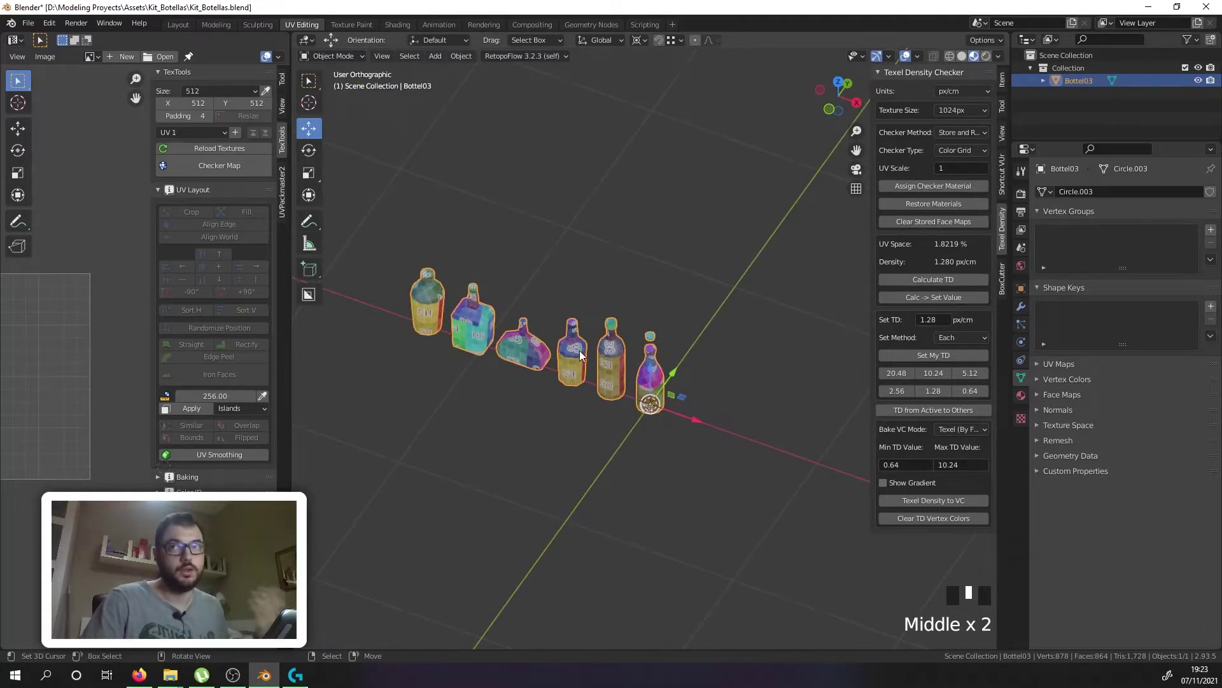
Step: Separate the slender bottle body at the world origin from the combined bottle mesh into its own object
key(Tab)
scroll(656, 377, up, 3)
click(657, 377)
key(ctrl+l)
key(p)
click(655, 377)
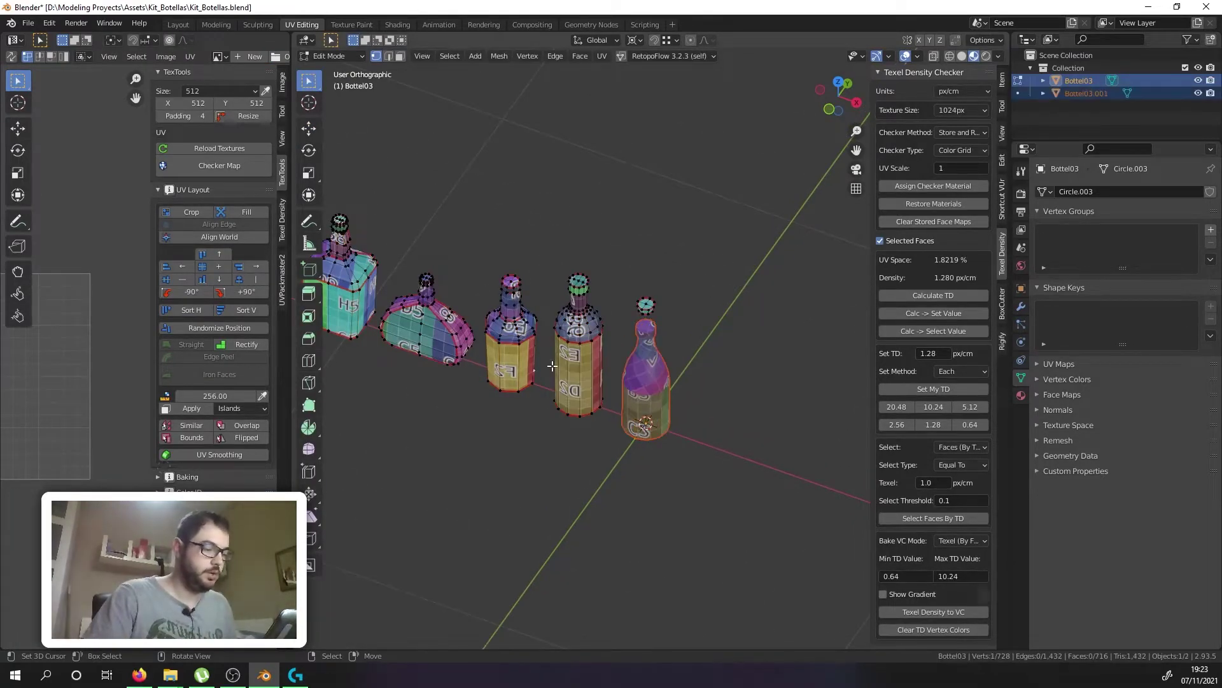
Step: Separate the tall green-capped bottle and the shorter round bottle beside it into two individual objects
key(ctrl+l)
key(p)
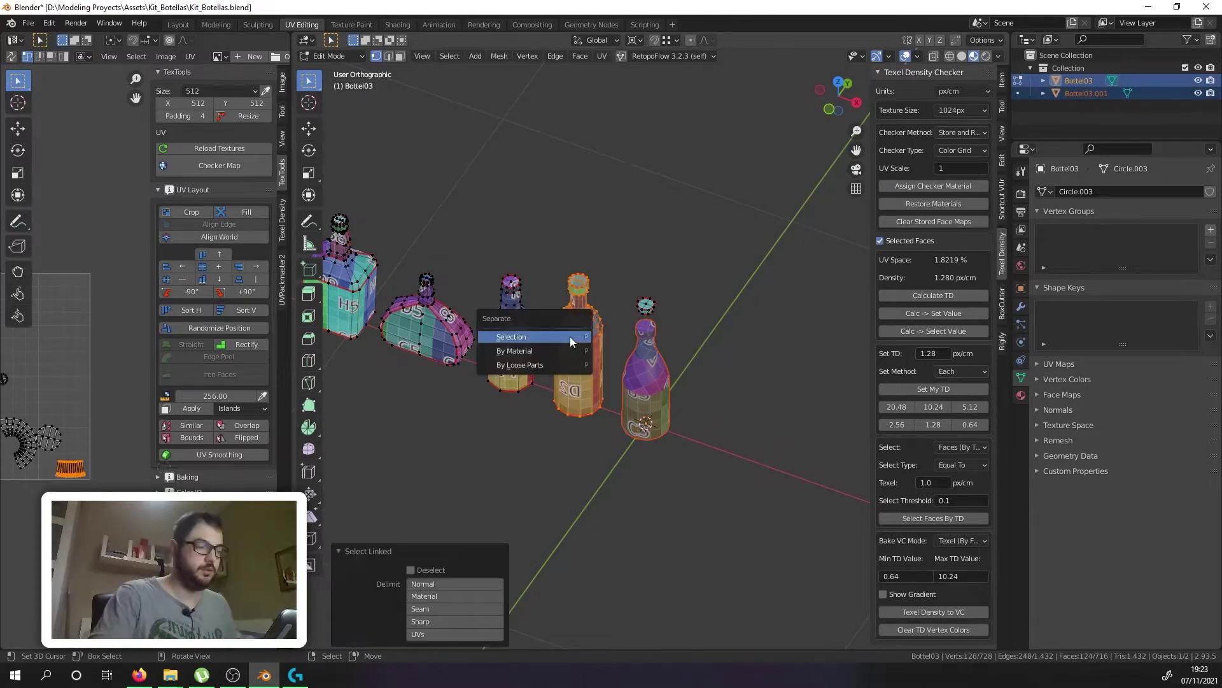
click(570, 336)
key(ctrl+l)
key(p)
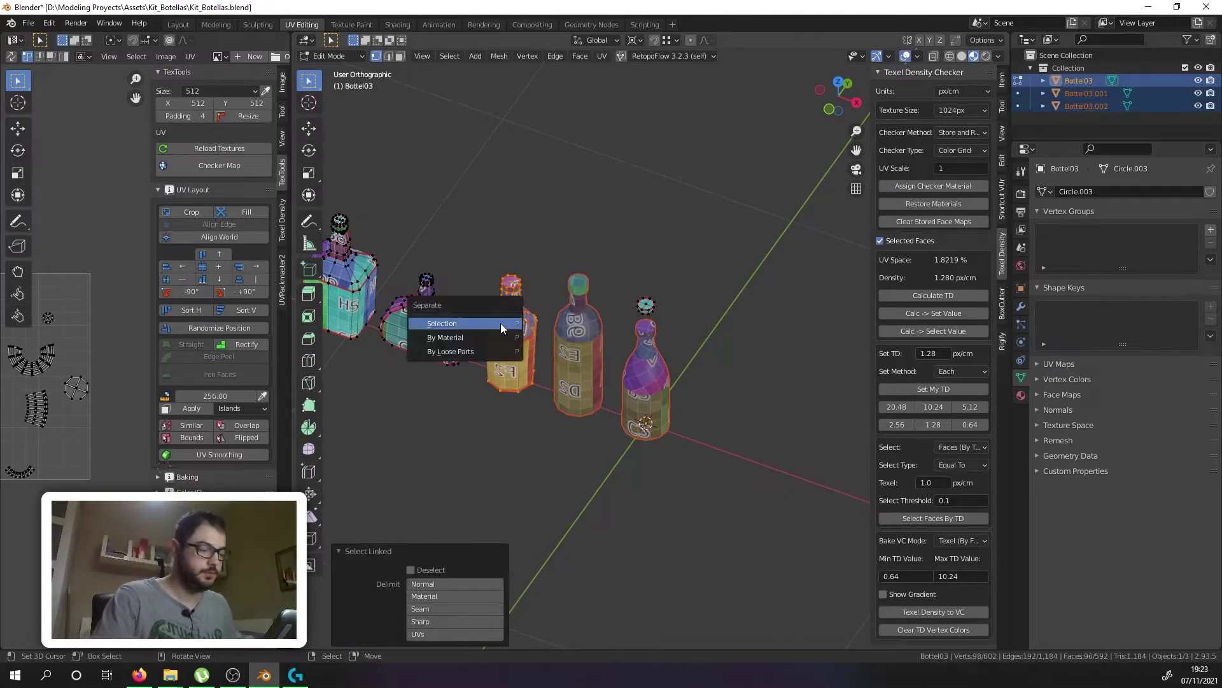
click(500, 323)
Step: Separate the wide flattened flask and the square bottle from the combined mesh as two individual objects
key(ctrl+l)
key(p)
click(397, 316)
key(ctrl+l)
key(p)
click(344, 271)
Step: Separate the round bottle at the far end of the row into its own object and return to Object Mode
scroll(345, 271, down, 3)
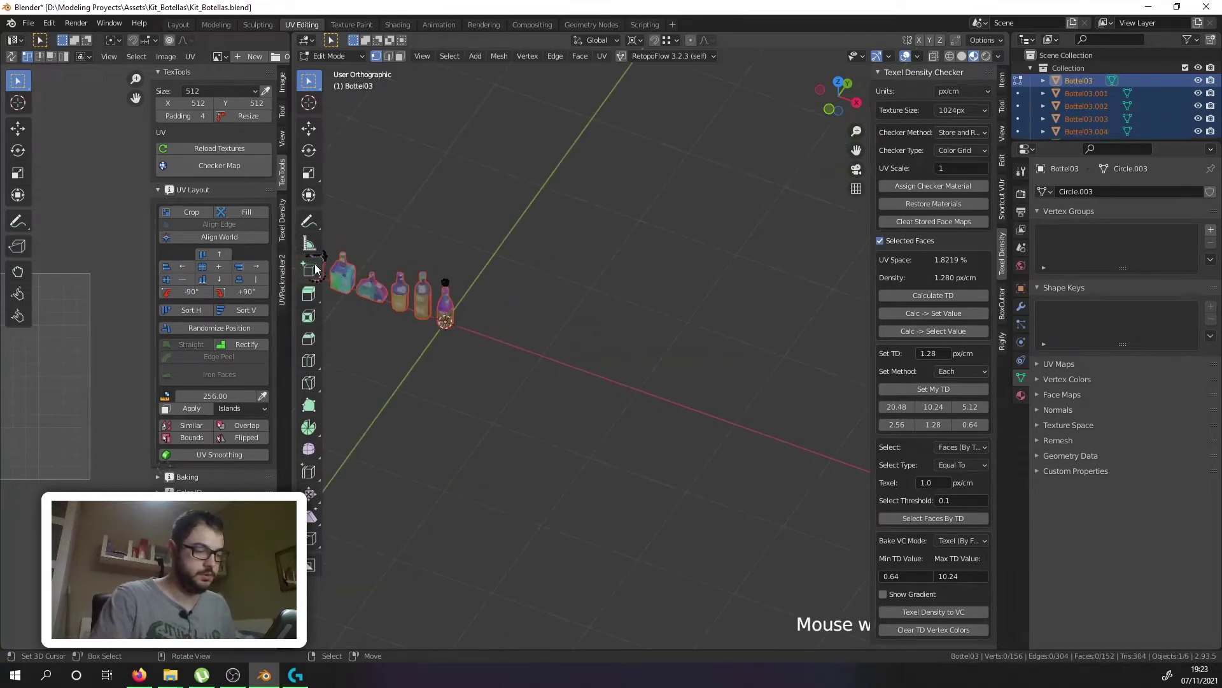
middle_drag(414, 280, 472, 262)
scroll(450, 319, down, 3)
scroll(435, 291, up, 5)
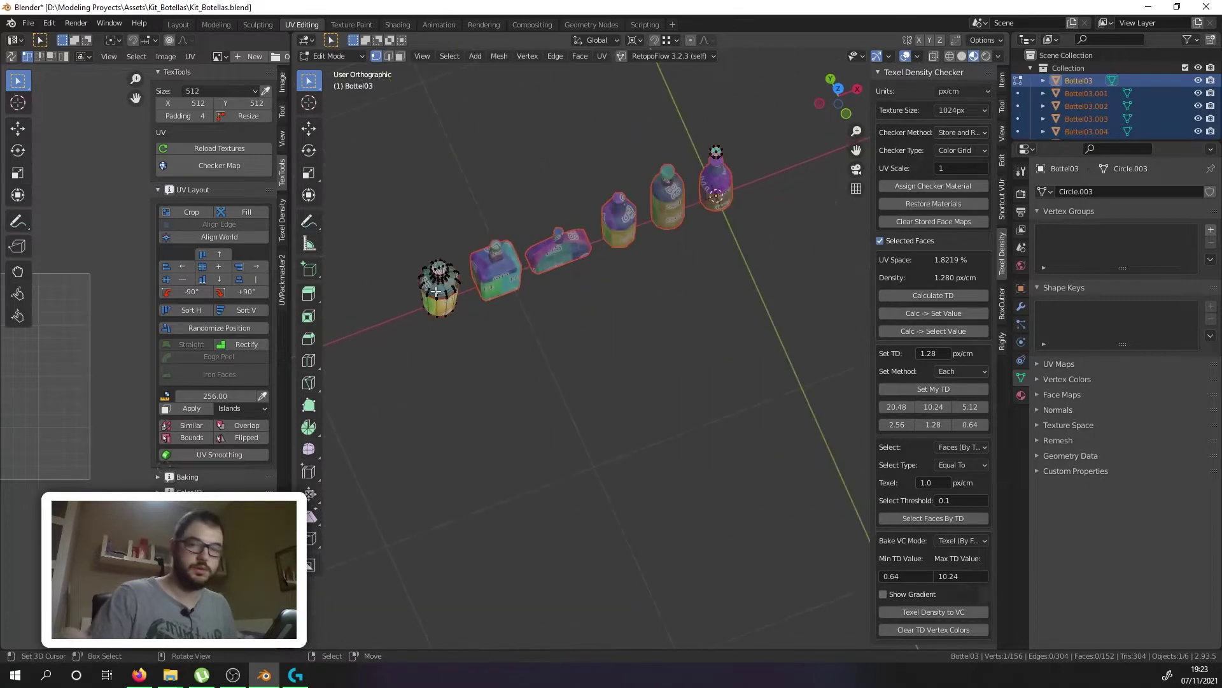
key(l)
key(p)
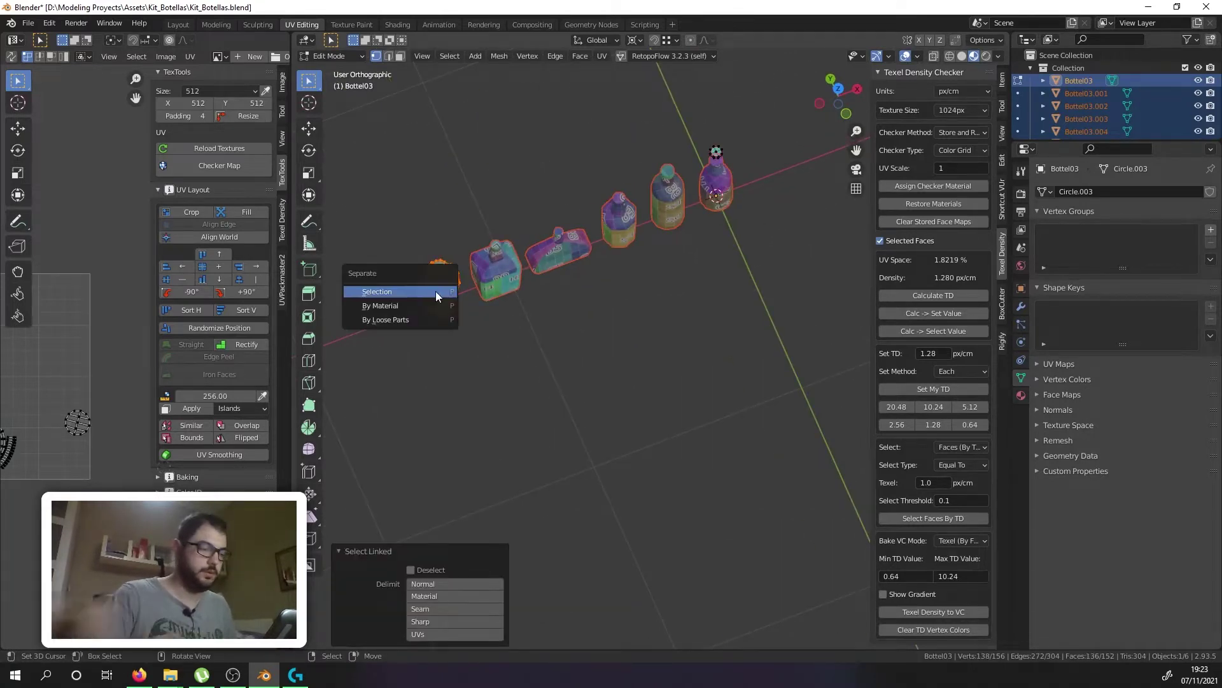
click(437, 292)
scroll(451, 289, down, 2)
key(Tab)
Step: Set the floating cap's origin to its center of mass (surface)
middle_drag(649, 280, 597, 234)
scroll(643, 222, up, 2)
scroll(640, 228, up, 1)
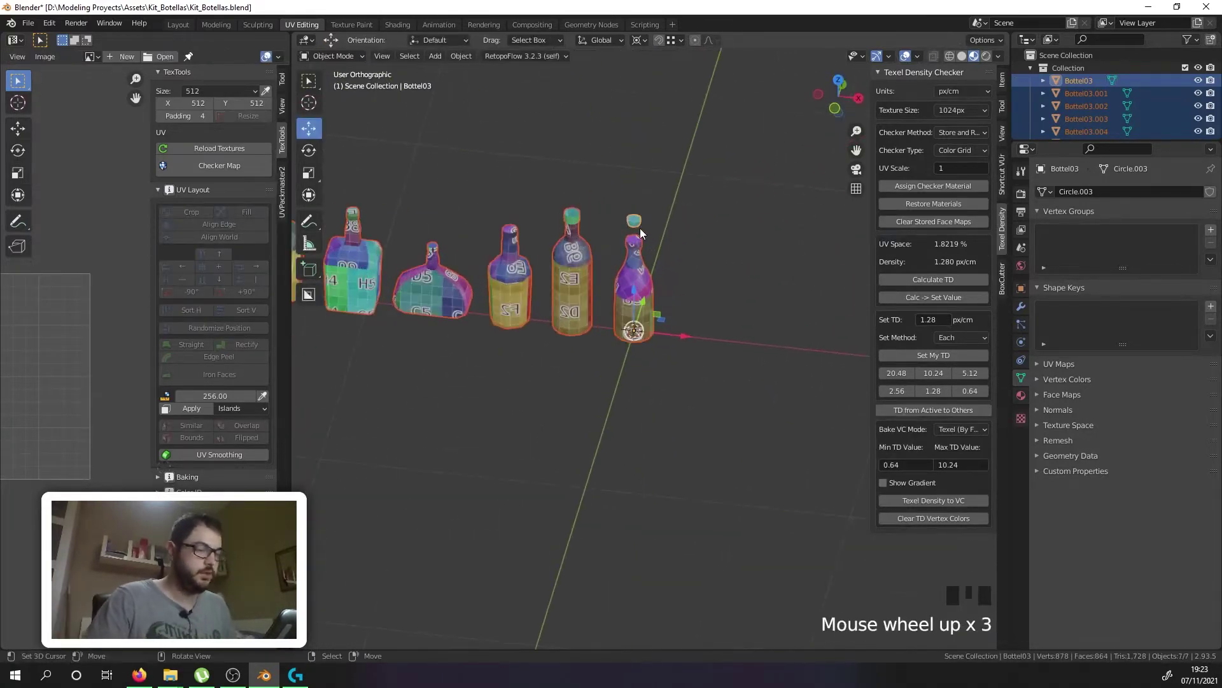
right_click(639, 228)
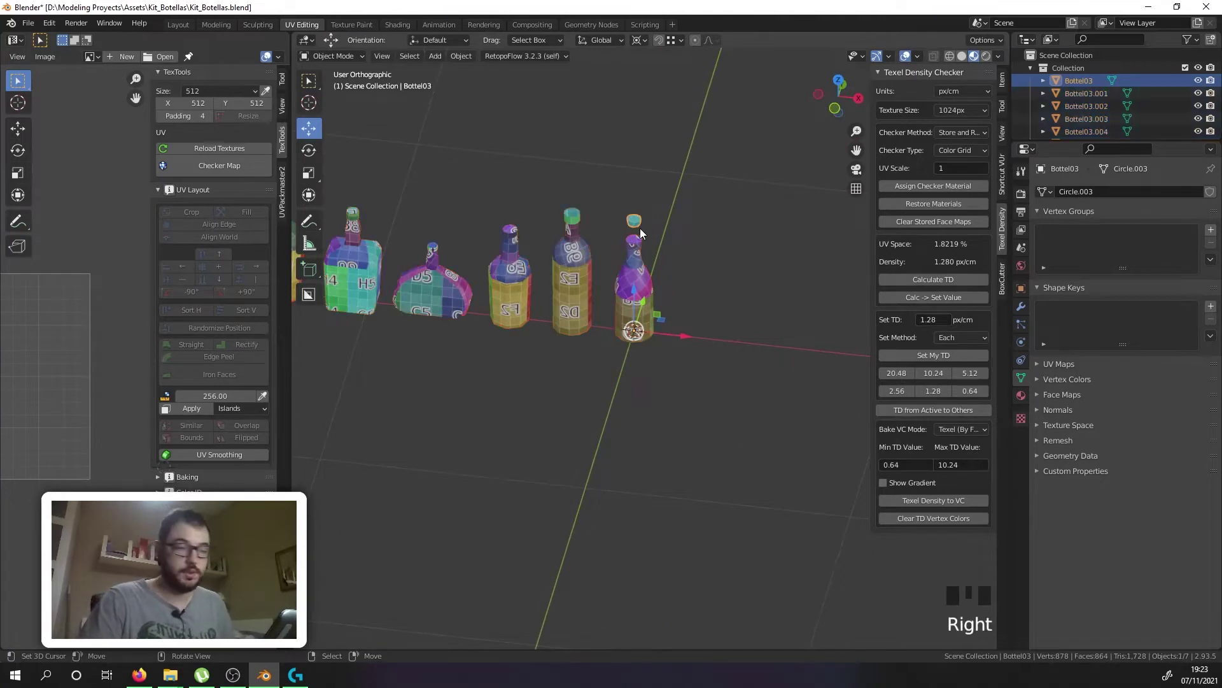
scroll(638, 223, up, 2)
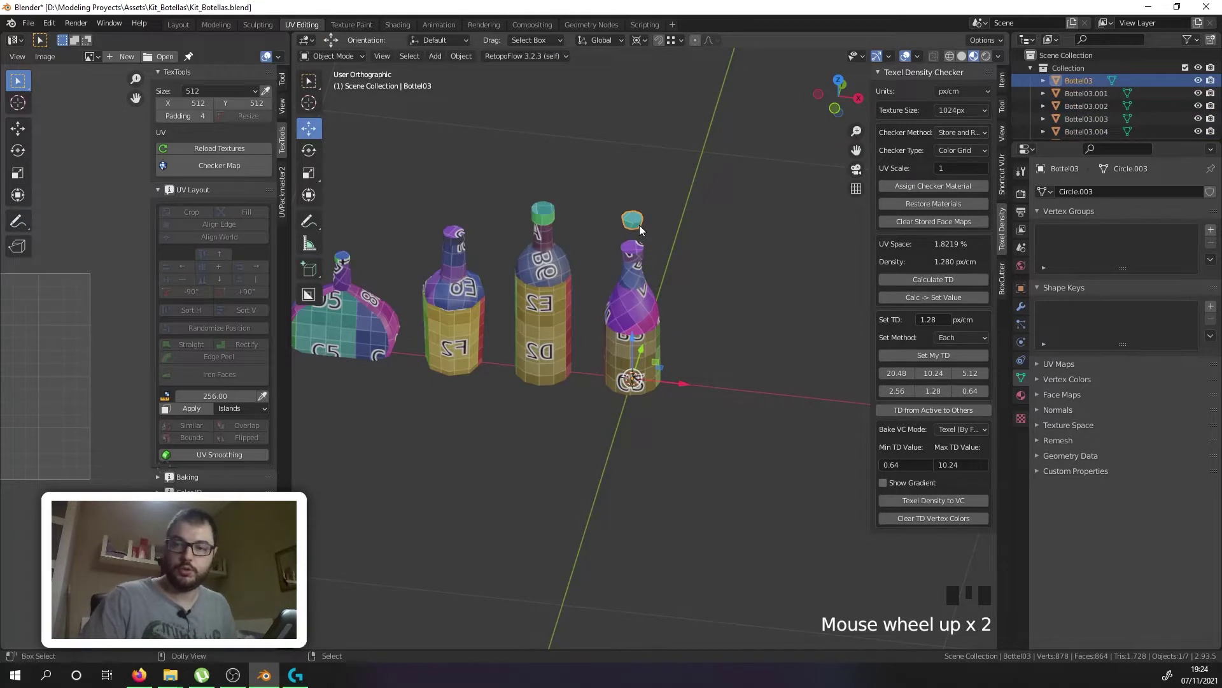
key(ctrl+alt+shift+c)
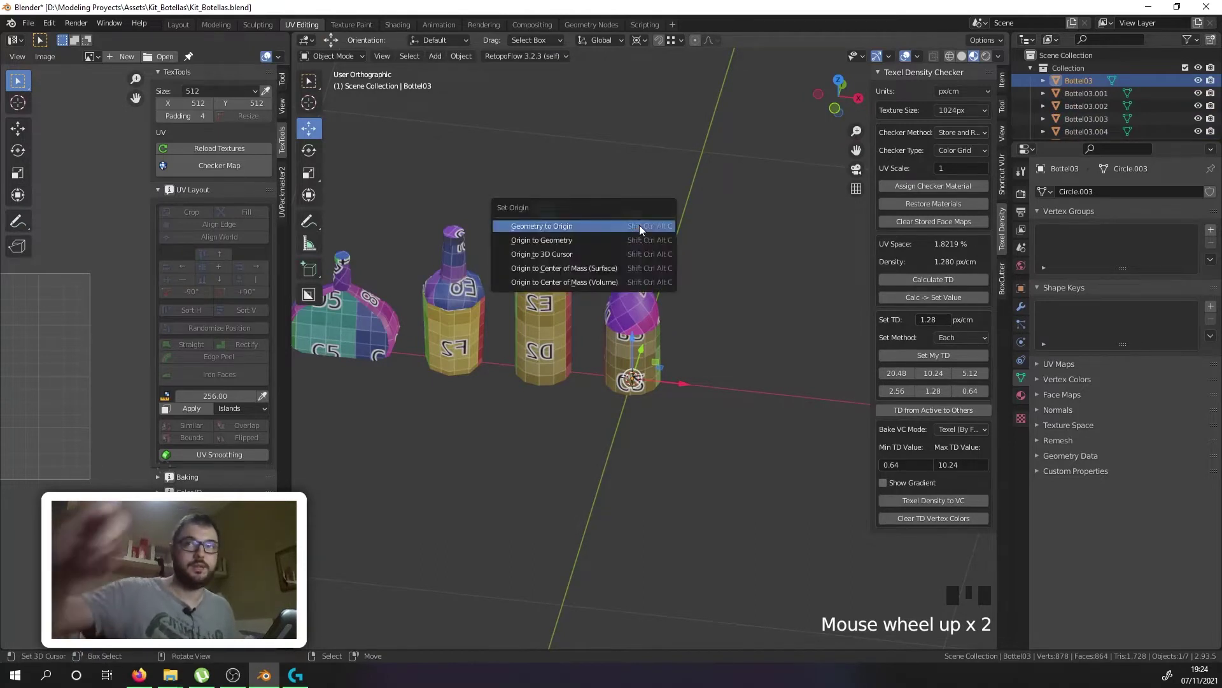
click(615, 268)
scroll(615, 269, up, 3)
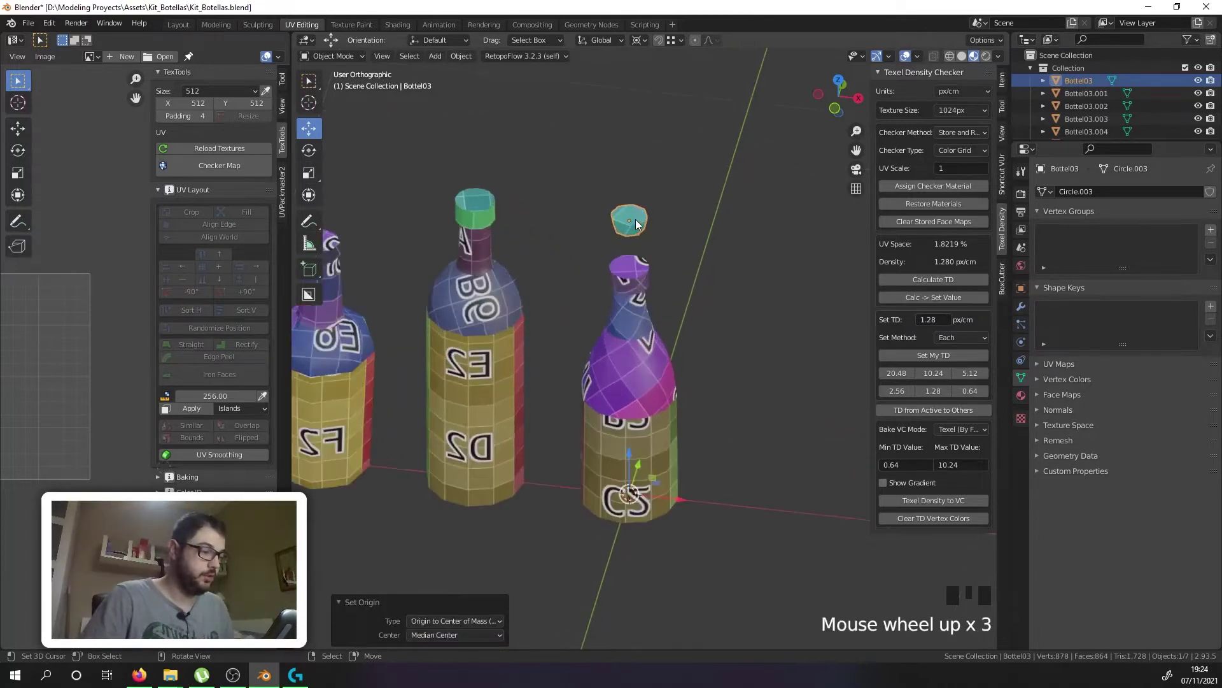
Step: Set the tall green-capped bottle's origin to its center of mass (surface) after inspecting the neighbouring bottle's base
right_click(644, 392)
scroll(644, 392, down, 2)
mouse_move(644, 392)
middle_down()
mouse_move(647, 312)
mouse_move(621, 388)
middle_up()
scroll(635, 468, up, 3)
middle_drag(636, 467, 681, 513)
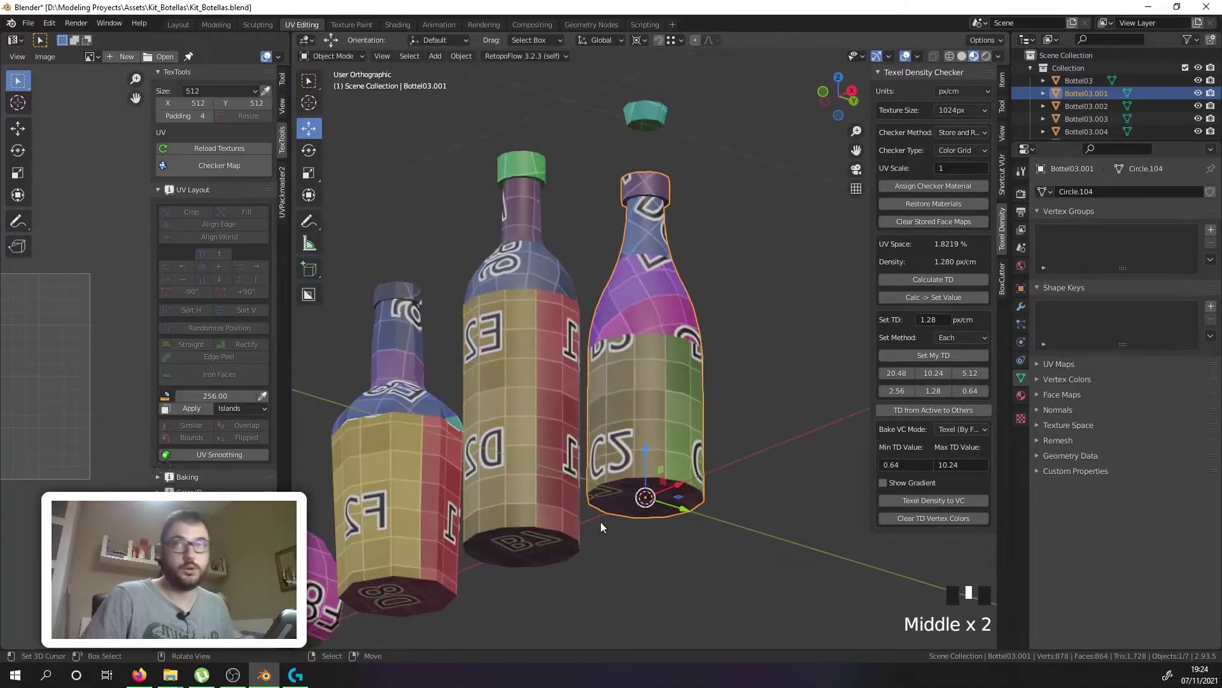
scroll(663, 494, down, 3)
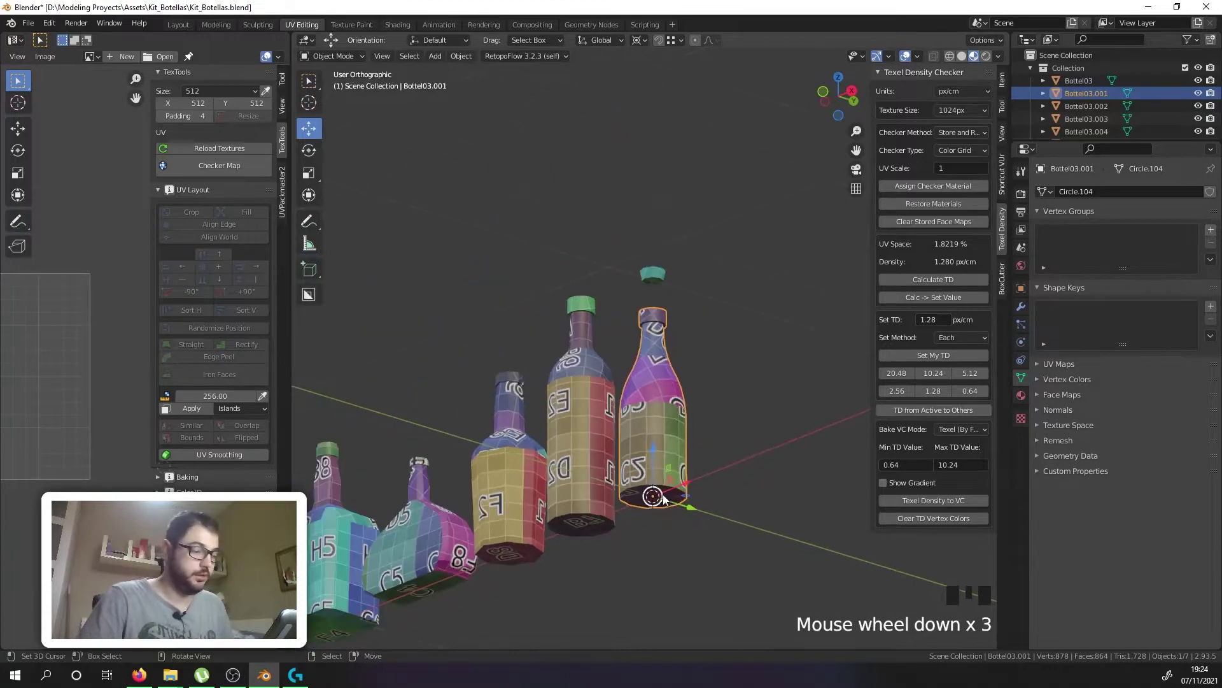
right_click(594, 503)
middle_drag(594, 441, 553, 468)
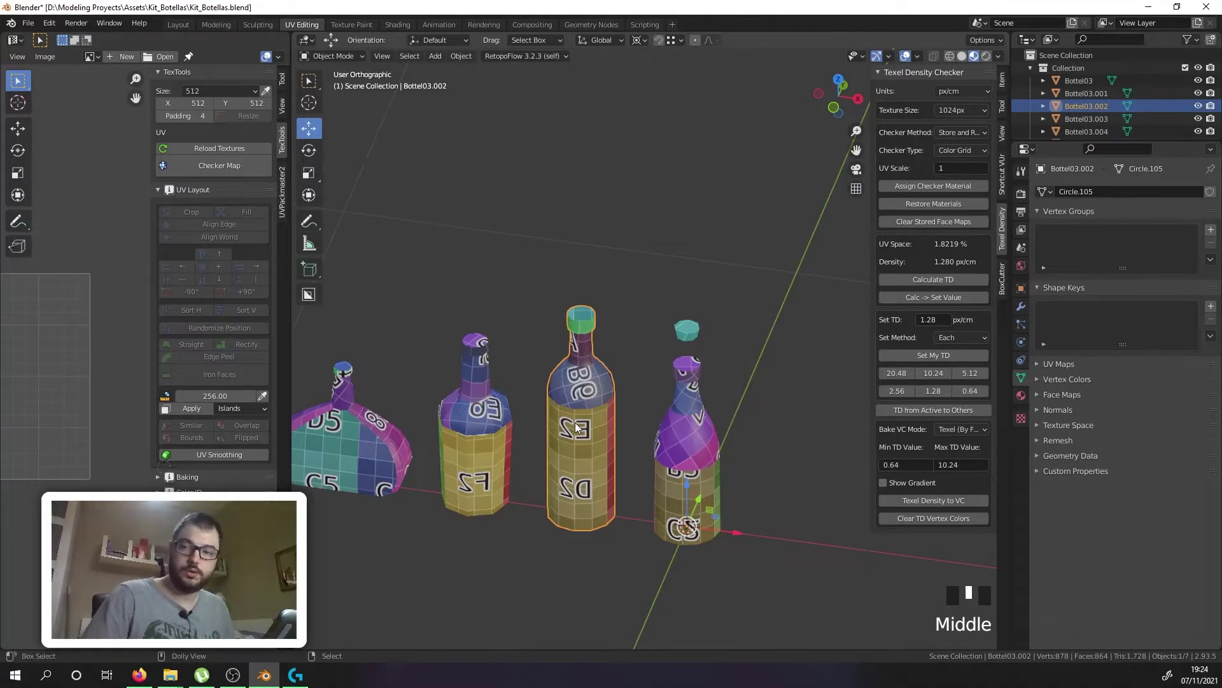
key(ctrl+alt+shift+c)
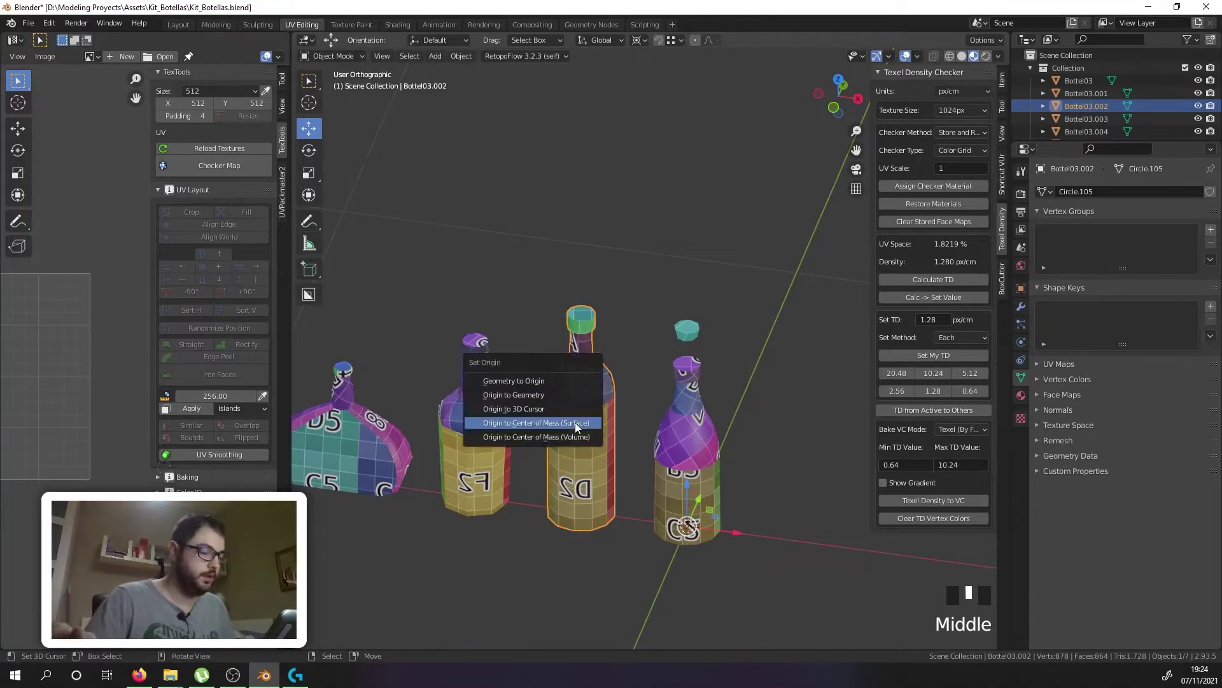
click(575, 422)
middle_drag(574, 422, 712, 561)
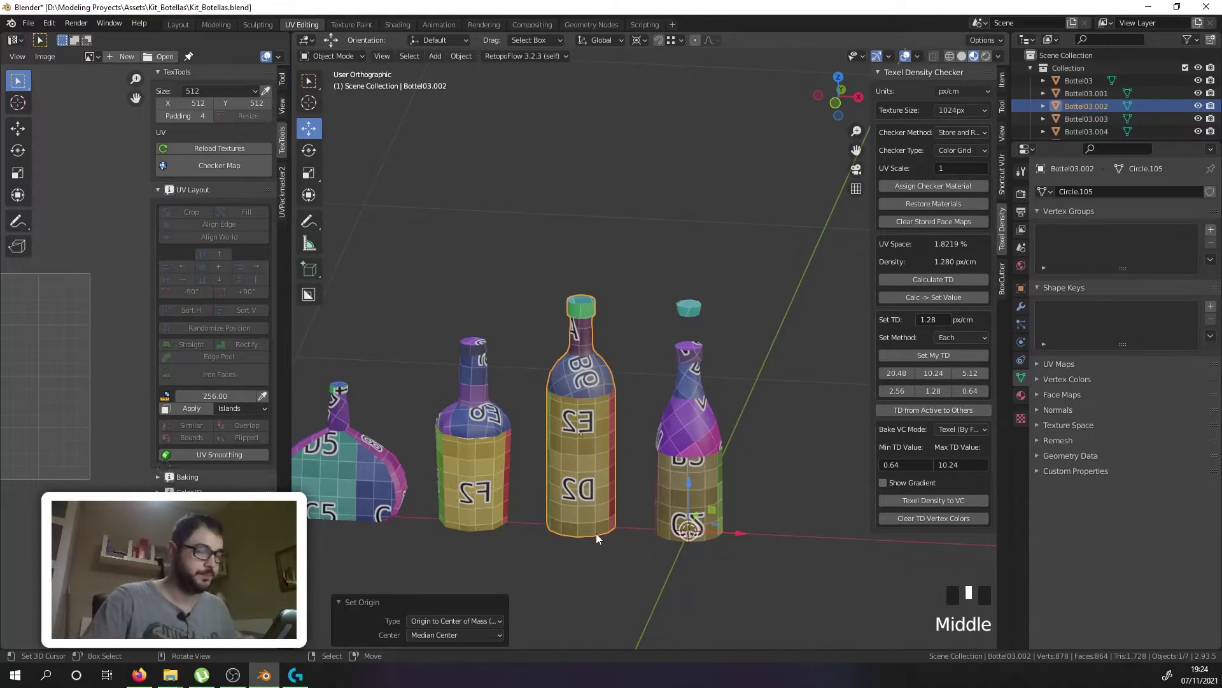
Step: Select the full edge loop around the tall green-capped bottle's base and snap the 3D cursor to that selection
key(Tab)
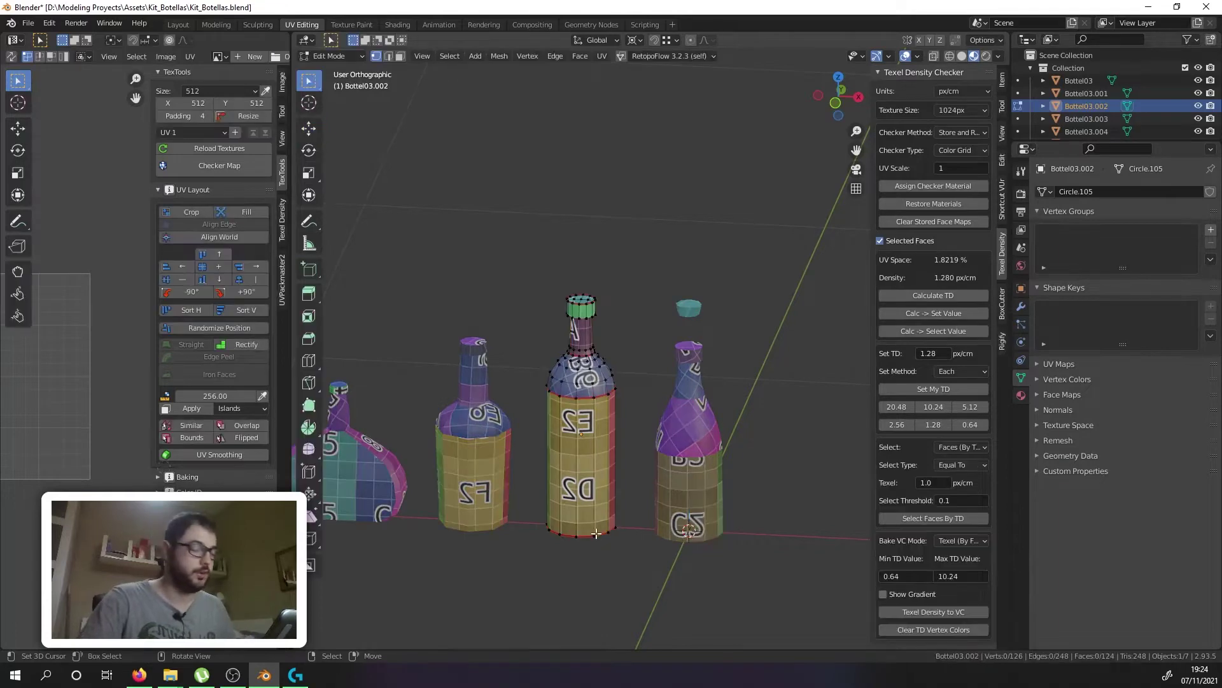
scroll(595, 535, up, 4)
alt+click(584, 532)
middle_drag(584, 532, 538, 487)
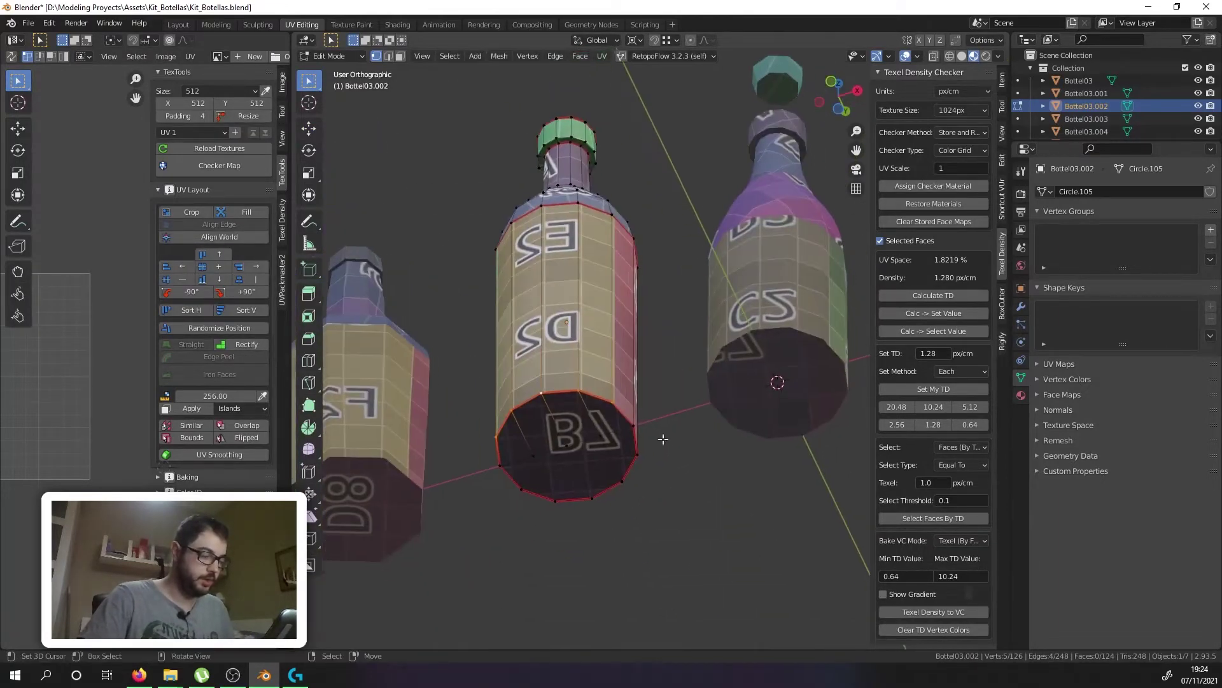
key(alt+a)
alt+shift+click(529, 415)
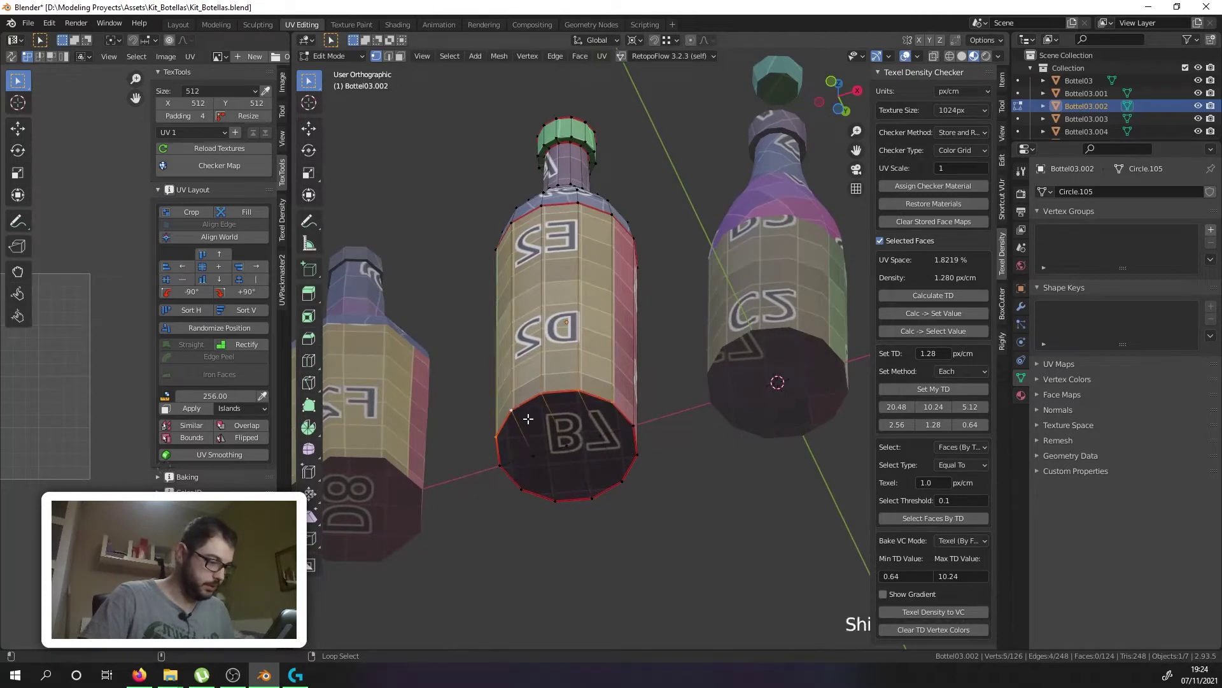
alt+shift+click(627, 439)
alt+shift+click(500, 465)
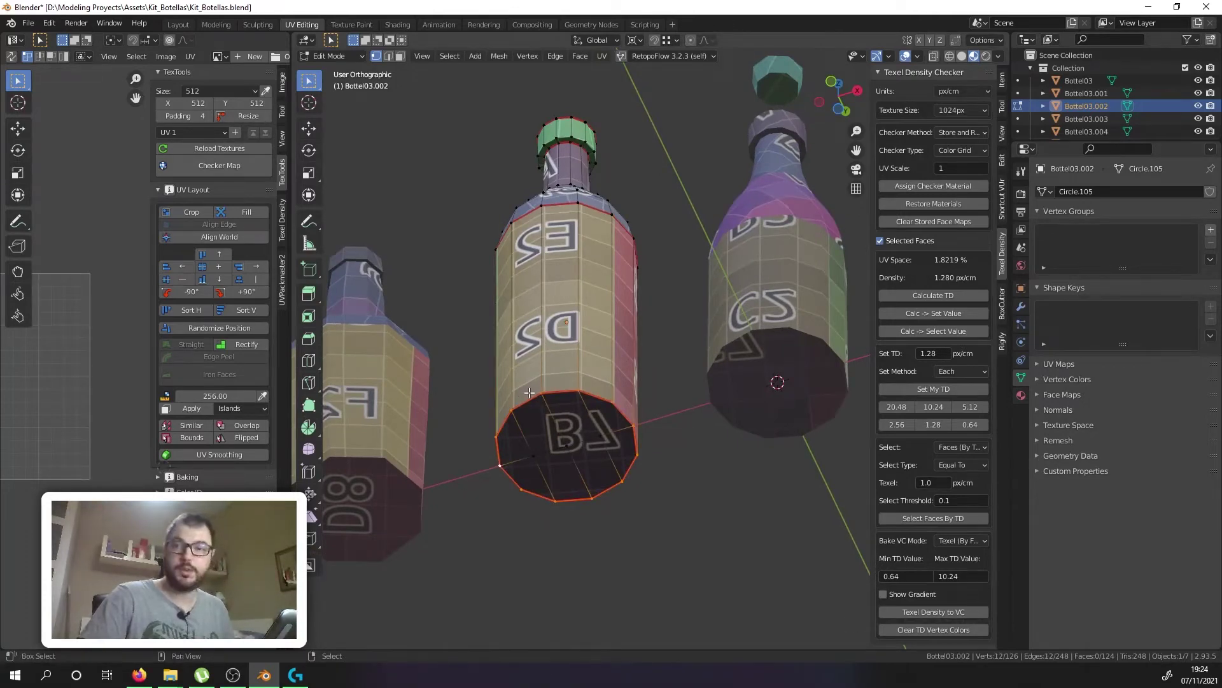
key(shift+s)
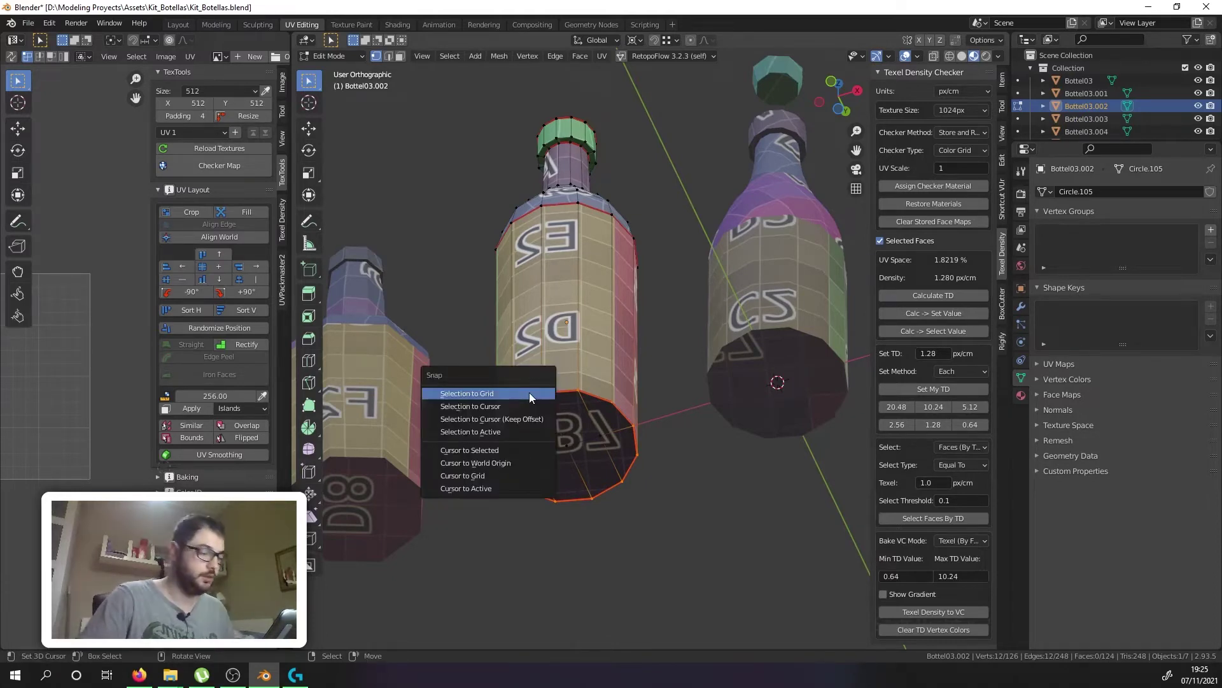
click(523, 452)
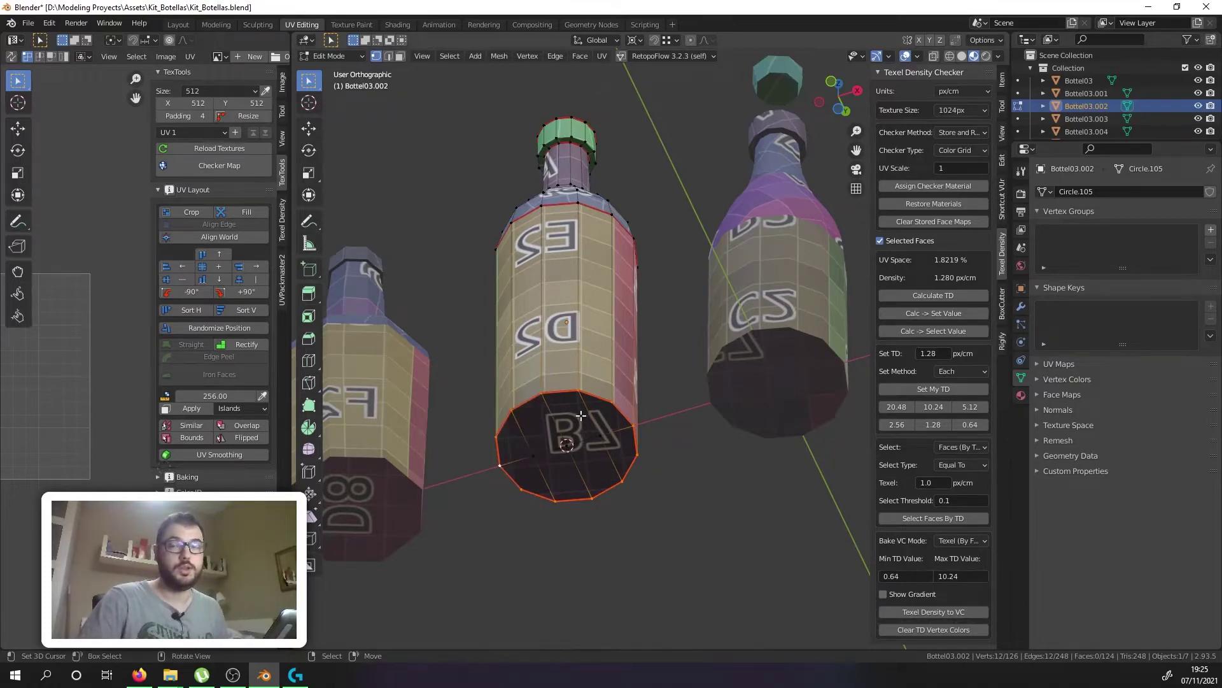
Step: Set the tall green-capped bottle's origin to the 3D cursor at its base in Object Mode
key(Tab)
middle_drag(580, 415, 717, 427)
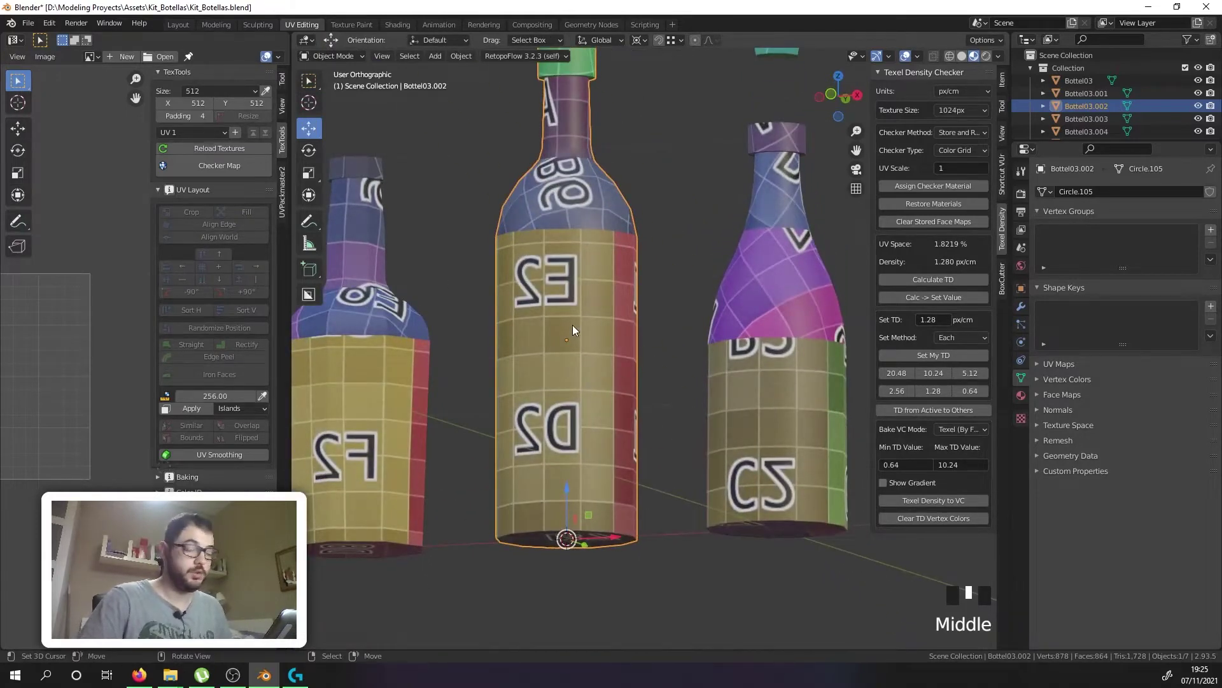
key(ctrl+alt+shift+c)
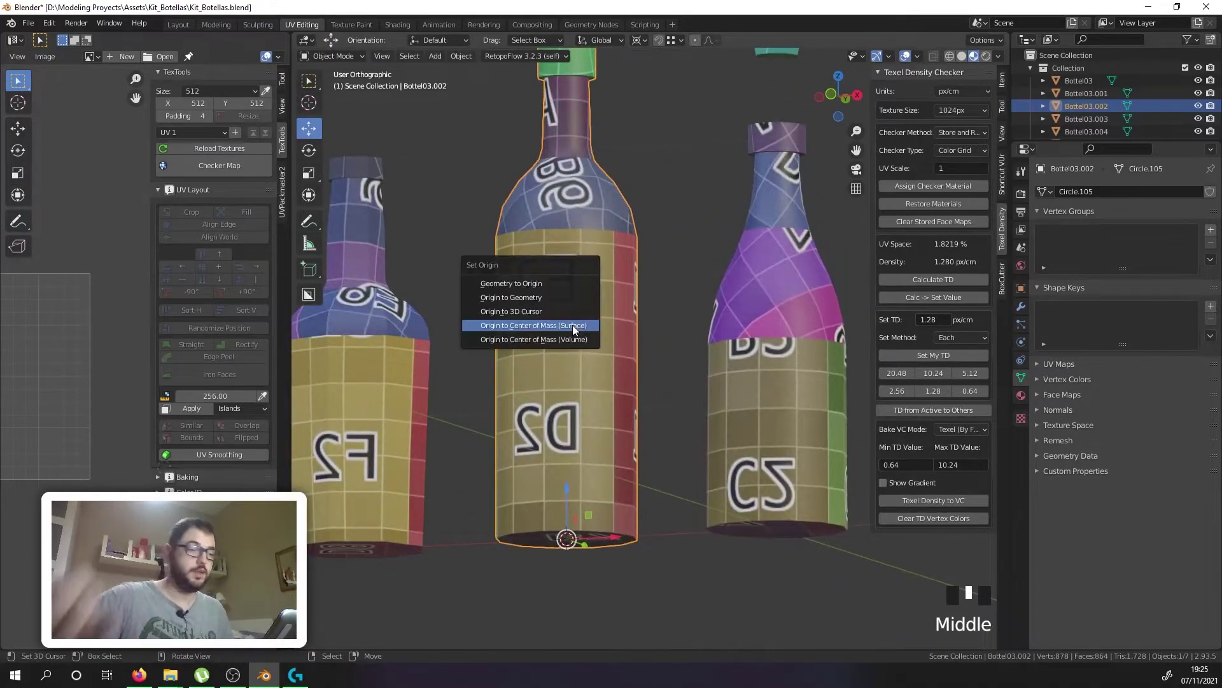
click(543, 310)
middle_drag(607, 420, 604, 457)
right_click(791, 495)
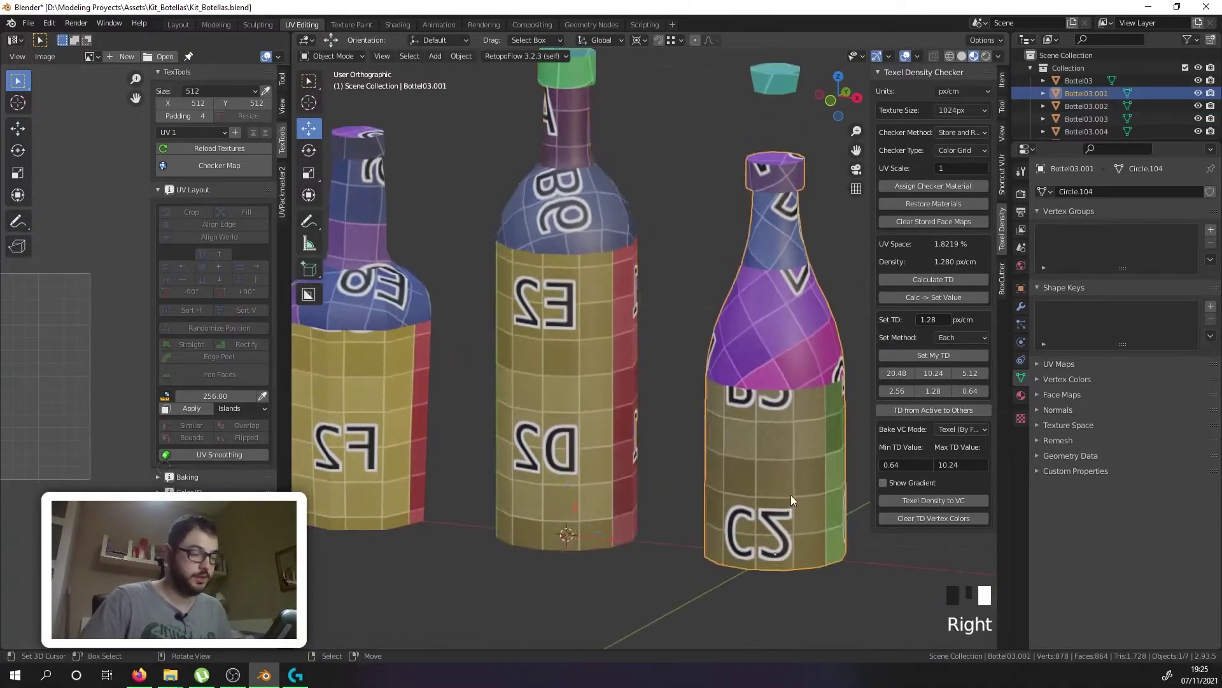
right_click(619, 443)
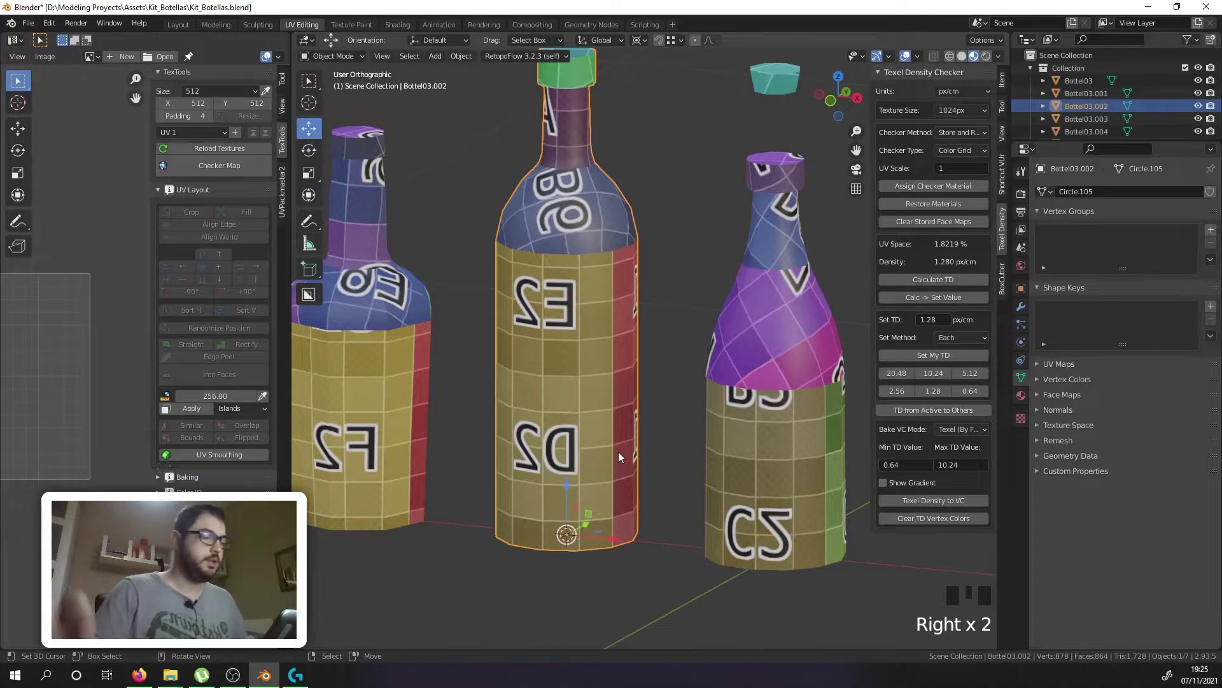
Step: Set the origins of the slender bottle body and the tall green-capped bottle to their centers of mass (surface)
scroll(617, 452, down, 3)
right_click(742, 455)
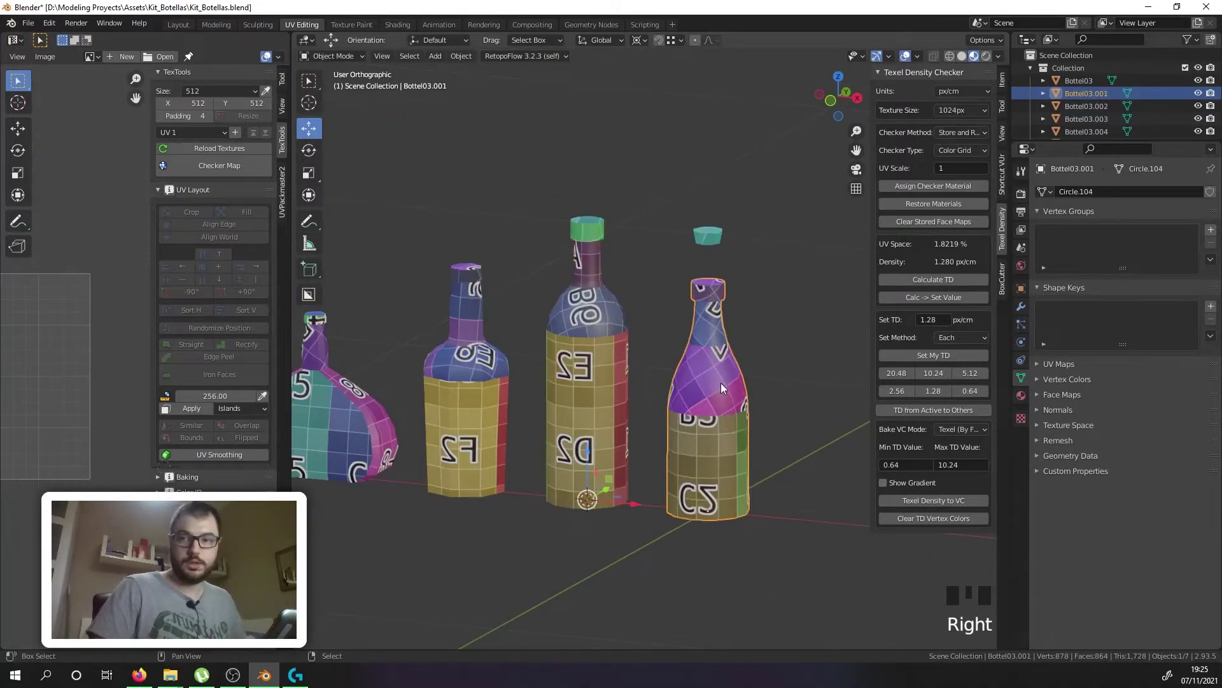
key(shift+ctrl+alt+c)
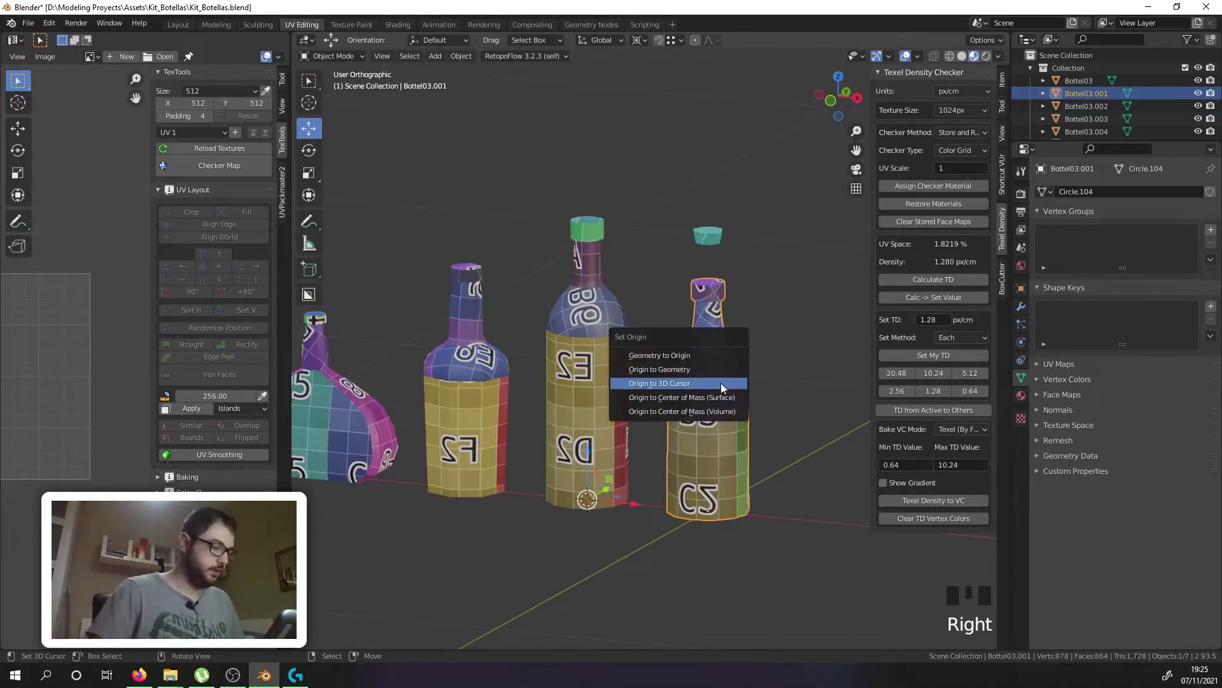
click(715, 401)
right_click(601, 429)
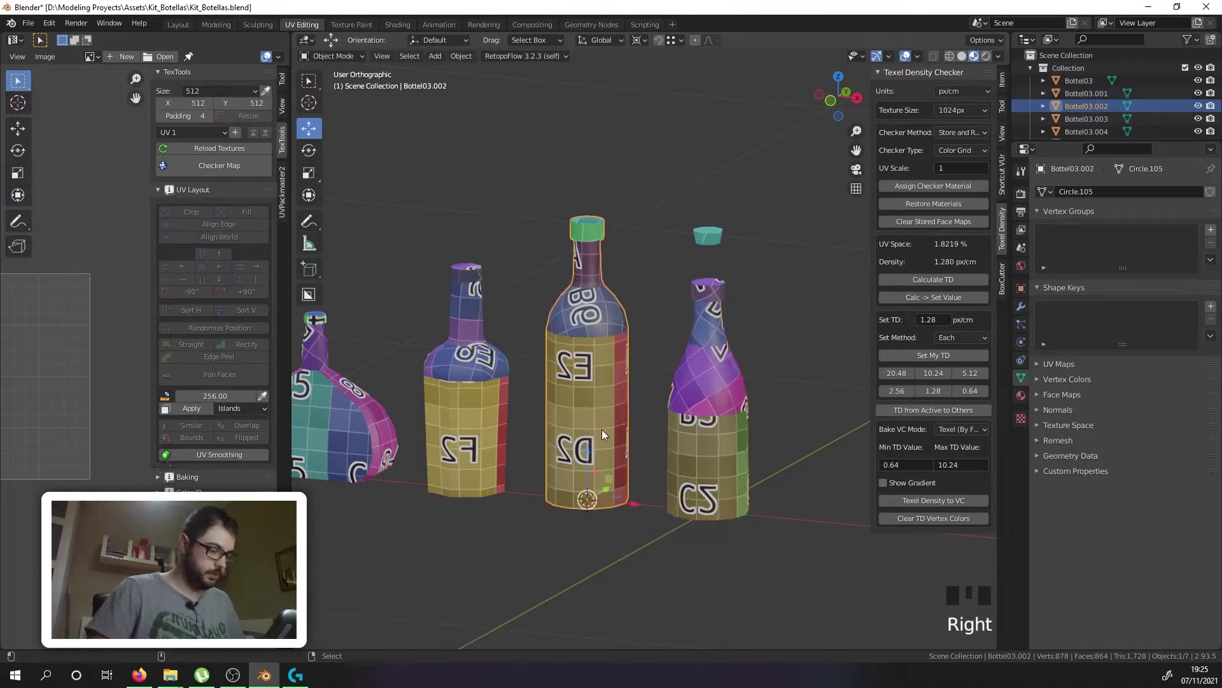
key(shift+ctrl+alt+c)
click(522, 433)
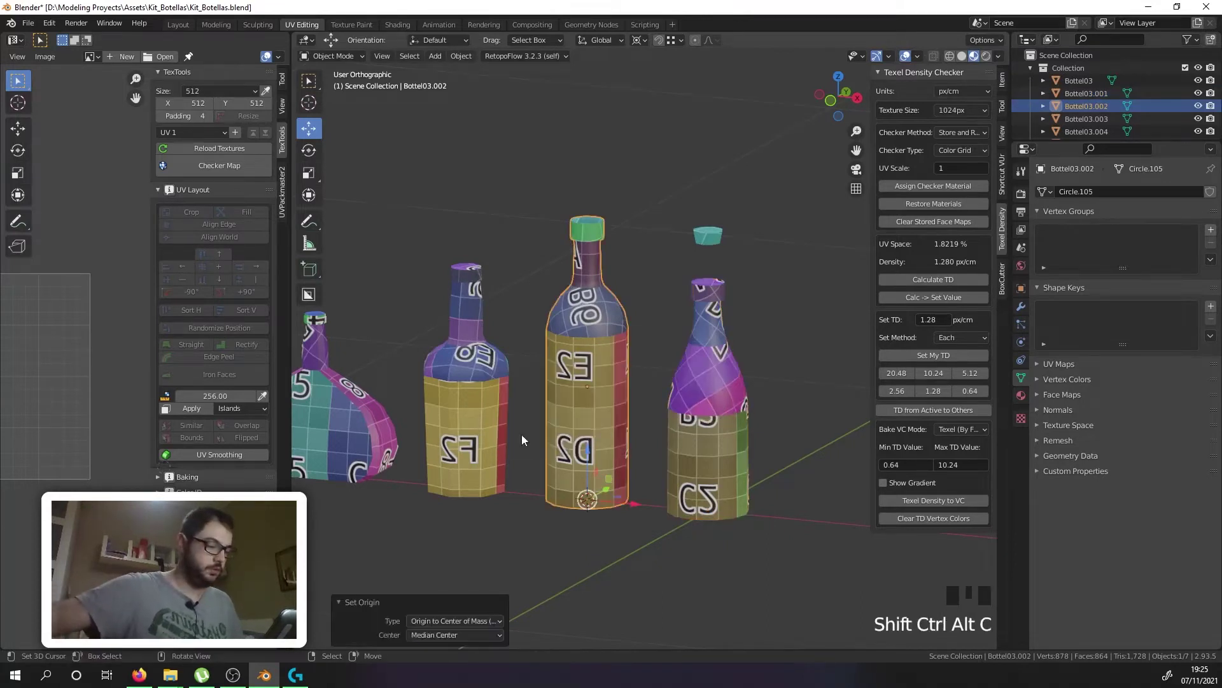
Step: Set the origins of the shorter round bottle and the flattened flask to their centers of mass (surface)
right_click(452, 435)
key(shift+ctrl+alt+c)
click(415, 437)
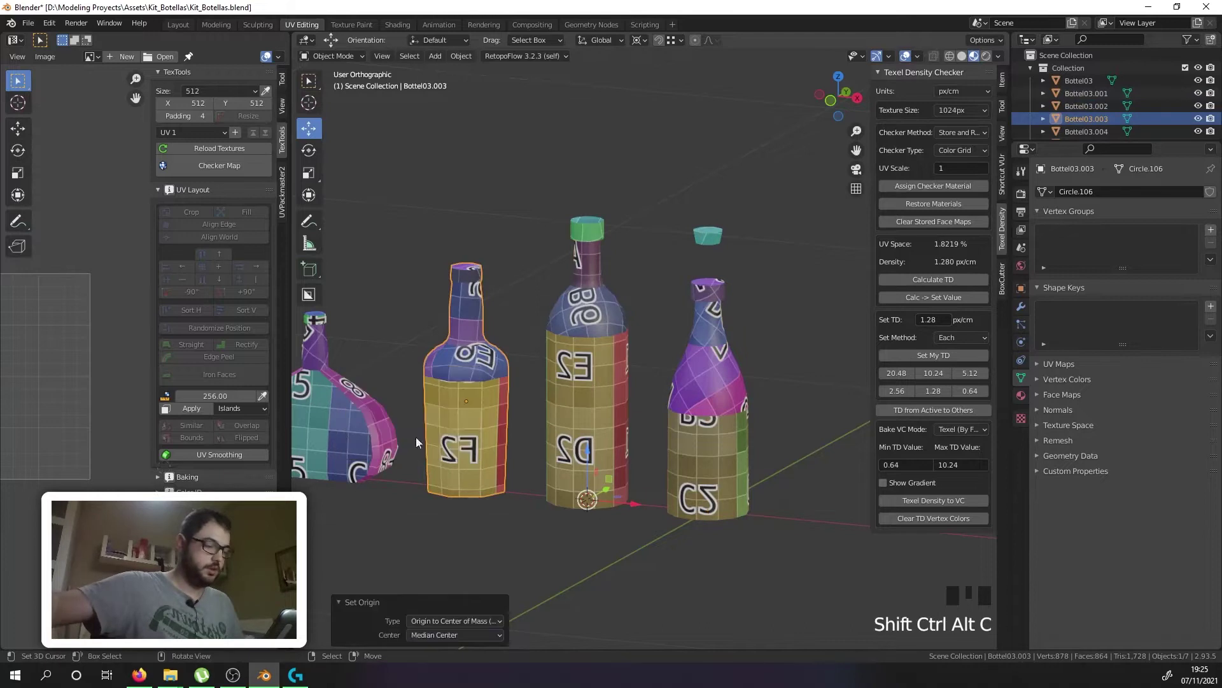
right_click(362, 426)
key(shift+ctrl+alt+c)
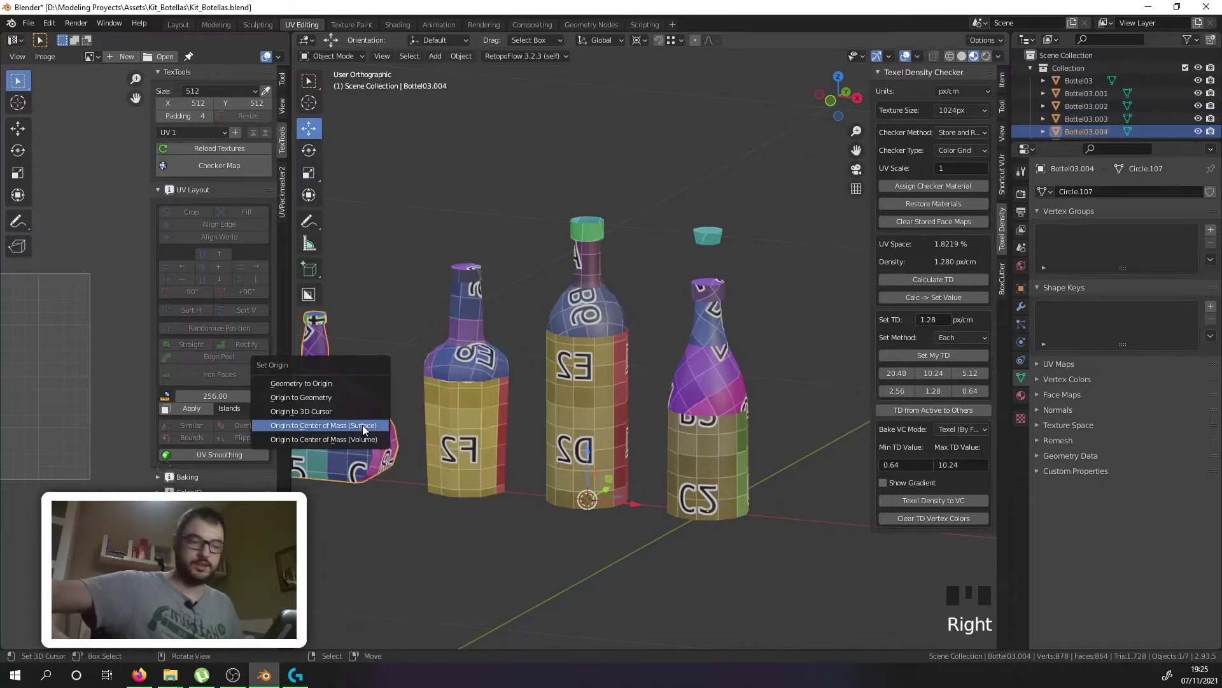
click(361, 425)
Step: Set the origins of the square bottle and the round bottle at the row's far end to center of mass (surface)
shift+middle_drag(362, 419, 738, 403)
right_click(556, 387)
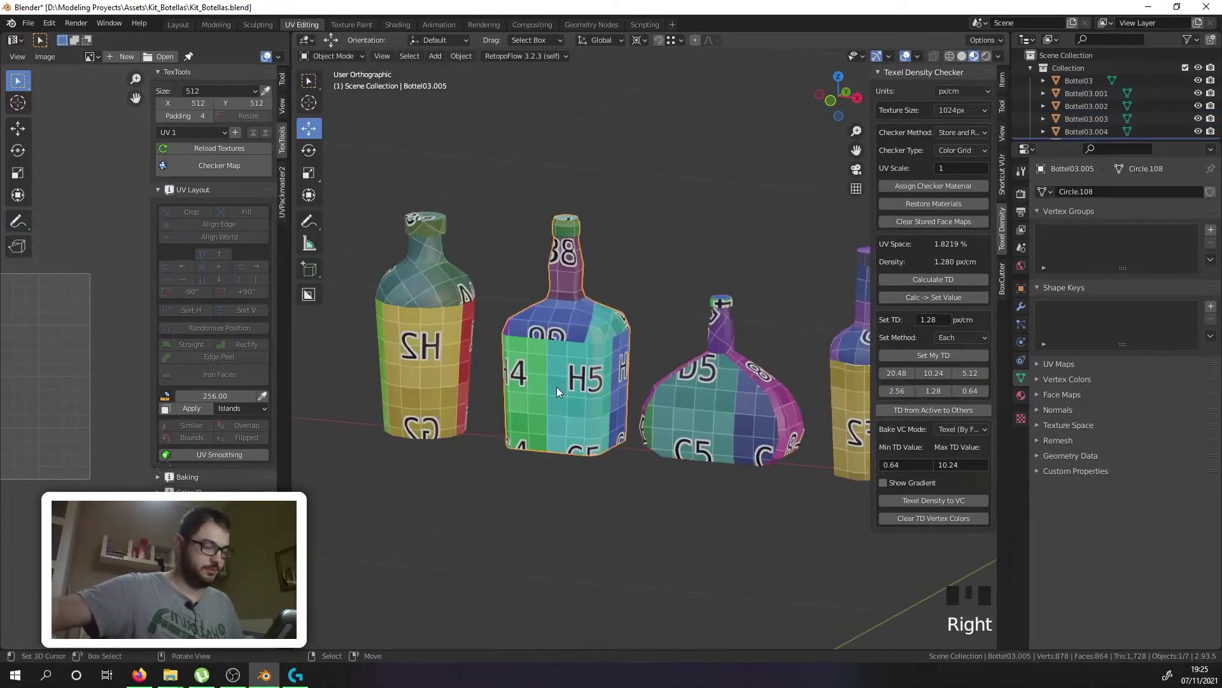
key(shift+ctrl+alt+c)
click(557, 387)
right_click(453, 376)
key(shift+ctrl+alt+c)
click(453, 373)
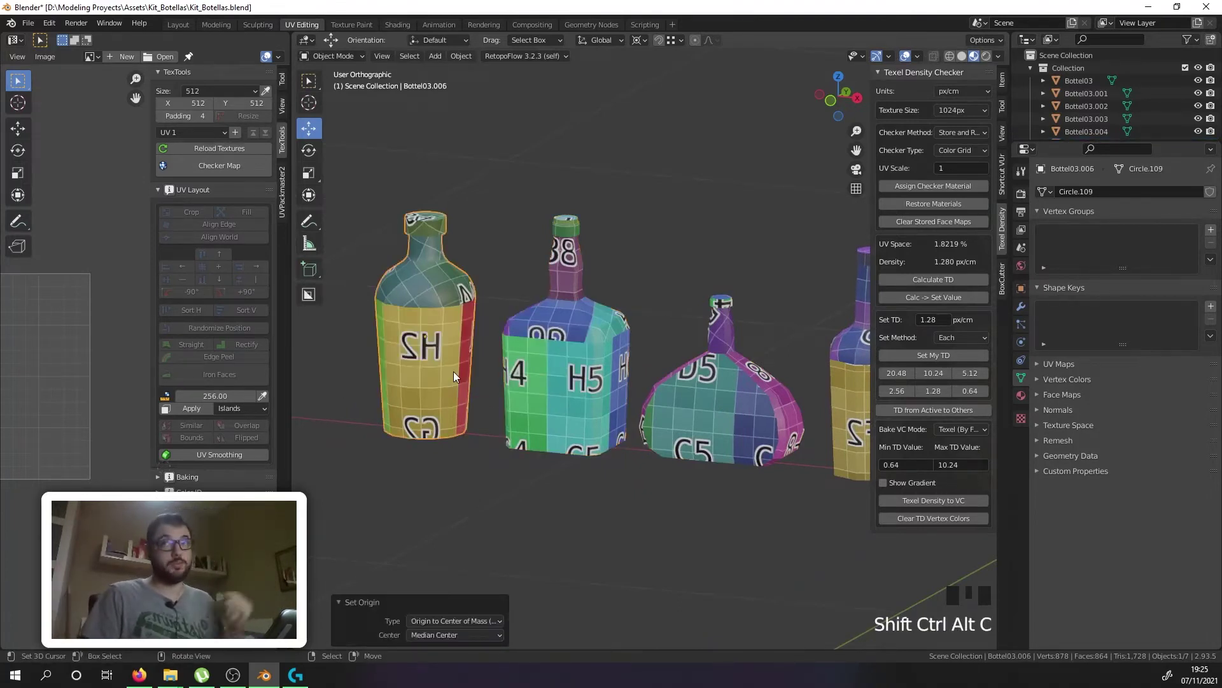
scroll(456, 370, down, 3)
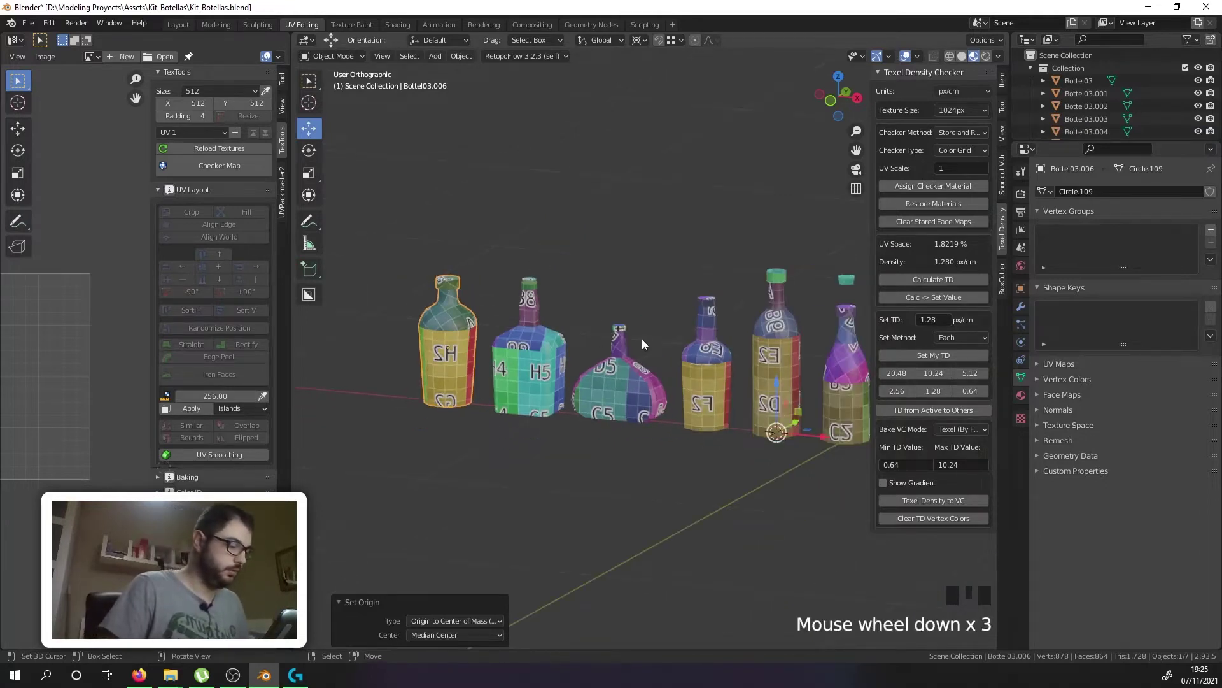
Step: Rename the collection holding the bottles to BottelColection
shift+middle_drag(734, 338, 664, 321)
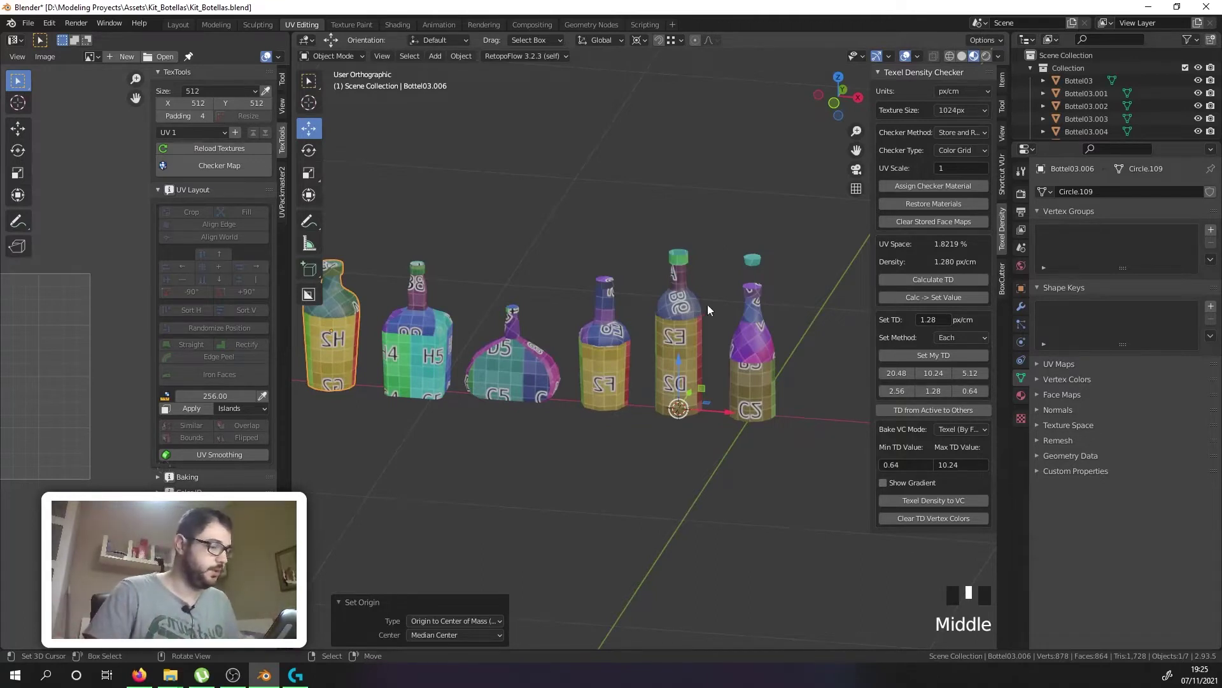
key(n)
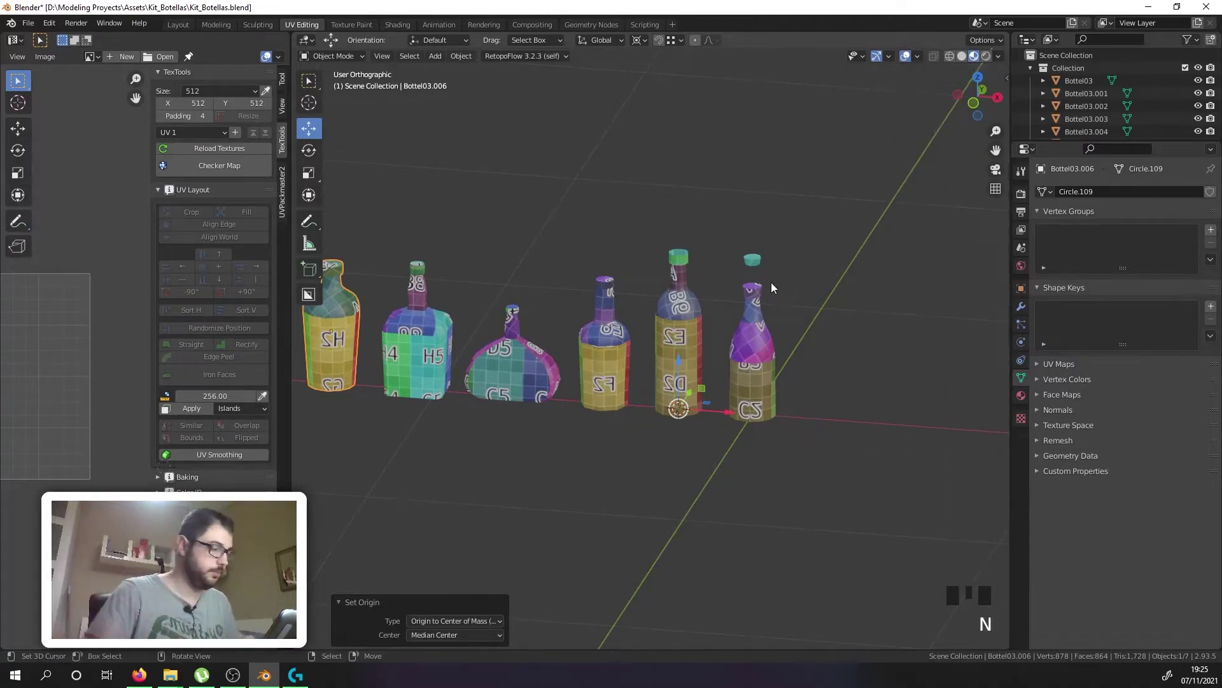
scroll(629, 285, down, 2)
click(1072, 69)
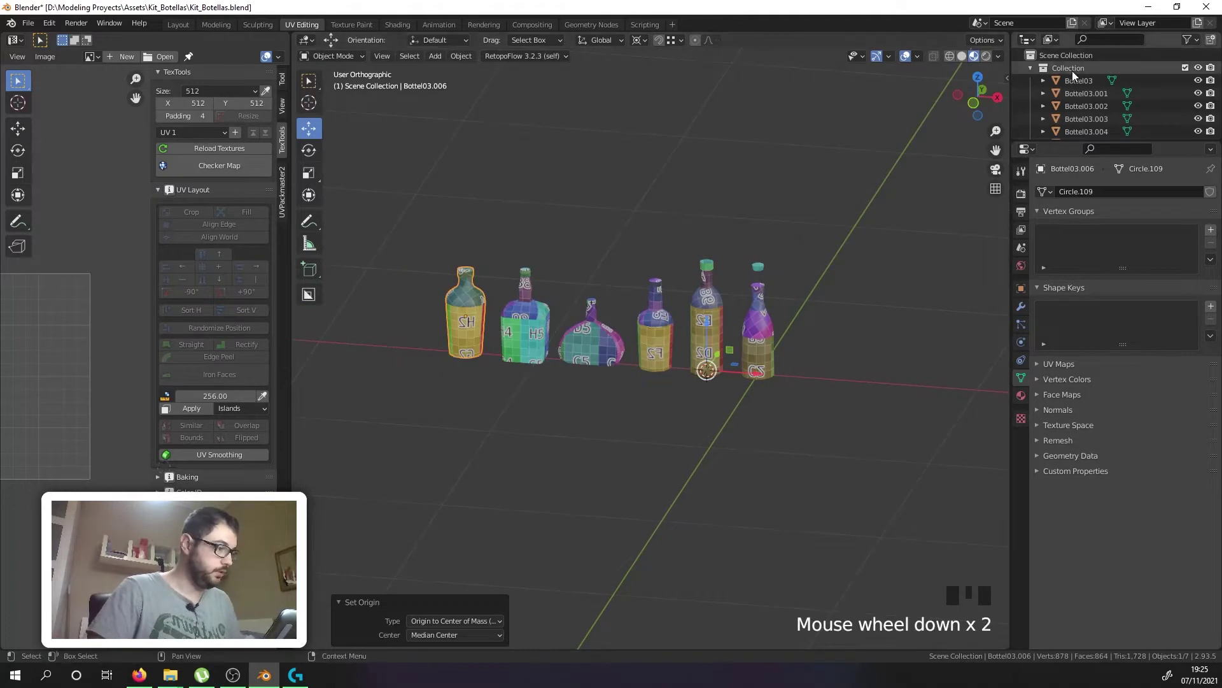
double_click(1072, 69)
text(Bottle)
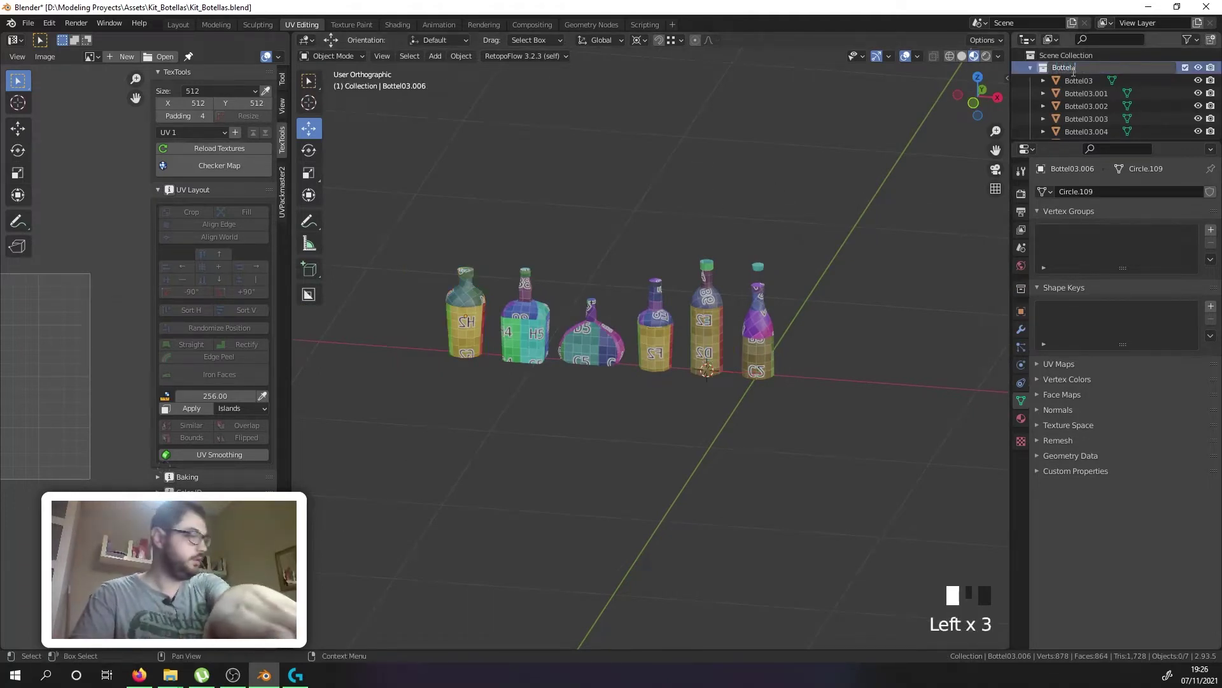
text(Colection)
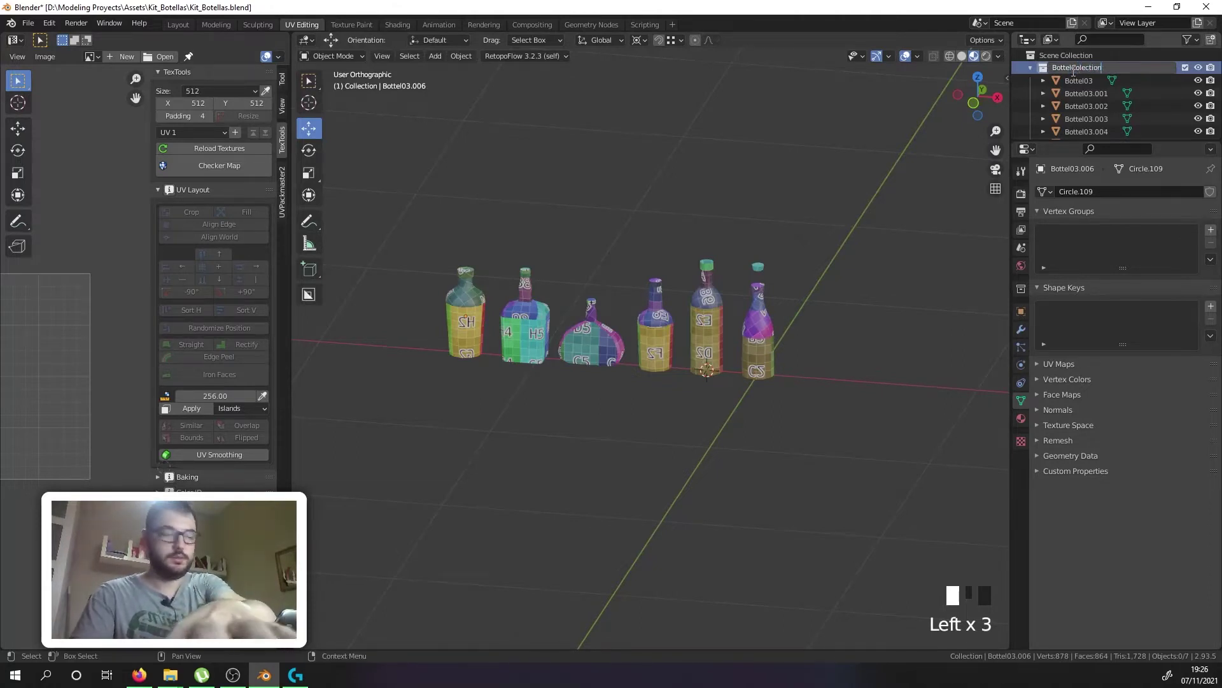
key(Return)
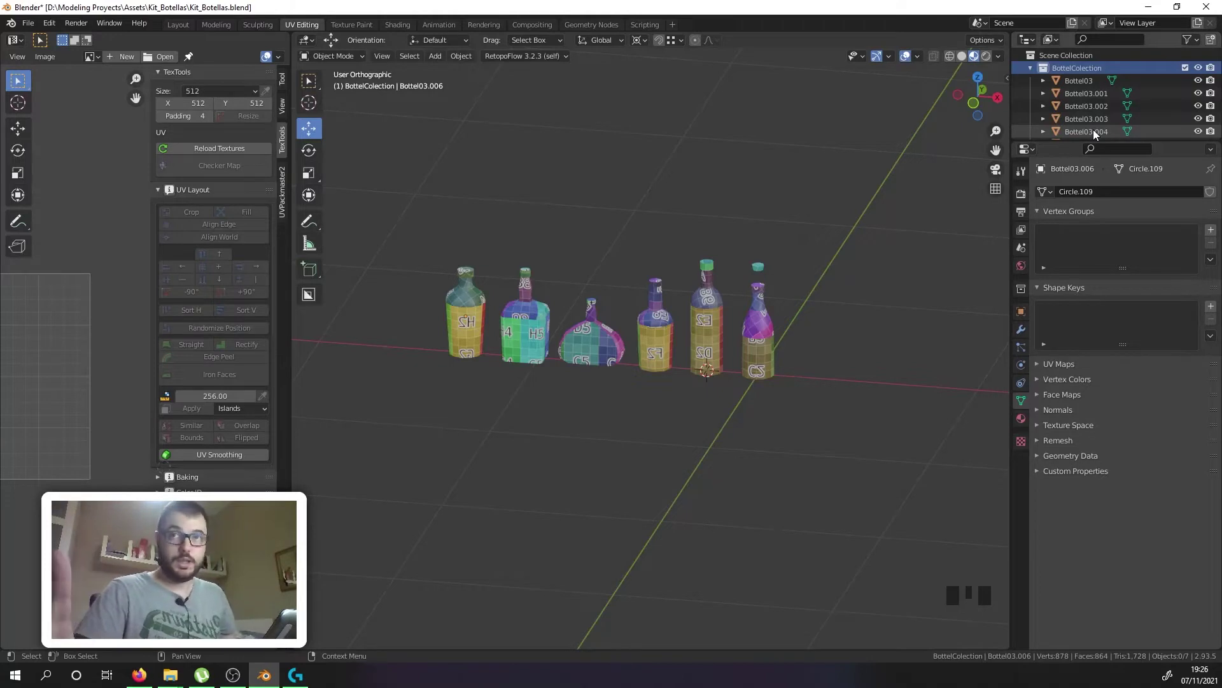
Step: Rename the Bottel03 object, the slender bottle's separate cap, to Bottel_01
click(1095, 80)
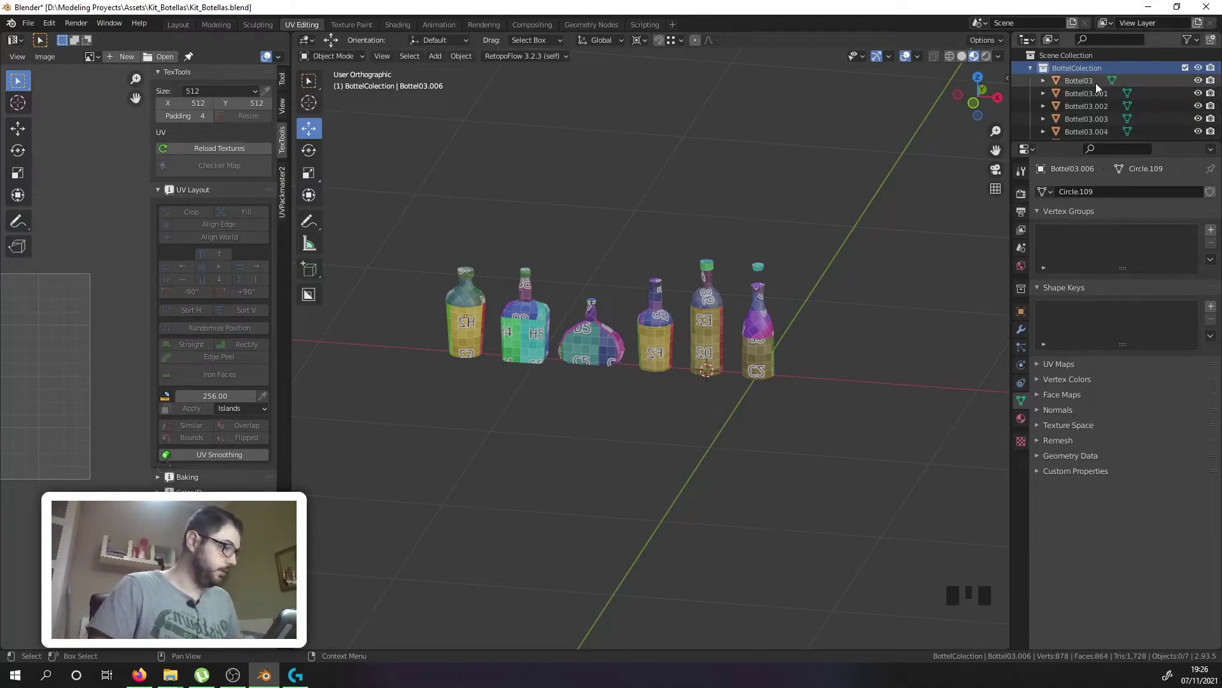
double_click(1095, 80)
key(BackSpace)
text(1)
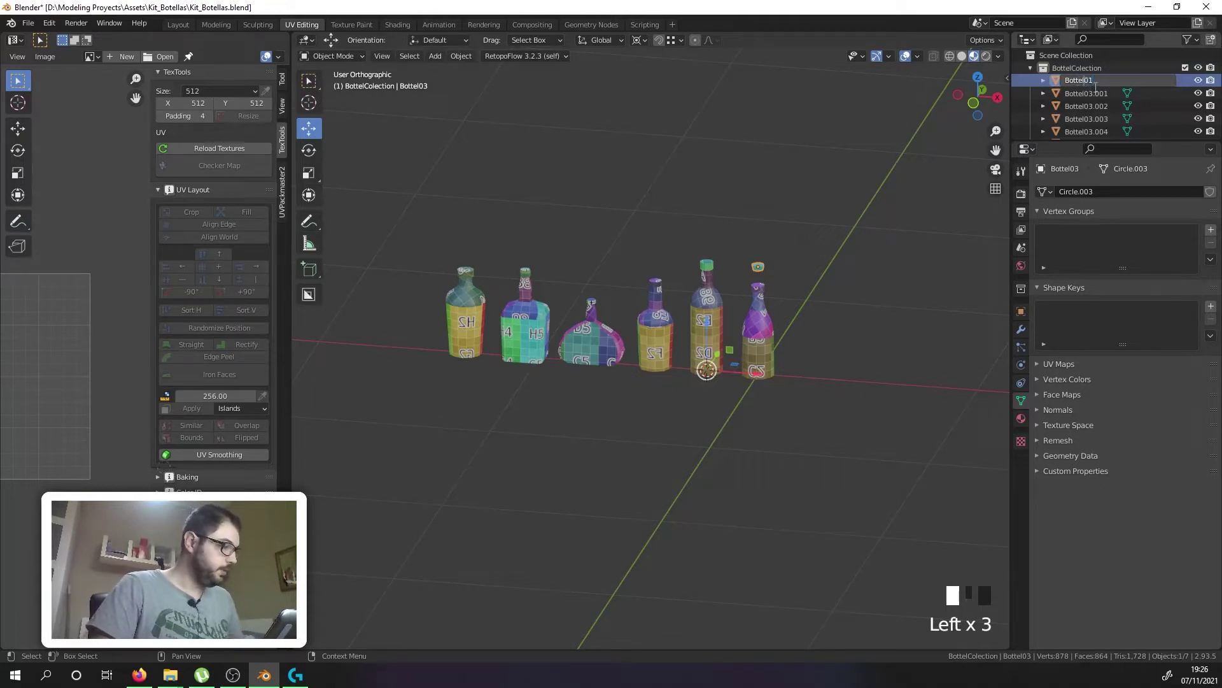
text(_)
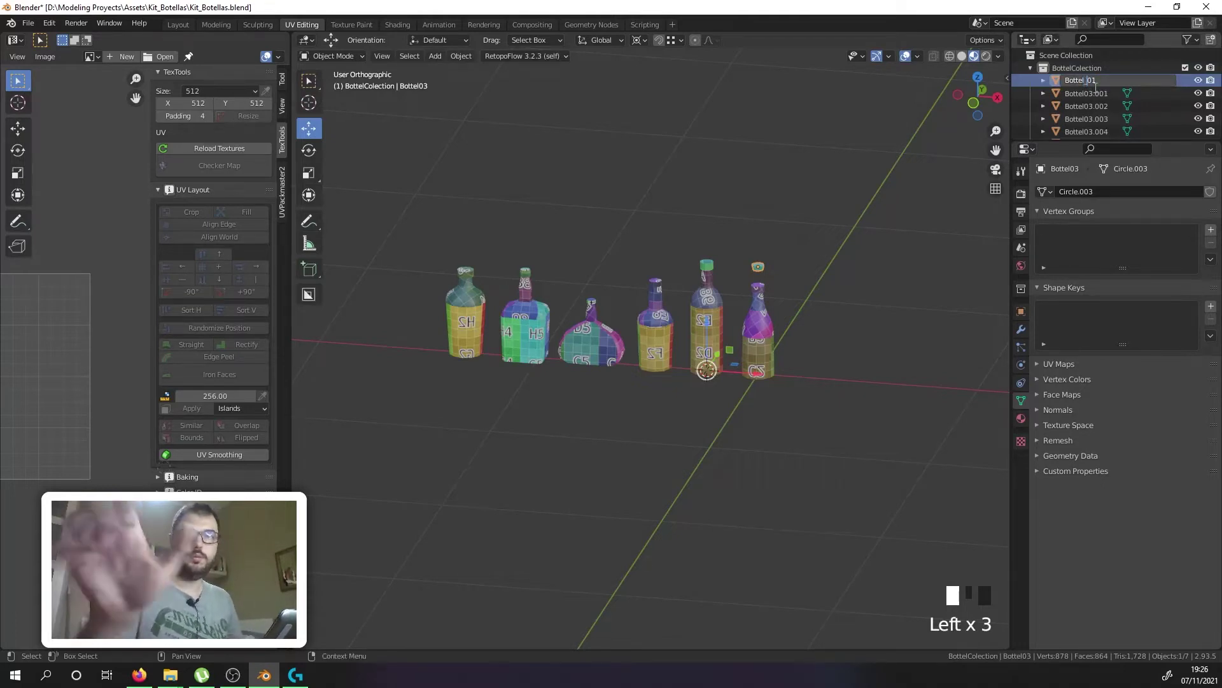
key(Return)
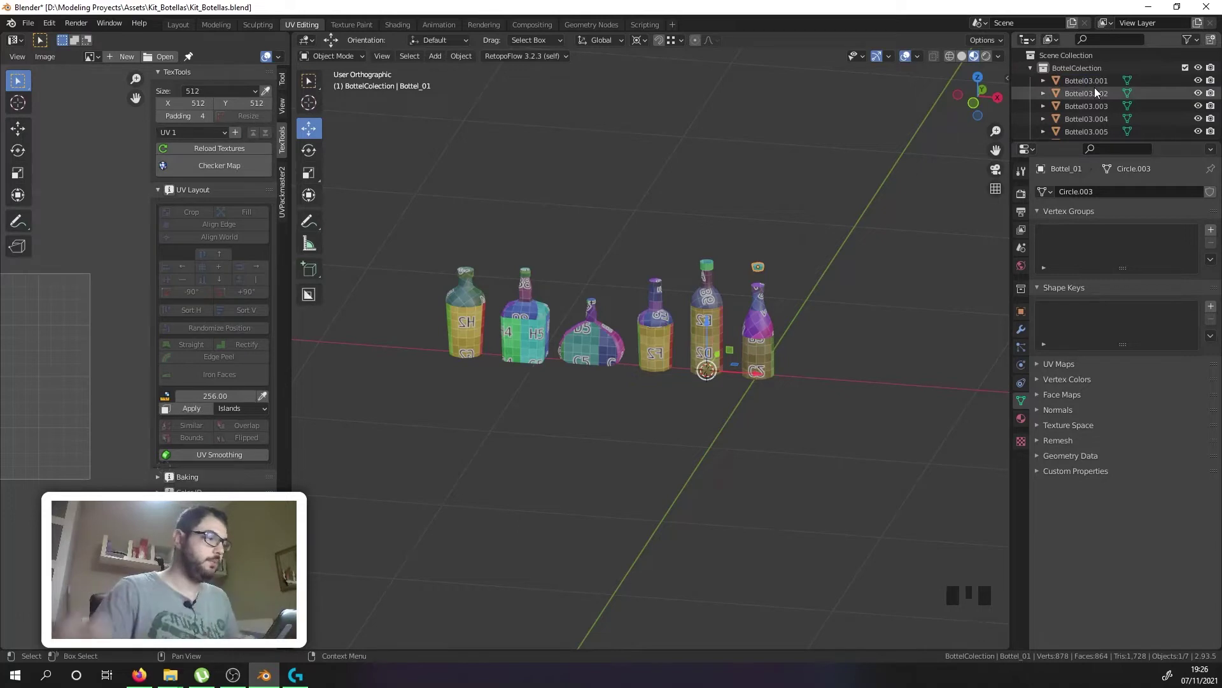
Step: Rename the mesh data of the slender bottle's cap to Bottel_01, matching its object name
scroll(1095, 86, down, 2)
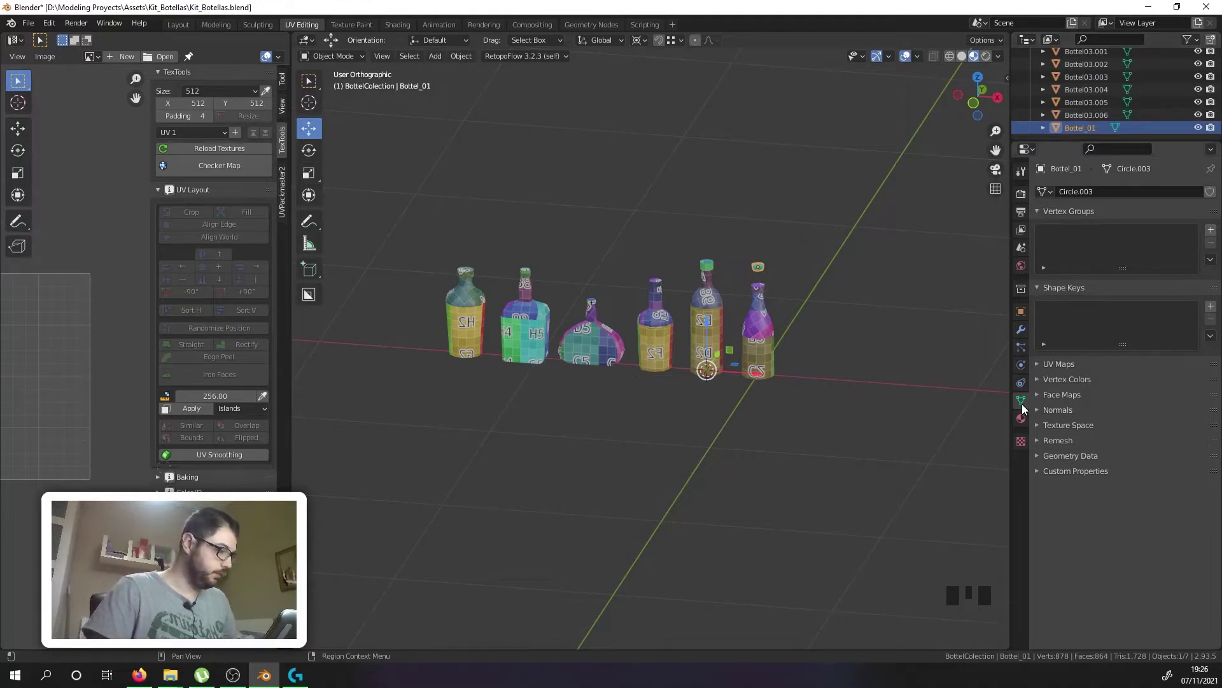
click(1095, 192)
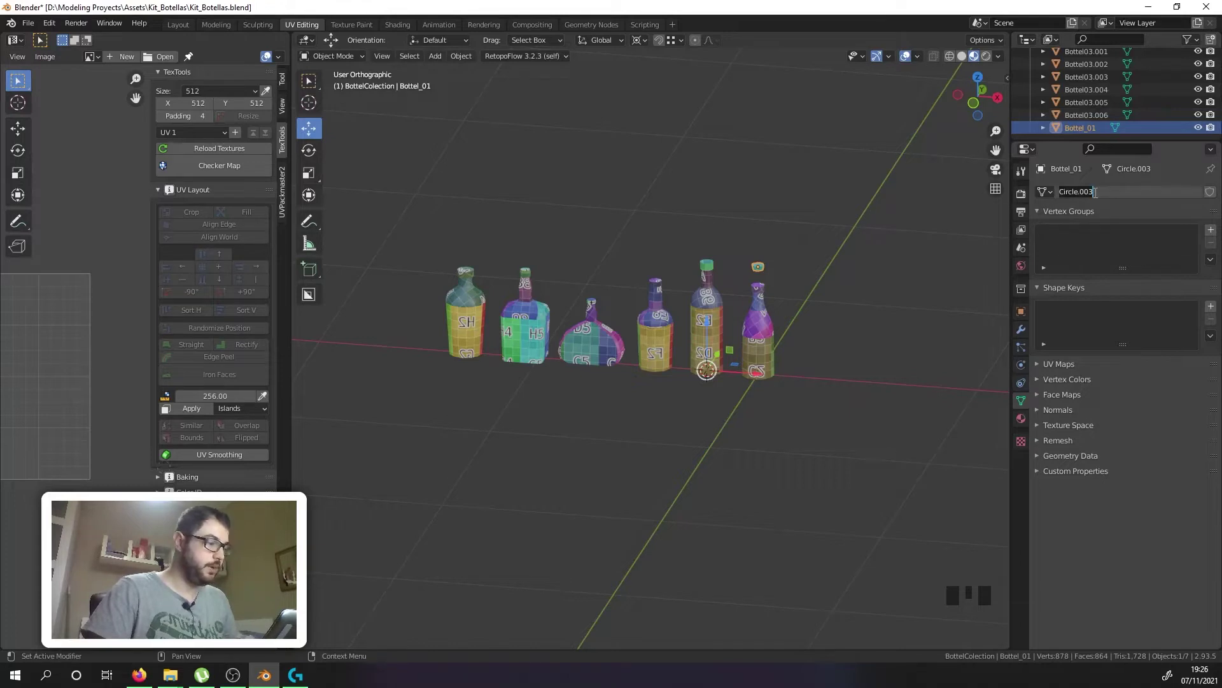
key(Left)
key(Left)
key(Left)
key(Left)
double_click(1092, 127)
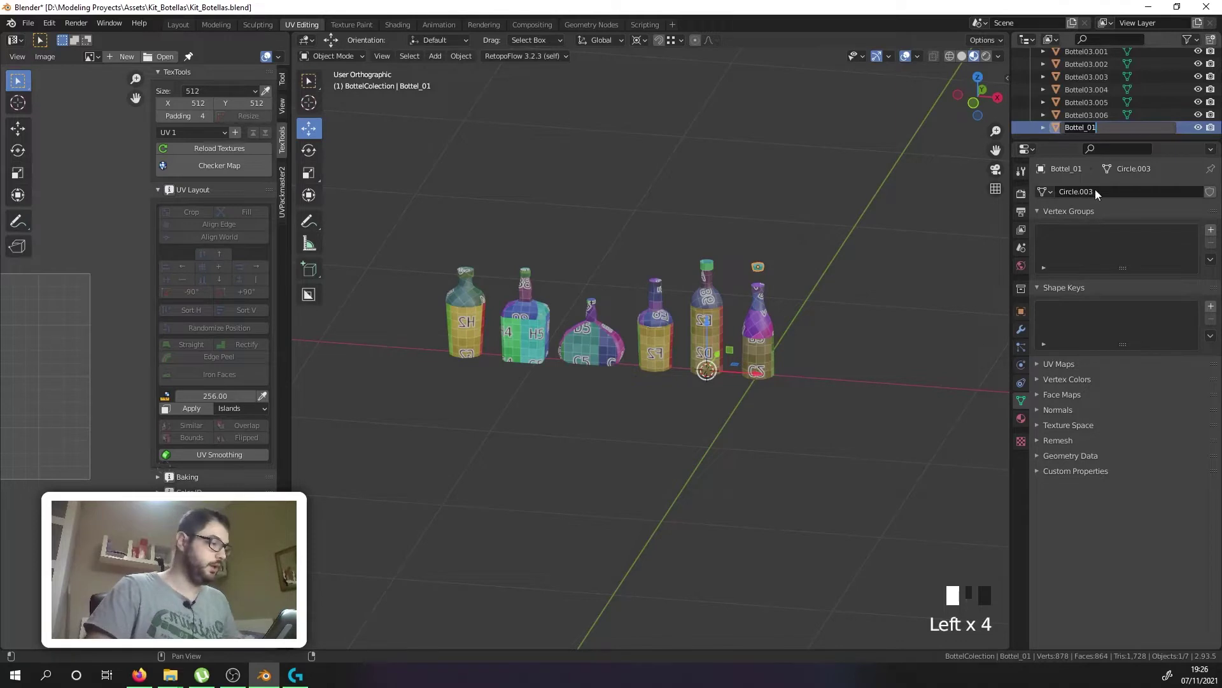
double_click(1098, 195)
text(Bottel_01)
key(Return)
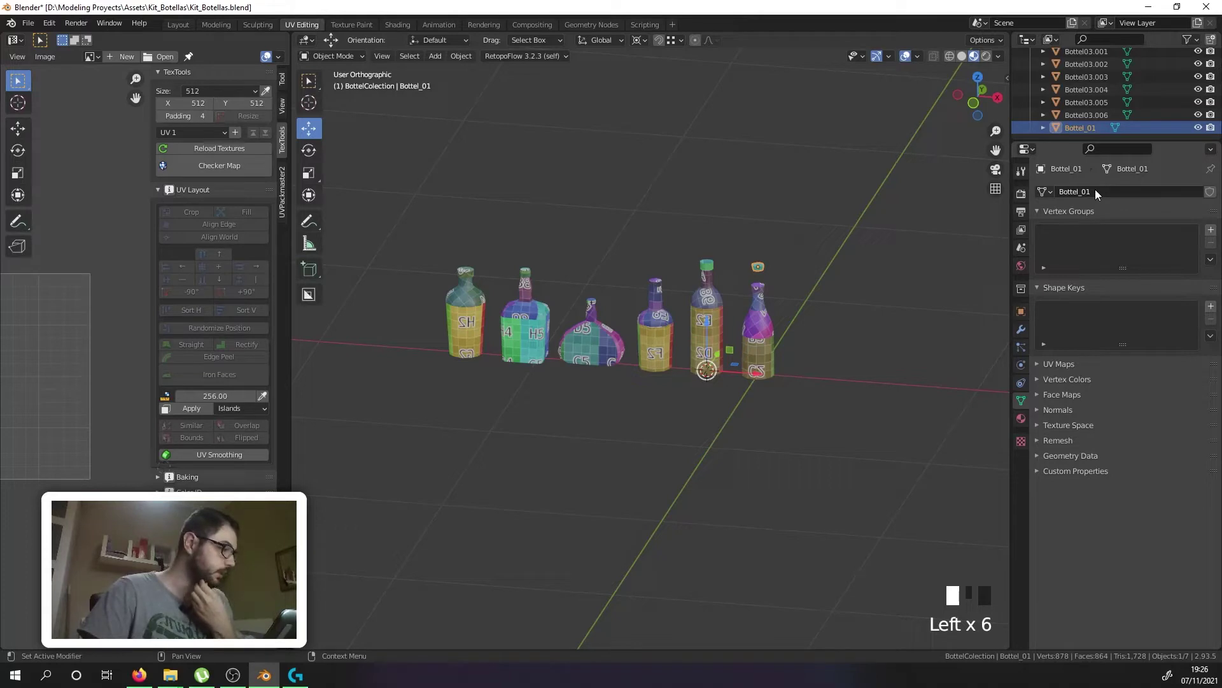
Step: Copy the Bottel_01 object name and use it to rename the Bottel03.006 round bottle as Bottel_02
double_click(1079, 128)
key(ctrl+c)
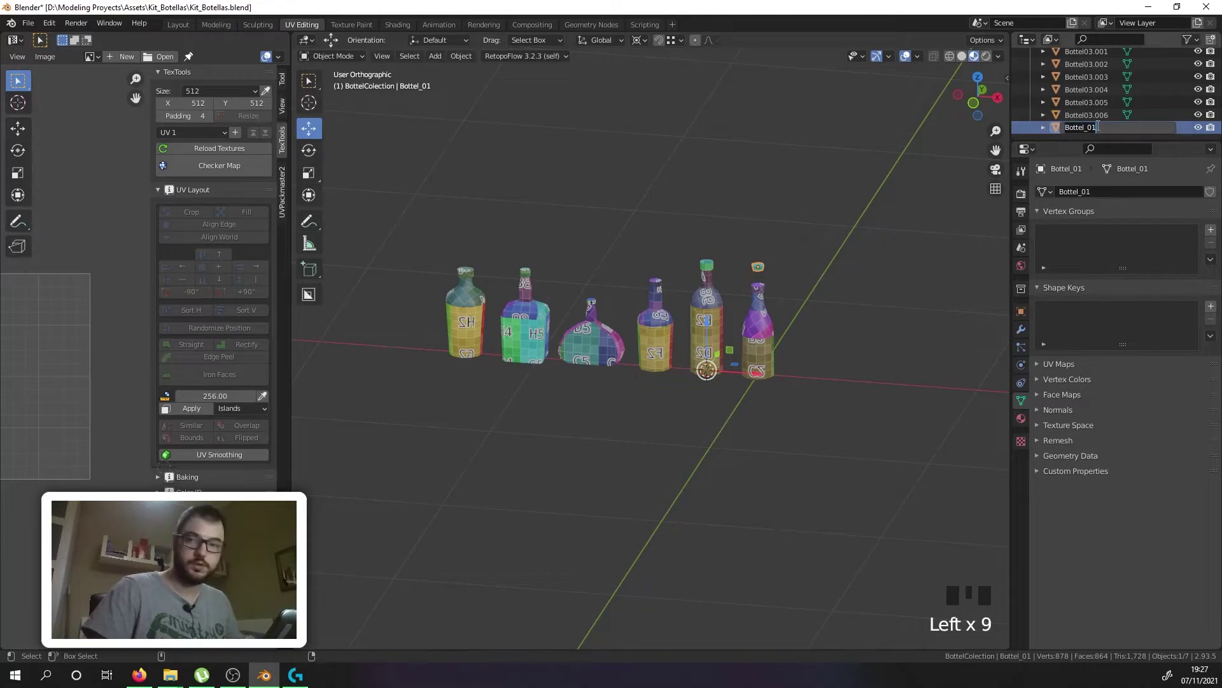
click(1085, 117)
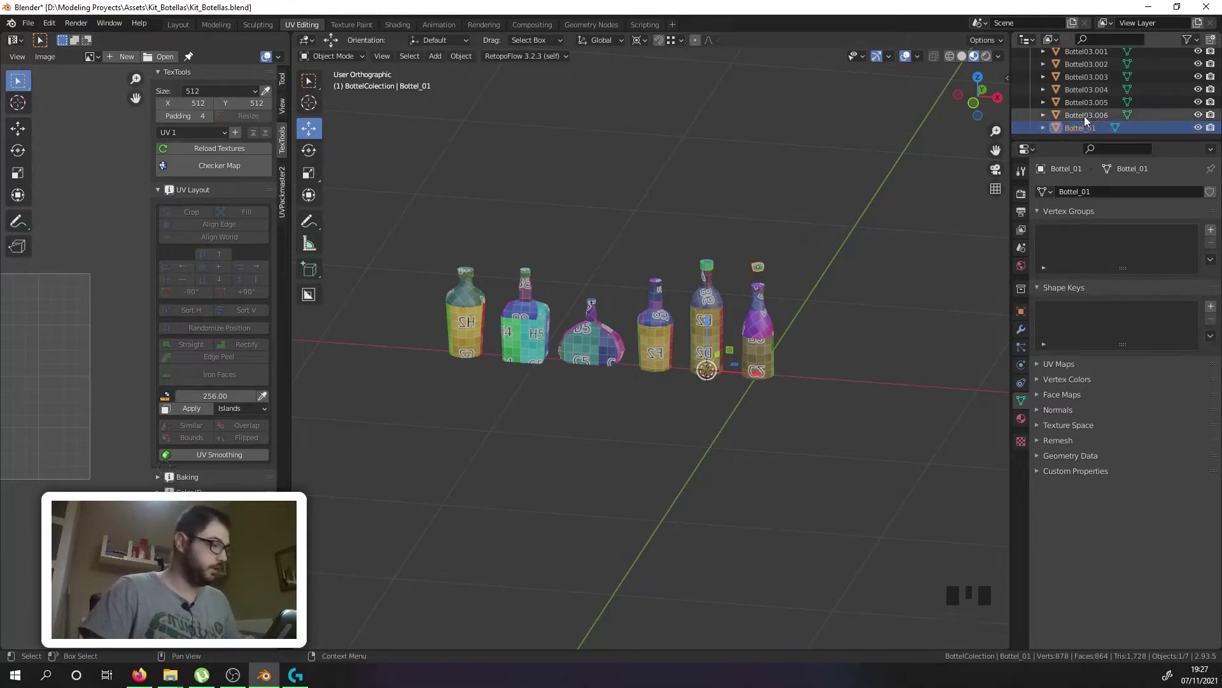
click(1082, 113)
double_click(1082, 113)
key(ctrl+v)
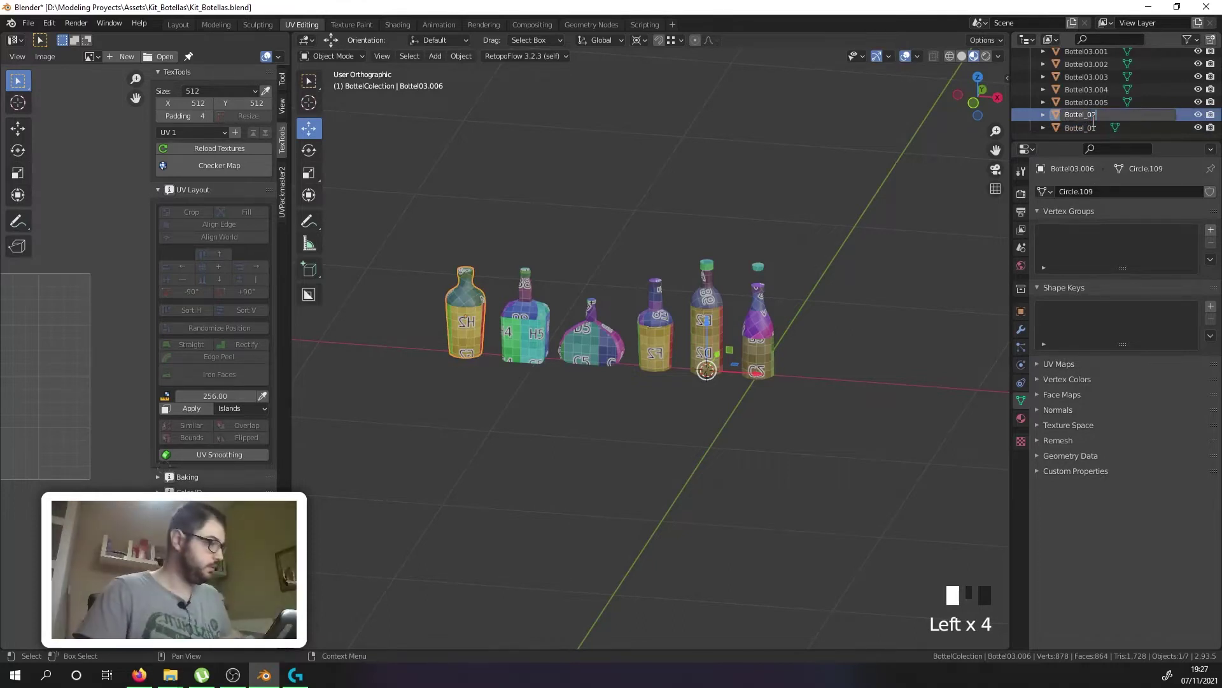
key(Return)
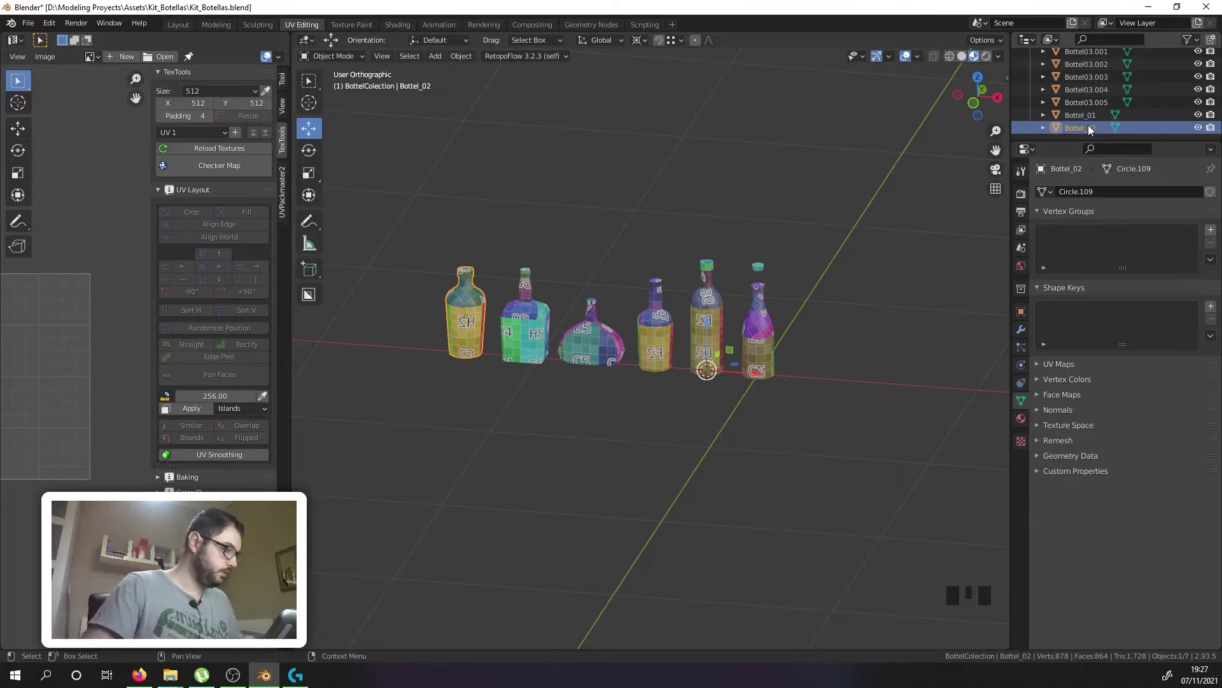
Step: Renumber the cap object Bottel_01 to Bottel_00
double_click(1089, 126)
double_click(1103, 115)
key(ctrl+c)
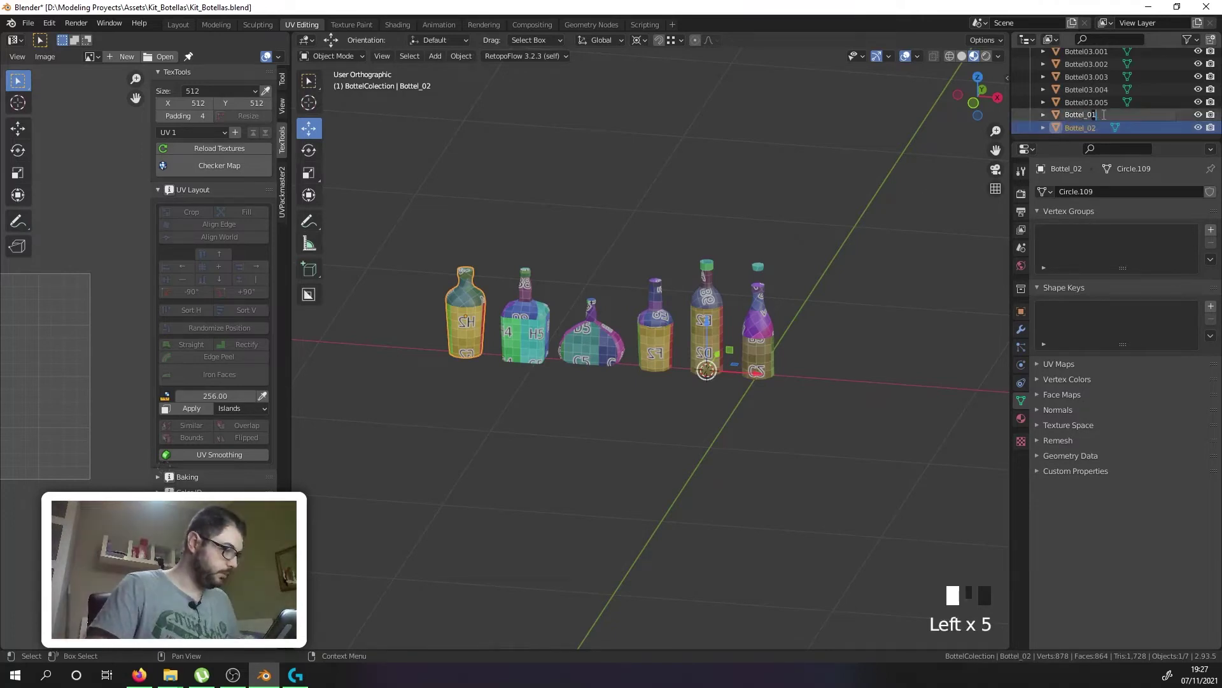
key(BackSpace)
text(0)
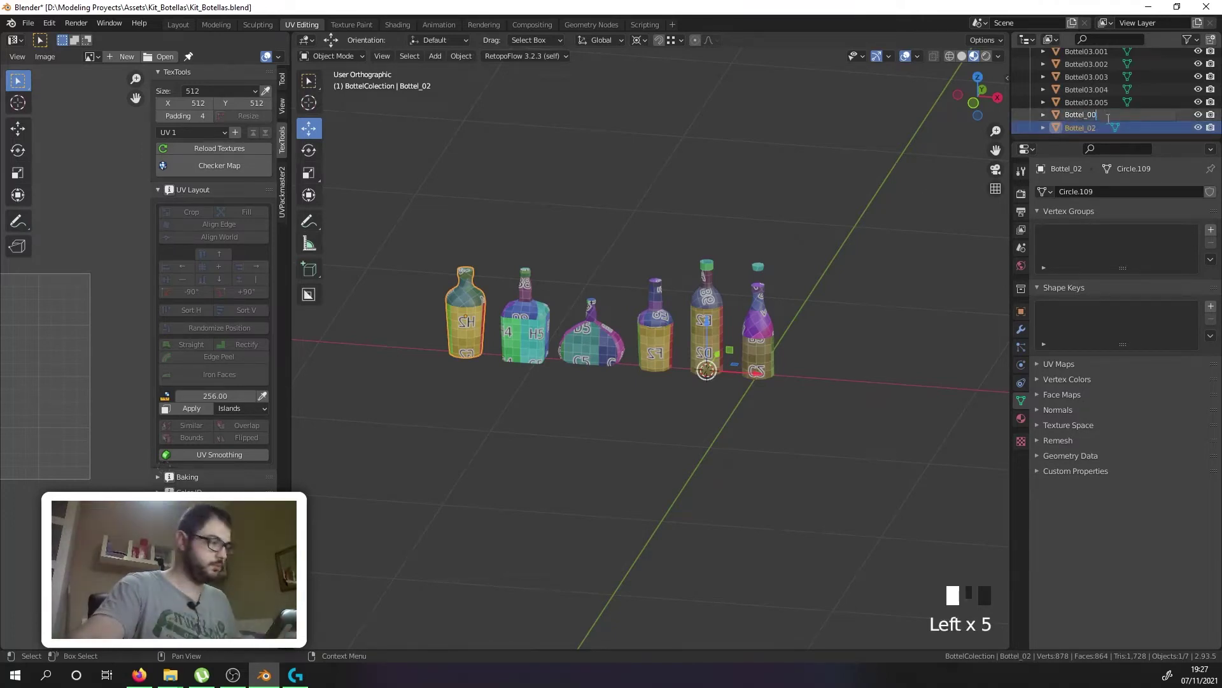
key(Return)
Step: Renumber the far-end round bottle object Bottel_02 to Bottel_01
double_click(1091, 127)
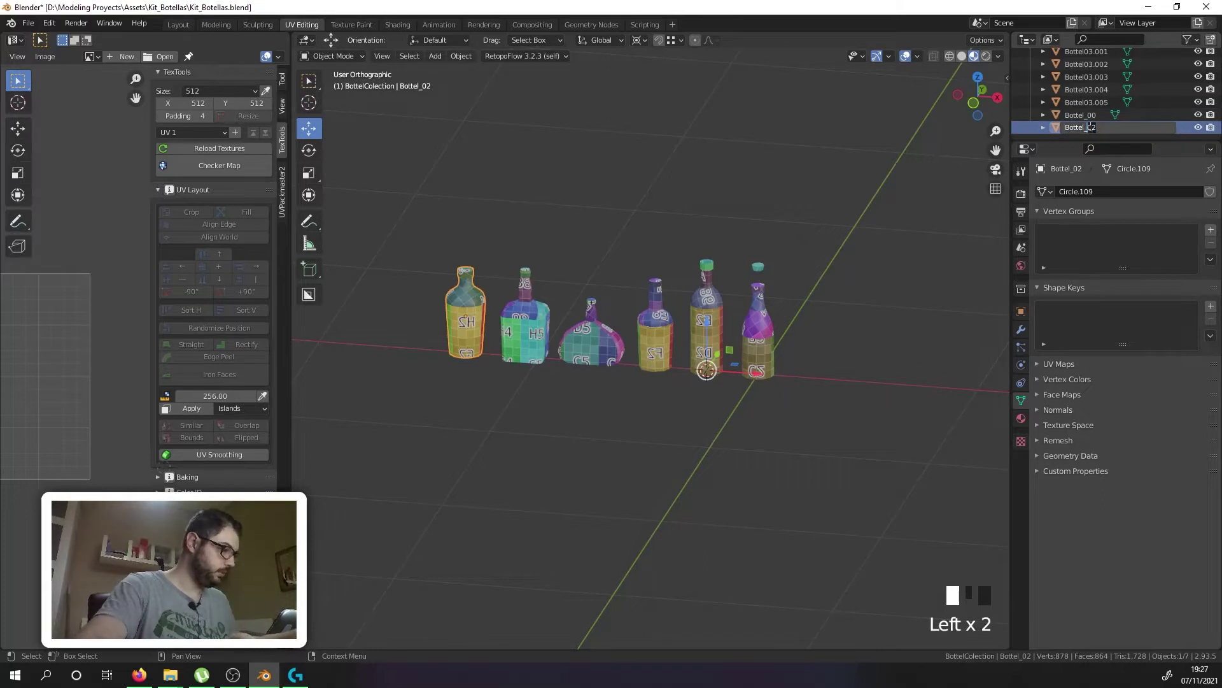
key(BackSpace)
text(1)
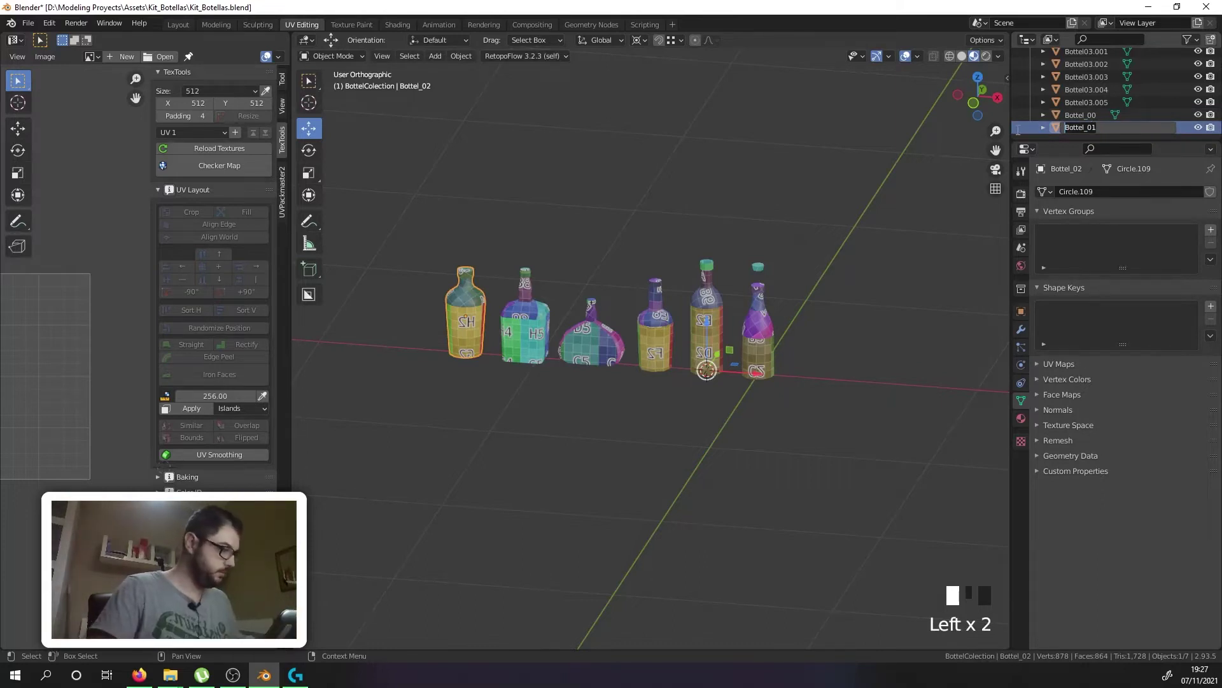
key(Return)
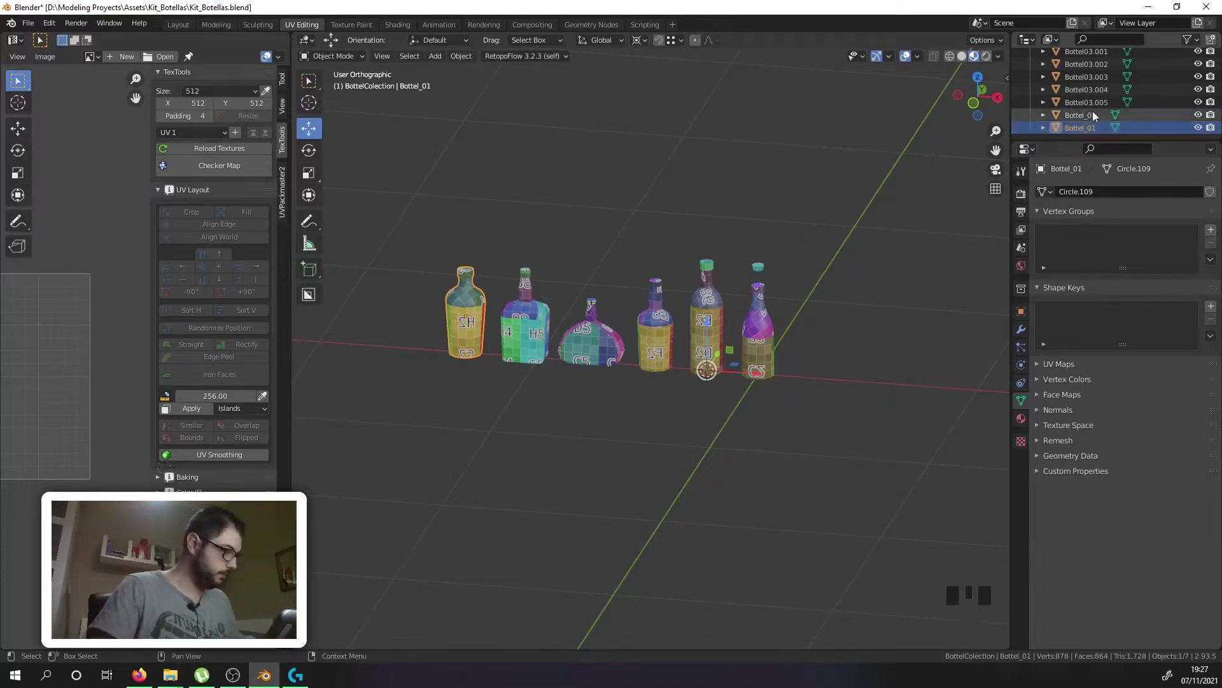
Step: Change the cap's mesh data name to Bottel_00 to match its object
click(1093, 114)
double_click(1100, 188)
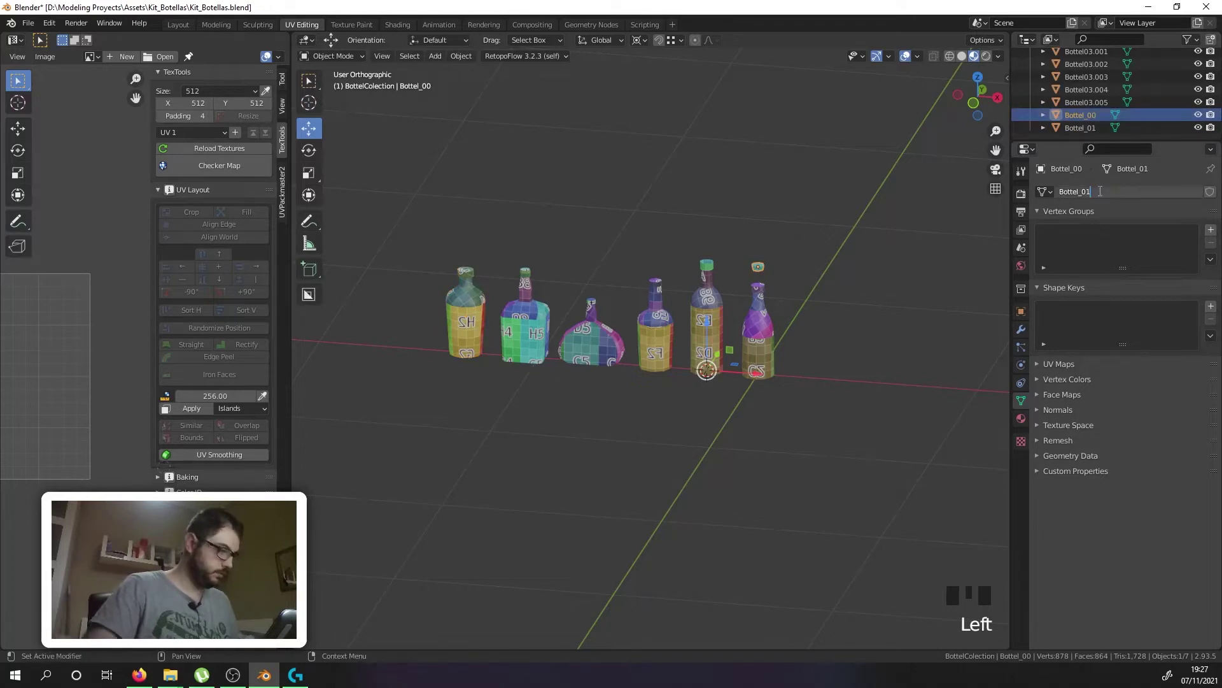
key(BackSpace)
text(0)
key(Return)
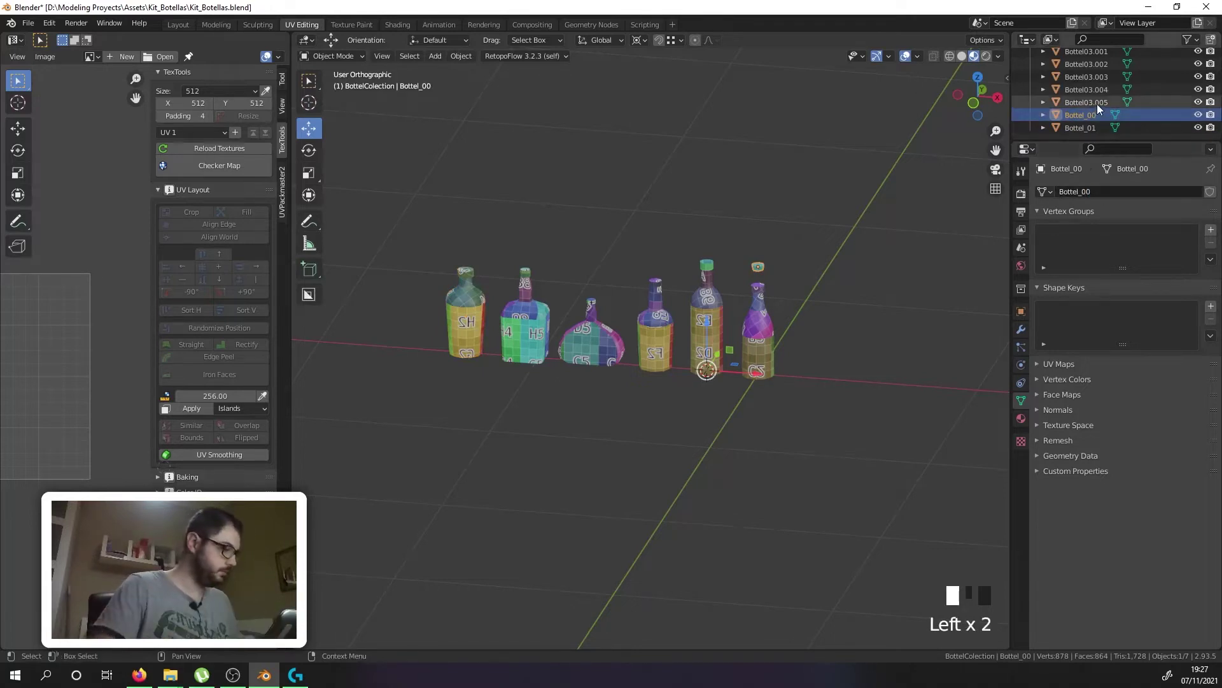
Step: Rename the mesh data of the far-end round bottle to Bottel_01
click(1097, 105)
click(1095, 130)
double_click(1100, 190)
text(Bottel_01)
click(1101, 187)
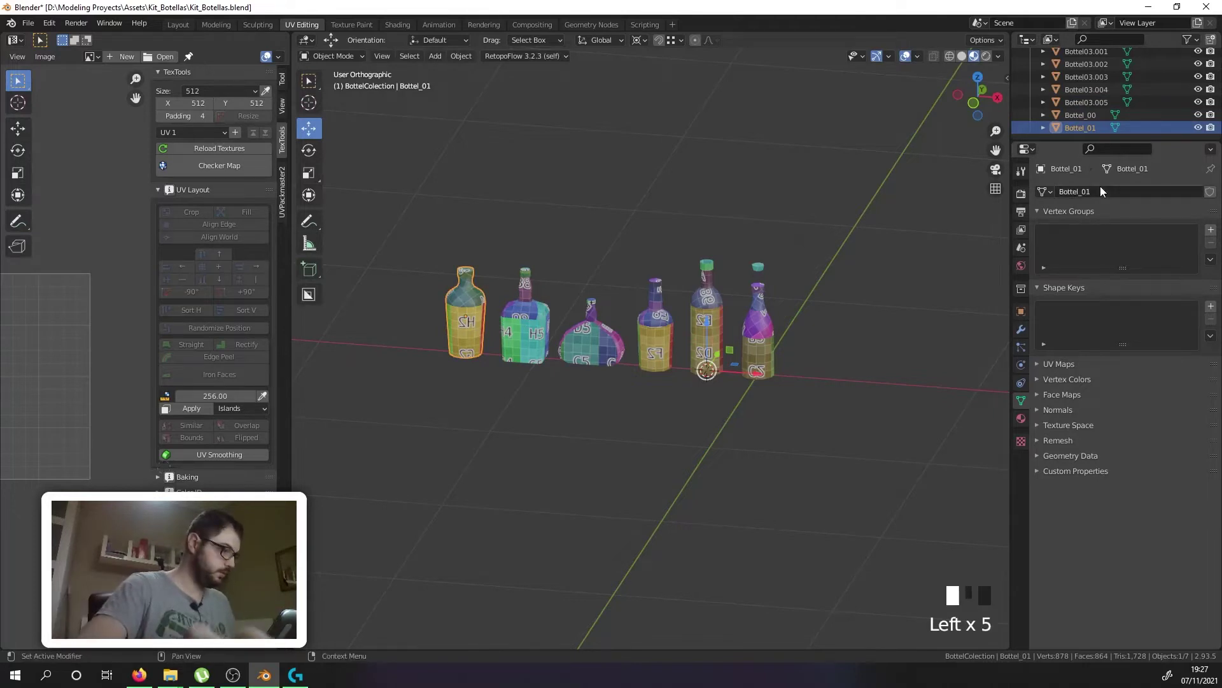
Step: Rename the square bottle object Bottel03.005 to Bottel_02
click(1081, 102)
click(1081, 102)
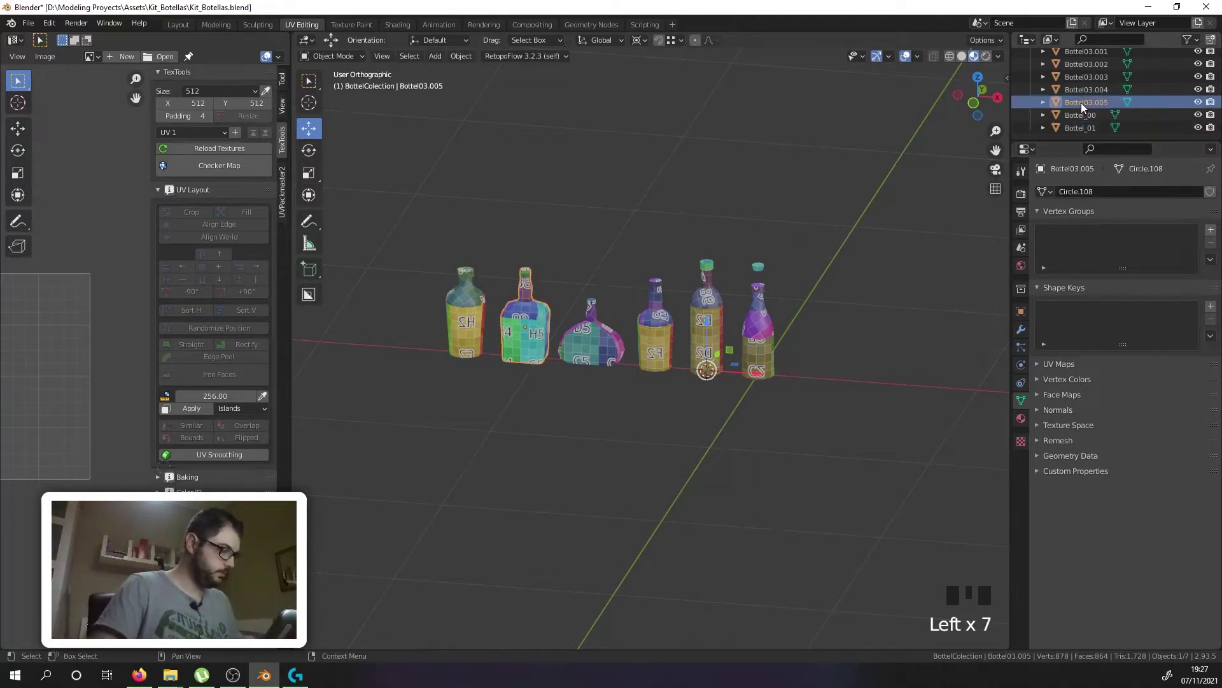
click(1081, 102)
double_click(1081, 102)
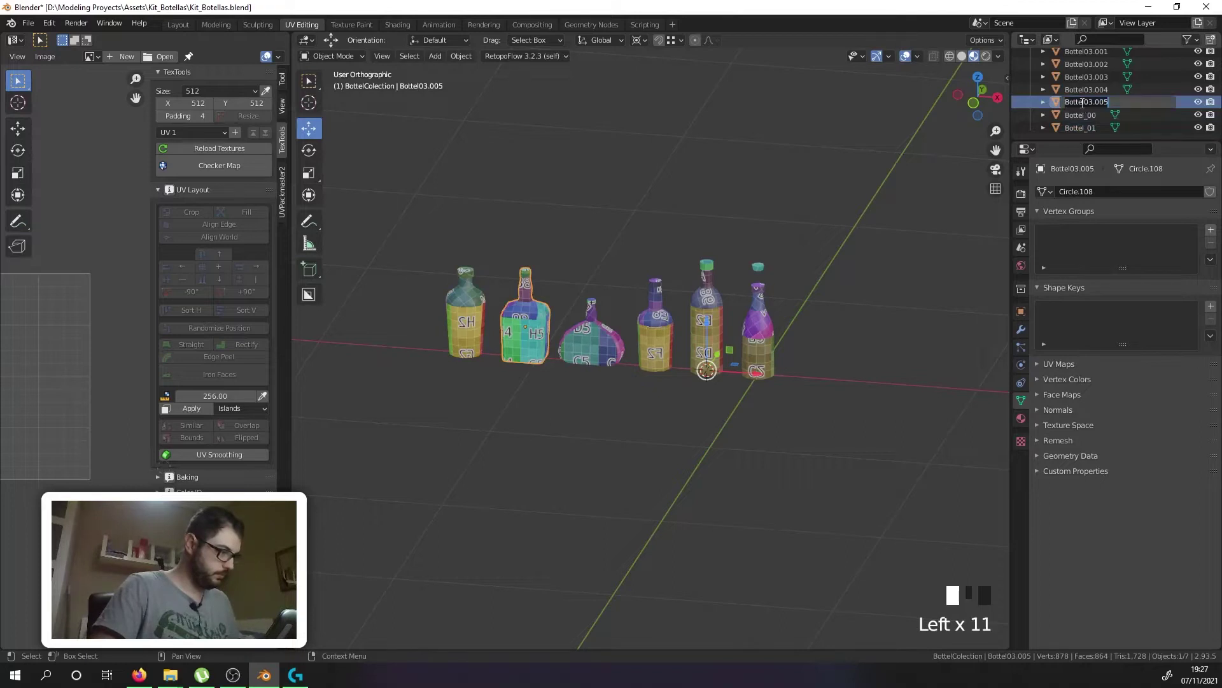
key(ctrl+v)
key(BackSpace)
text(2)
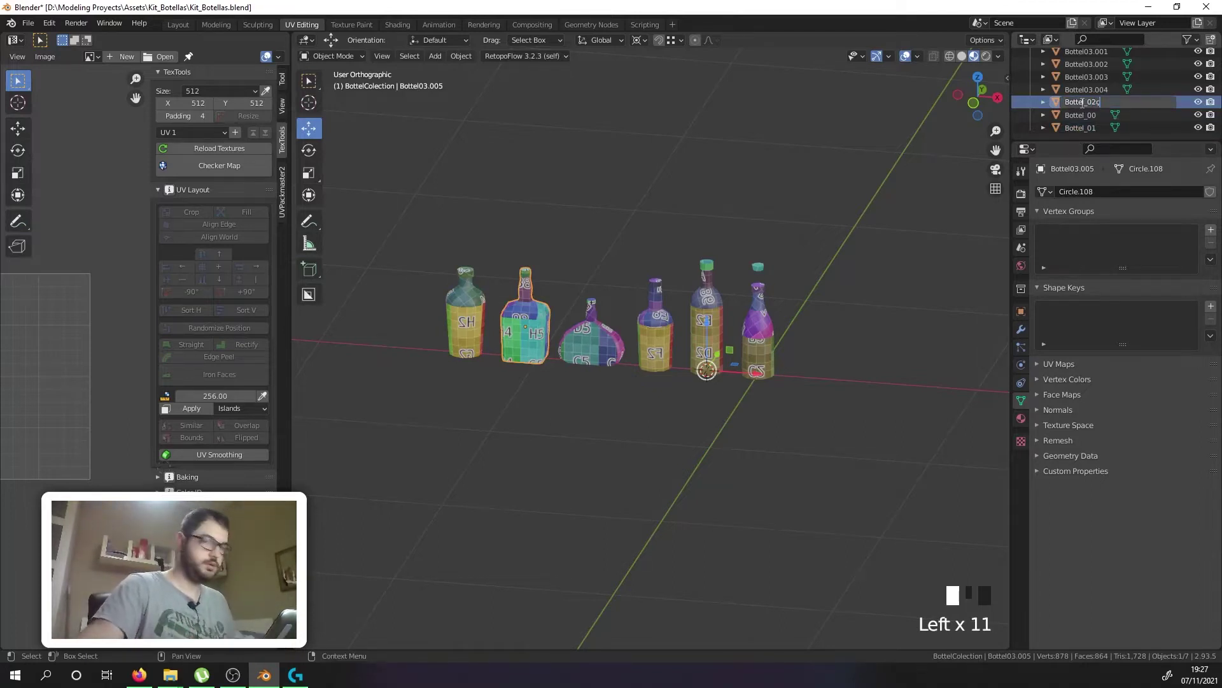
key(Return)
Step: Rename the flattened flask object Bottel03.004 to Bottel_03
double_click(1087, 89)
text(Bottel_01)
key(Left)
key(Left)
key(Left)
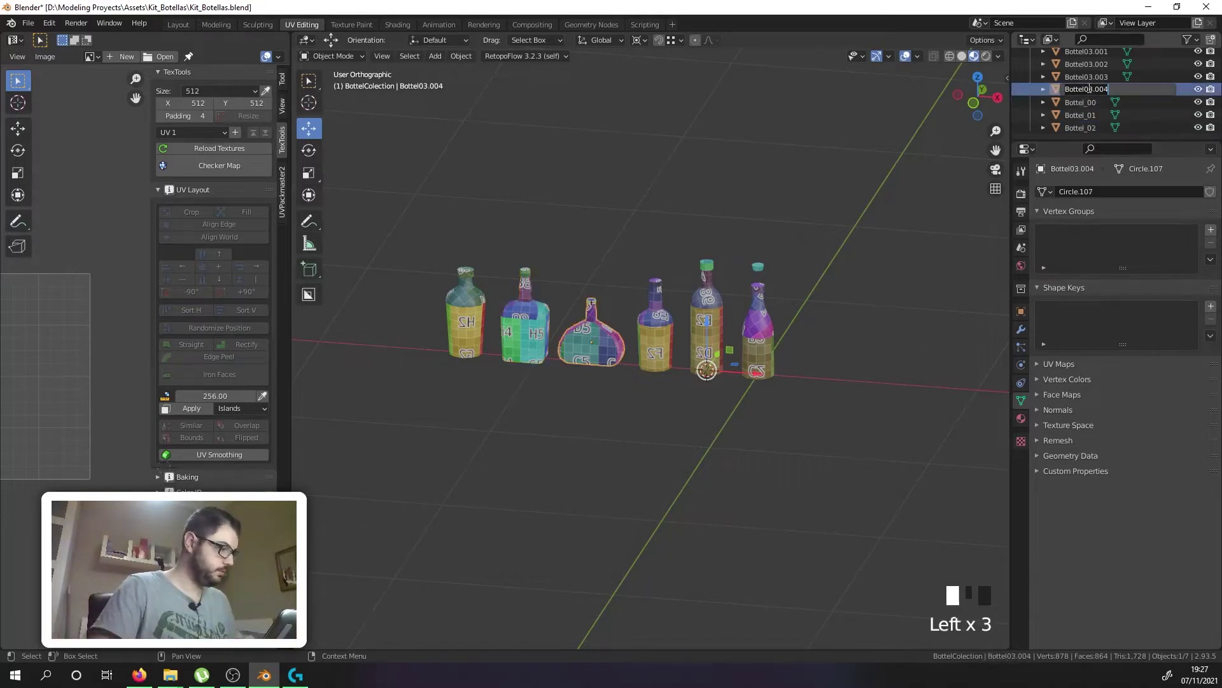
key(Delete)
text(3)
key(Return)
Step: Rename the shorter round bottle object Bottel03.003 to Bottel_04
double_click(1090, 78)
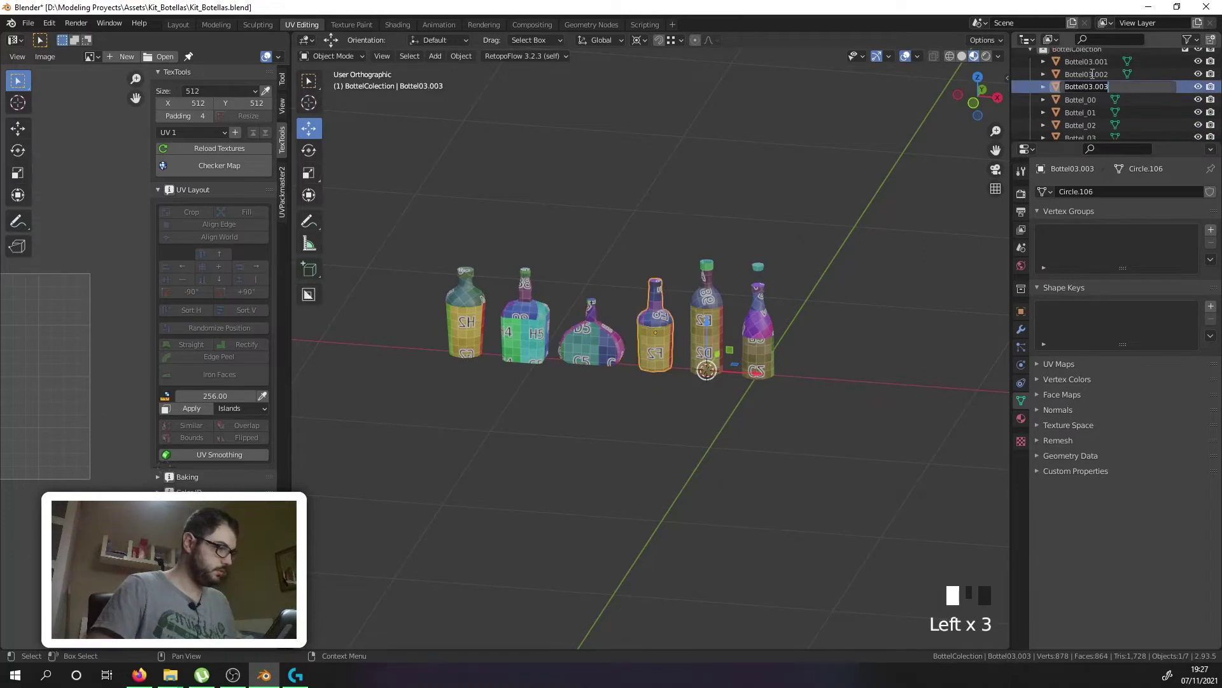
text(Bottel_01)
key(BackSpace)
text(4)
key(Return)
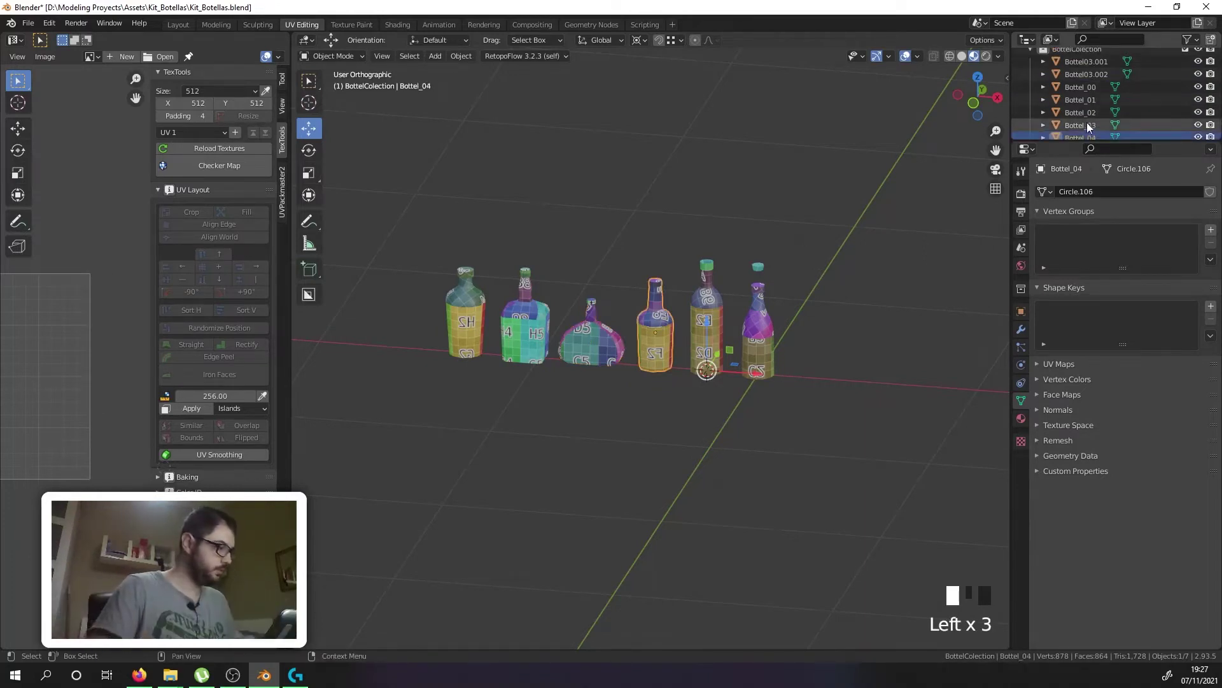
Step: Rename the tall green-capped bottle object Bottel03.002 to Bottel_05, and select the slender bottle body Bottel03.001
double_click(1078, 74)
text(Bottel_01)
key(BackSpace)
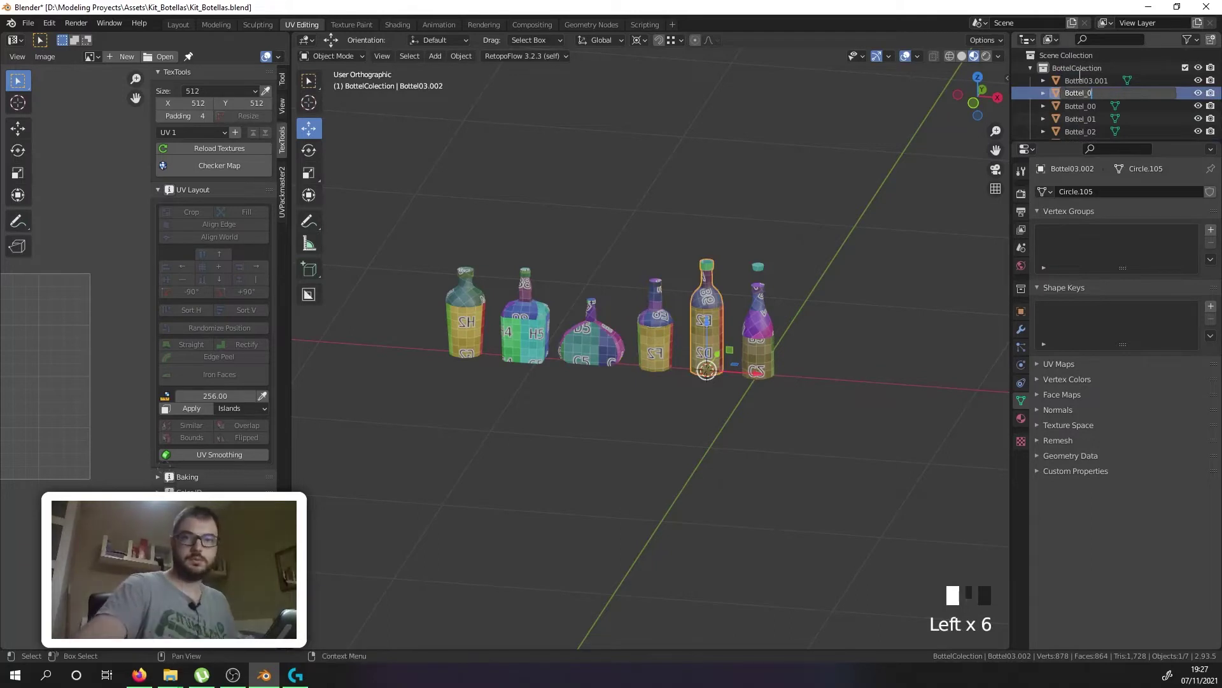
text(5+c)
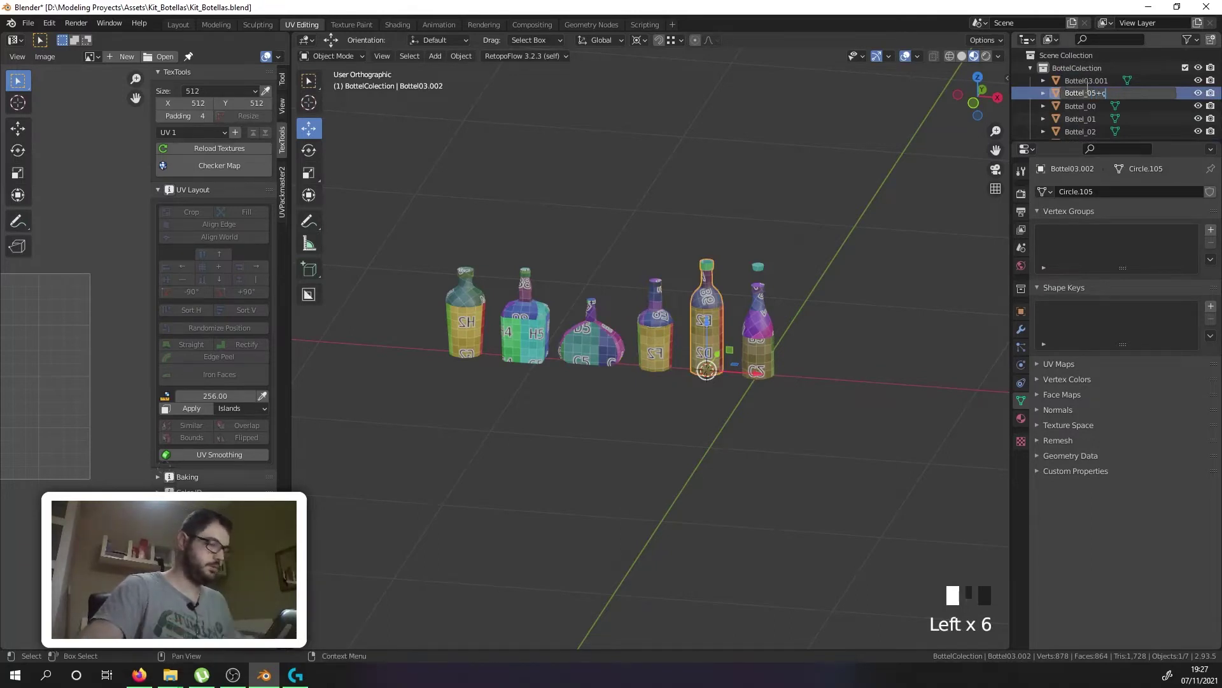
click(1088, 82)
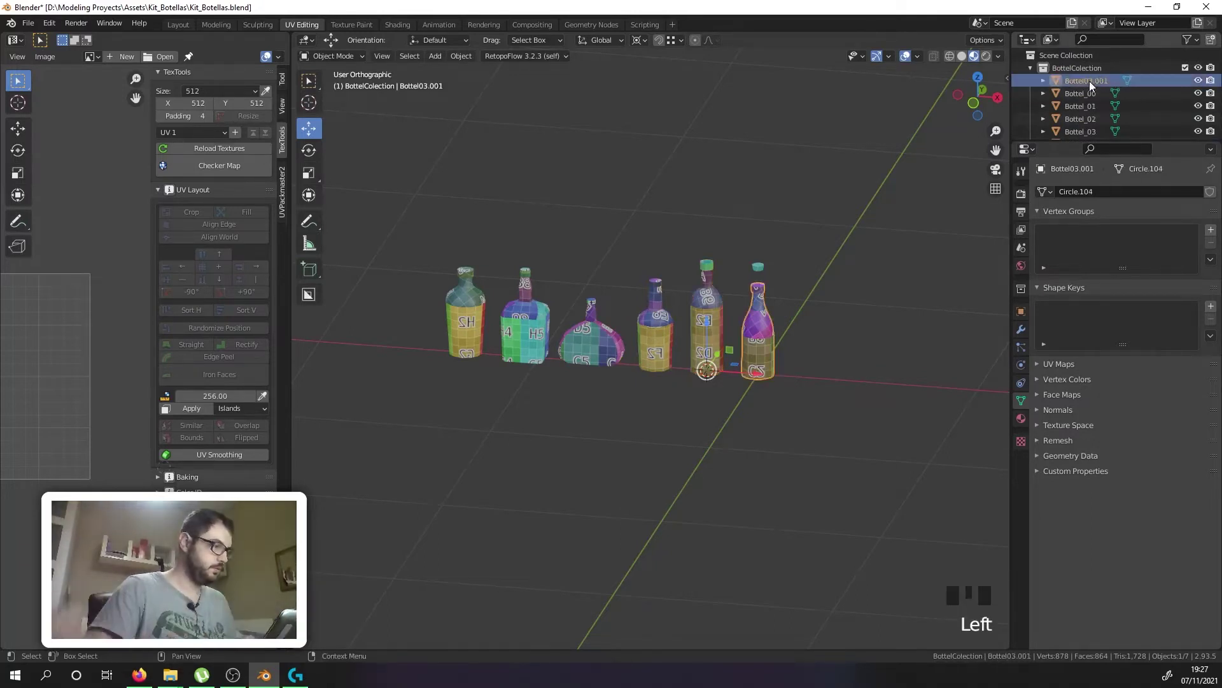
Step: Rename the slender bottle body object Bottel03.001 to Bottel_06
double_click(1090, 82)
text(Bottel_0)
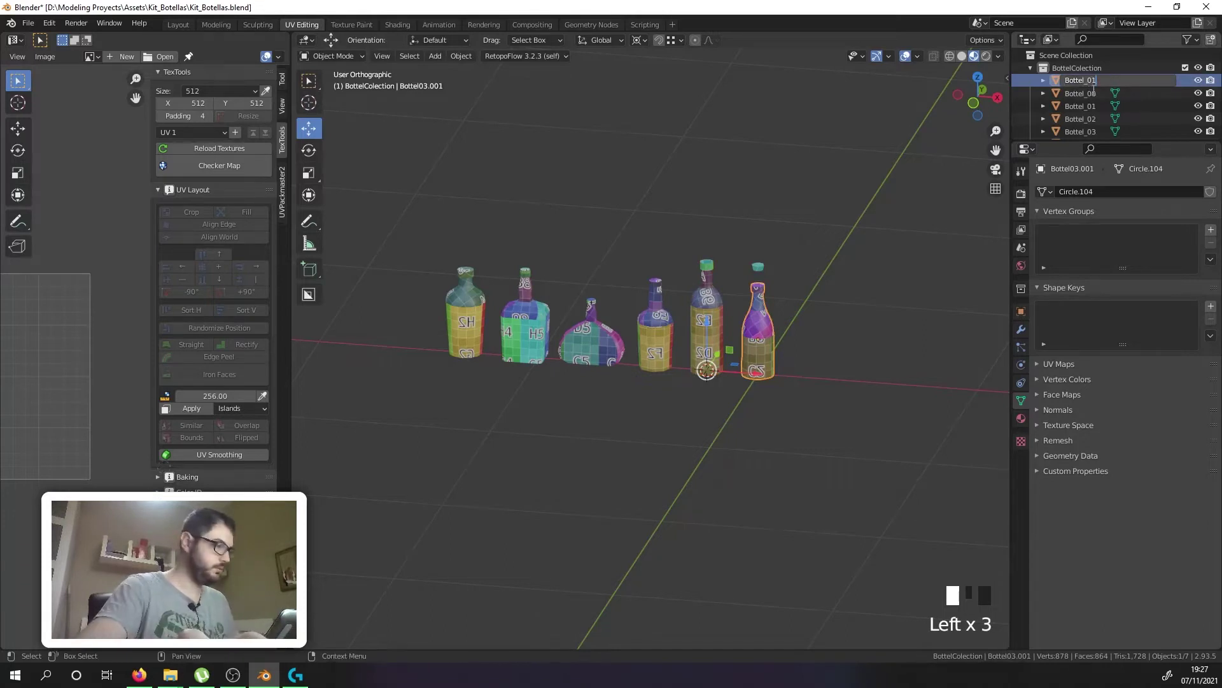
text(6)
key(Return)
Step: Rename the square bottle's mesh data to Bottel_02, reusing its object name
scroll(1086, 89, down, 2)
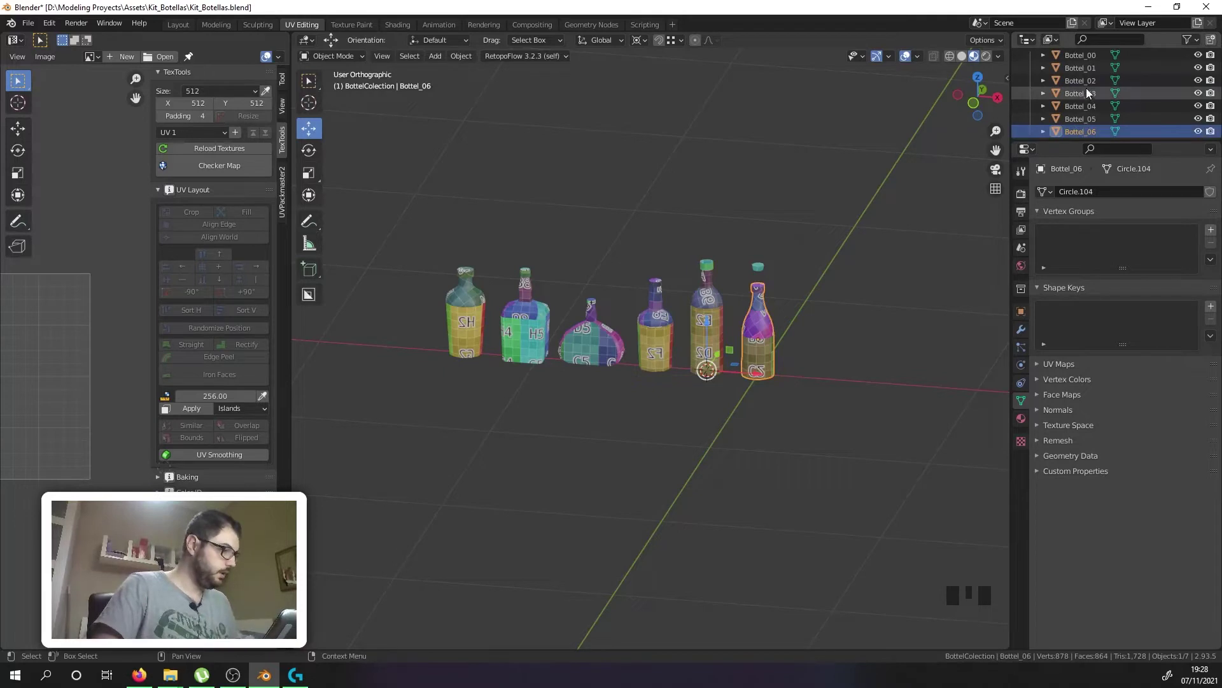
click(1082, 68)
click(1084, 79)
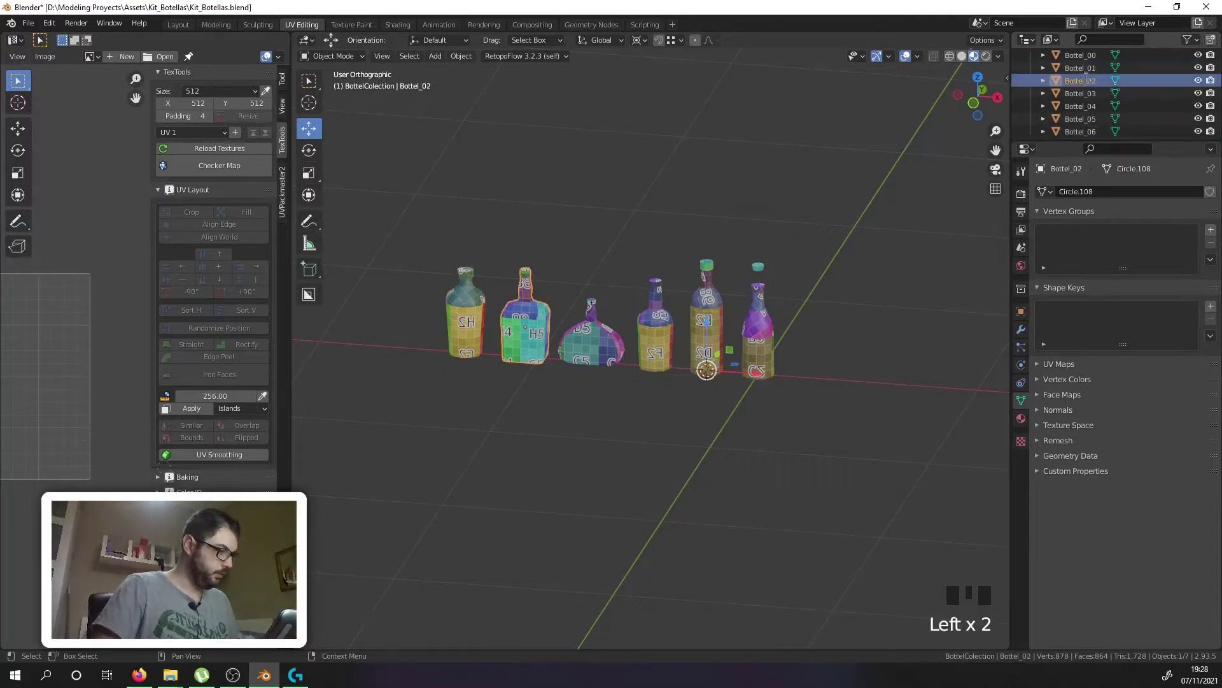
double_click(1085, 80)
key(ctrl+c)
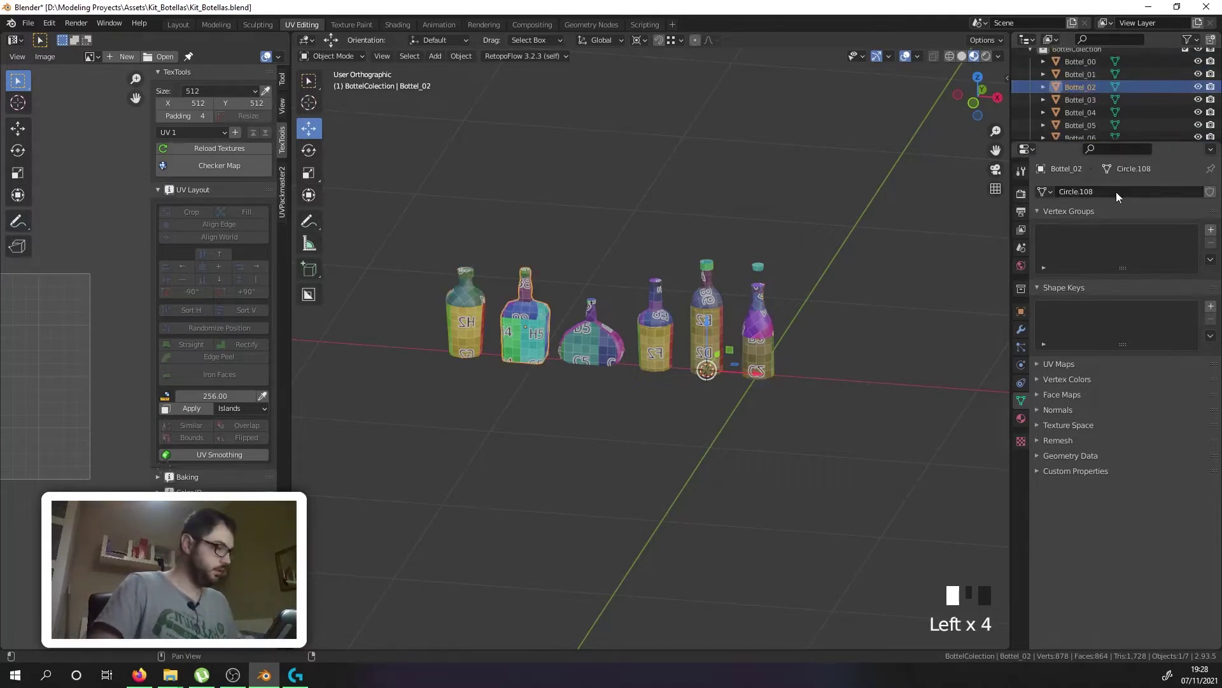
click(1112, 190)
key(ctrl+v)
Step: Rename the flattened flask's mesh data to Bottel_03 to match its object name
click(1076, 102)
click(1076, 102)
click(1075, 102)
double_click(1076, 102)
click(1113, 190)
text(Bottel_03)
key(Return)
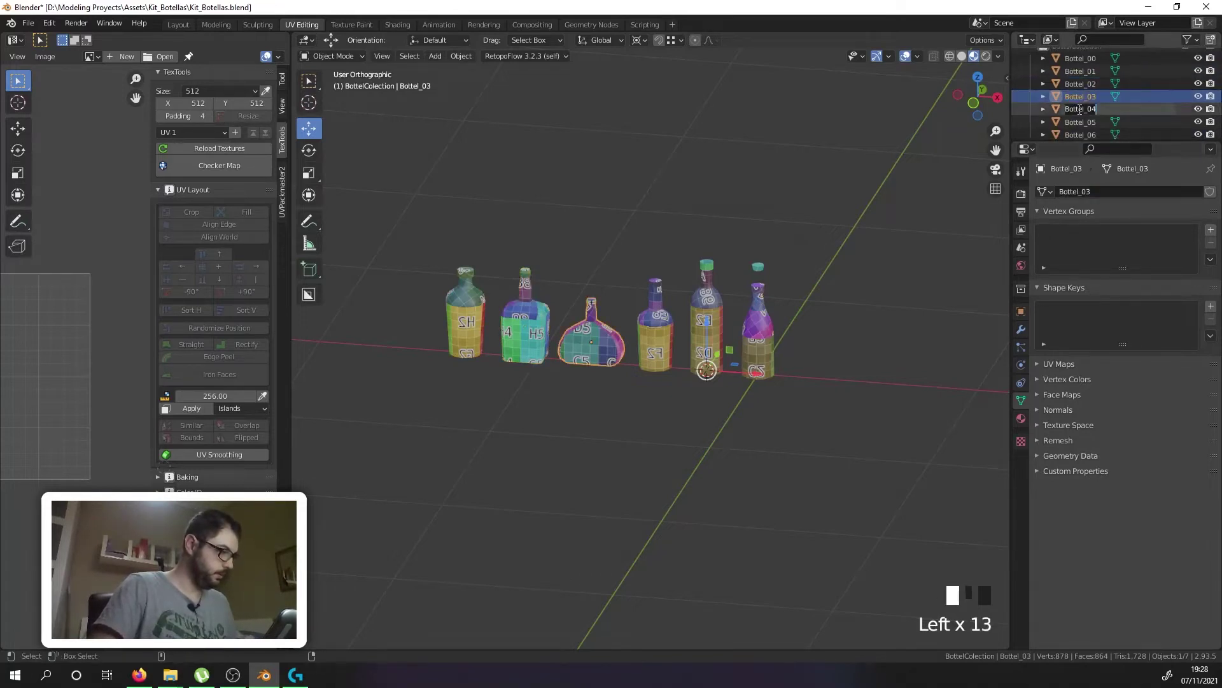
Step: Rename the mesh data of the shorter round bottle to Bottel_04 and of the tall green-capped bottle to Bottel_05
click(1090, 191)
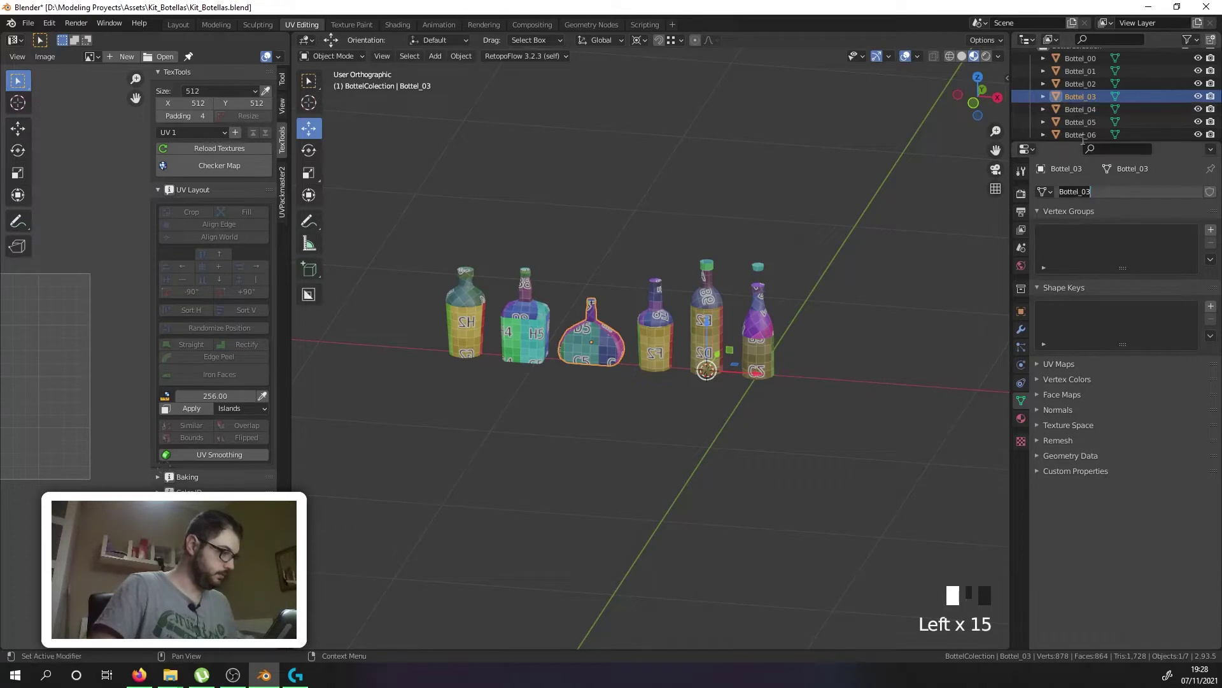
click(1081, 110)
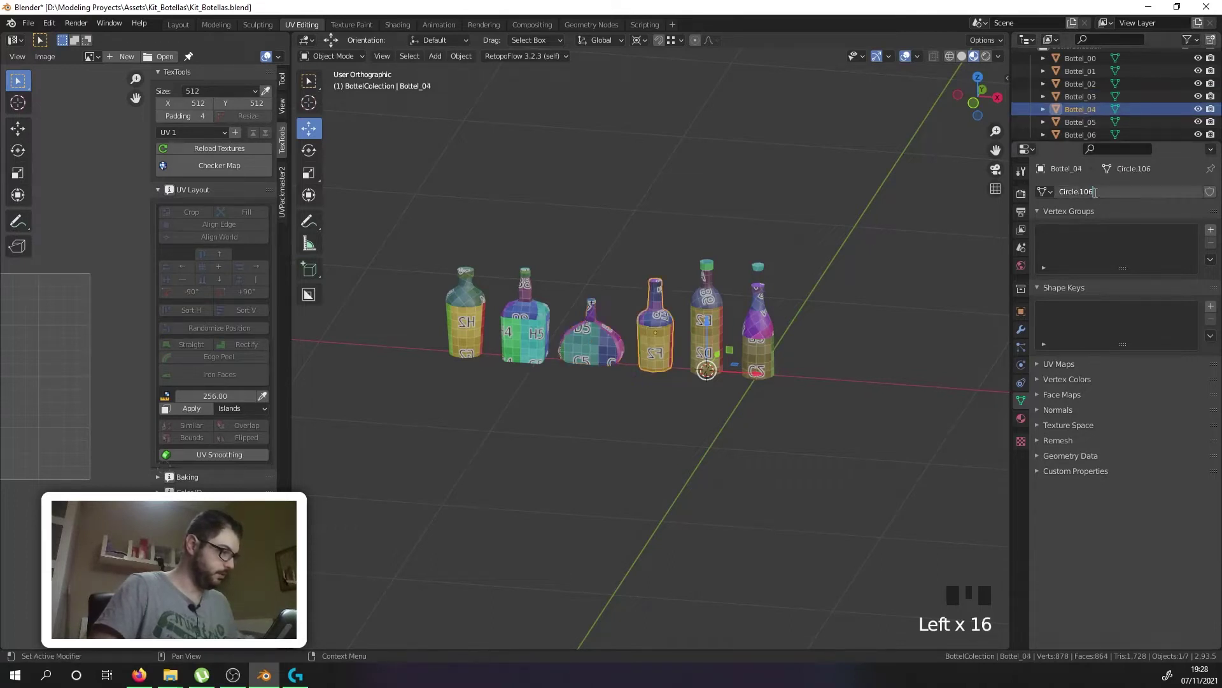
click(1073, 120)
double_click(1074, 121)
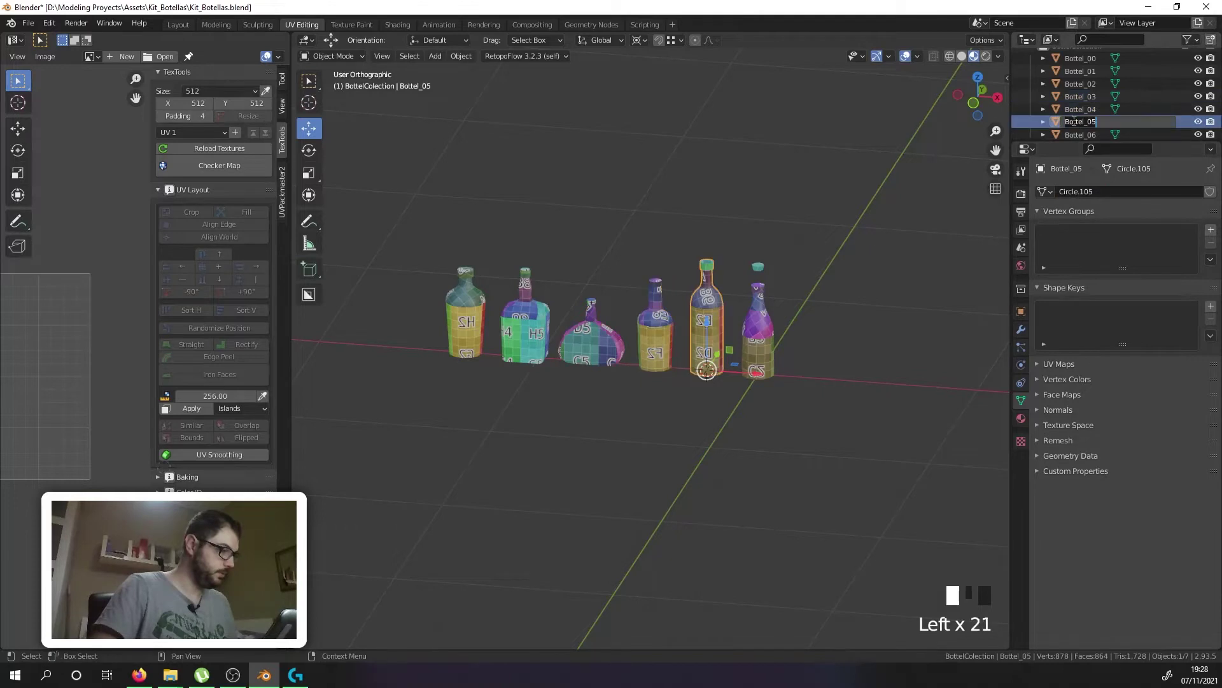
click(1082, 186)
double_click(1083, 190)
text(Bottel_05)
drag(1128, 191, 1056, 189)
text(Bottel_05)
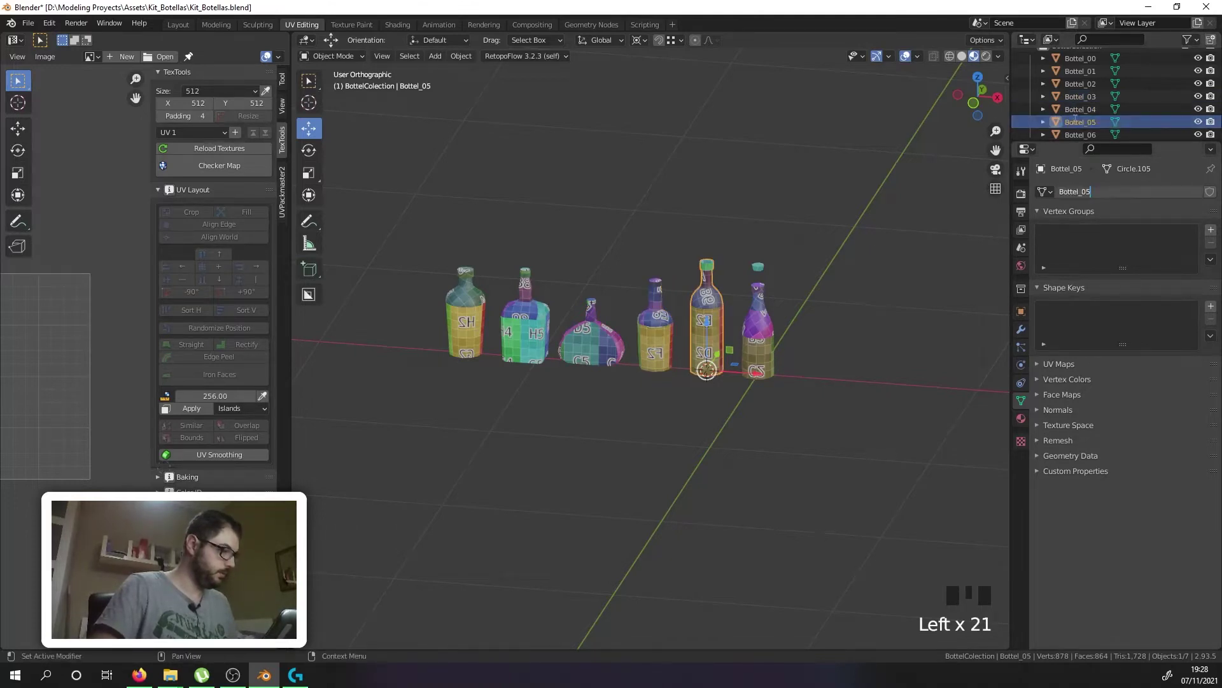
Step: Rename the slender bottle body's mesh data to Bottel_06
click(1075, 134)
double_click(1076, 134)
click(1088, 191)
click(1088, 191)
text(Bottel_06)
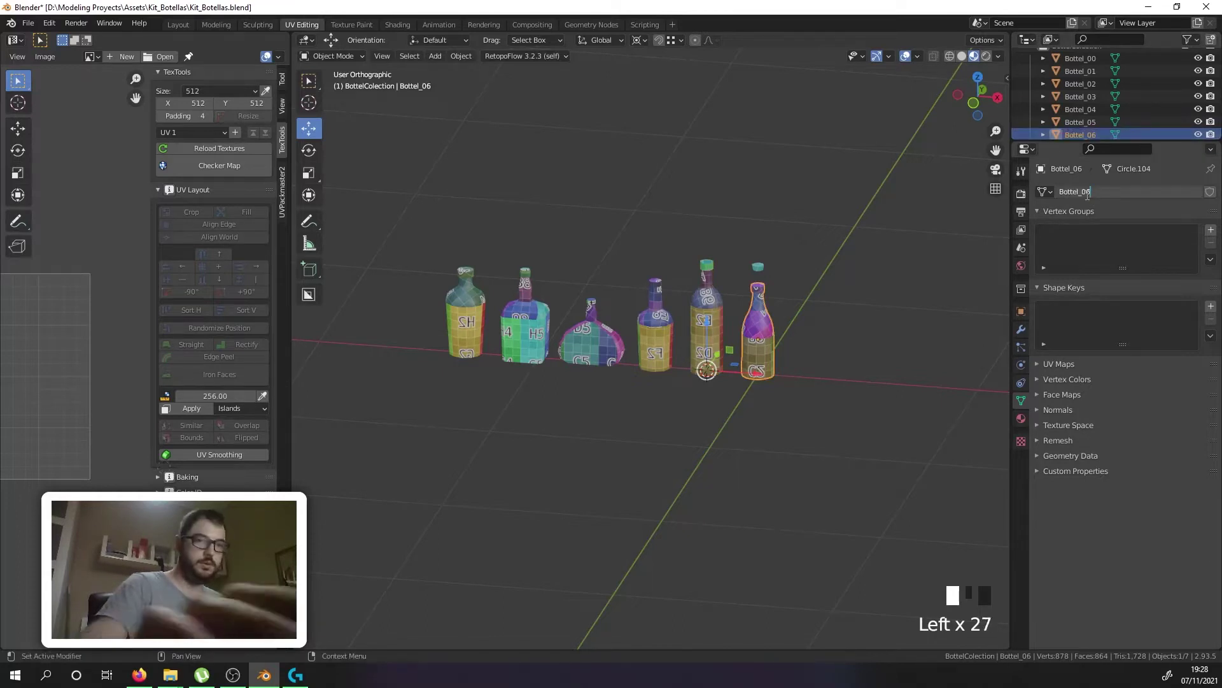
key(Return)
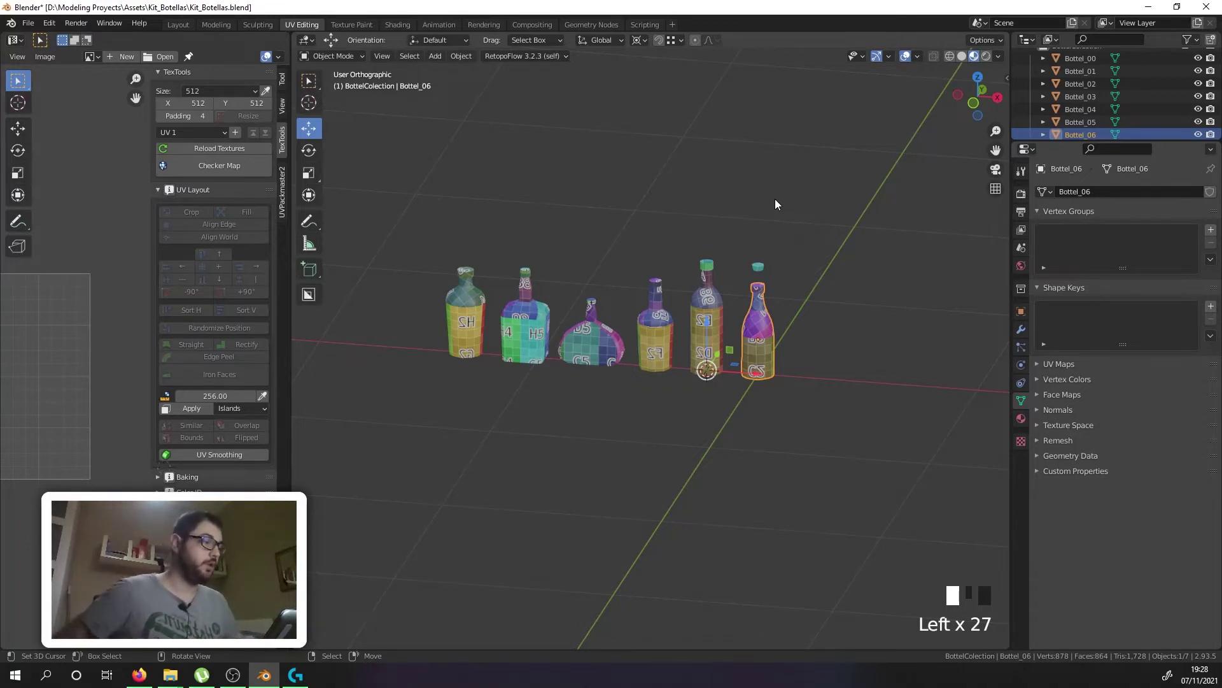
Step: Add the suffix _Low to the loose cap object's name, making it Bottel_00_Low
scroll(1075, 84, up, 2)
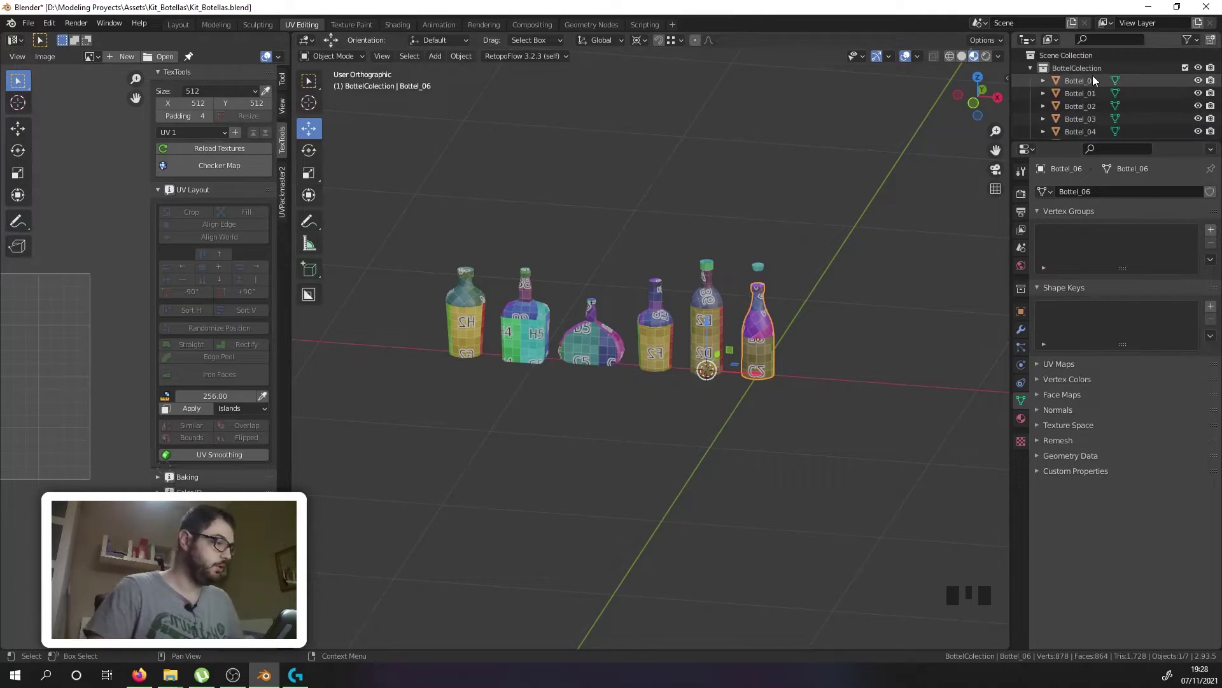
click(1094, 77)
double_click(1094, 77)
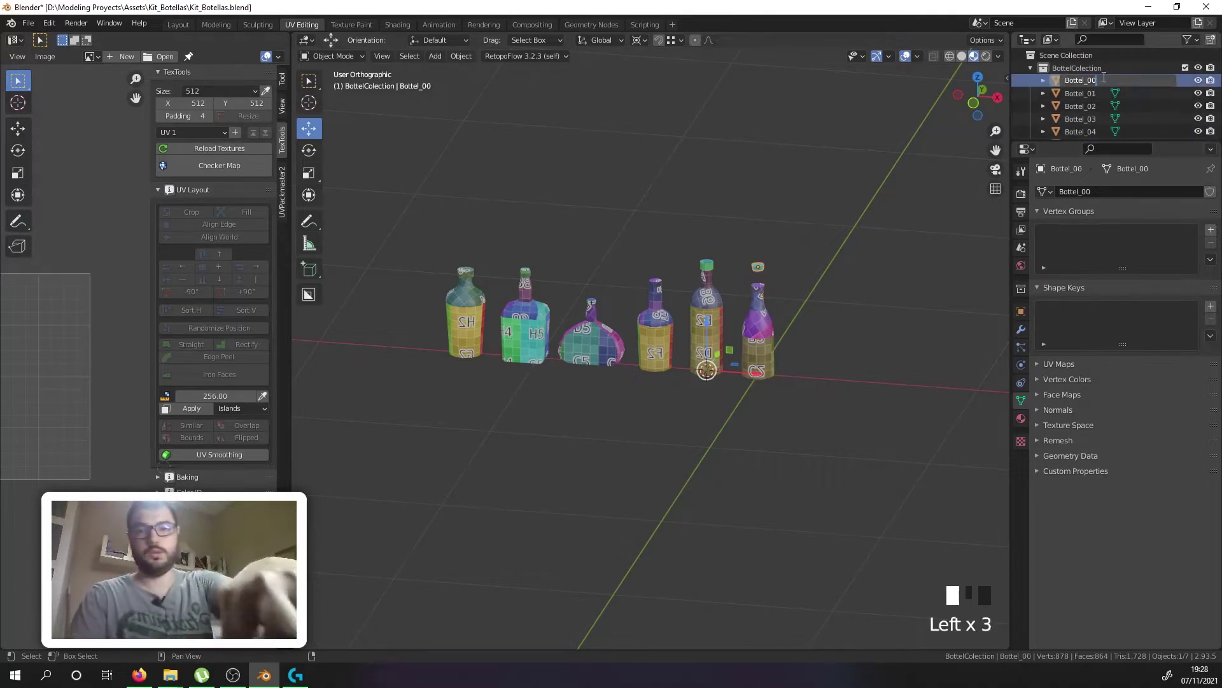
text(_LOW)
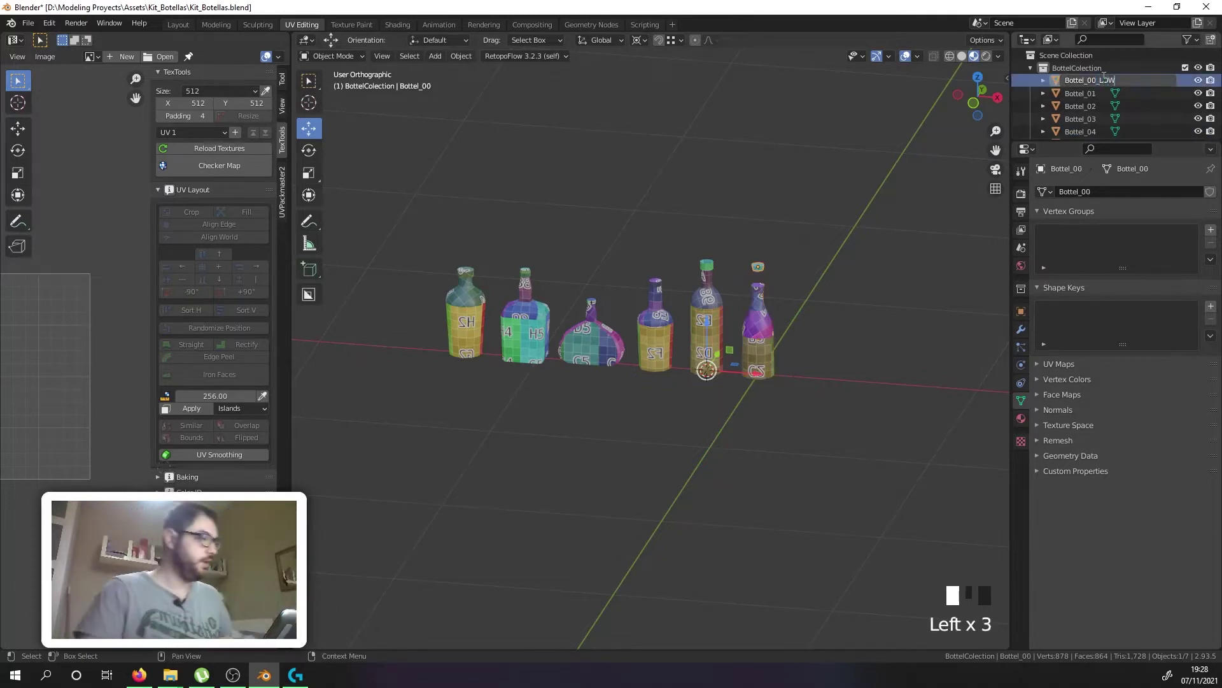
key(BackSpace)
key(BackSpace)
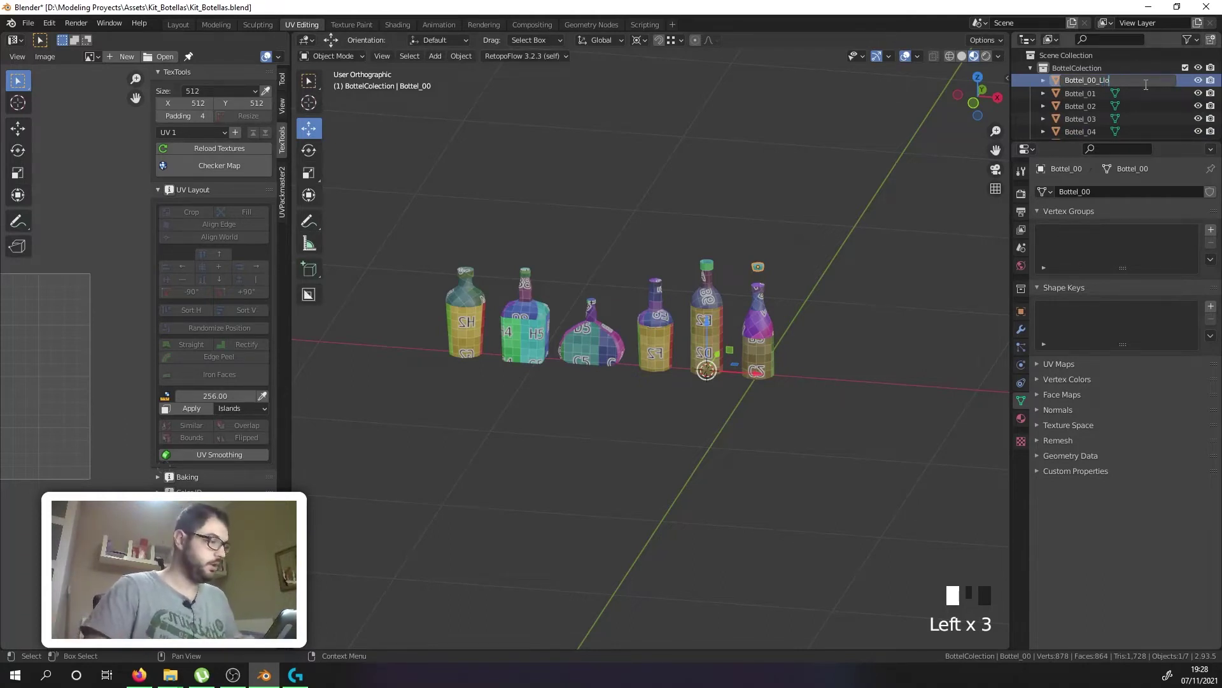
key(BackSpace)
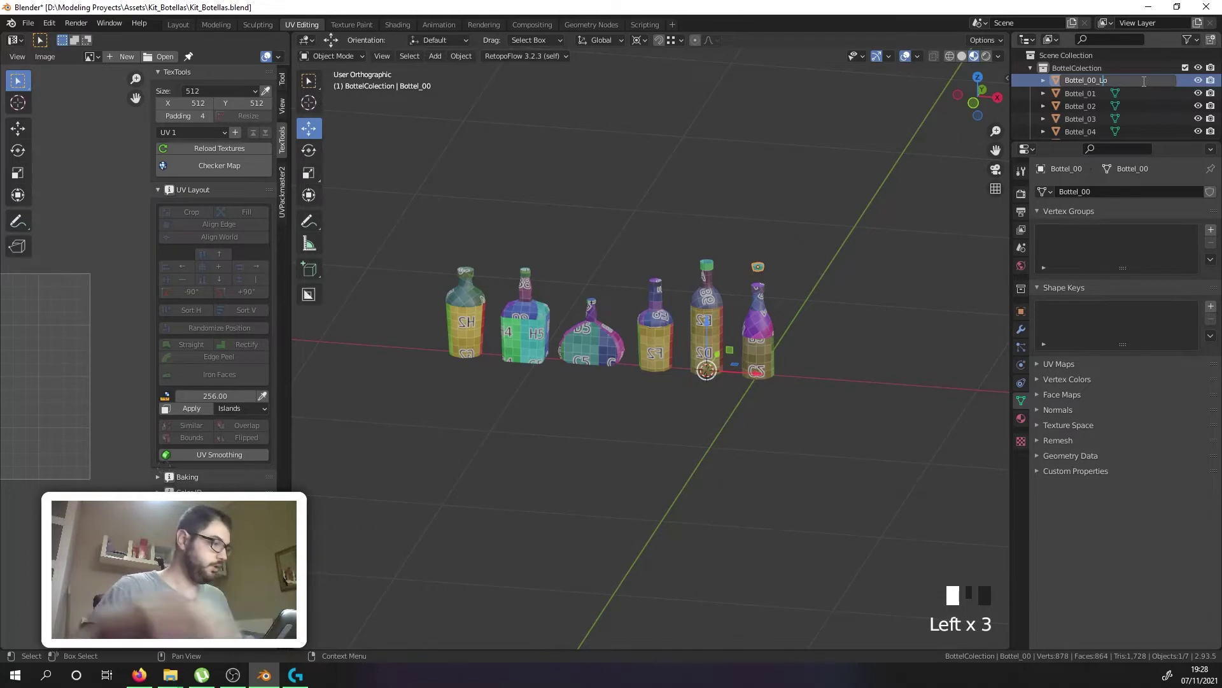
text(w)
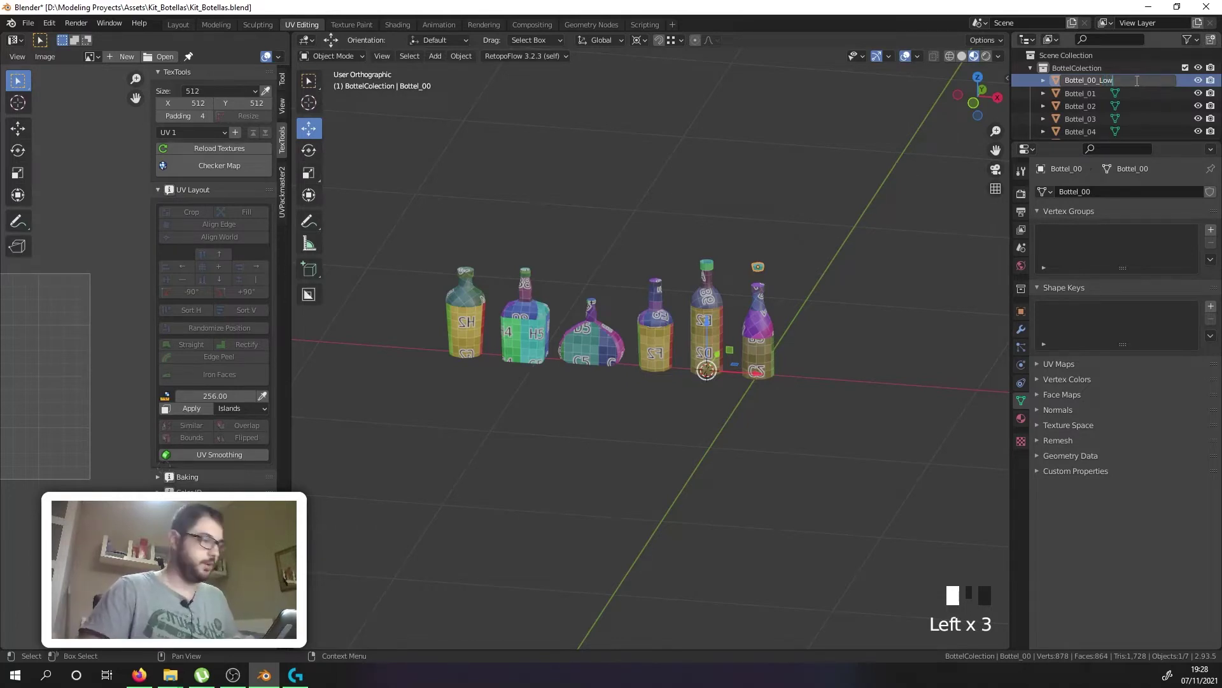
key(Return)
Step: Rename the objects Bottel_01 and Bottel_02 to Bottel_01_Low and Bottel_02_Low
double_click(1086, 93)
click(1096, 93)
text(_Low)
key(Return)
double_click(1096, 104)
click(1097, 88)
text(_Low)
key(Return)
Step: Rename the objects Bottel_03 and Bottel_04 to Bottel_03_Low and Bottel_04_Low
double_click(1101, 103)
text(_Low)
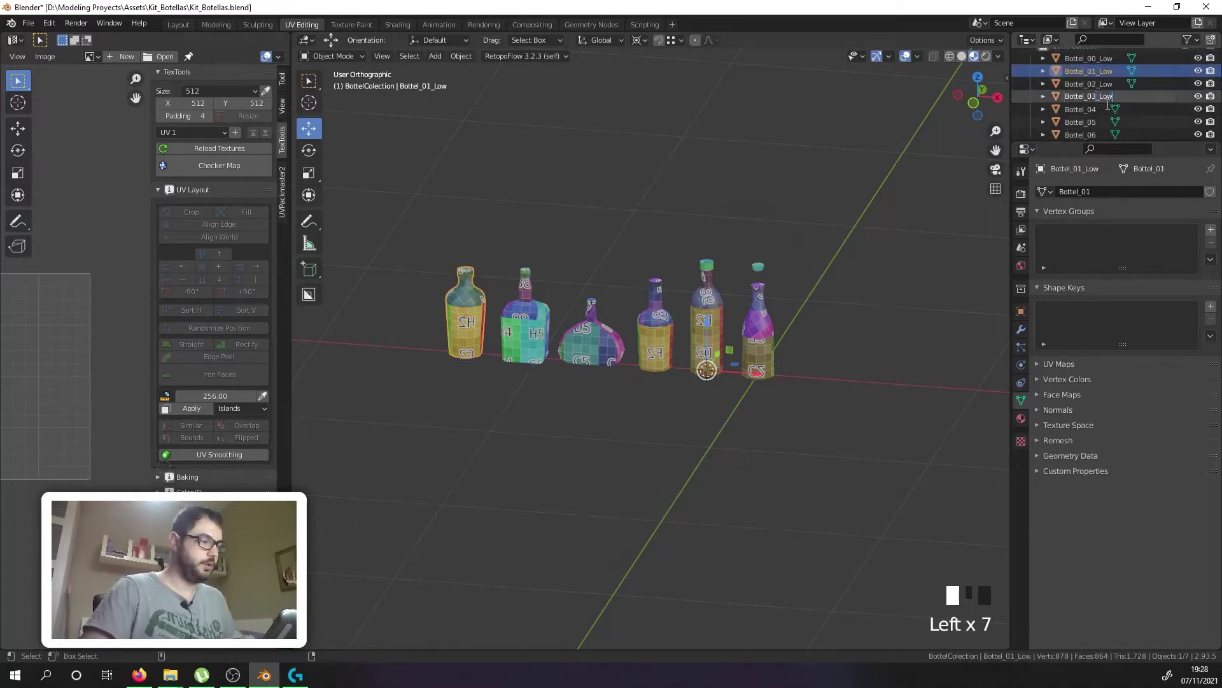
key(Return)
double_click(1104, 114)
key(End)
text(_Low)
key(Return)
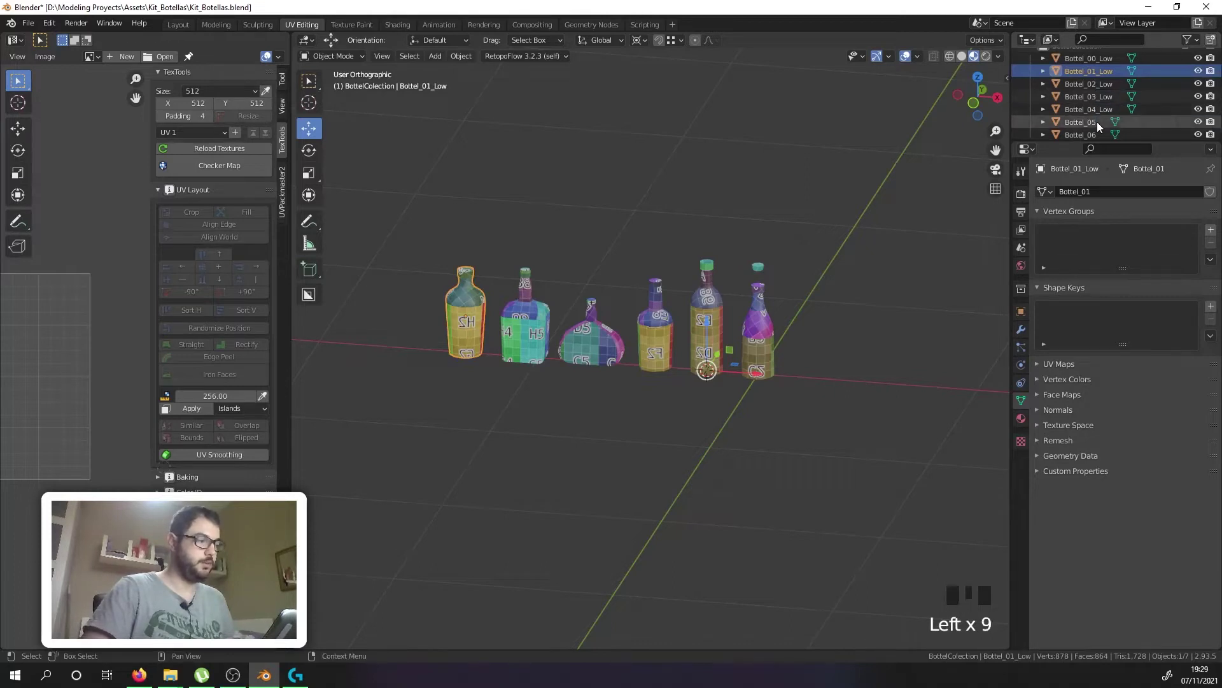
Step: Rename the objects Bottel_05 and Bottel_06 to Bottel_05_Low and Bottel_06_Low
double_click(1098, 122)
key(End)
text(_Low)
key(Return)
double_click(1096, 134)
text(_Low)
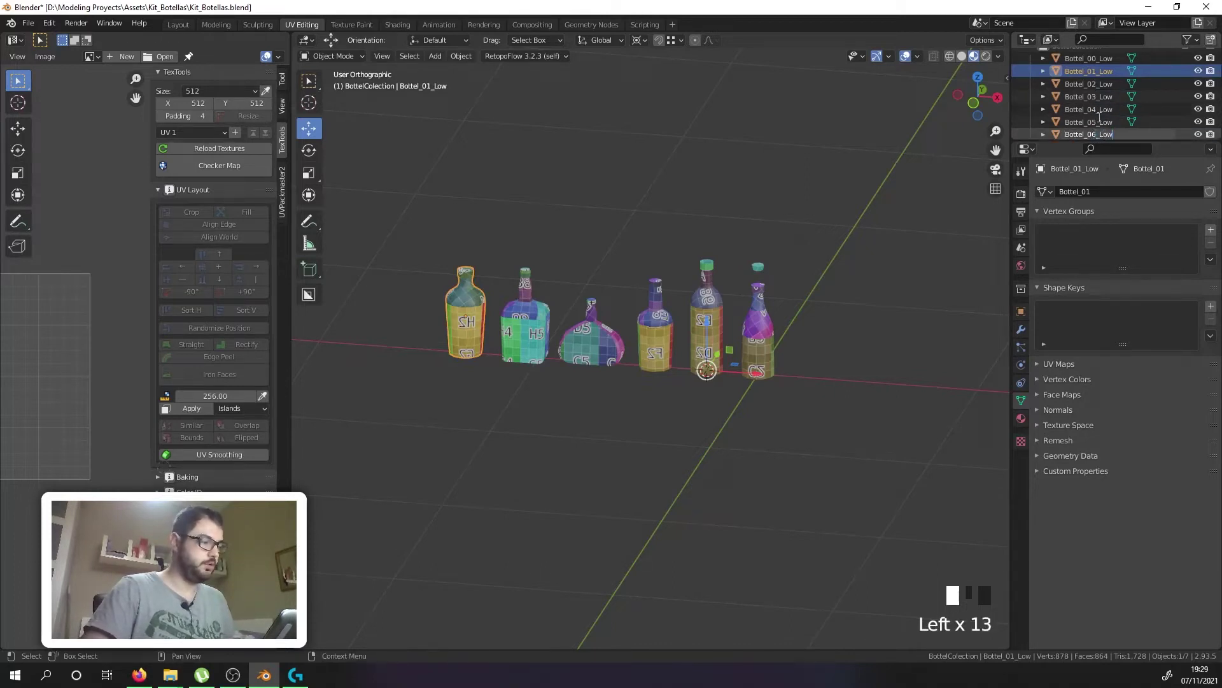
key(Return)
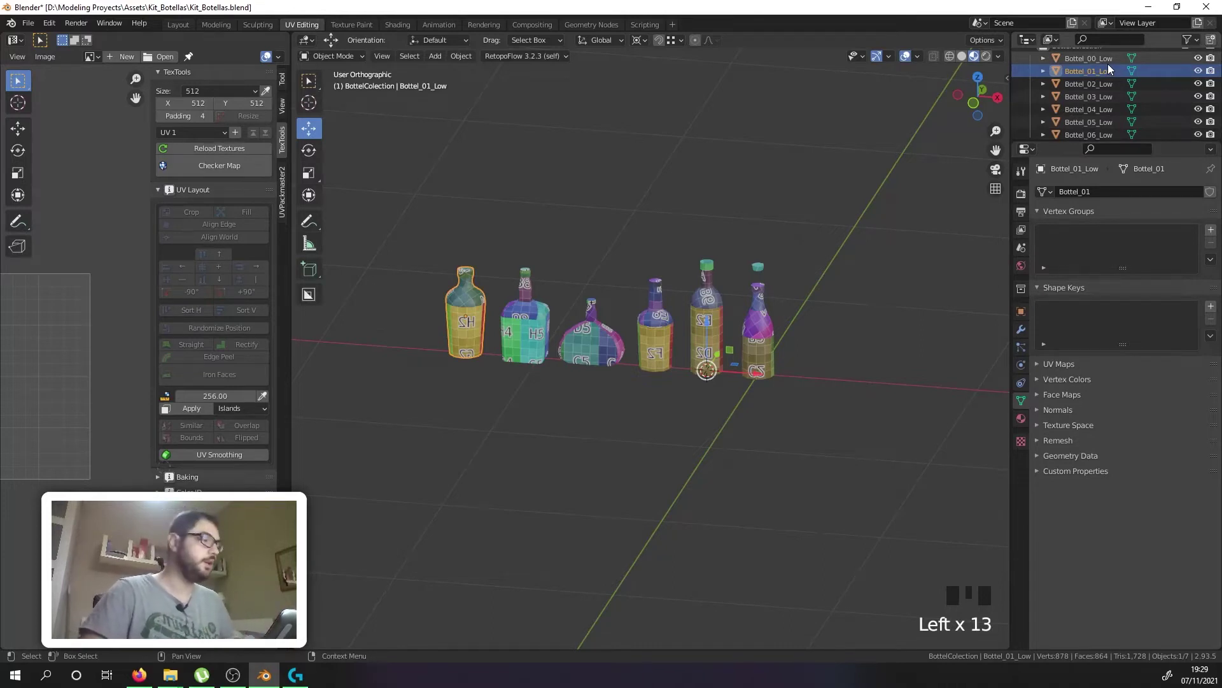
Step: Add the suffix _Low to the mesh data names of the Bottel_01_Low and Bottel_02_Low objects
scroll(1107, 57, up, 2)
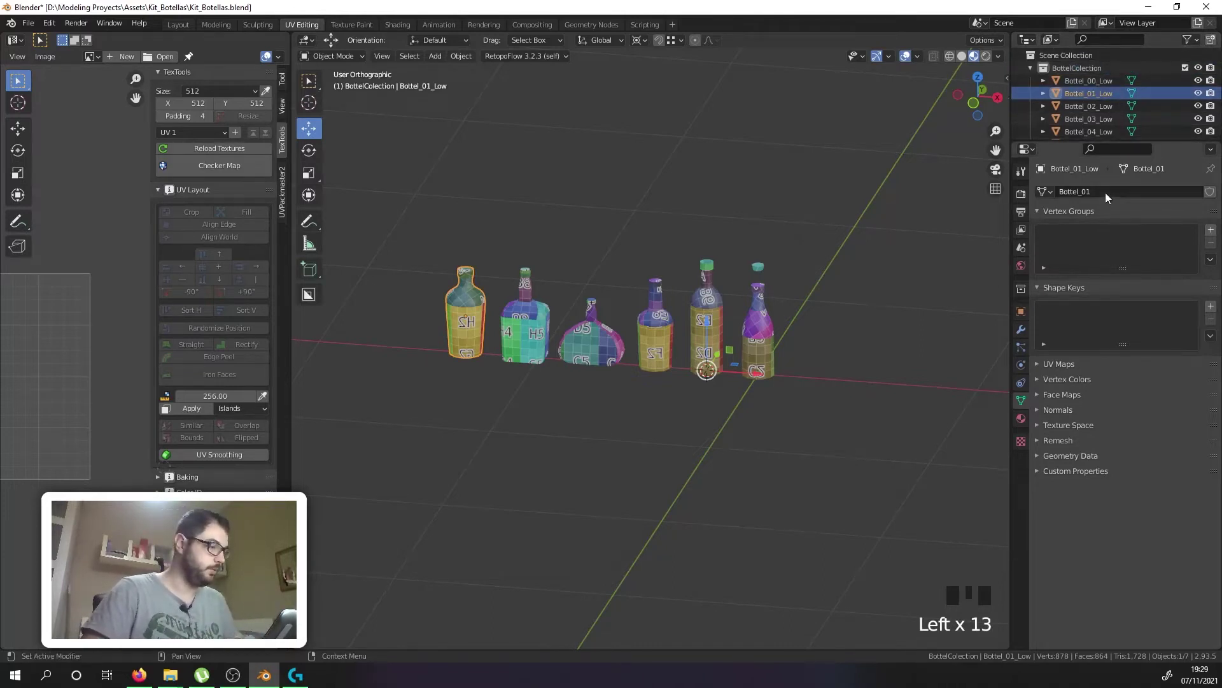
click(1106, 193)
click(1108, 194)
text(_Low)
double_click(1094, 109)
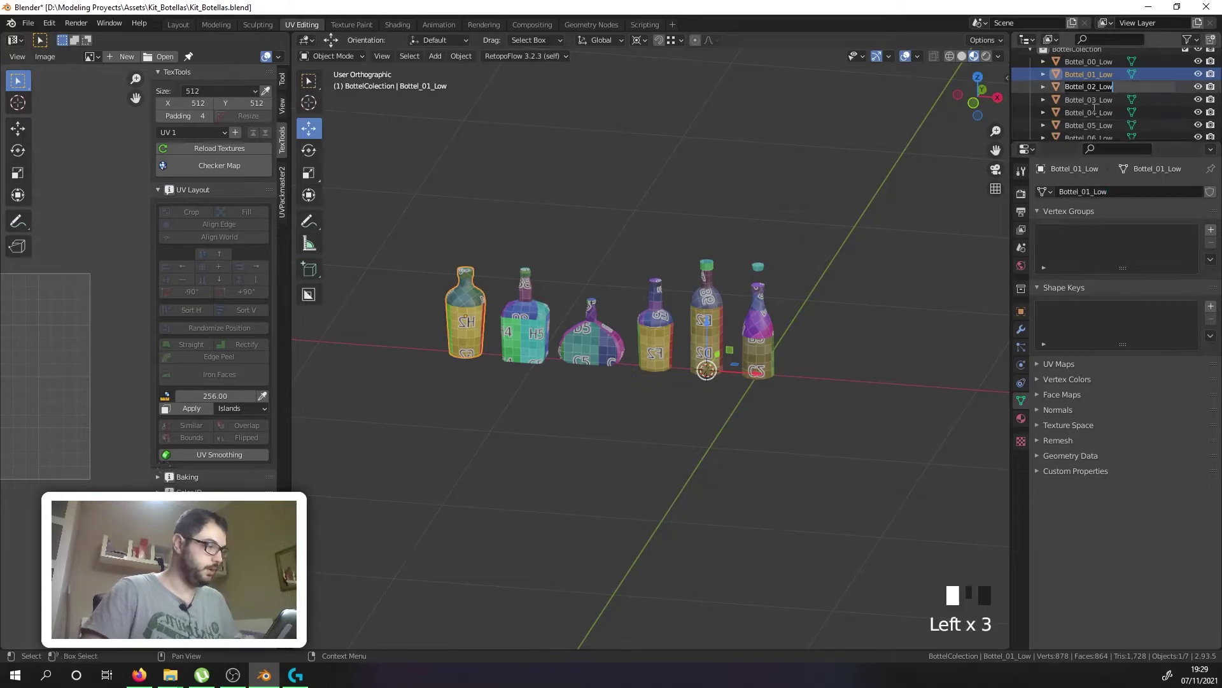
click(1082, 91)
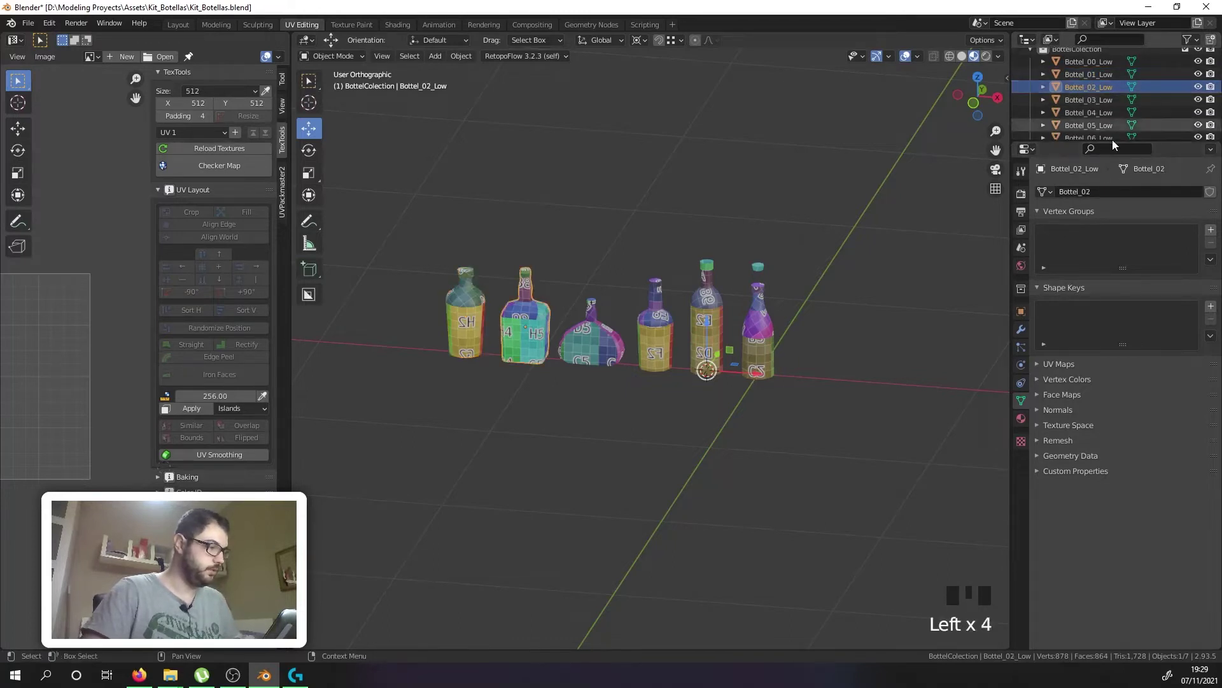
double_click(1118, 192)
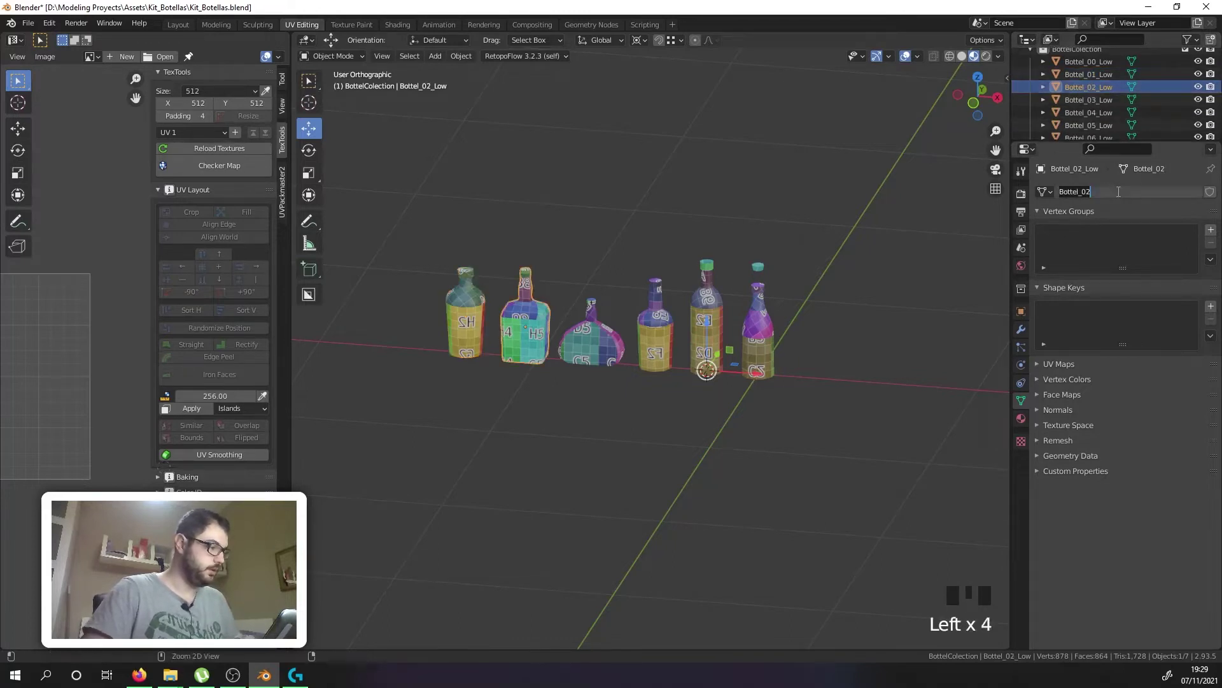
Step: Add the suffix _Low to the mesh data names of the Bottel_03_Low and Bottel_04_Low objects
click(1095, 100)
click(1095, 100)
click(1124, 191)
click(1125, 191)
text(_Low)
click(1089, 113)
click(1090, 112)
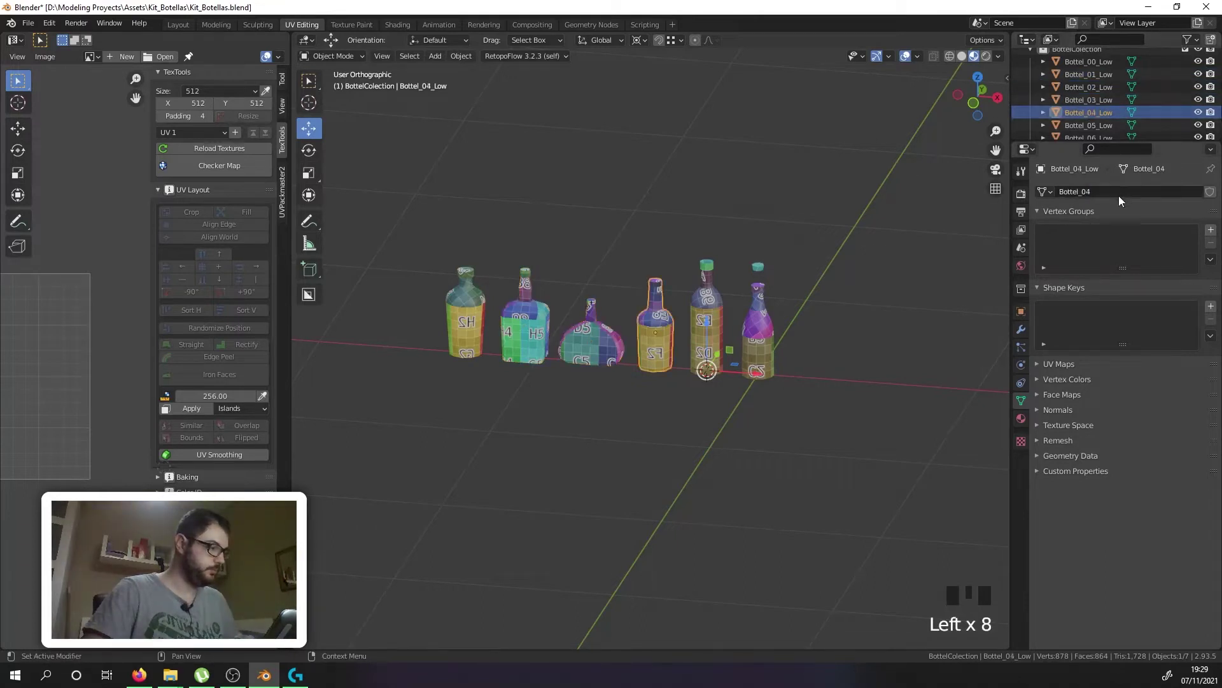
double_click(1119, 193)
Step: Add the suffix _Low to the mesh data names of the Bottel_05_Low and Bottel_06_Low objects
click(1099, 126)
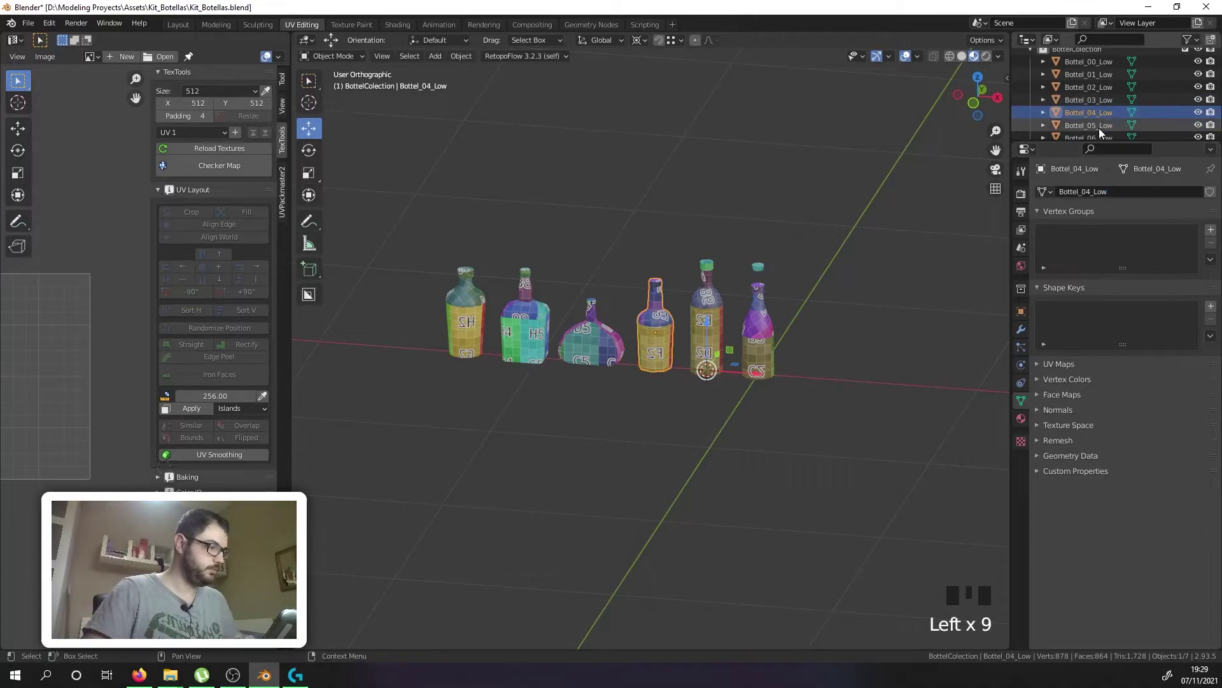
click(1099, 126)
double_click(1115, 191)
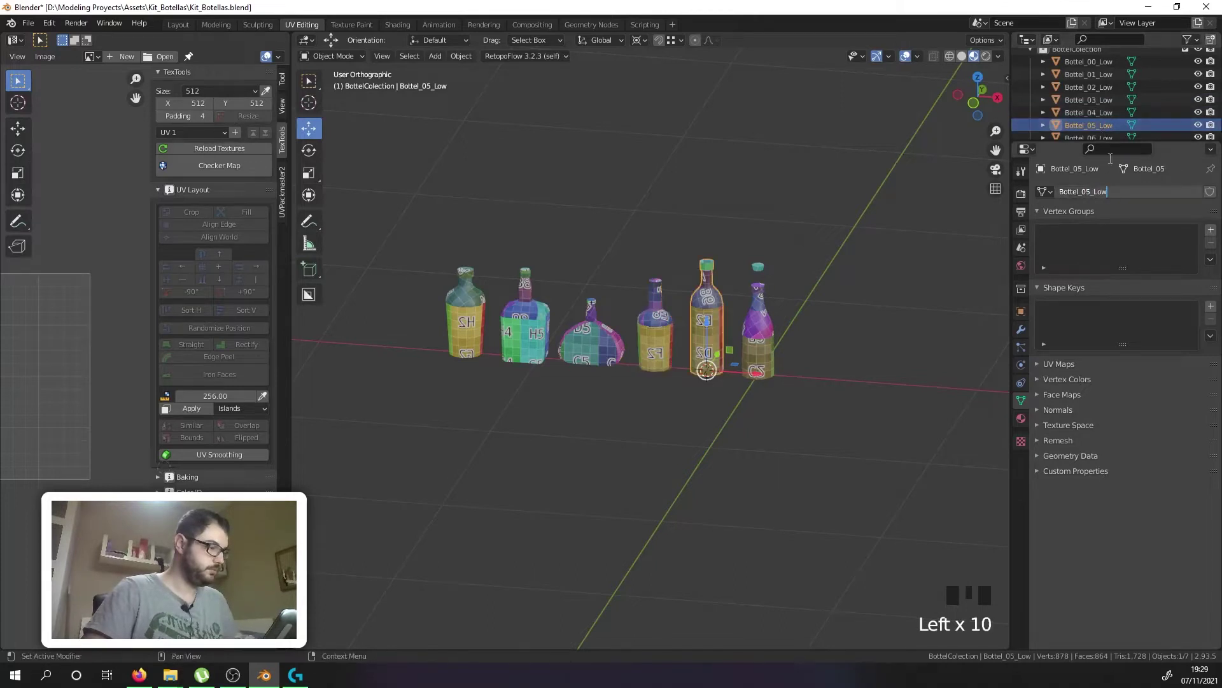
click(1102, 135)
click(1102, 135)
click(1102, 135)
double_click(1108, 192)
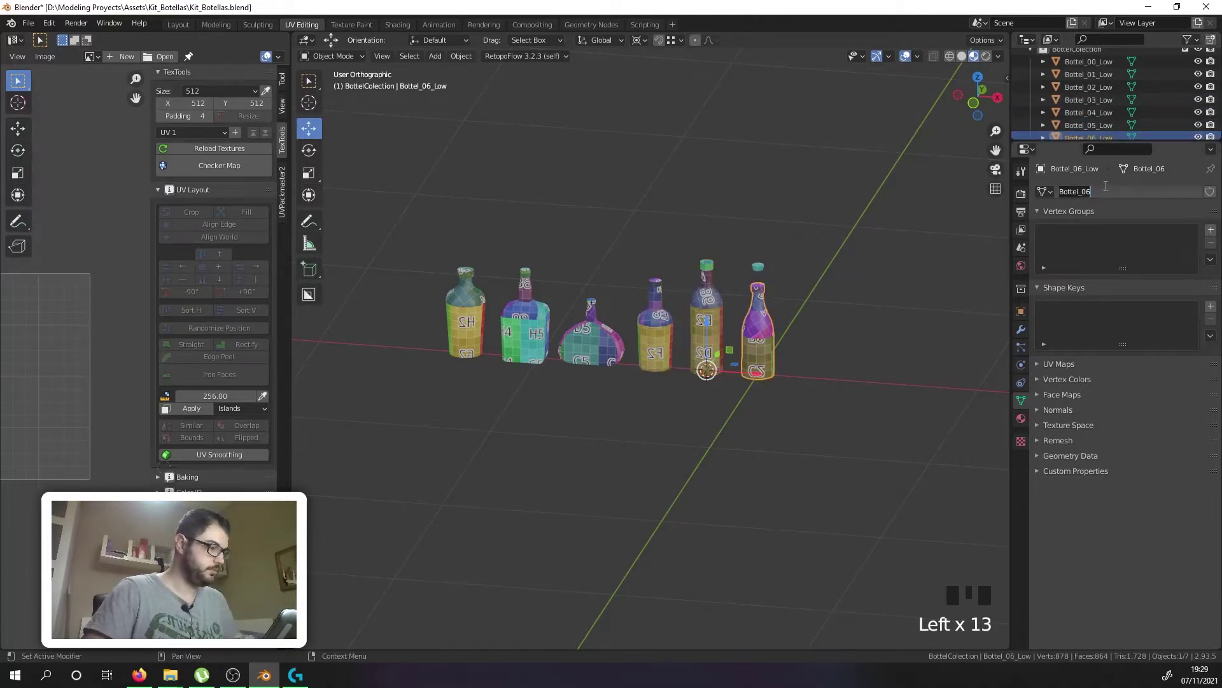
text(_Low)
click(1136, 177)
Step: Rename the loose cap's mesh data to Bottel_00_Low
scroll(1095, 116, up, 2)
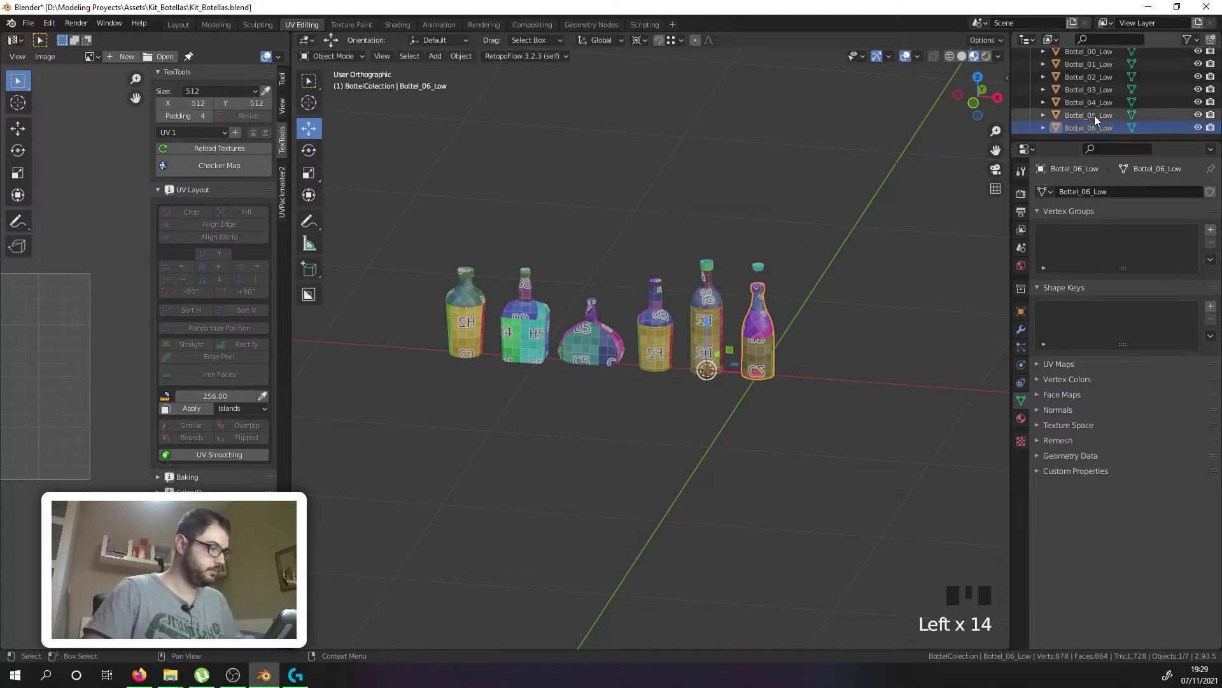
click(1094, 83)
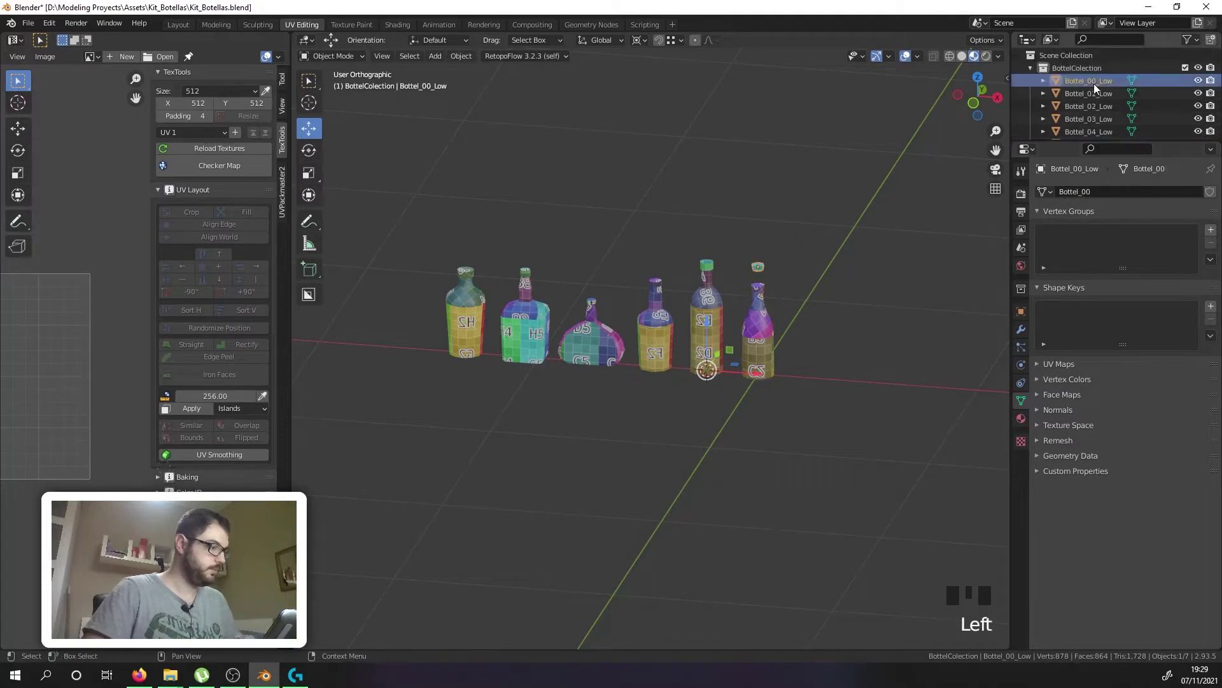
double_click(1121, 191)
text(_Low)
click(869, 213)
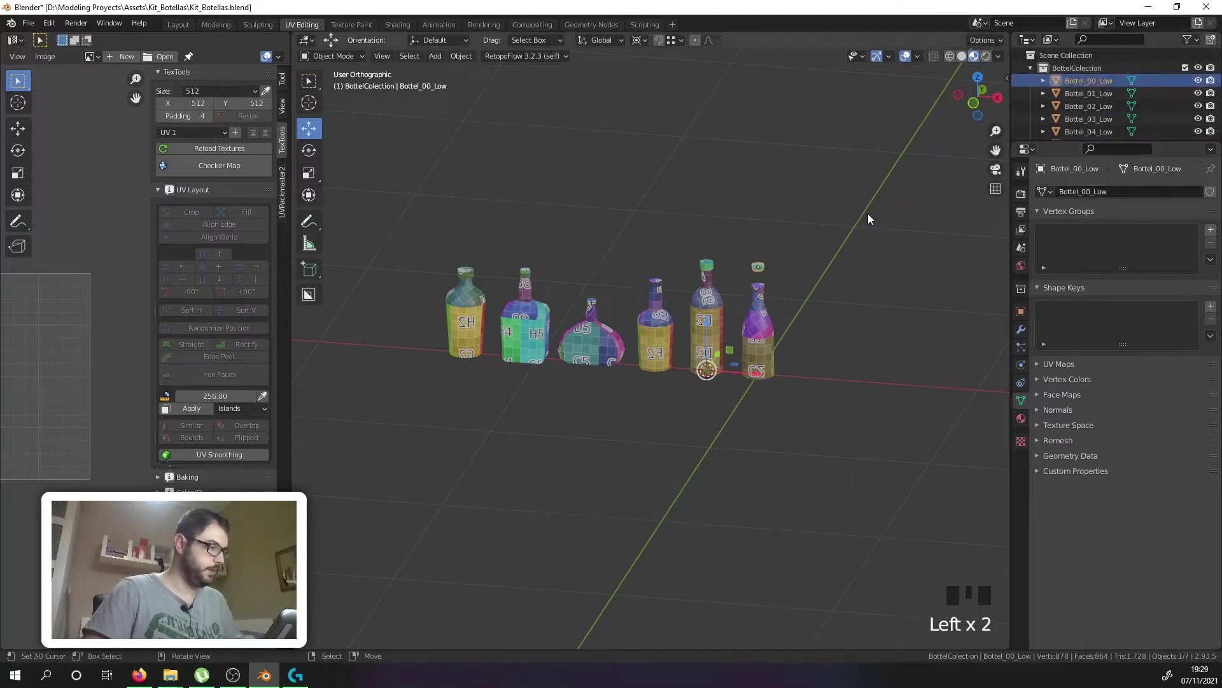
Step: Rename the collection holding the bottles to Bottel_Colection_Low
click(1091, 67)
double_click(1095, 67)
click(1074, 67)
text(_)
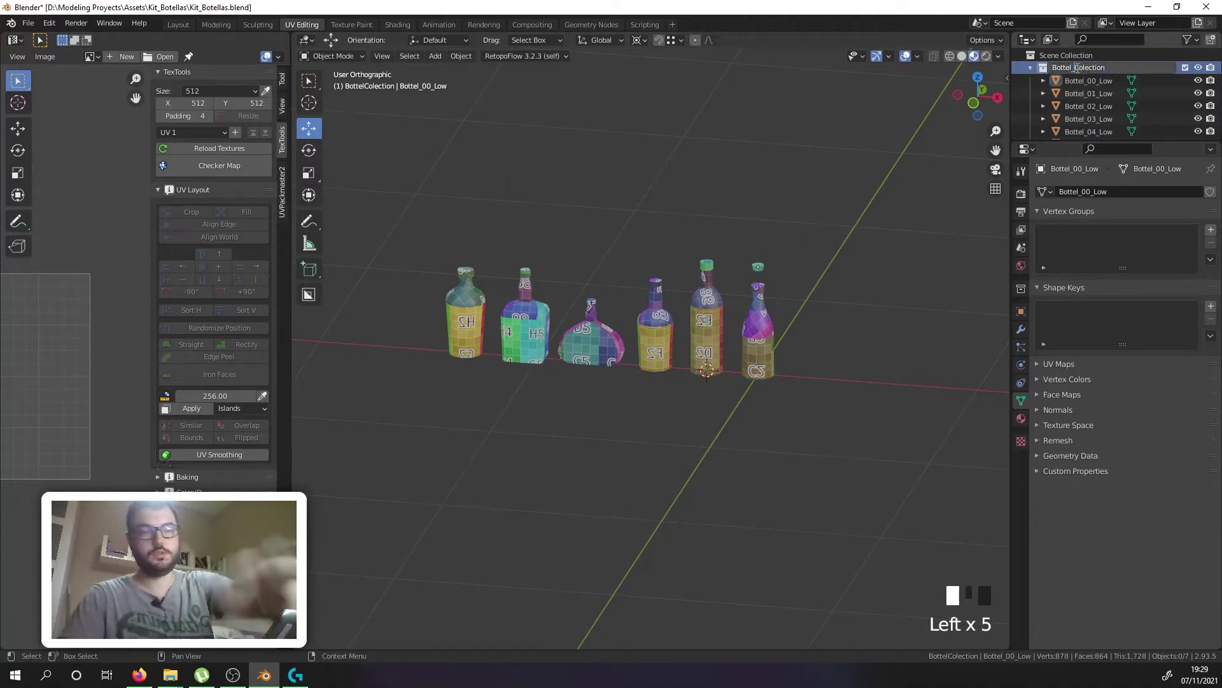
click(1113, 67)
text(_Low)
click(1114, 74)
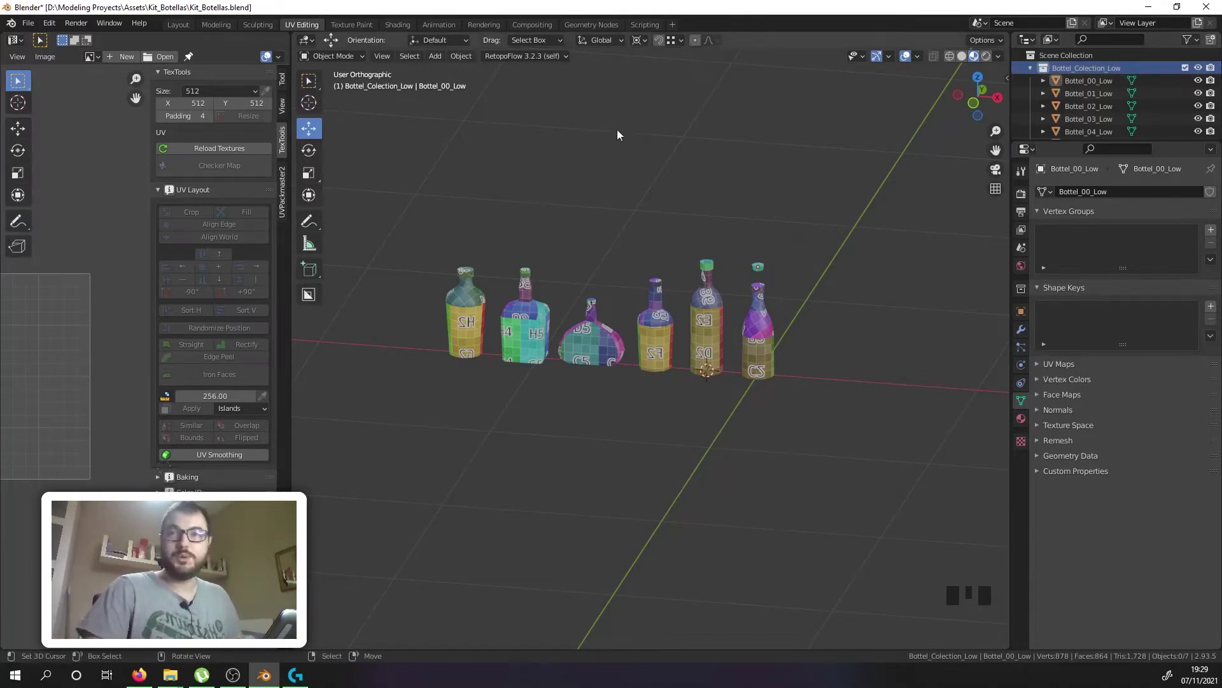
Step: Select all the bottle objects in the scene
key(a)
key(a)
key(a)
key(a)
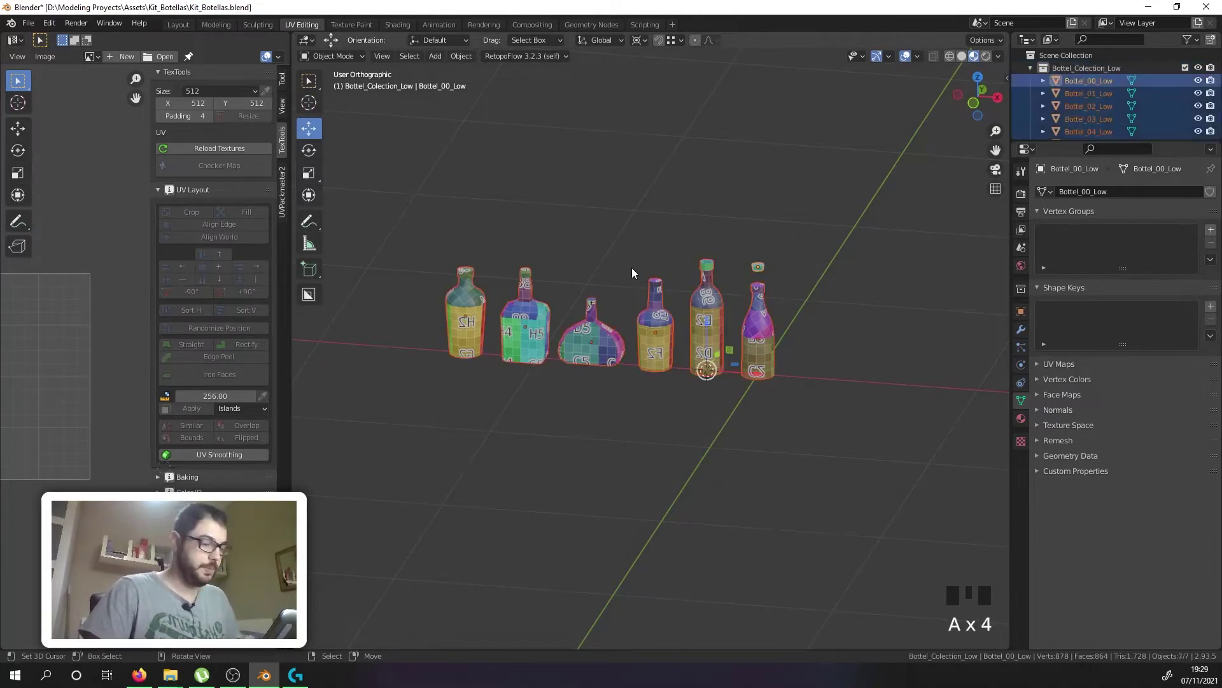
Step: Duplicate all bottle objects in place and move the copies to a new collection named Bottle_Cpñecttion_Hig
key(shift+d)
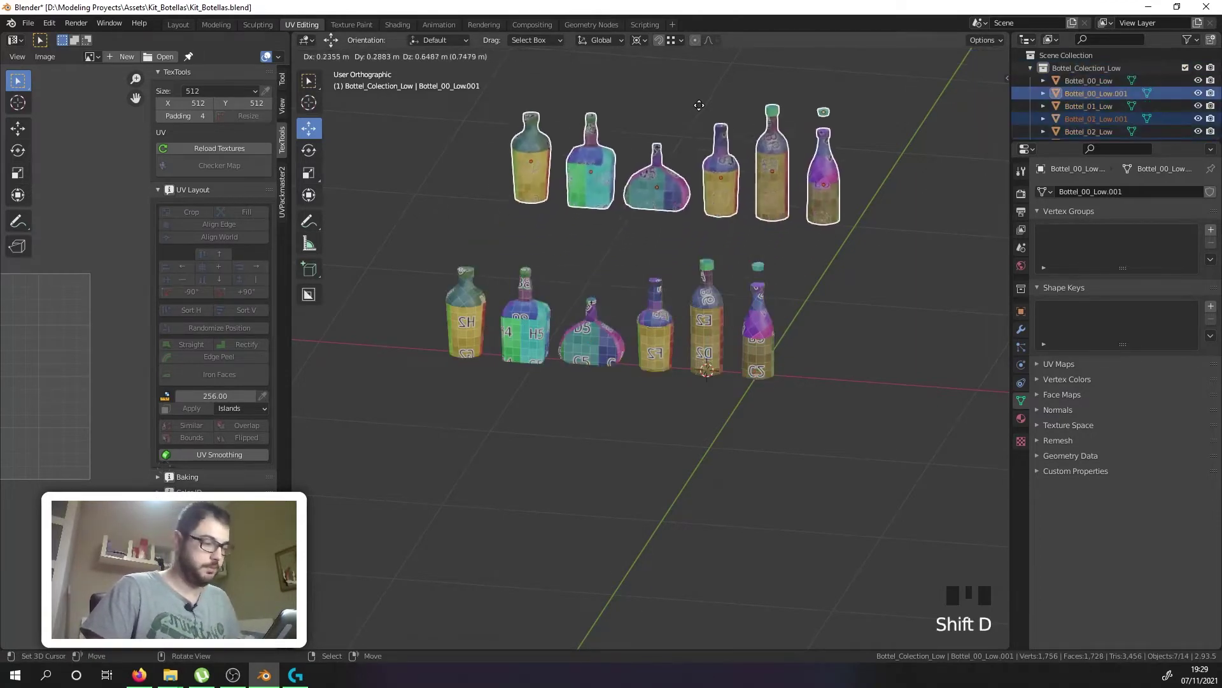
right_click(700, 101)
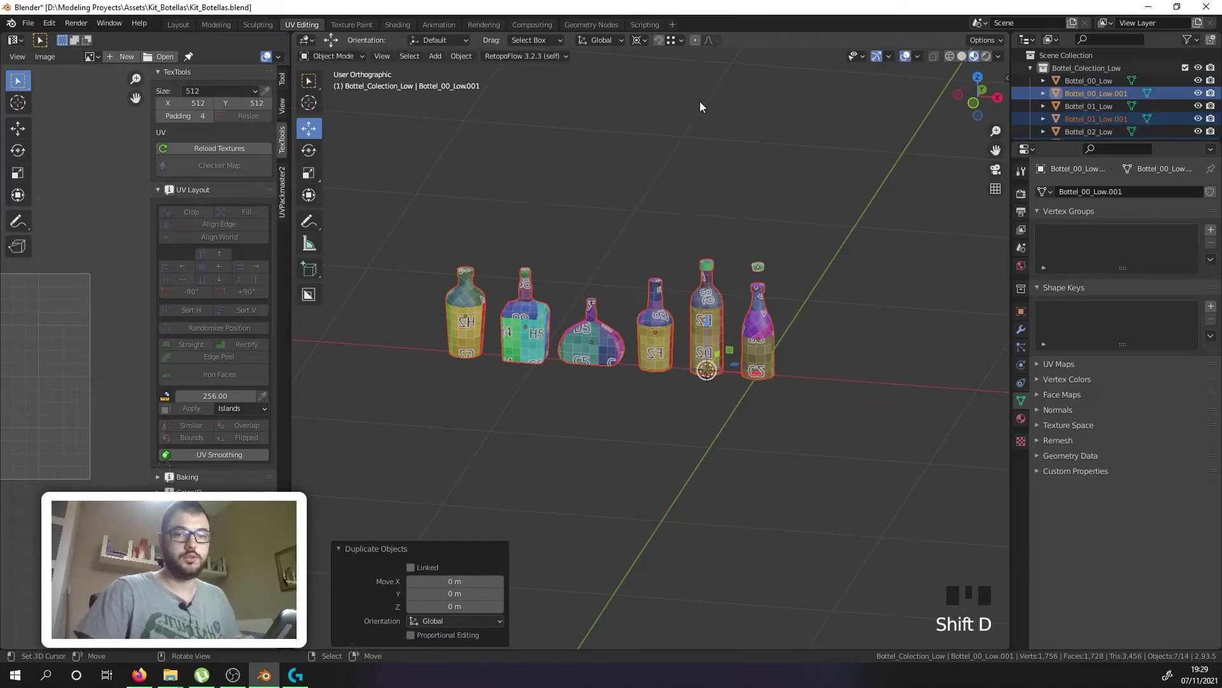
key(m)
click(700, 101)
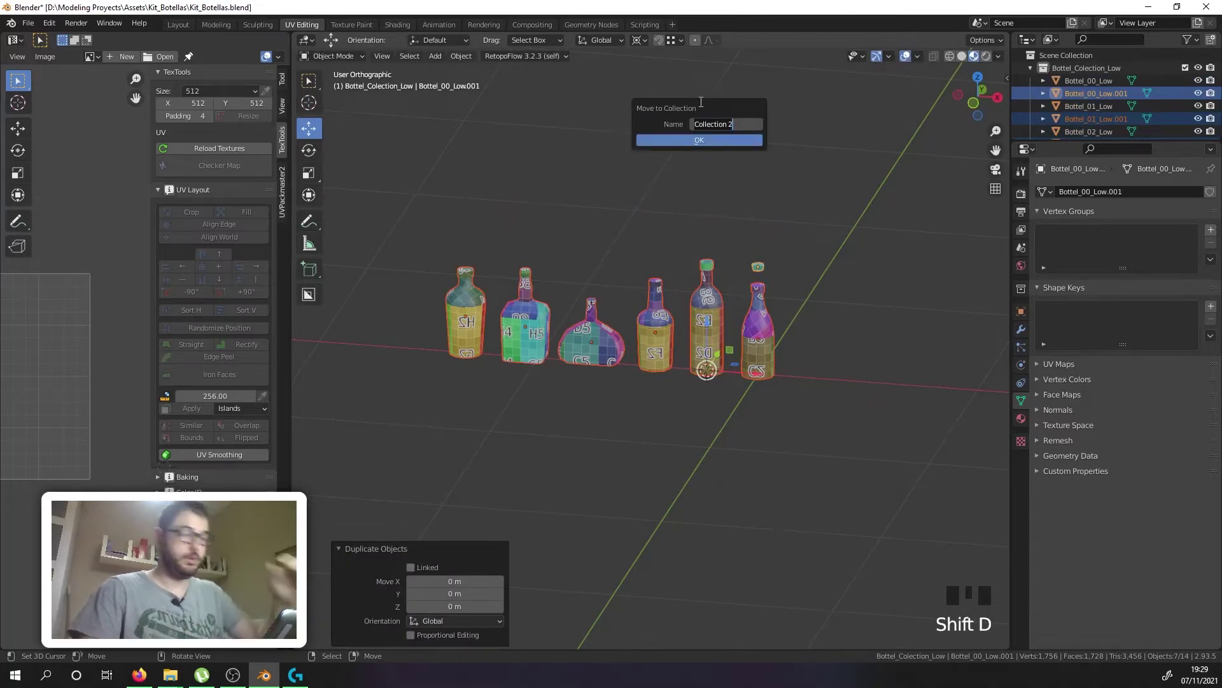
text(Bot)
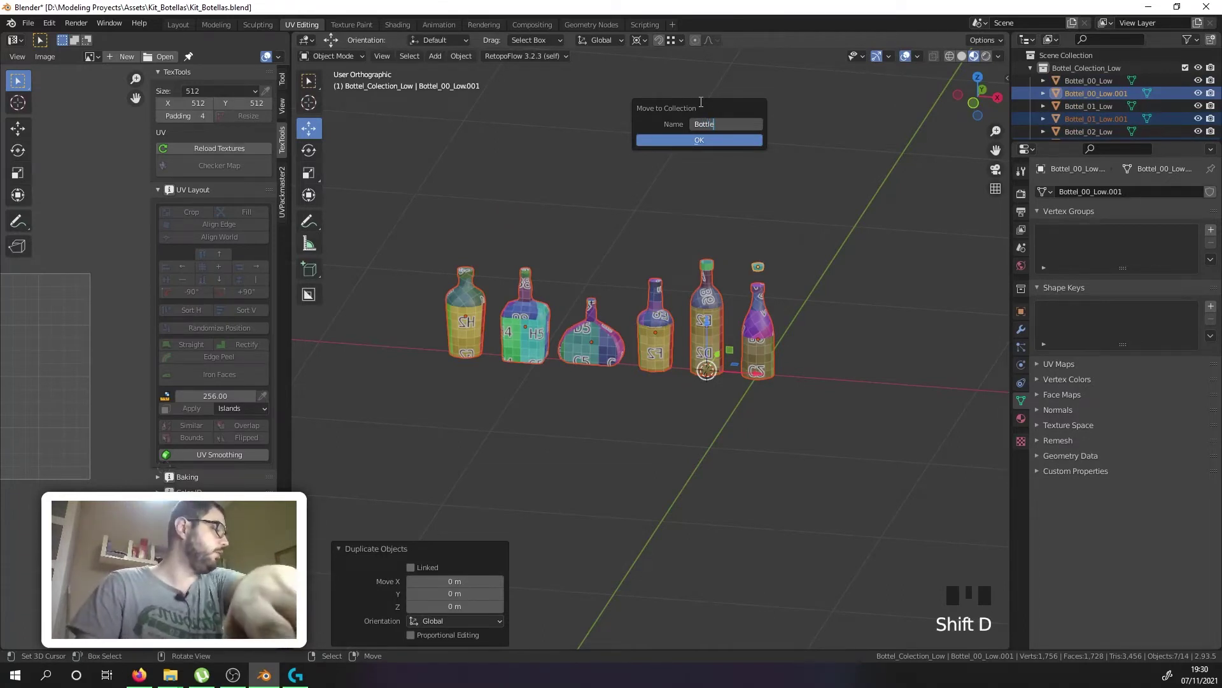
text(tle_Cp)
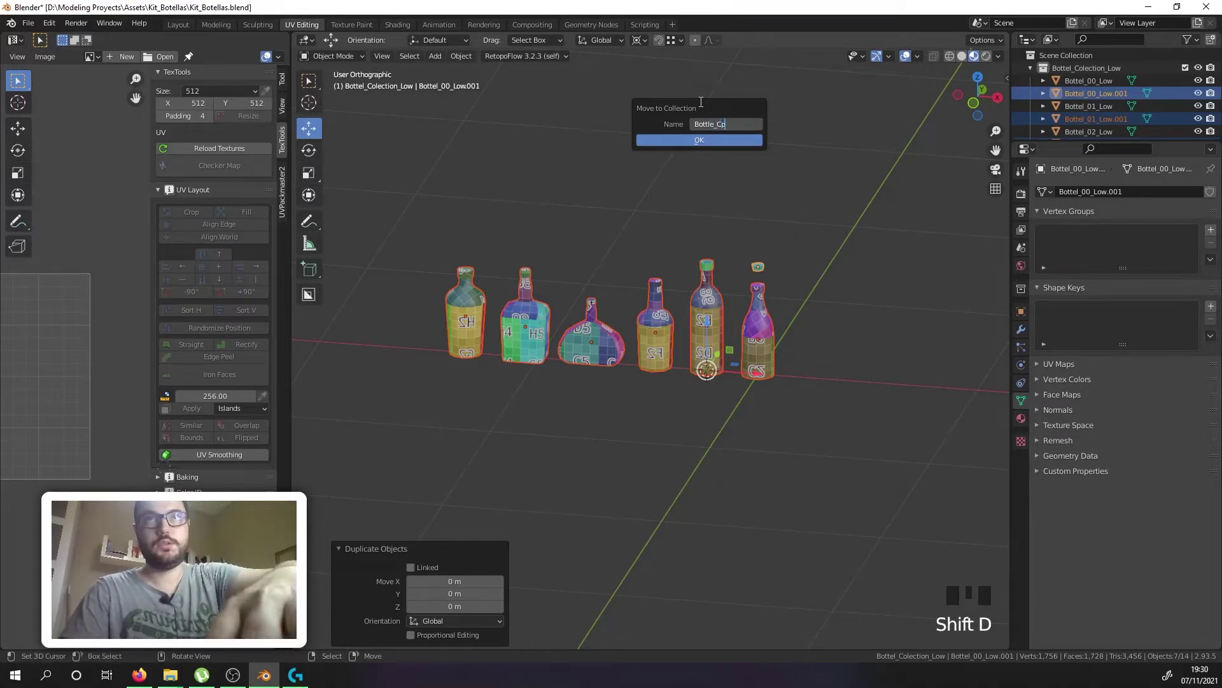
text(nect)
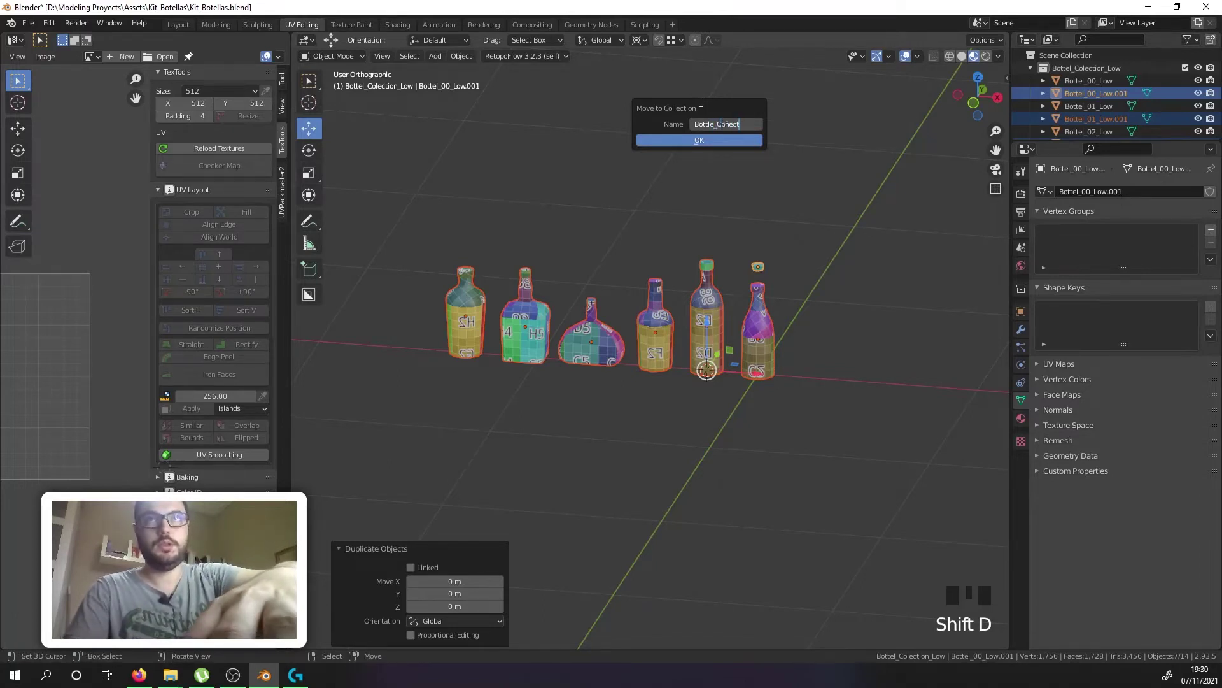
text(tion)
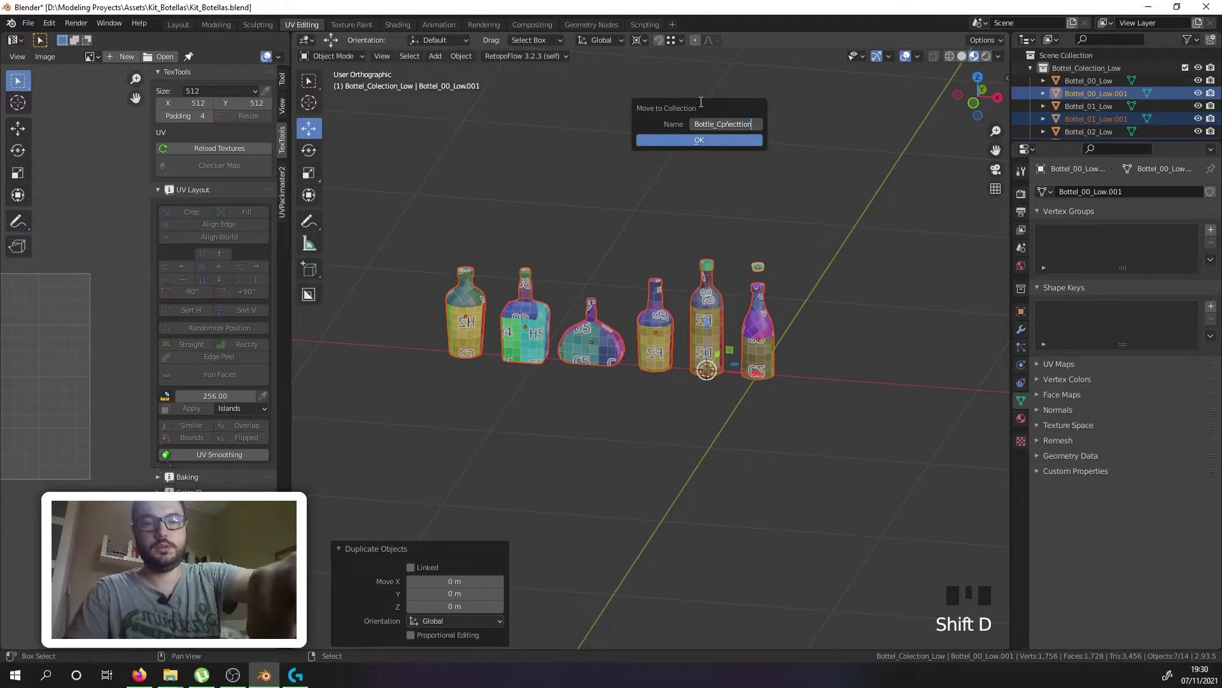
text(_HIG)
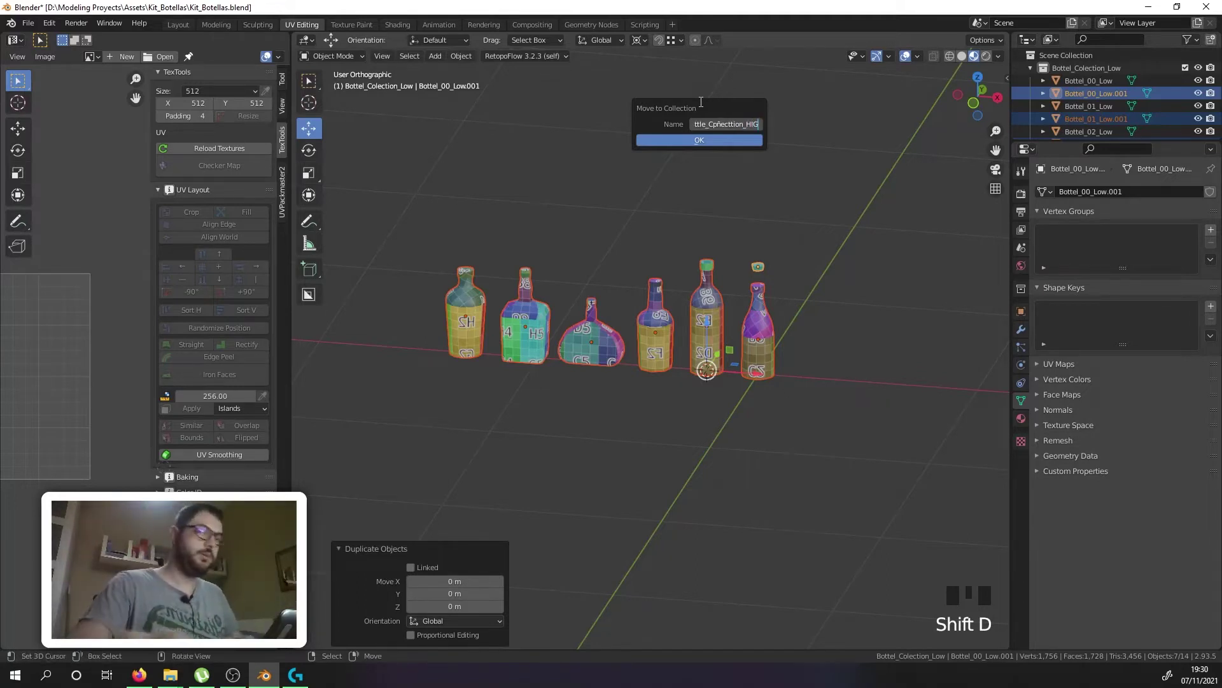
key(BackSpace)
key(BackSpace)
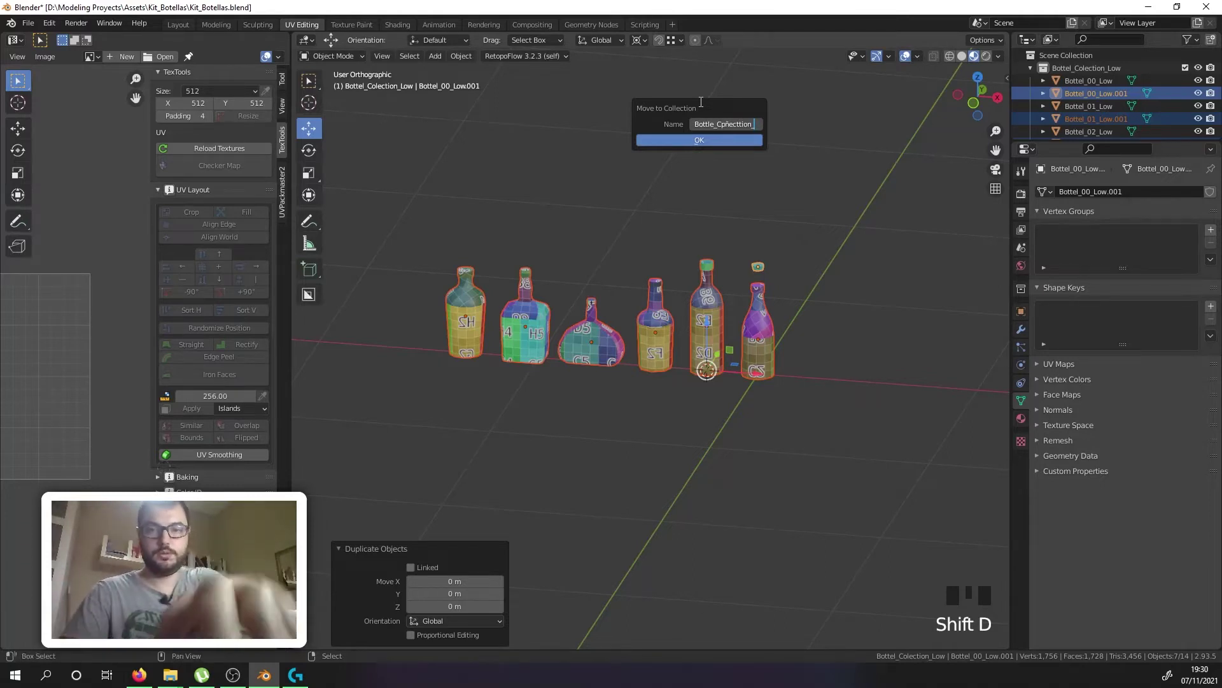
text(Hi)
key(Return)
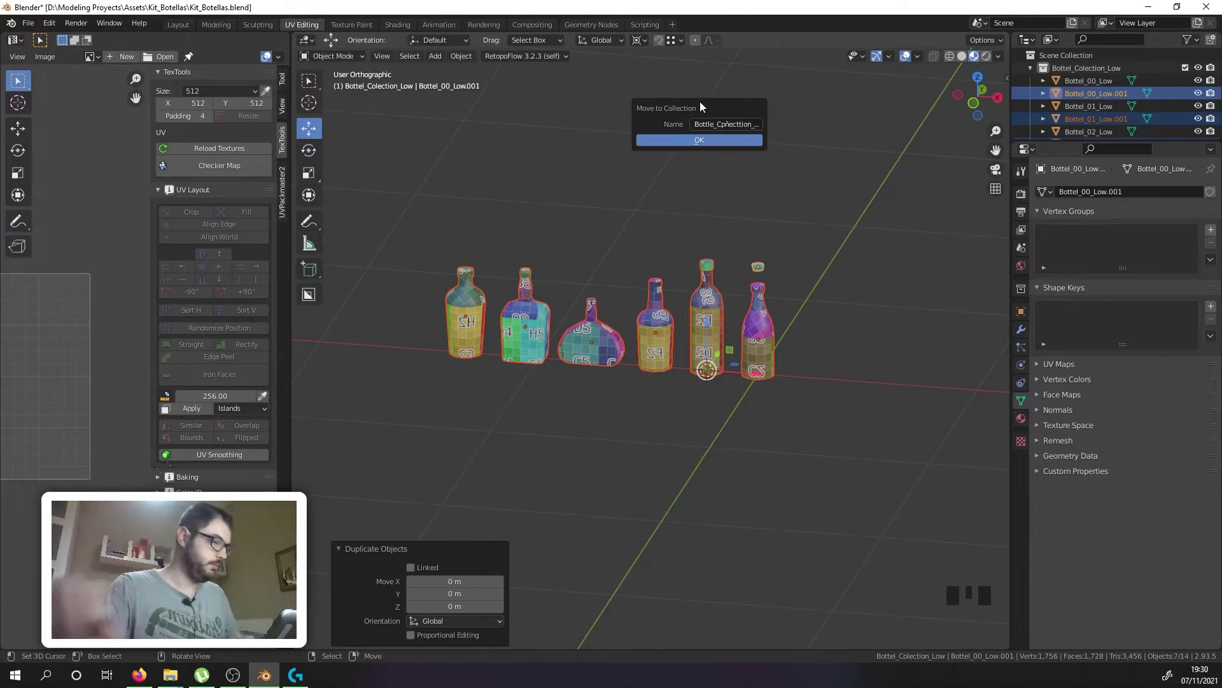
click(729, 143)
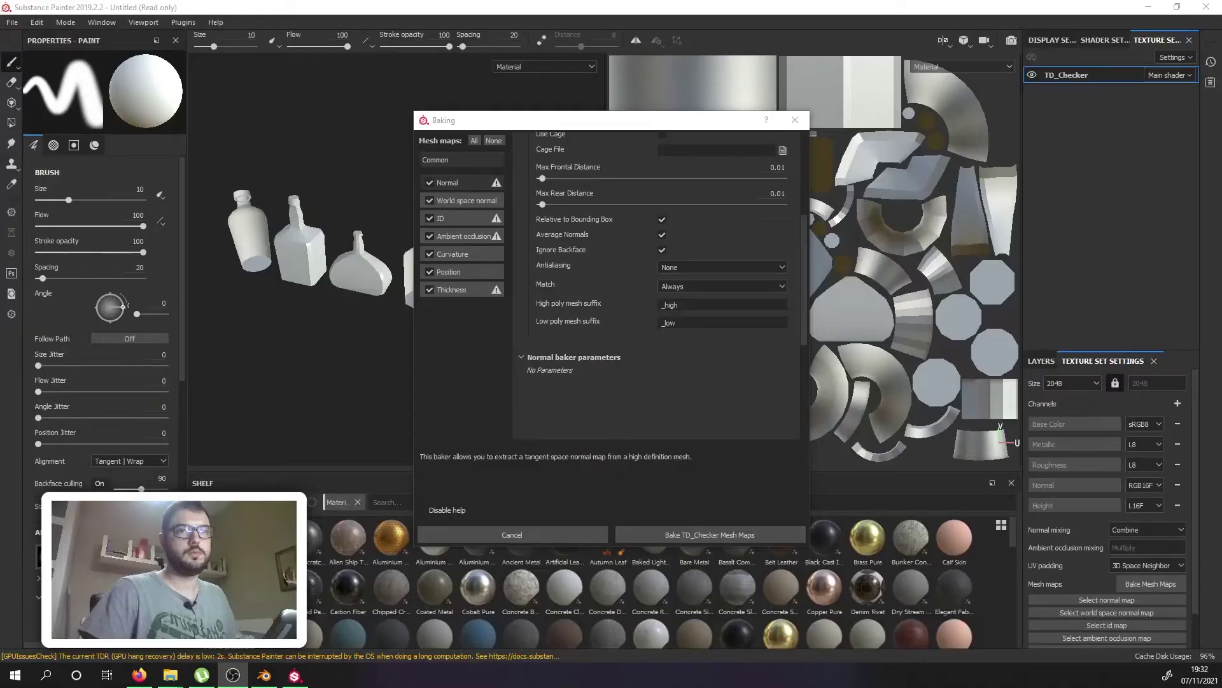
Step: Examine the high poly and low poly mesh suffix settings in Substance Painter's Baking dialog, and close the dialog
double_click(681, 305)
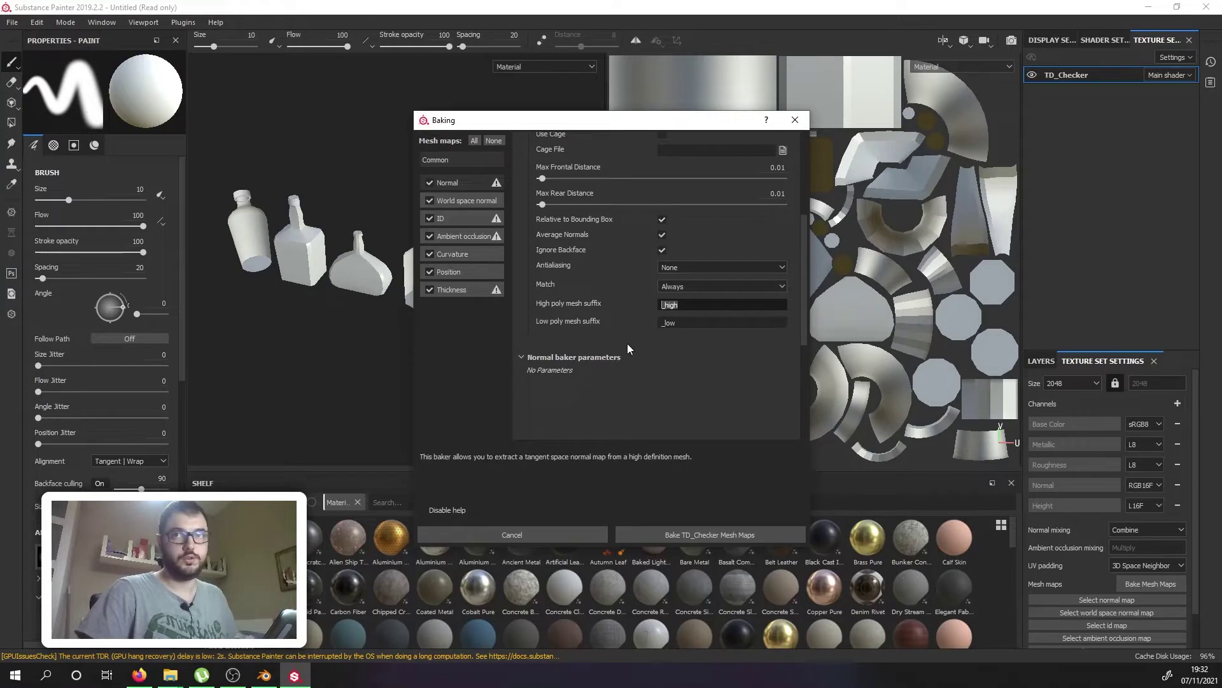
click(718, 322)
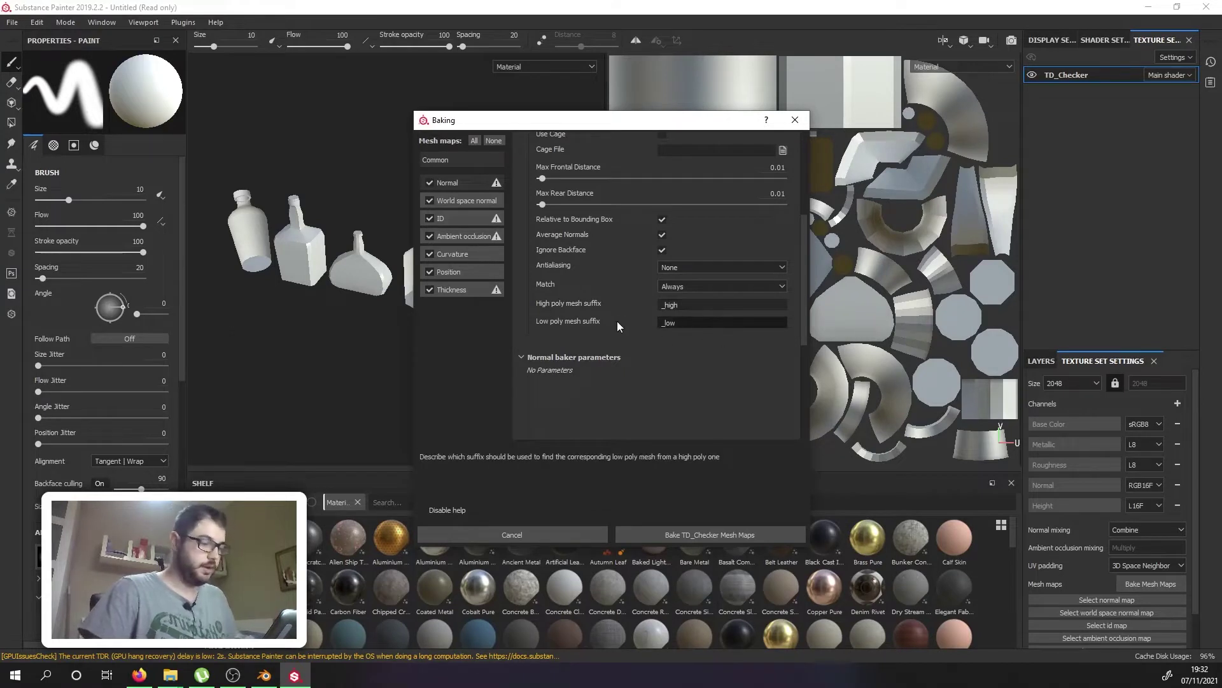
double_click(668, 304)
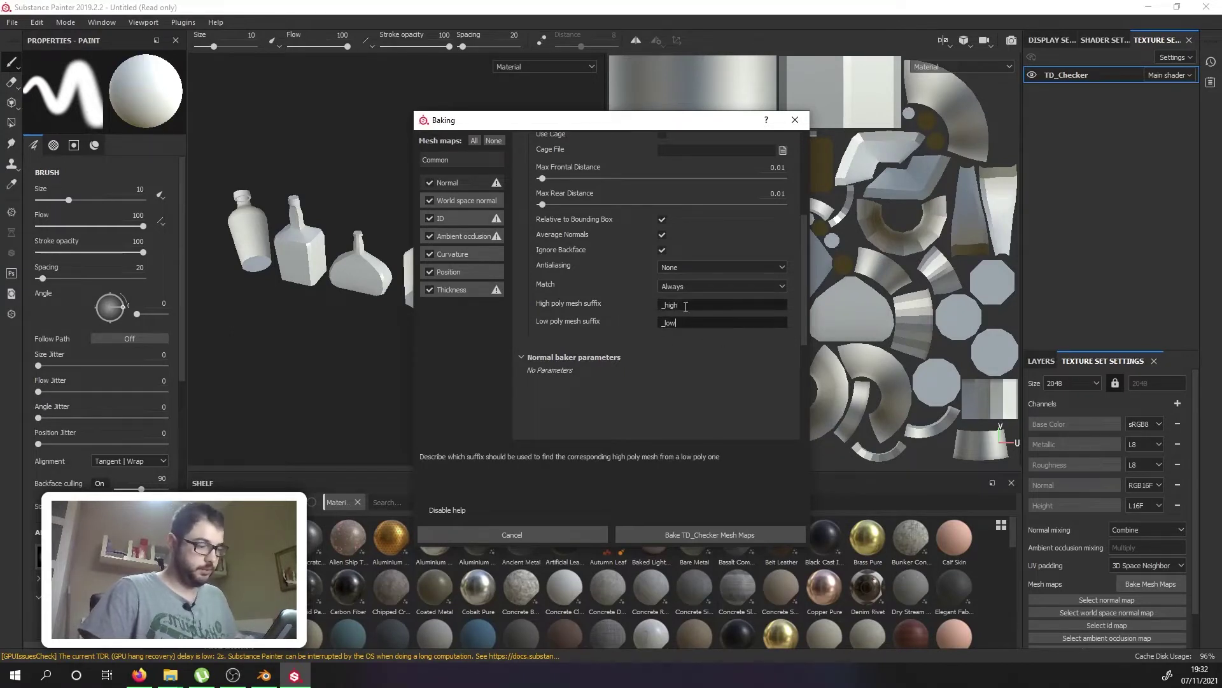
click(793, 122)
mouse_move(450, 331)
alt+mouse_down()
mouse_move(434, 226)
mouse_move(481, 290)
mouse_move(460, 314)
alt+mouse_up()
Step: Switch to Blender and include the Bottle_Cpñecttion_Hig collection in the view layer
click(264, 675)
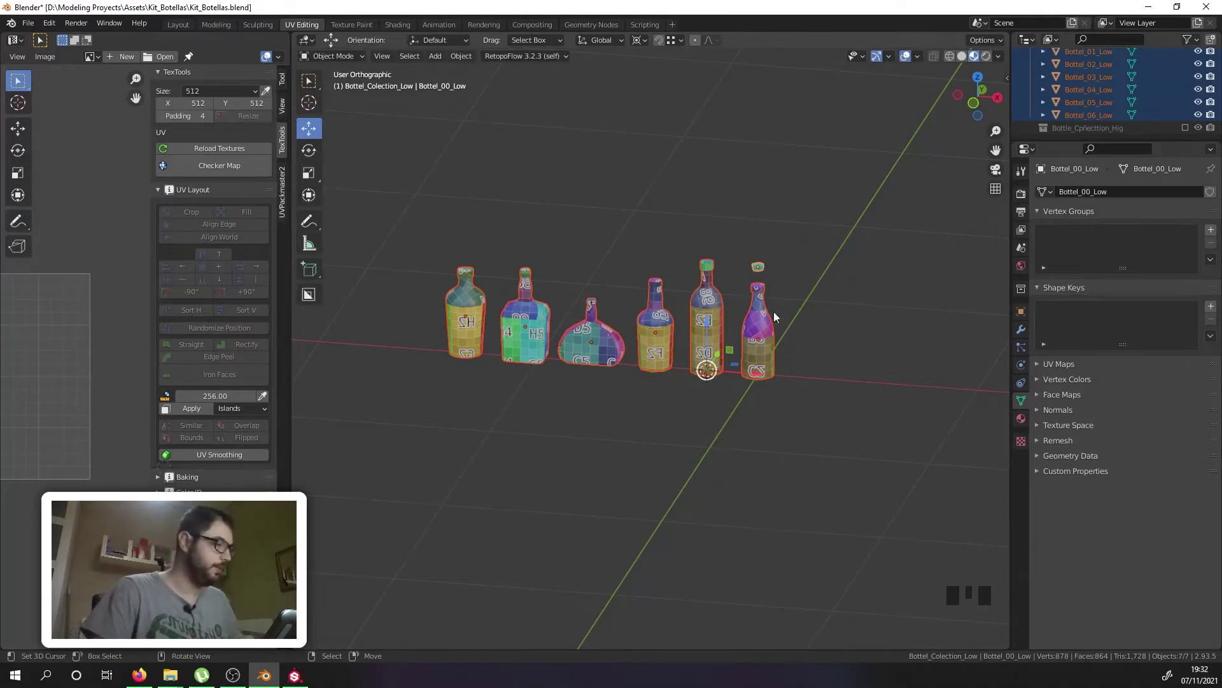
scroll(942, 238, up, 2)
scroll(723, 294, down, 2)
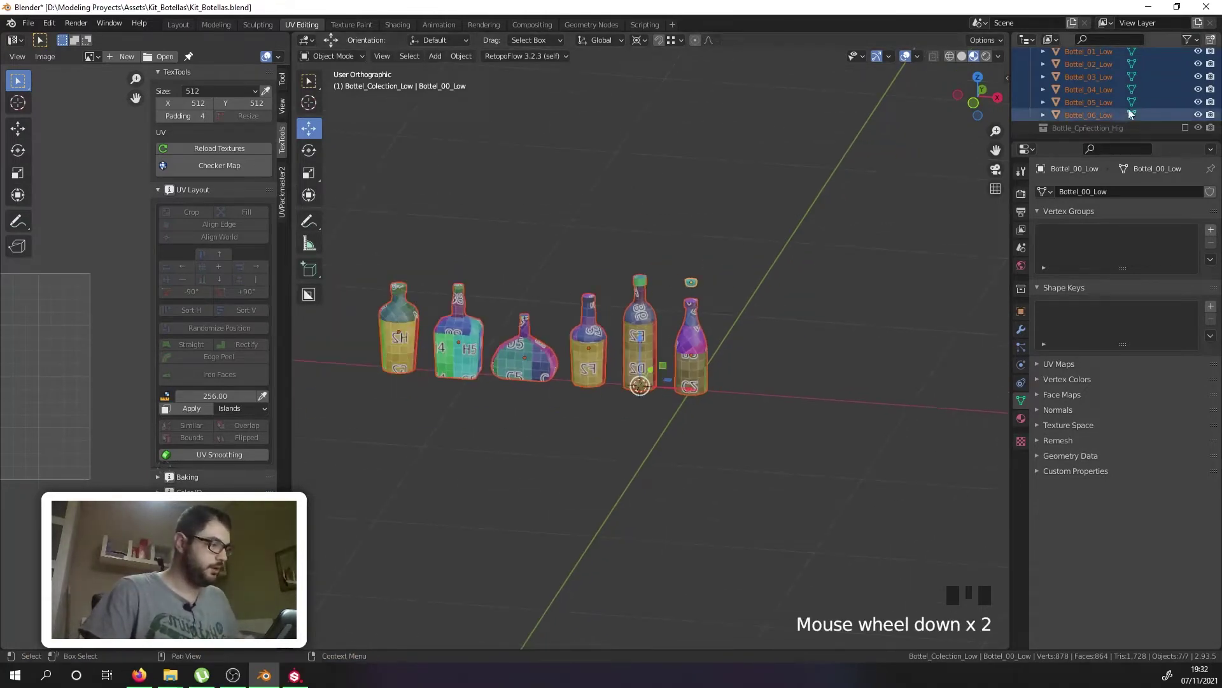
click(1156, 128)
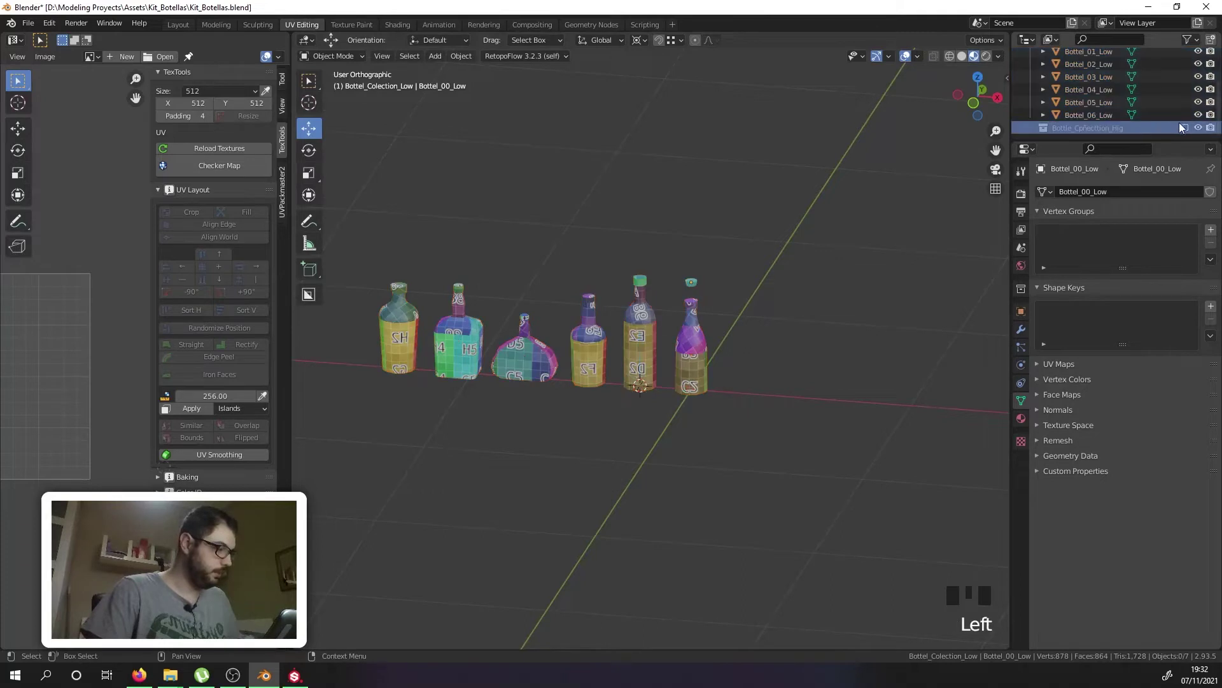
click(1185, 128)
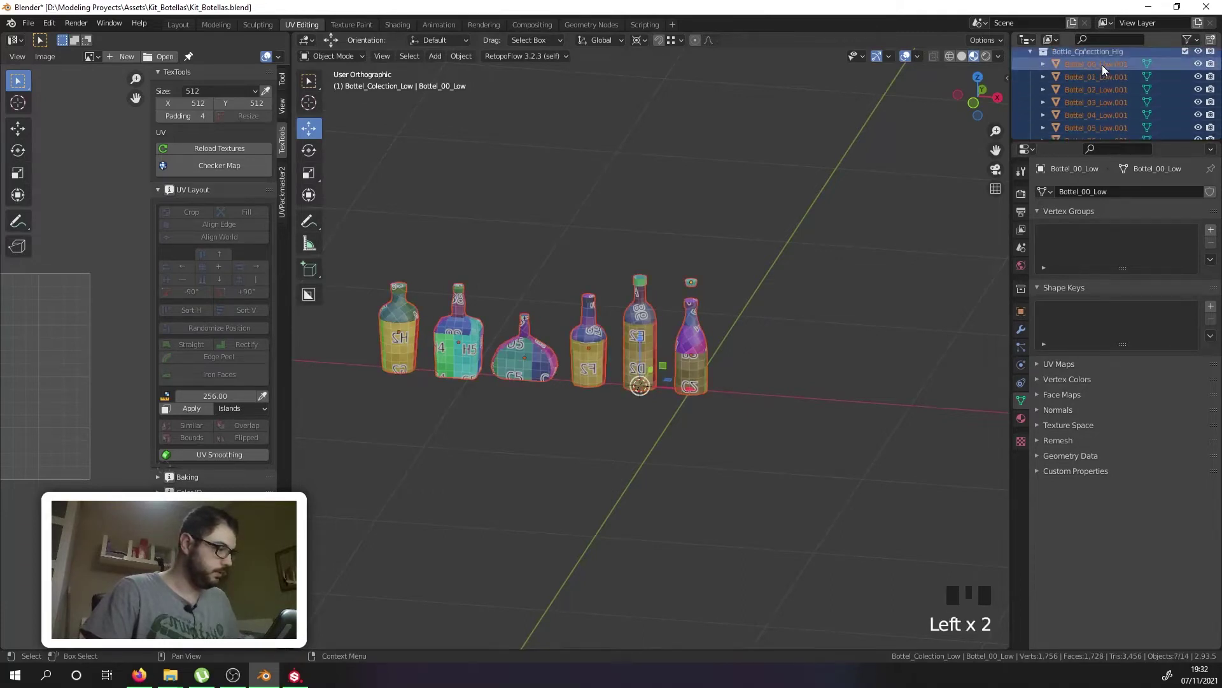
Step: Delete all the duplicated bottle objects from the Bottle_Cpñecttion_Hig collection
click(1102, 64)
scroll(1102, 69, down, 1)
right_drag(1093, 126, 1065, 147)
scroll(1101, 121, up, 3)
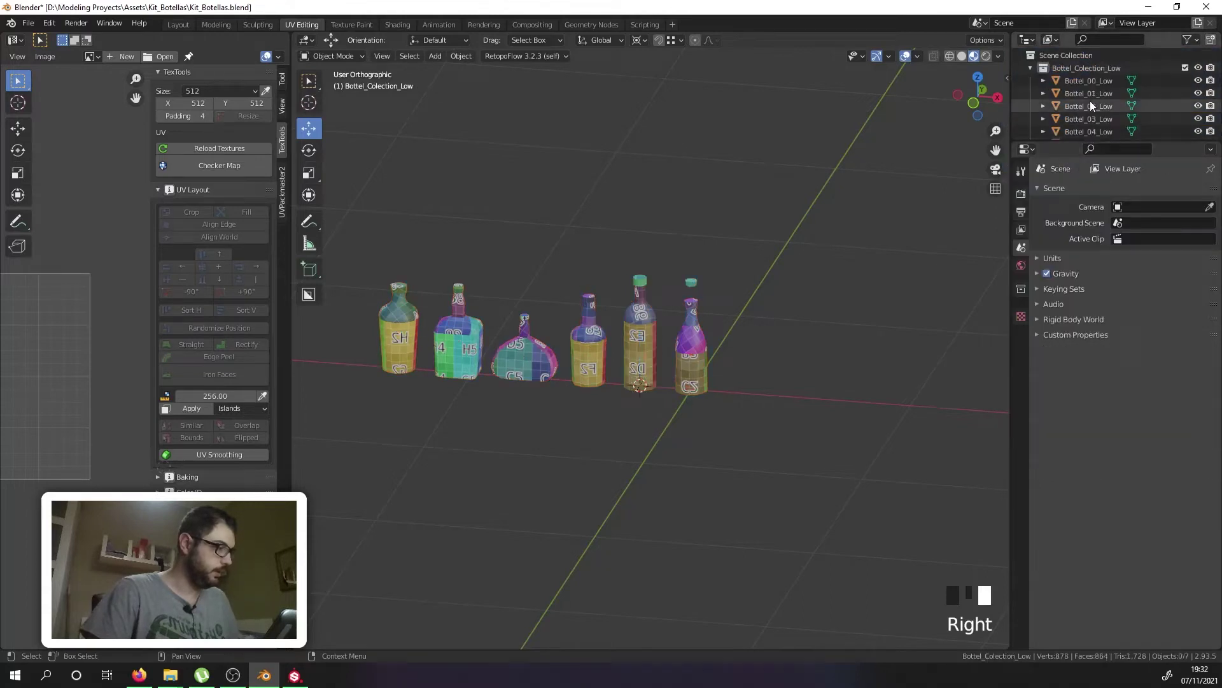
Step: Select all geometry of the _Low bottles in Edit Mode and enable the Face Orientation overlay
click(1073, 80)
key(a)
key(a)
key(a)
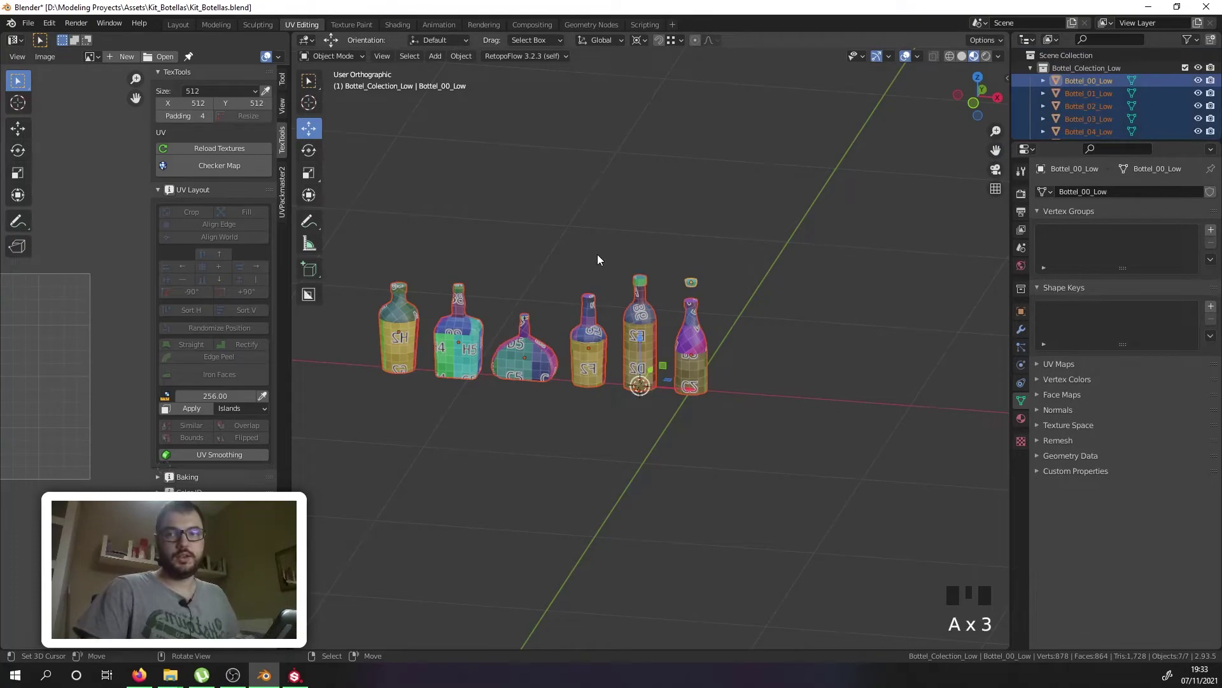
key(Tab)
key(a)
key(a)
key(a)
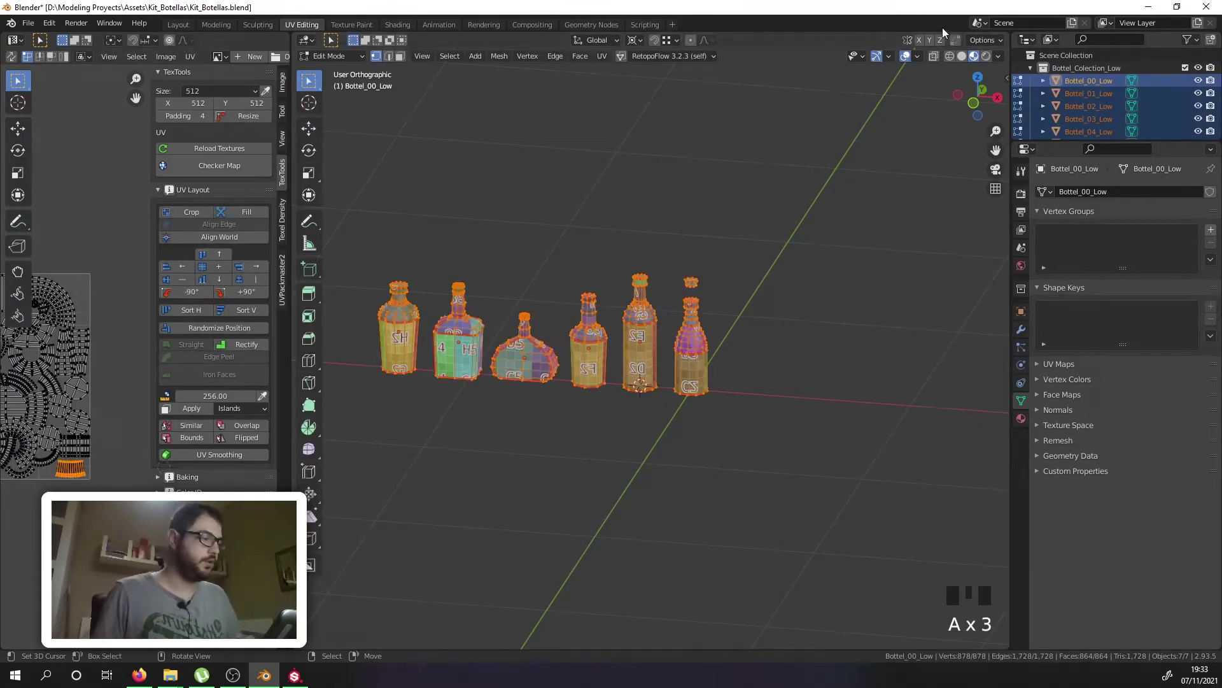
click(918, 57)
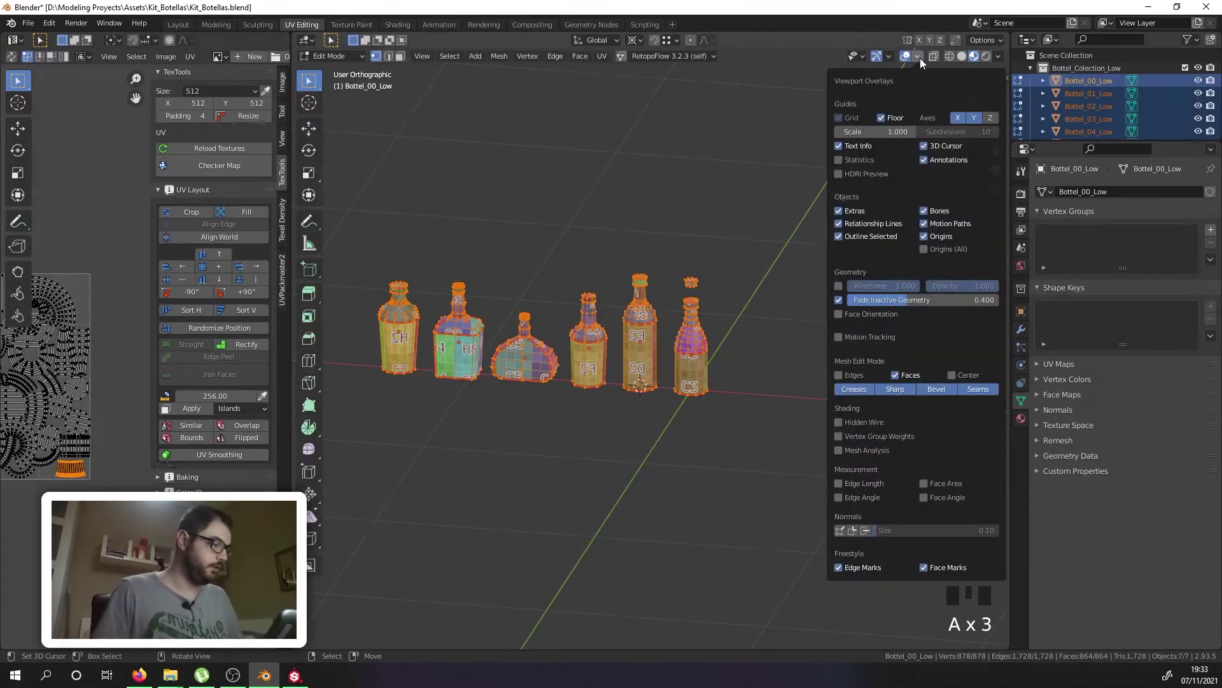
click(840, 314)
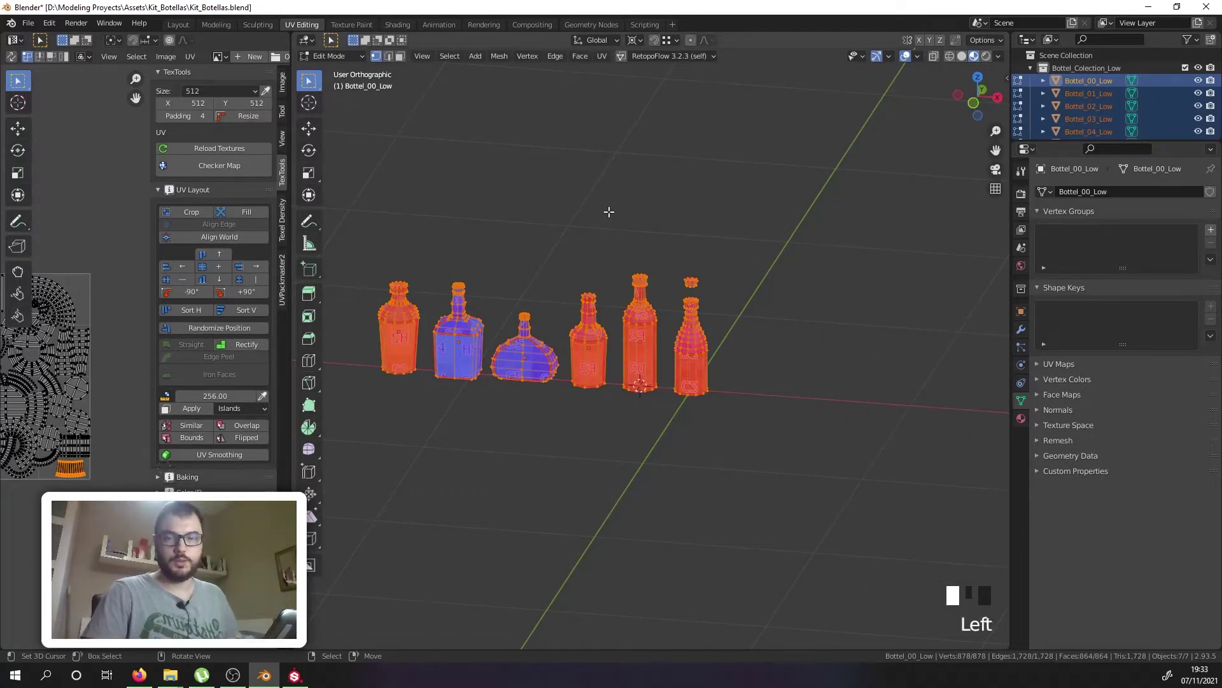
Step: Recalculate the normals of the selected bottle geometry to the outside and save the file from Object Mode
key(ctrl+n)
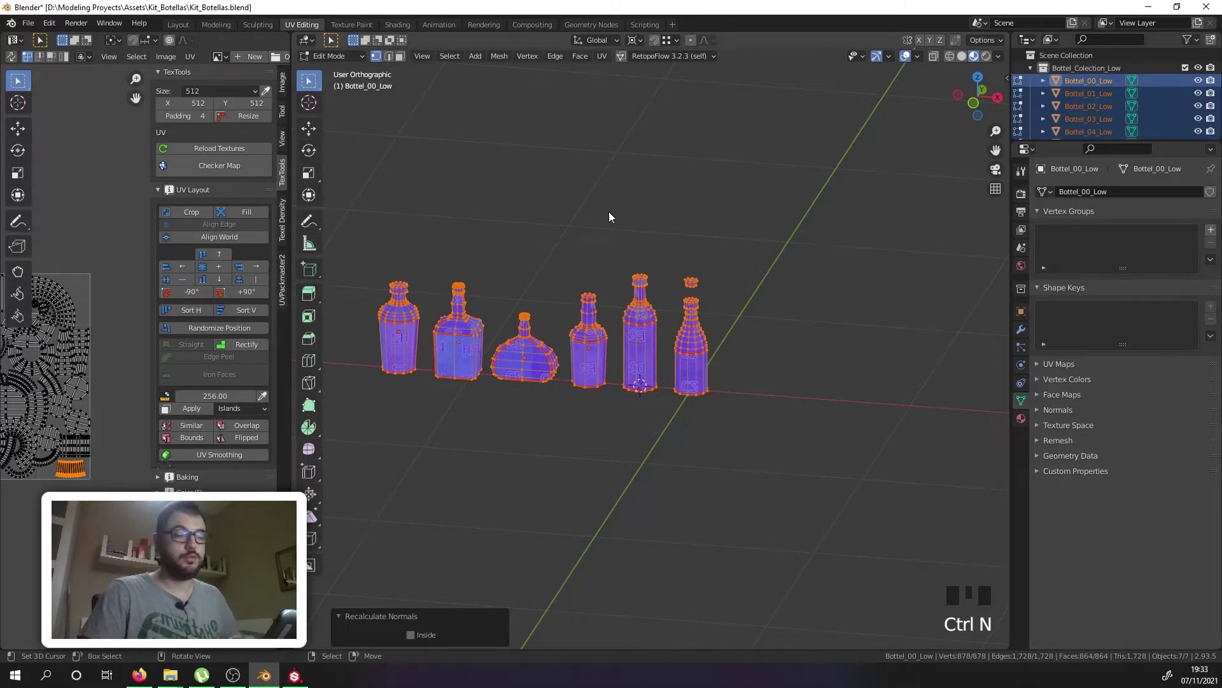
key(Tab)
key(ctrl+s)
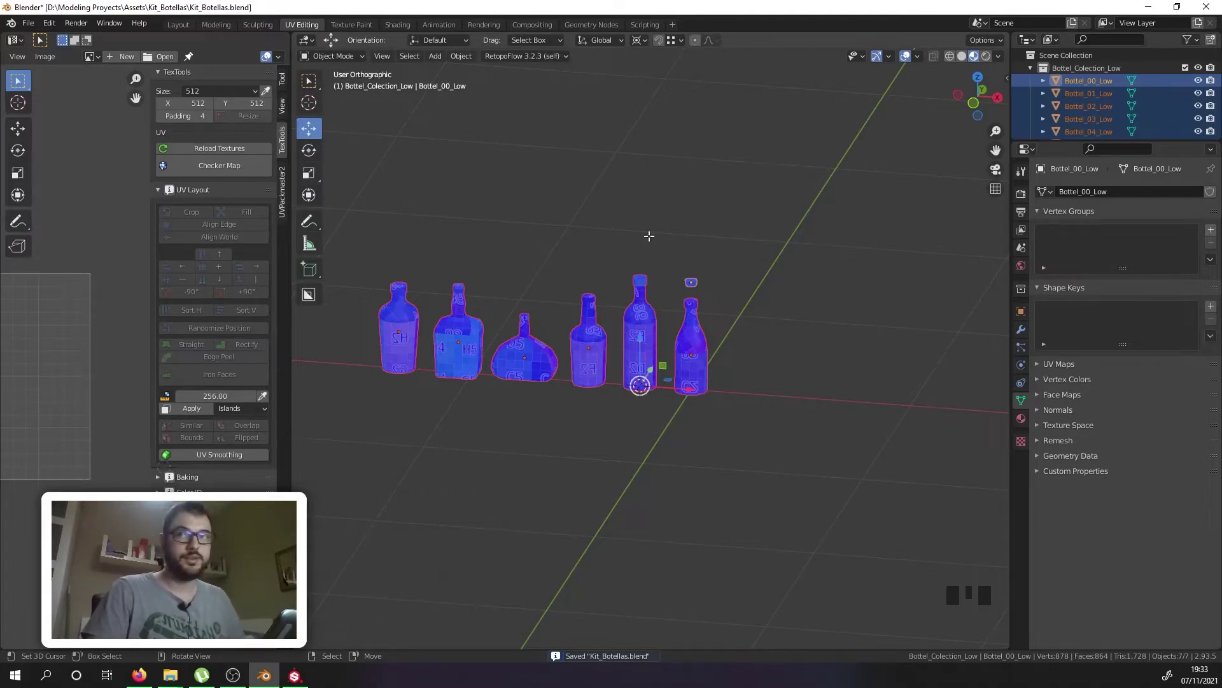
Step: Duplicate all the _Low bottles in place and move the copies to the Bottle_Cpñecttion_Hig collection
key(Tab)
key(Tab)
key(shift+d)
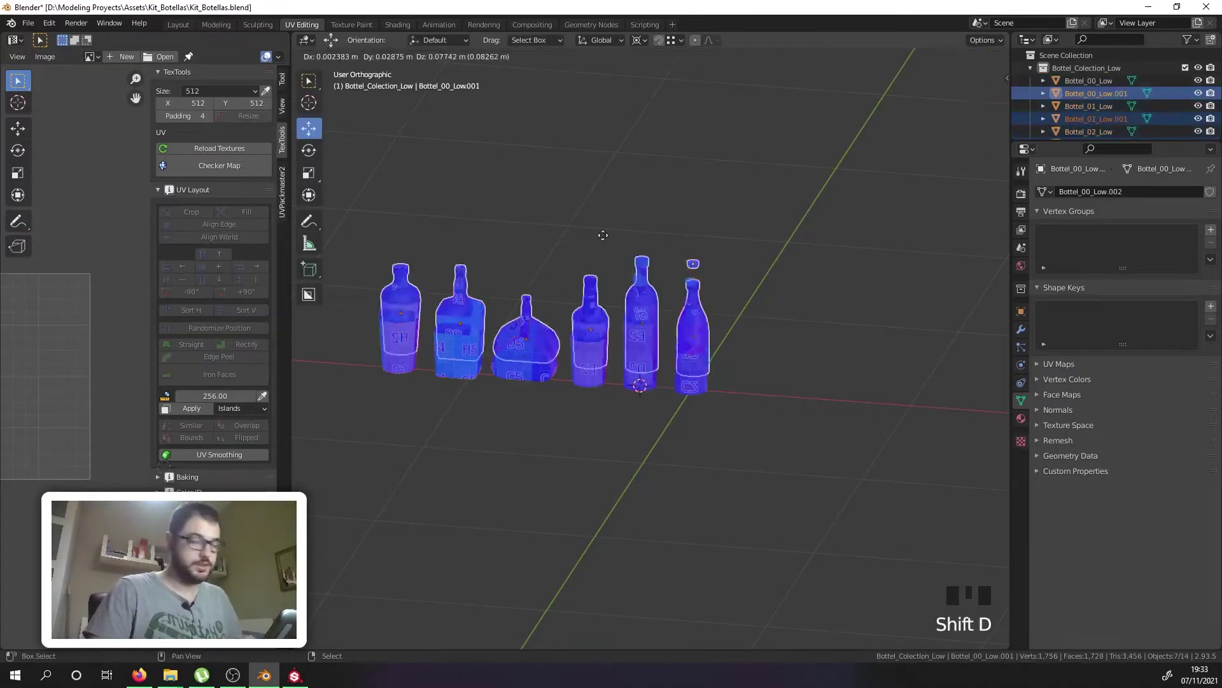
right_click(689, 163)
key(m)
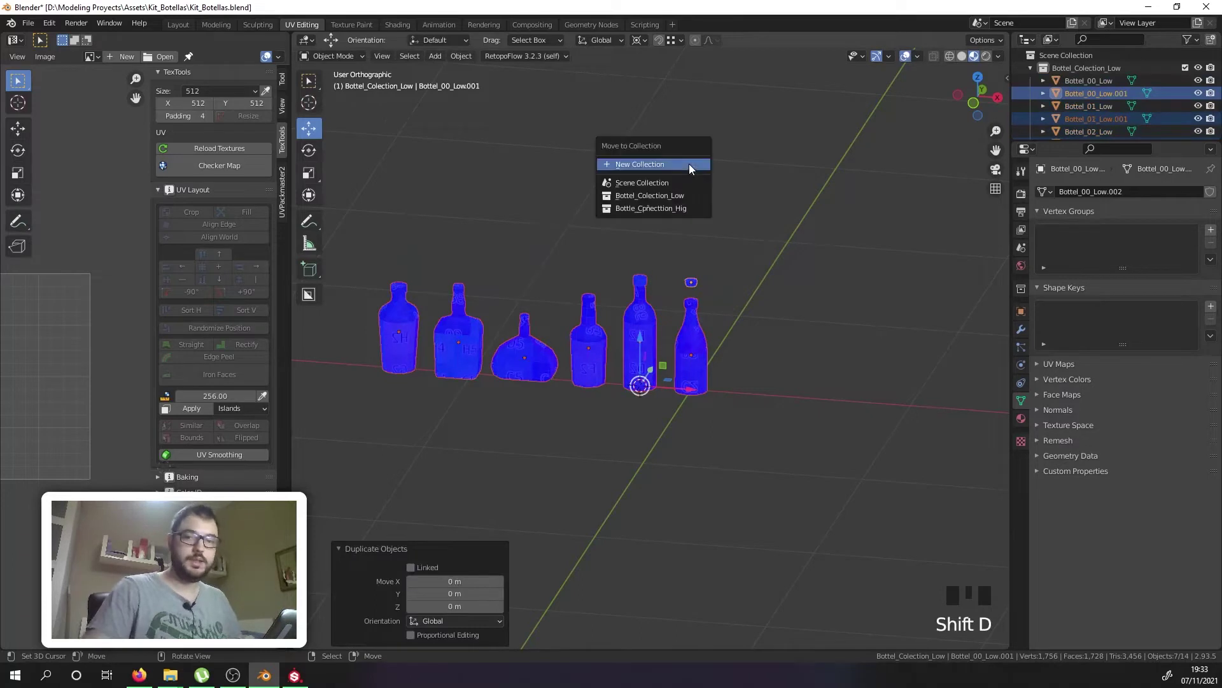
click(667, 210)
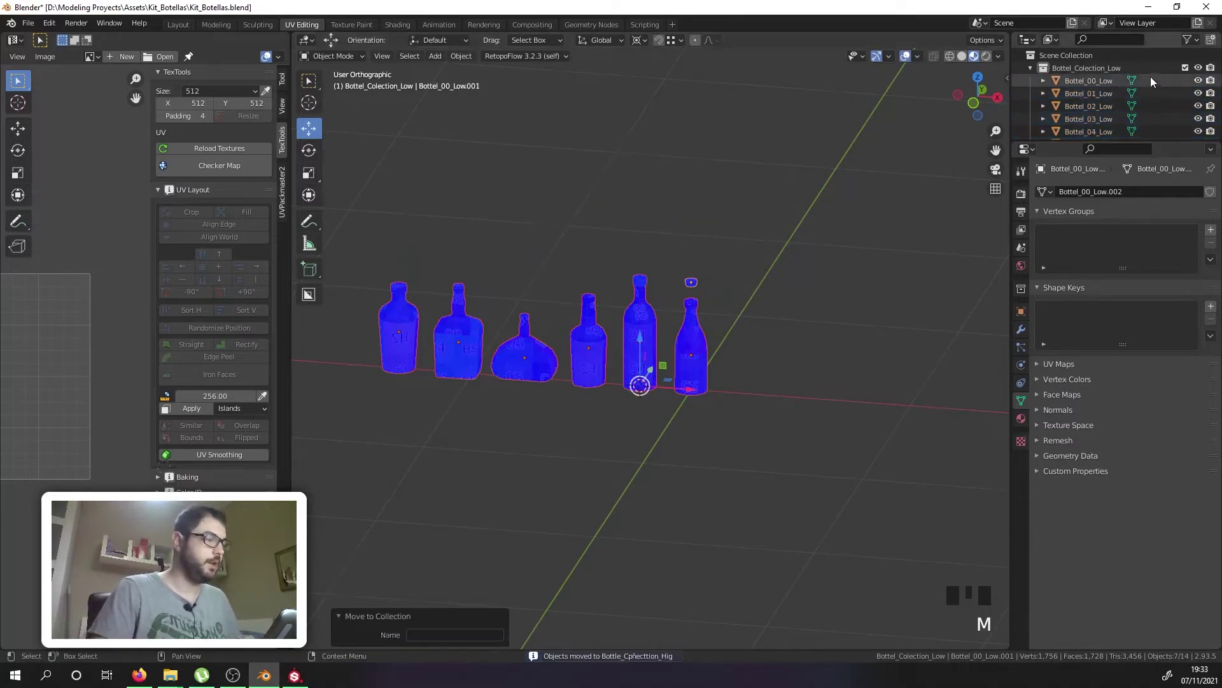
Step: Exclude the Bottel_Colection_Low collection from the view layer and turn off the Face Orientation overlay
click(1184, 66)
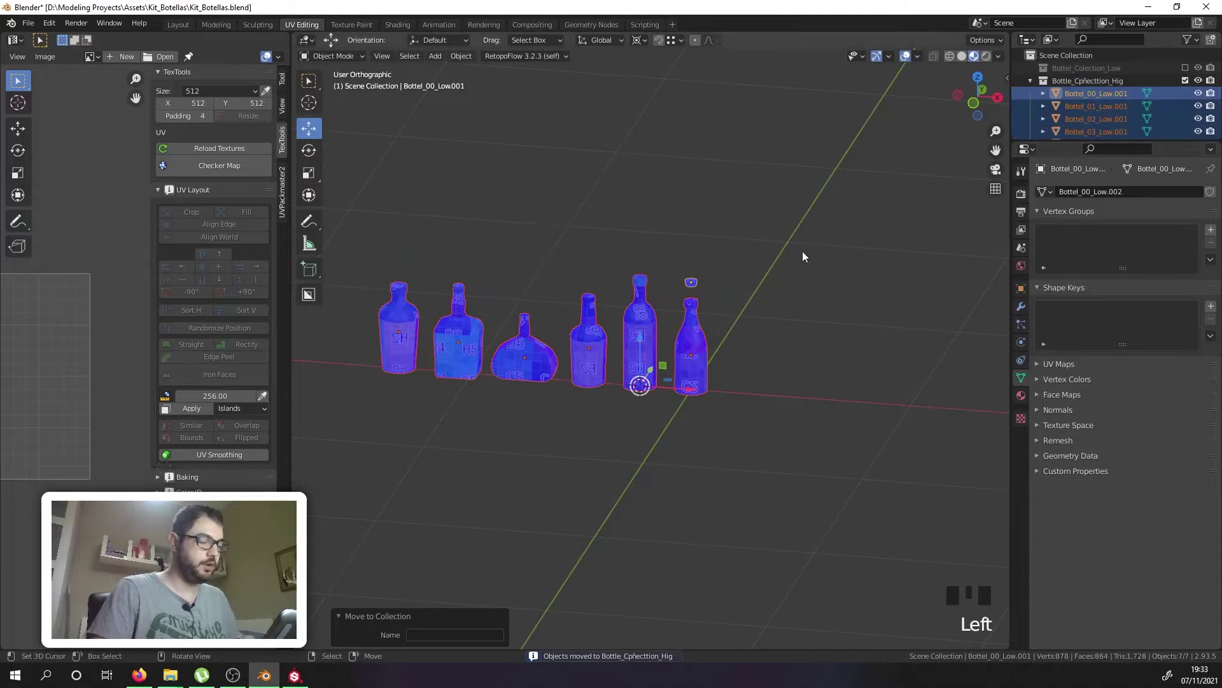
click(916, 56)
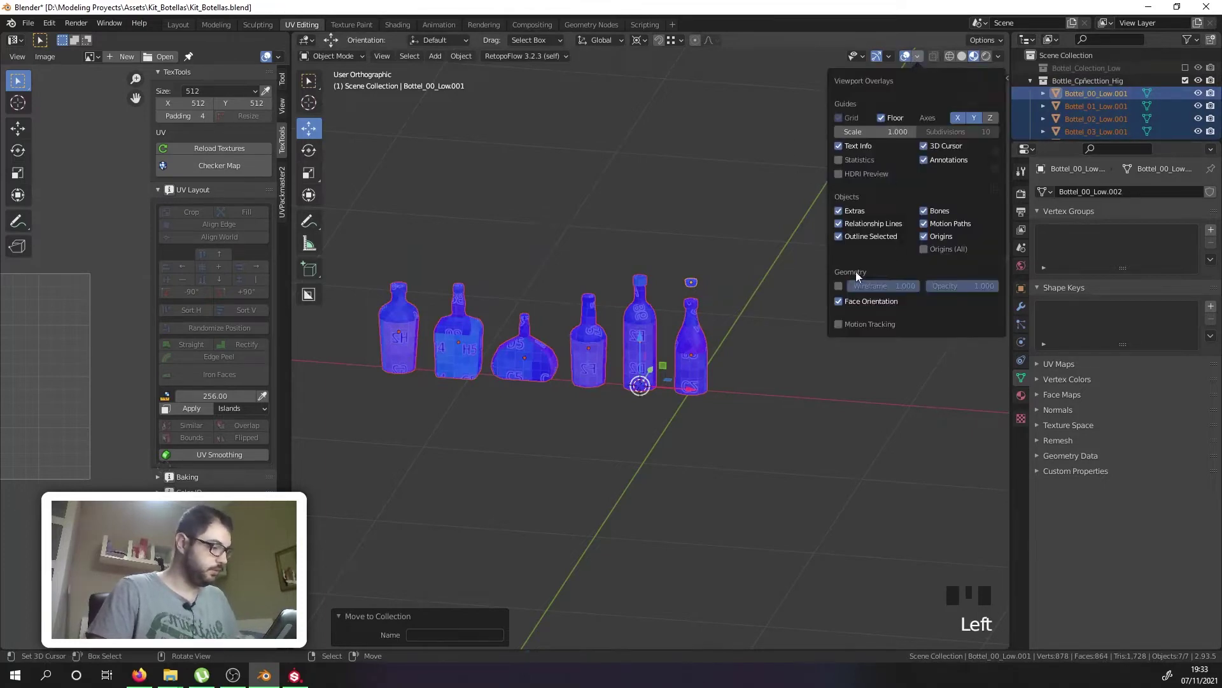
click(840, 301)
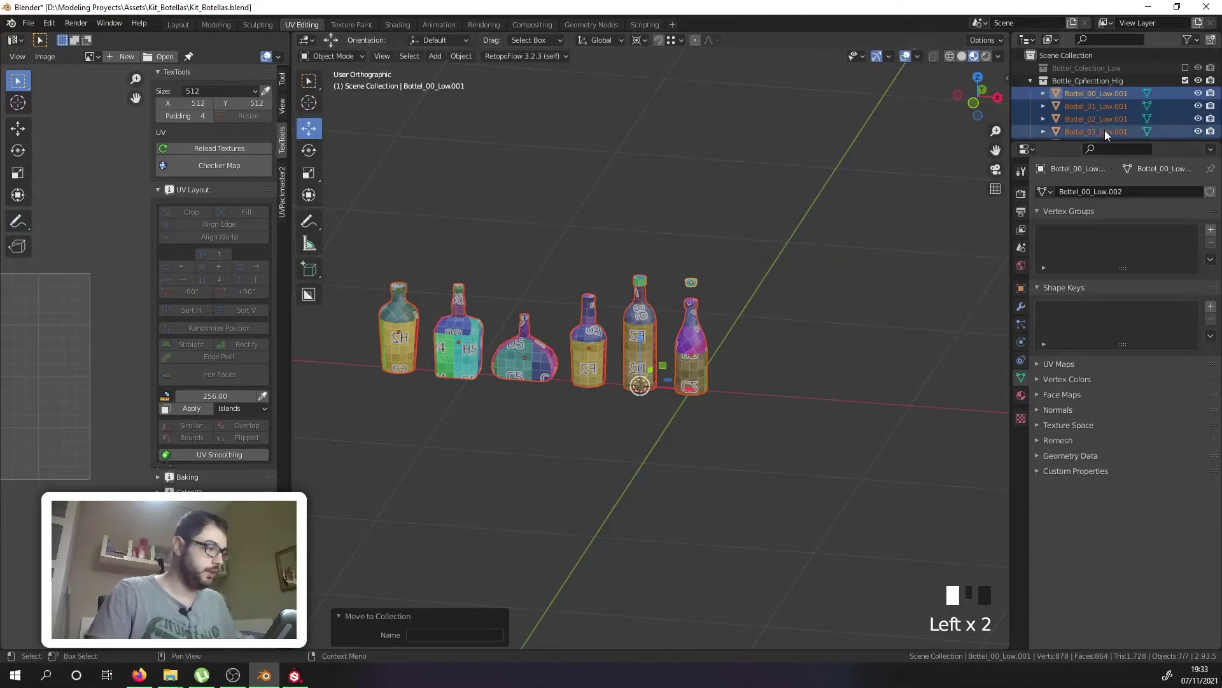
Step: Rename the duplicated Bottel_00_Low.001 object to Bottel_00_high
click(1105, 93)
double_click(1103, 93)
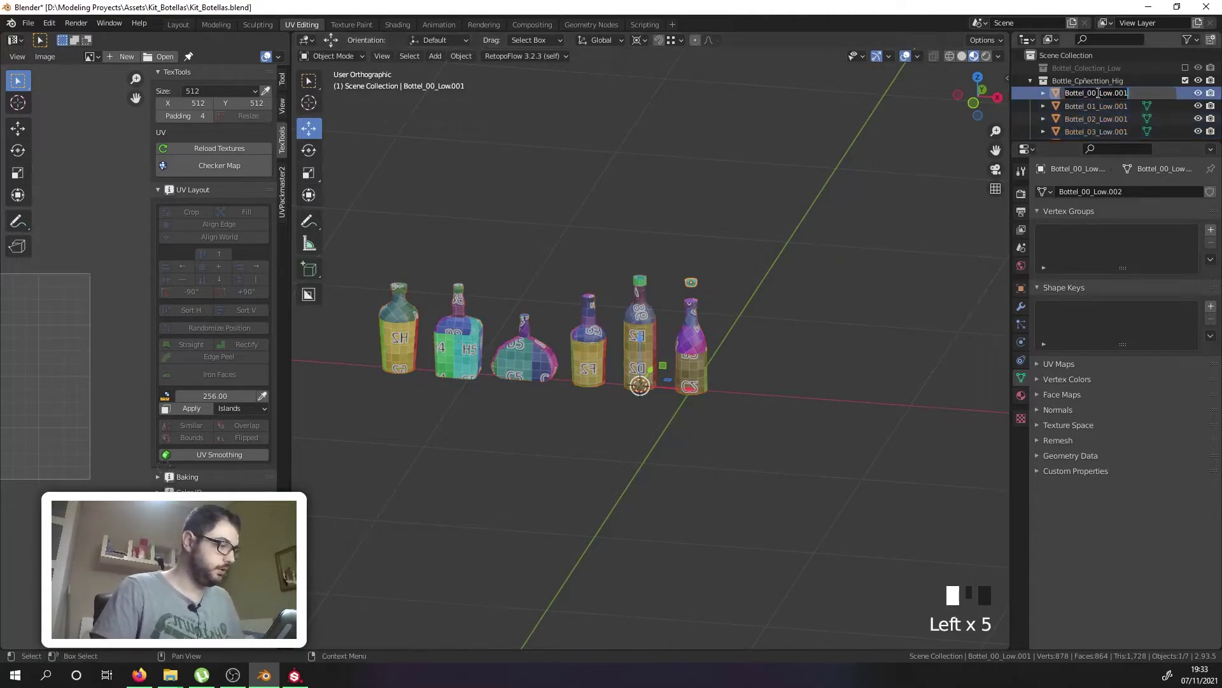
text(_high)
key(Return)
Step: Rename the duplicated Bottel_01_Low.001 object to Bottel_01_high
double_click(1105, 105)
key(BackSpace)
key(BackSpace)
key(BackSpace)
key(BackSpace)
key(BackSpace)
key(BackSpace)
key(BackSpace)
key(BackSpace)
text(_high)
key(Return)
Step: Rename the duplicated Bottel_02_Low.001 object to Bottel_02_high
double_click(1109, 99)
key(BackSpace)
key(BackSpace)
key(BackSpace)
key(BackSpace)
key(BackSpace)
key(BackSpace)
key(BackSpace)
key(BackSpace)
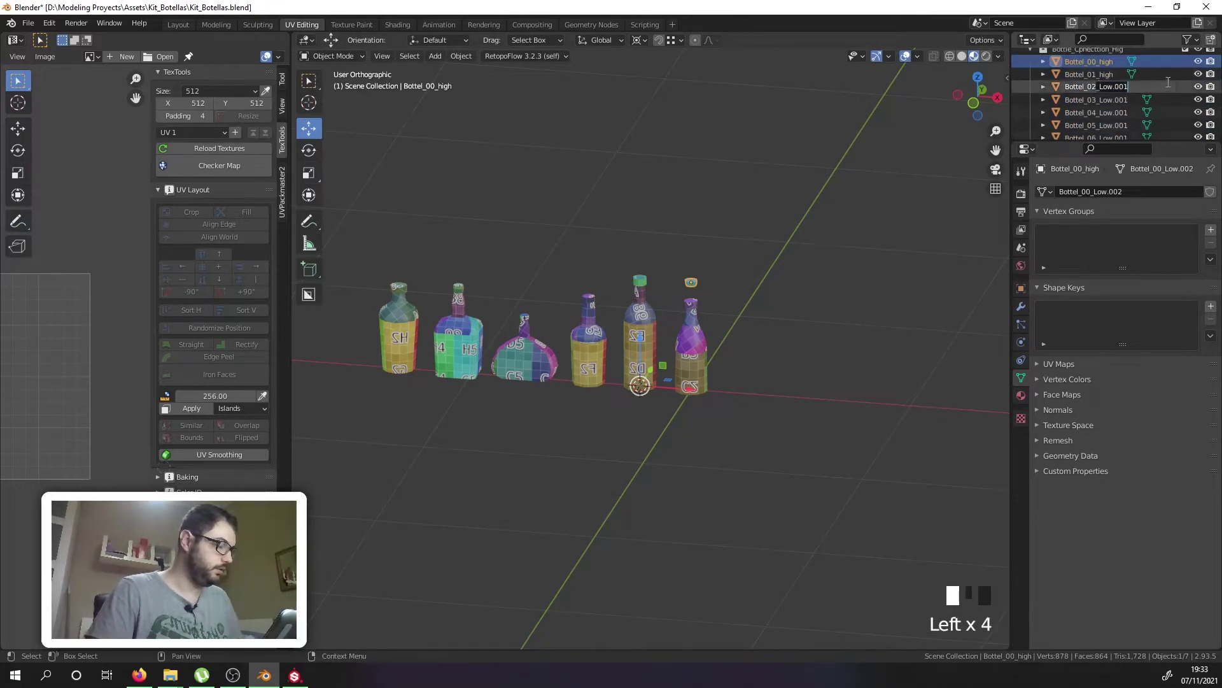
text(_high)
key(Return)
Step: Rename the duplicated Bottel_03_Low.001 object to Bottel_03_high
double_click(1111, 97)
key(BackSpace)
key(BackSpace)
key(BackSpace)
key(BackSpace)
key(BackSpace)
key(BackSpace)
key(BackSpace)
key(BackSpace)
text(_high)
key(Return)
Step: Rename the duplicated Bottel_04_Low.001 object to Bottel_04_high
double_click(1144, 108)
key(BackSpace)
key(BackSpace)
key(BackSpace)
key(BackSpace)
key(BackSpace)
key(BackSpace)
key(BackSpace)
key(BackSpace)
text(_high)
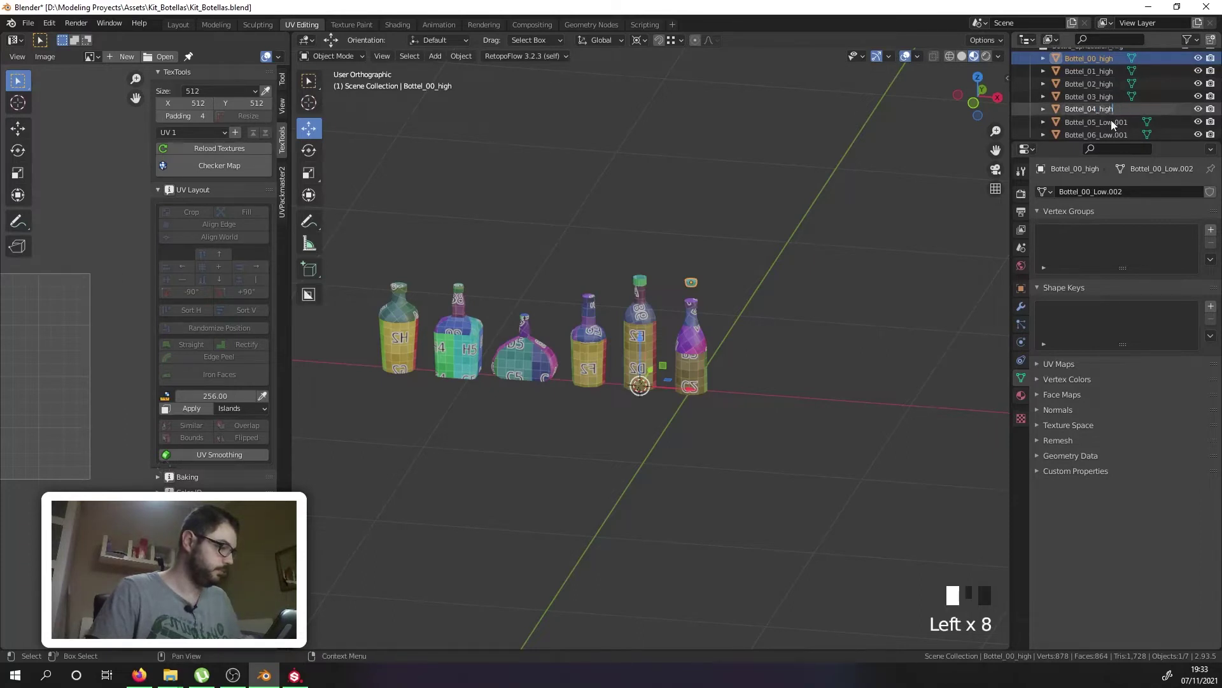
key(Return)
Step: Rename the duplicated Bottel_05_Low.001 object to Bottel_05_high
double_click(1116, 122)
key(BackSpace)
key(BackSpace)
key(BackSpace)
key(BackSpace)
key(BackSpace)
key(BackSpace)
key(BackSpace)
key(BackSpace)
text(_high)
key(Return)
Step: Rename the duplicated Bottel_06_Low.001 object to Bottel_06_high
double_click(1101, 135)
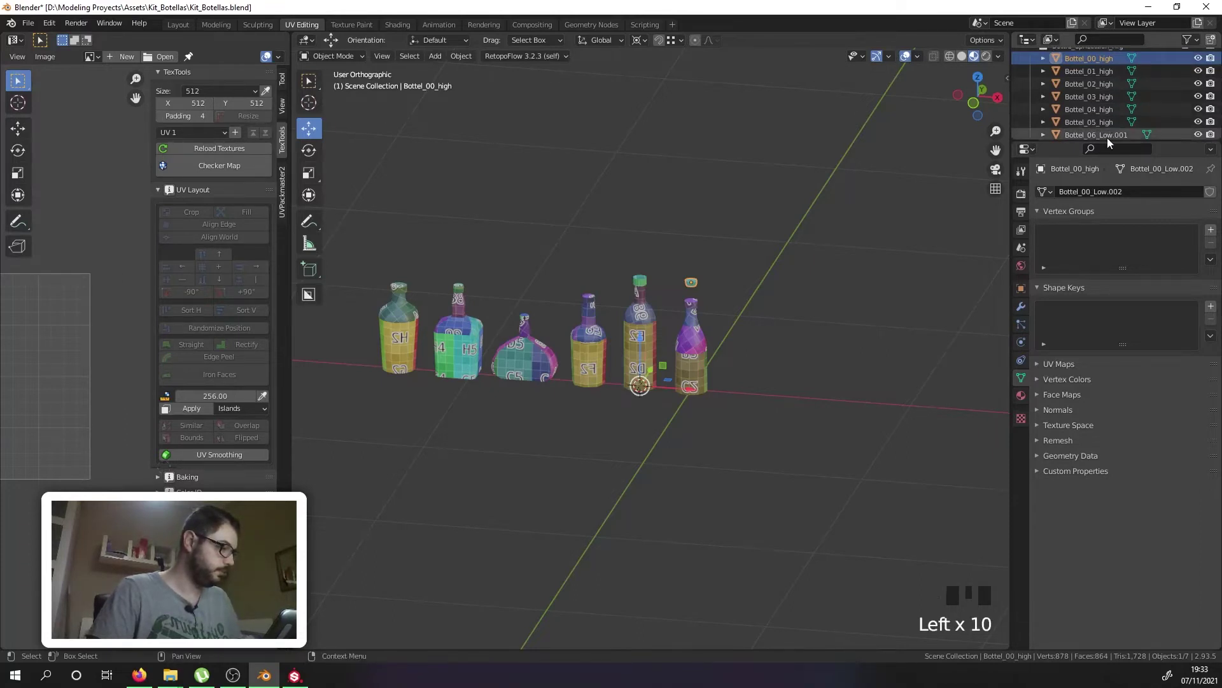
key(BackSpace)
key(BackSpace)
key(BackSpace)
key(BackSpace)
key(BackSpace)
key(BackSpace)
key(BackSpace)
key(BackSpace)
text(_high)
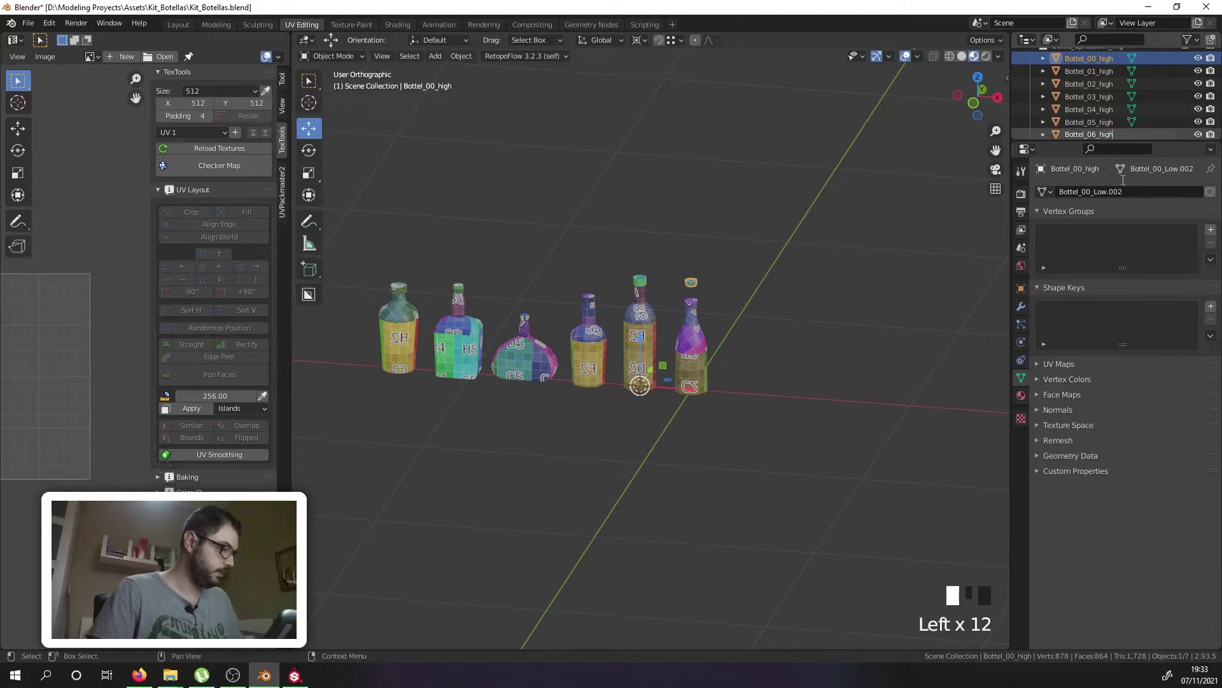
key(Return)
Step: Rename the mesh data of the Bottel_00_high object to Bottel_00_high
double_click(1132, 191)
key(BackSpace)
key(BackSpace)
key(BackSpace)
key(BackSpace)
key(BackSpace)
key(BackSpace)
key(BackSpace)
key(BackSpace)
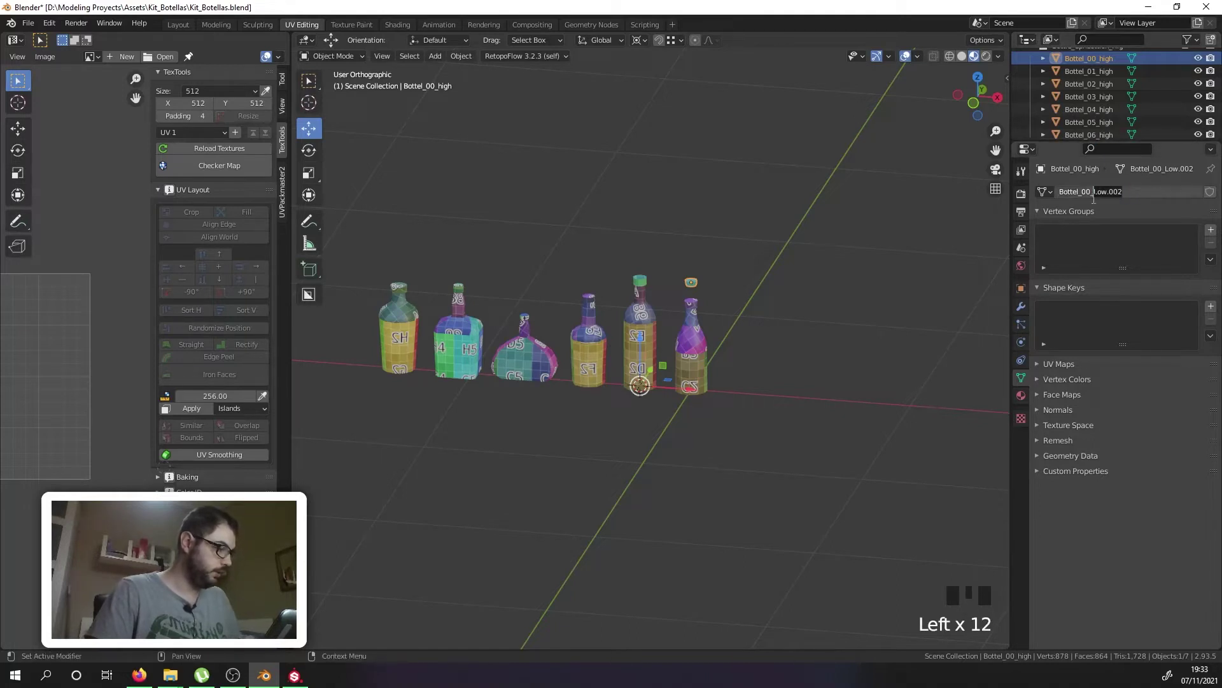
text(_high)
click(1107, 72)
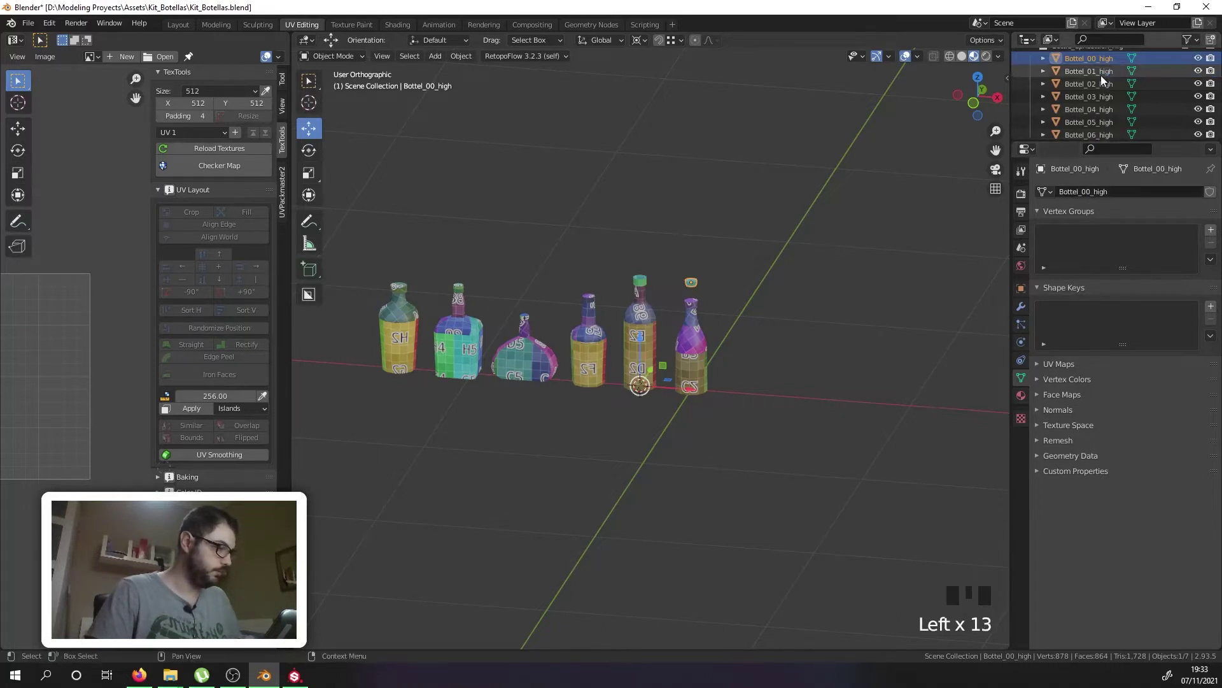
Step: Rename the mesh data of the Bottel_01_high object to Bottel_01_high
click(1101, 72)
double_click(1137, 191)
key(BackSpace)
key(BackSpace)
key(BackSpace)
key(BackSpace)
key(BackSpace)
key(BackSpace)
key(BackSpace)
key(BackSpace)
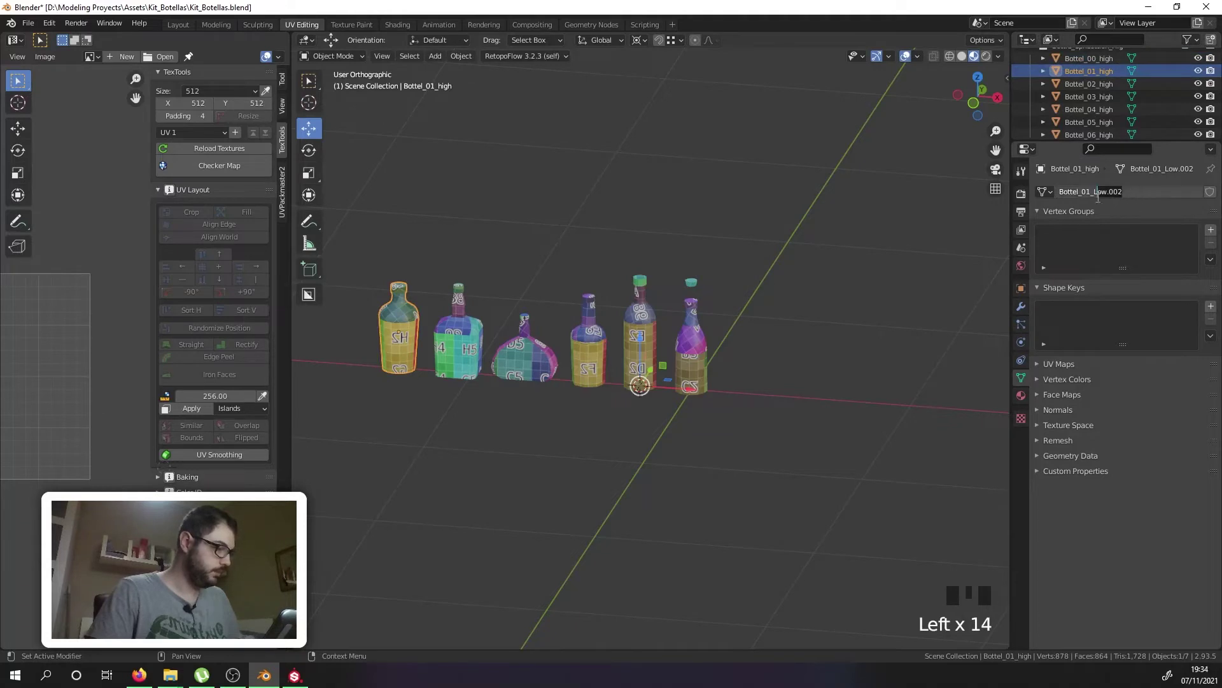
text(_high)
click(1109, 83)
Step: Rename the mesh data of the Bottel_02_high object to Bottel_02_high
click(1109, 83)
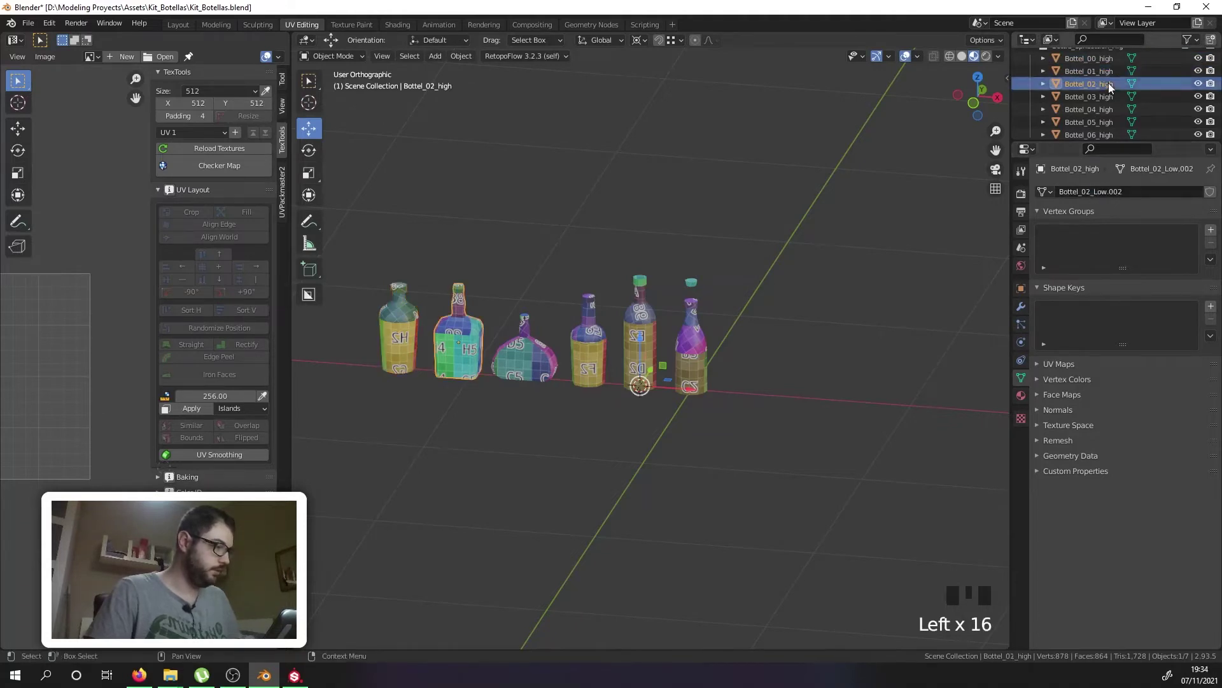
double_click(1122, 192)
key(BackSpace)
key(BackSpace)
key(BackSpace)
key(BackSpace)
key(BackSpace)
key(BackSpace)
key(BackSpace)
key(BackSpace)
text(_high)
click(1093, 98)
Step: Rename the mesh data of the Bottel_03_high object to Bottel_03_high
click(1094, 98)
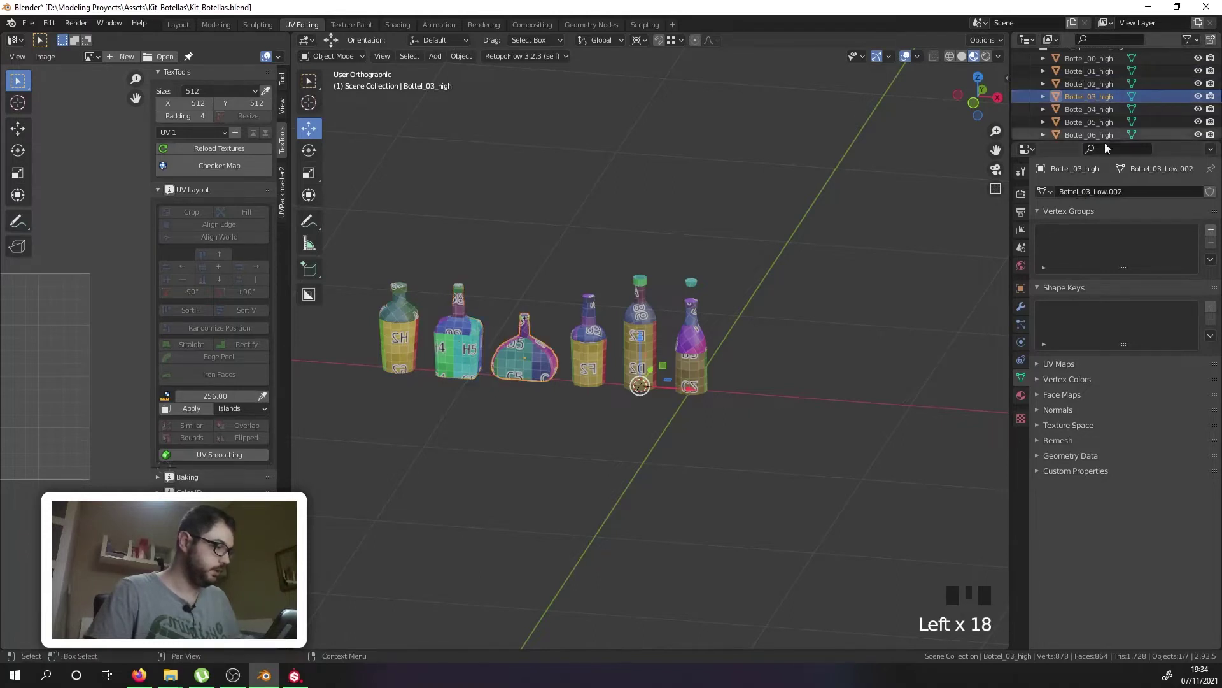
double_click(1124, 192)
key(BackSpace)
key(BackSpace)
key(BackSpace)
key(BackSpace)
key(BackSpace)
key(BackSpace)
key(BackSpace)
key(BackSpace)
text(_high)
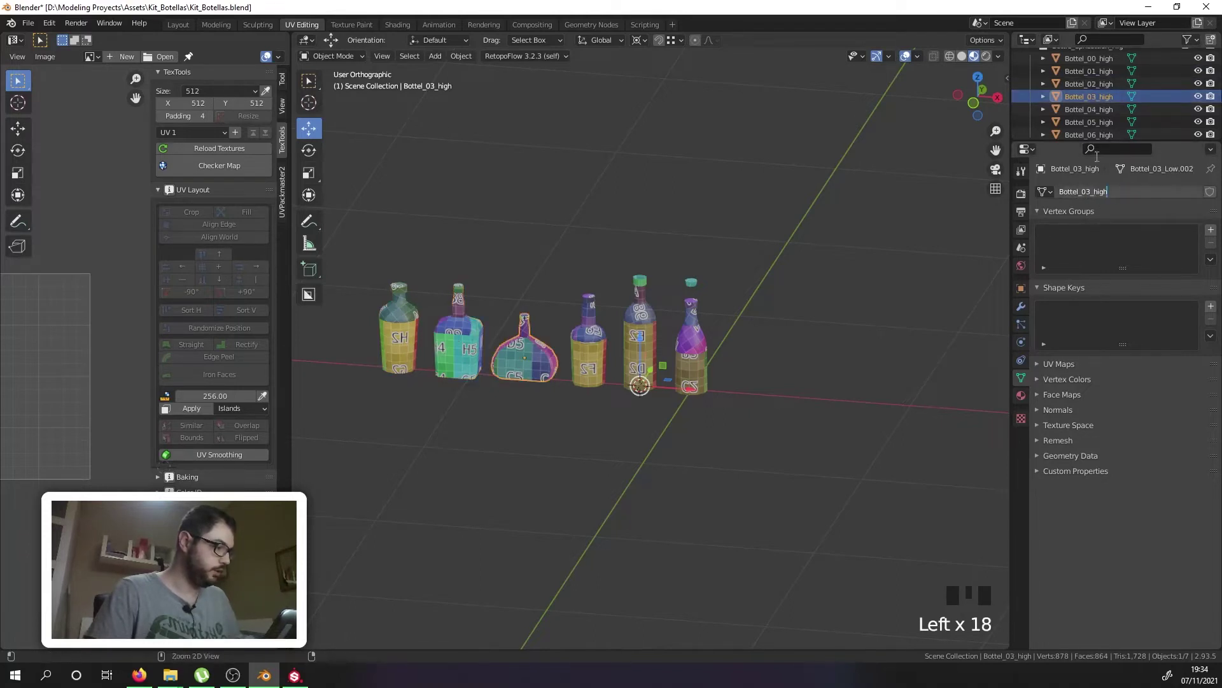
click(1095, 109)
Step: Rename the mesh data of the Bottel_04_high object to Bottel_04_high
click(1095, 109)
double_click(1127, 191)
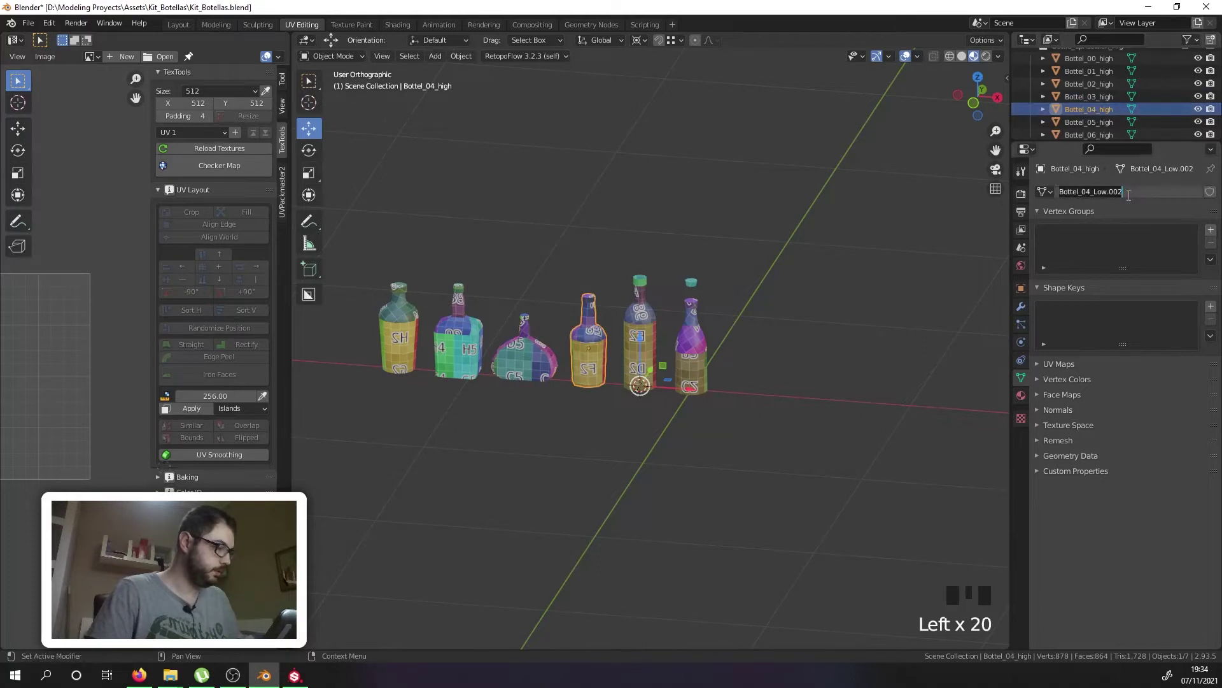
key(BackSpace)
key(BackSpace)
key(BackSpace)
key(BackSpace)
key(BackSpace)
key(BackSpace)
key(BackSpace)
key(BackSpace)
text(_high)
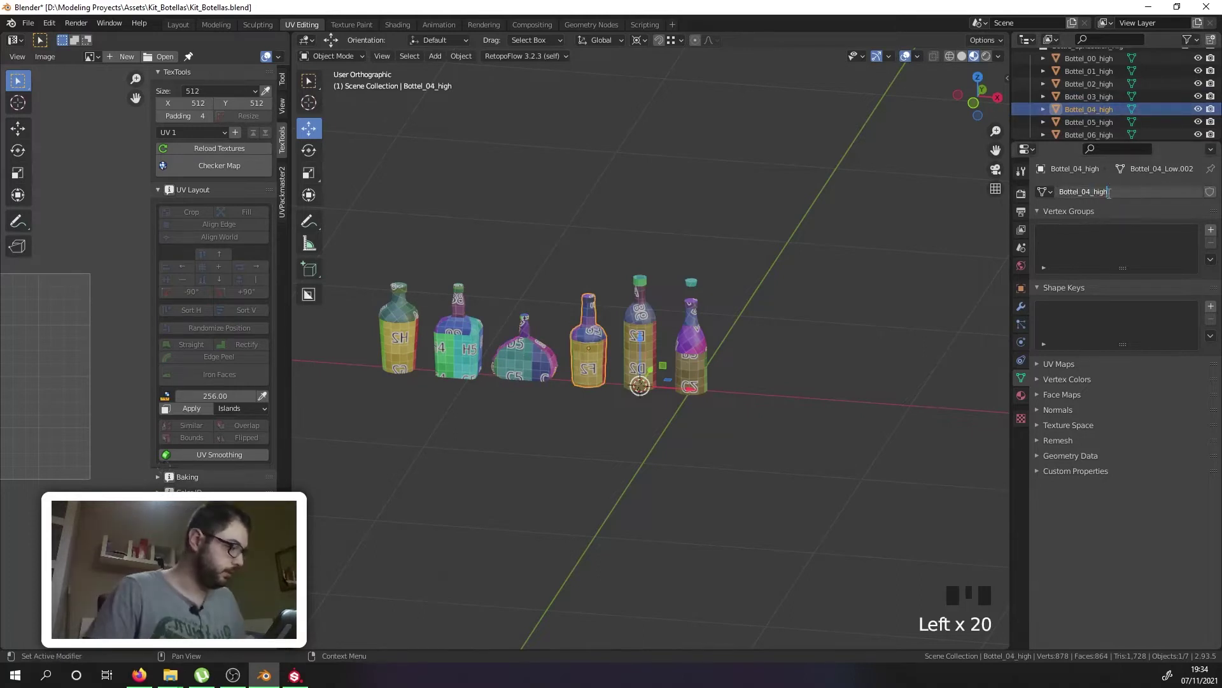
click(1090, 118)
Step: Rename the mesh data of the Bottel_05_high object to Bottel_05_high
click(1091, 121)
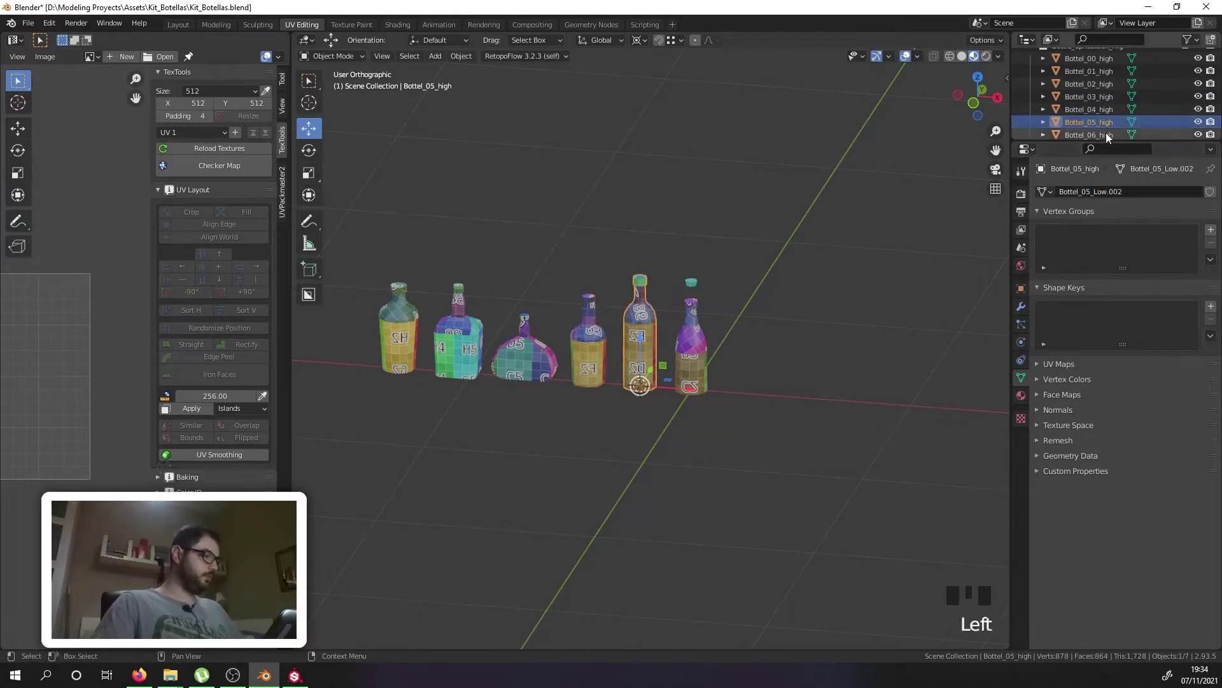
double_click(1123, 192)
drag(1123, 191, 1095, 203)
click(1099, 136)
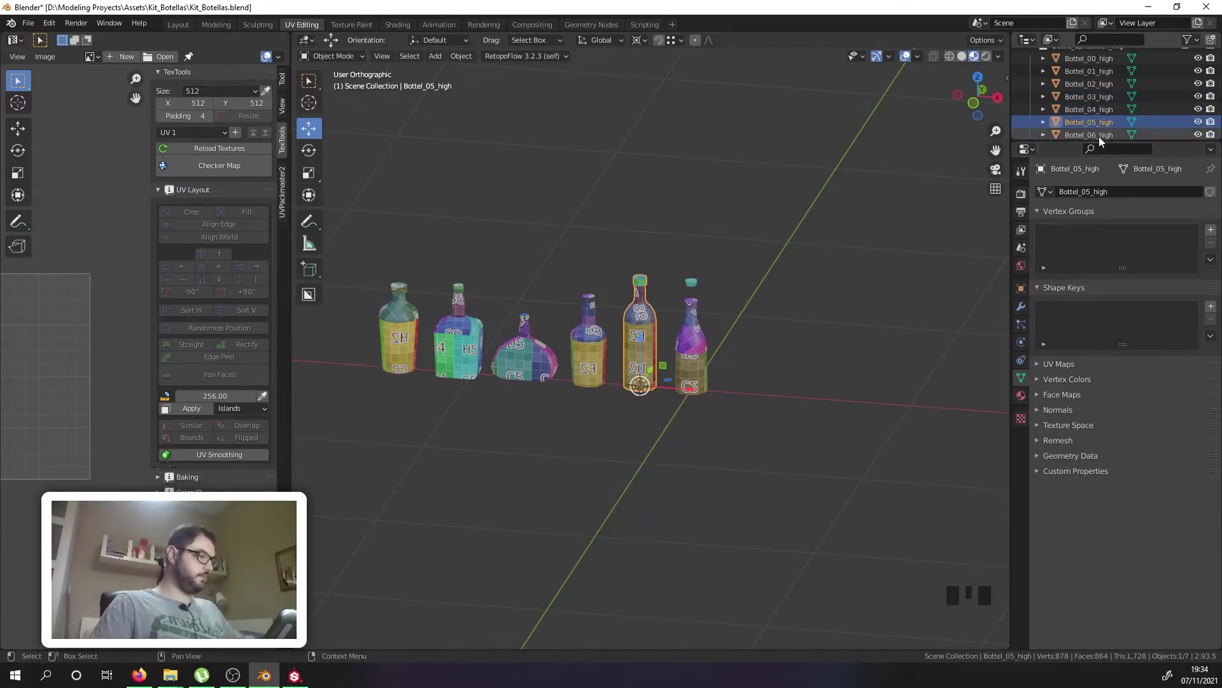
Step: Rename the mesh data of the Bottel_06_high object to Bottel_06_high
click(1098, 136)
double_click(1126, 196)
drag(1126, 196, 1096, 204)
text(high)
click(1105, 205)
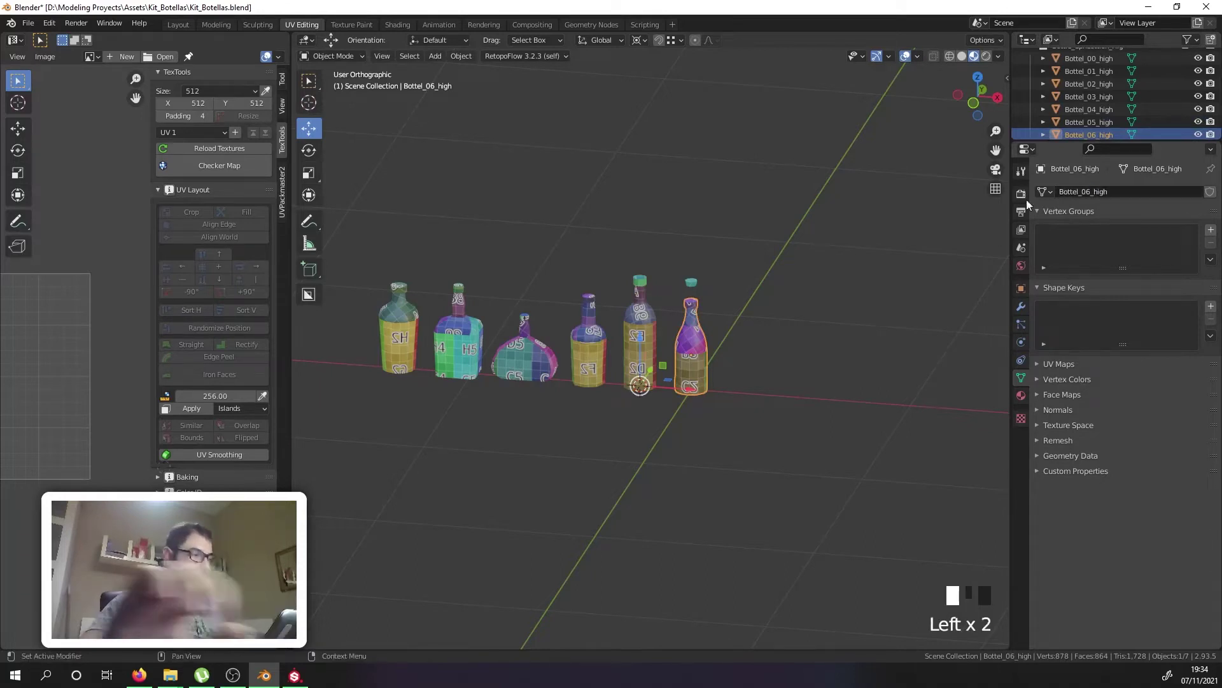
scroll(1132, 72, up, 3)
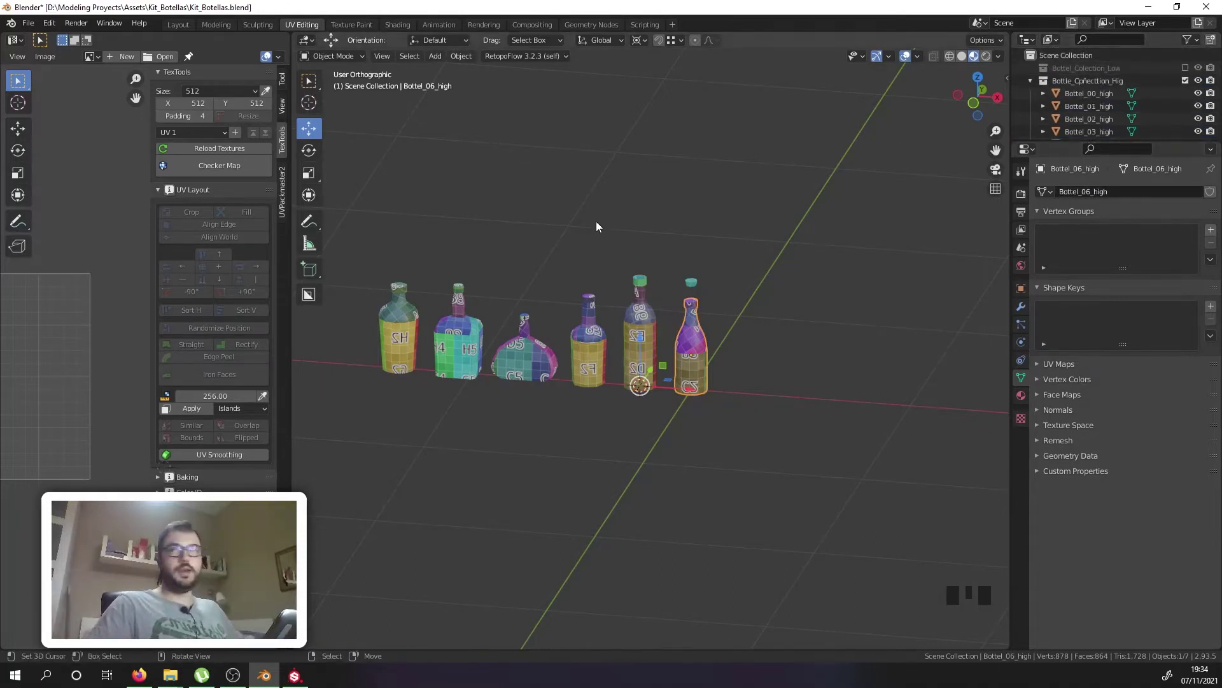
Step: Show the bottles in solid shading and add a Subdivision Surface modifier with 2 viewport levels to Bottel_06_high
click(960, 56)
mouse_move(599, 278)
shift+middle_down()
mouse_move(746, 275)
mouse_move(732, 328)
shift+middle_up()
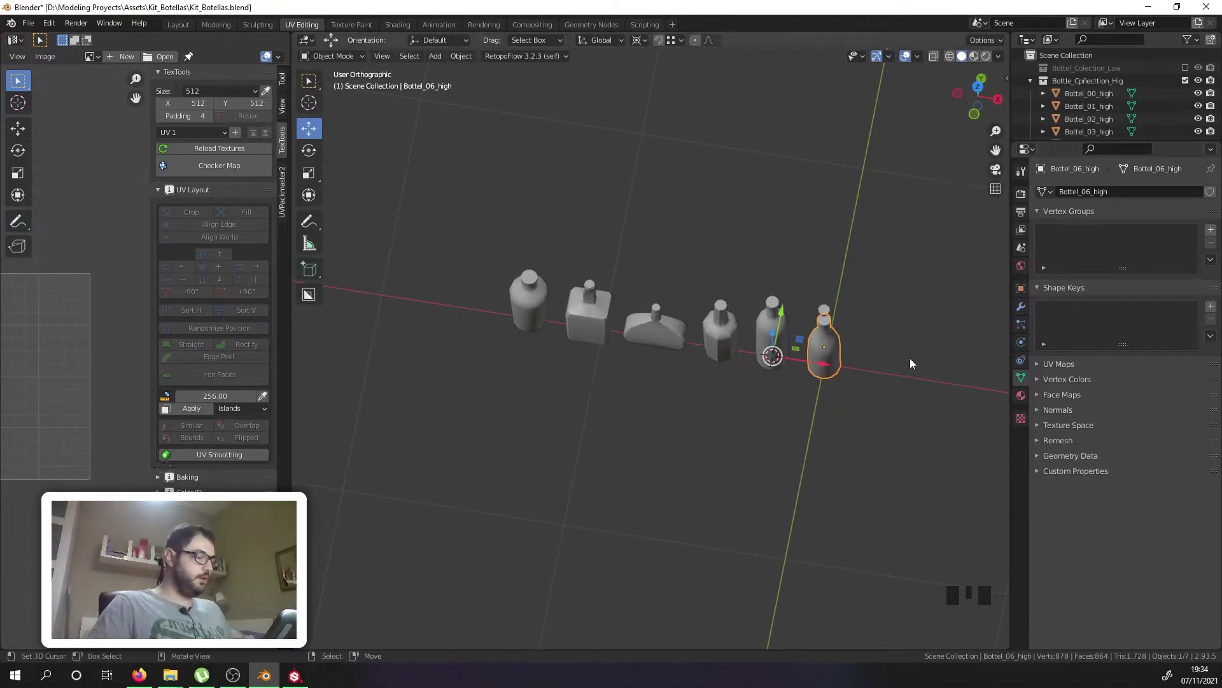
scroll(911, 363, up, 5)
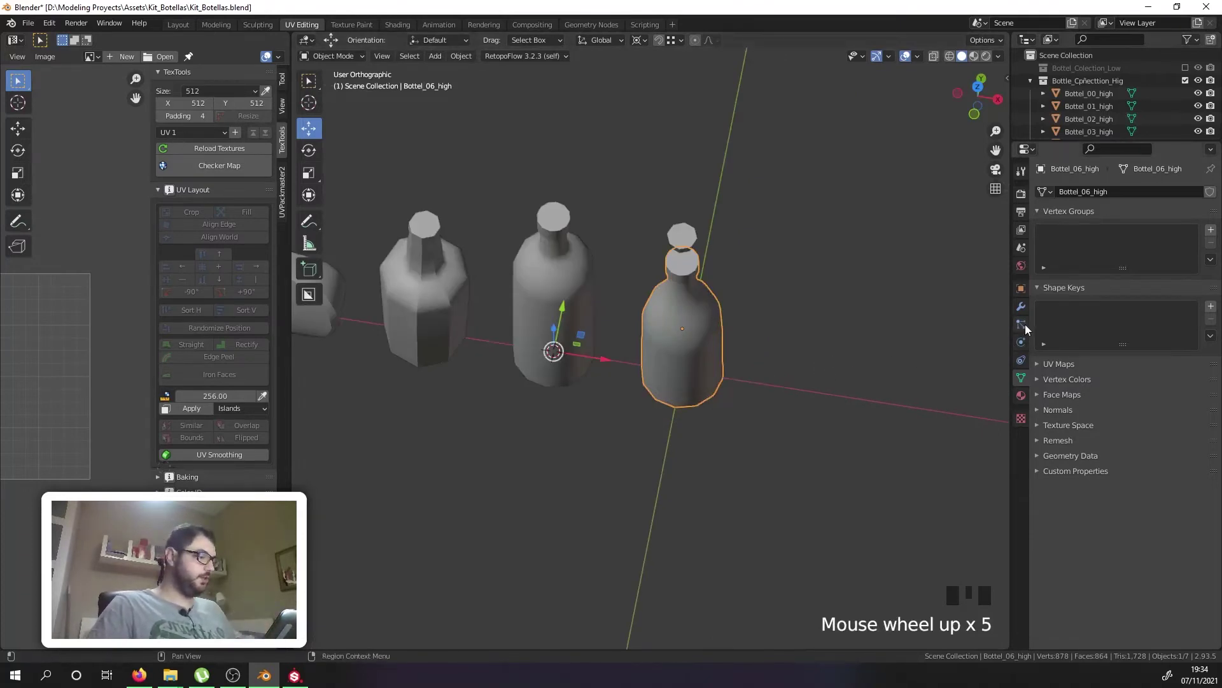
click(1022, 308)
click(1060, 192)
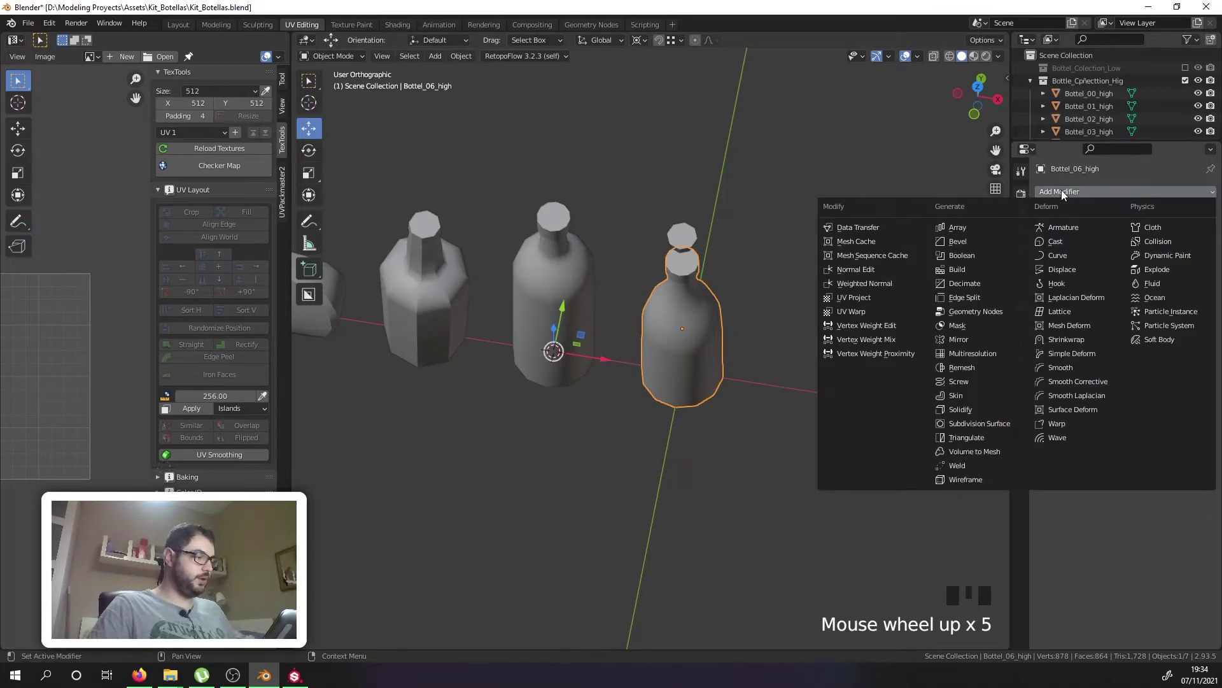
click(980, 423)
middle_drag(980, 426, 738, 302)
click(1197, 249)
middle_drag(942, 266, 815, 308)
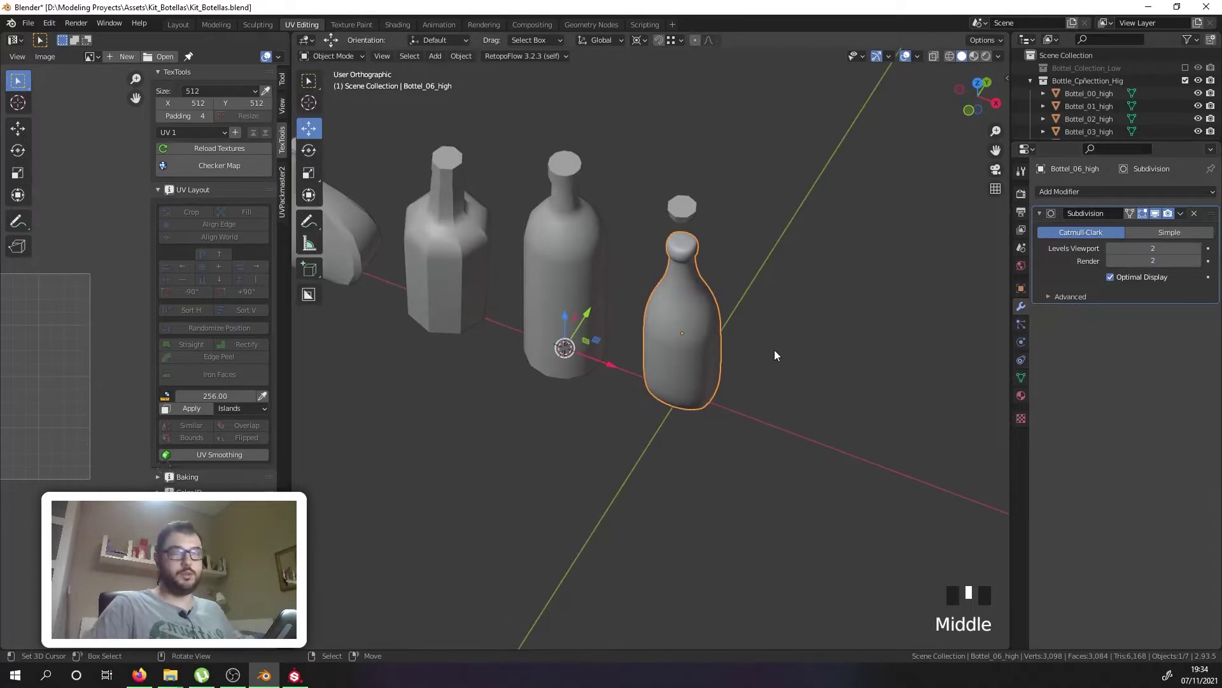
Step: Open the Bottel_06_high mesh in Edit Mode
key(Tab)
scroll(694, 381, up, 4)
middle_drag(739, 417, 727, 363)
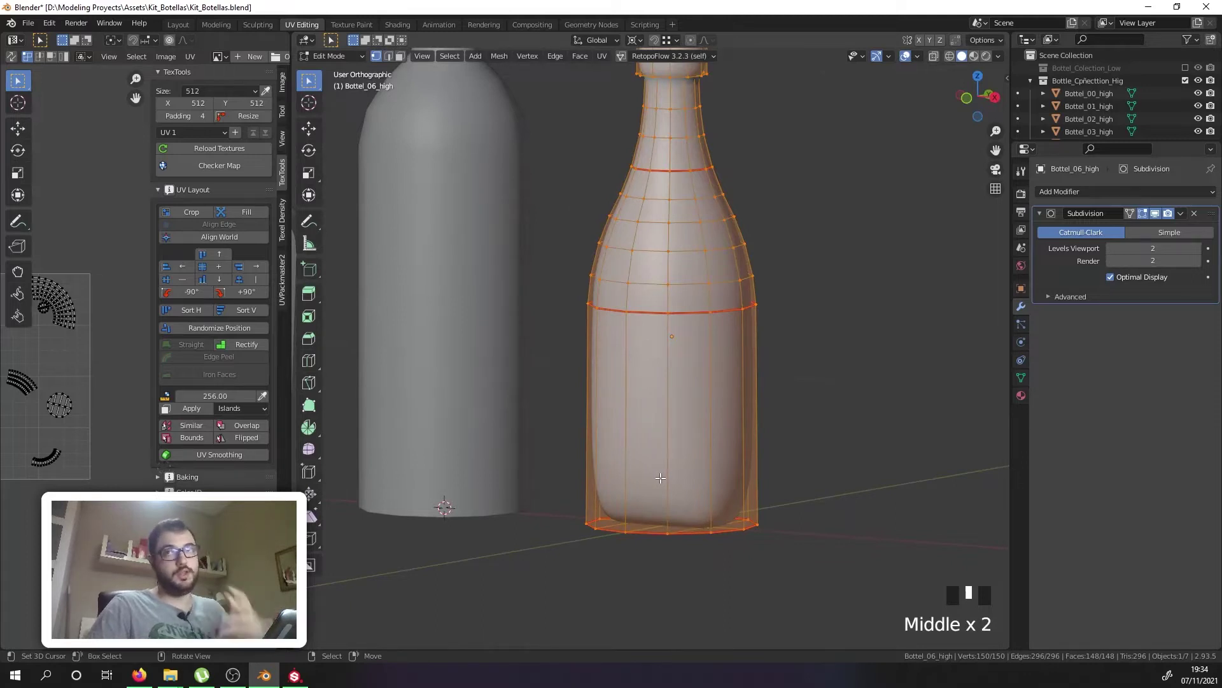
Step: Try a single centred loop cut around the lower body of Bottel_06_high
key(ctrl+r)
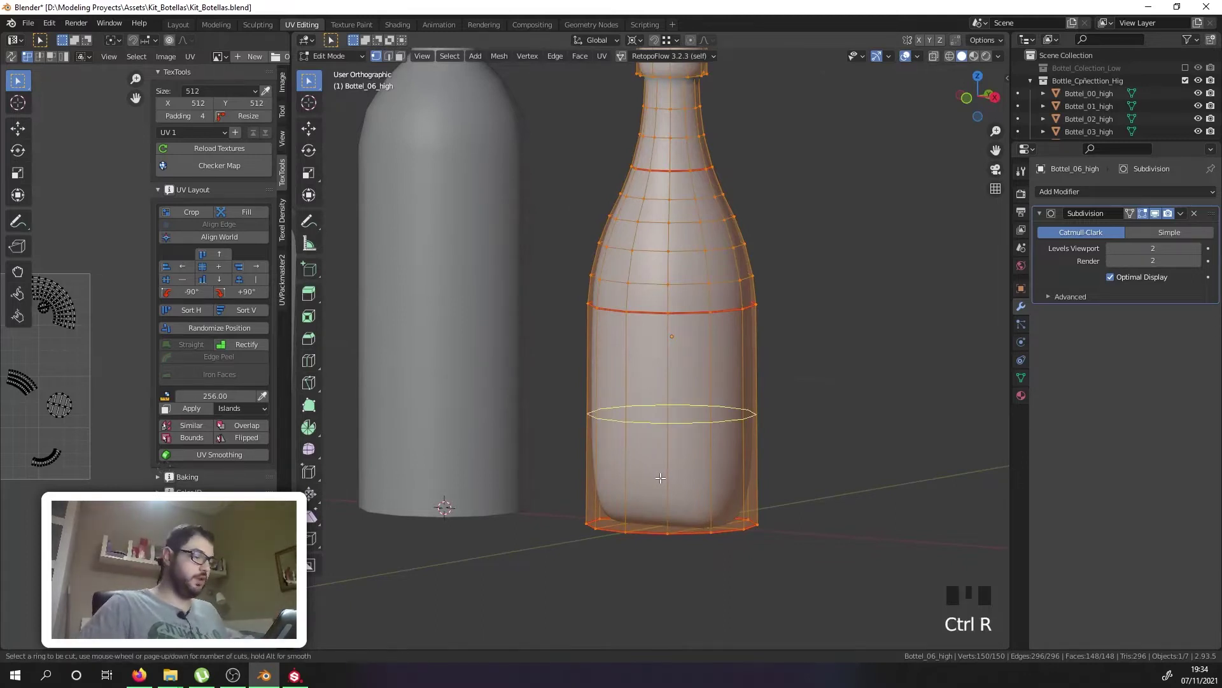
click(665, 476)
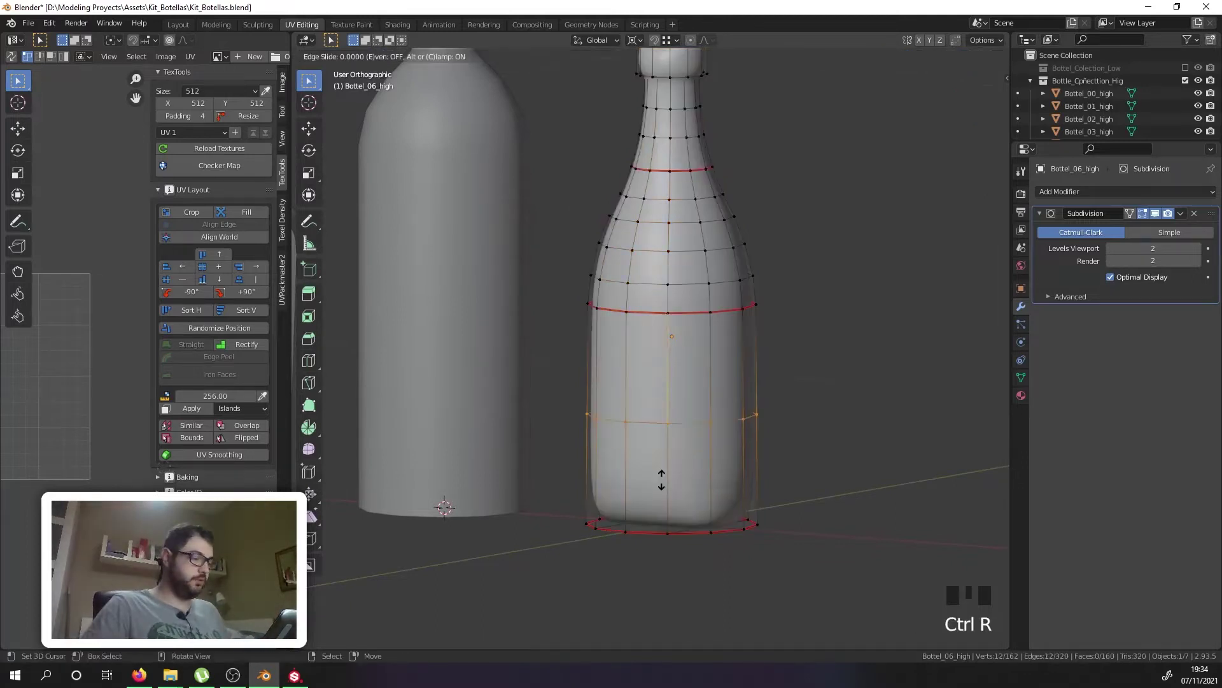
right_click(677, 583)
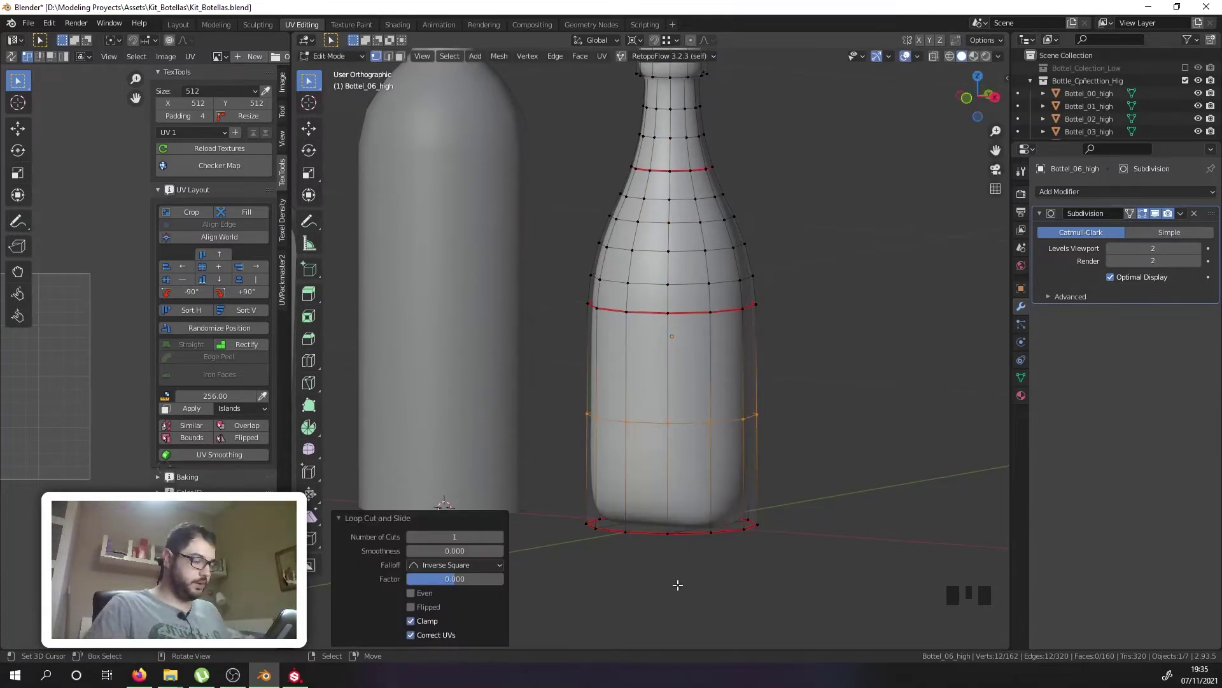
key(ctrl+z)
Step: Bevel the whole edge loop around the base of Bottel_06_high with 2 segments and a width of about 0.00475 m, and return to Object Mode
right_click(680, 530)
alt+shift+right_click(727, 532)
middle_drag(727, 532, 738, 490)
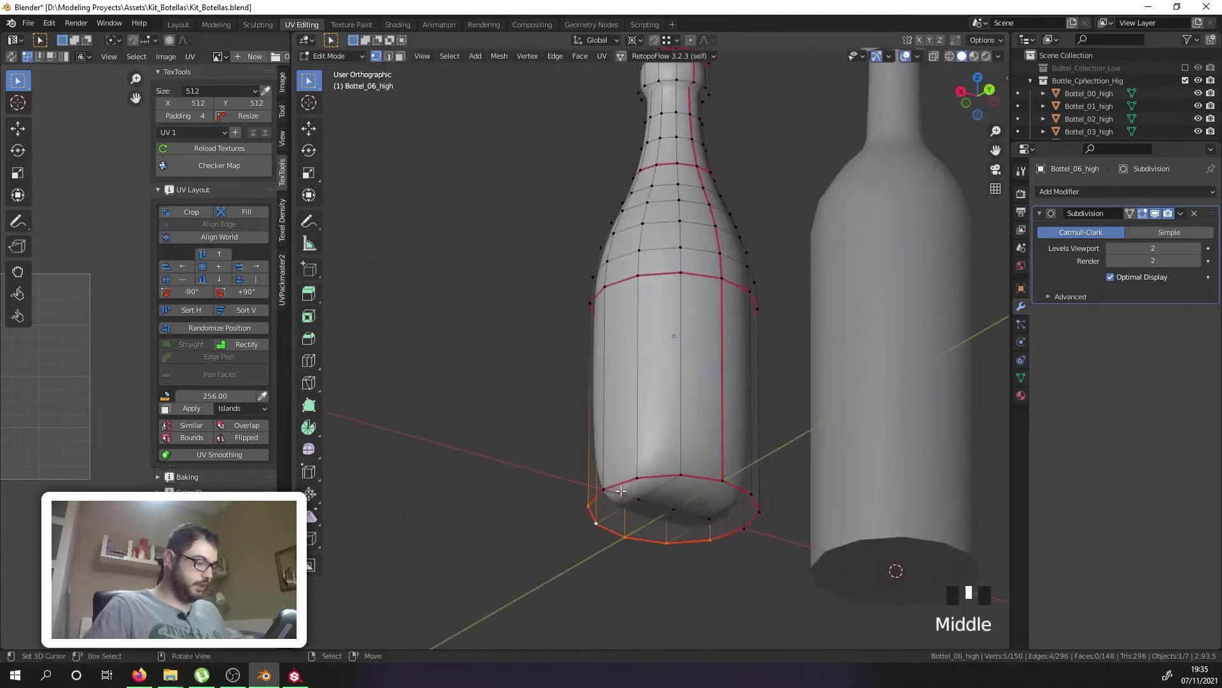
scroll(738, 489, up, 2)
alt+shift+right_click(738, 486)
shift+right_click(587, 485)
shift+right_click(759, 533)
key(ctrl+b)
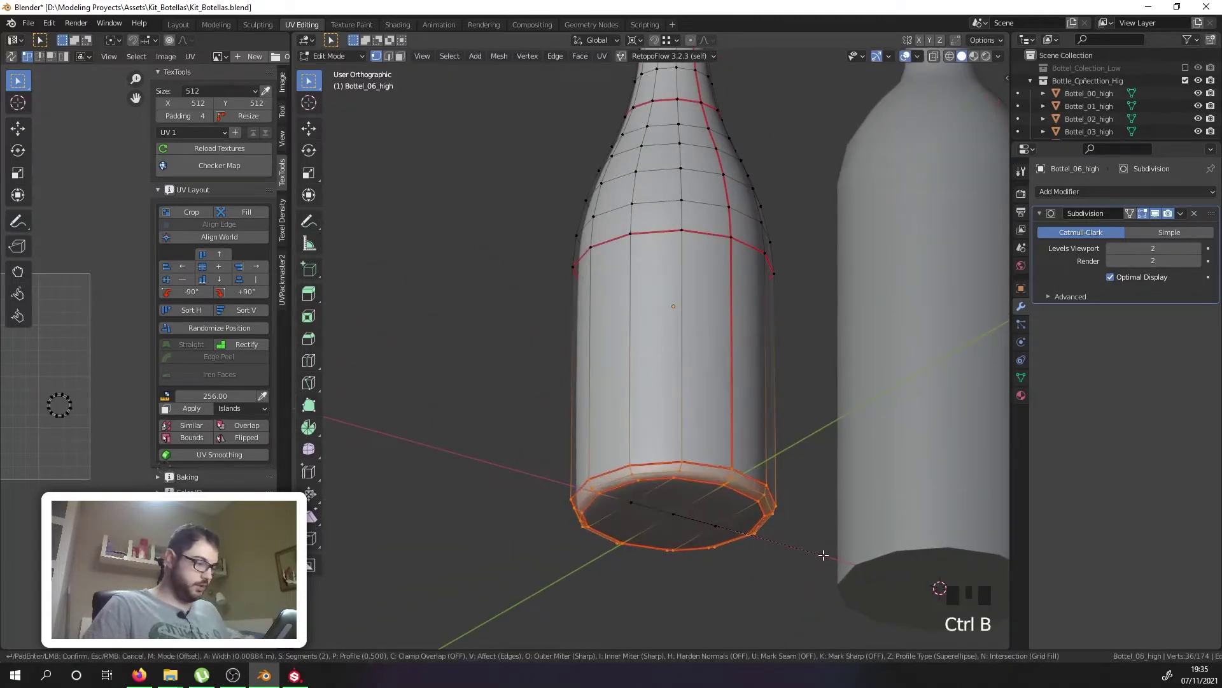
click(816, 553)
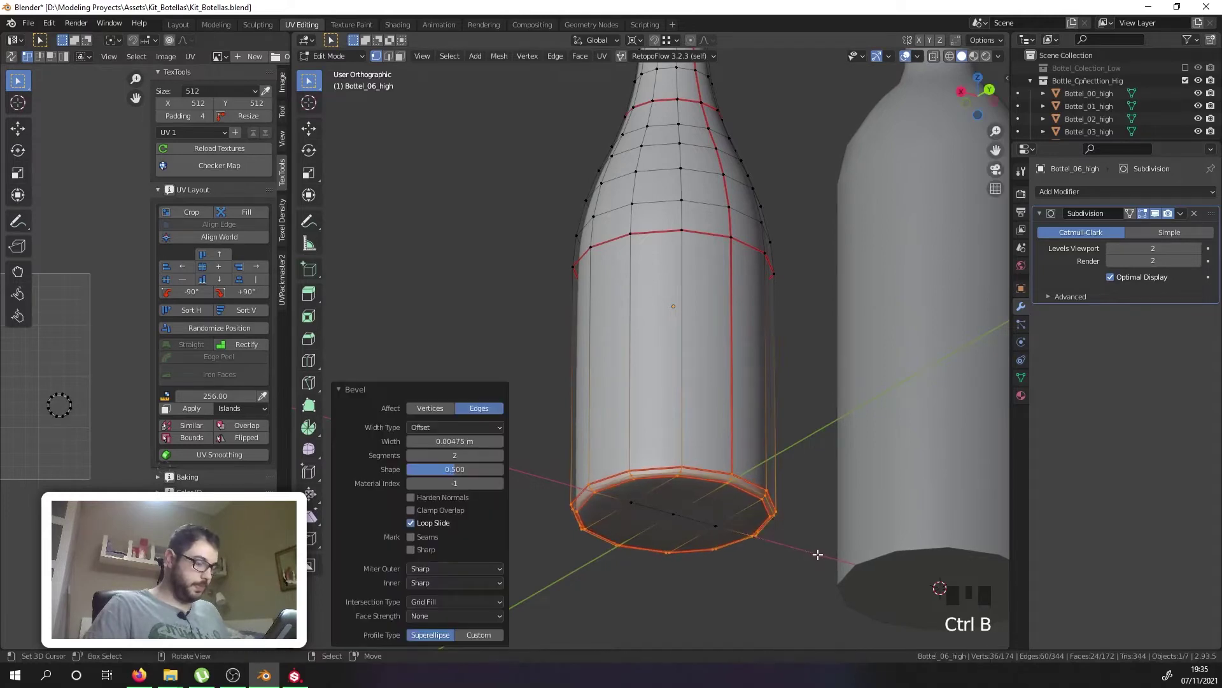
middle_drag(698, 423, 734, 469)
key(Tab)
middle_drag(644, 390, 772, 445)
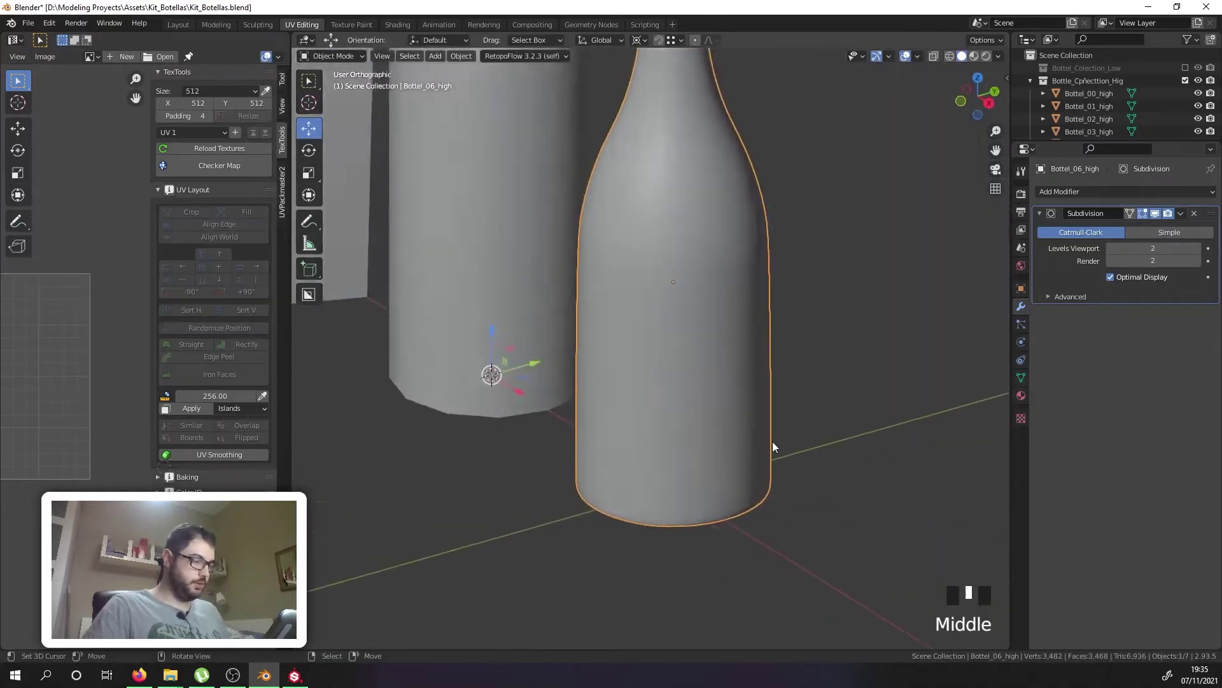
Step: Bevel the upper and lower outer edge loops of the lip on Bottel_06_high with 2 segments and a width of about 0.00169 m
scroll(738, 261, down, 4)
key(Tab)
scroll(726, 214, up, 9)
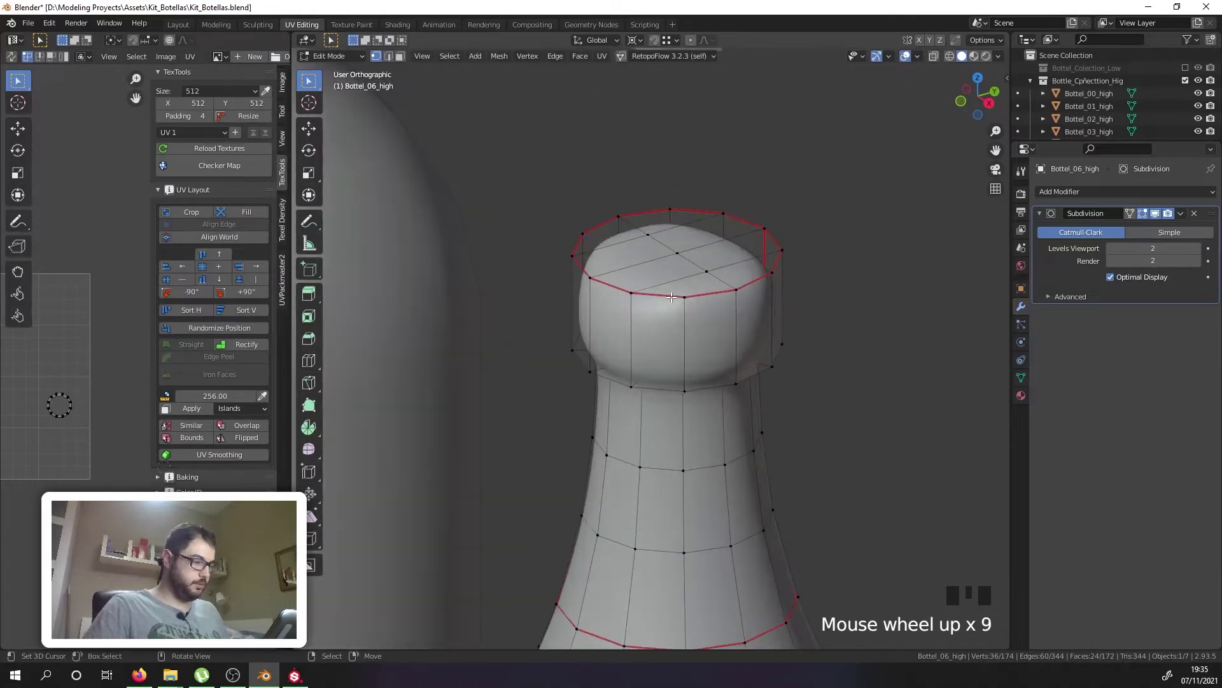
right_click(670, 297)
alt+shift+right_click(670, 297)
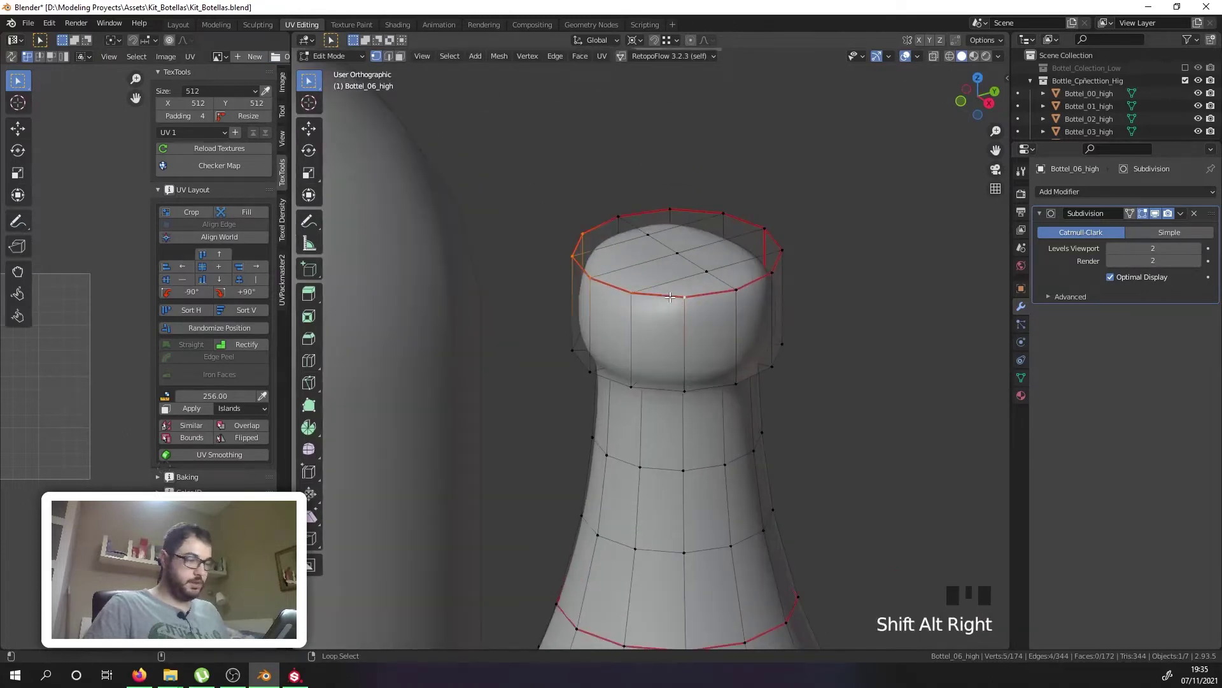
alt+shift+right_click(753, 282)
alt+shift+right_click(692, 217)
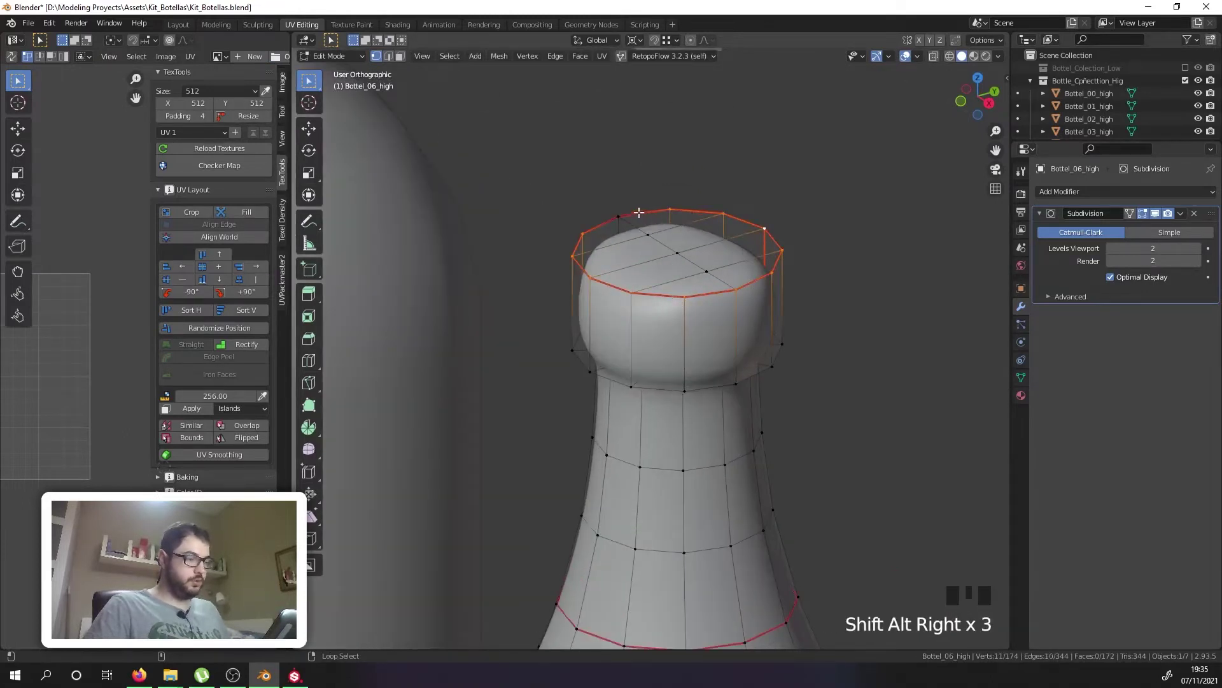
alt+shift+right_click(660, 383)
key(ctrl+z)
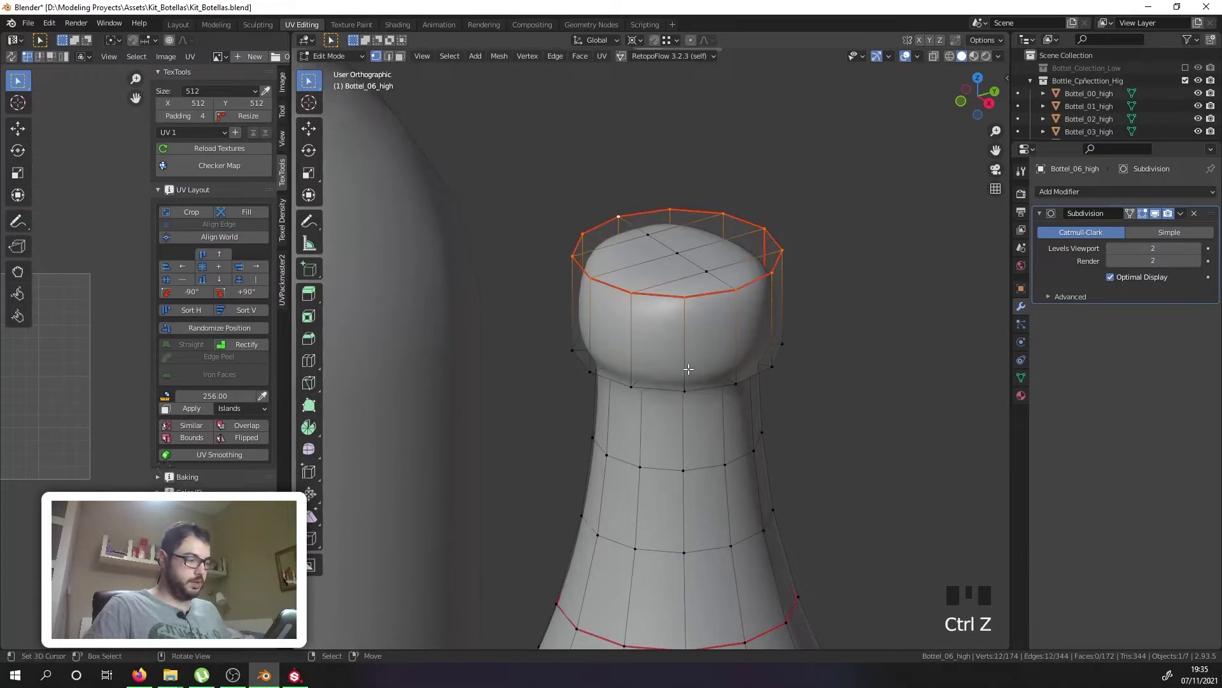
click(389, 56)
alt+shift+right_click(608, 379)
middle_drag(608, 379, 720, 386)
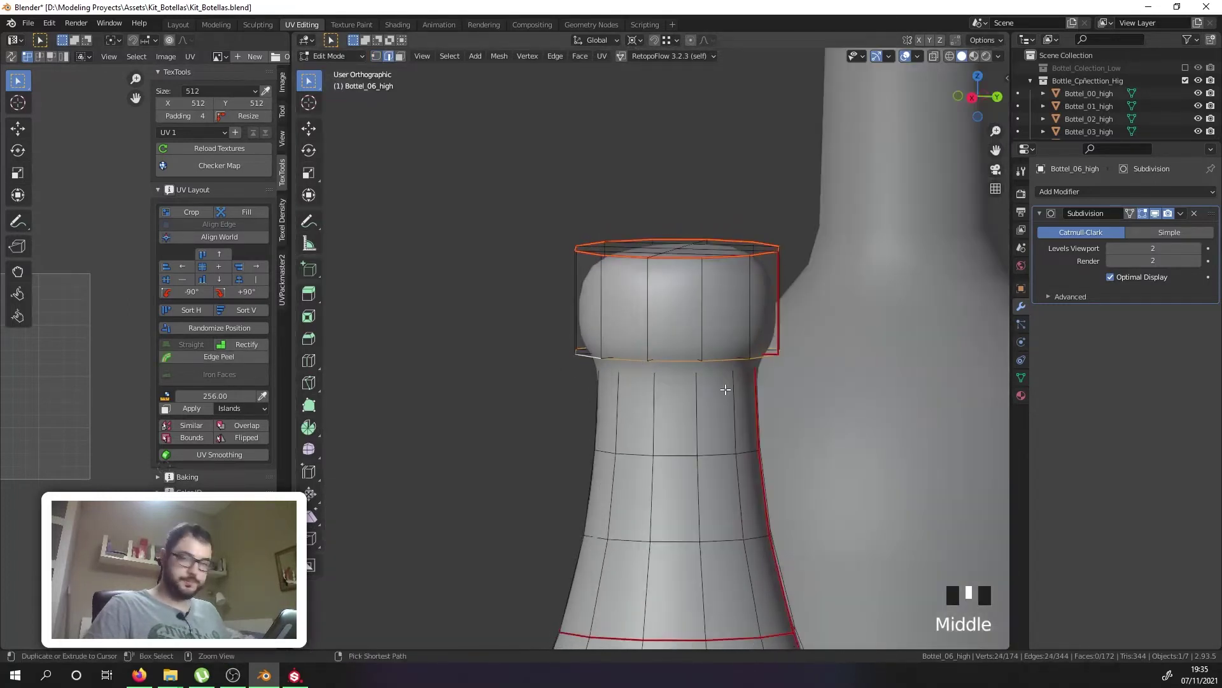
key(ctrl+b)
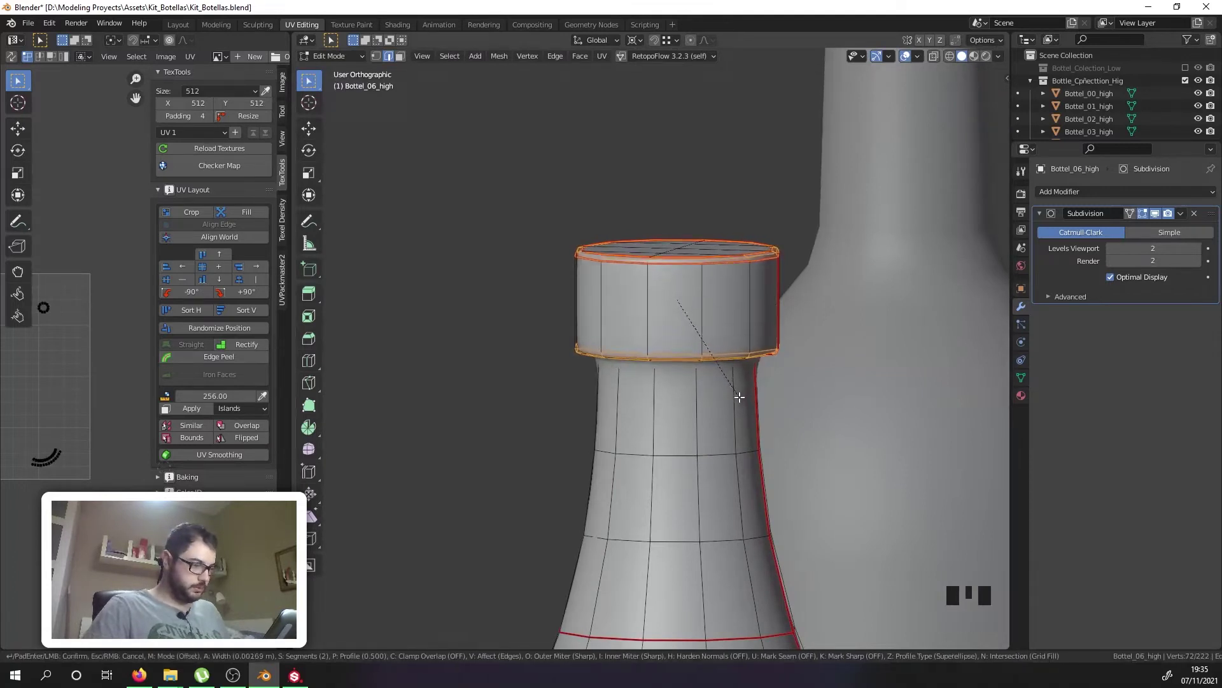
click(737, 395)
Step: Bevel the edge loop under the lip of Bottel_06_high, where it meets the neck, with 2 segments and a width of about 0.00115 m
middle_drag(736, 395, 608, 317)
scroll(608, 317, up, 3)
scroll(608, 317, up, 2)
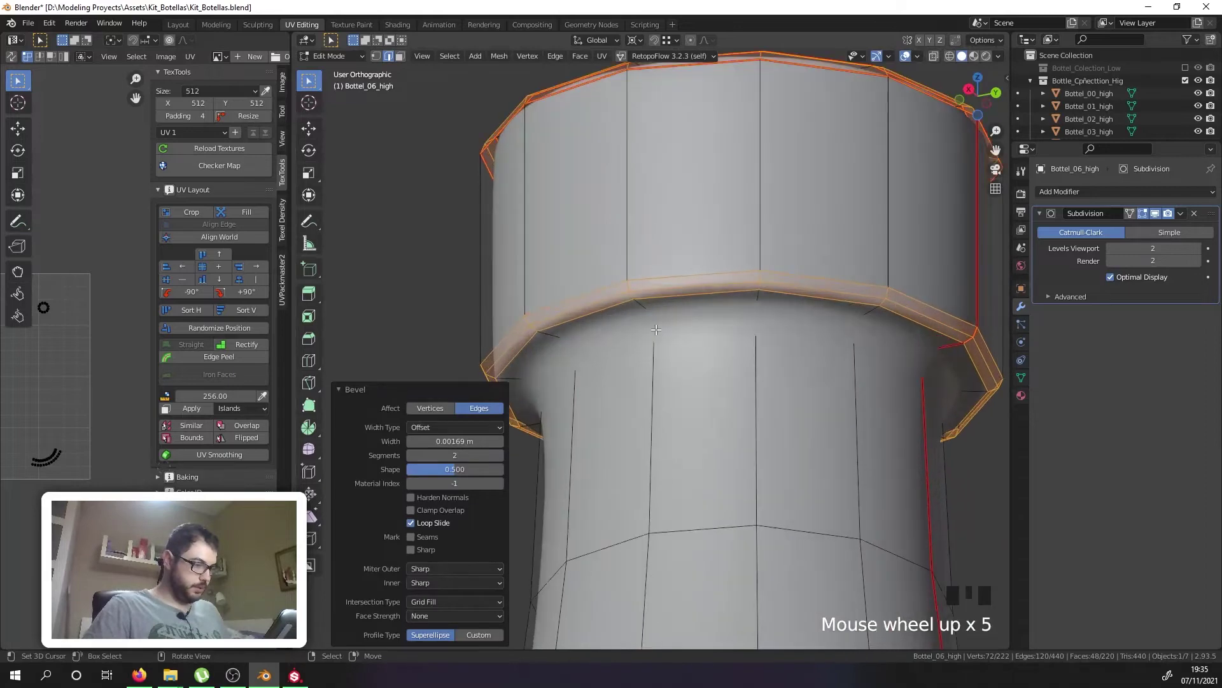
right_click(660, 323)
key(alt+z)
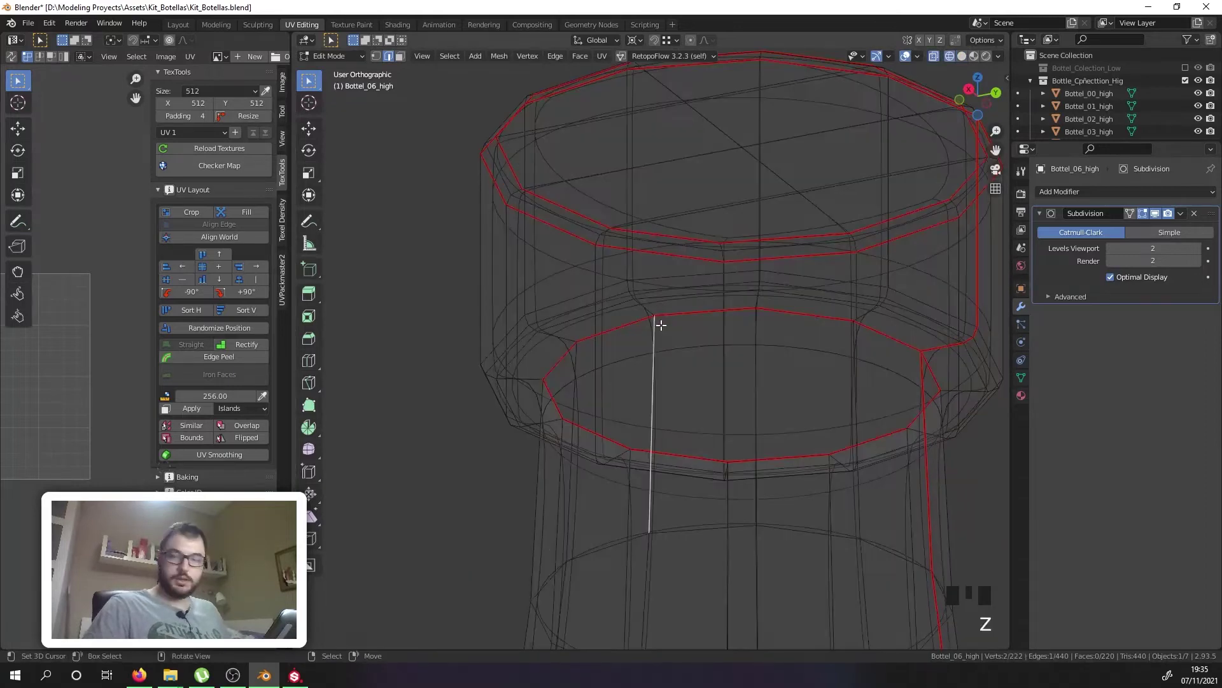
right_click(664, 315)
alt+shift+right_click(664, 315)
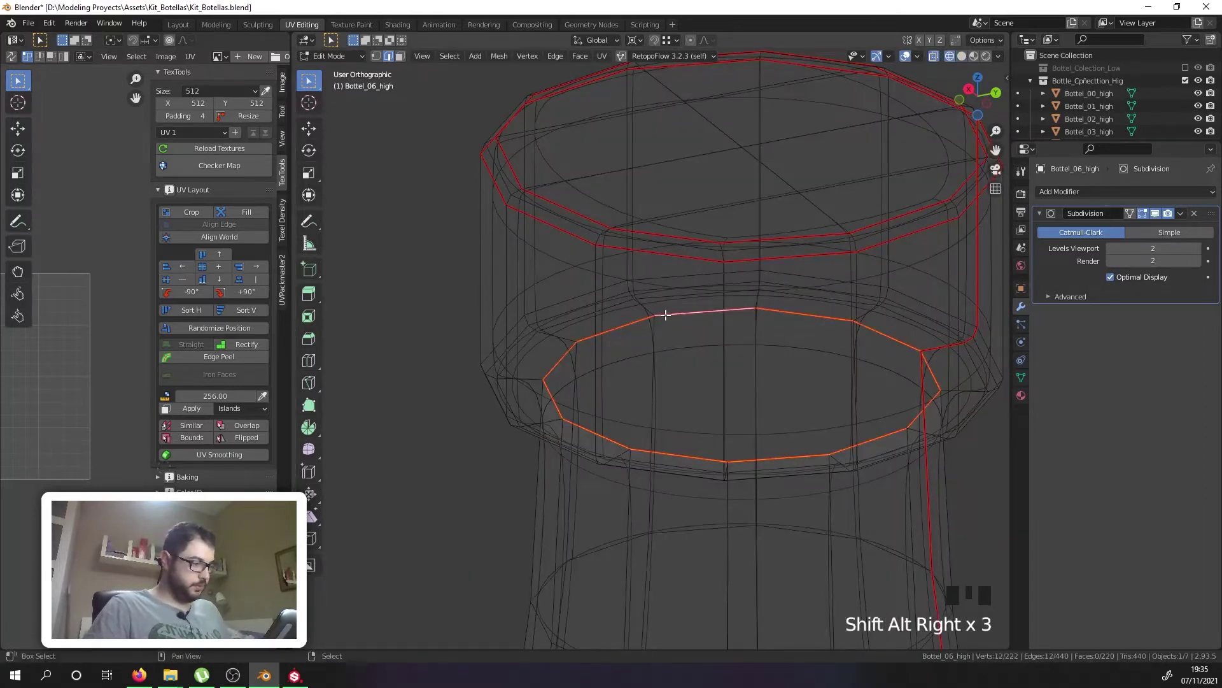
key(alt+z)
key(ctrl+b)
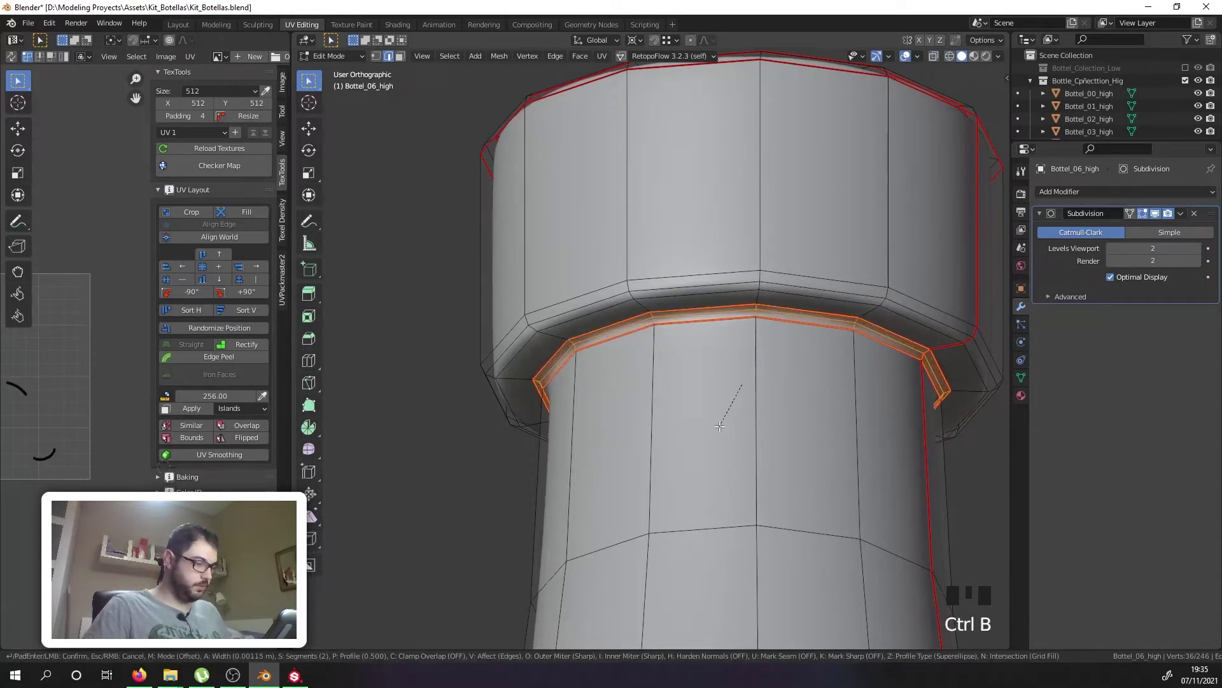
click(719, 425)
scroll(720, 425, down, 5)
key(Tab)
Step: Inspect the smoothed shape of Bottel_06_high from its lip down to its base
scroll(713, 411, down, 6)
middle_drag(718, 418, 731, 359)
scroll(780, 492, down, 5)
scroll(704, 431, up, 4)
key(Tab)
key(Tab)
middle_drag(679, 406, 682, 322)
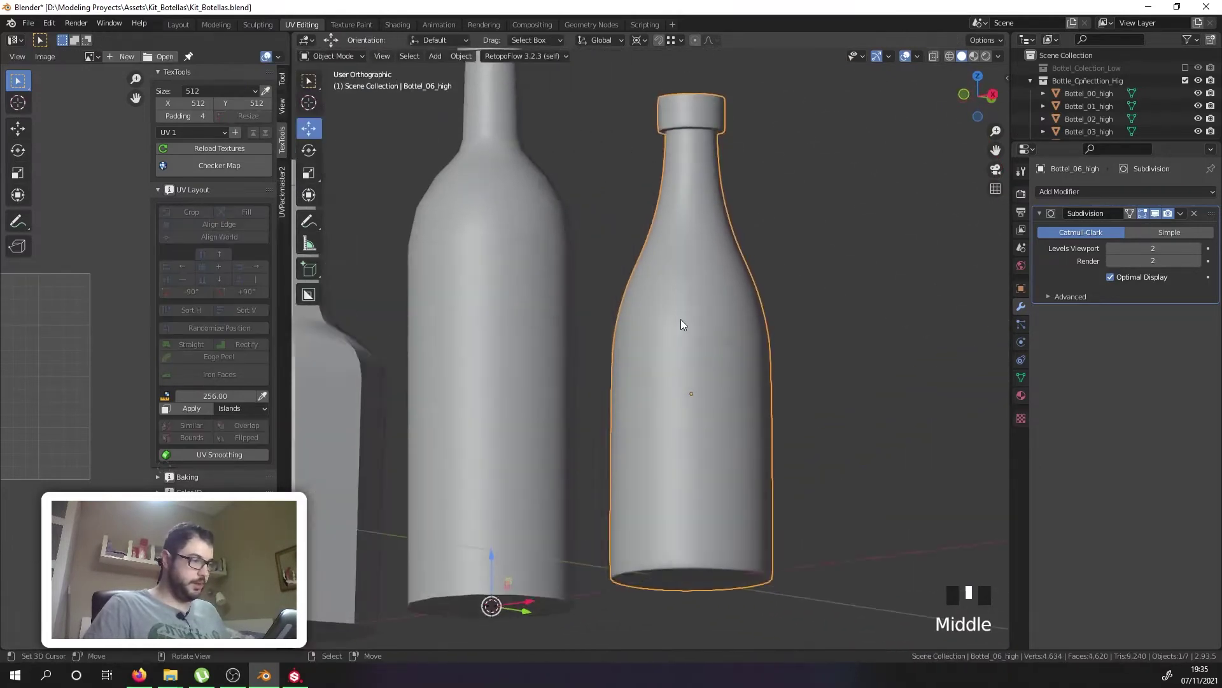
scroll(664, 153, down, 4)
Step: Add a Subdivision Surface modifier to the floating cap Bottel_00_high and set its viewport level to 2
right_click(682, 166)
middle_drag(682, 167, 720, 226)
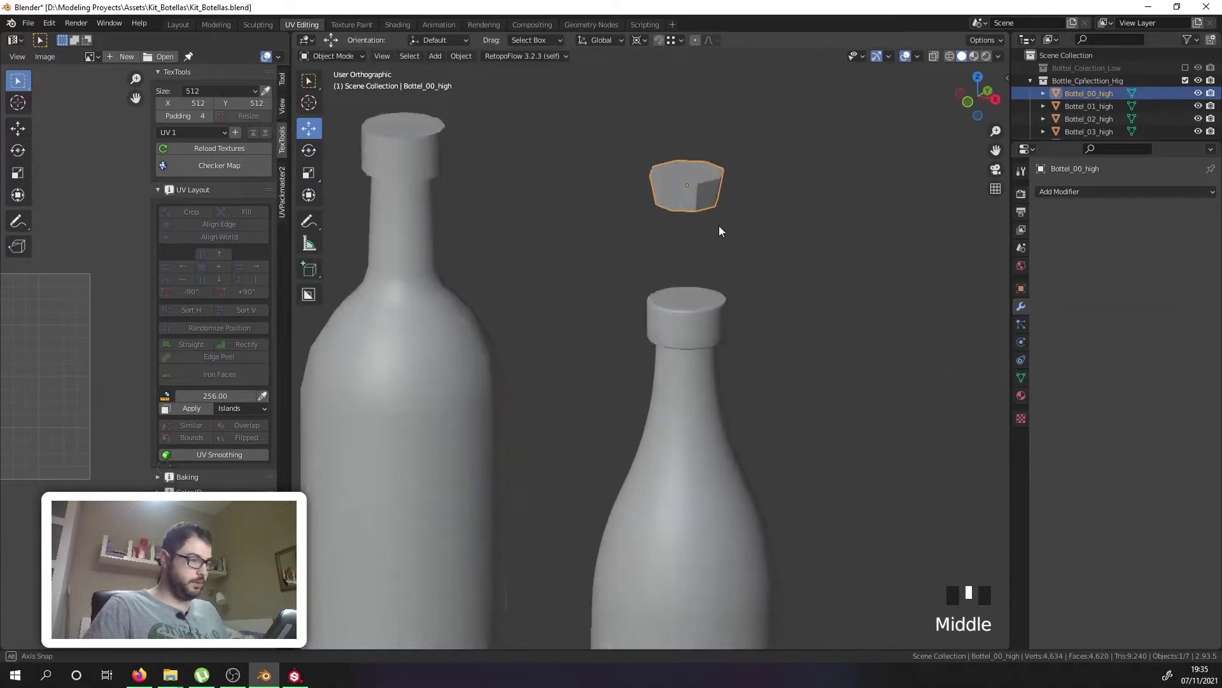
scroll(692, 179, up, 2)
click(1064, 190)
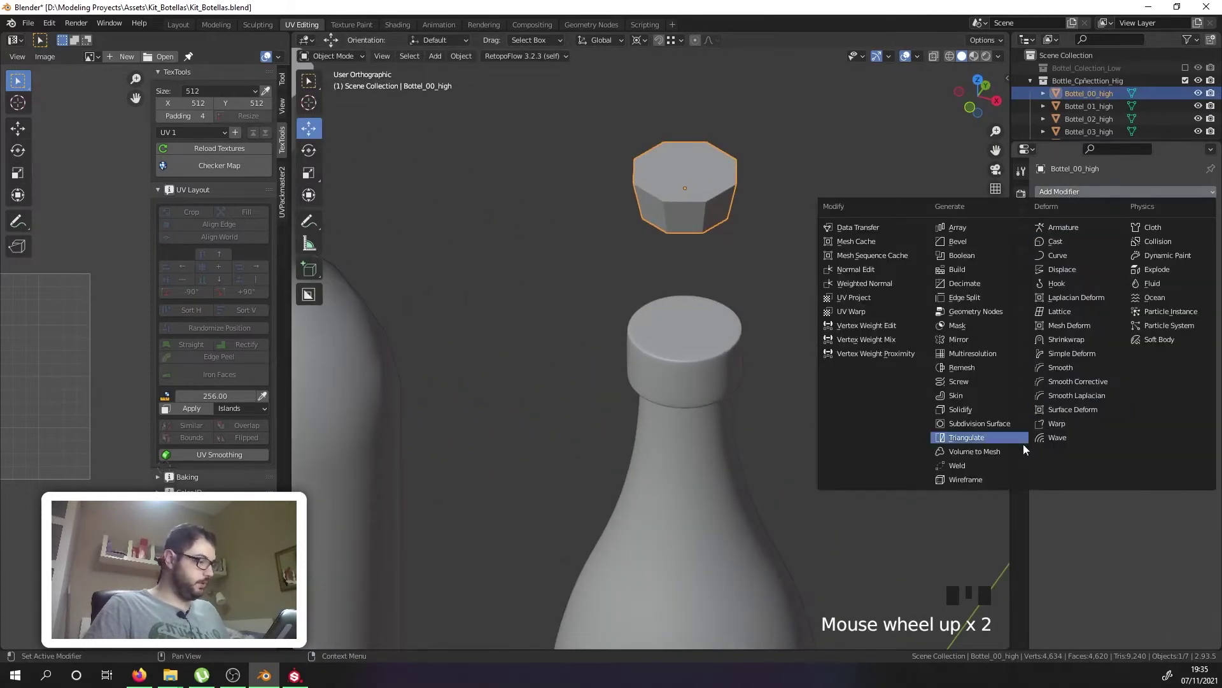
click(1007, 422)
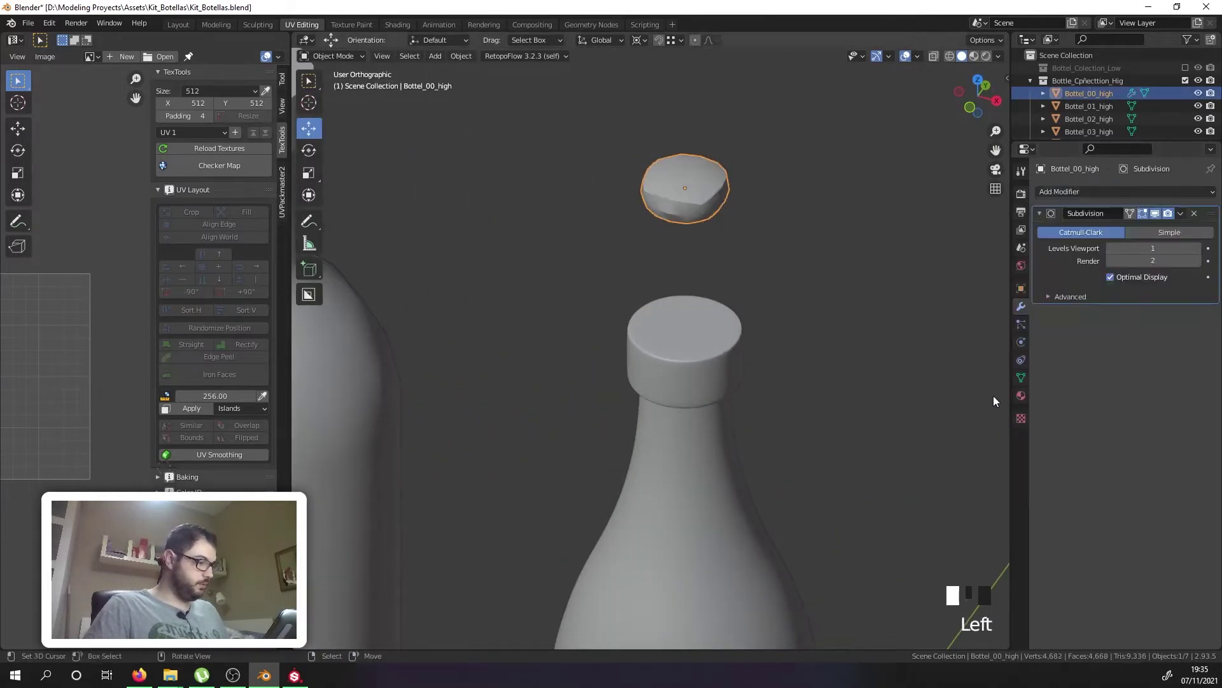
click(1197, 248)
Step: Bevel all edges of the Bottel_00_high cap with 2 segments and a width of about 0.0022 m, and return to Object Mode
key(Tab)
scroll(776, 264, up, 3)
key(a)
key(a)
key(a)
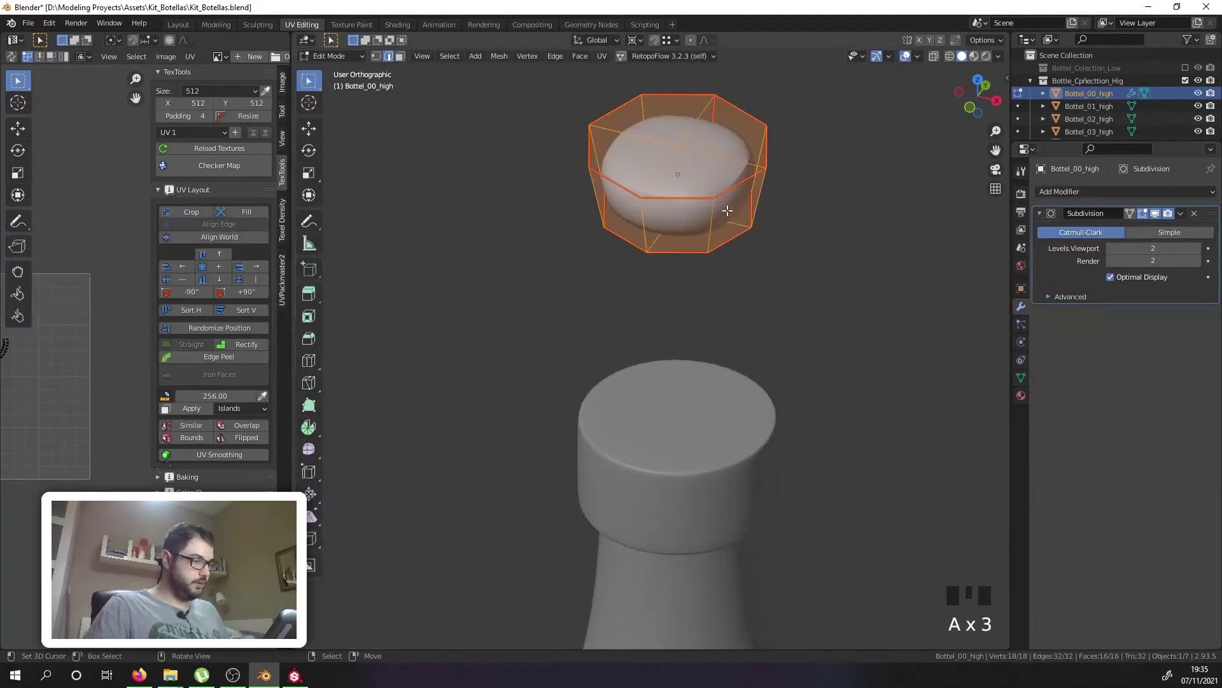
key(ctrl+b)
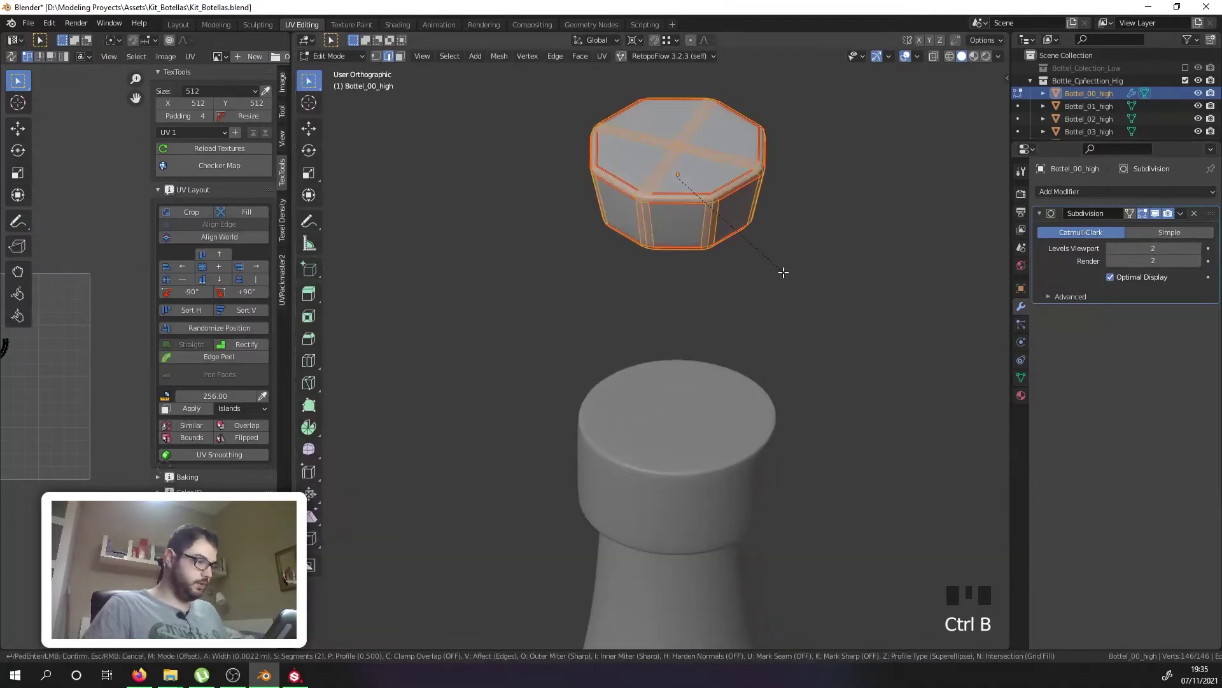
click(783, 272)
key(Tab)
middle_drag(754, 257, 680, 262)
scroll(633, 139, up, 1)
scroll(671, 189, down, 7)
scroll(673, 196, down, 6)
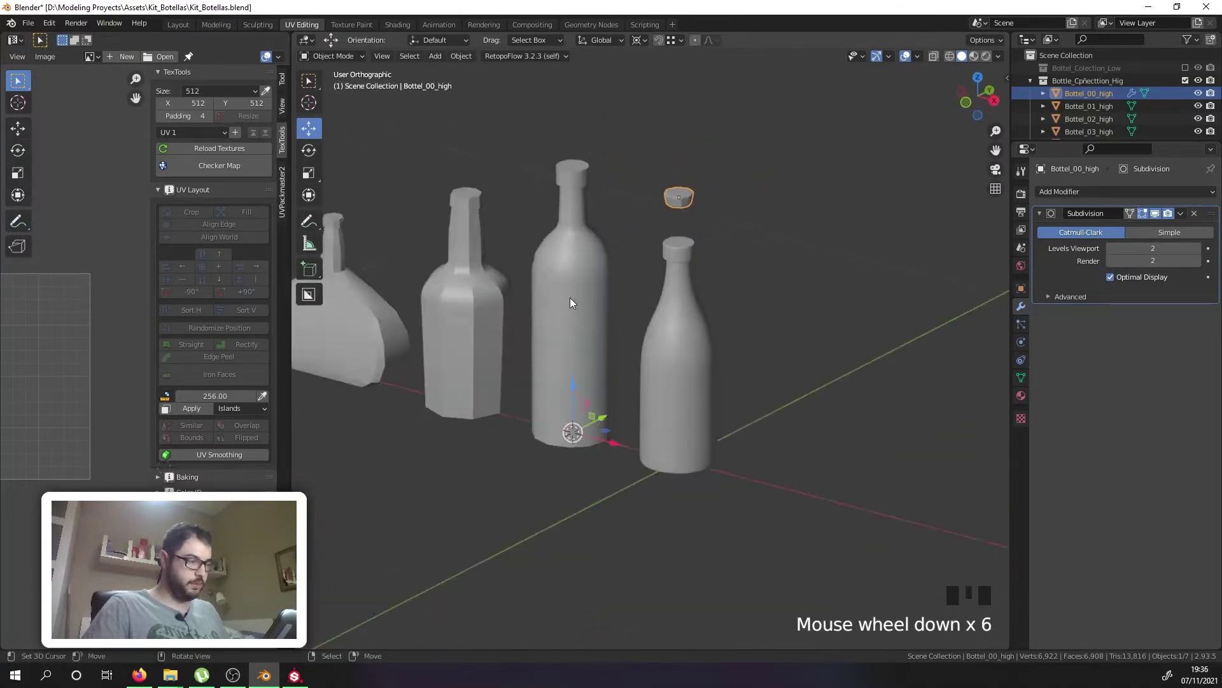
Step: Add a Subdivision Surface modifier to Bottel_05_high and set its viewport level to 2
right_click(583, 311)
key(Tab)
key(Tab)
key(Tab)
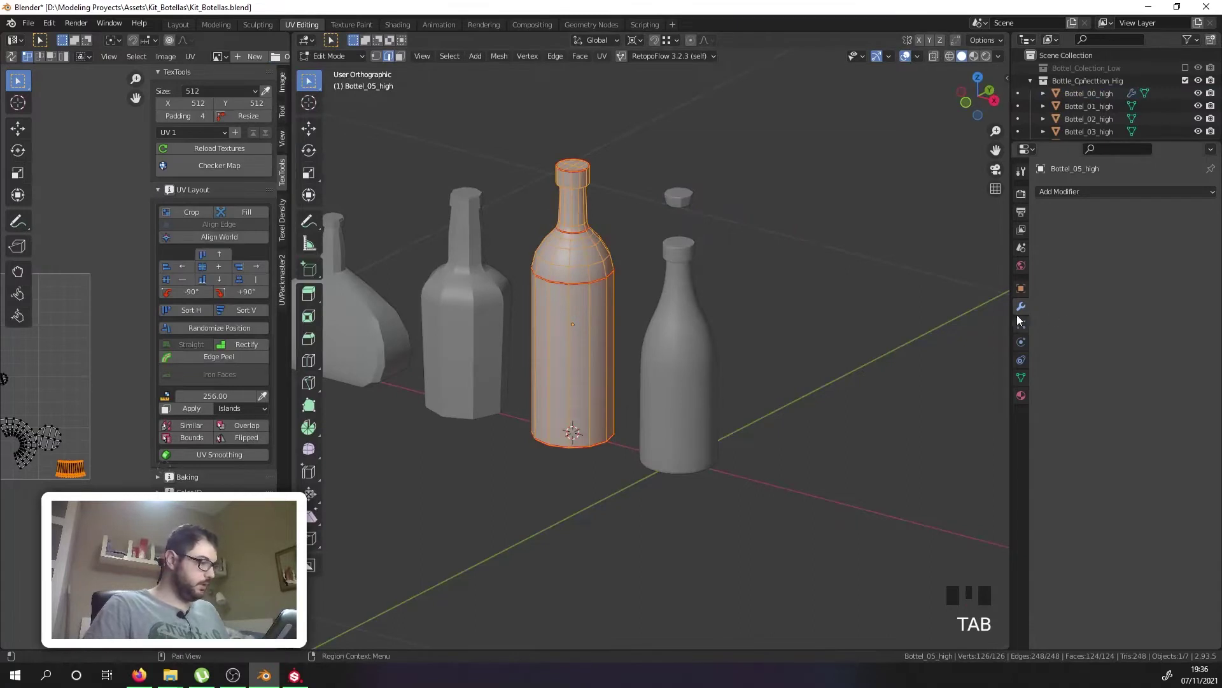
click(1061, 192)
click(1019, 418)
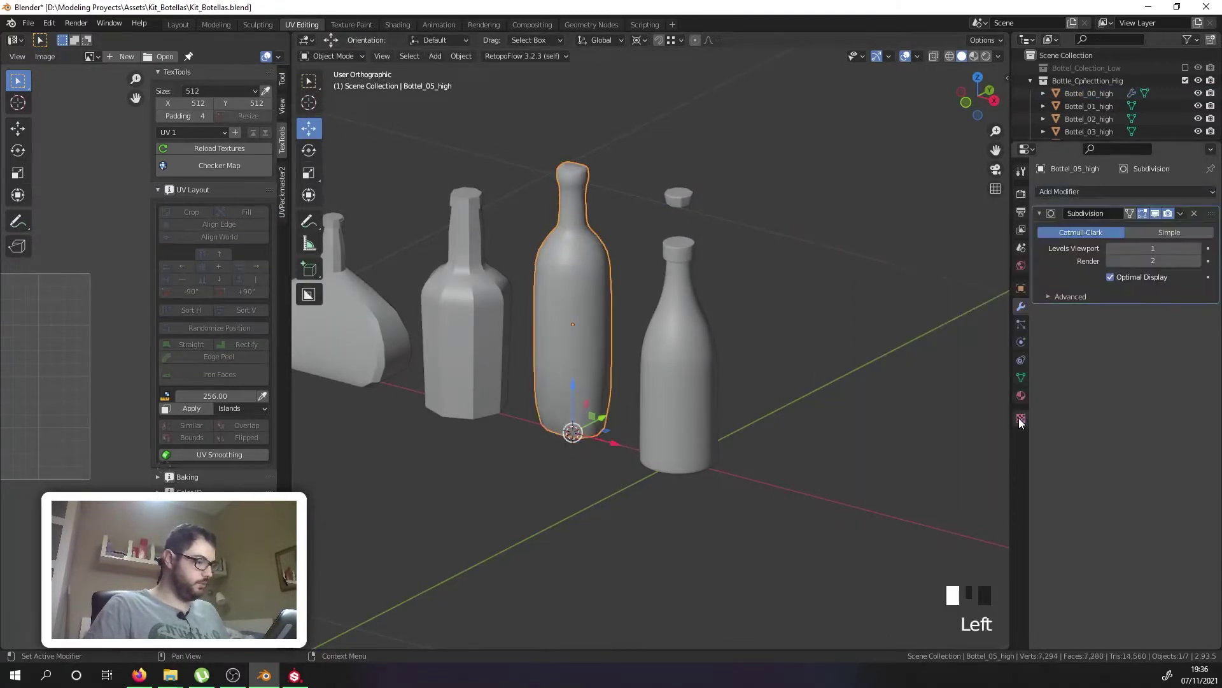
click(1197, 248)
Step: Bevel the whole edge loop around the base of Bottel_05_high with 2 segments and a width of about 0.00439 m
key(Tab)
scroll(561, 376, up, 4)
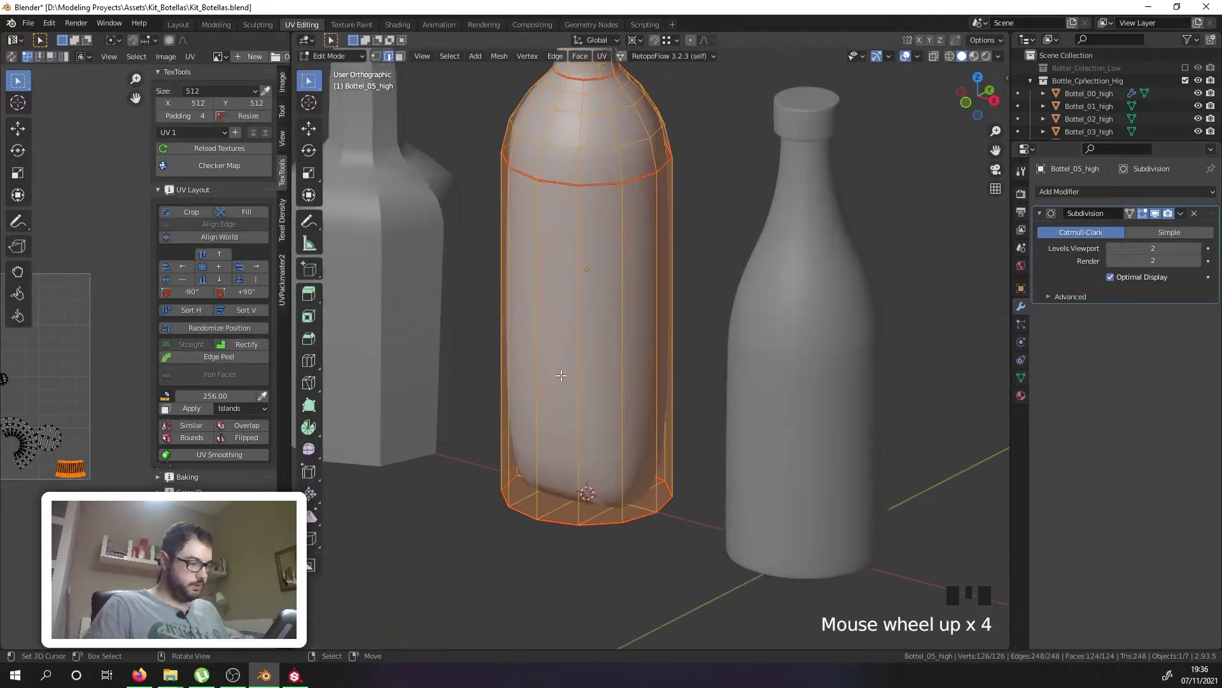
right_click(585, 521)
alt+shift+right_click(585, 521)
alt+shift+right_click(585, 521)
alt+shift+right_click(585, 521)
middle_drag(585, 521, 572, 415)
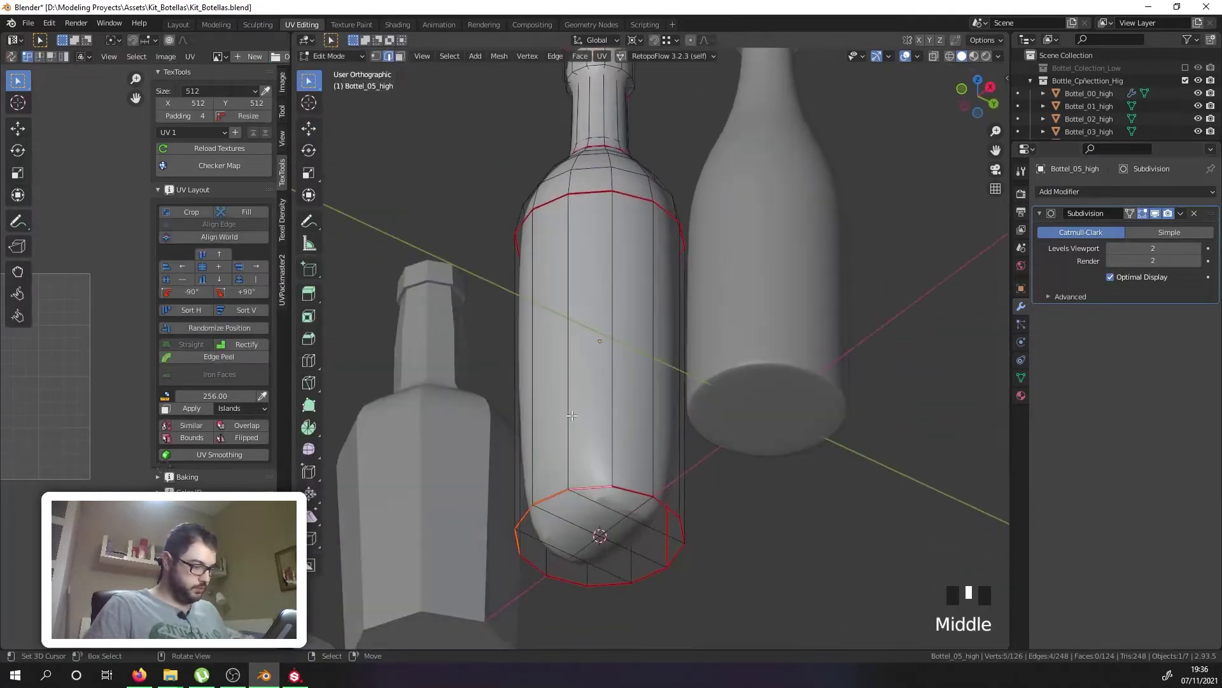
alt+shift+right_click(649, 505)
key(ctrl+z)
alt+shift+right_click(663, 512)
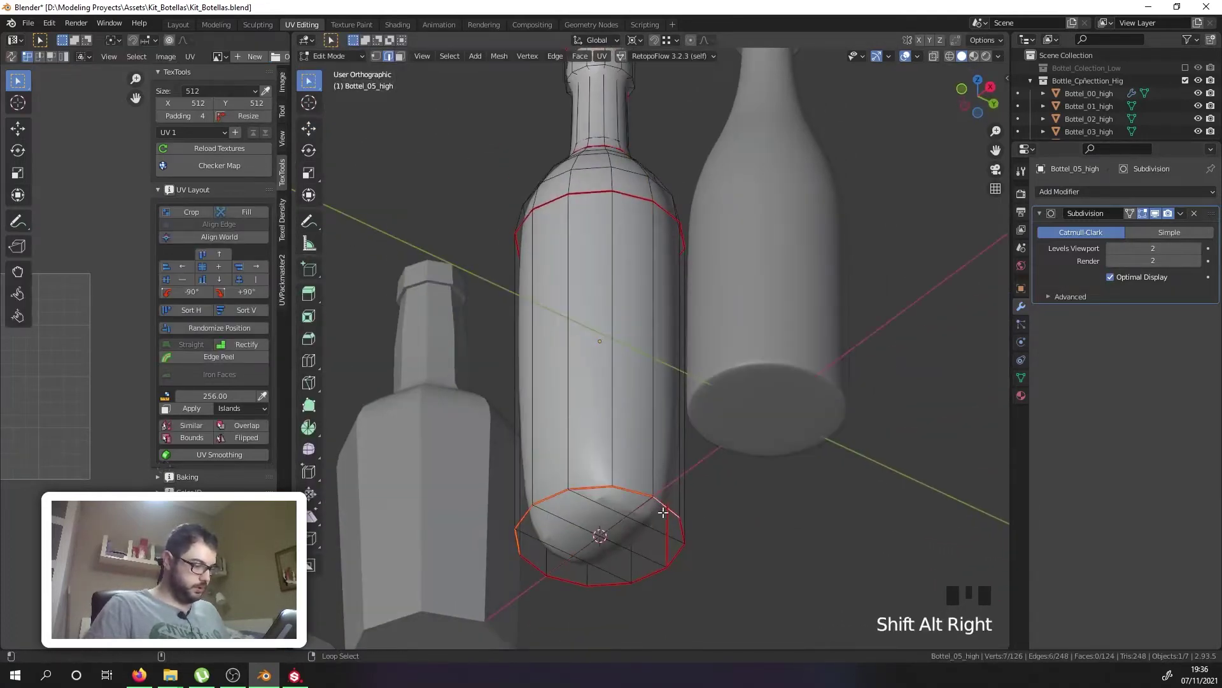
alt+shift+right_click(663, 568)
alt+shift+right_click(577, 584)
scroll(692, 570, up, 1)
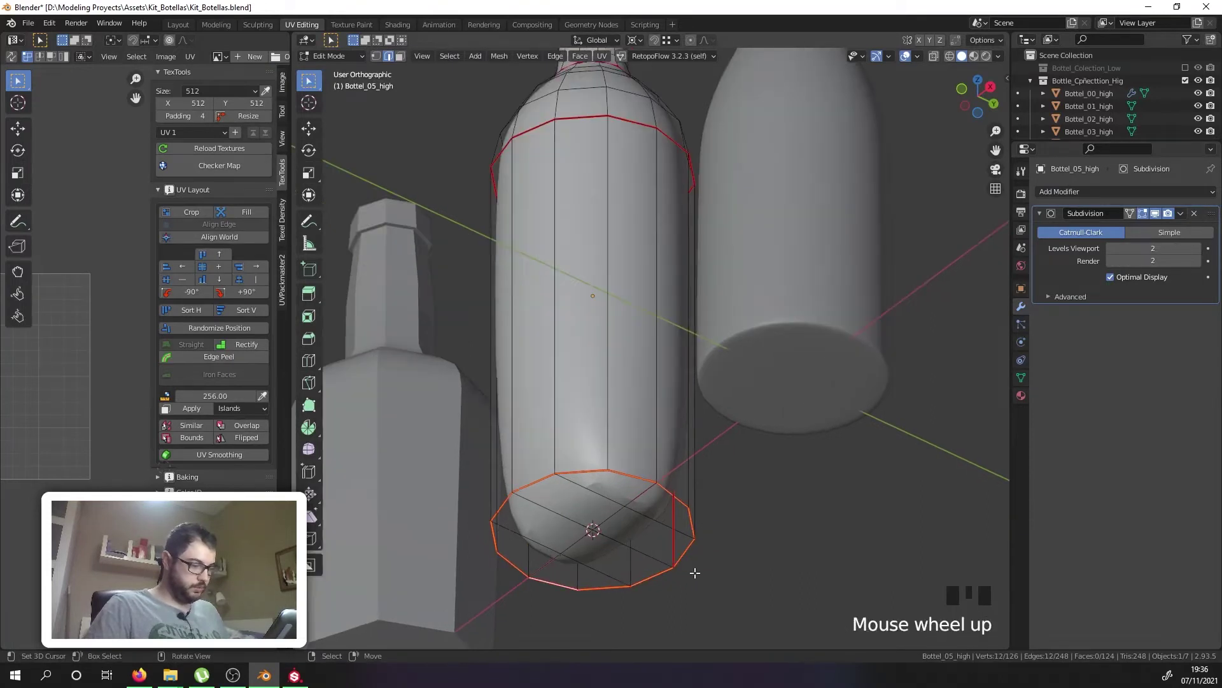
key(ctrl+b)
click(707, 580)
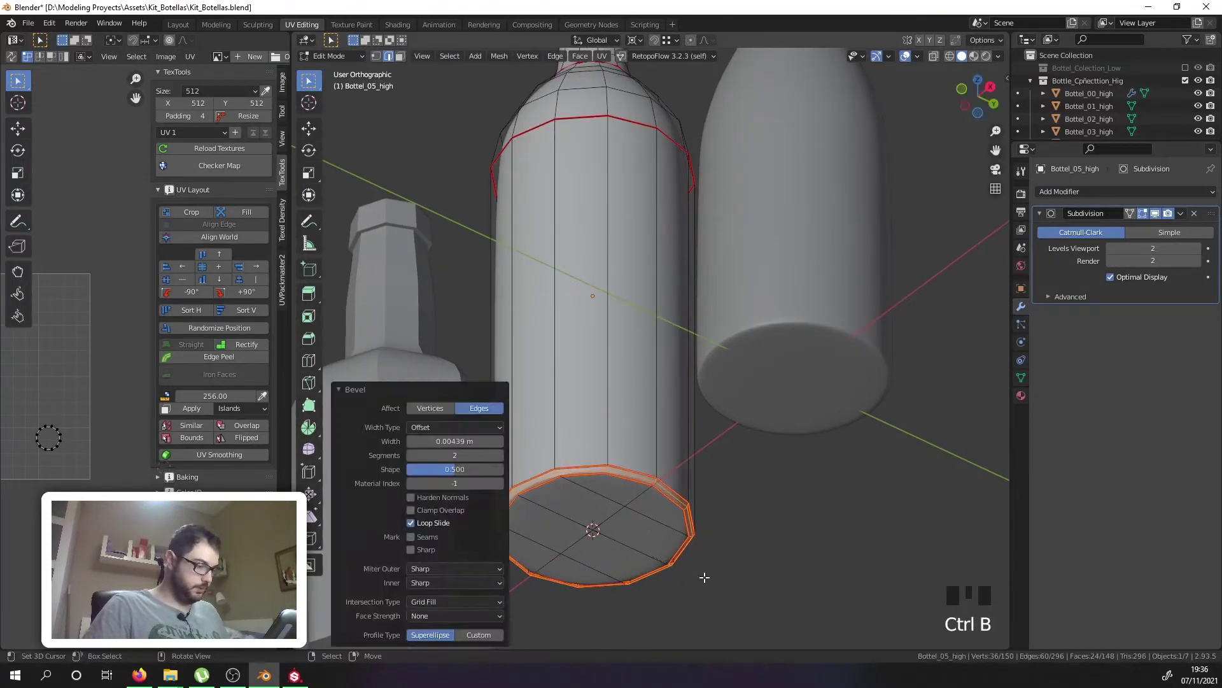
Step: Bevel the upper and lower outer edge loops of the lip on Bottel_05_high with 2 segments and a width of about 0.000965 m
scroll(703, 575, down, 3)
middle_drag(703, 576, 627, 325)
scroll(627, 325, up, 6)
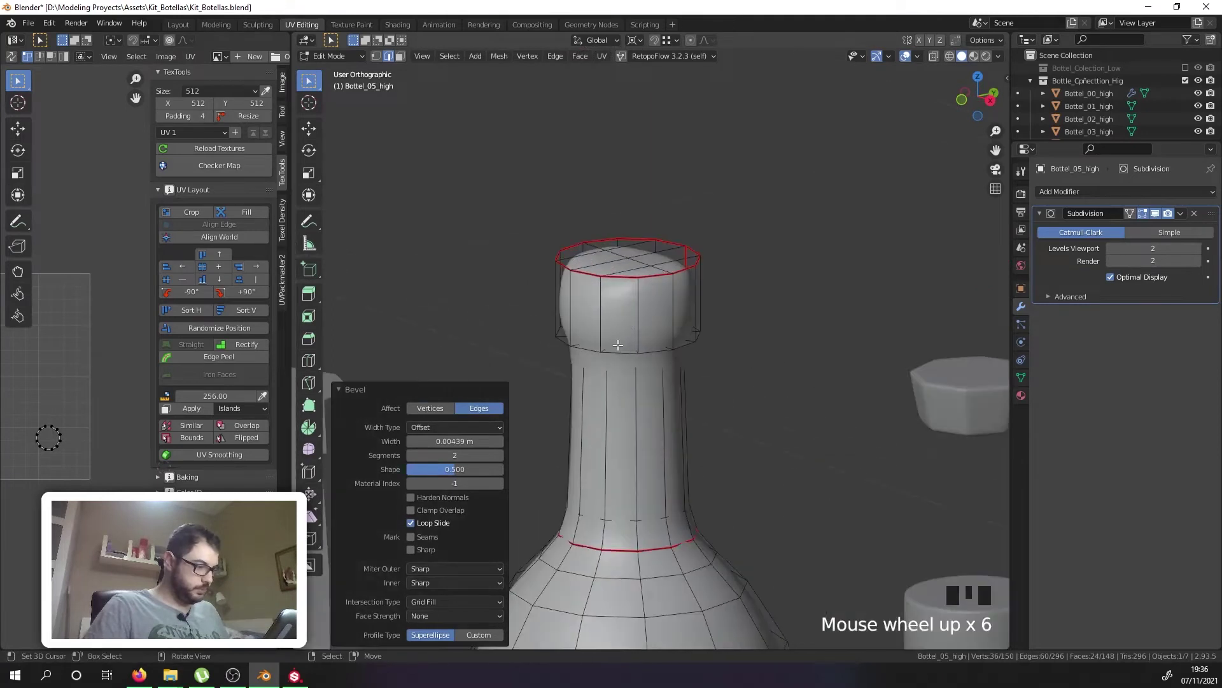
right_click(619, 346)
alt+shift+right_click(619, 346)
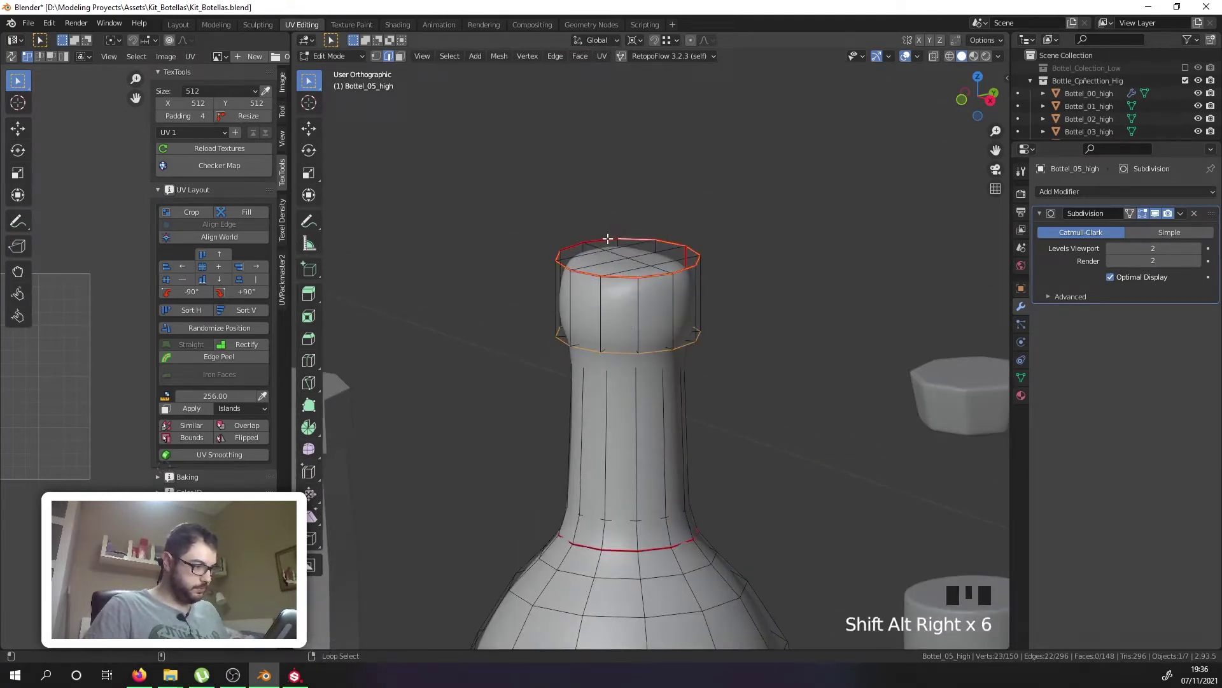
scroll(701, 254, up, 4)
middle_drag(685, 300, 655, 280)
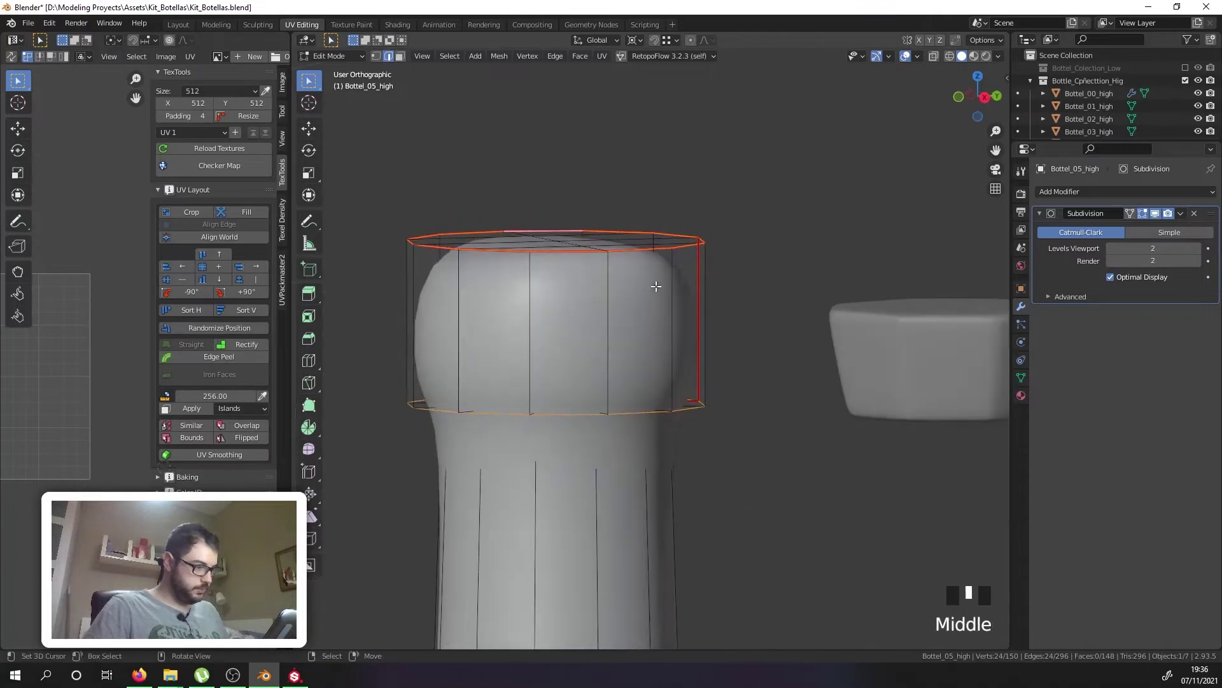
key(ctrl+b)
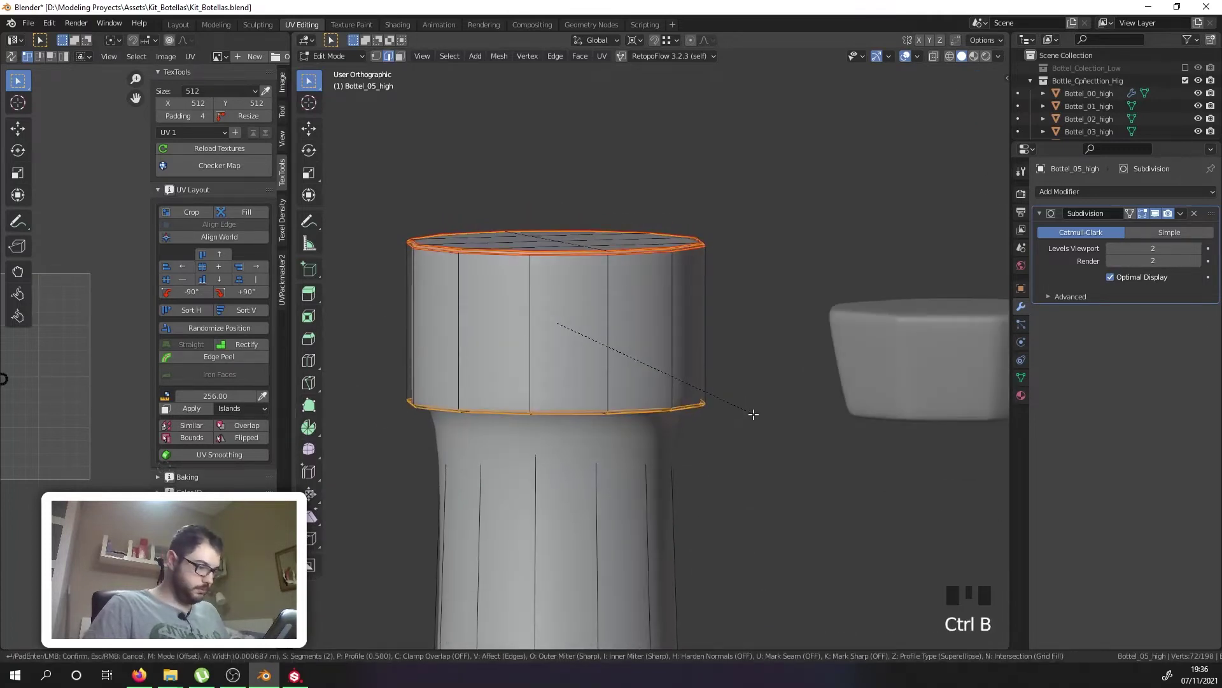
click(754, 415)
Step: Bevel the edge loop where the neck of Bottel_05_high meets the lip, using 2 segments and a width of about 0.0011 m
middle_drag(754, 415, 531, 364)
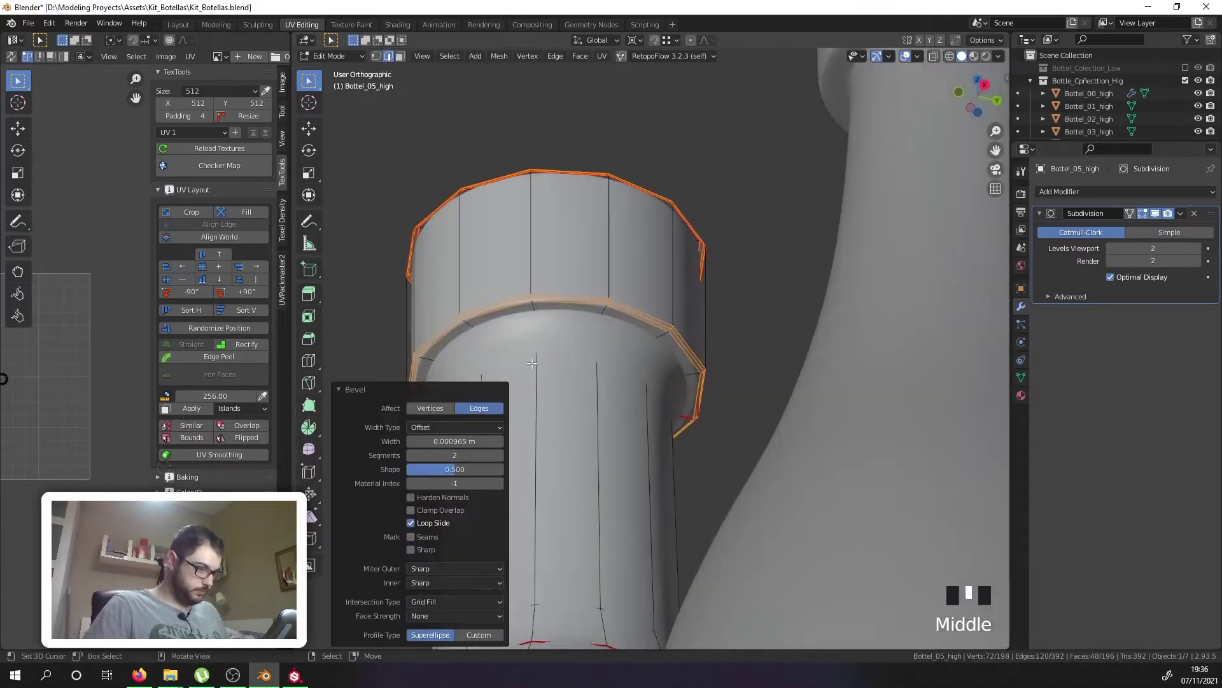
right_click(539, 332)
key(z)
scroll(520, 318, up, 3)
right_click(520, 316)
alt+shift+right_click(519, 318)
alt+shift+right_click(519, 319)
alt+shift+right_click(519, 318)
key(z)
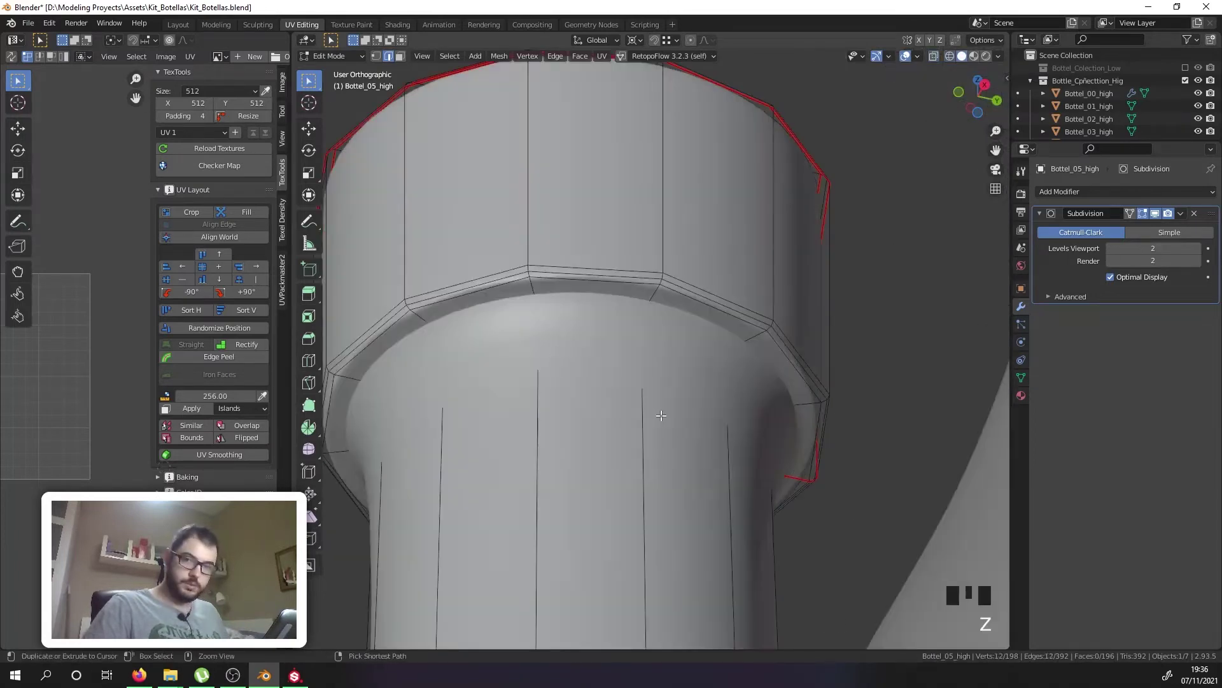
key(ctrl+b)
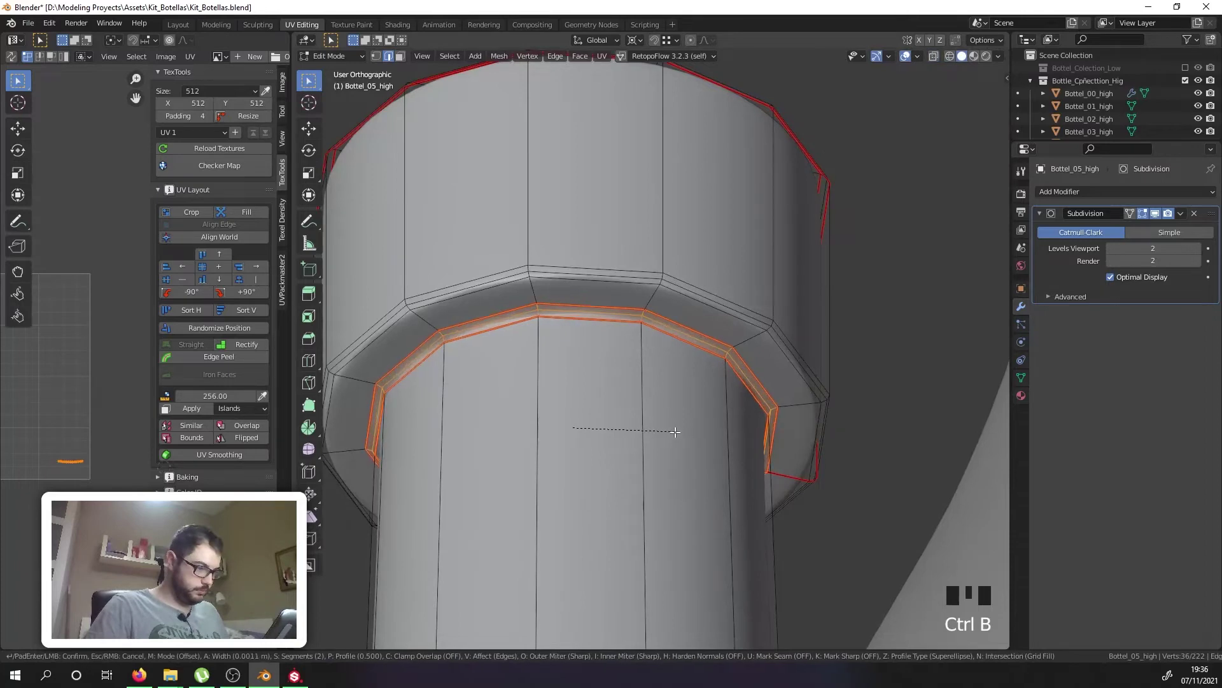
click(671, 429)
scroll(672, 430, down, 2)
scroll(671, 429, down, 9)
middle_drag(671, 429, 707, 342)
key(Tab)
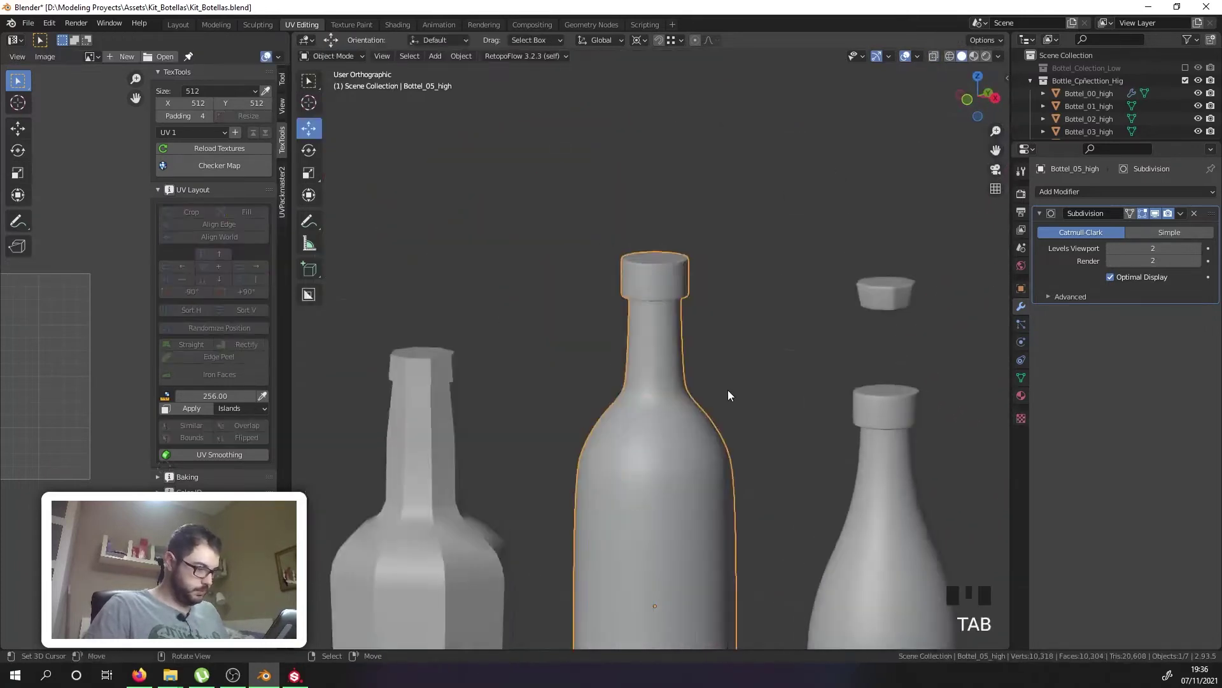
Step: Add a centred loop cut around the body of Bottel_05_high and bevel it with 1 segment and a width of about 0.137 m
scroll(719, 433, down, 5)
shift+middle_drag(716, 451, 704, 323)
key(Tab)
scroll(702, 344, up, 4)
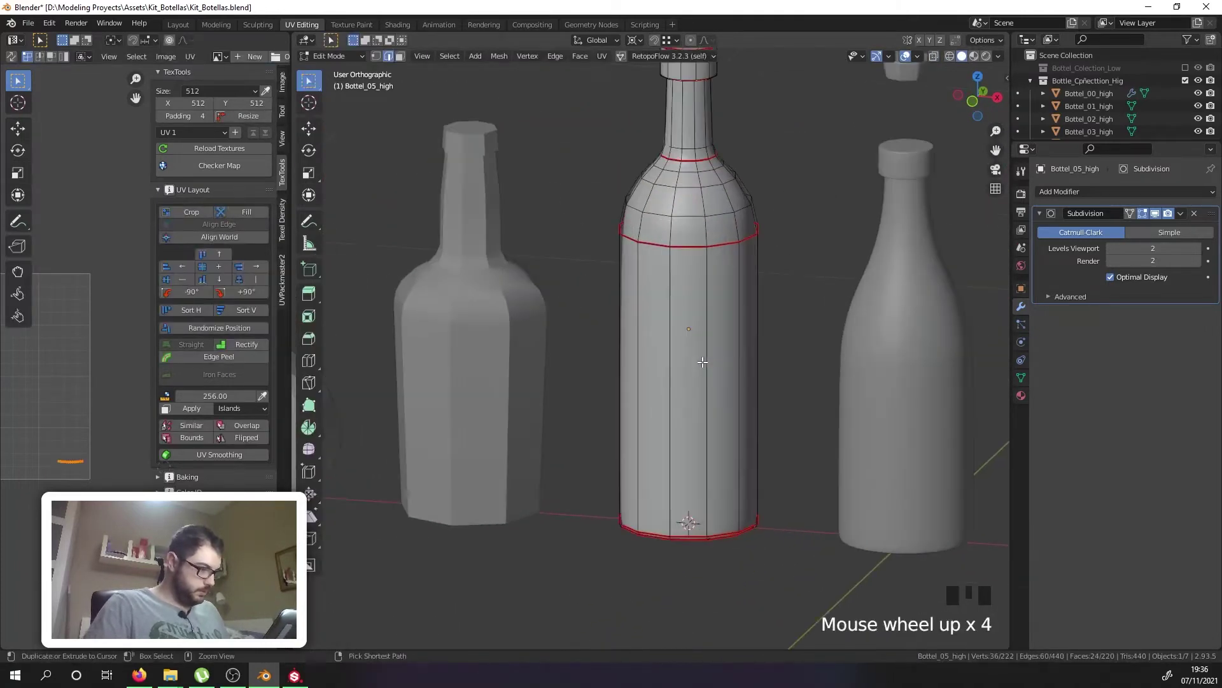
key(ctrl+r)
click(703, 362)
right_click(703, 362)
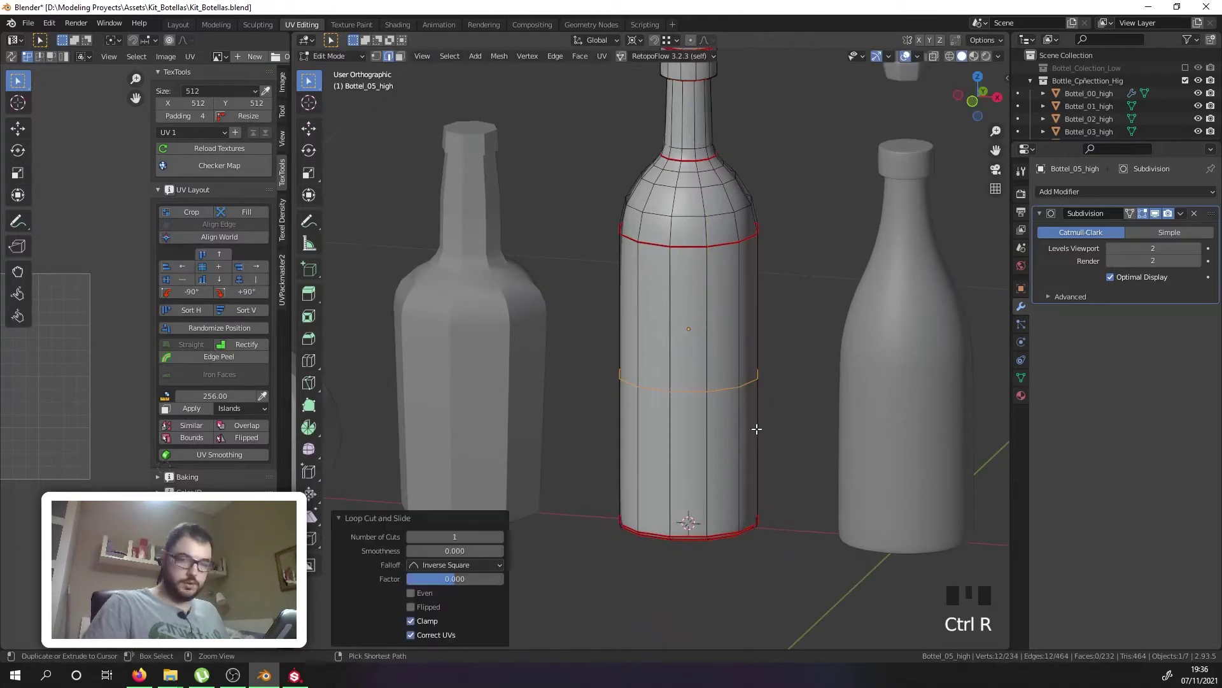
key(ctrl+b)
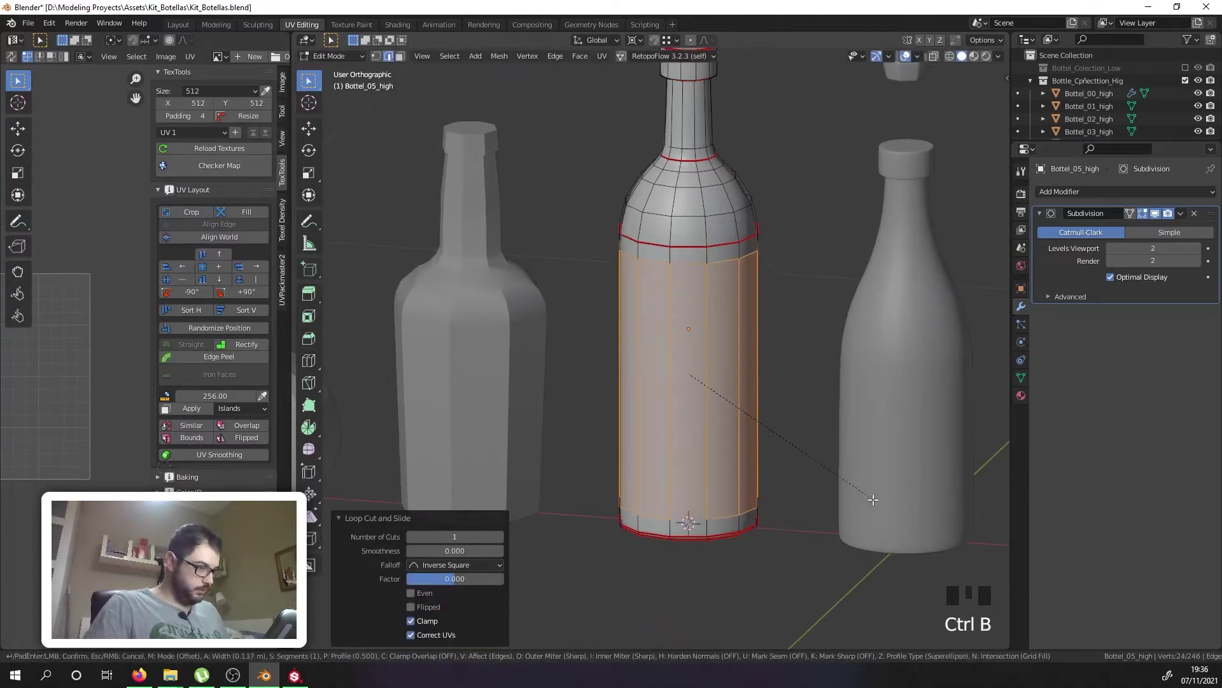
click(874, 500)
scroll(710, 343, down, 2)
key(Tab)
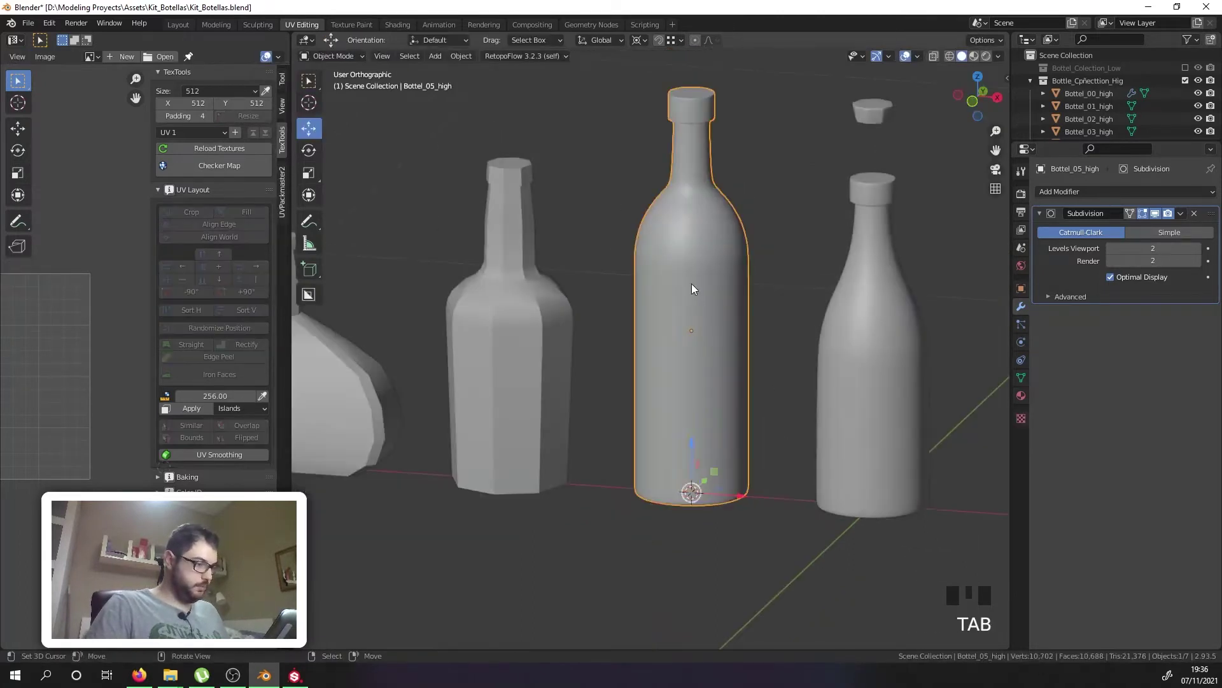
middle_drag(692, 284, 713, 224)
scroll(701, 238, up, 1)
scroll(589, 259, down, 3)
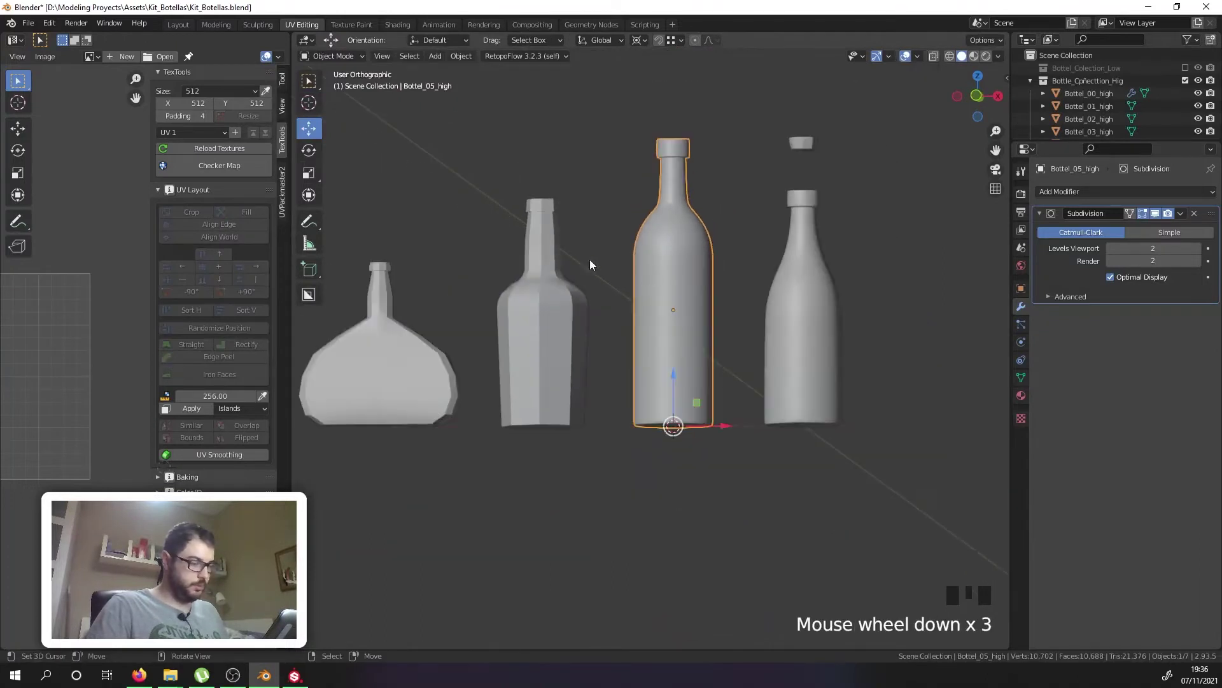
Step: Add a Subdivision Surface modifier to Bottel_04_high and set its viewport level to 2
middle_drag(590, 258, 593, 355)
right_click(529, 317)
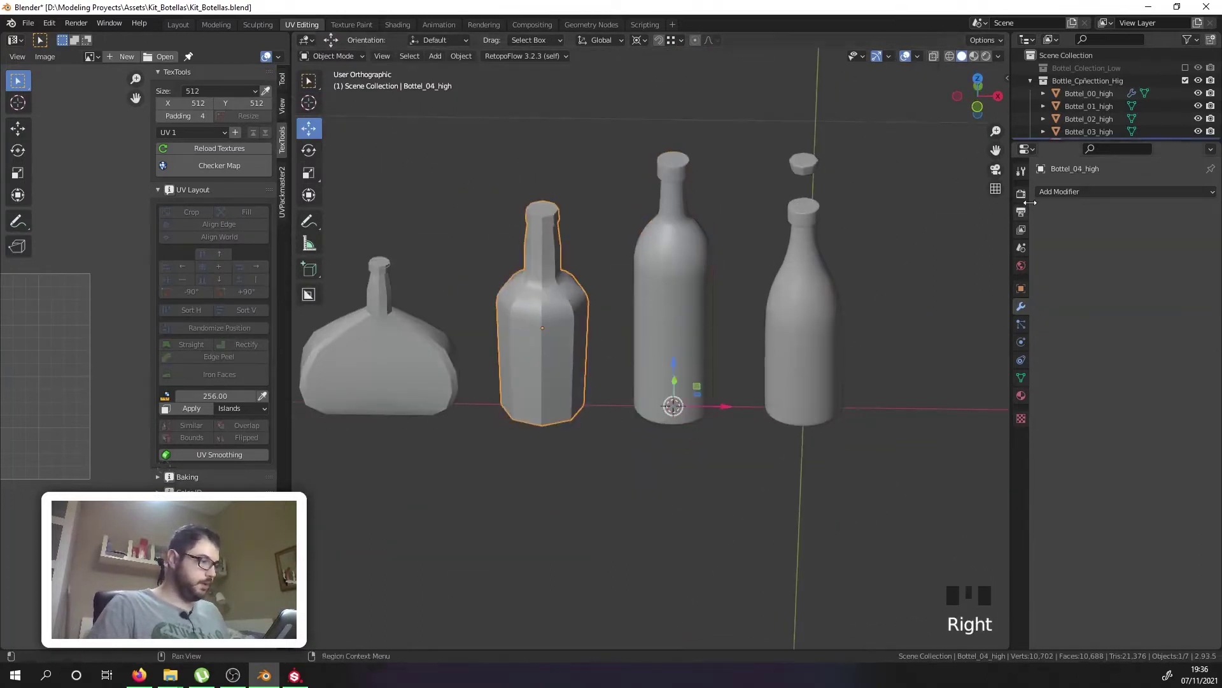
click(1048, 192)
click(1003, 424)
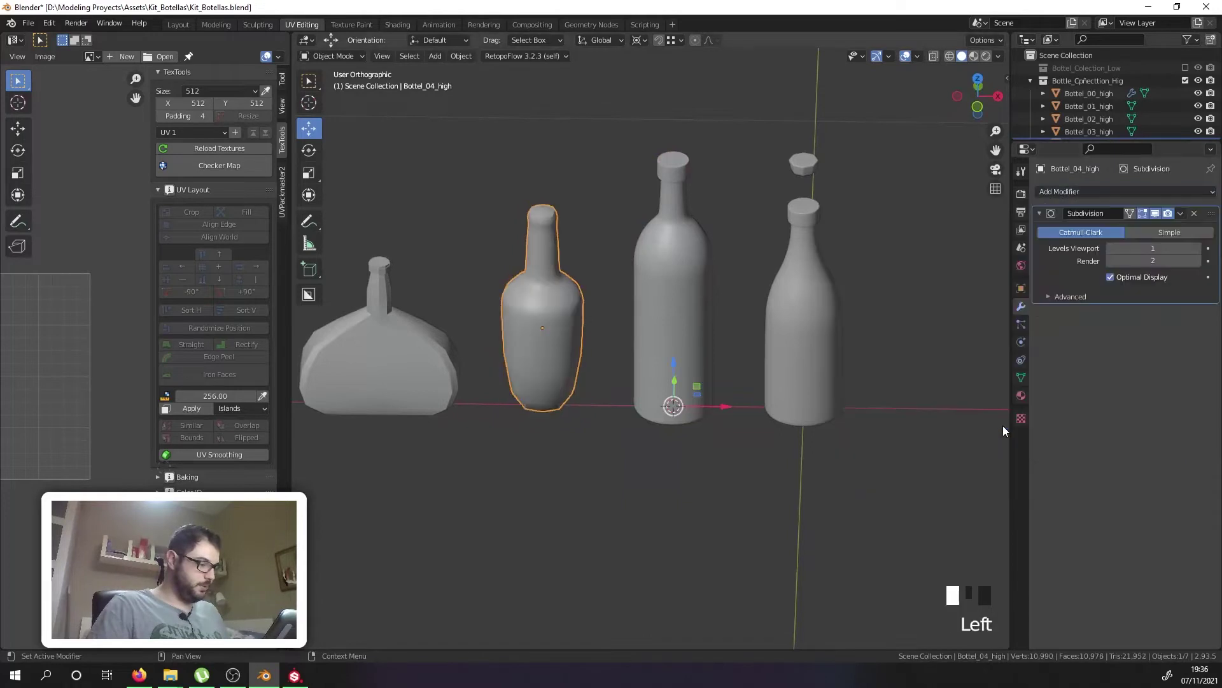
click(1196, 248)
Step: Bevel the outer edge loop of the base of Bottel_04_high with 2 segments and a width of about 0.00271 m
key(Tab)
scroll(573, 344, up, 2)
scroll(551, 338, up, 2)
shift+middle_drag(538, 373, 628, 346)
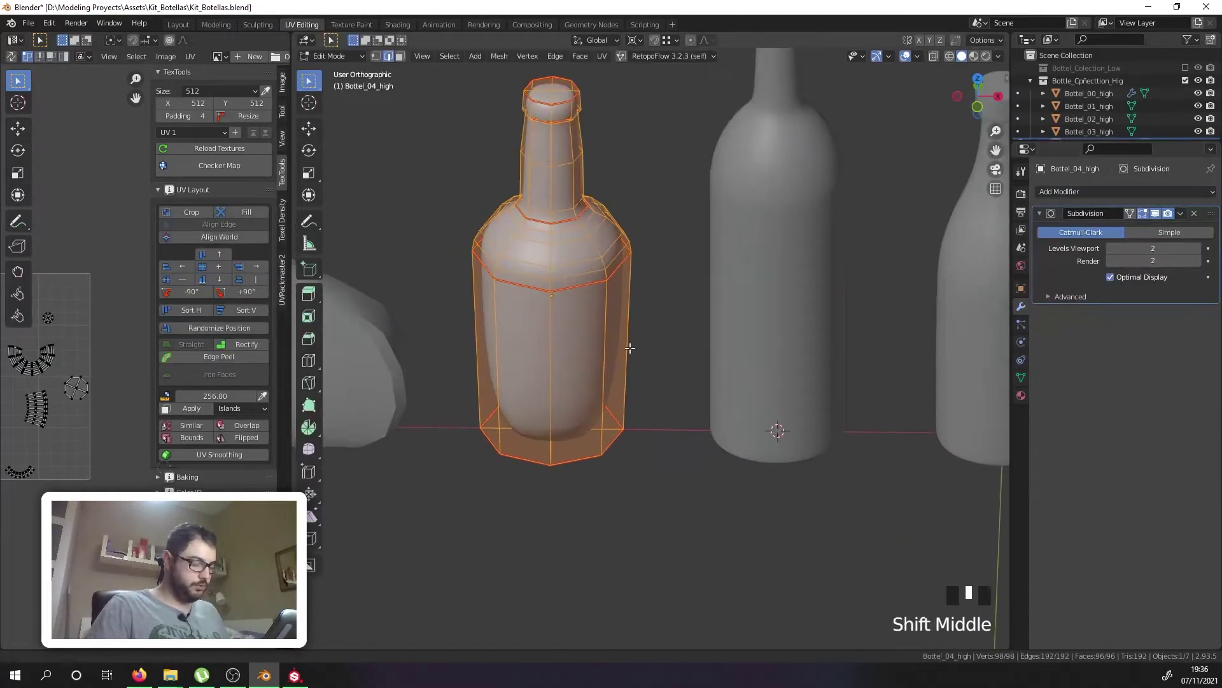
scroll(620, 382, up, 2)
right_click(620, 415)
alt+shift+right_click(685, 415)
alt+shift+right_click(685, 414)
alt+shift+right_click(685, 415)
middle_drag(685, 414, 553, 346)
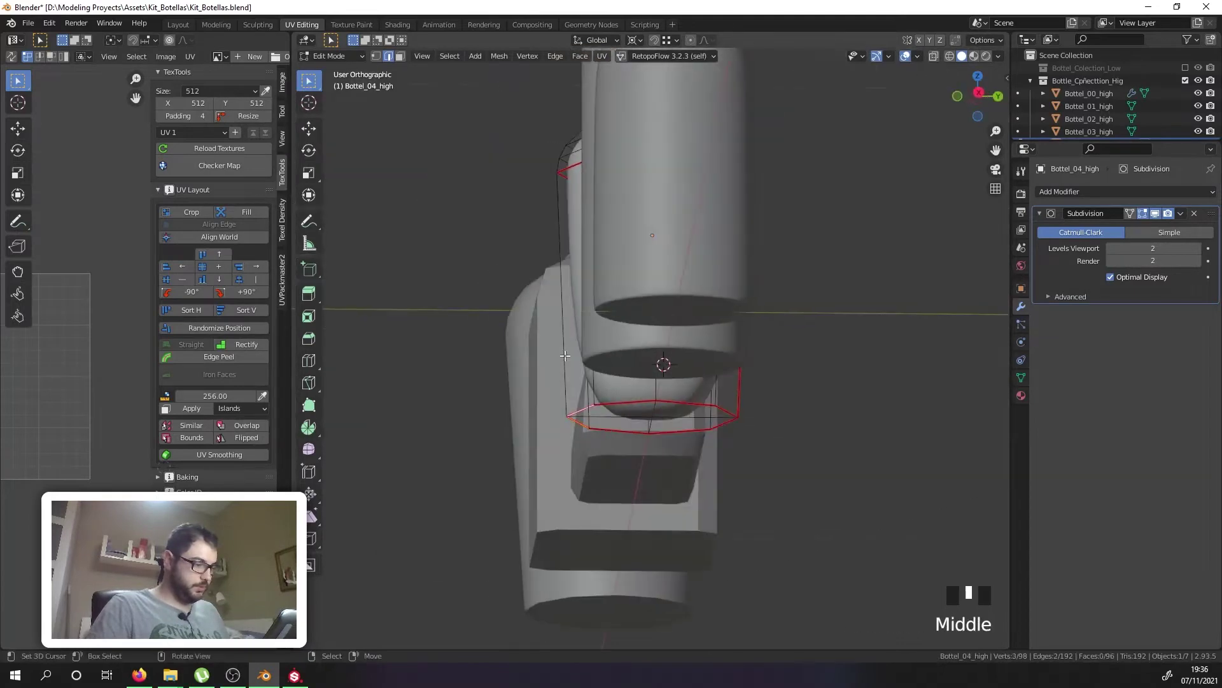
mouse_move(668, 402)
middle_down()
mouse_move(728, 401)
mouse_move(688, 401)
middle_up()
alt+shift+right_click(720, 391)
alt+shift+right_click(757, 398)
key(ctrl+z)
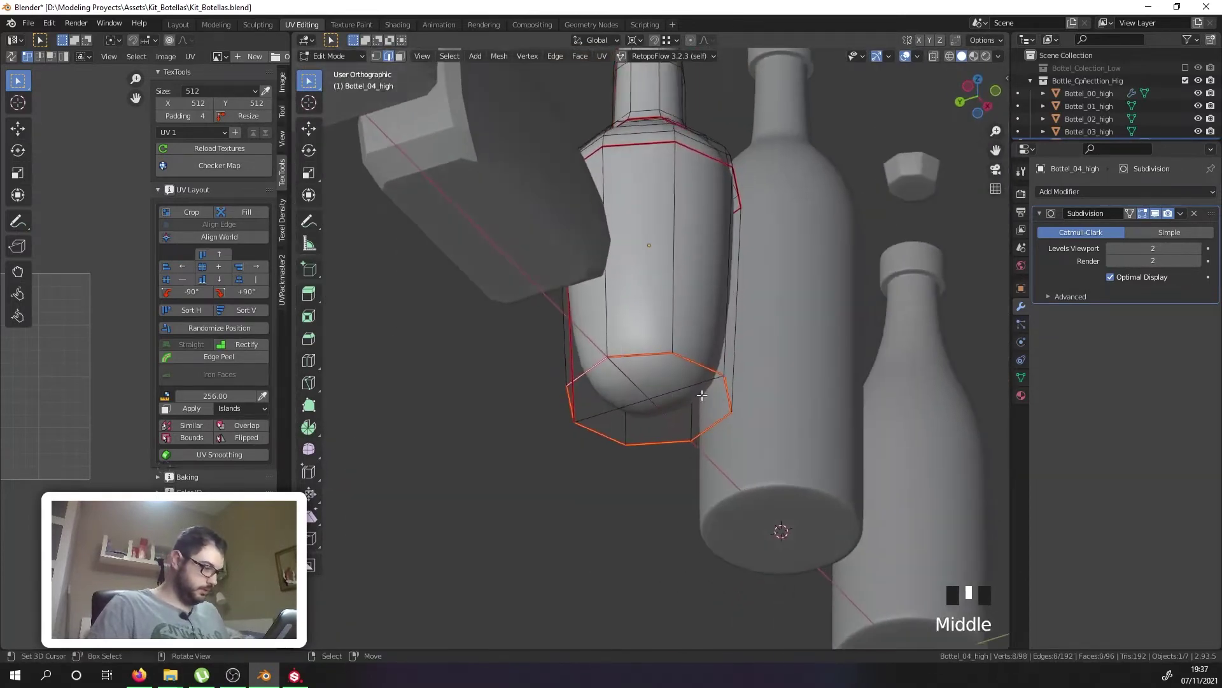
scroll(760, 422, up, 2)
key(ctrl+b)
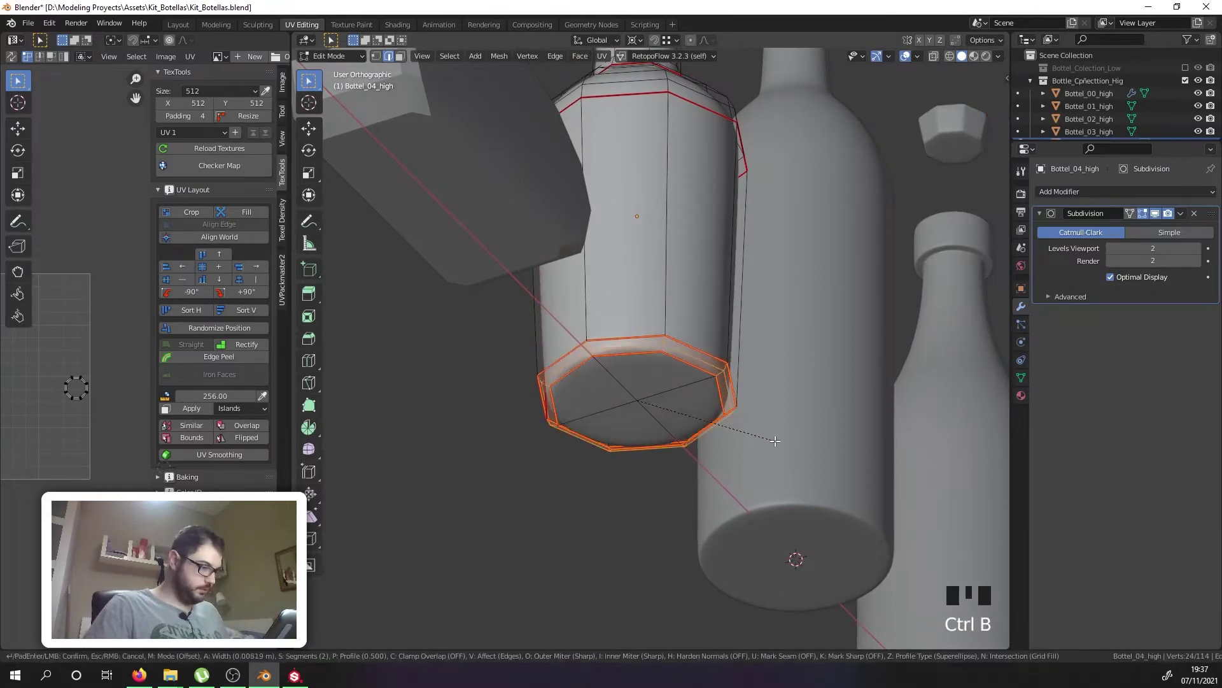
click(767, 438)
Step: Bevel the top edge loop and the lower edge loops of the lip on Bottel_04_high with 2 segments and a width of about 0.000421 m
scroll(768, 438, down, 3)
middle_drag(767, 438, 621, 257)
scroll(677, 186, up, 2)
scroll(619, 255, up, 5)
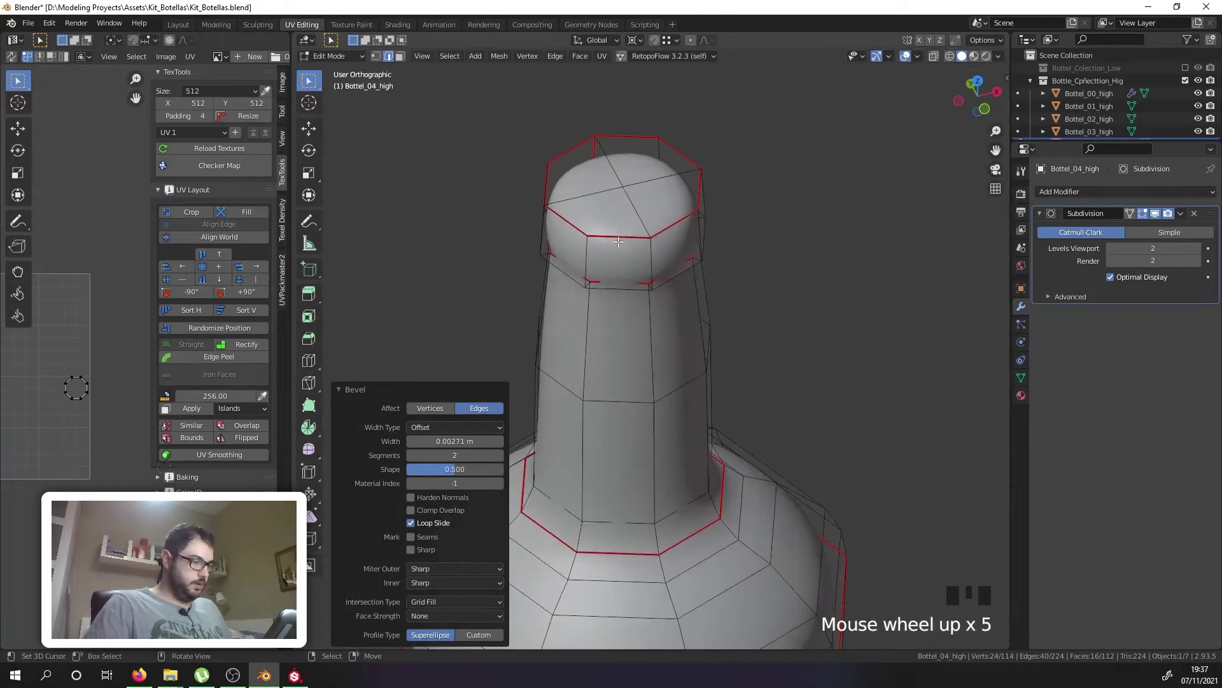
right_click(673, 215)
alt+shift+right_click(673, 216)
alt+shift+right_click(672, 216)
alt+shift+right_click(673, 216)
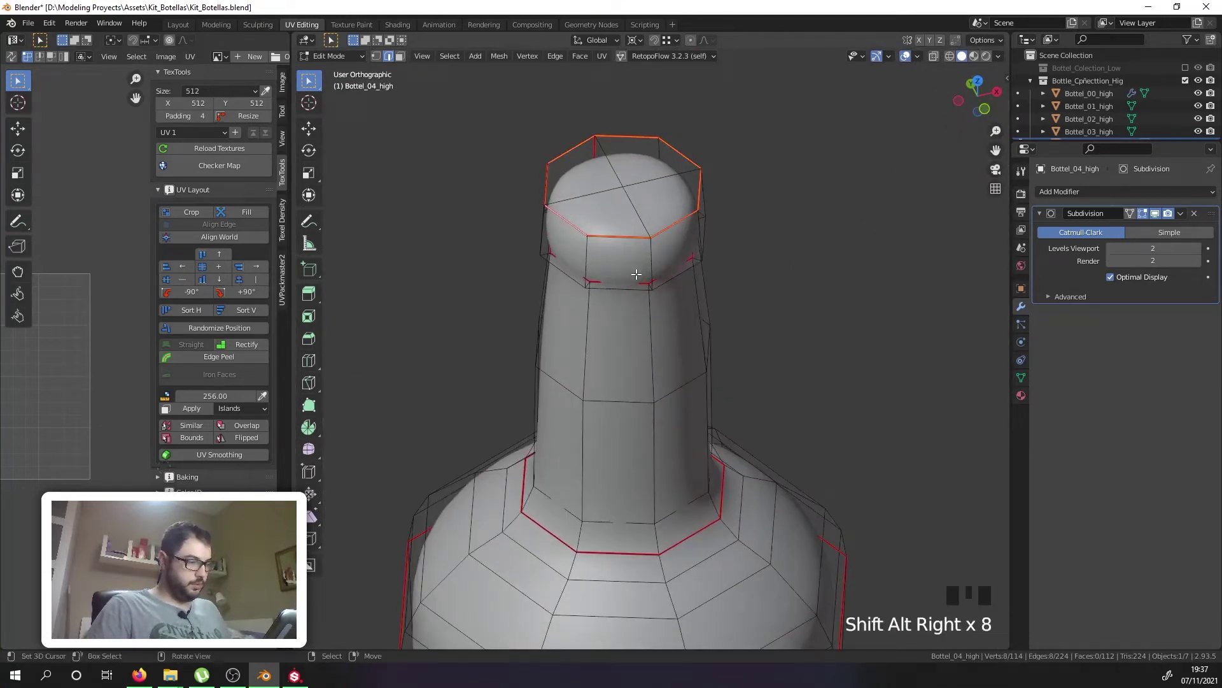
middle_drag(636, 274, 703, 238)
scroll(628, 284, up, 2)
alt+shift+right_click(588, 266)
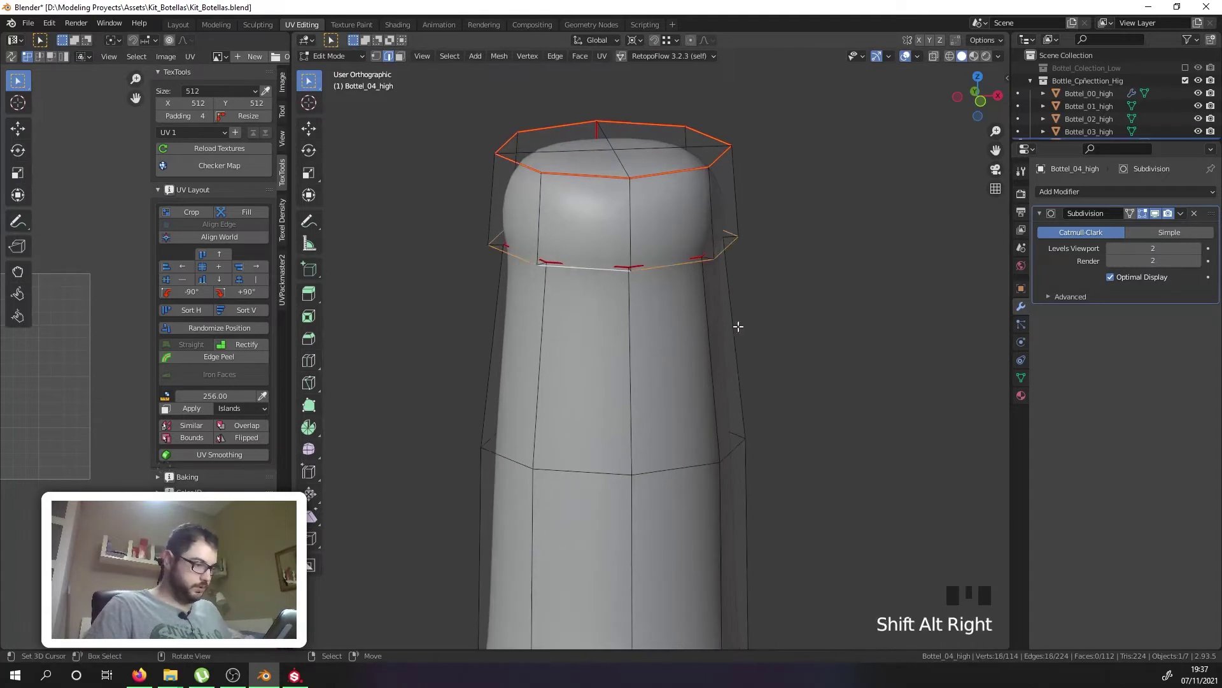
middle_drag(759, 341, 718, 284)
scroll(597, 220, up, 1)
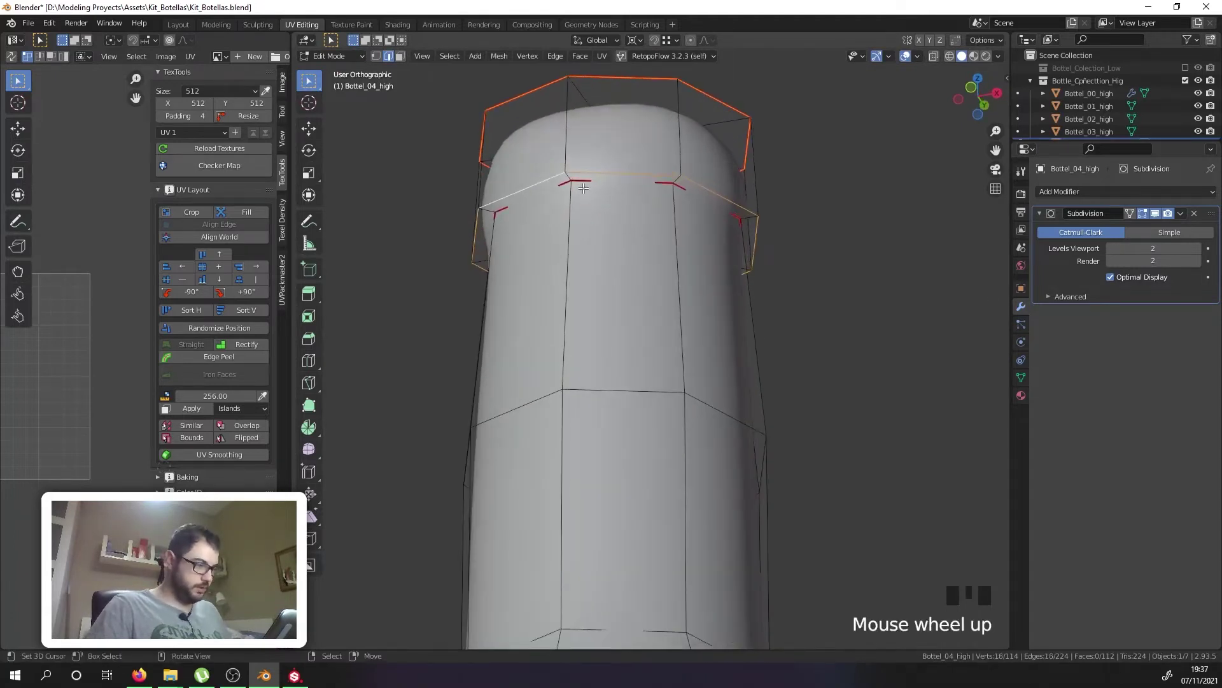
scroll(583, 189, up, 1)
alt+shift+right_click(682, 235)
scroll(777, 306, down, 2)
key(ctrl+b)
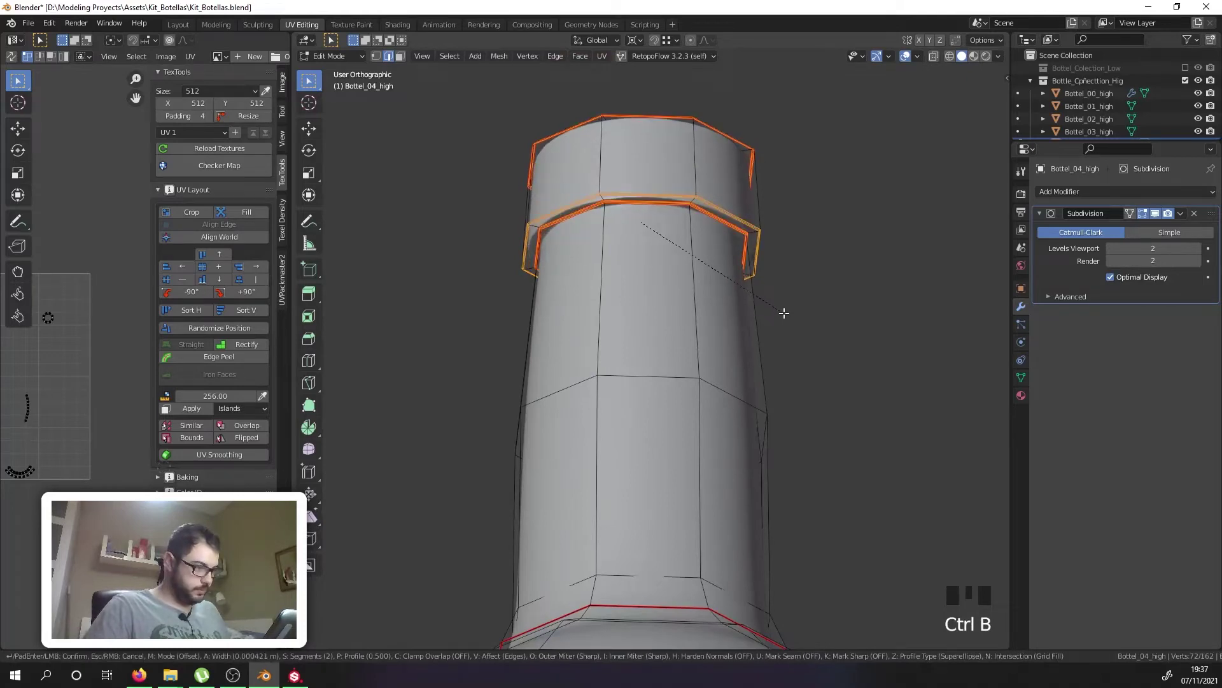
click(784, 312)
Step: Select the vertical edge loops running from base to lip around Bottel_04_high
scroll(775, 308, down, 1)
middle_drag(775, 309, 728, 324)
scroll(724, 251, down, 2)
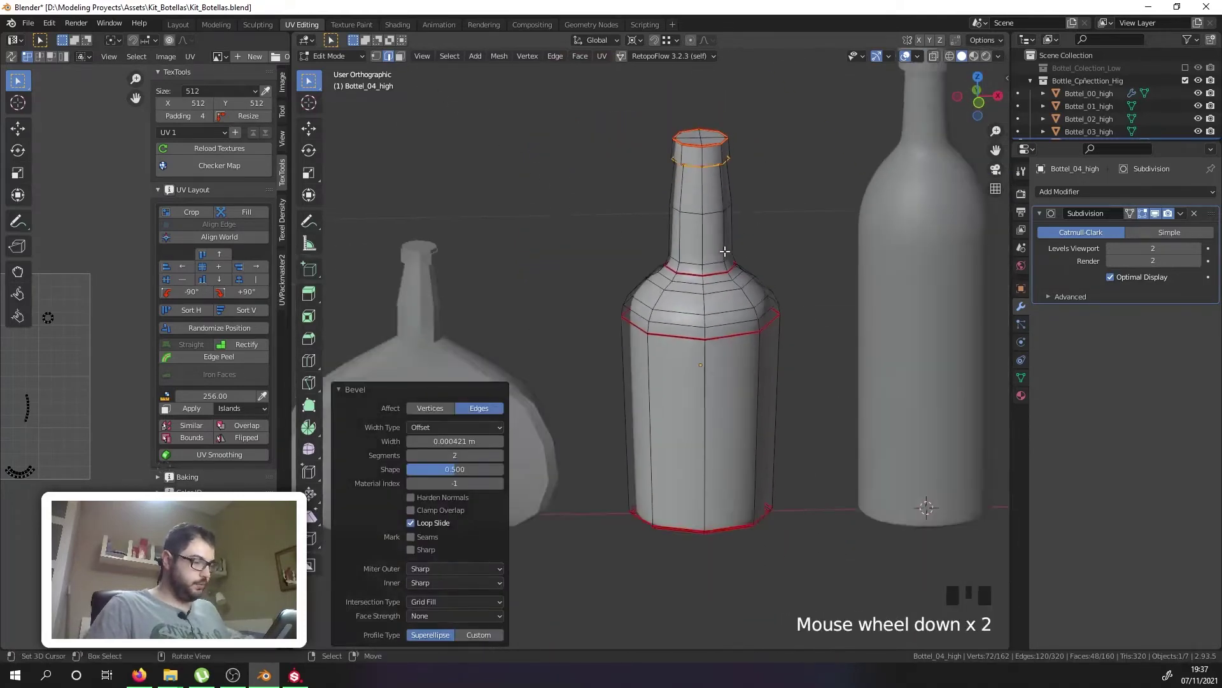
scroll(725, 251, down, 1)
right_click(722, 365)
alt+shift+right_click(636, 359)
alt+shift+right_click(636, 359)
alt+shift+right_click(636, 359)
alt+shift+right_click(631, 347)
middle_drag(625, 337, 717, 364)
alt+shift+right_click(643, 366)
alt+shift+right_click(603, 355)
alt+shift+right_click(639, 375)
scroll(639, 375, up, 2)
middle_drag(639, 375, 784, 342)
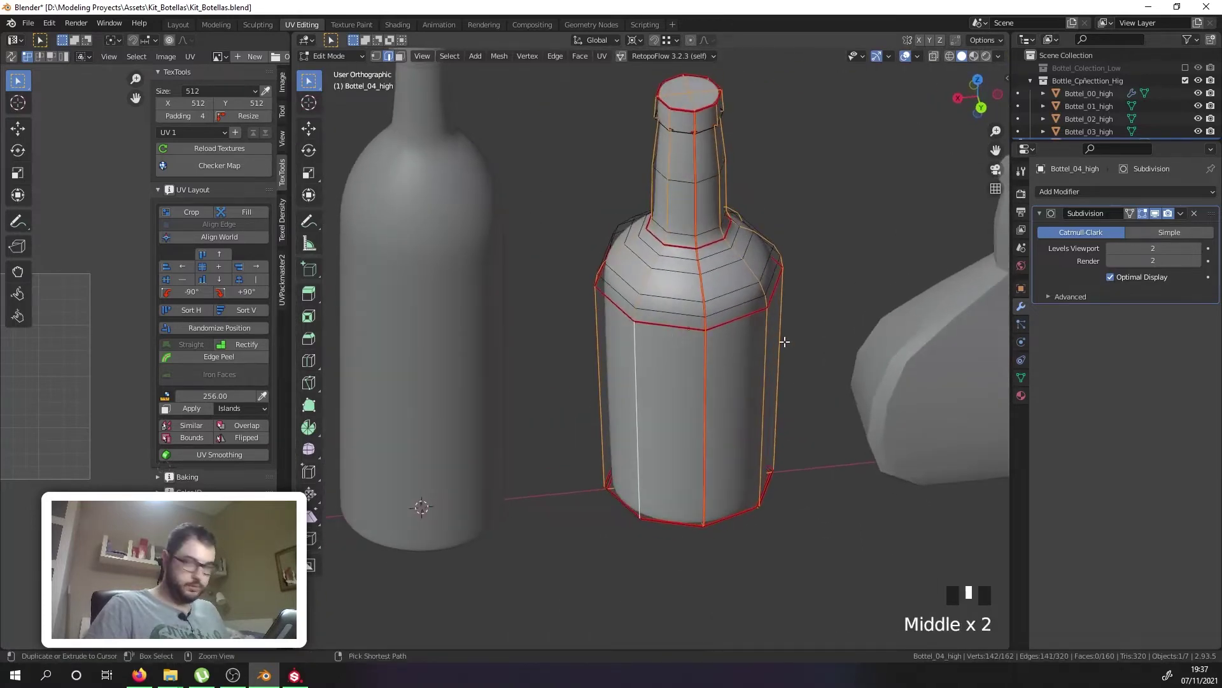
Step: Try to bevel the selected vertical edges of Bottel_04_high with 2 segments and a width of about 0.0025 m
key(ctrl+b)
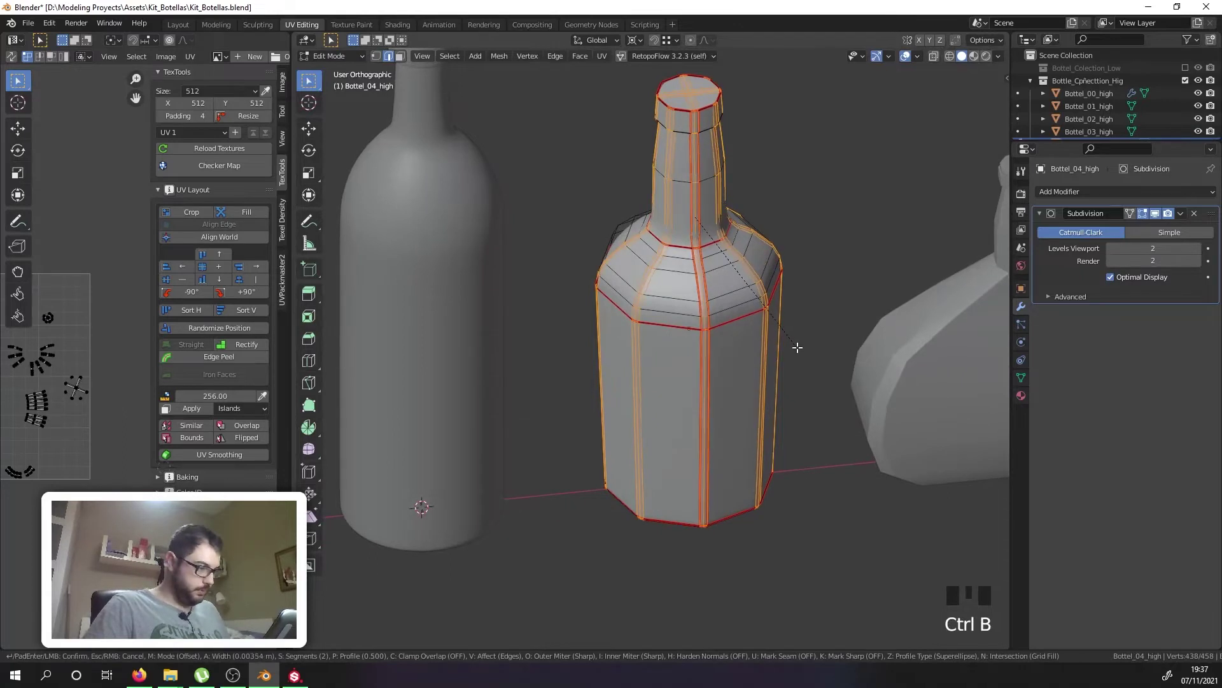
scroll(797, 347, down, 1)
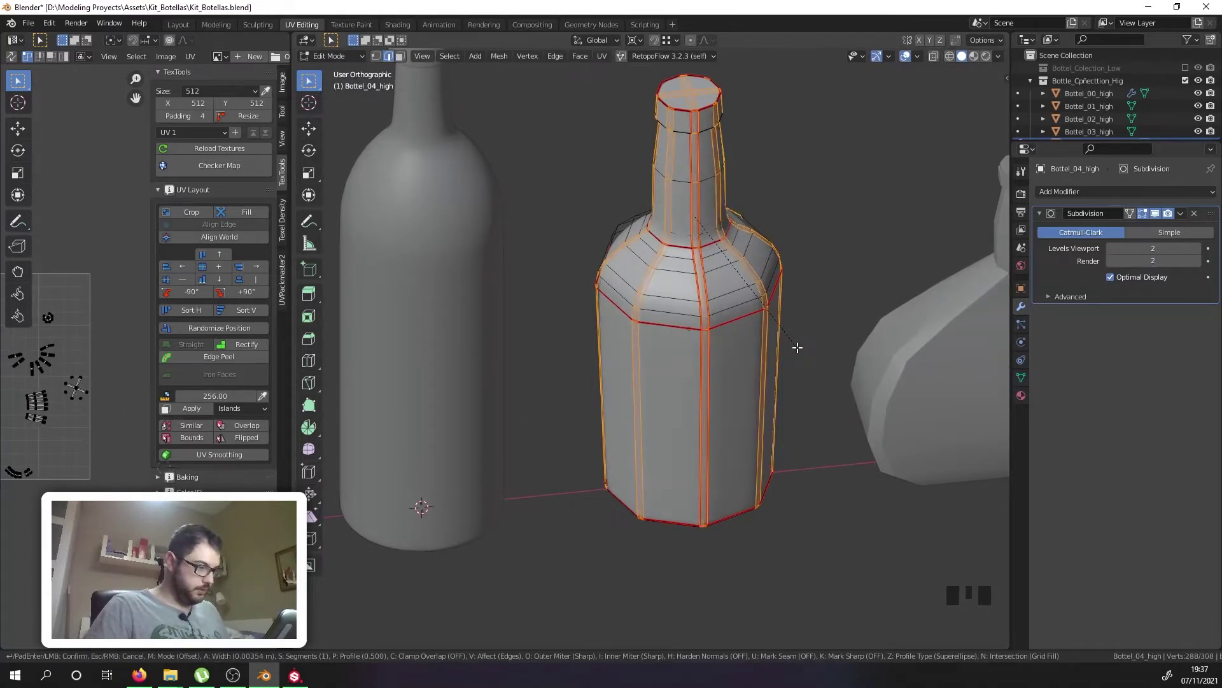
scroll(797, 347, up, 2)
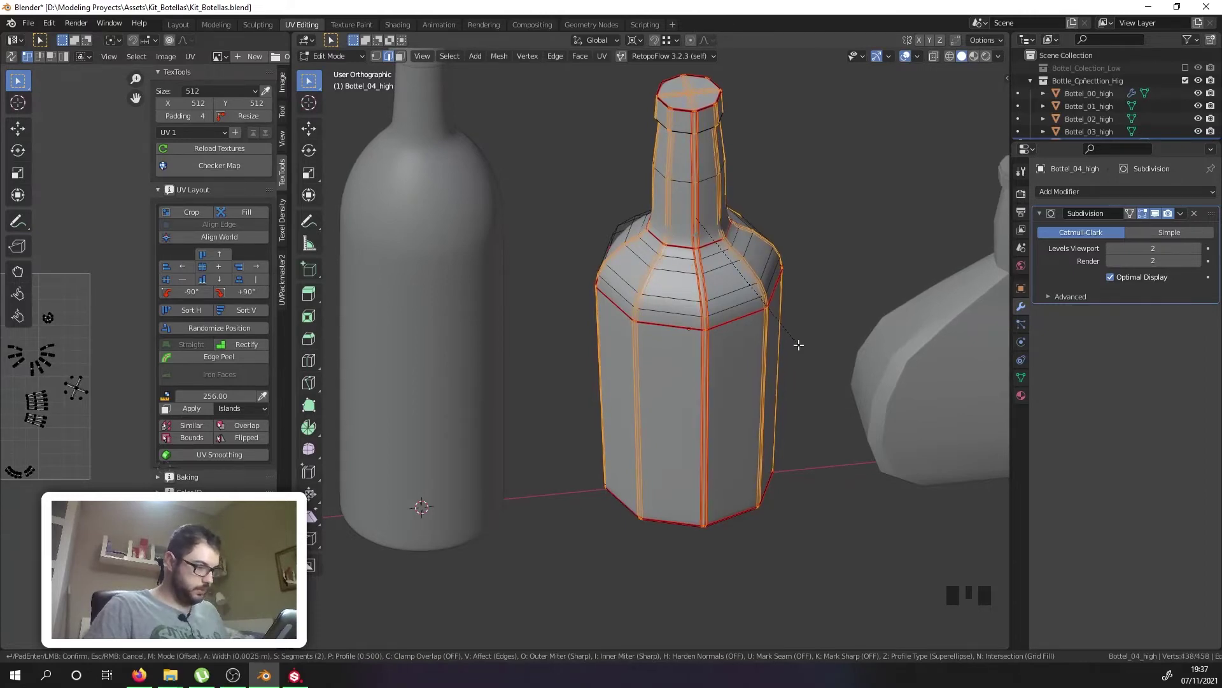
click(798, 344)
key(Tab)
middle_drag(757, 322, 849, 367)
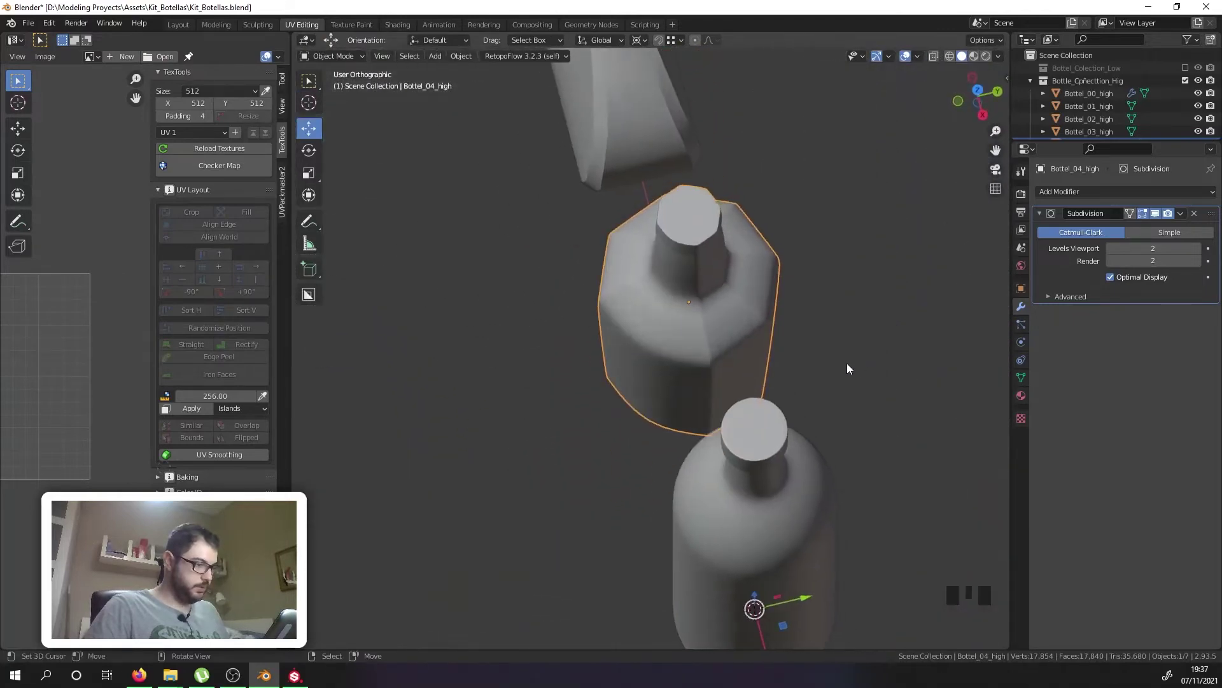
Step: Undo the bevel of the vertical edges on Bottel_04_high
key(Tab)
key(ctrl+z)
key(ctrl+z)
key(ctrl+z)
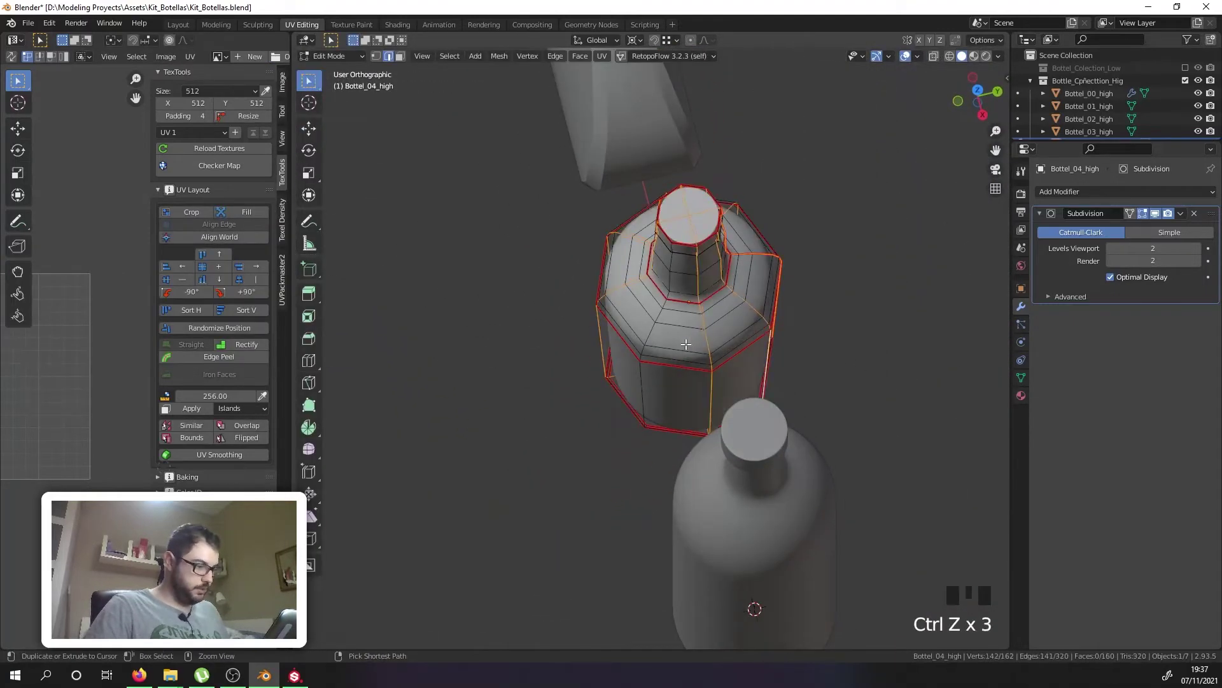
Step: Add the missing vertical loop to the selection on Bottel_04_high and bevel all vertical edges with 2 segments and a width of about 0.00235 m
alt+shift+right_click(655, 334)
scroll(703, 337, up, 2)
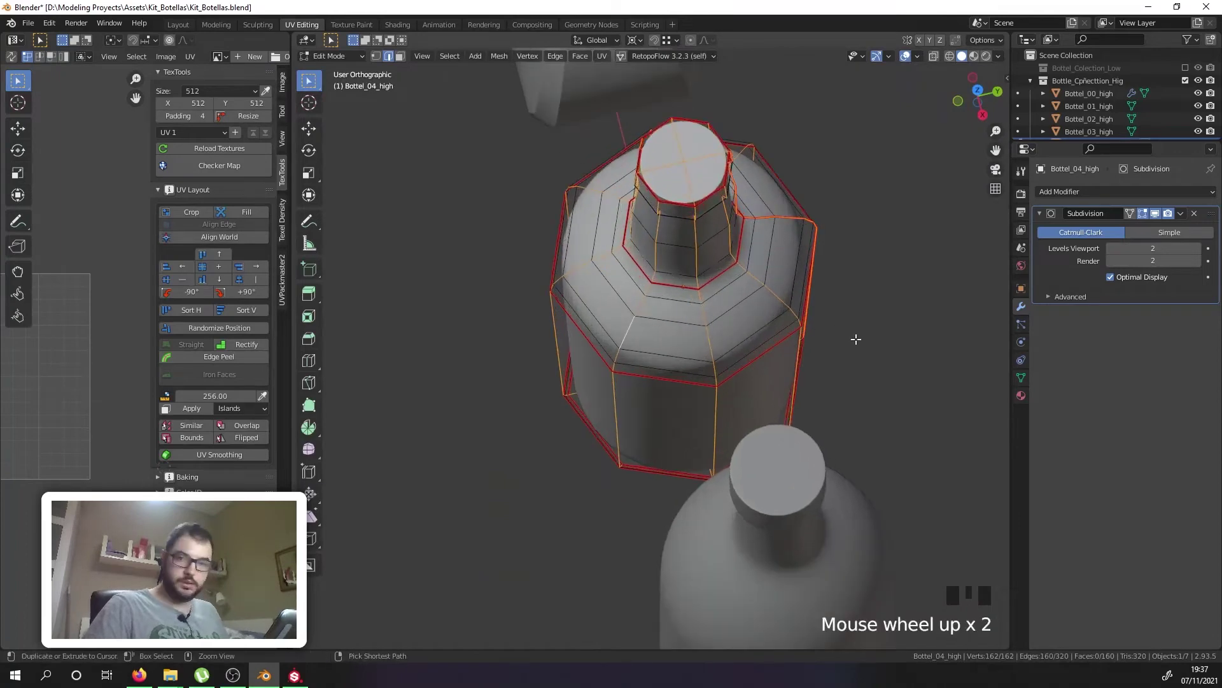
key(ctrl+b)
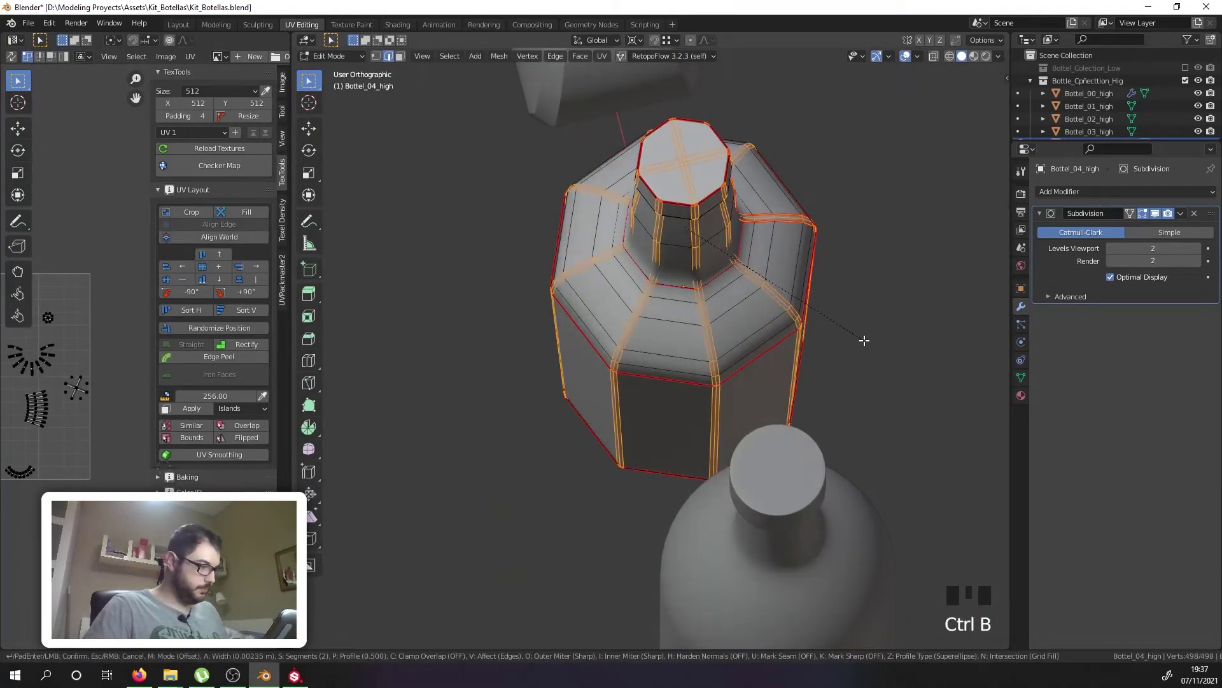
click(864, 340)
key(Tab)
middle_drag(783, 321, 815, 254)
scroll(811, 251, down, 5)
scroll(759, 245, up, 5)
middle_drag(674, 263, 694, 295)
scroll(693, 295, down, 5)
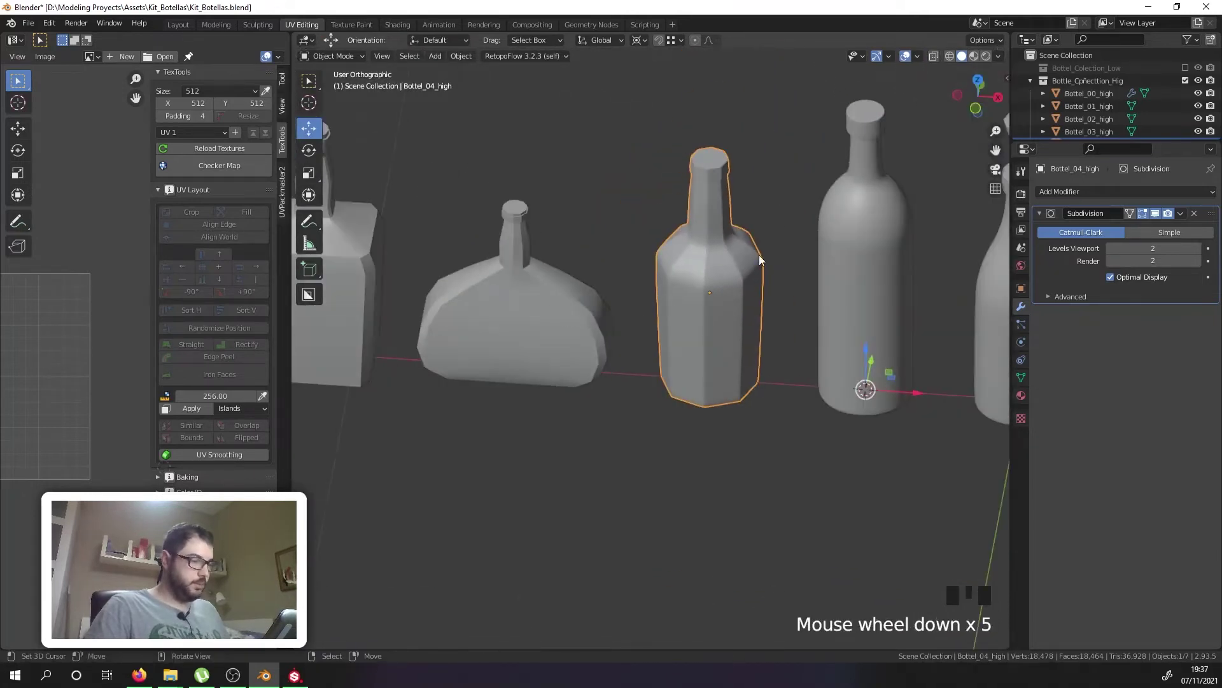
Step: Add a Subdivision Surface modifier to Bottel_03_high and set its viewport level to 2
right_click(503, 313)
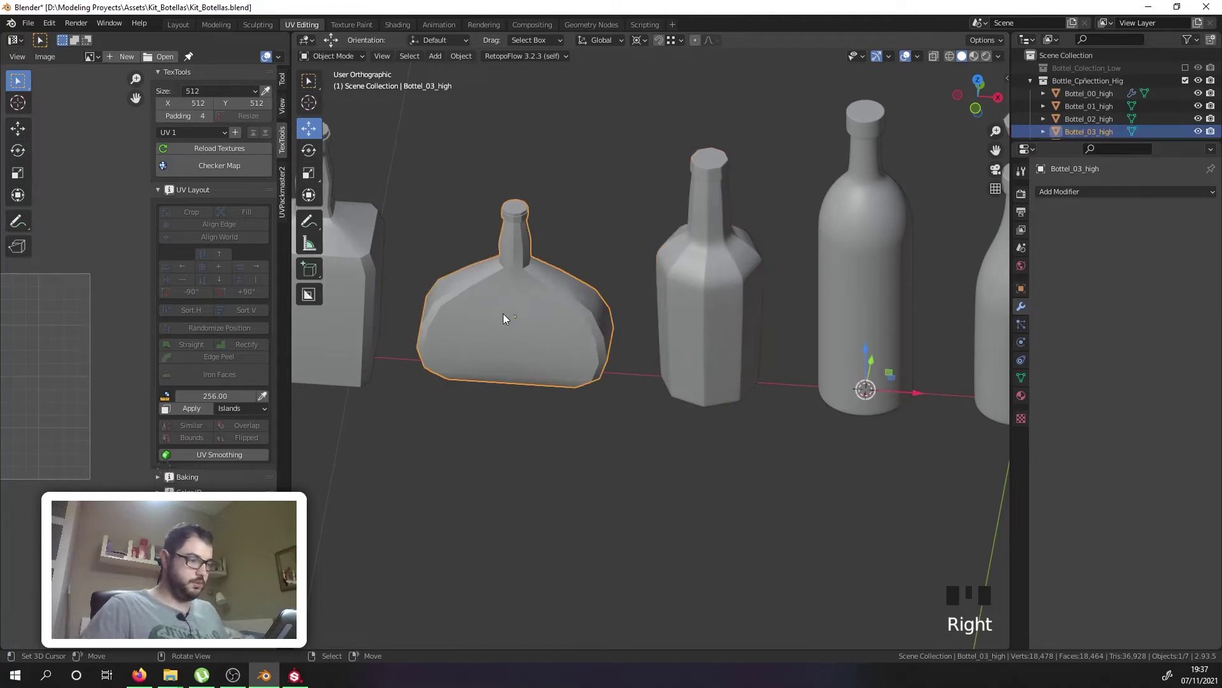
shift+middle_drag(503, 313, 703, 289)
scroll(703, 289, up, 2)
click(1090, 191)
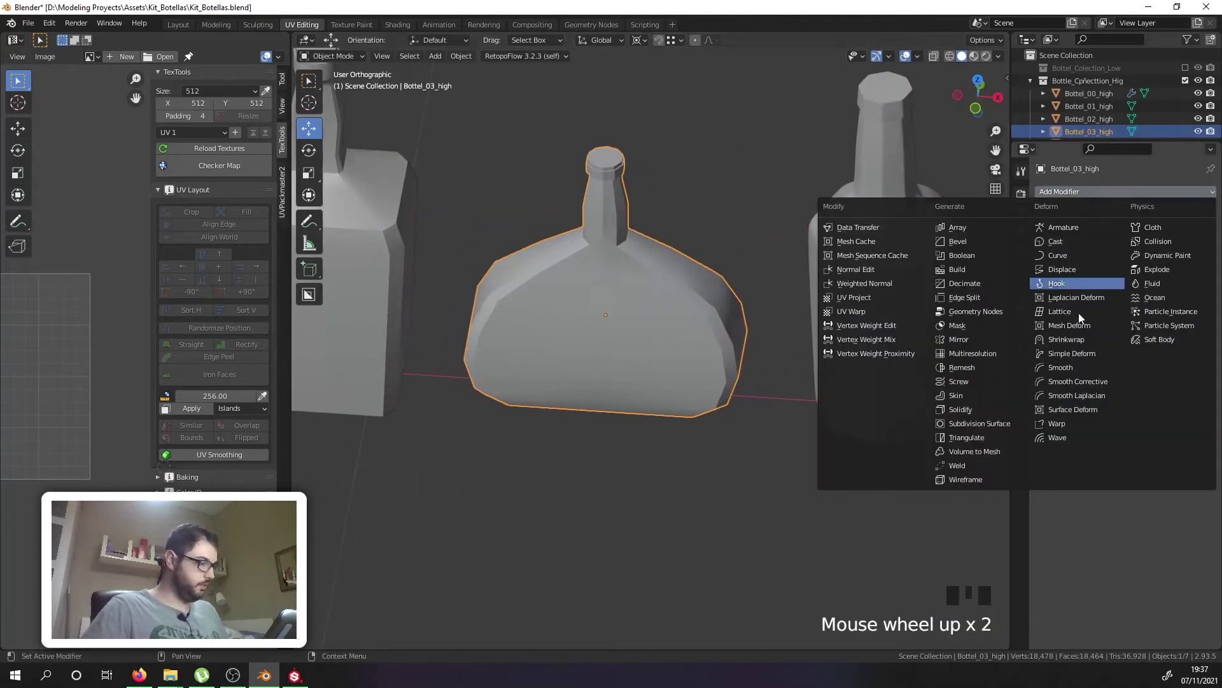
click(1006, 421)
click(1197, 248)
Step: Add a loop cut in each narrow strip bordering the front and back faces of Bottel_03_high and select both loops
key(Tab)
scroll(529, 306, up, 4)
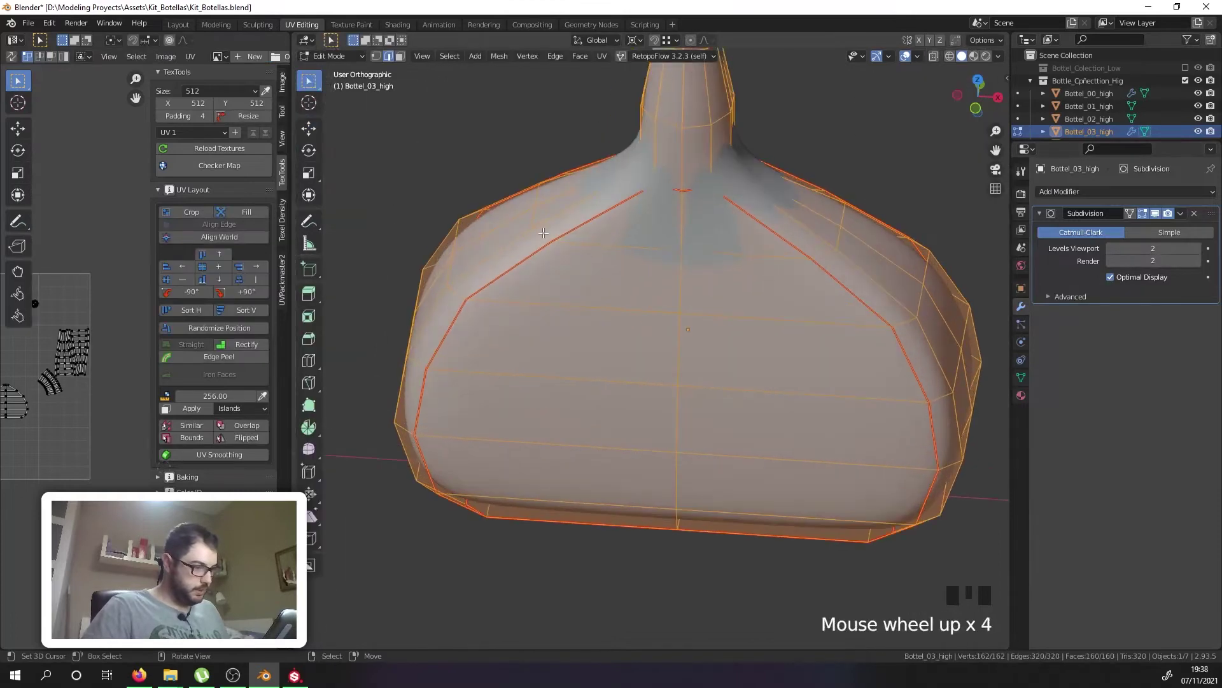
middle_drag(529, 306, 610, 232)
key(ctrl+r)
click(591, 266)
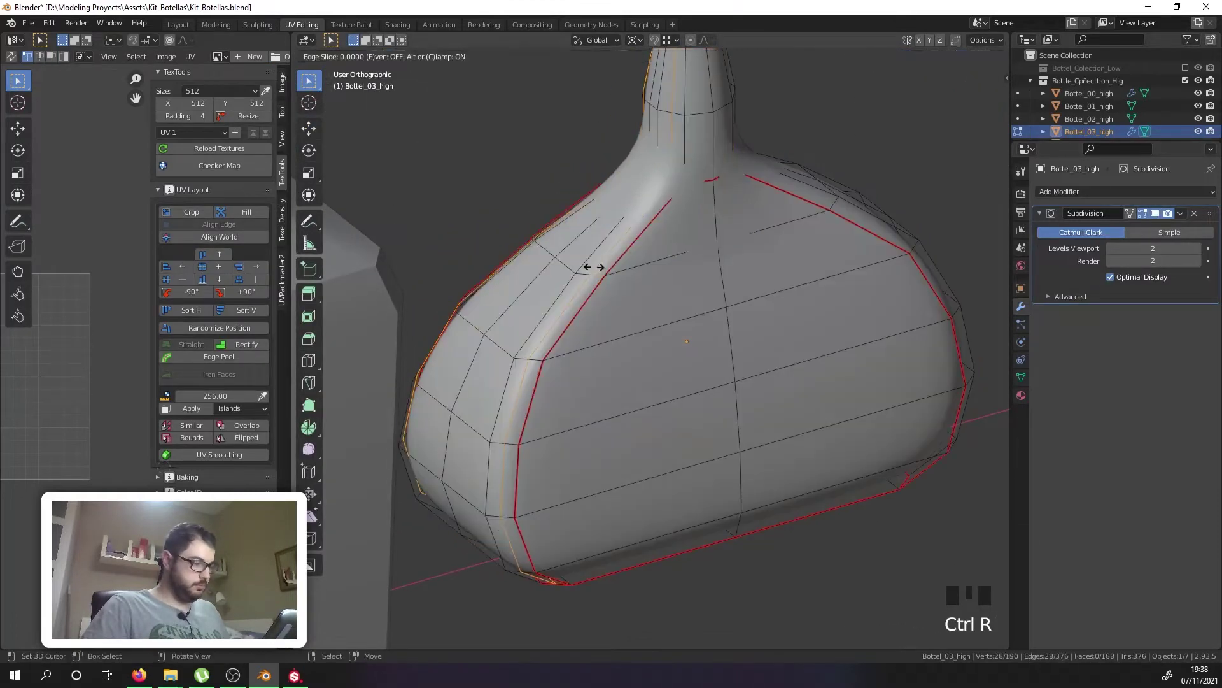
right_click(726, 247)
middle_drag(728, 246, 687, 318)
key(ctrl+r)
click(738, 412)
click(750, 414)
alt+shift+right_click(813, 347)
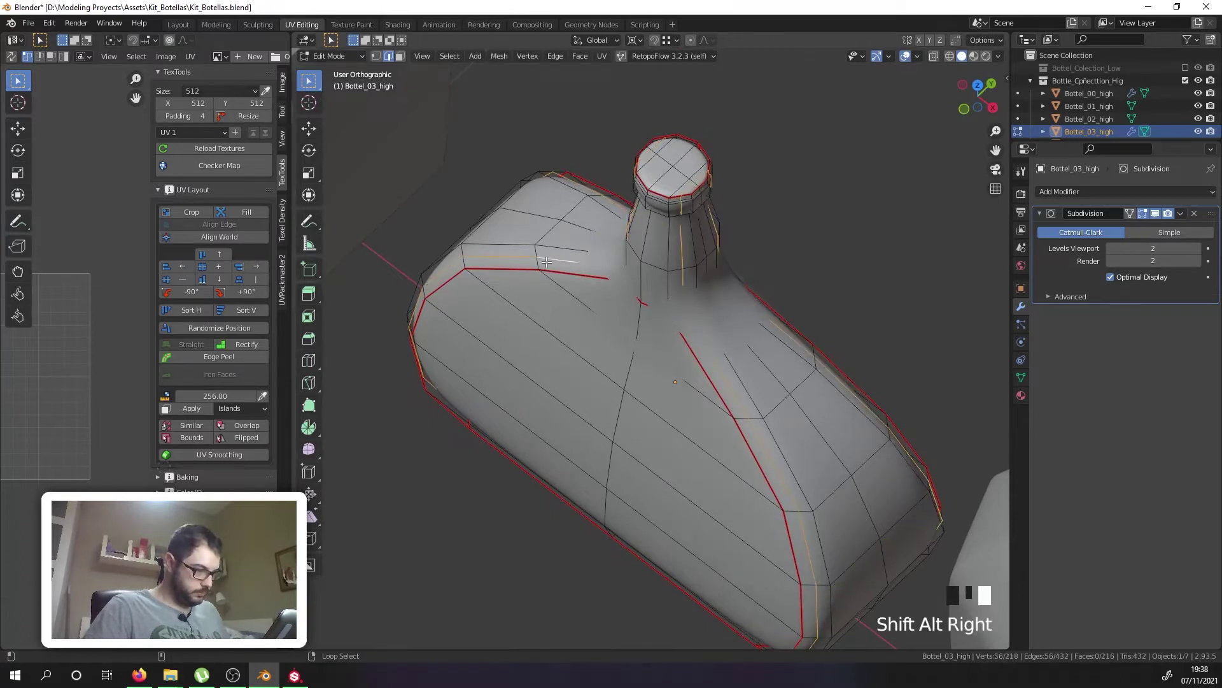
Step: Try to bevel both new loops on Bottel_03_high with 1 segment and a width of about 0.00499 m
scroll(825, 326, up, 1)
key(ctrl+b)
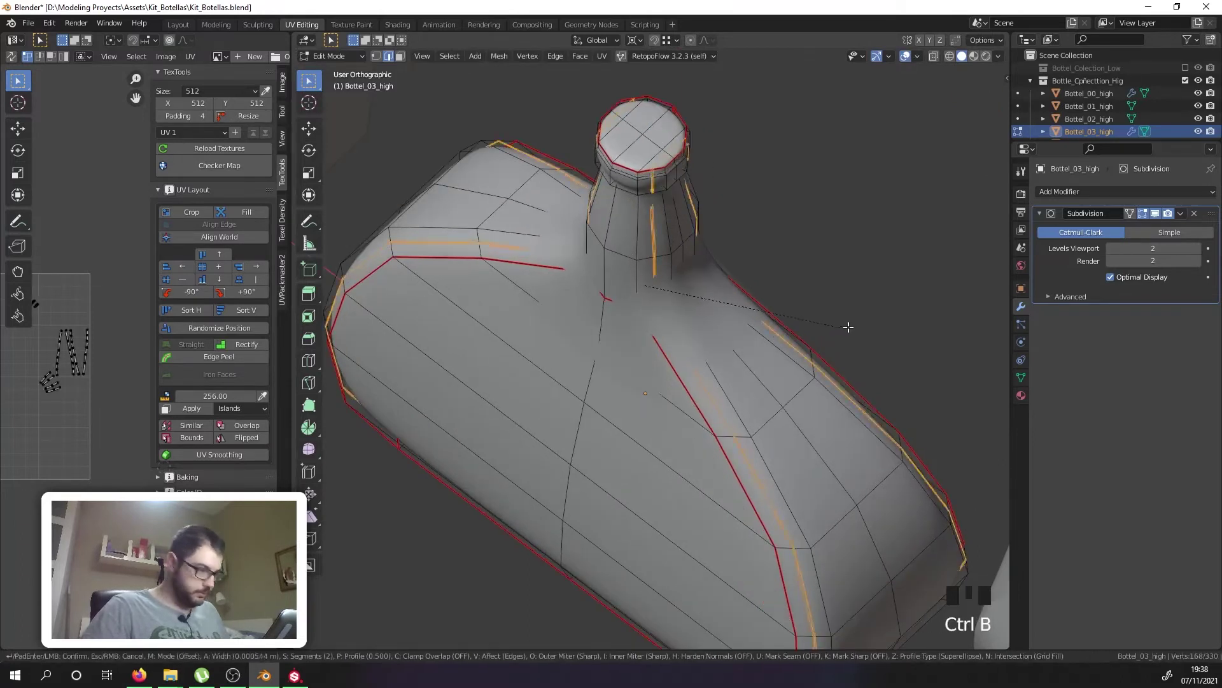
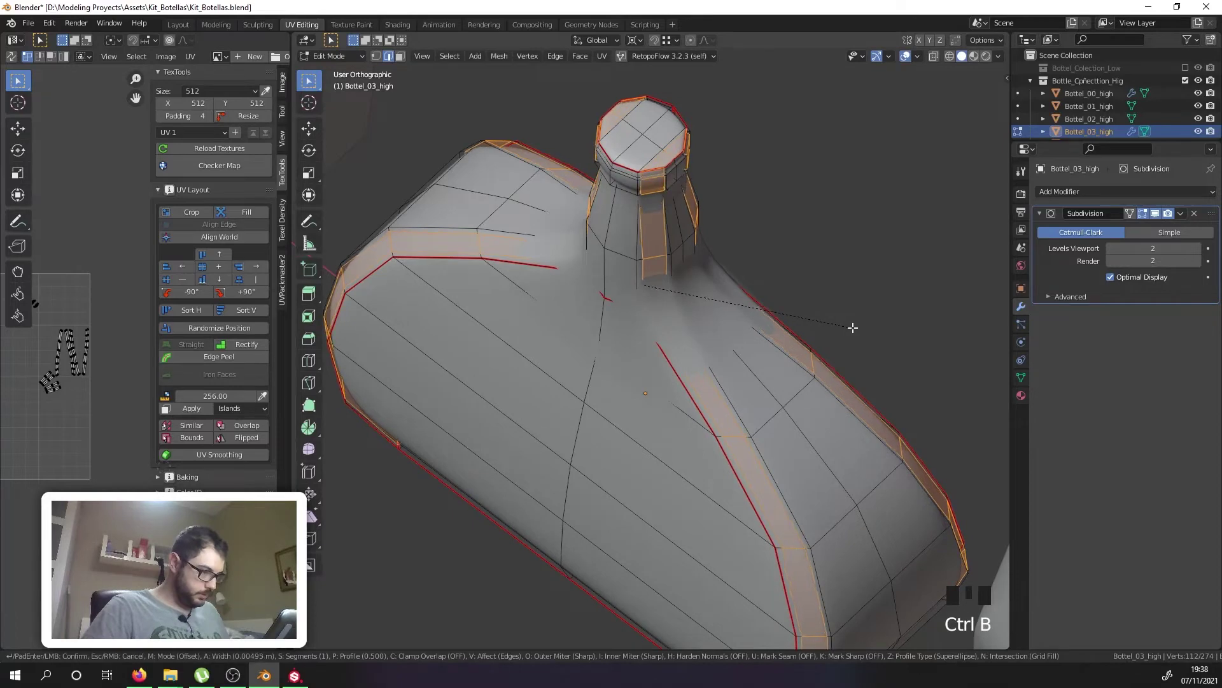
click(853, 326)
key(Tab)
middle_drag(794, 333, 628, 437)
scroll(856, 280, down, 2)
middle_drag(723, 163, 723, 215)
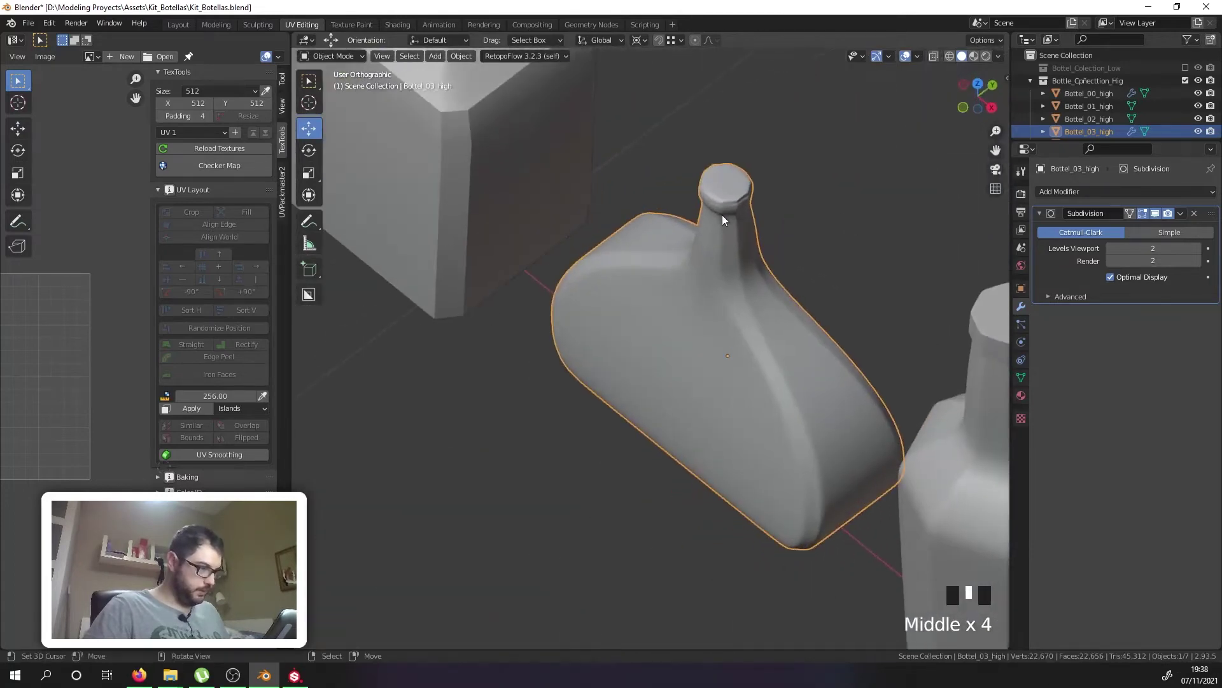
Step: Check the neck and lip of Bottel_03_high closely and undo the bevel of the two loops
key(Tab)
scroll(724, 212, up, 4)
scroll(724, 212, up, 5)
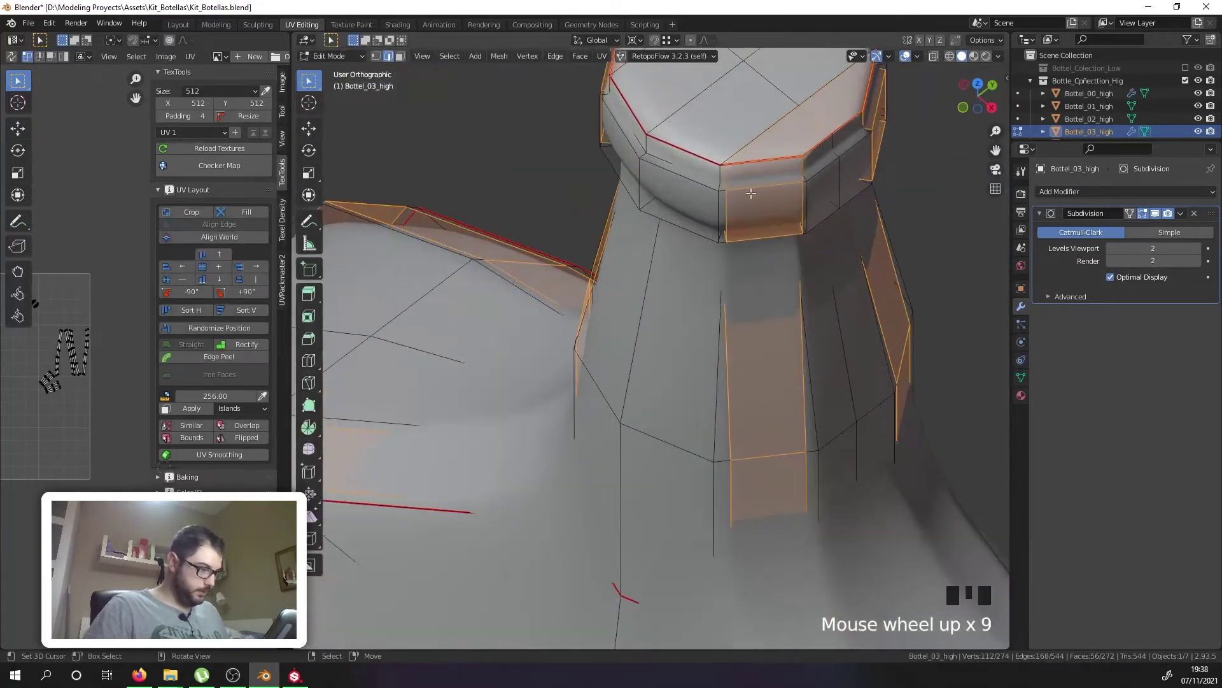
mouse_move(761, 240)
middle_down()
mouse_move(764, 251)
mouse_move(763, 229)
middle_up()
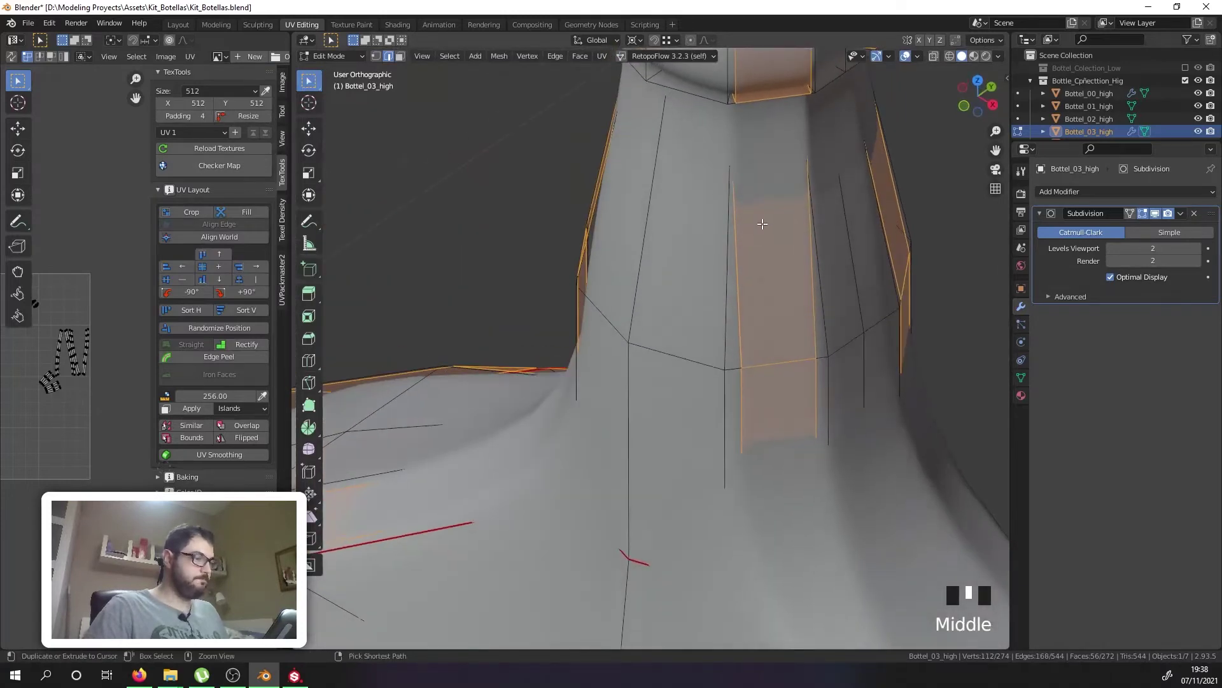
scroll(762, 224, down, 1)
scroll(762, 225, down, 3)
scroll(746, 147, up, 3)
key(ctrl+z)
key(ctrl+z)
key(ctrl+z)
Step: Deselect the parts of the two loops that cross the lip of Bottel_03_high, using wireframe display to reach them
shift+right_click(782, 146)
shift+middle_drag(781, 146, 693, 213)
key(shift+z)
scroll(695, 98, up, 1)
scroll(695, 98, up, 2)
shift+right_click(732, 100)
key(ctrl+z)
key(ctrl+z)
shift+middle_drag(706, 102, 709, 298)
scroll(709, 298, down, 2)
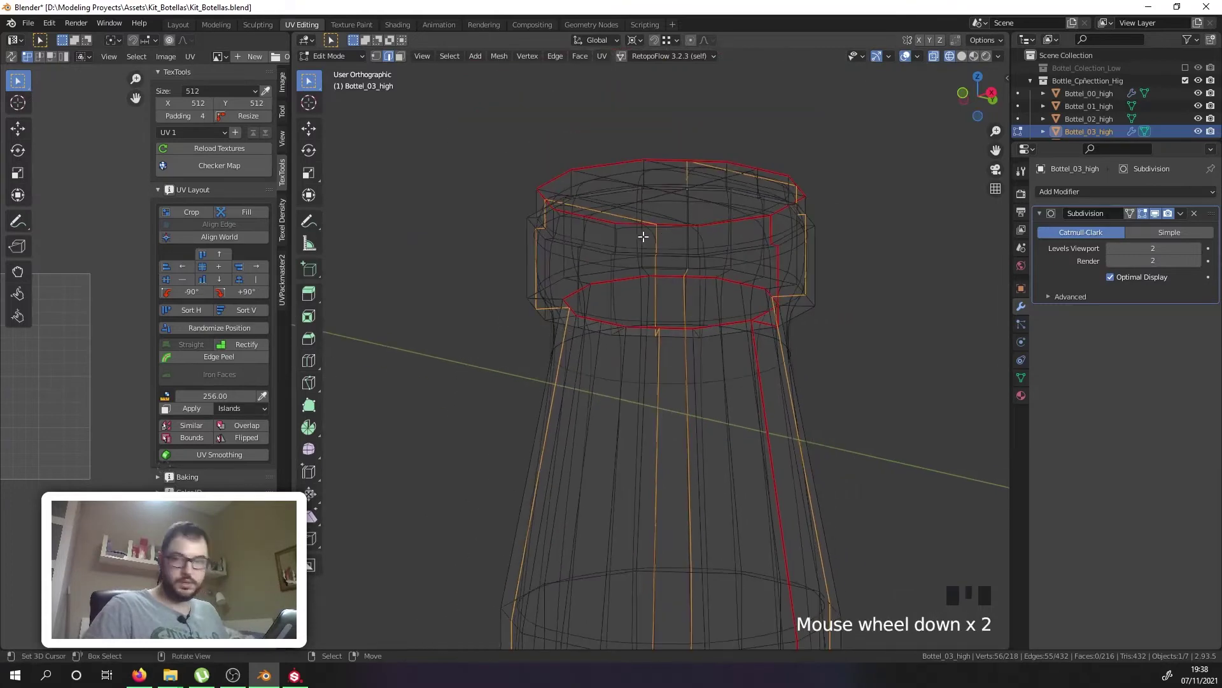
key(c)
mouse_move(532, 204)
middle_down()
mouse_move(490, 253)
mouse_move(554, 154)
mouse_move(633, 177)
middle_up()
mouse_move(758, 185)
middle_down()
mouse_move(807, 213)
mouse_move(776, 259)
mouse_move(611, 283)
mouse_move(810, 350)
middle_up()
right_click(807, 213)
scroll(728, 350, up, 4)
shift+right_click(732, 338)
shift+right_click(349, 258)
scroll(439, 273, down, 7)
key(z)
Step: Bevel the remaining selected loop edges on the body and neck of Bottel_03_high with 1 segment and a width of about 0.0054 m
middle_drag(494, 335, 620, 345)
scroll(620, 347, down, 5)
mouse_move(621, 440)
shift+middle_down()
mouse_move(679, 295)
mouse_move(741, 388)
shift+middle_up()
key(ctrl+b)
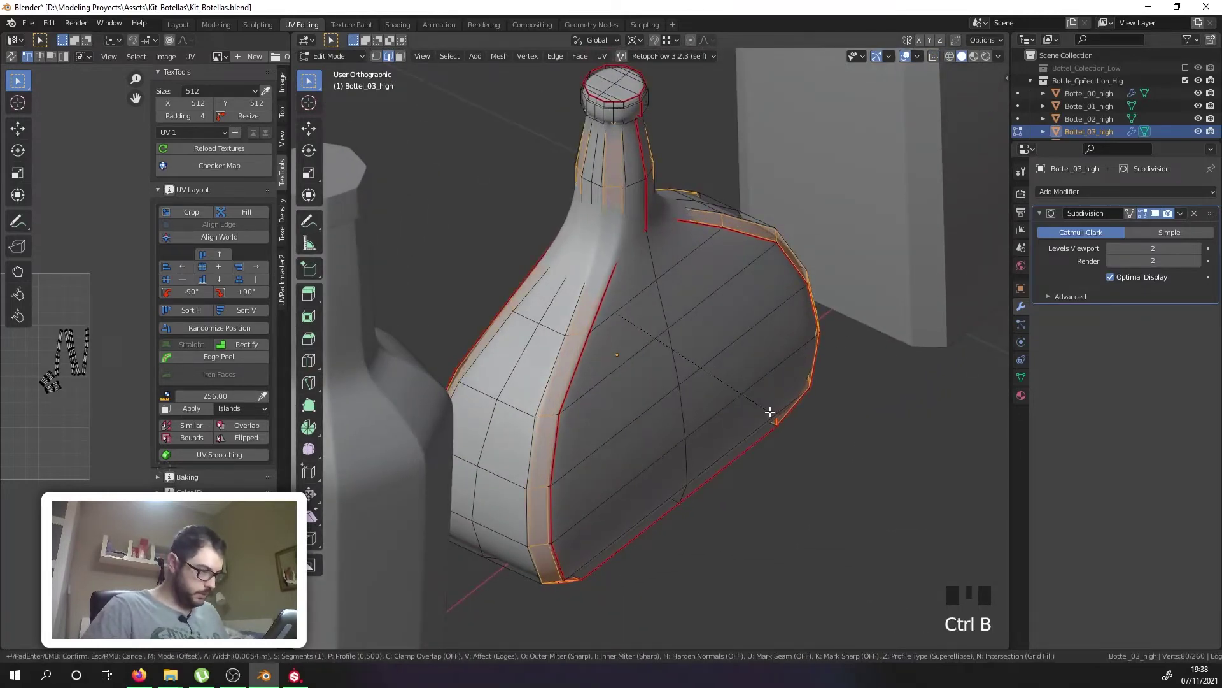
click(768, 411)
key(Tab)
middle_drag(726, 376, 603, 101)
scroll(605, 108, up, 6)
key(Tab)
scroll(605, 136, up, 5)
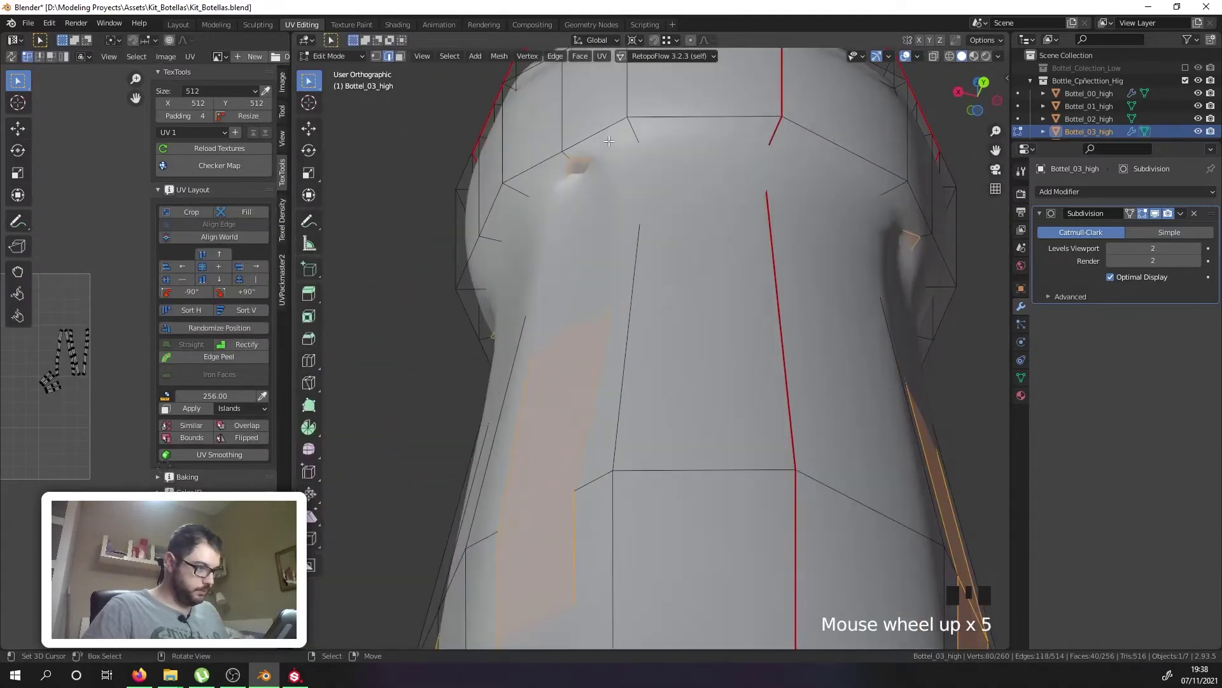
Step: Bevel the edge loops around the cap and at the cap-neck junction of Bottel_03_high with two segments, about 0.00034 m wide
right_click(599, 134)
alt+shift+right_click(594, 136)
alt+shift+right_click(594, 137)
alt+shift+right_click(594, 137)
scroll(594, 137, down, 5)
shift+middle_drag(594, 137, 564, 256)
scroll(563, 257, up, 3)
alt+shift+right_click(564, 273)
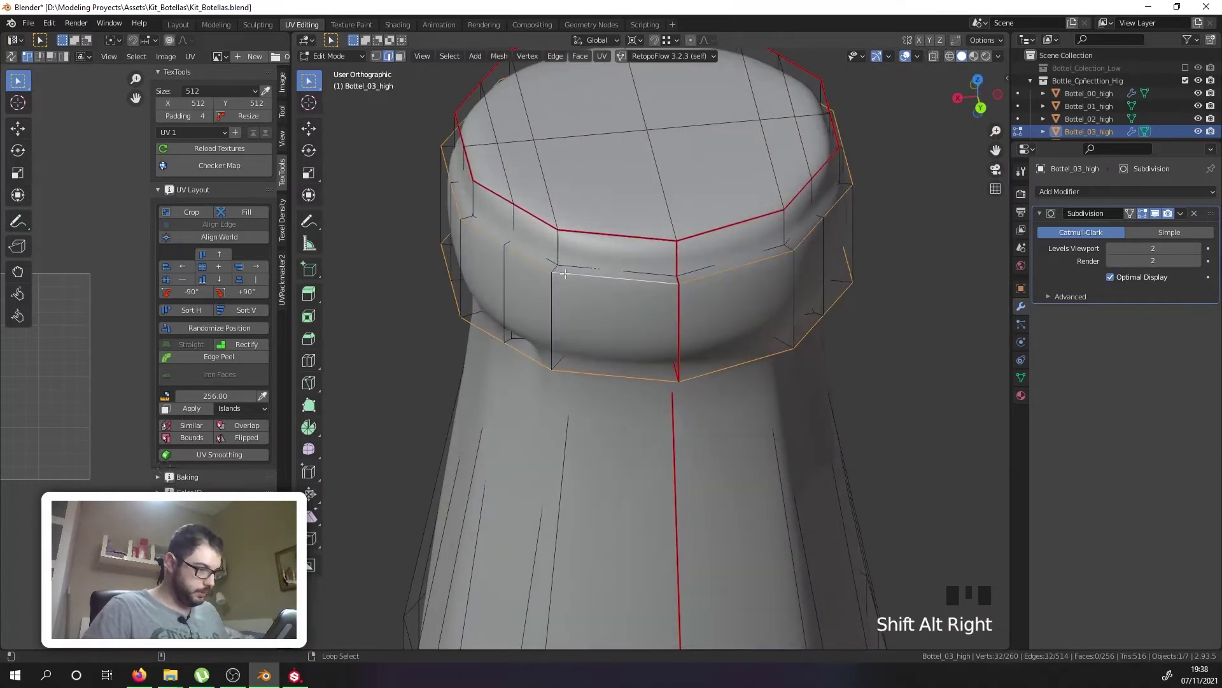
alt+shift+right_click(576, 237)
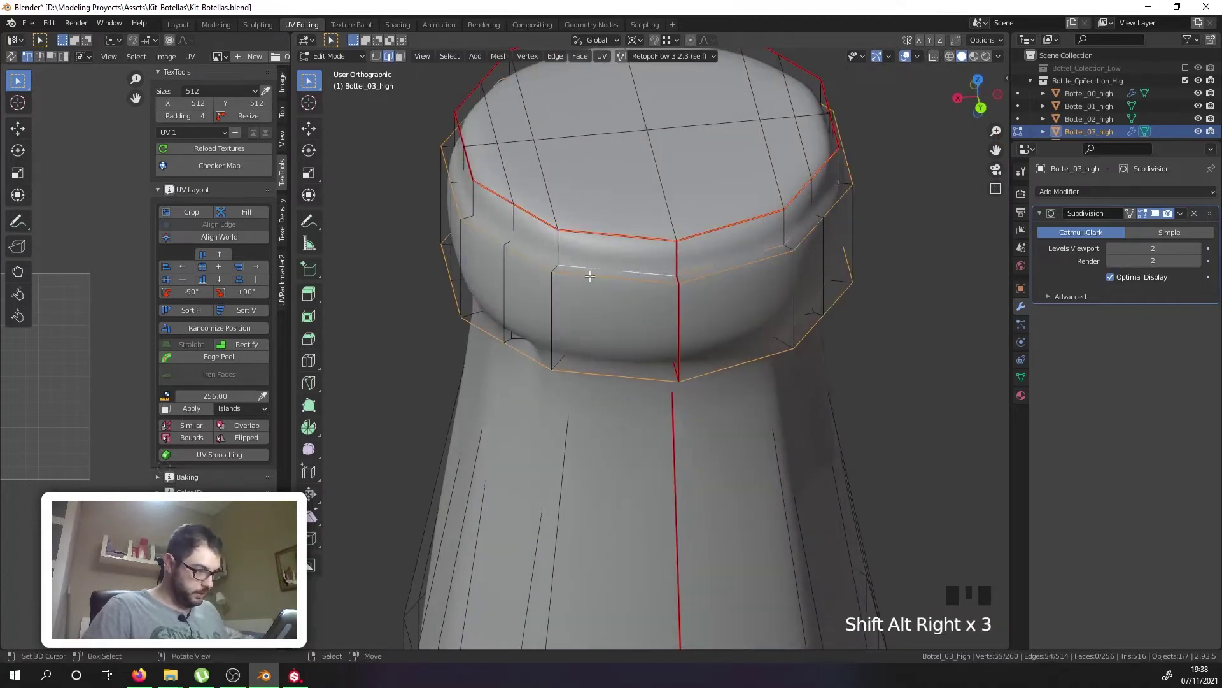
middle_drag(590, 276, 565, 242)
scroll(564, 232, up, 2)
key(z)
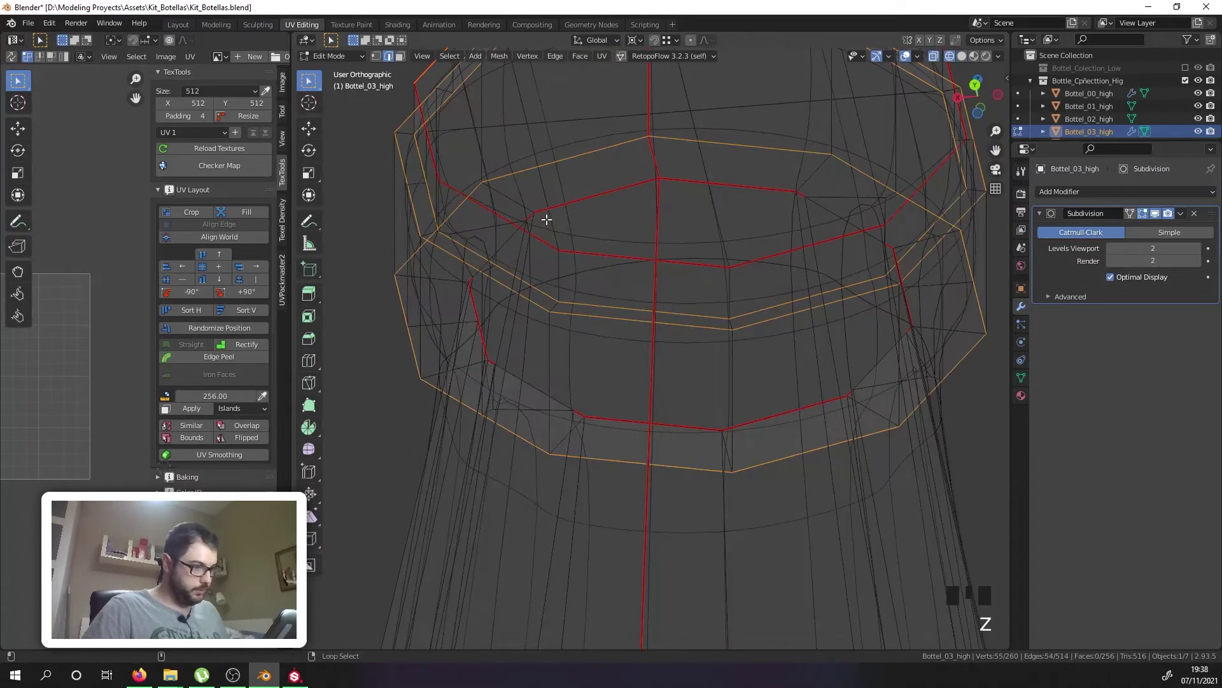
alt+shift+right_click(542, 215)
key(z)
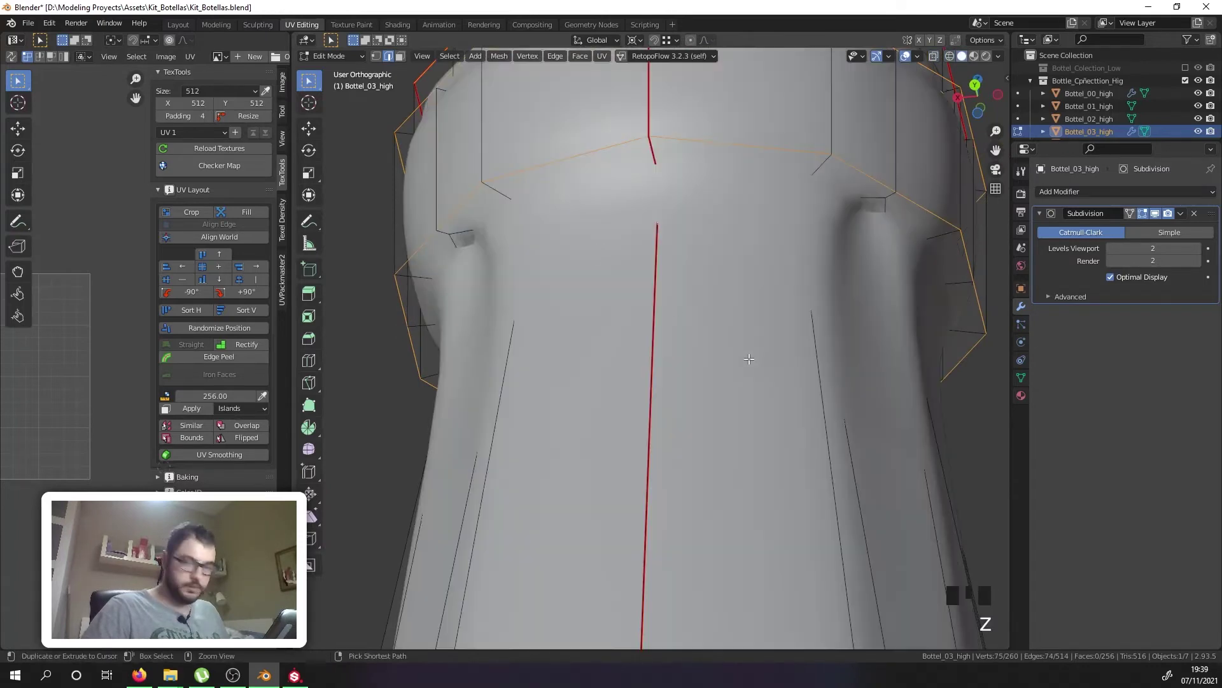
key(ctrl+b)
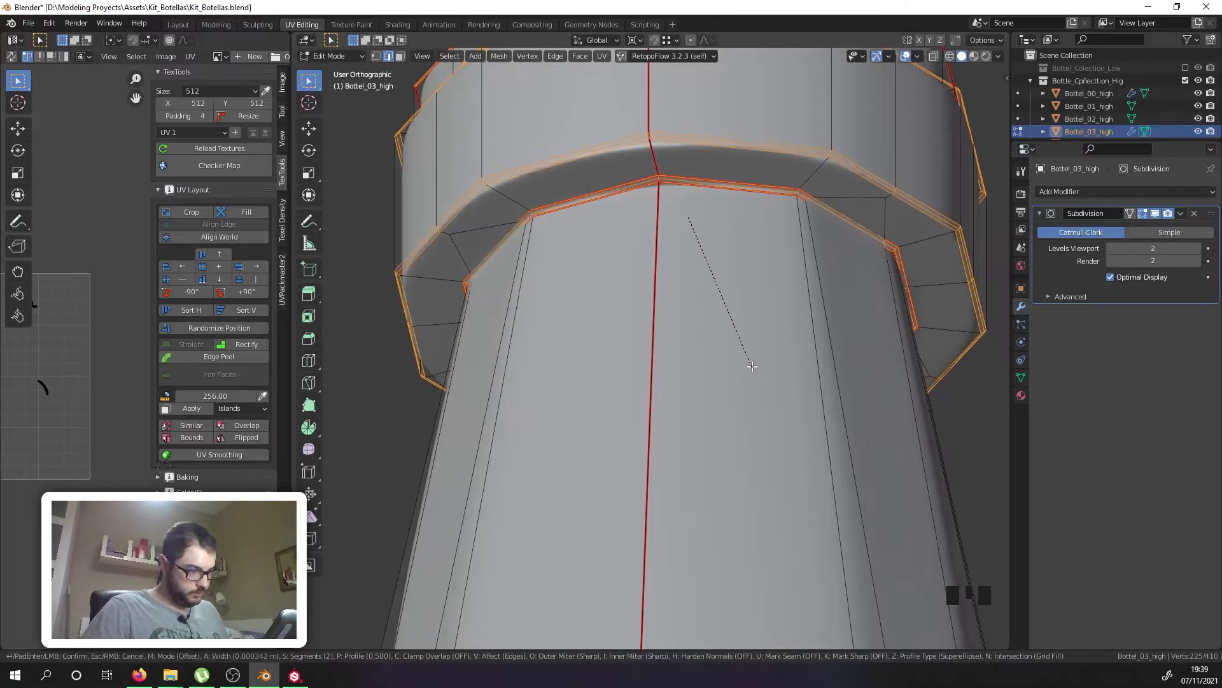
click(753, 369)
Step: Examine the smoothed cap, neck and shoulders of the bottle in Object Mode
key(Tab)
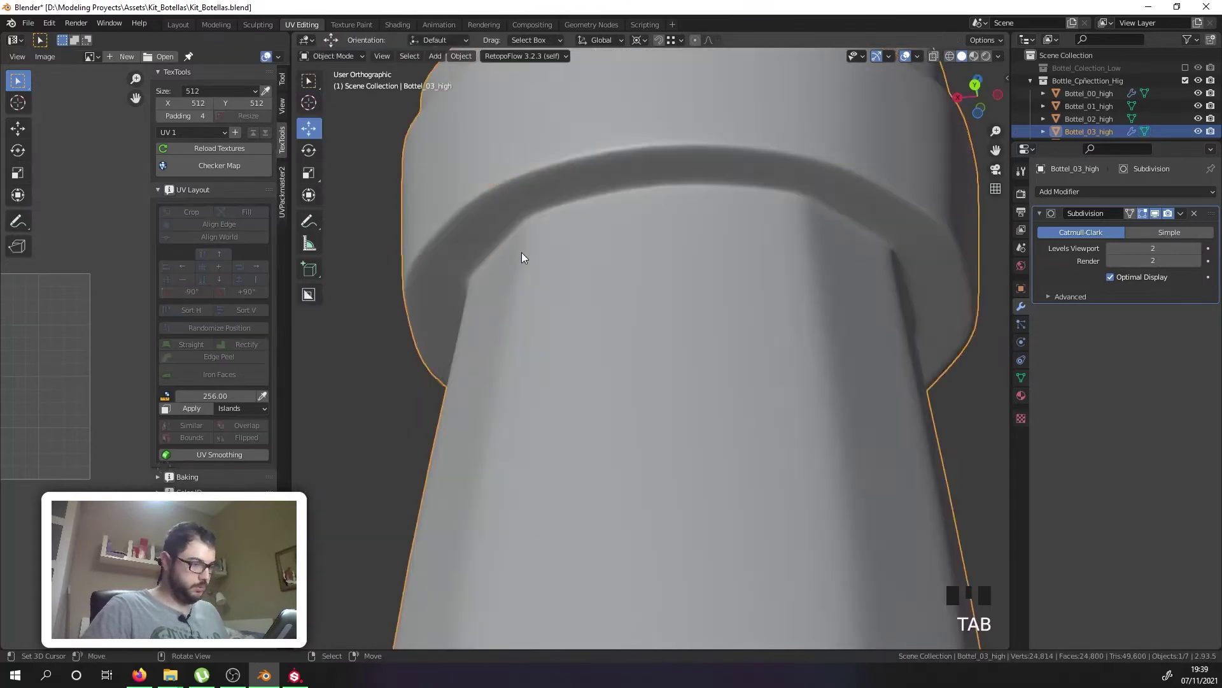
scroll(521, 252, down, 4)
middle_drag(553, 242, 610, 257)
scroll(650, 258, down, 6)
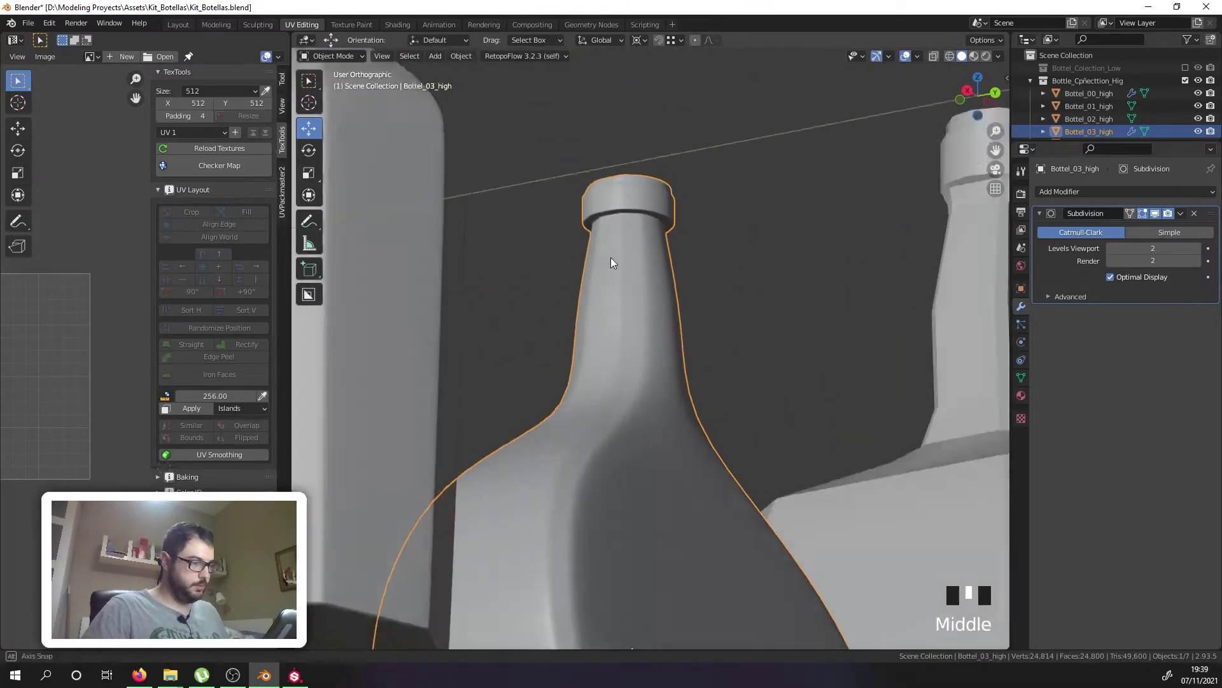
scroll(773, 291, down, 6)
middle_drag(773, 292, 700, 355)
scroll(700, 356, up, 6)
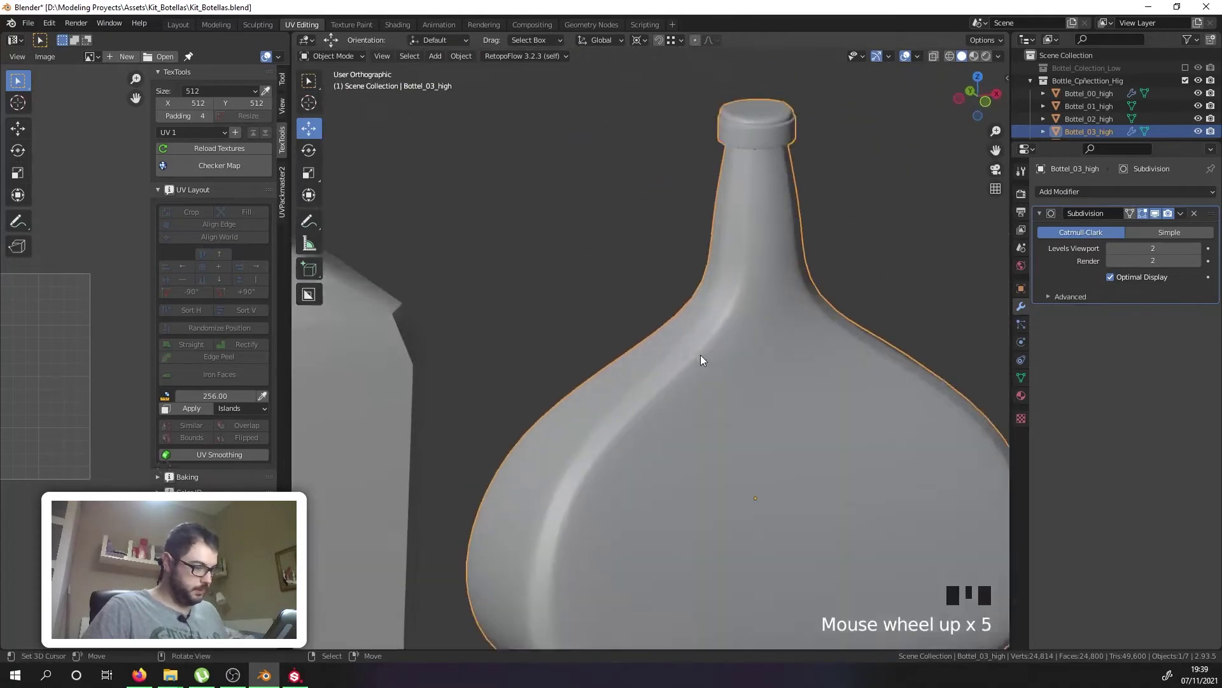
scroll(658, 390, down, 3)
middle_drag(636, 407, 632, 363)
Step: Bevel the edge loop where the neck of Bottel_03_high meets the shoulders, using two segments
key(Tab)
scroll(605, 392, down, 7)
key(Tab)
key(Tab)
scroll(633, 363, up, 6)
scroll(632, 370, up, 3)
right_click(615, 380)
alt+shift+right_click(618, 381)
shift+right_click(618, 381)
alt+shift+right_click(618, 380)
alt+shift+right_click(618, 381)
alt+shift+right_click(618, 381)
key(z)
key(z)
key(ctrl+b)
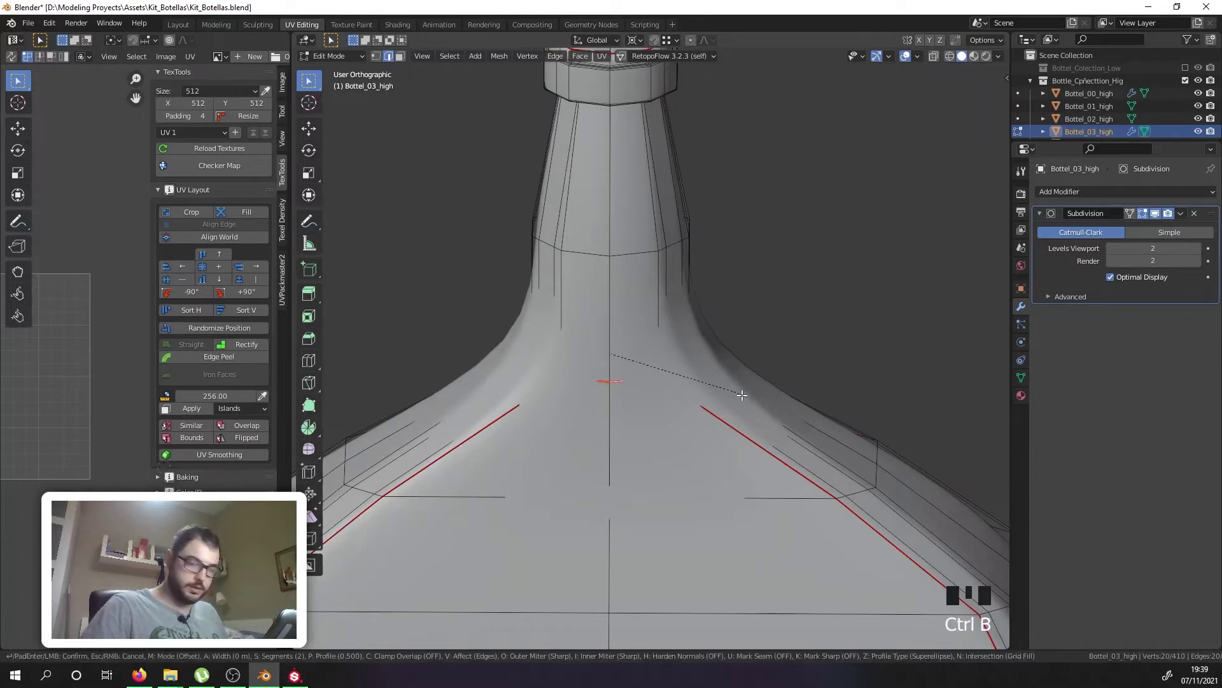
scroll(754, 405, down, 1)
click(758, 407)
key(Tab)
Step: Bevel the edge loop around the middle of the neck with two segments, about 0.0017 m wide
key(Tab)
right_click(619, 250)
alt+shift+right_click(622, 250)
alt+shift+right_click(622, 251)
key(ctrl+b)
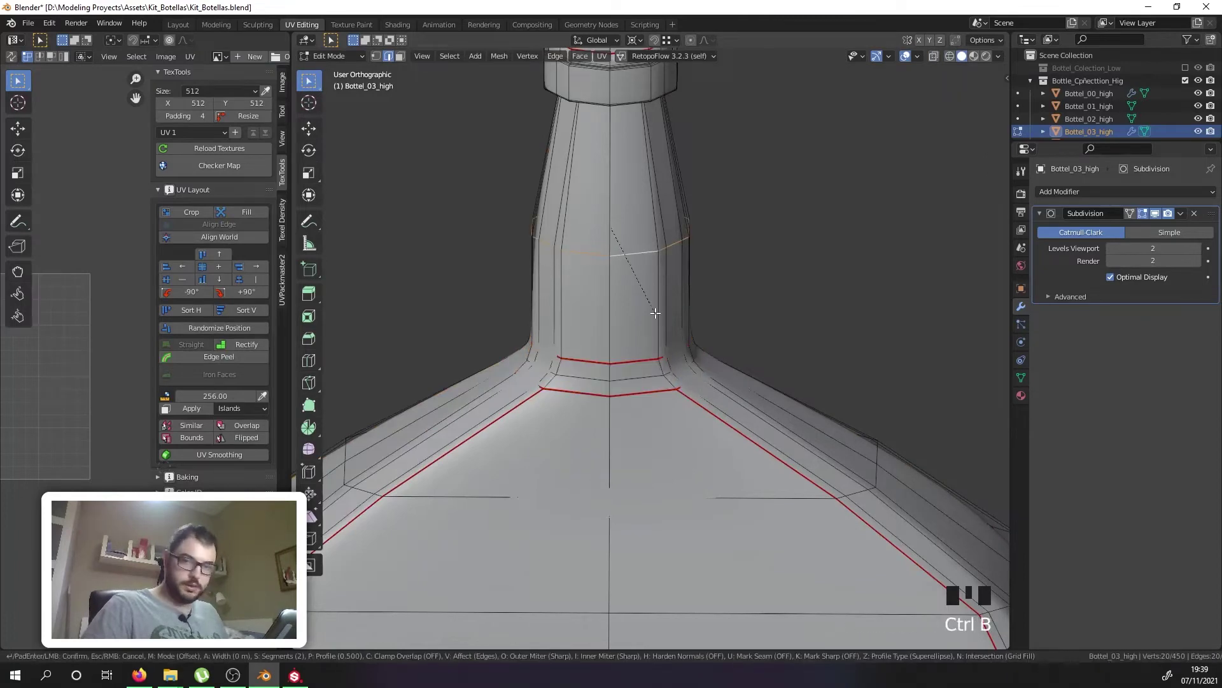
click(657, 319)
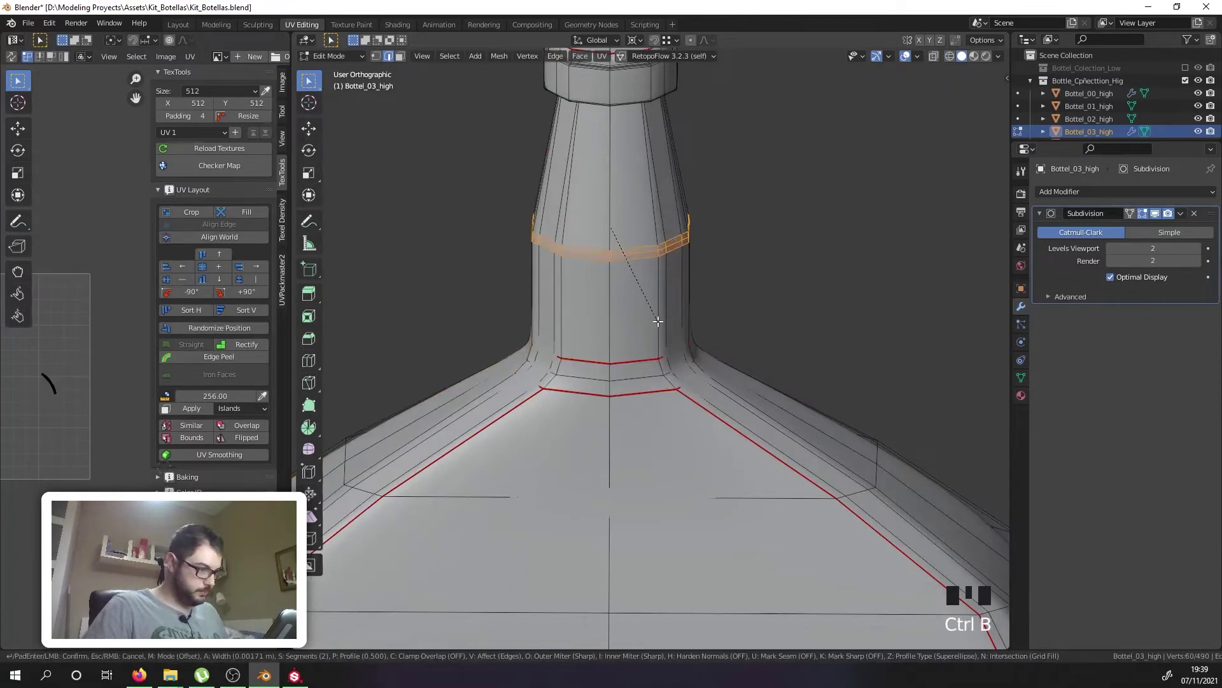
key(Tab)
scroll(657, 319, down, 6)
middle_drag(657, 319, 635, 263)
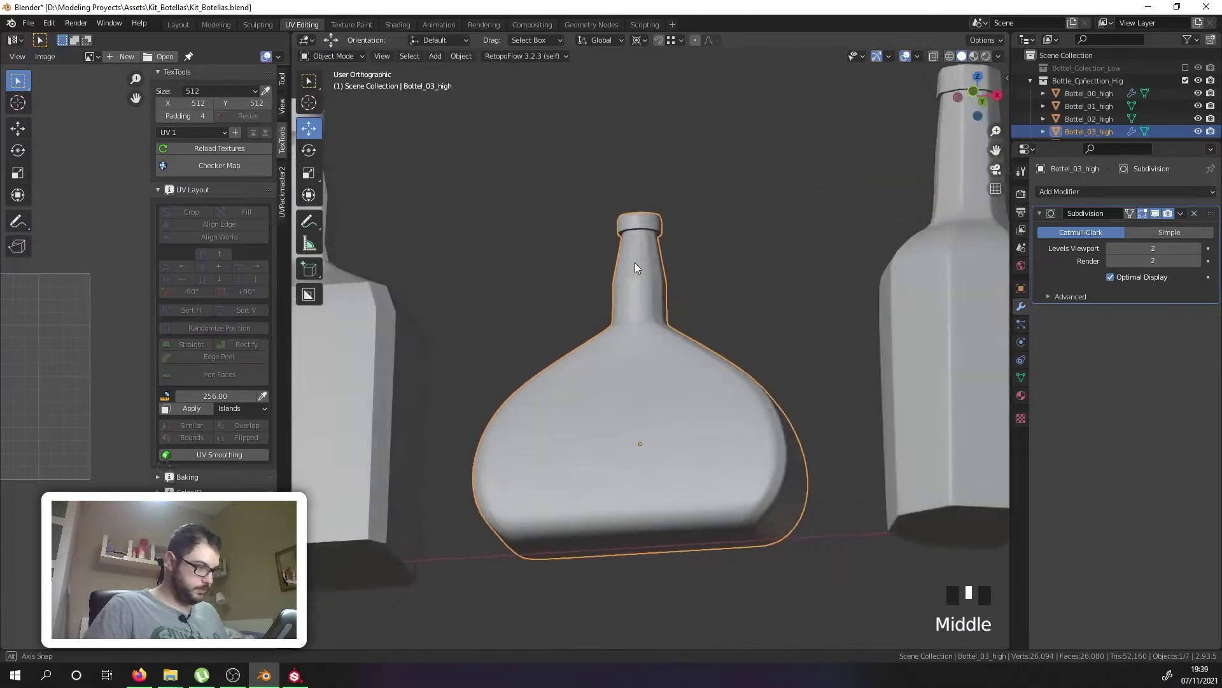
Step: Add a Subdivision Surface modifier to the square bottle Bottel_02_high
scroll(521, 252, down, 5)
middle_drag(520, 252, 491, 282)
scroll(490, 283, up, 4)
right_click(494, 275)
key(Tab)
key(Tab)
click(1062, 191)
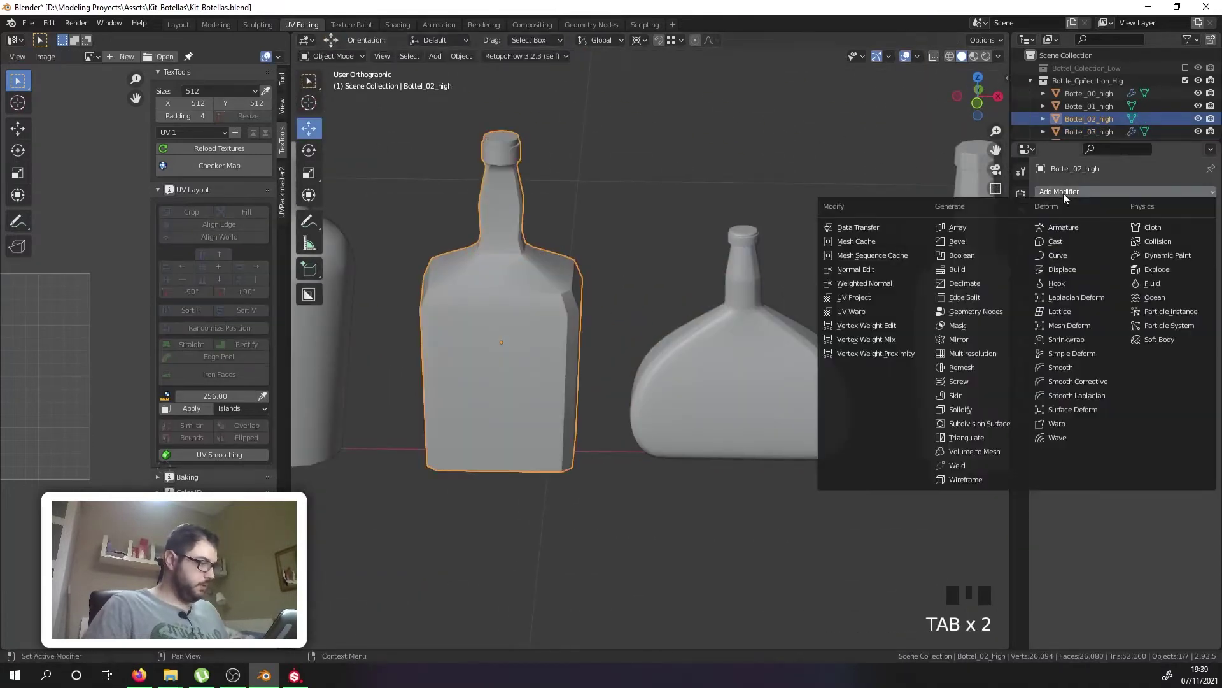
click(995, 422)
Step: Bevel the bottom edge loop of Bottel_02_high with two segments, about 0.0036 m wide
key(Tab)
middle_drag(505, 311, 562, 319)
shift+middle_drag(565, 349, 575, 314)
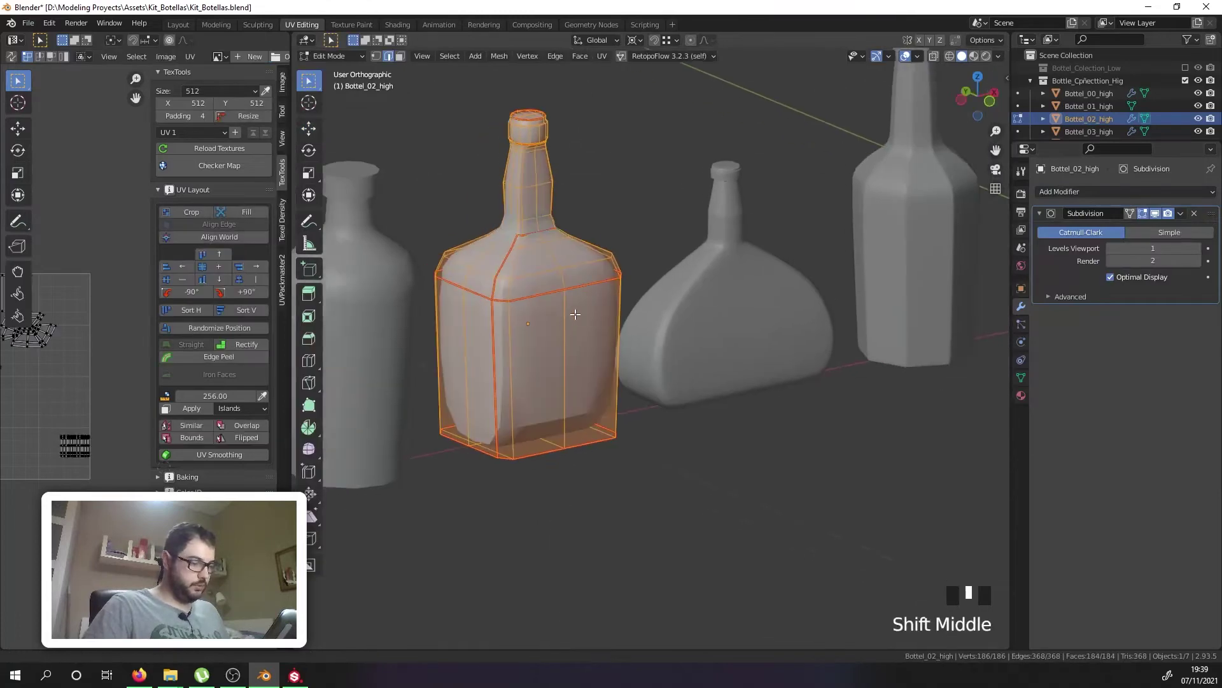
scroll(575, 315, up, 3)
right_click(590, 426)
alt+shift+right_click(590, 431)
alt+shift+right_click(591, 431)
alt+shift+right_click(591, 431)
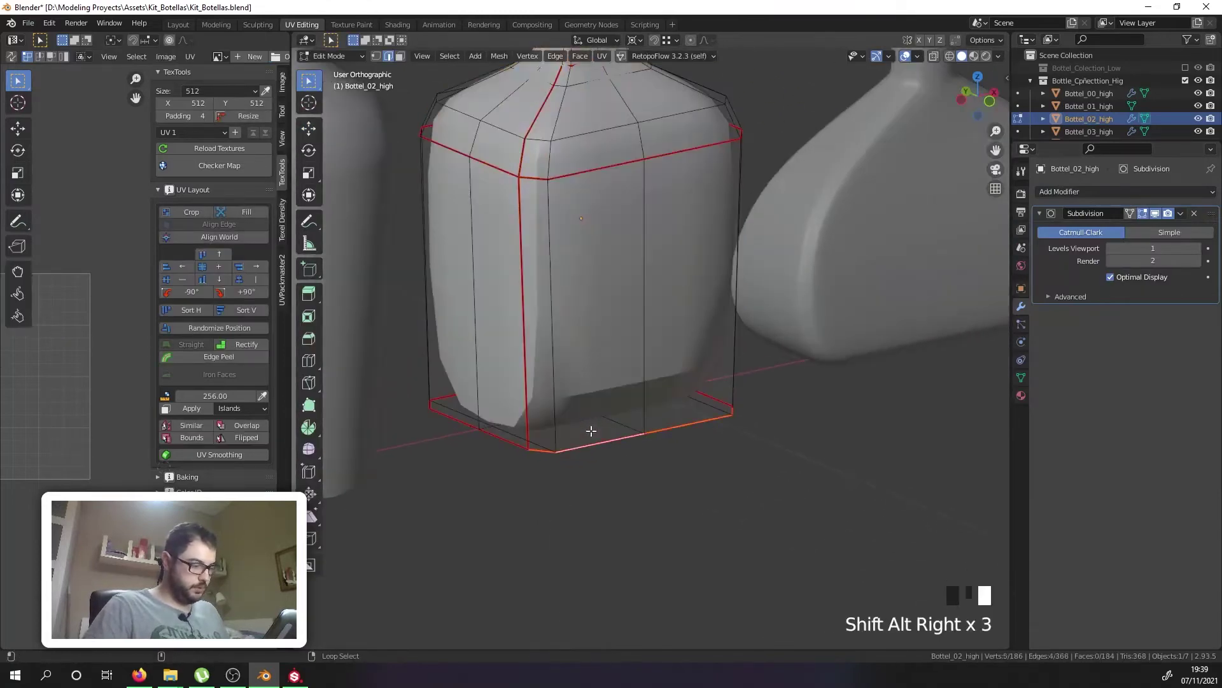
middle_drag(440, 411, 573, 460)
alt+shift+right_click(506, 445)
alt+shift+right_click(390, 480)
scroll(573, 460, up, 2)
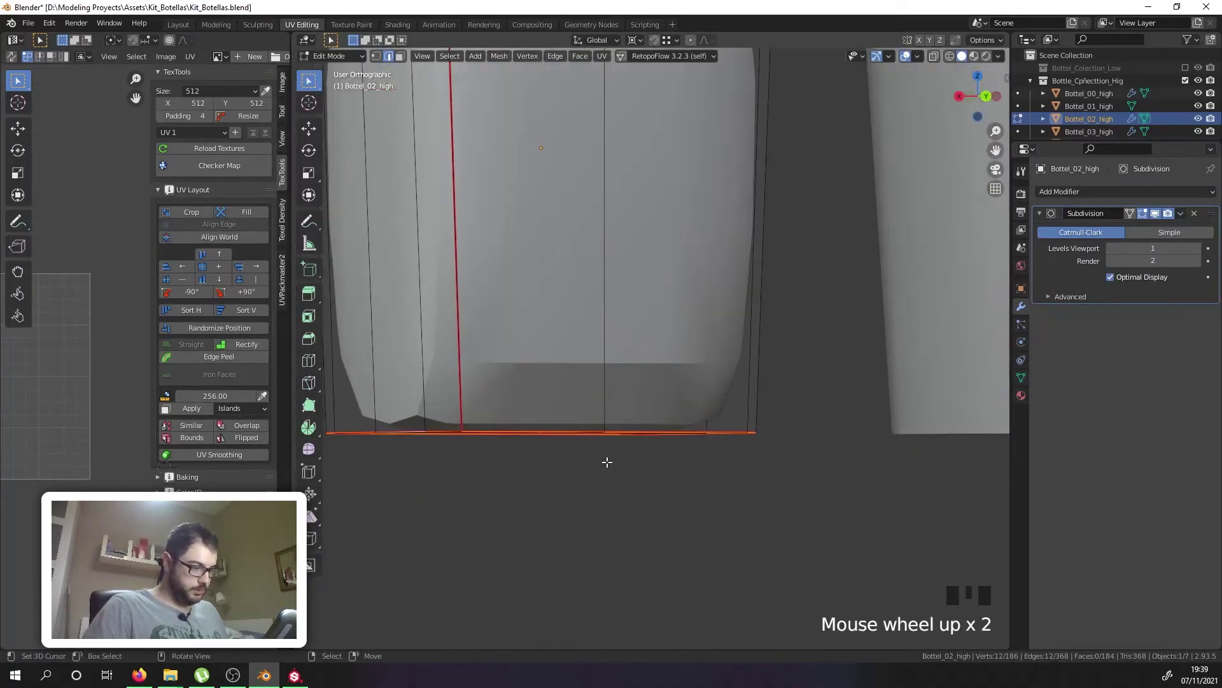
key(ctrl+b)
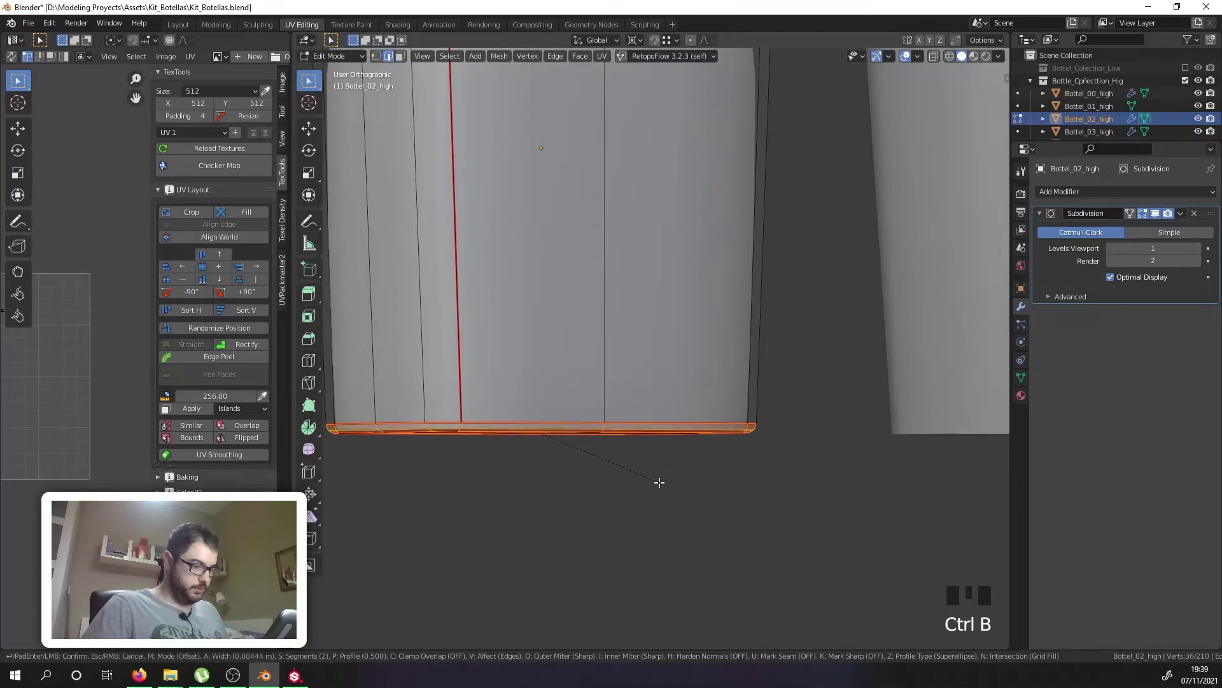
click(658, 482)
scroll(658, 480, down, 4)
middle_drag(658, 480, 652, 354)
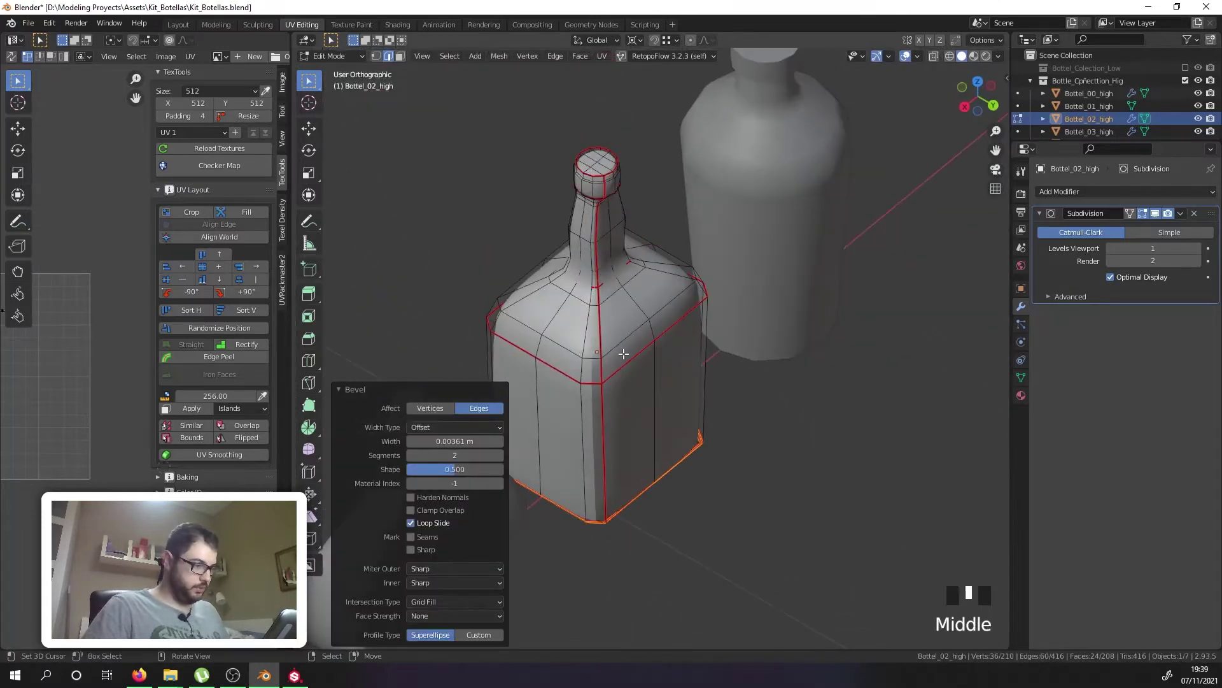
Step: Add centred loop cuts along the chamfered vertical corners of the square bottle
scroll(653, 354, up, 3)
right_click(589, 361)
key(ctrl+r)
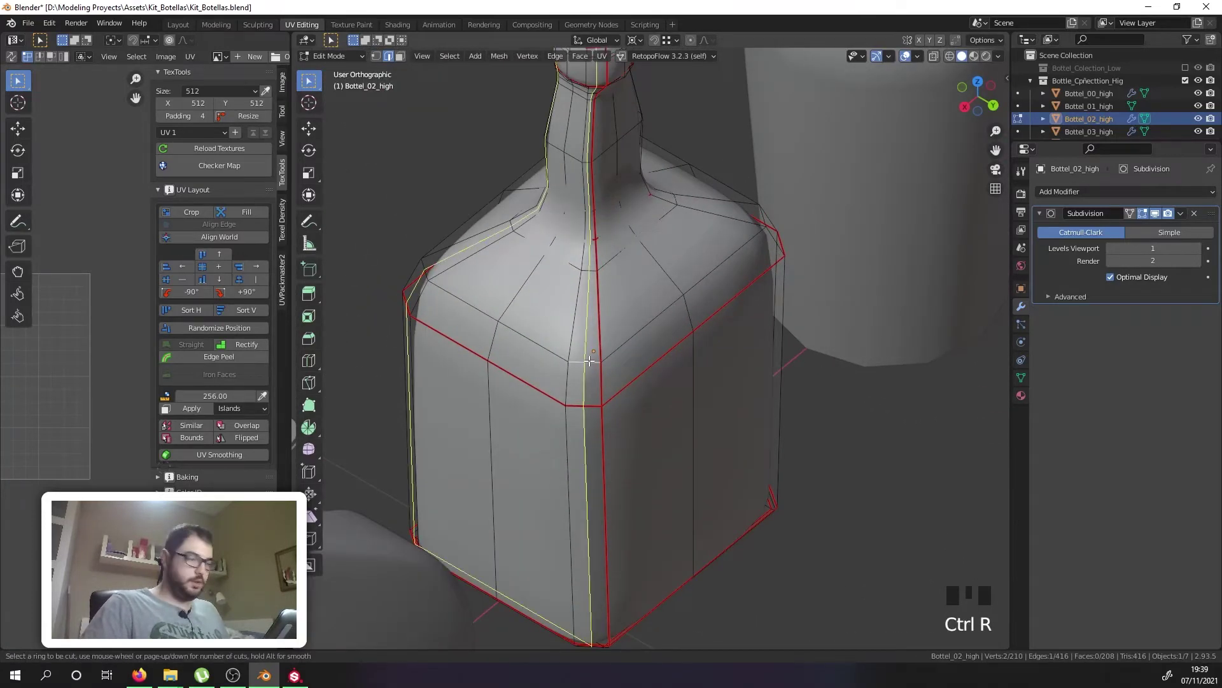
click(587, 357)
right_click(586, 357)
middle_drag(717, 336, 576, 368)
key(ctrl+r)
click(690, 409)
right_click(689, 409)
Step: Select the new corner edge loops and deselect their parts on the cap with Circle Select in wireframe display
alt+shift+right_click(567, 378)
middle_drag(586, 321, 587, 274)
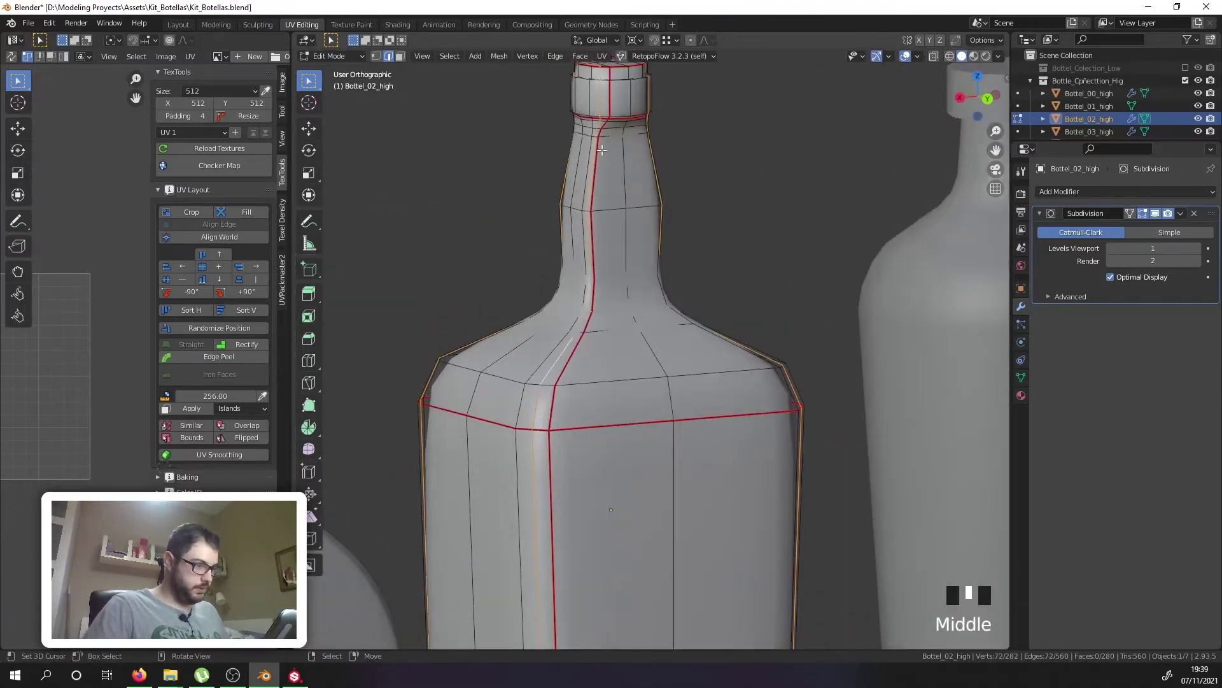
shift+middle_drag(599, 142, 564, 313)
key(x)
key(c)
middle_click(581, 284)
right_click(581, 284)
key(z)
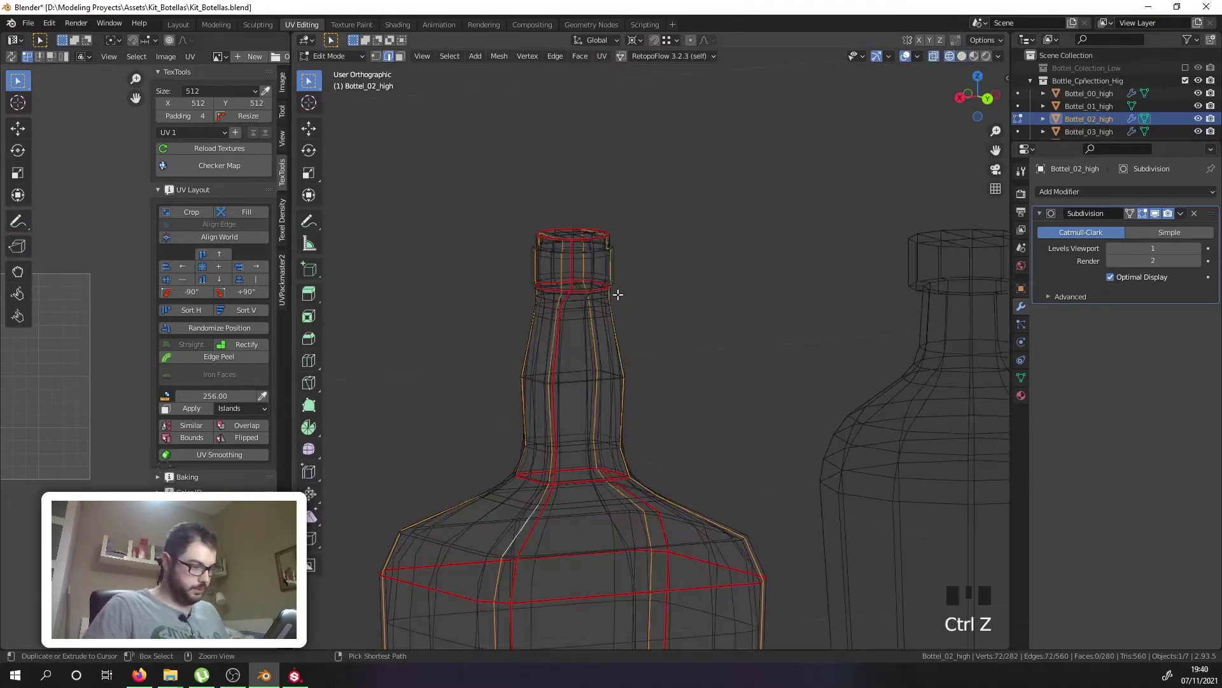
key(c)
middle_click(560, 191)
right_click(548, 247)
scroll(585, 314, up, 11)
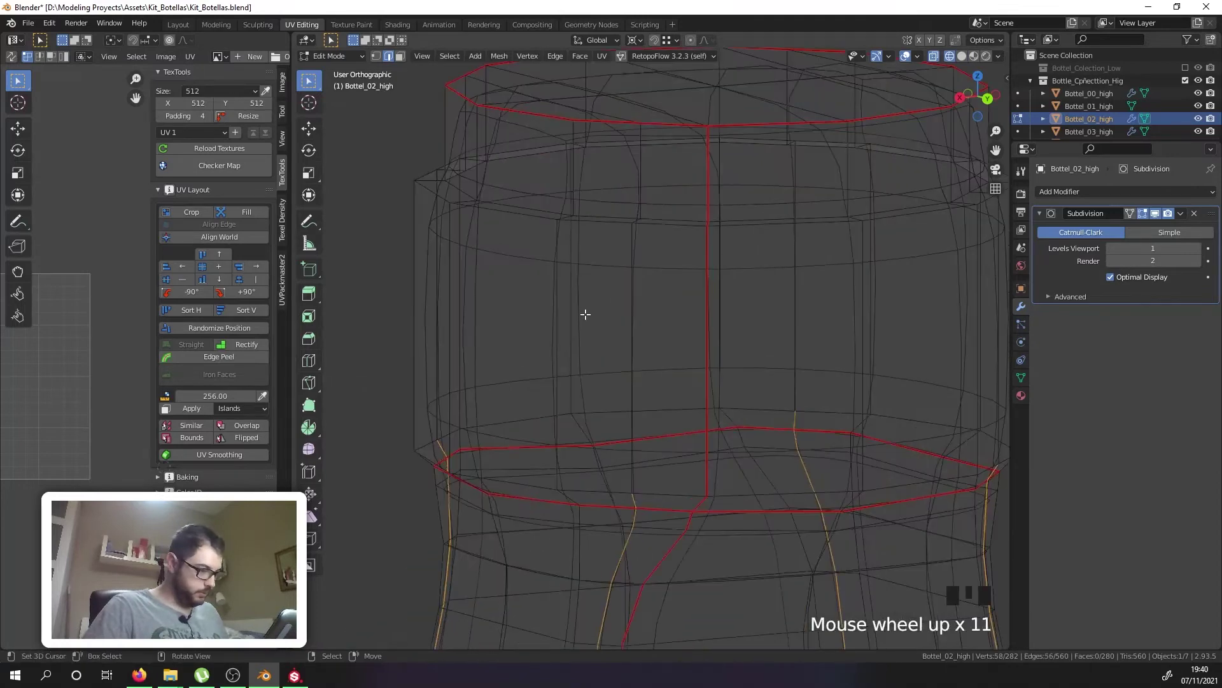
Step: Deselect the leftover corner-loop edges just above the seam where the cap meets the neck
shift+right_click(636, 499)
key(ctrl+z)
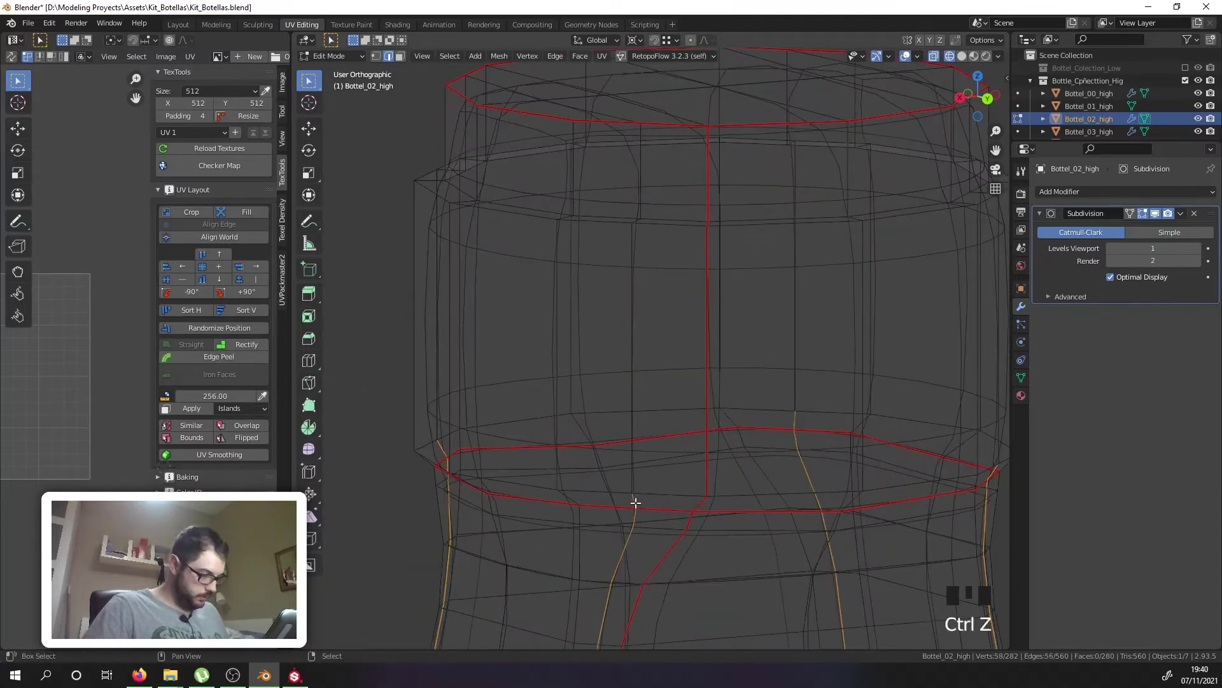
shift+right_click(443, 446)
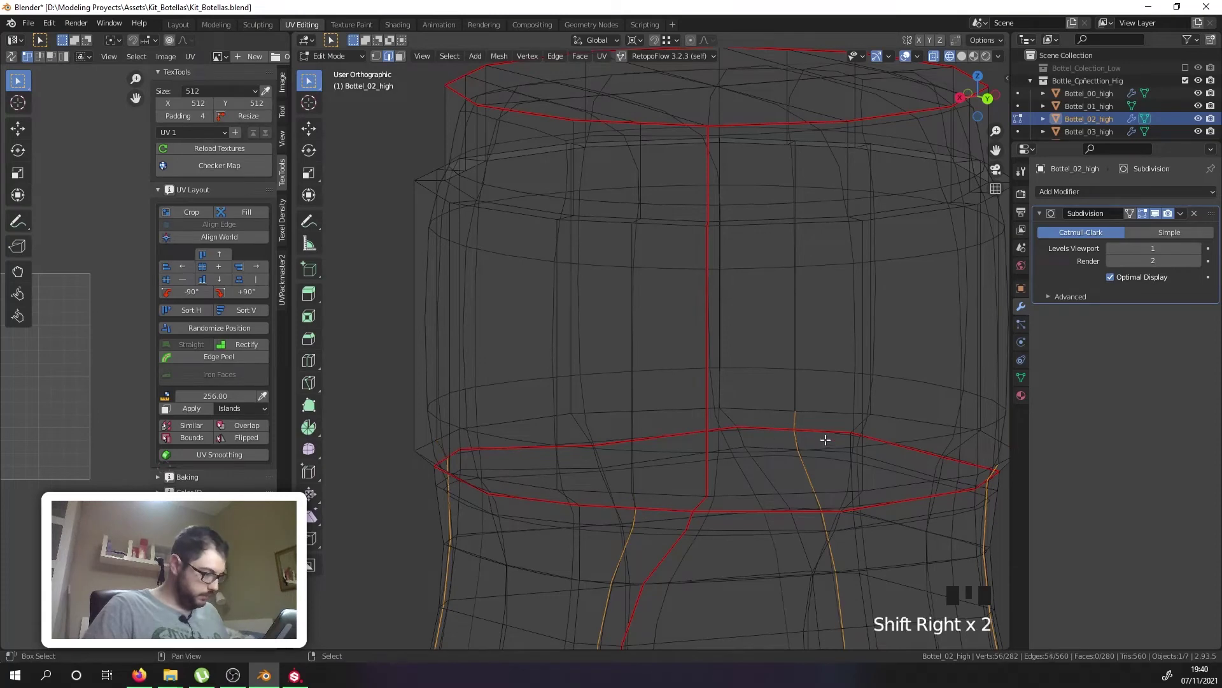
shift+middle_drag(799, 421, 676, 396)
shift+right_click(731, 410)
key(ctrl+z)
key(ctrl+z)
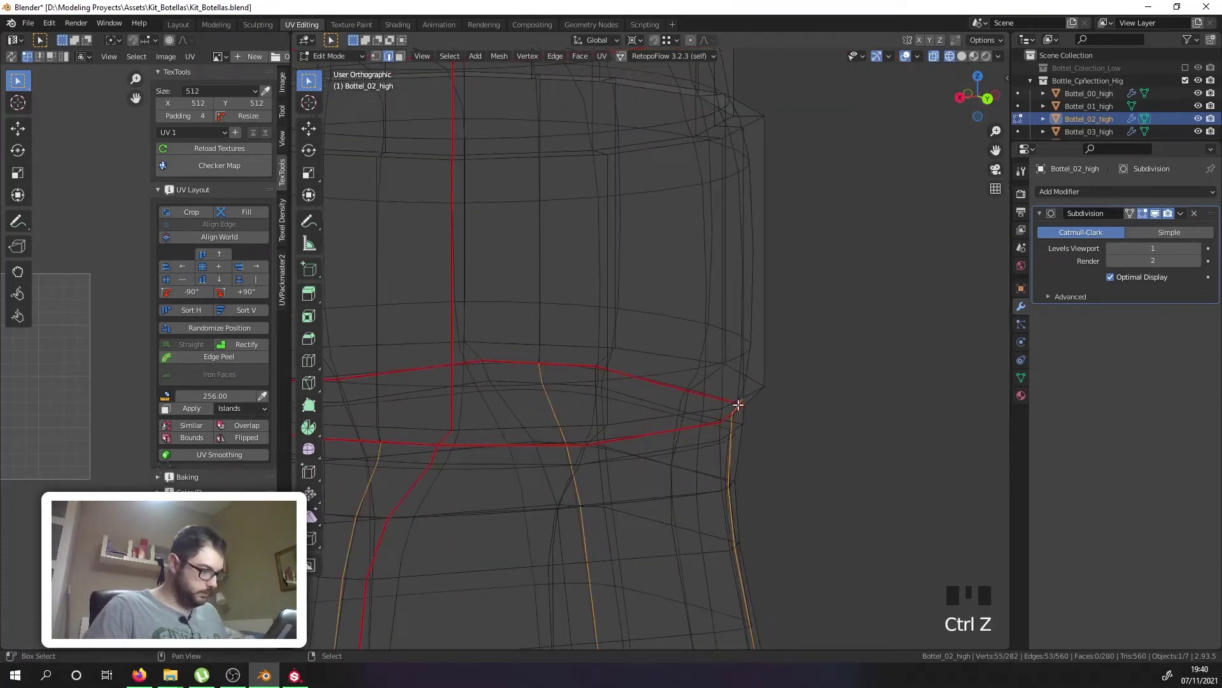
scroll(740, 404, up, 3)
key(ctrl+z)
scroll(738, 398, up, 2)
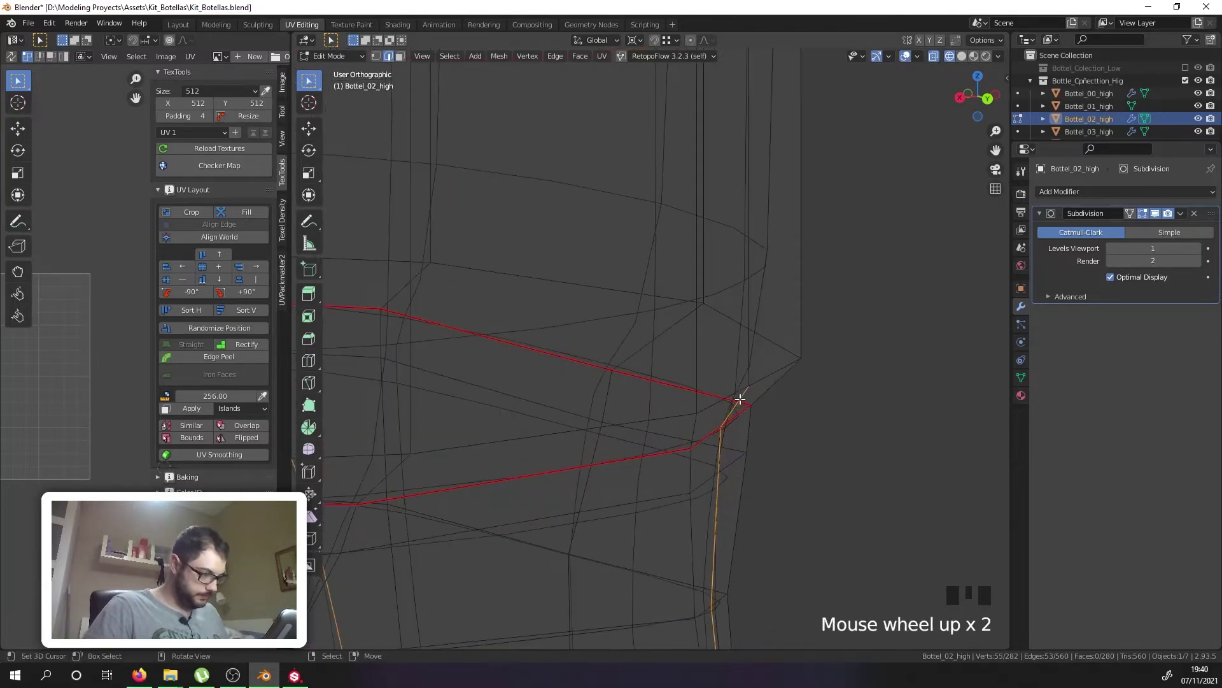
key(c)
scroll(759, 369, up, 3)
middle_click(758, 369)
right_click(759, 368)
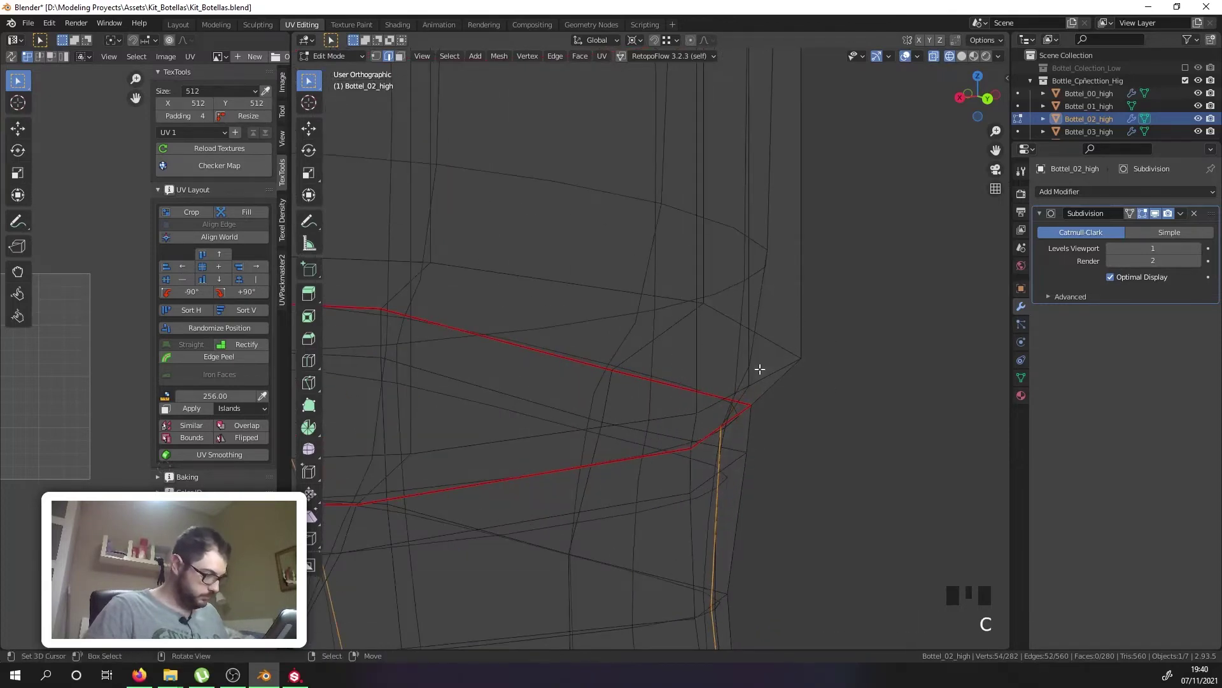
Step: Return to solid display and bevel the selected corner edges with two segments, about 0.0015 m wide
scroll(758, 368, down, 7)
key(z)
middle_drag(618, 395, 647, 377)
key(ctrl+b)
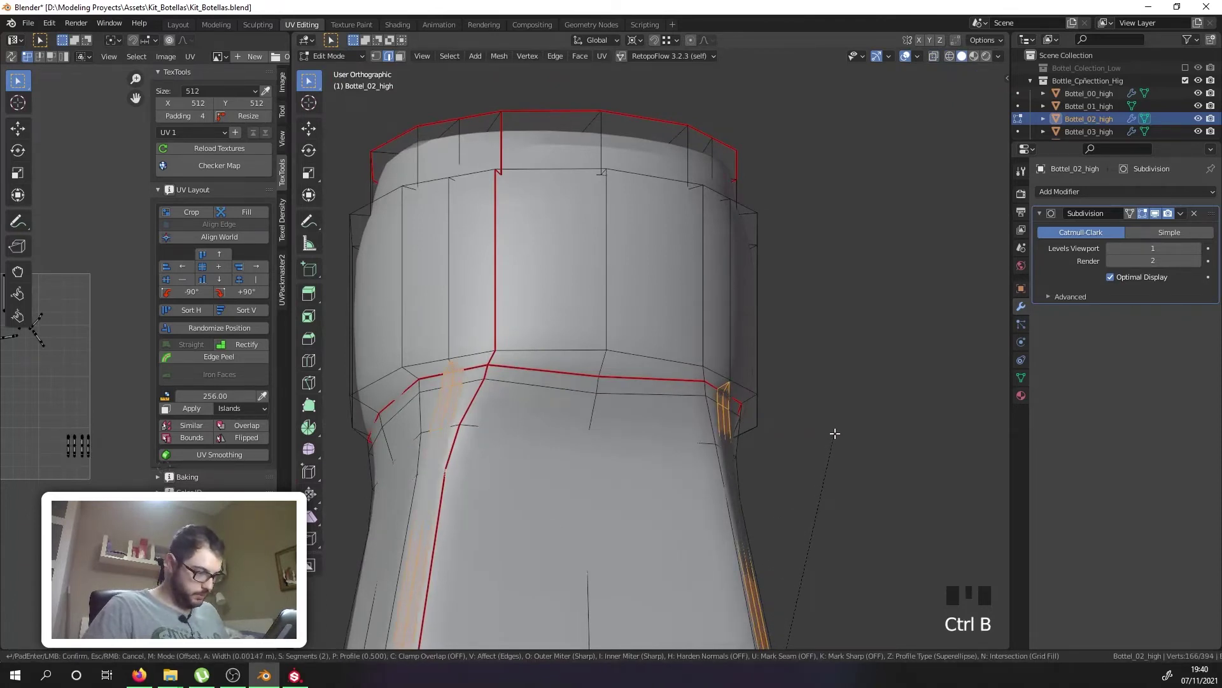
click(835, 433)
Step: Bevel the cap's lower edge, ledge and top rim loops with two segments, about 0.00065 m wide
scroll(572, 367, up, 2)
right_click(608, 346)
alt+shift+right_click(611, 344)
alt+shift+right_click(611, 344)
alt+shift+right_click(611, 344)
alt+shift+right_click(566, 88)
middle_drag(588, 207, 593, 312)
scroll(592, 314, down, 1)
alt+shift+right_click(560, 368)
alt+shift+right_click(656, 370)
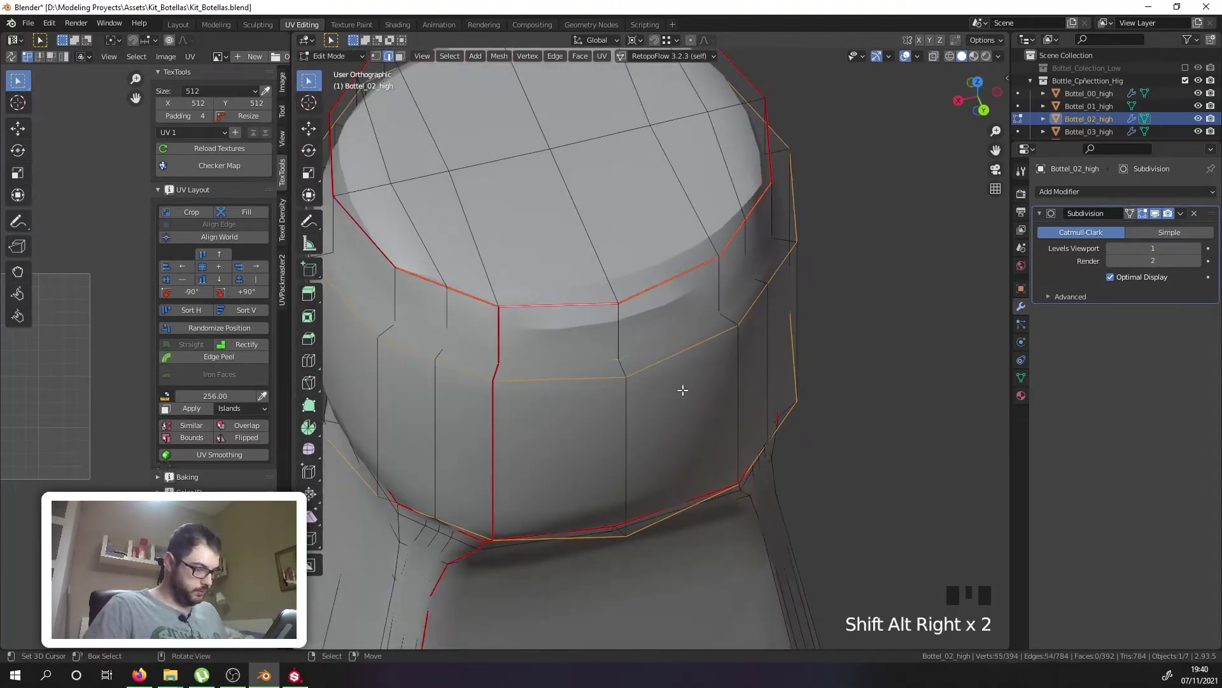
key(ctrl+b)
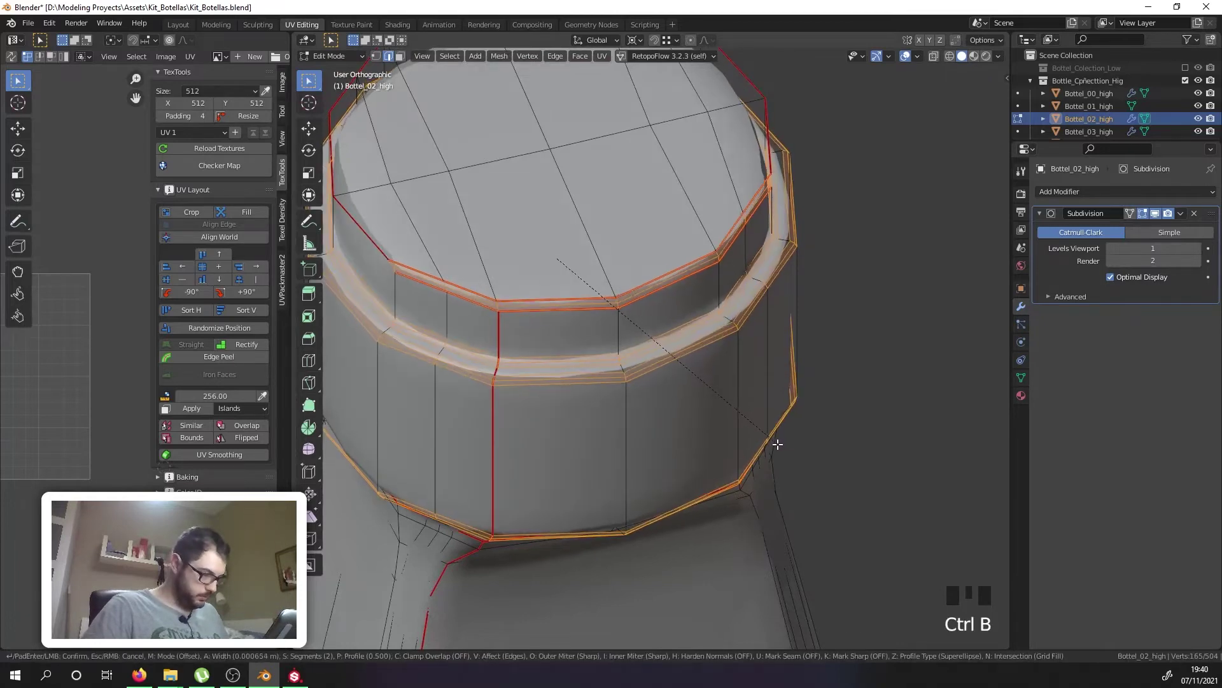
click(764, 433)
Step: Slide the two outer bevel loops along the facing body corner outward, close to the corner's two boundary edges
key(Tab)
scroll(734, 417, down, 10)
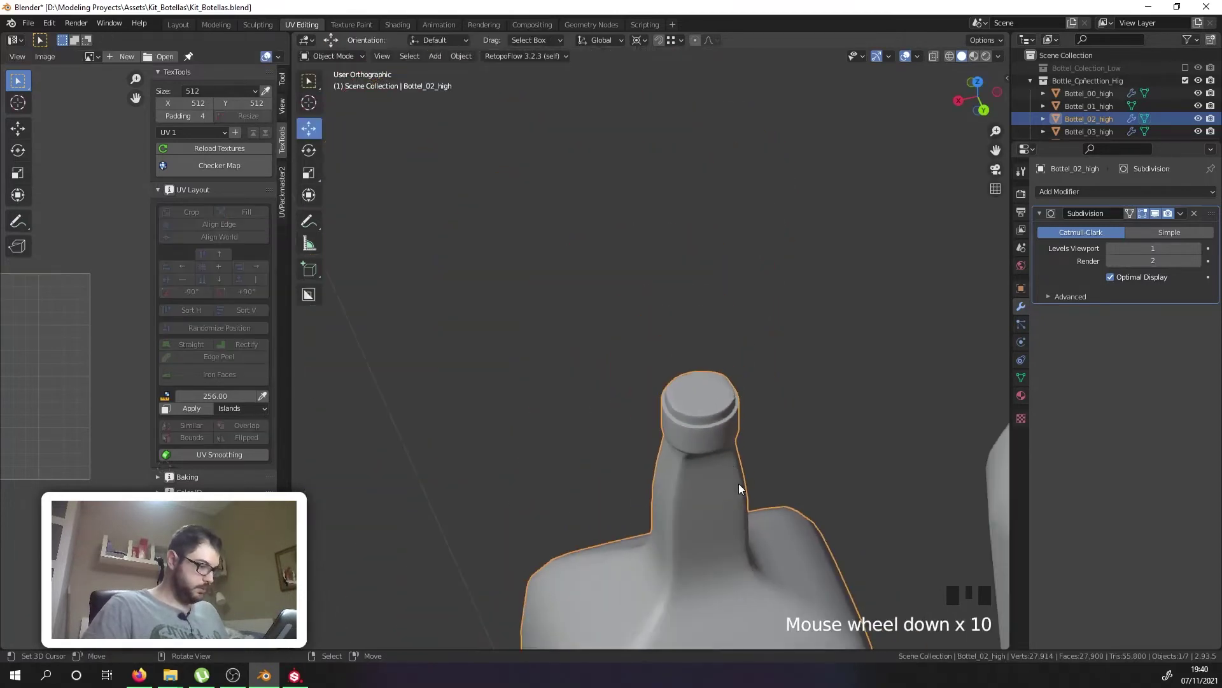
shift+middle_drag(729, 468, 682, 204)
scroll(578, 308, down, 3)
middle_drag(578, 308, 747, 291)
key(Tab)
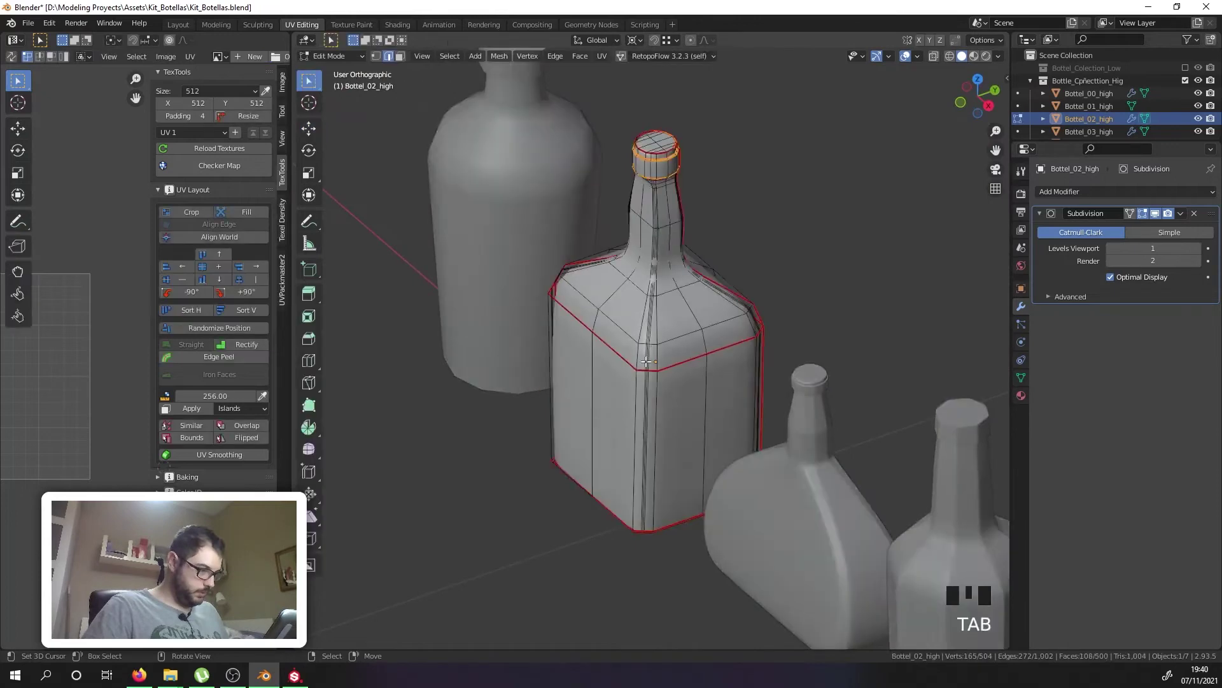
scroll(646, 361, up, 8)
right_click(650, 330)
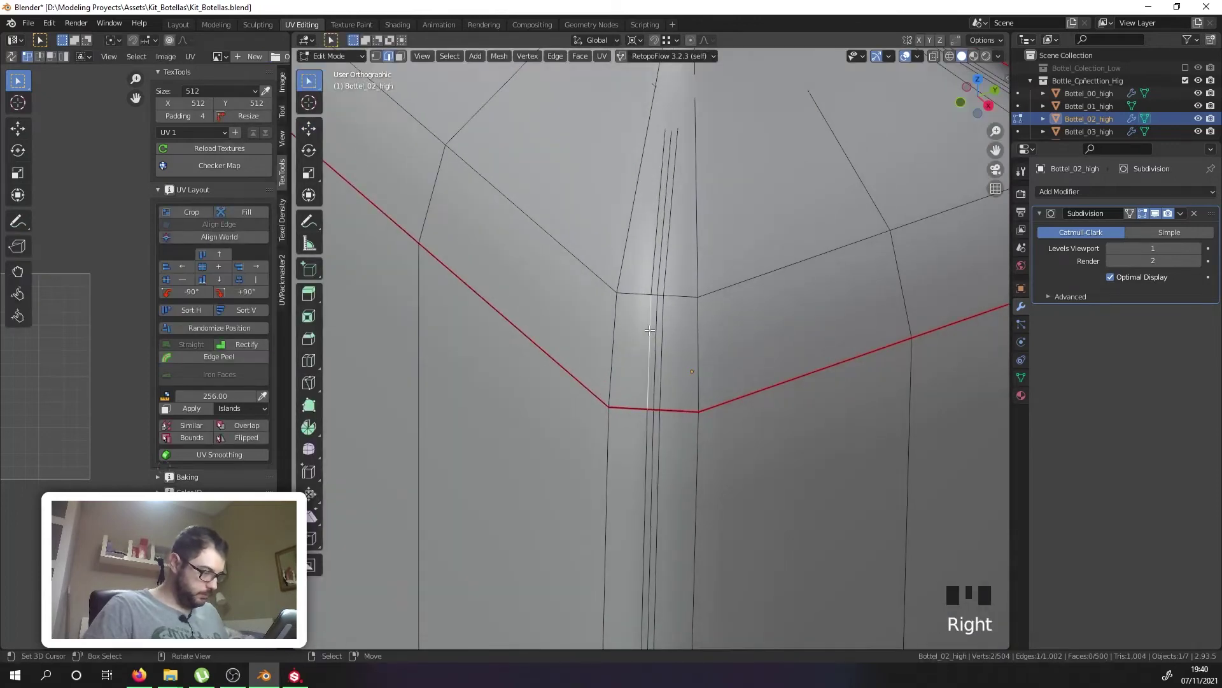
scroll(649, 330, down, 2)
alt+shift+right_click(649, 330)
alt+shift+right_click(650, 330)
alt+shift+right_click(650, 330)
scroll(650, 329, down, 3)
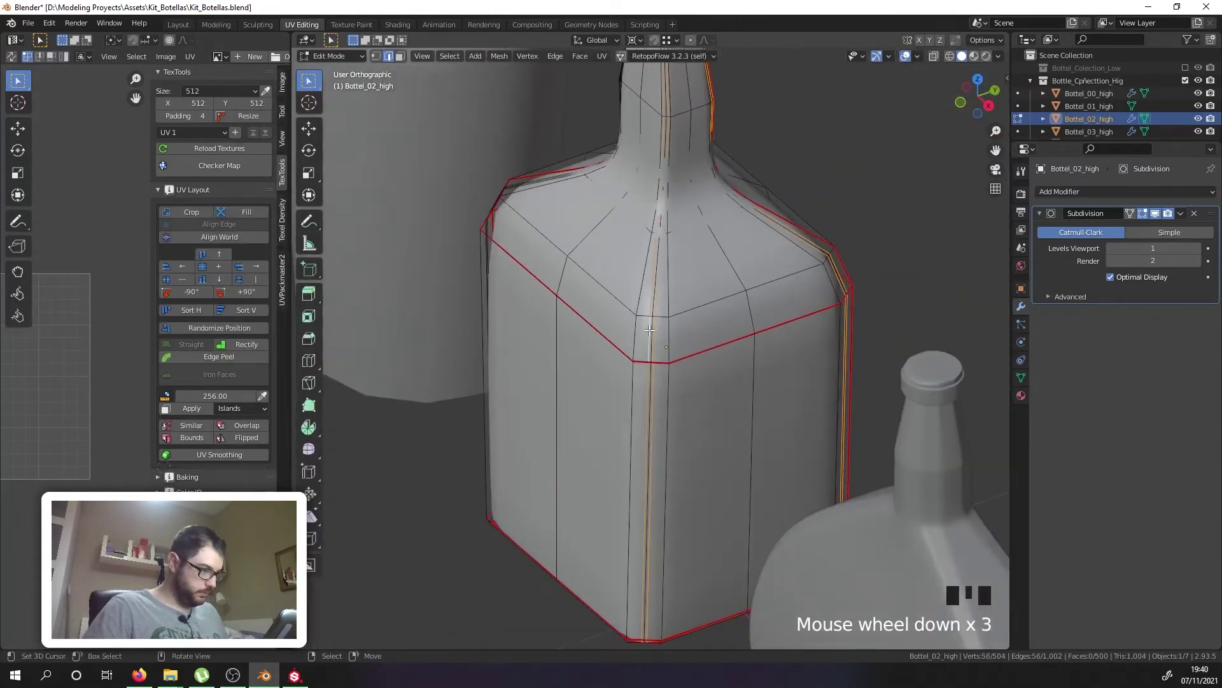
scroll(646, 330, up, 2)
key(g)
key(g)
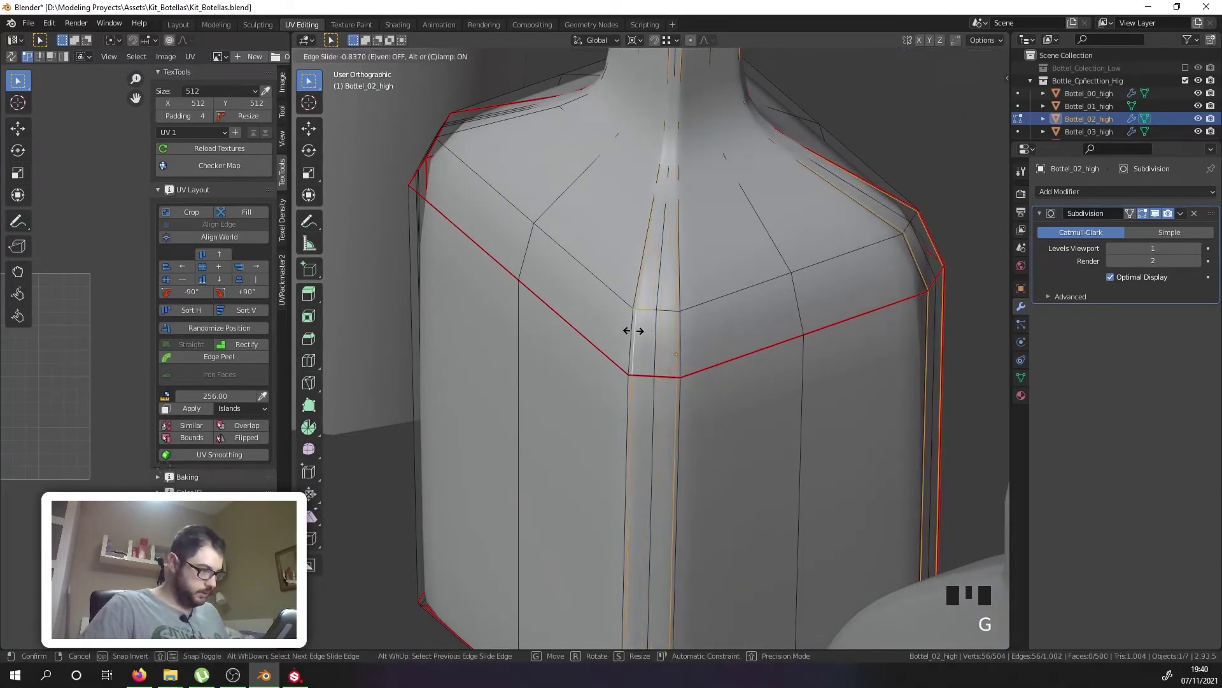
click(634, 331)
Step: Delete the remaining middle edge loop running along that corner
right_click(654, 328)
alt+shift+right_click(654, 328)
alt+shift+right_click(655, 328)
alt+shift+right_click(654, 329)
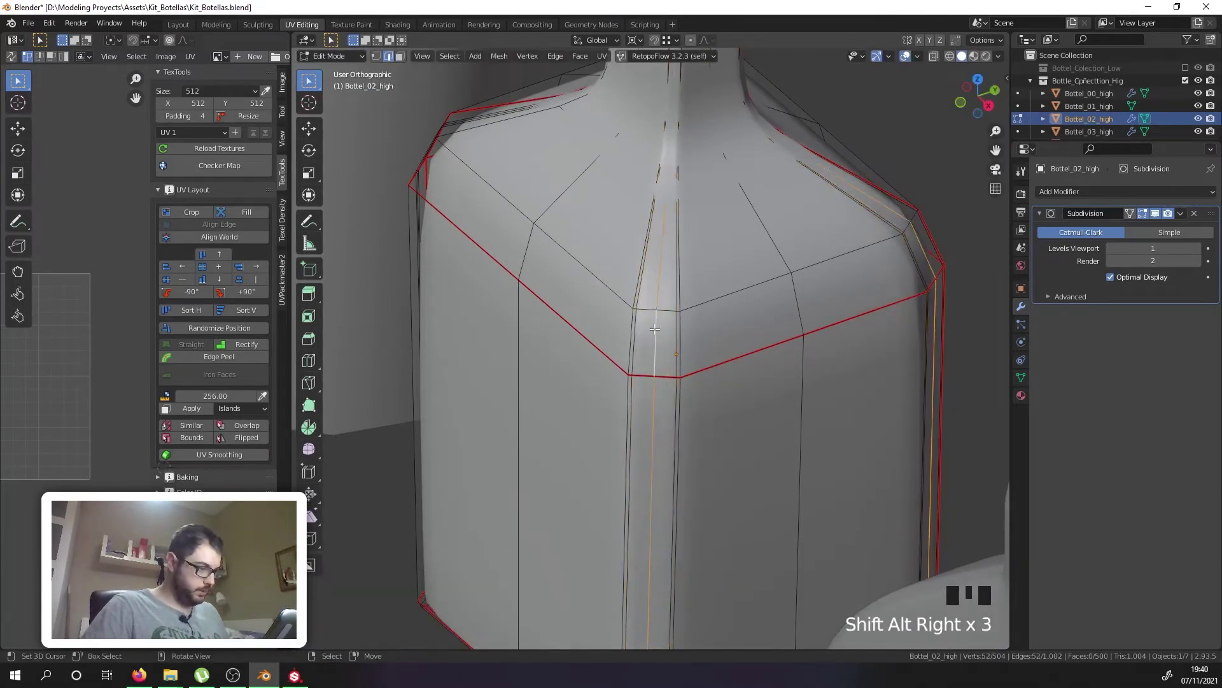
scroll(654, 329, down, 2)
key(x)
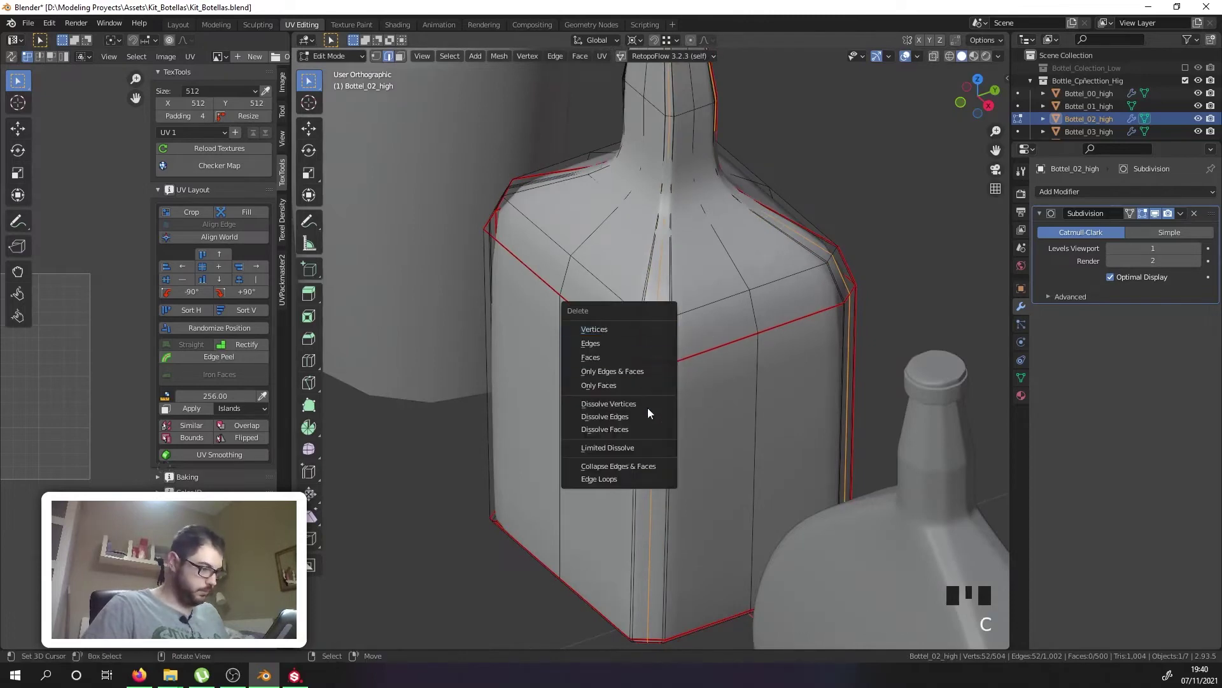
click(632, 478)
Step: Slide the two outer bevel loops along the adjacent seamed corner outward, close to its boundary edges
middle_drag(632, 478, 534, 351)
scroll(535, 351, up, 3)
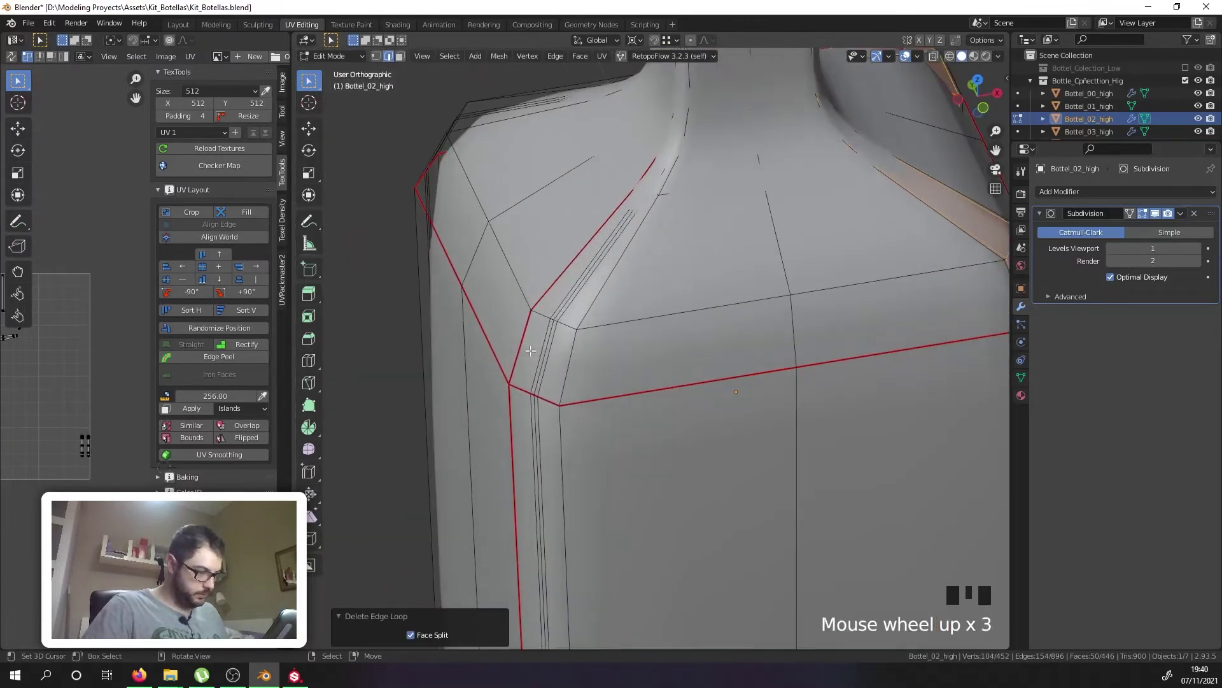
right_click(538, 347)
alt+shift+right_click(537, 347)
alt+shift+right_click(538, 347)
alt+shift+right_click(537, 347)
key(g)
key(g)
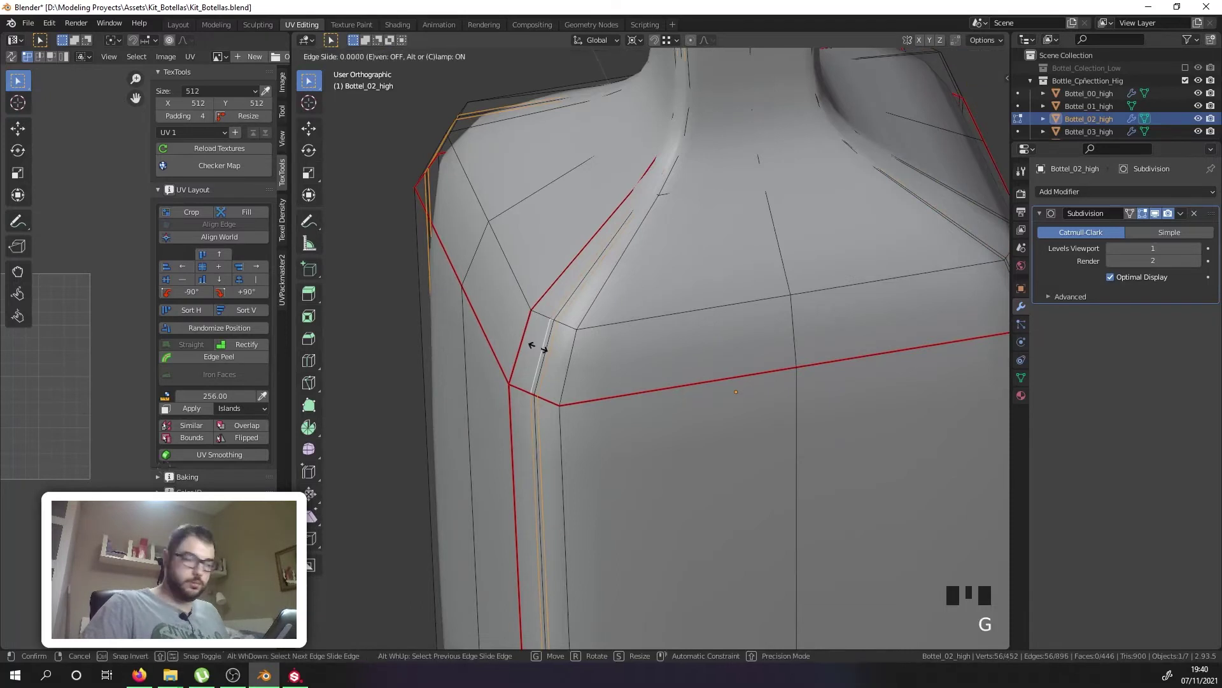
click(538, 341)
Step: Delete the middle edge loop of the seamed corner and check the smoothed bottle in Object Mode
alt+shift+right_click(541, 342)
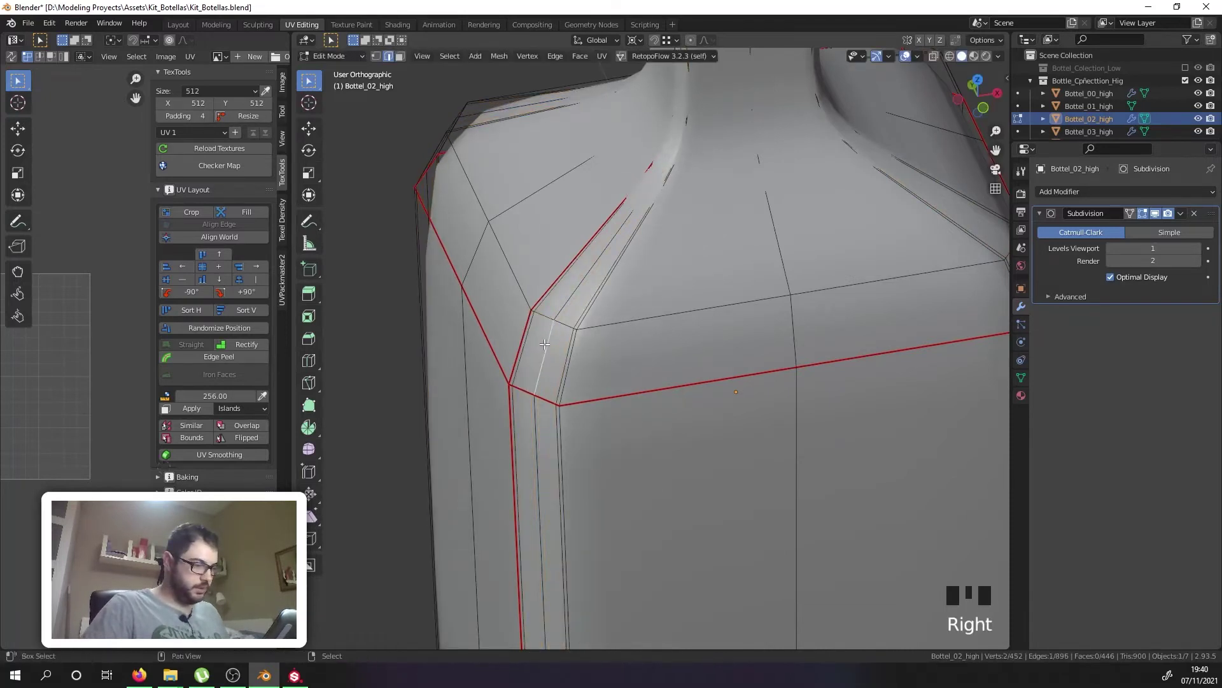
alt+shift+right_click(544, 345)
alt+shift+right_click(544, 344)
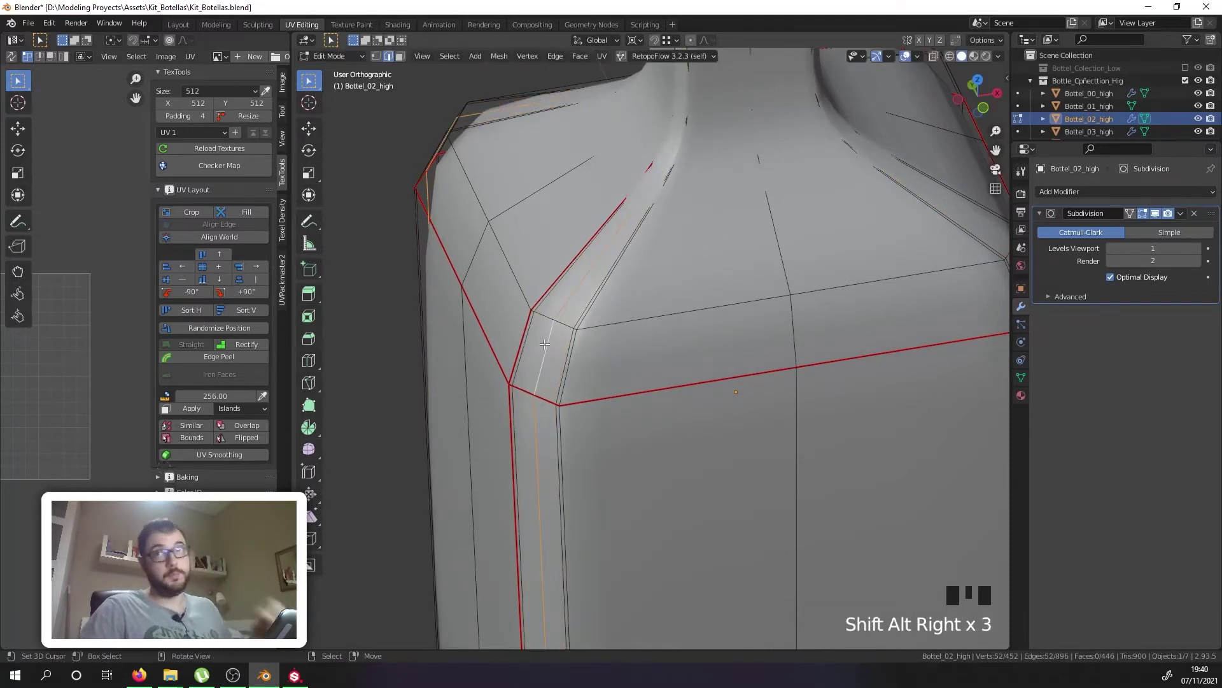
key(x)
click(544, 345)
scroll(545, 344, down, 6)
key(Tab)
middle_drag(602, 341, 608, 304)
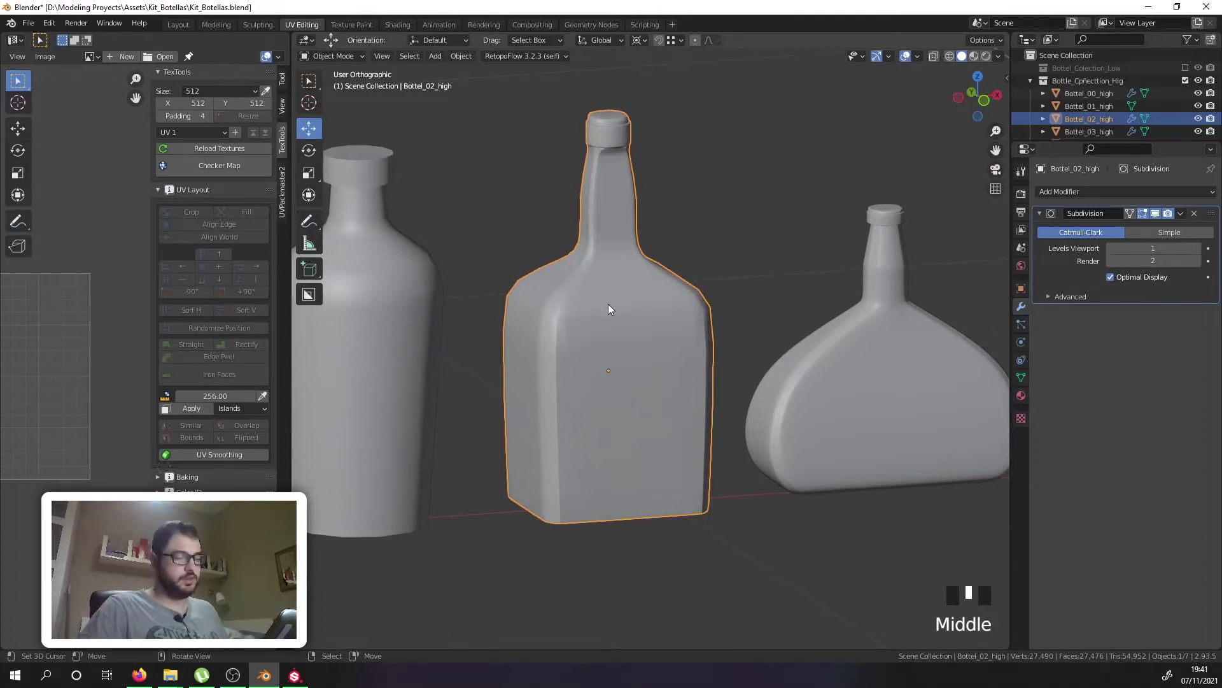
Step: Try to cut a horizontal loop around the body and bevel it out to the body's upper and lower edges
key(Tab)
scroll(567, 435, up, 2)
key(ctrl+r)
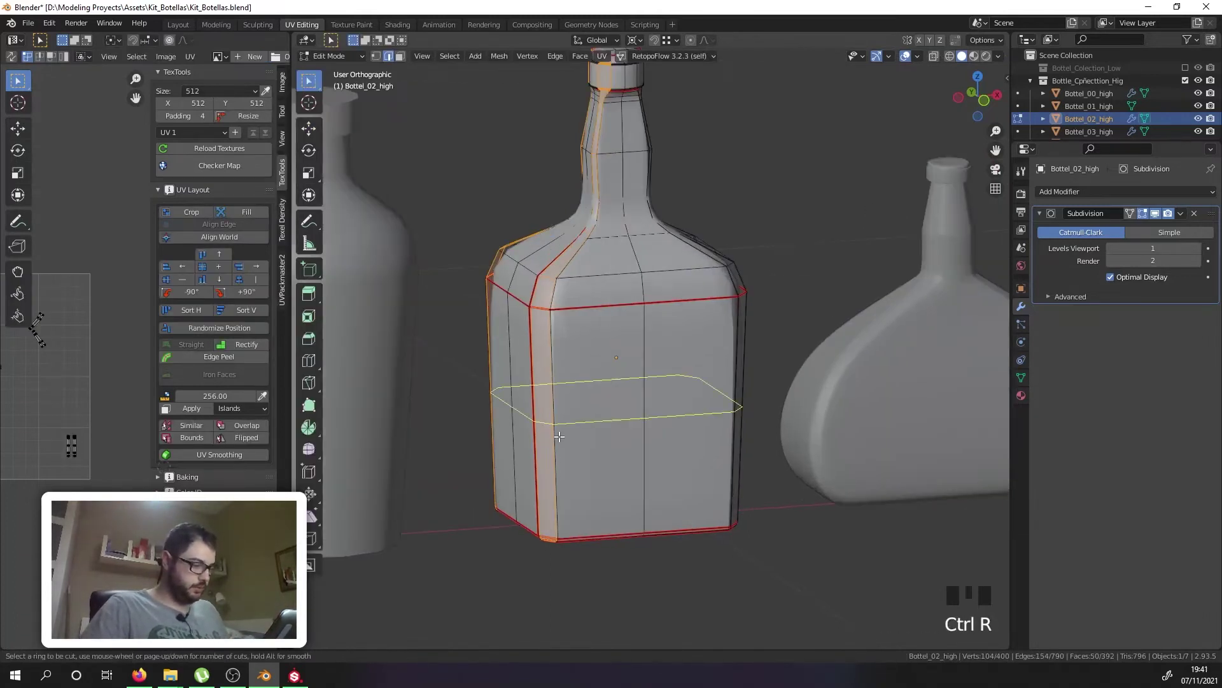
click(559, 436)
key(ctrl+b)
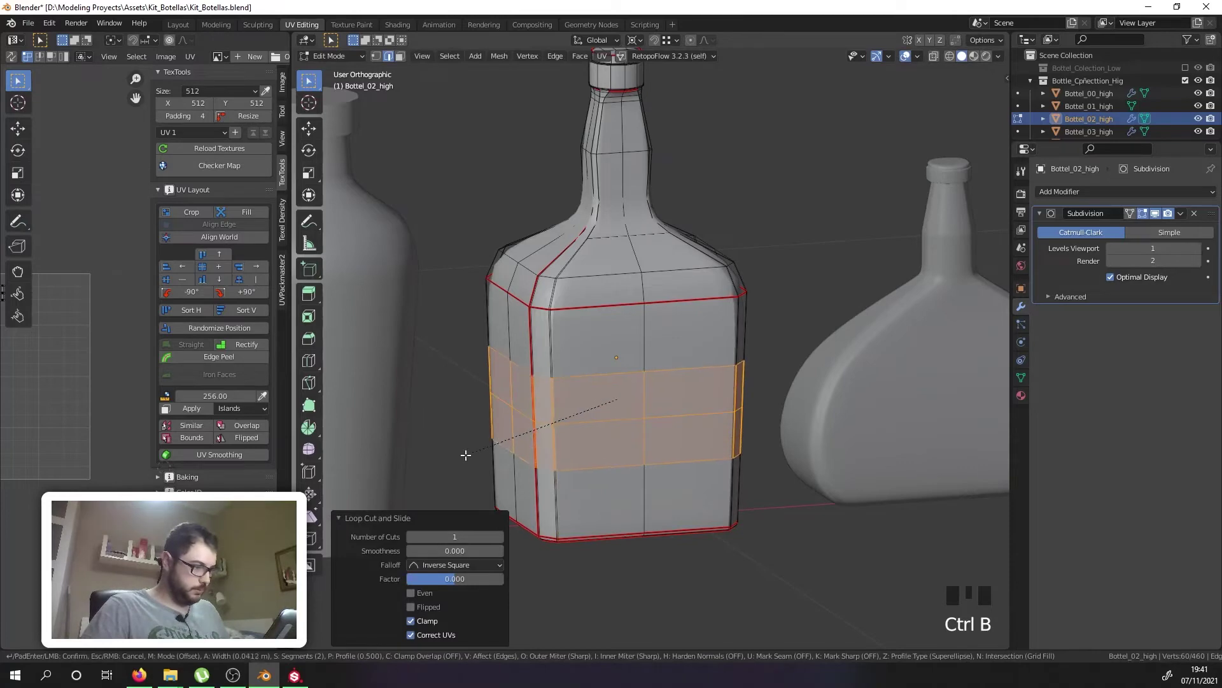
click(414, 466)
key(Tab)
key(Tab)
scroll(534, 290, up, 2)
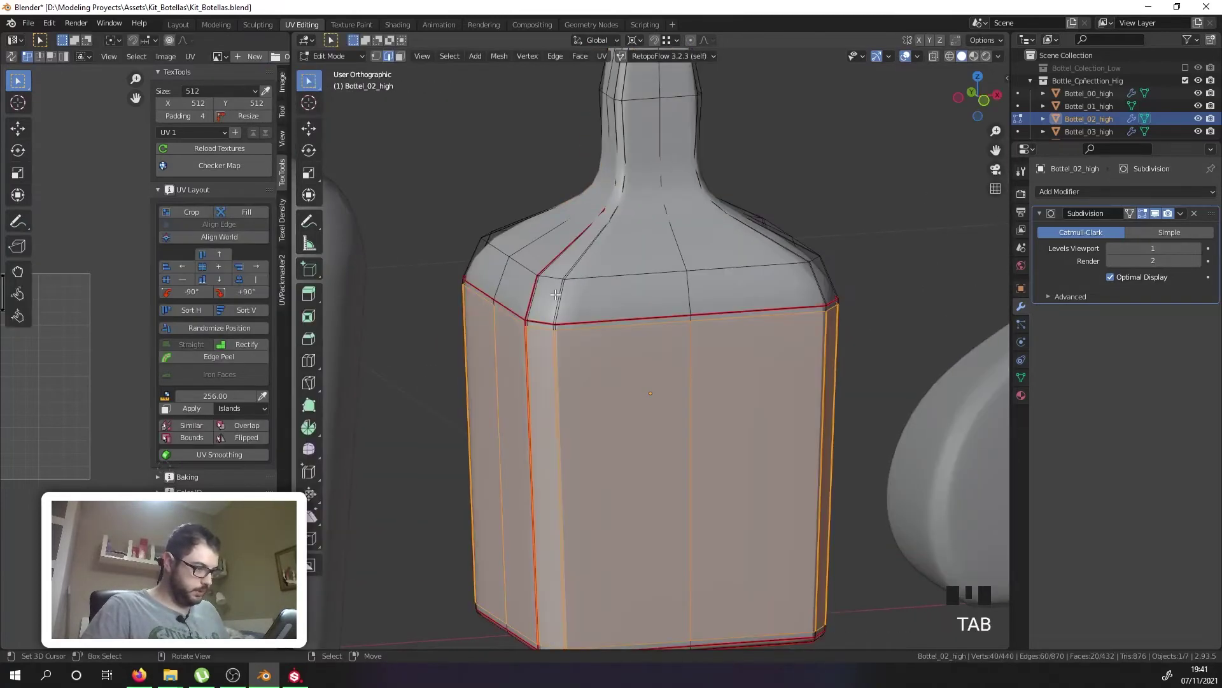
Step: Undo the beveled loop cut around the body
key(ctrl+z)
key(ctrl+z)
key(ctrl+z)
key(ctrl+z)
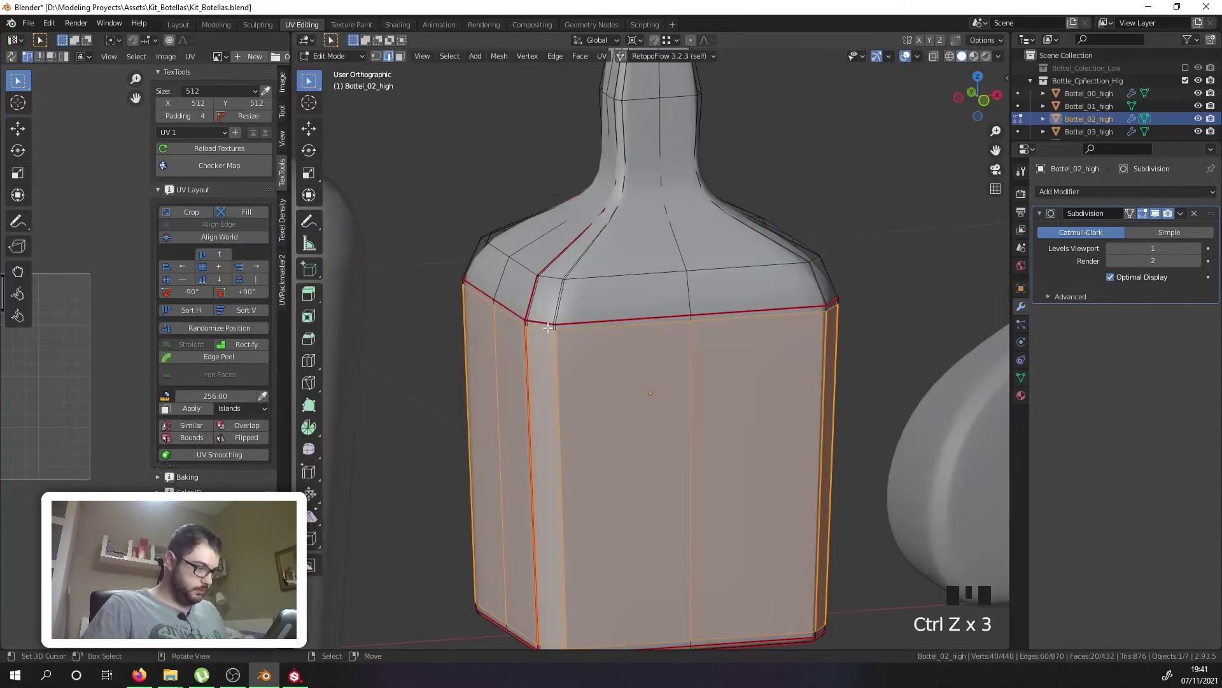
key(ctrl+z)
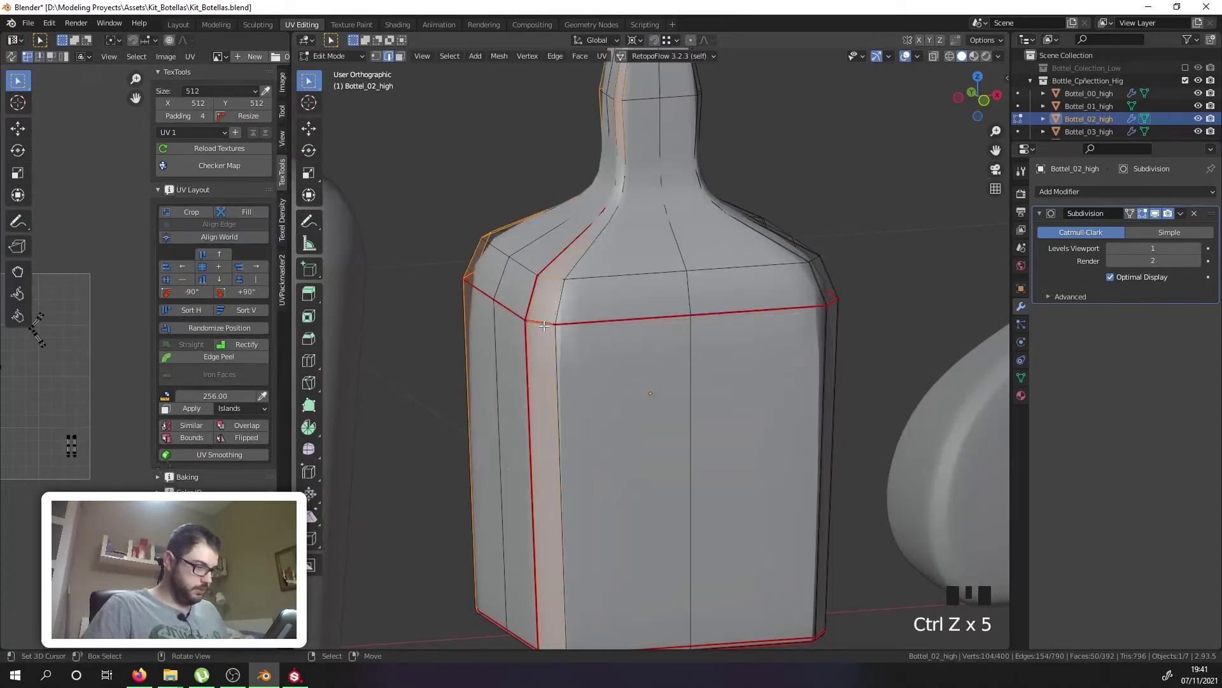
Step: Cut one horizontal edge loop around the body at mid-height
key(ctrl+r)
click(565, 404)
click(565, 405)
Step: Bevel the seam loop at the top of the body and the shoulder loop above it, 0.002 m wide with two segments
right_click(538, 316)
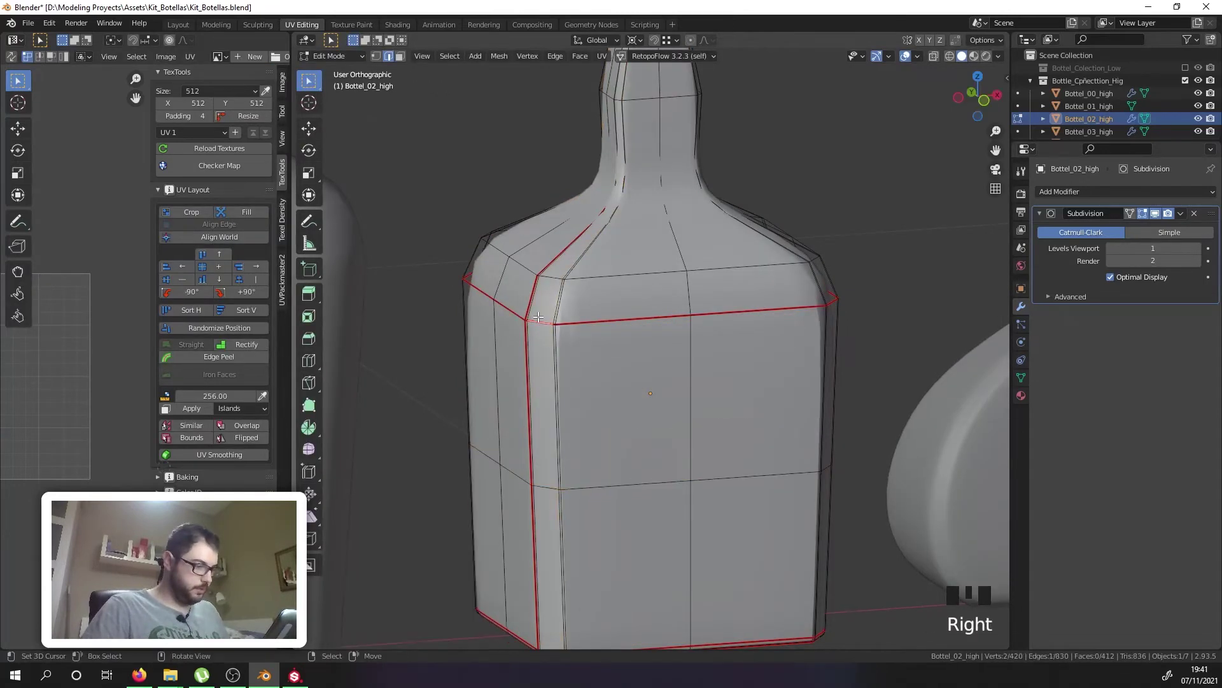
alt+shift+right_click(538, 316)
alt+shift+right_click(538, 317)
alt+shift+right_click(538, 317)
alt+shift+right_click(559, 272)
scroll(579, 349, up, 1)
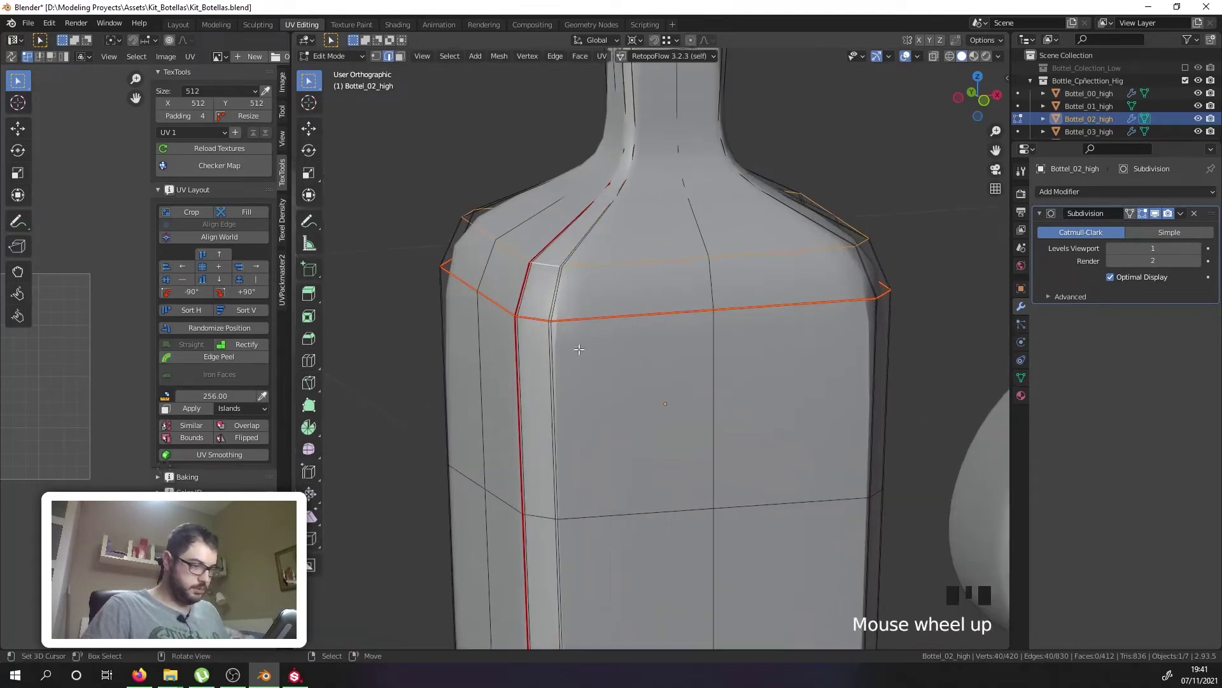
key(ctrl+b)
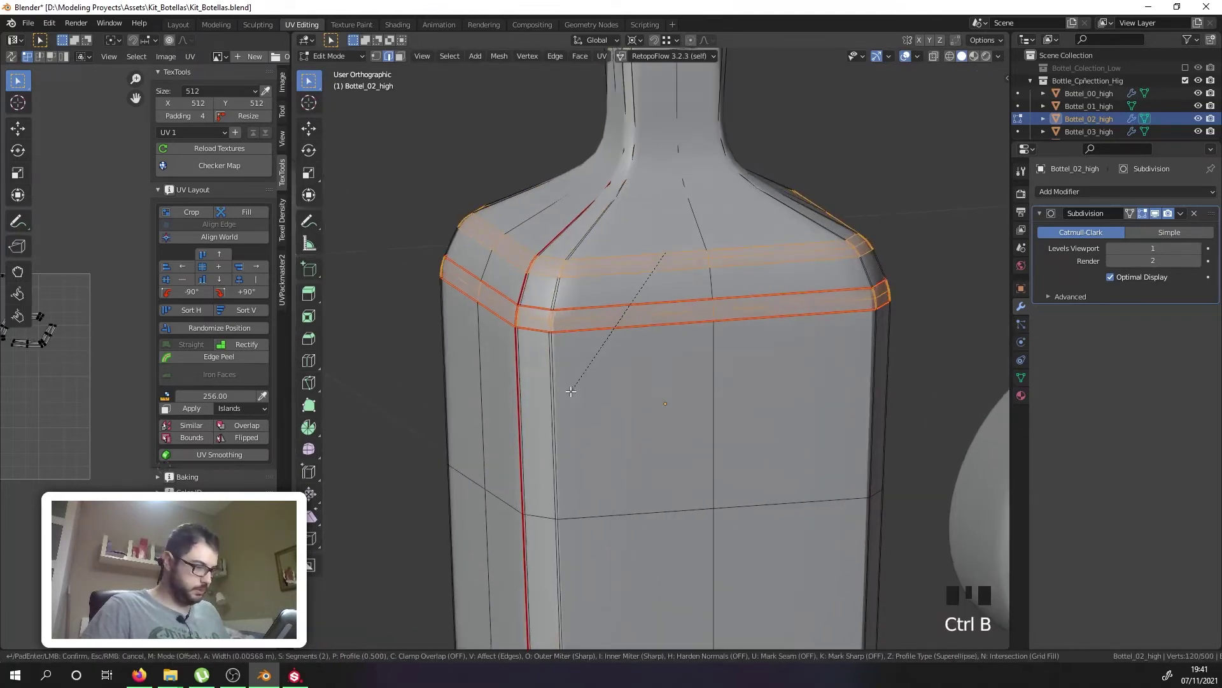
click(571, 384)
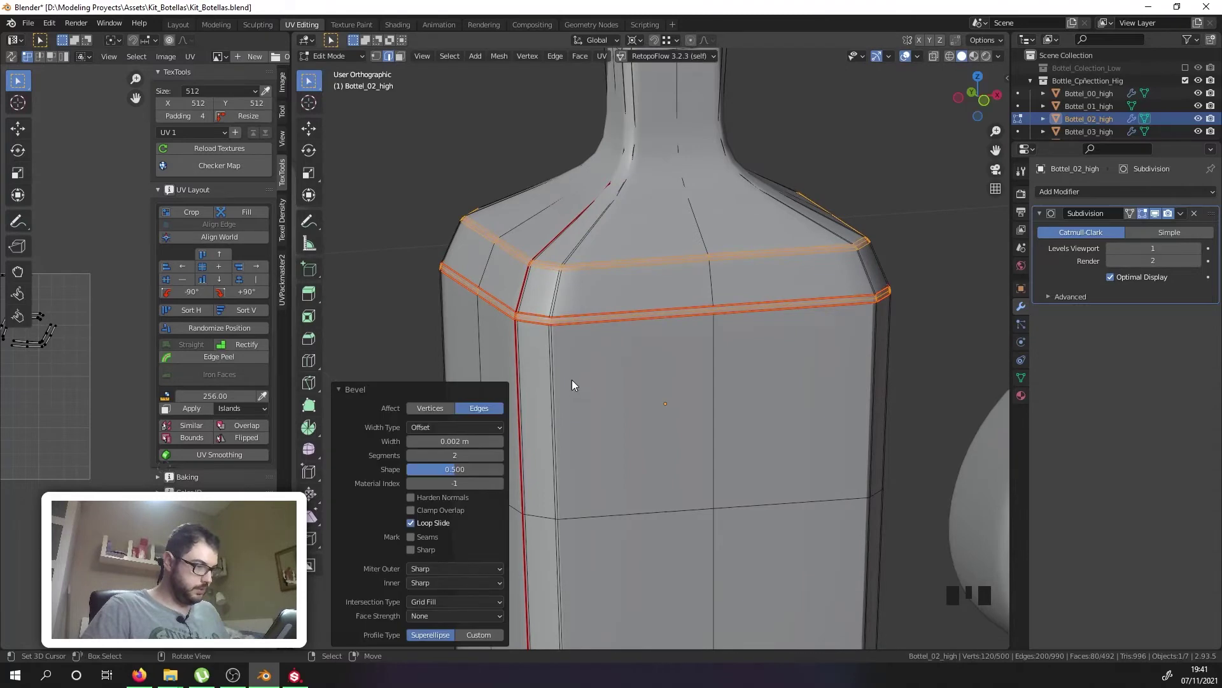
Step: Bevel the edge loop where the neck meets the shoulder with two segments, about 0.0047 m wide
shift+middle_drag(572, 384, 525, 284)
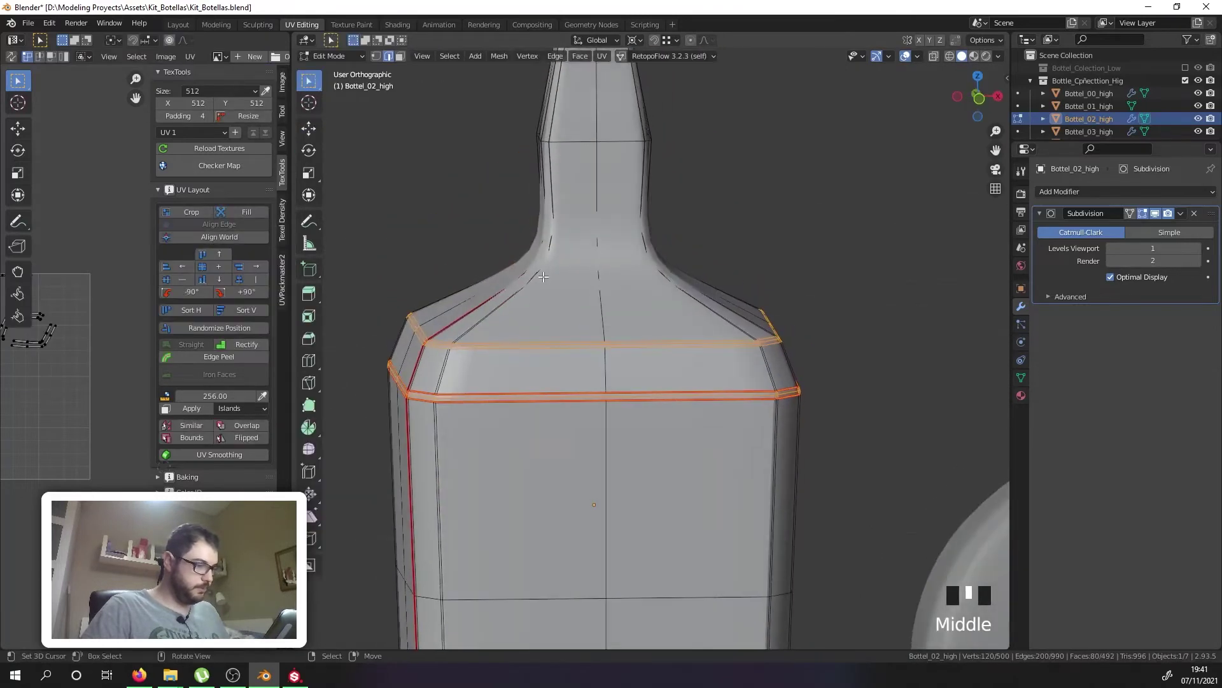
key(shift+z)
scroll(572, 261, up, 2)
right_click(571, 261)
alt+shift+right_click(572, 261)
alt+shift+right_click(572, 261)
alt+shift+right_click(572, 261)
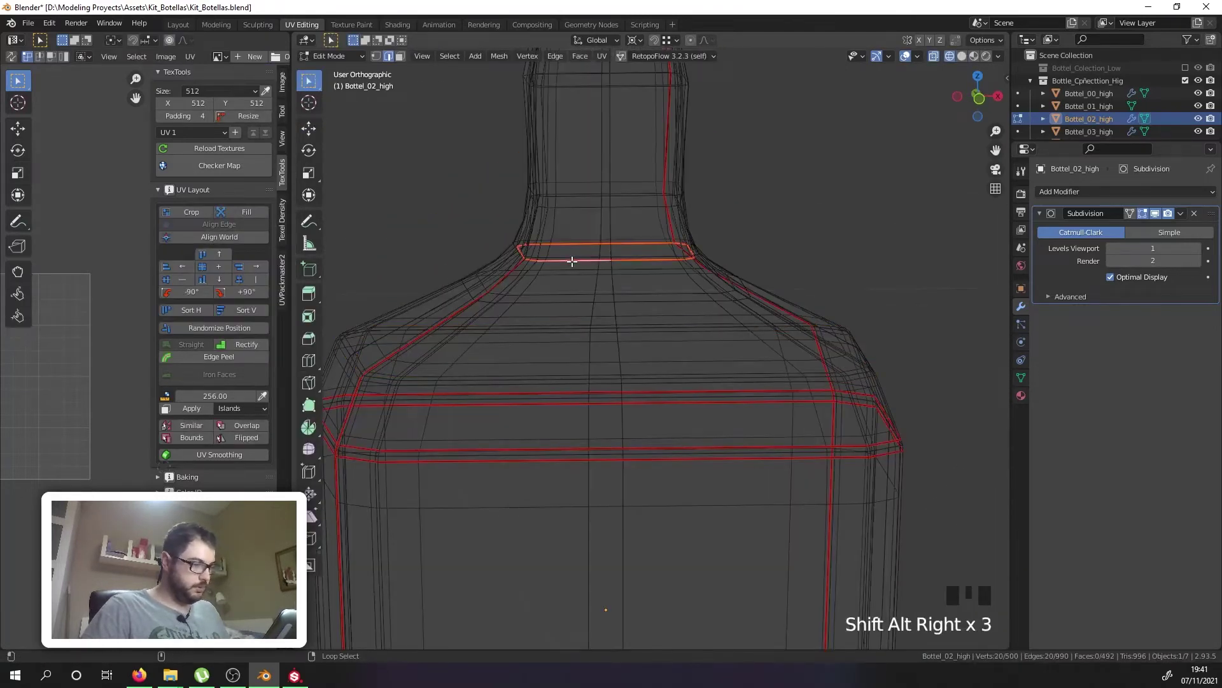
key(z)
key(ctrl+b)
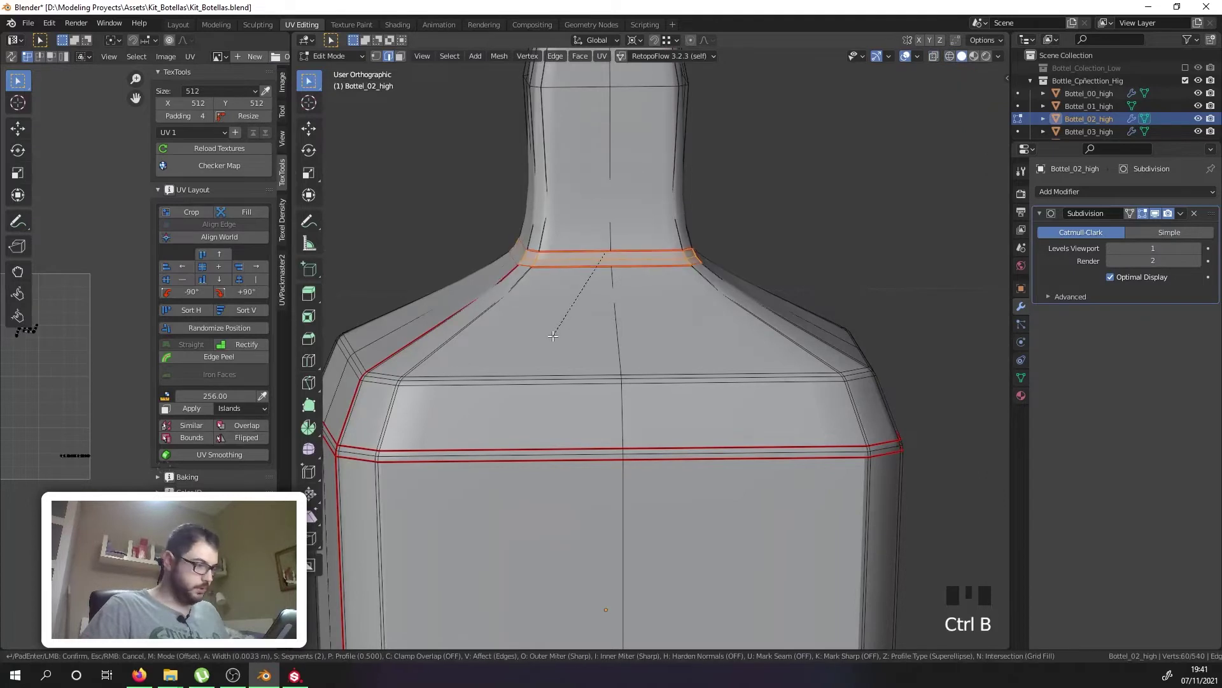
click(548, 336)
Step: Bevel the horizontal edge loop around the middle of the neck with two segments
scroll(562, 179, down, 1)
shift+middle_drag(555, 152, 533, 281)
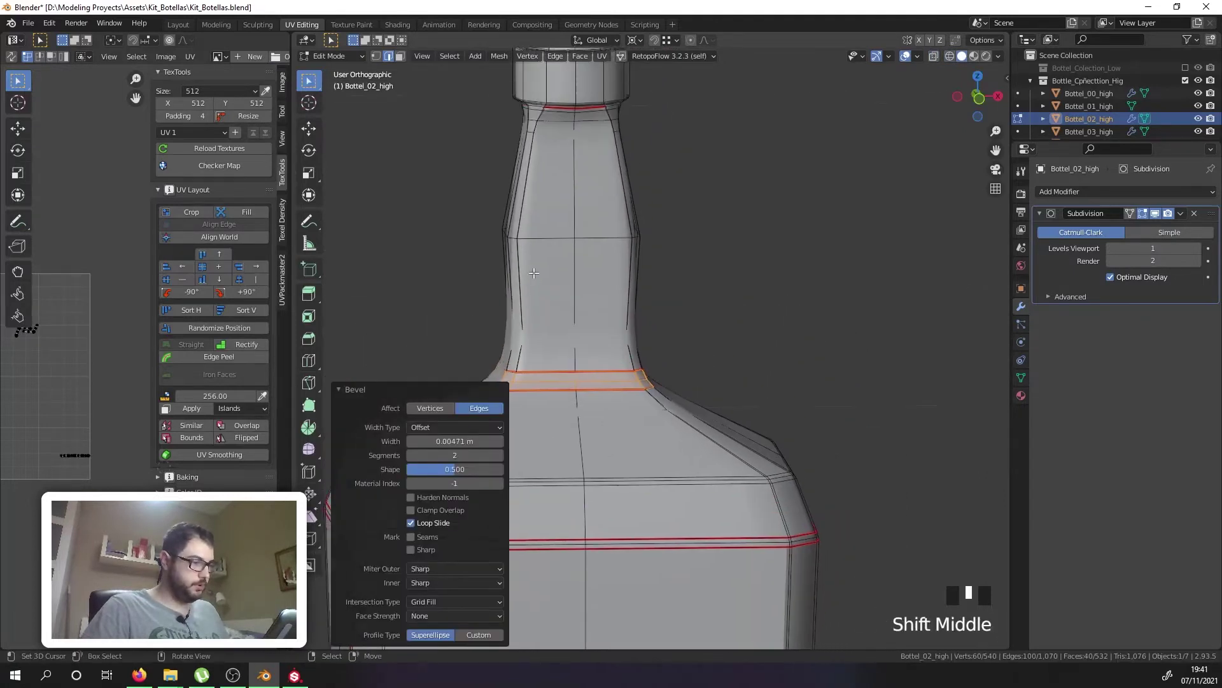
scroll(541, 230, up, 1)
key(alt+a)
alt+shift+right_click(527, 232)
alt+shift+right_click(527, 231)
alt+shift+right_click(528, 232)
key(ctrl+b)
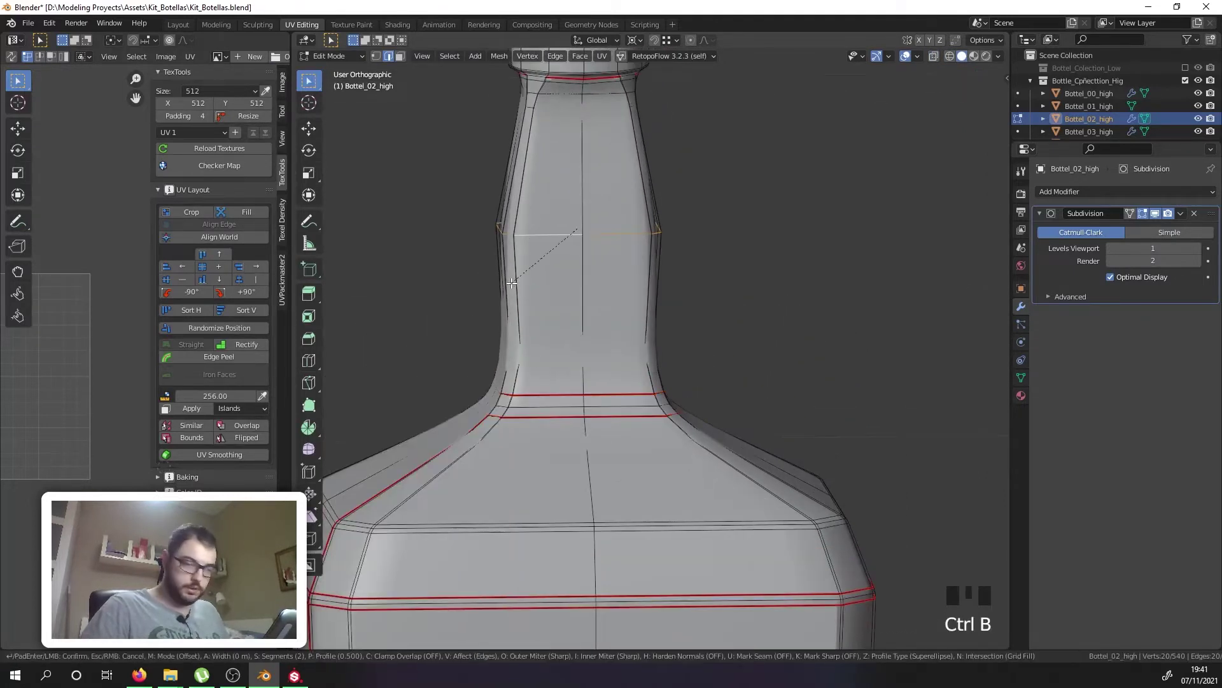
click(505, 288)
Step: Inspect the smoothed shape, then delete the central edge loop of the mid-neck bevel
key(Tab)
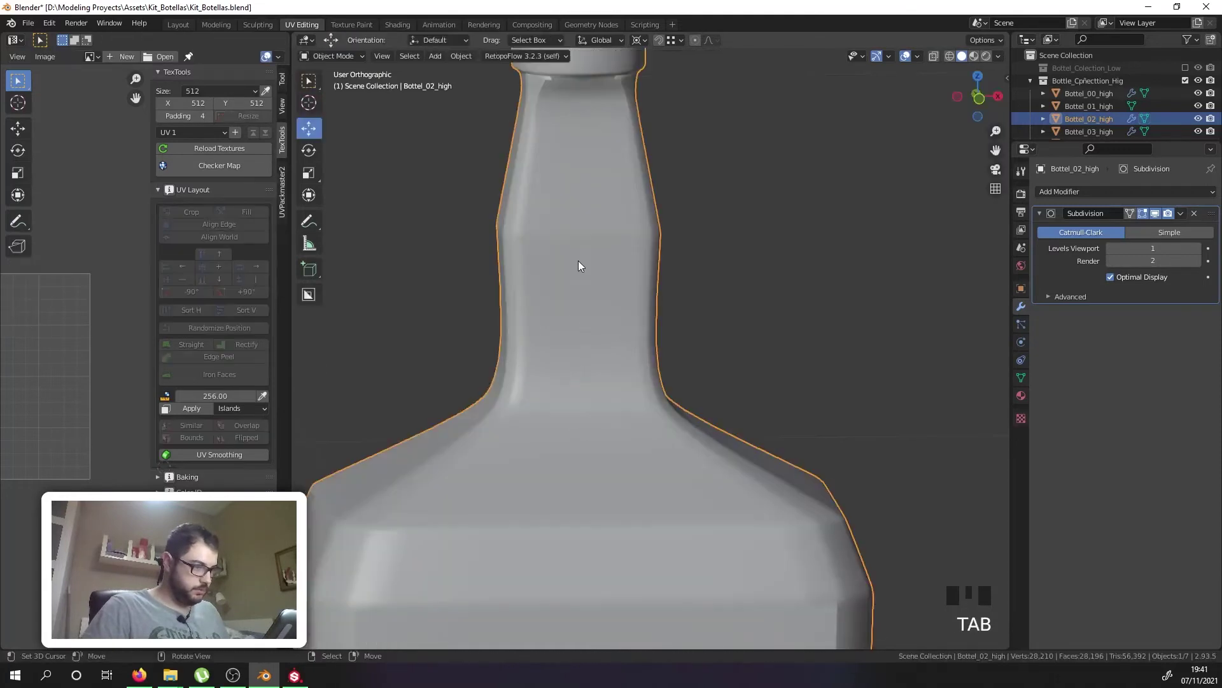
scroll(578, 261, down, 6)
middle_drag(578, 269, 546, 263)
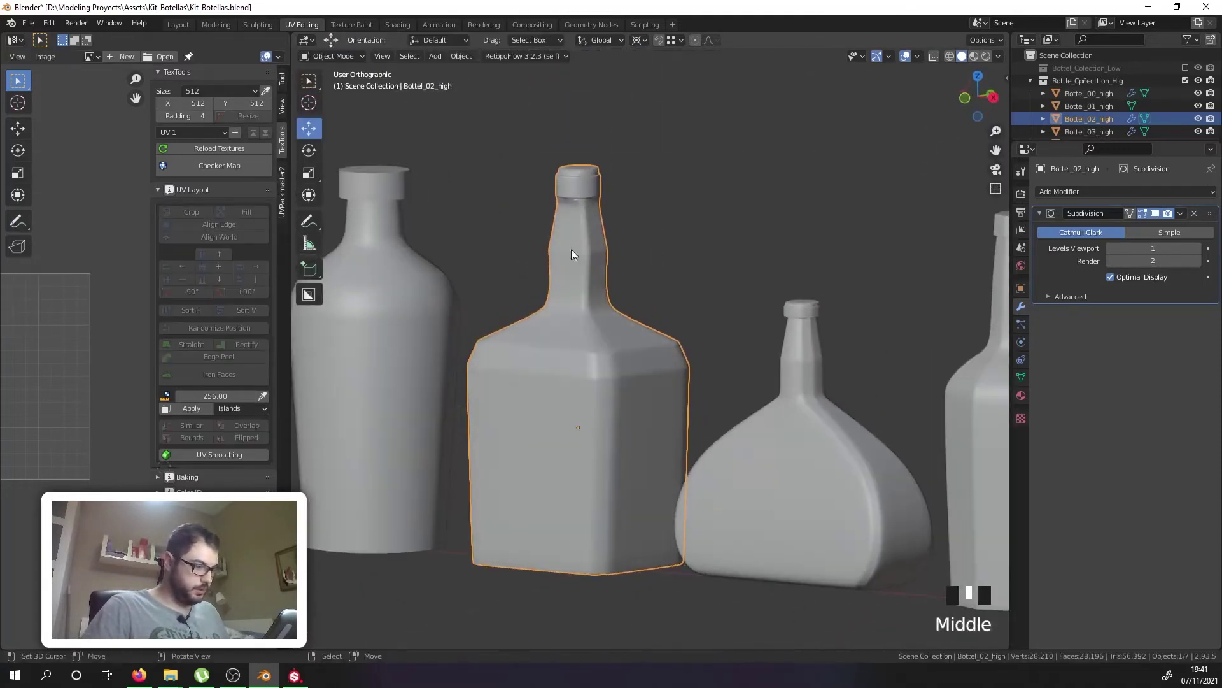
scroll(578, 265, up, 8)
key(Tab)
scroll(593, 282, up, 3)
alt+shift+right_click(597, 267)
alt+shift+right_click(596, 266)
alt+shift+right_click(596, 267)
key(w)
click(598, 266)
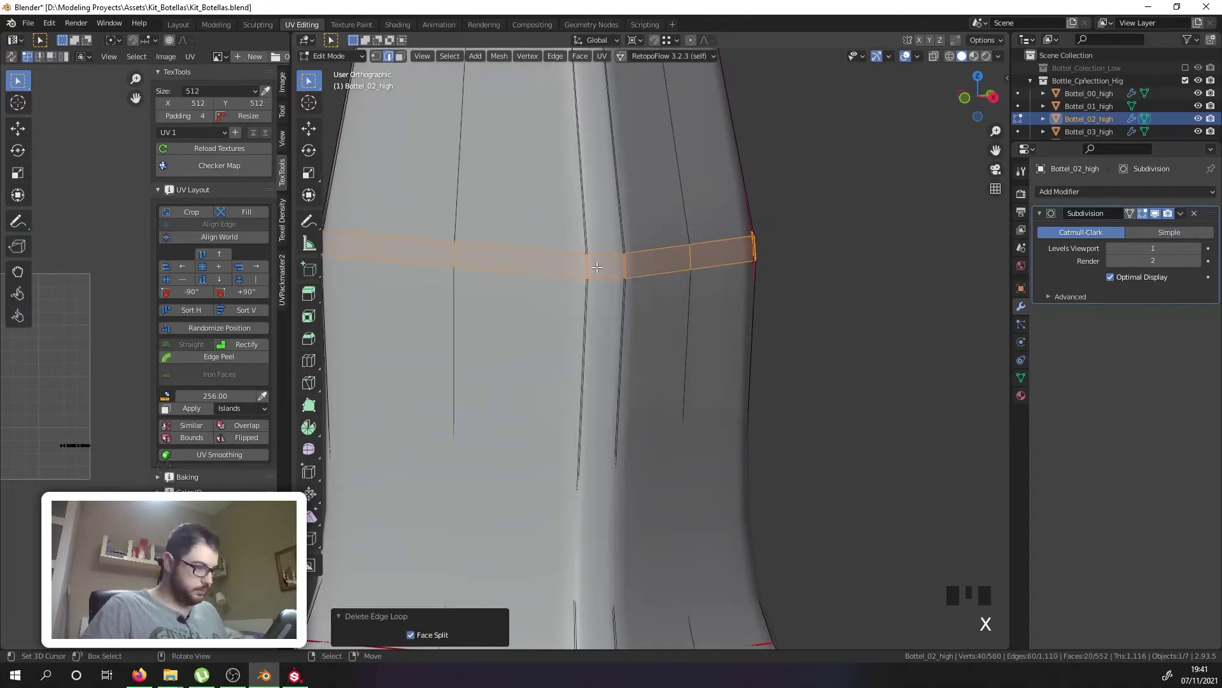
Step: Examine the neck-base loops and the smoothed square bottle beside the other bottles
scroll(597, 266, down, 6)
key(Tab)
scroll(585, 322, down, 2)
key(Tab)
scroll(591, 350, up, 6)
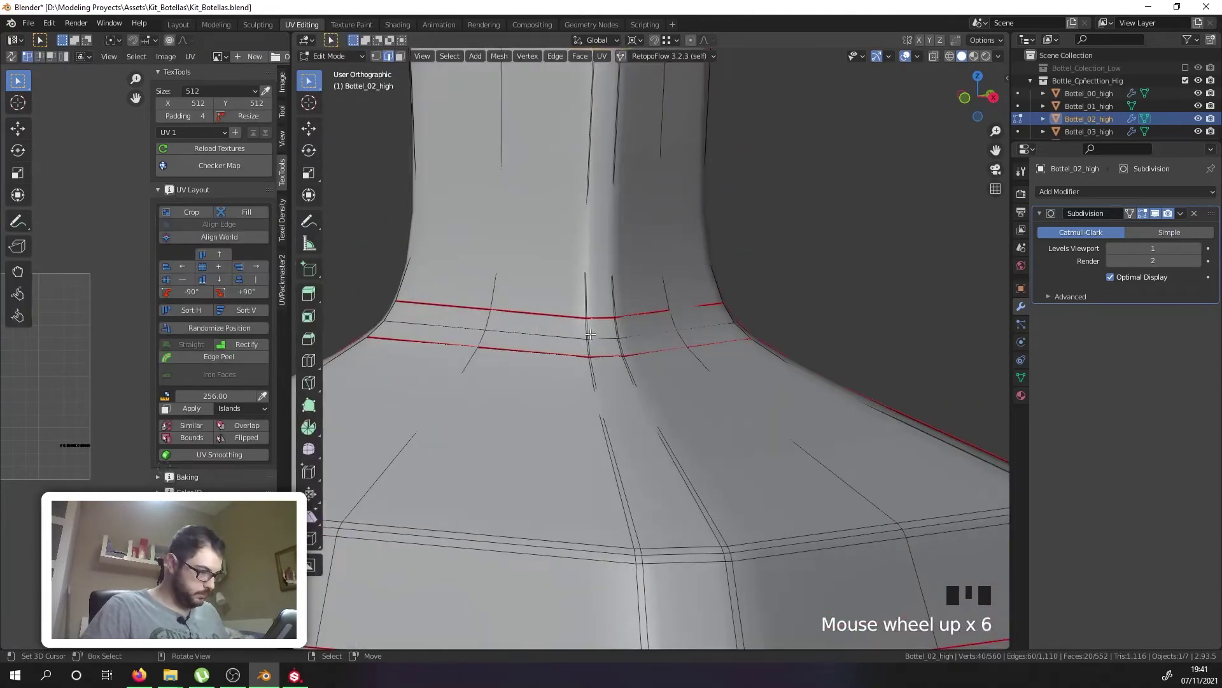
key(Tab)
scroll(594, 336, down, 6)
middle_drag(581, 334, 657, 358)
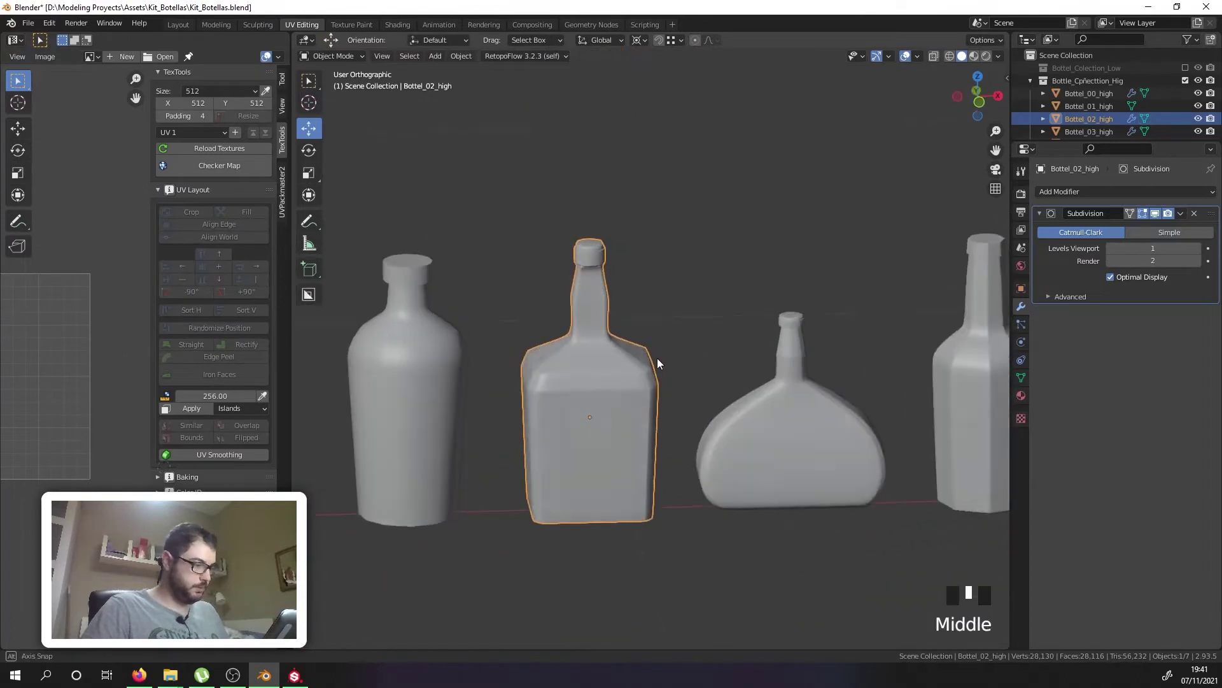
scroll(659, 366, down, 2)
scroll(636, 357, down, 2)
scroll(560, 363, up, 2)
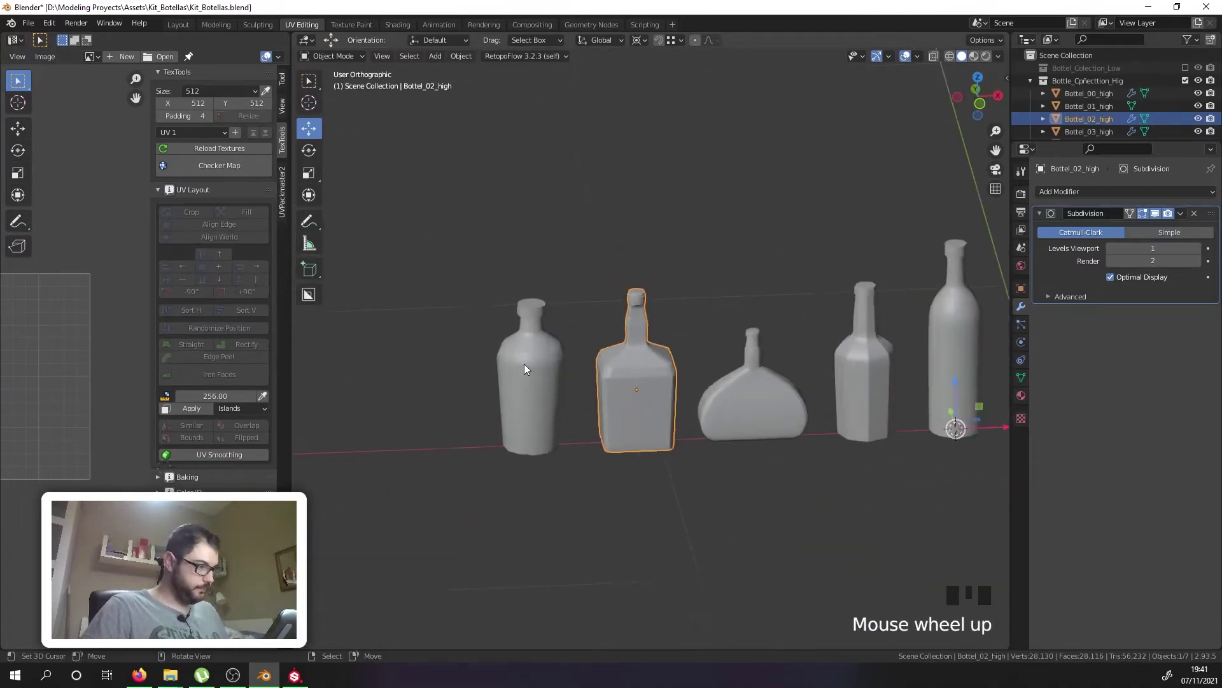
Step: Add a Subdivision Surface modifier to Bottel_01_high with two viewport levels
right_click(525, 369)
click(1054, 192)
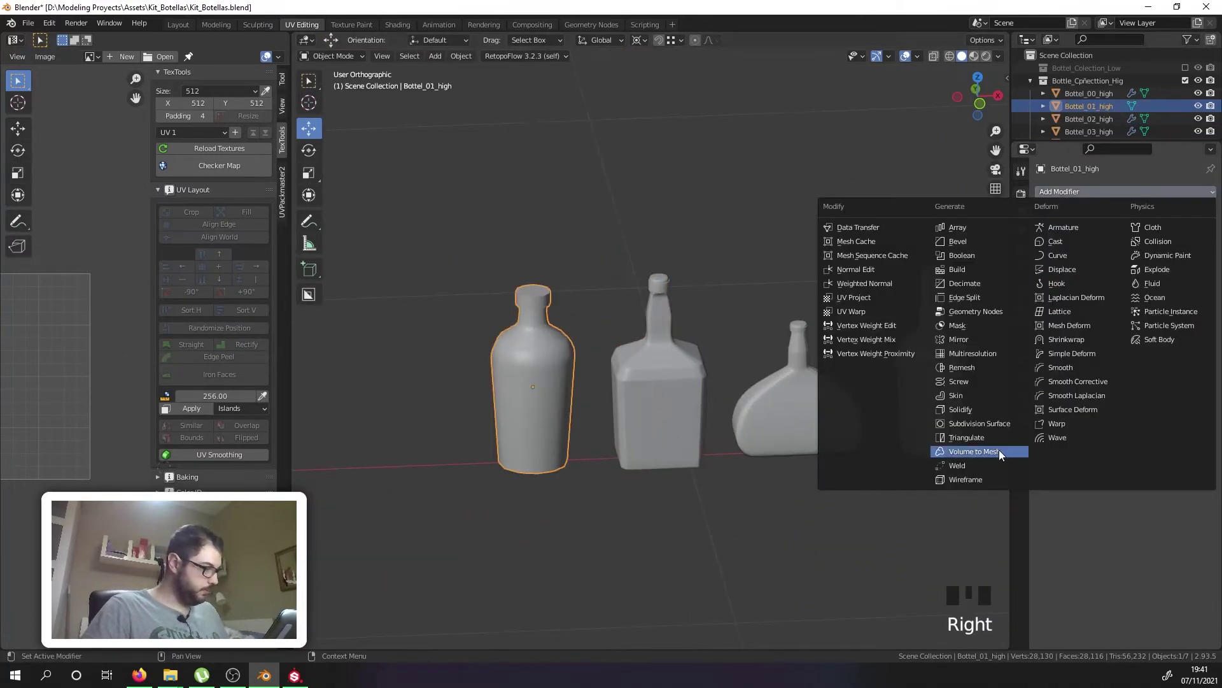
click(979, 423)
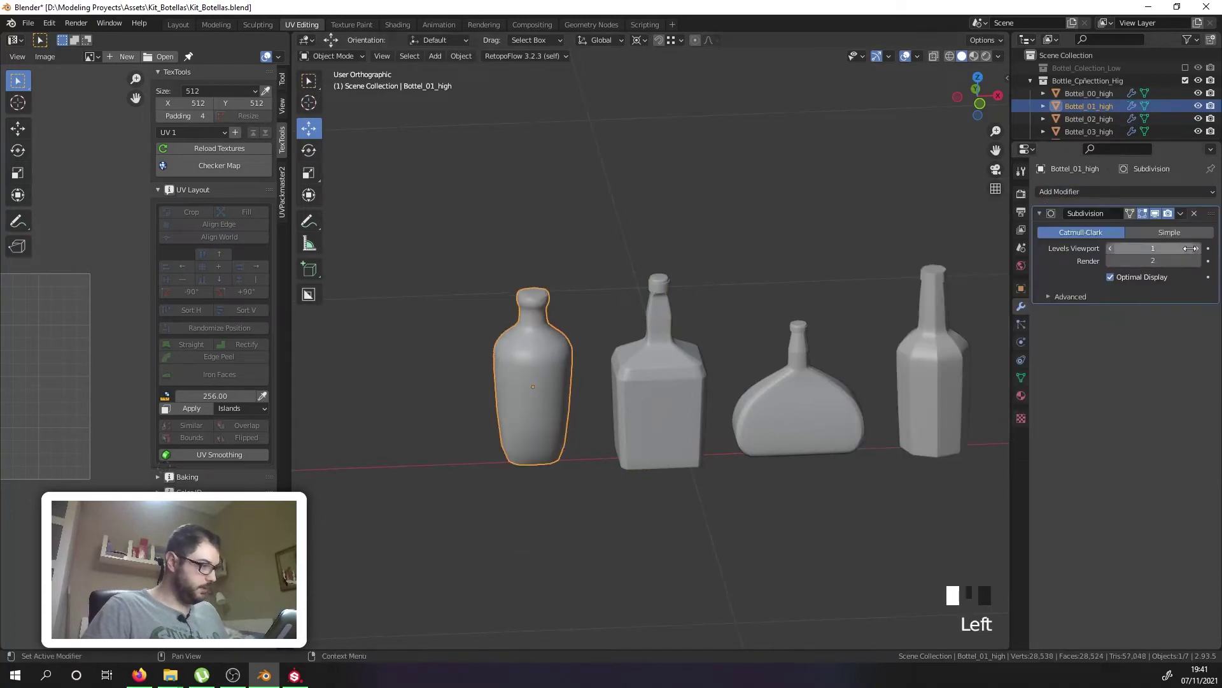
Step: Bevel the base edge loop and the upper and lower mouth-rim loops of Bottel_01_high with two segments, about 0.0008 m wide
key(Tab)
scroll(568, 486, up, 5)
alt+right_click(518, 499)
alt+shift+right_click(518, 499)
middle_drag(517, 499, 530, 427)
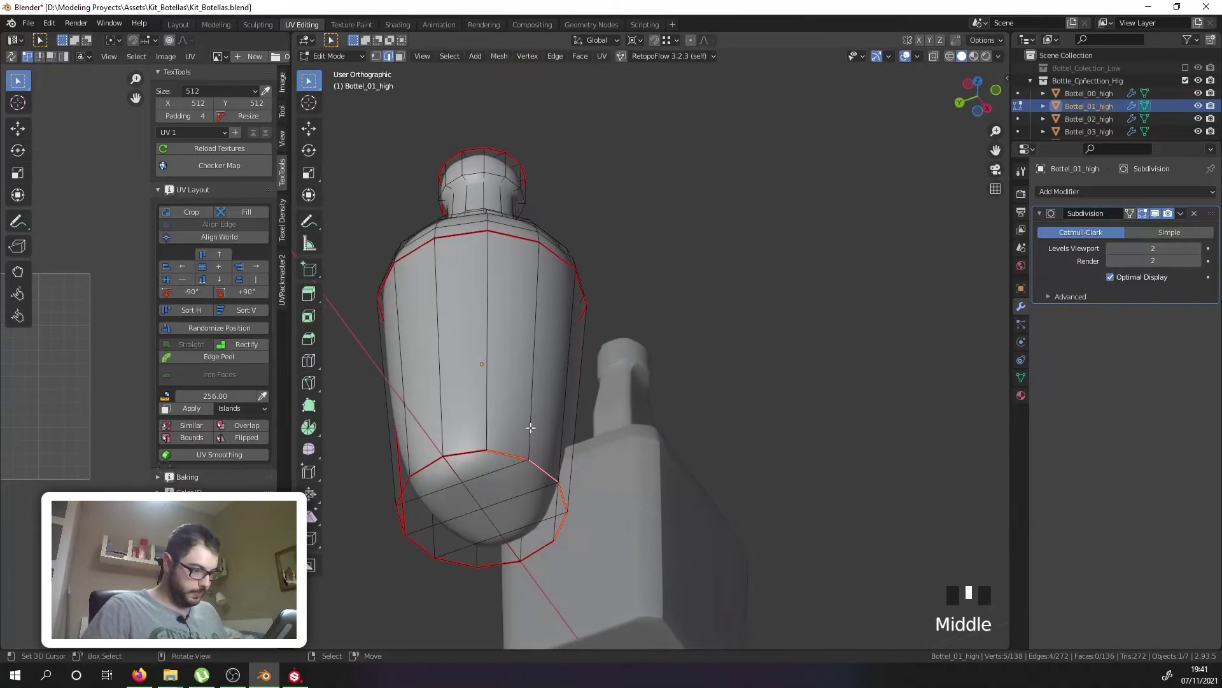
alt+shift+right_click(449, 459)
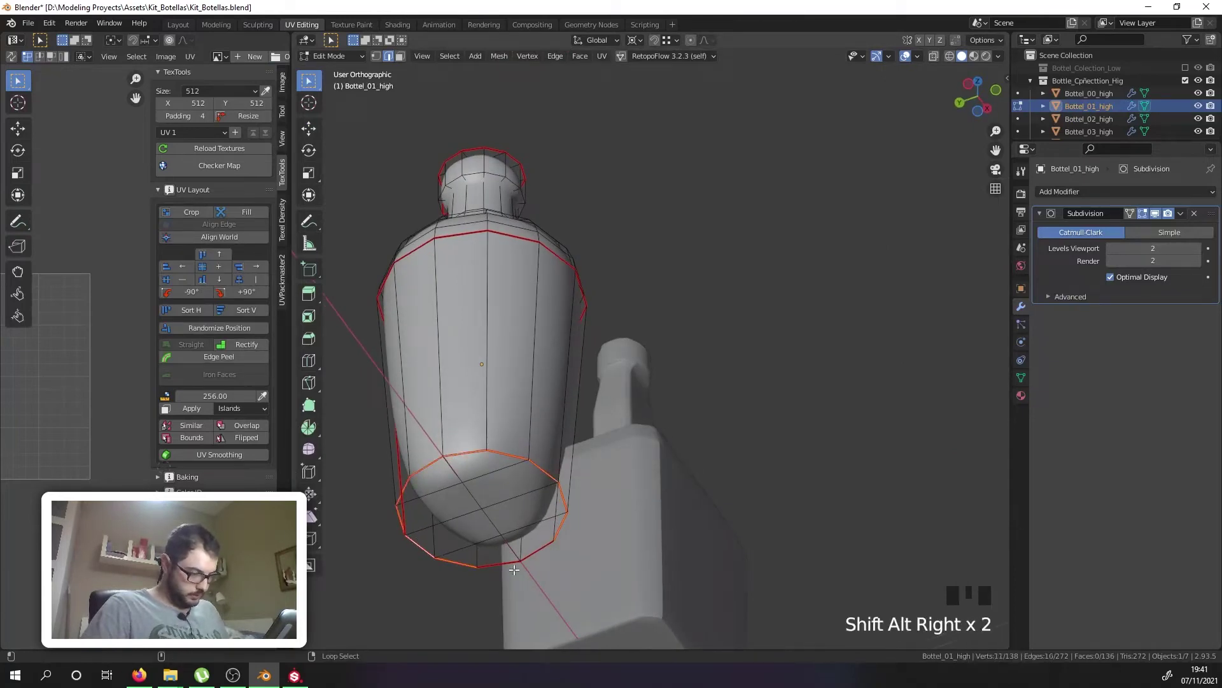
alt+shift+right_click(487, 568)
middle_drag(553, 323, 469, 254)
scroll(474, 418, up, 2)
scroll(475, 418, up, 2)
scroll(471, 331, down, 4)
scroll(469, 242, up, 1)
scroll(470, 242, up, 3)
alt+shift+right_click(471, 226)
alt+shift+right_click(476, 167)
middle_drag(476, 167, 578, 245)
alt+shift+right_click(448, 198)
alt+shift+right_click(371, 167)
key(ctrl+z)
alt+shift+right_click(379, 172)
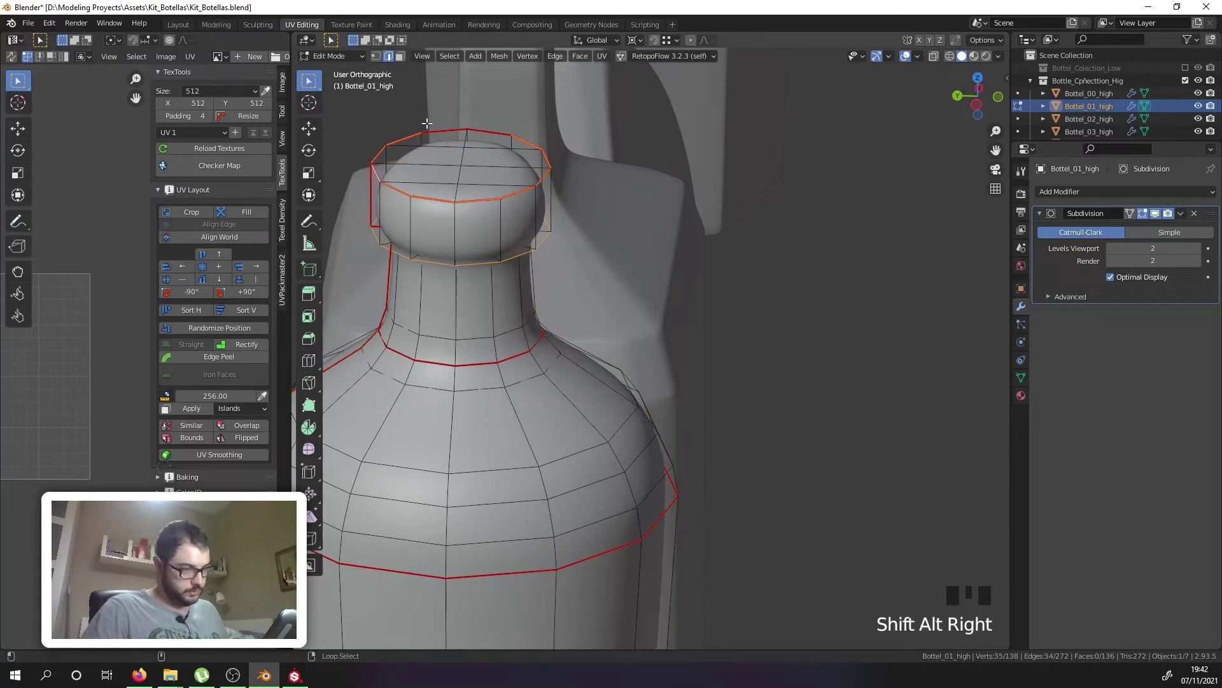
alt+shift+right_click(449, 131)
middle_drag(449, 132, 590, 343)
scroll(446, 228, up, 3)
scroll(446, 227, up, 1)
scroll(445, 227, down, 3)
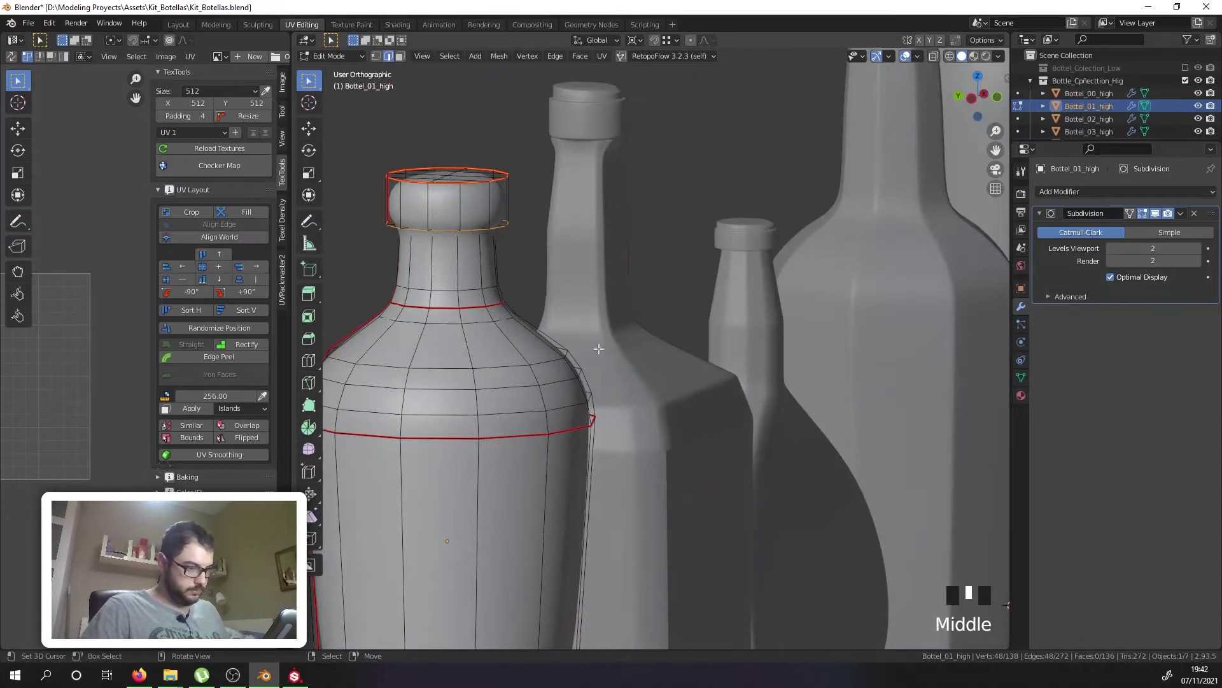
key(ctrl+b)
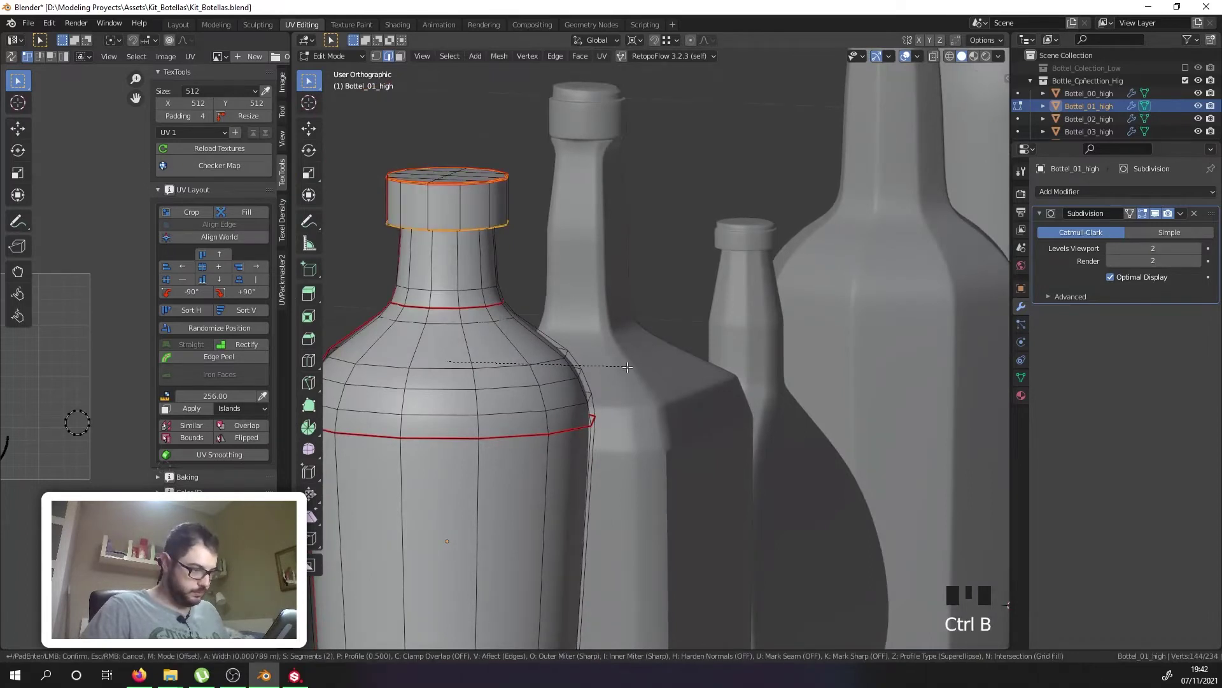
click(628, 366)
Step: Examine the smoothed Bottel_01_high up close, then the whole row of high-poly bottles
scroll(628, 367, down, 7)
key(Tab)
middle_drag(639, 357, 515, 350)
key(Tab)
scroll(576, 382, up, 9)
scroll(577, 382, down, 4)
key(Tab)
scroll(576, 382, down, 9)
shift+middle_drag(735, 385, 564, 396)
middle_drag(593, 390, 595, 438)
Step: Select all the high-poly bottles and view their meshes together in Edit Mode
key(a)
key(a)
key(a)
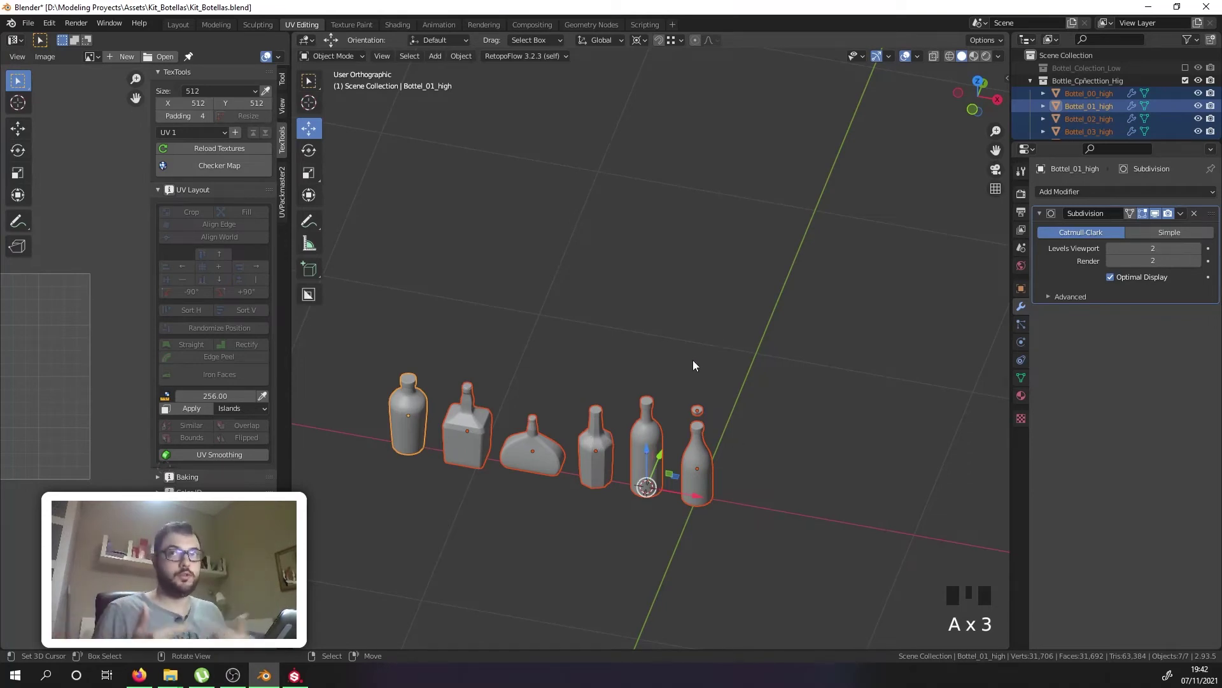
key(Tab)
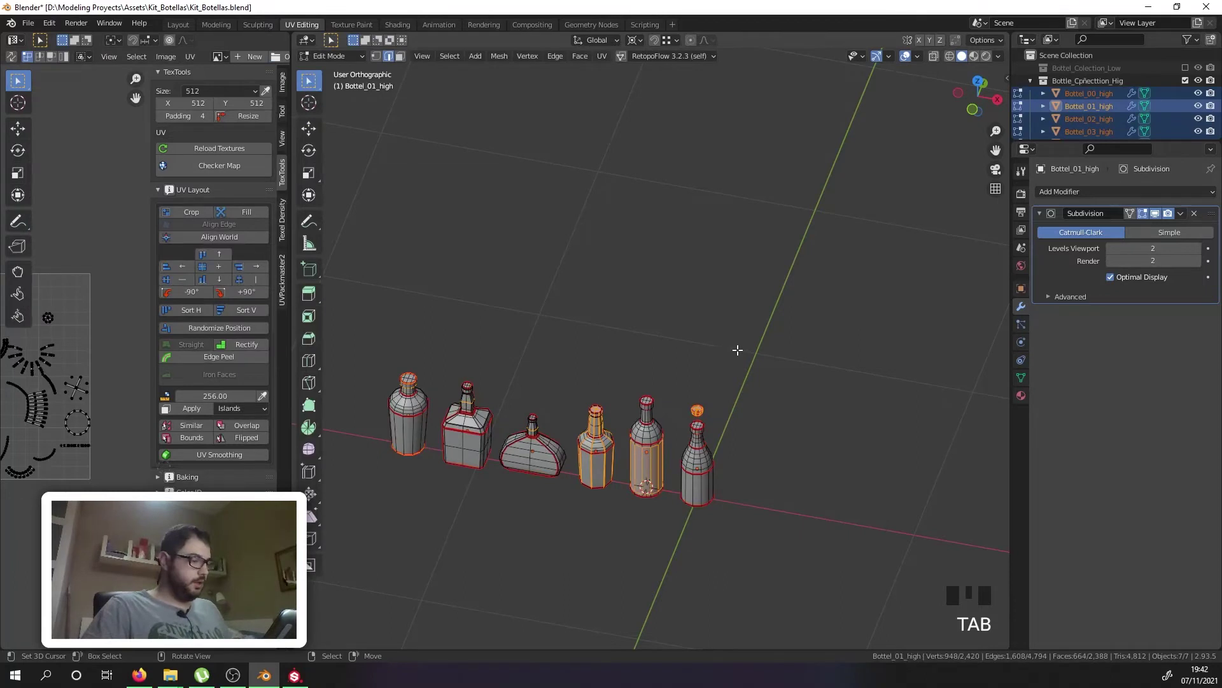
key(Tab)
Step: Exclude the high-poly collection, enable the low-poly collection and select all its bottles
click(1185, 80)
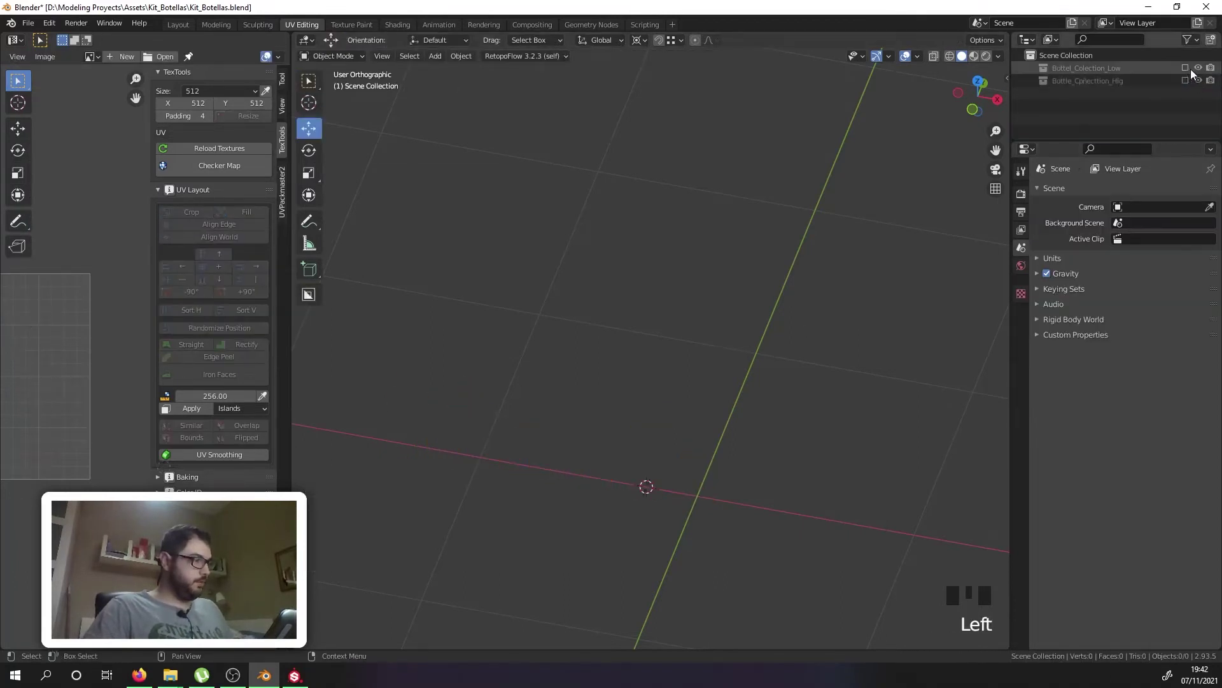
click(1186, 68)
right_click(573, 456)
key(a)
key(a)
key(a)
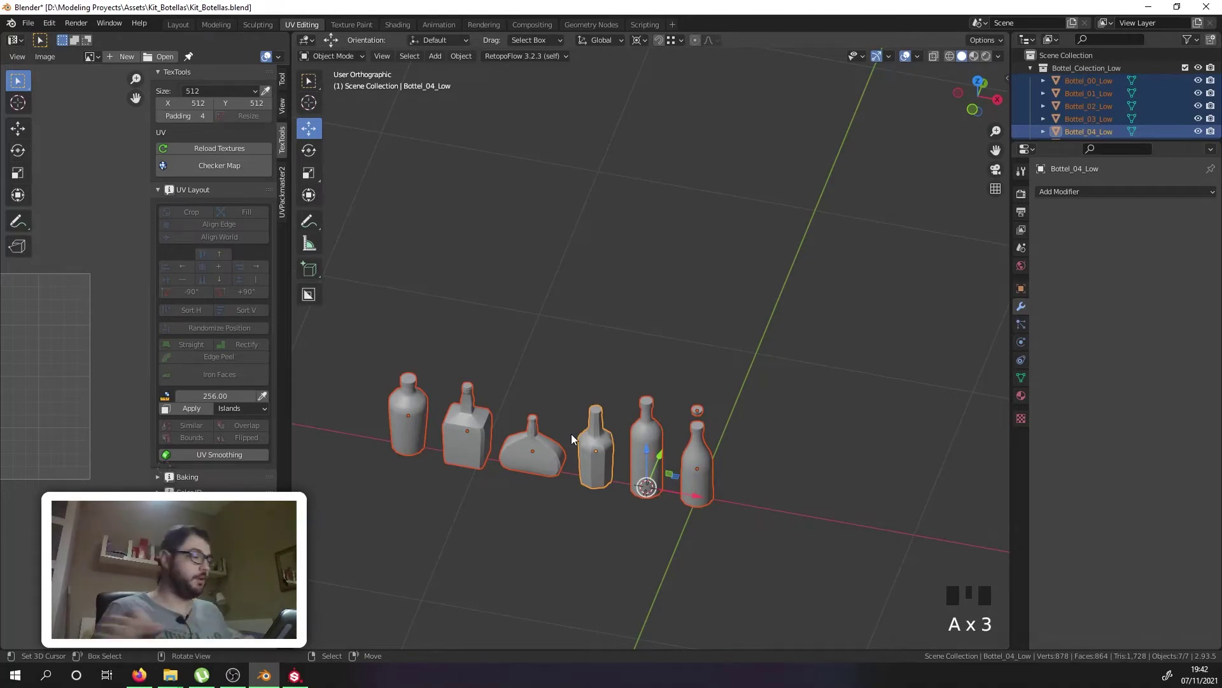
Step: Rename the TD_Checker material shared by the low-poly bottles to BottleMaterial
click(1021, 395)
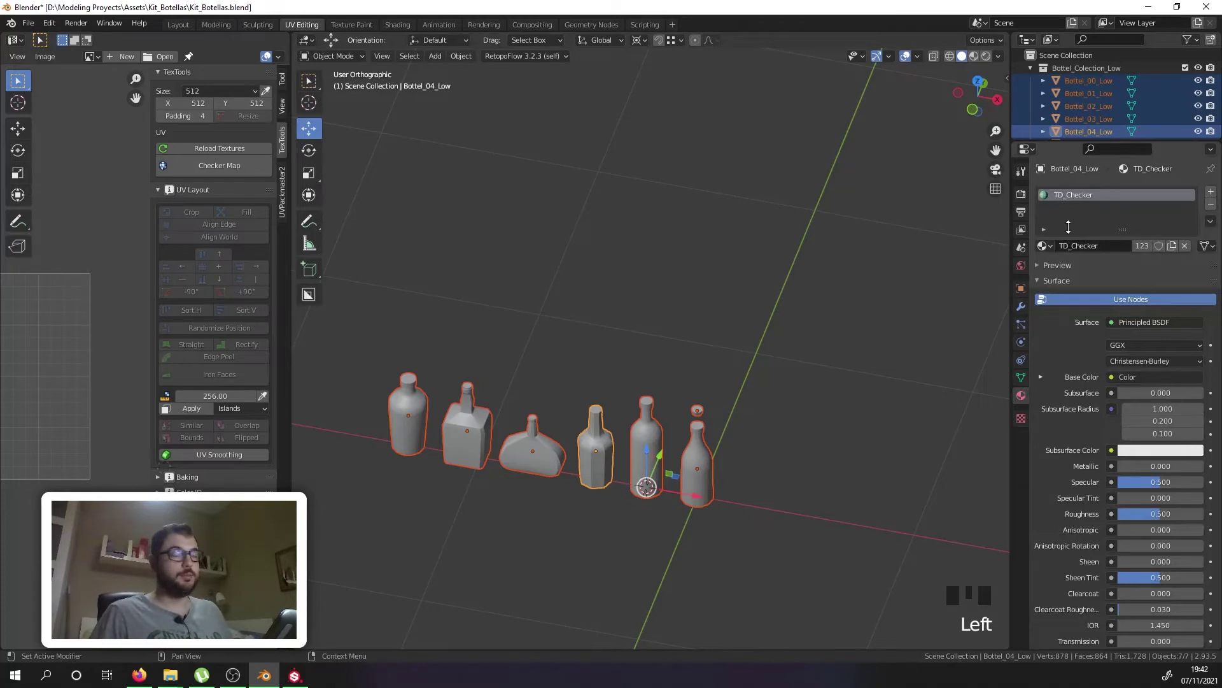
click(1007, 76)
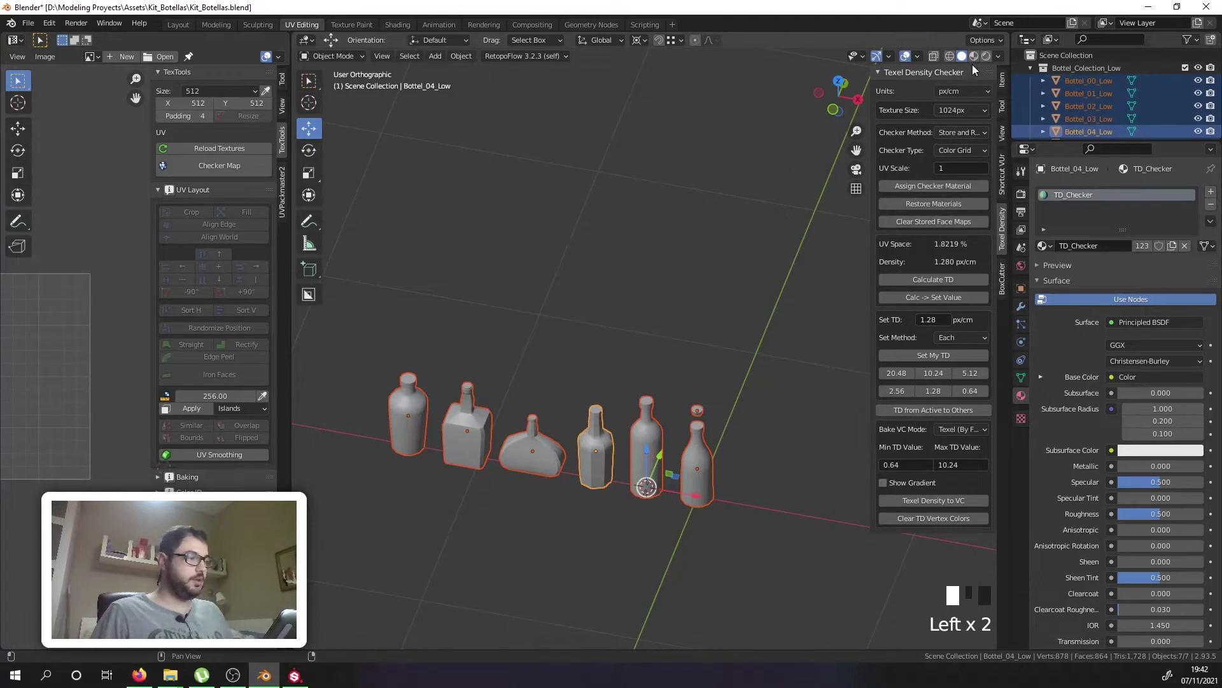
key(n)
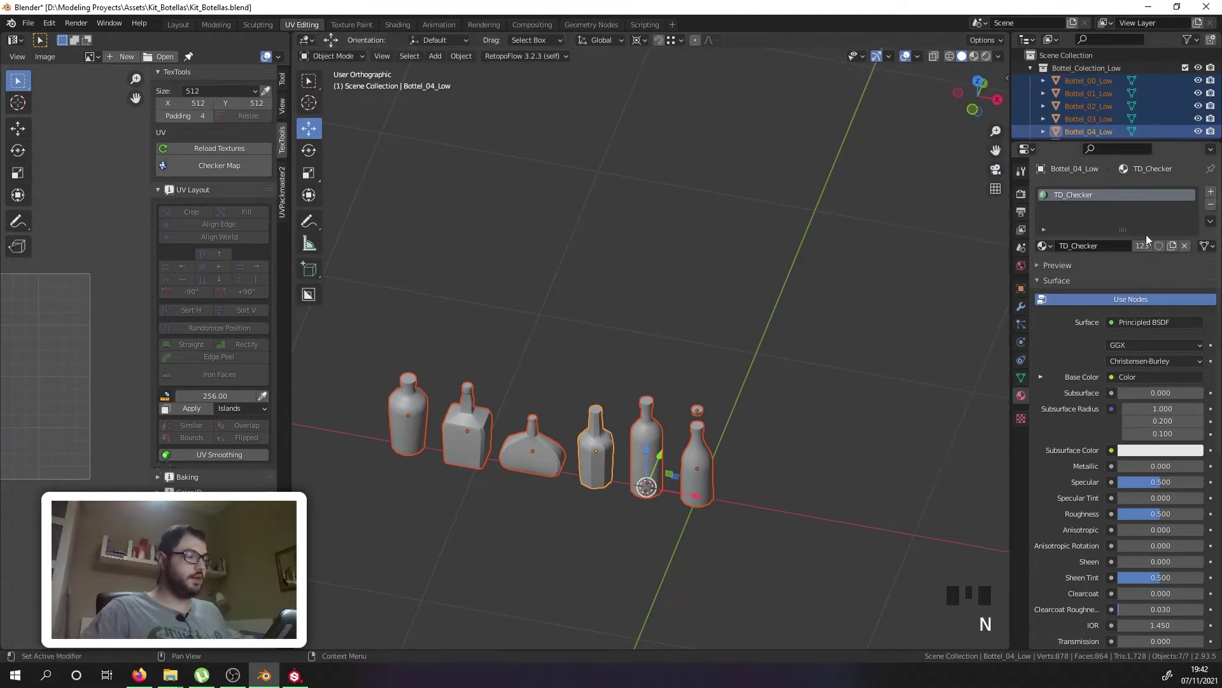
click(1093, 193)
text(Bottle)
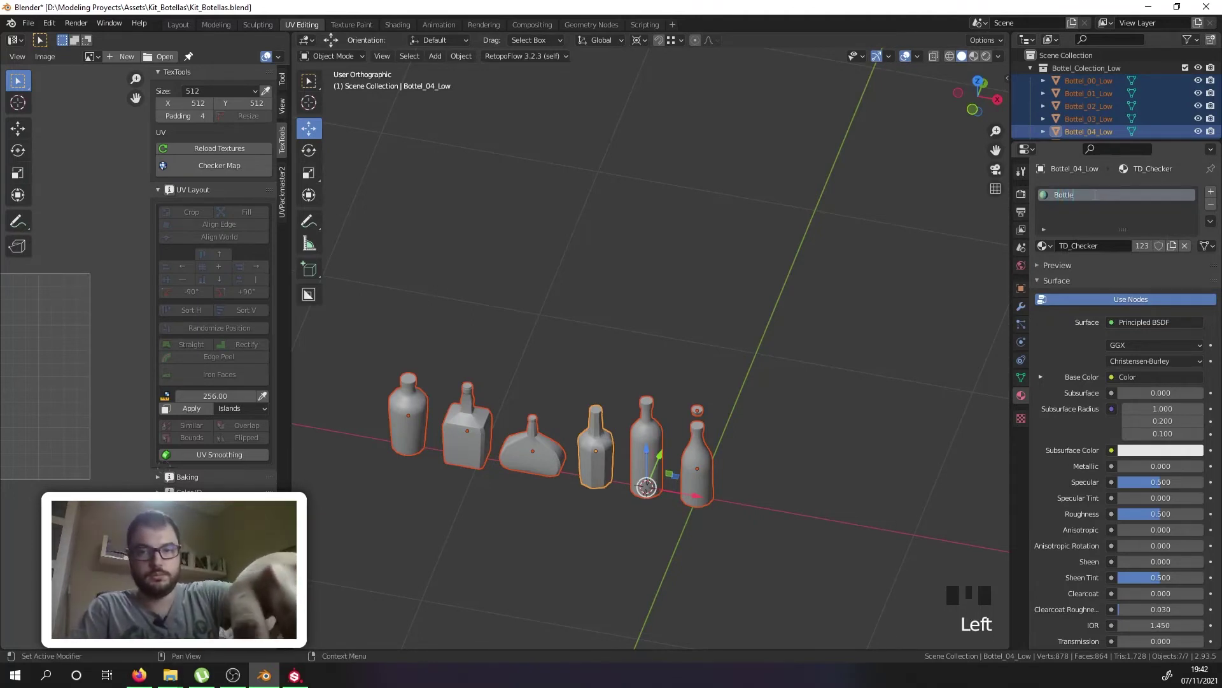
text(Material)
key(Return)
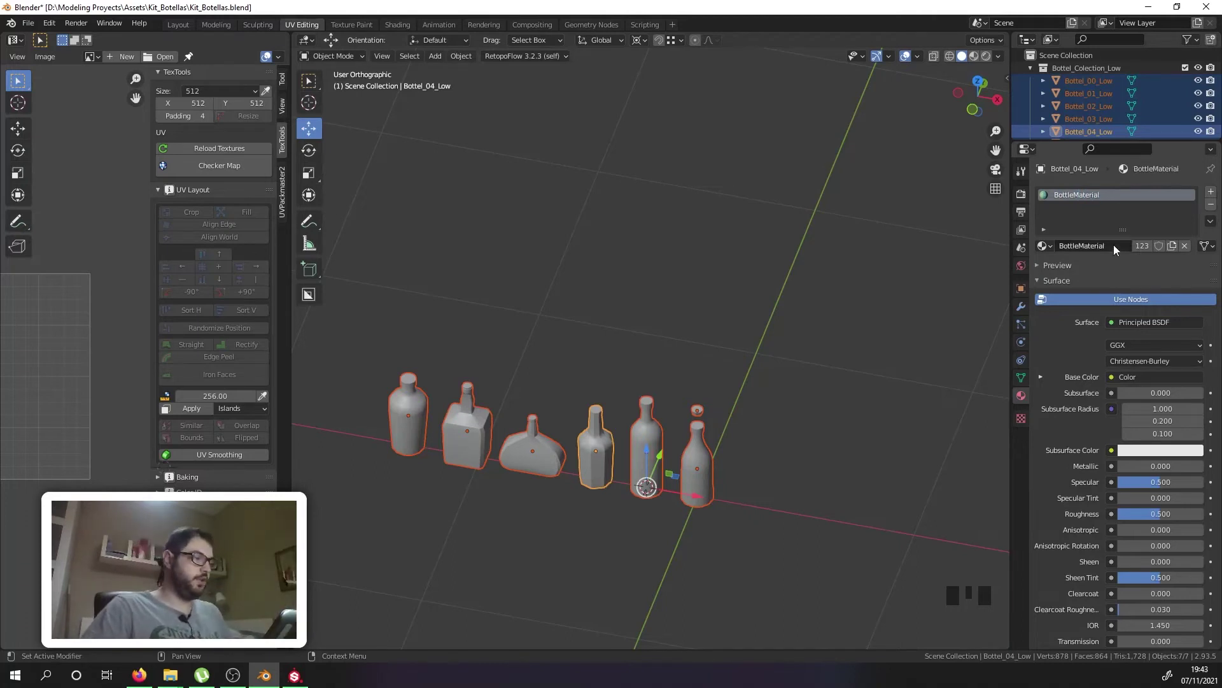
Step: Check which material is assigned to several of the low-poly bottles
right_click(631, 449)
right_click(609, 452)
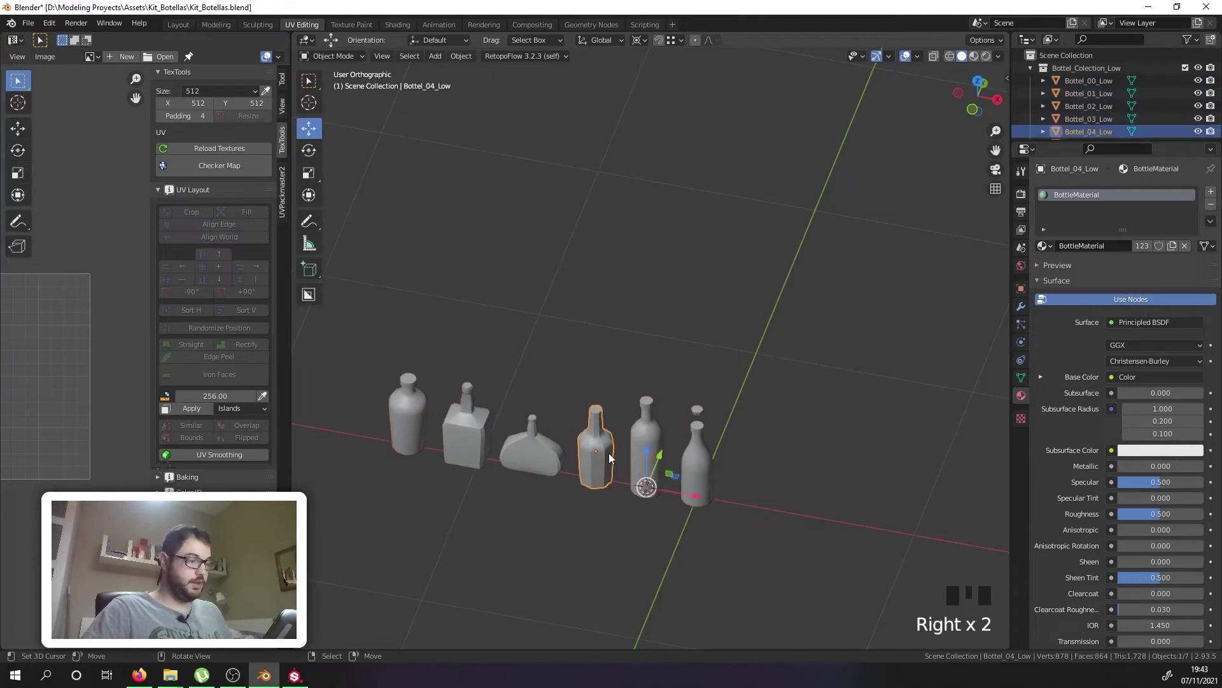
right_click(675, 440)
right_click(697, 441)
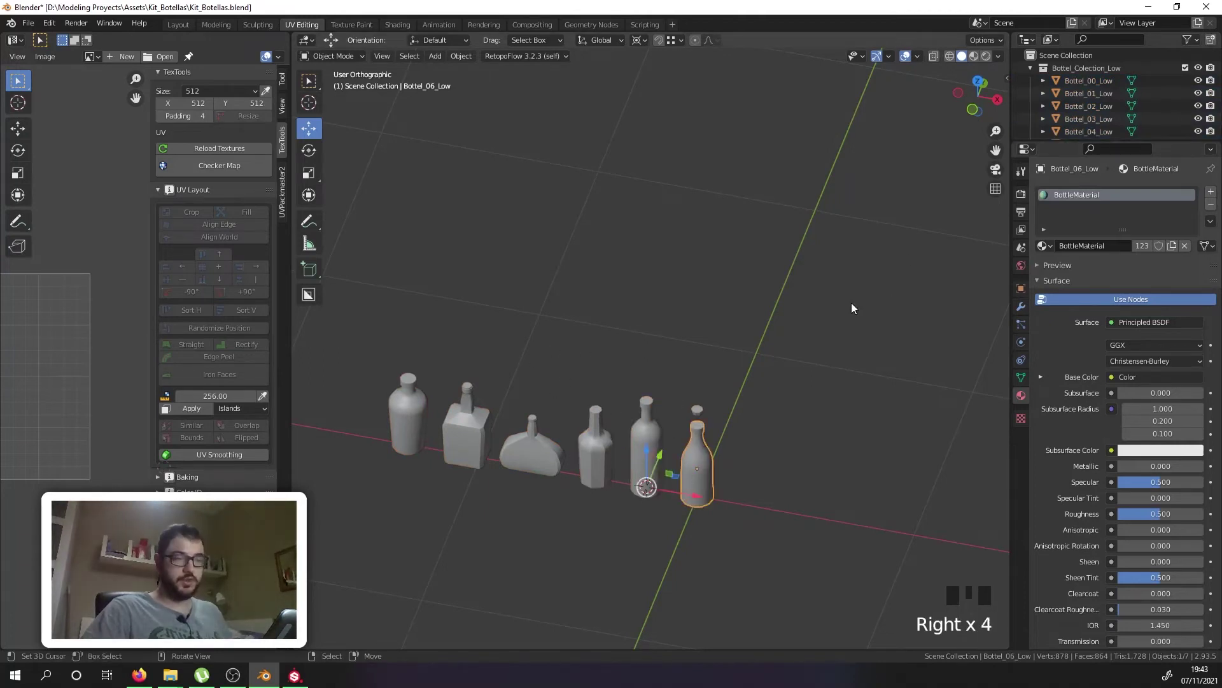
right_click(506, 449)
right_click(465, 432)
Step: Export all the low-poly bottles as a Wavefront OBJ, overwriting Kit_Botellas.obj
key(a)
key(a)
key(a)
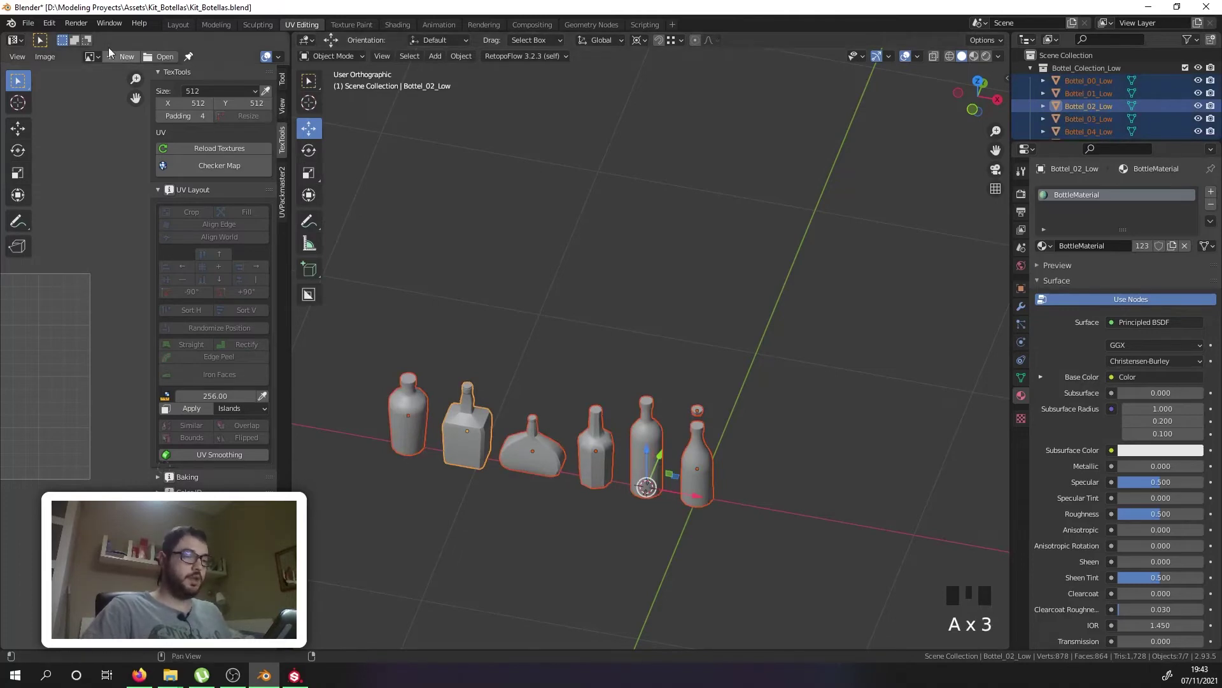
click(28, 23)
mouse_move(72, 208)
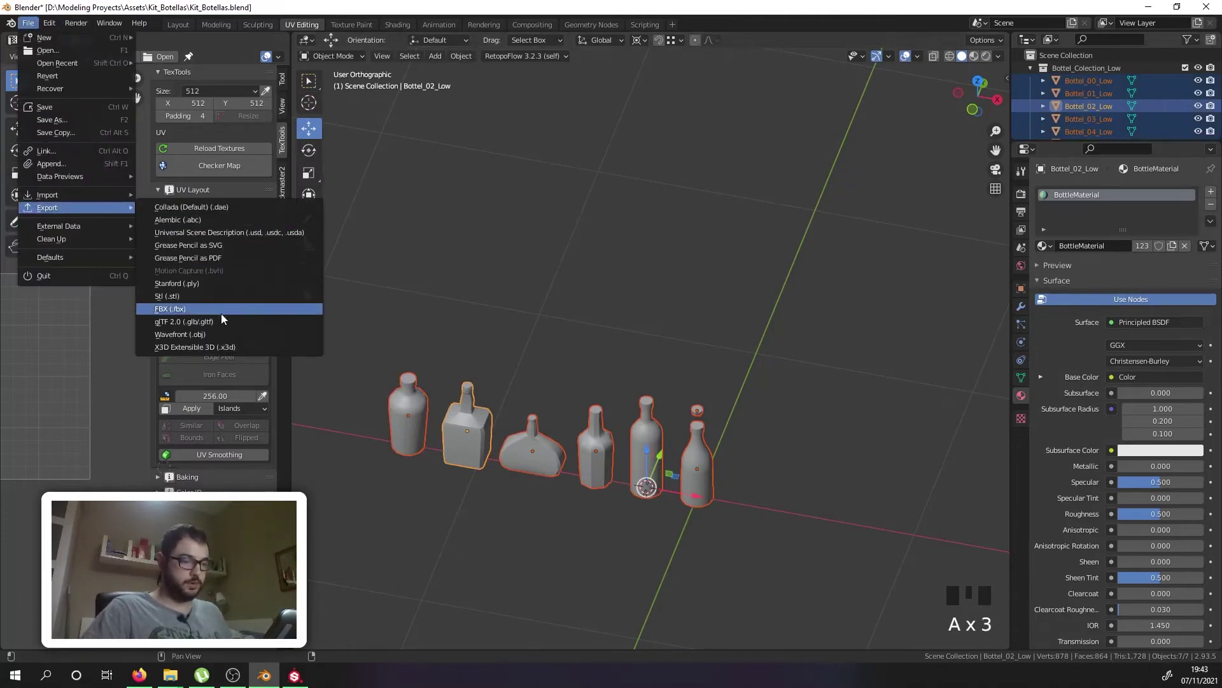
click(215, 331)
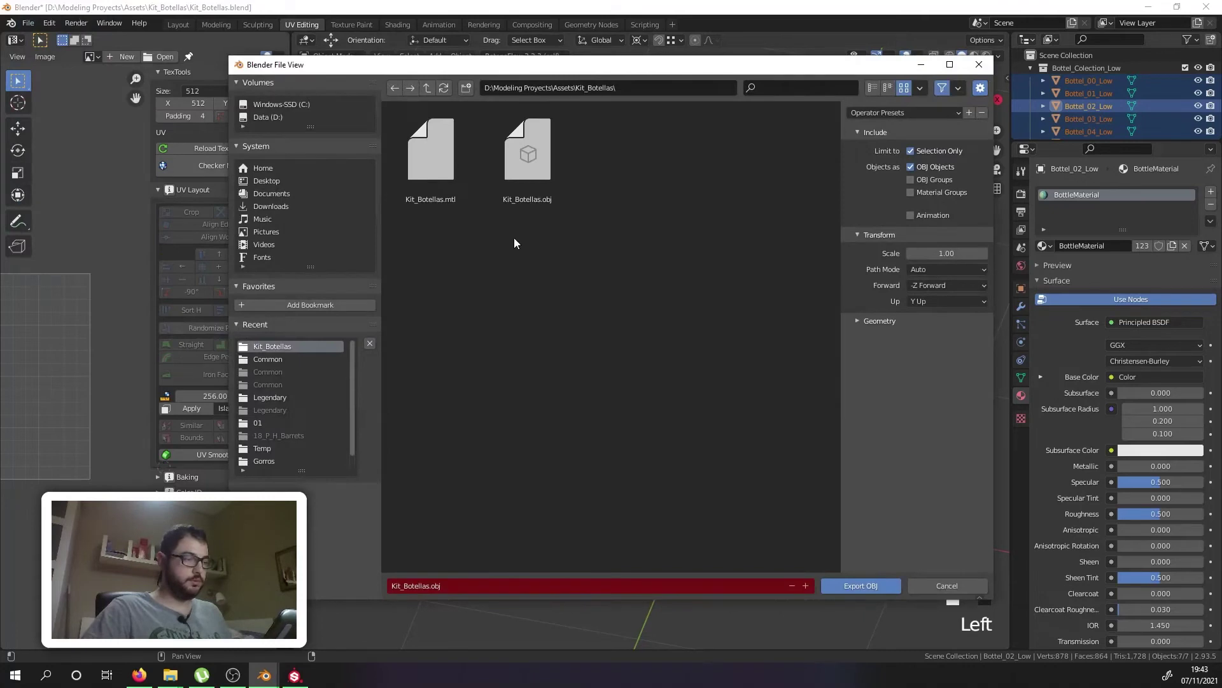
double_click(543, 163)
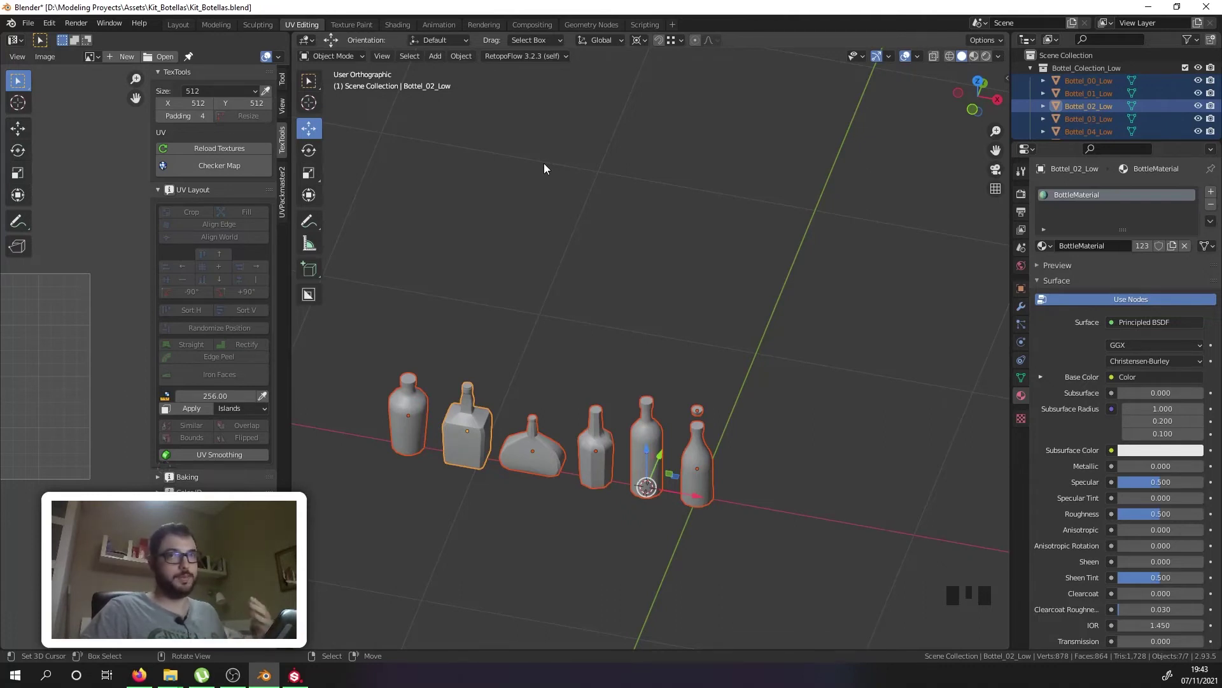
Step: Exclude the low-poly collection, enable the high-poly collection and select all its bottles
click(1184, 68)
click(1185, 81)
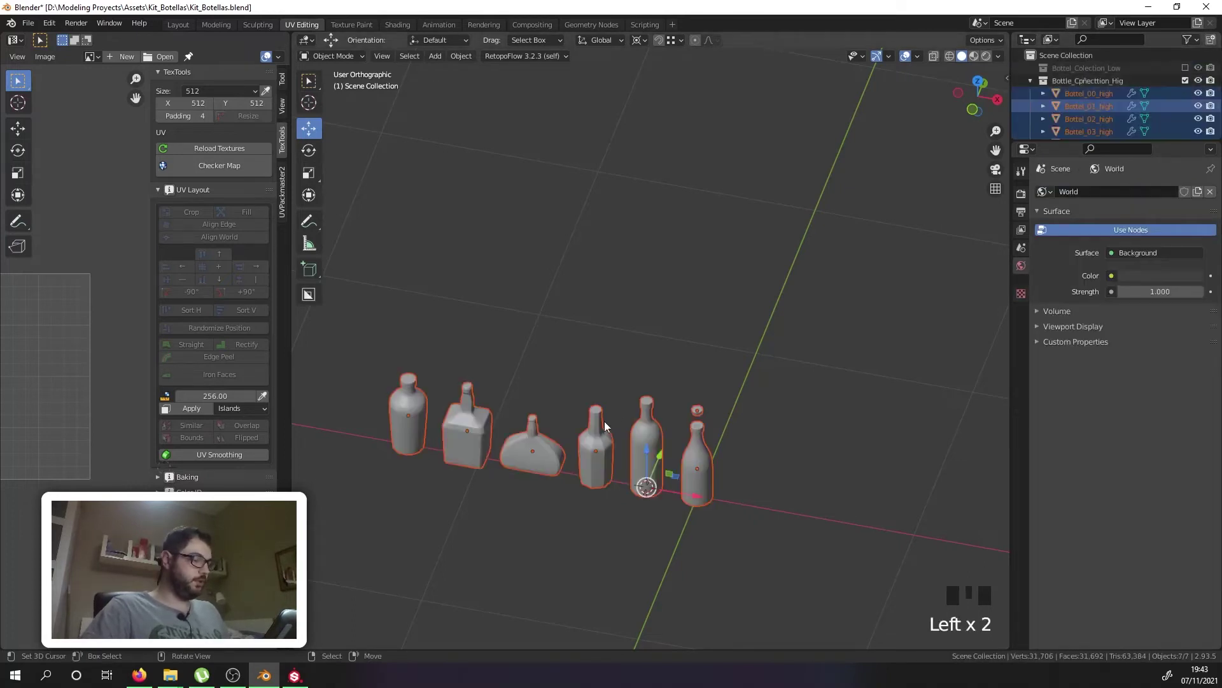
key(a)
key(a)
key(a)
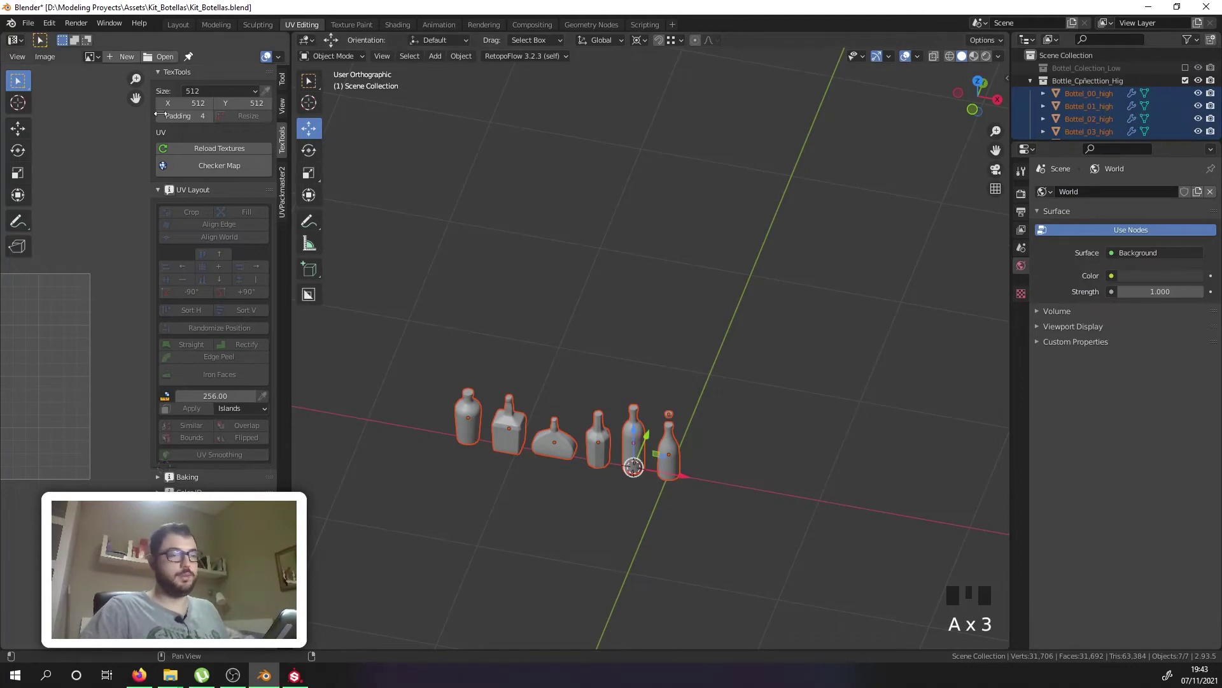
Step: Export the selected high-poly bottles as a Wavefront OBJ named Kit_Botellas_high.obj
click(27, 25)
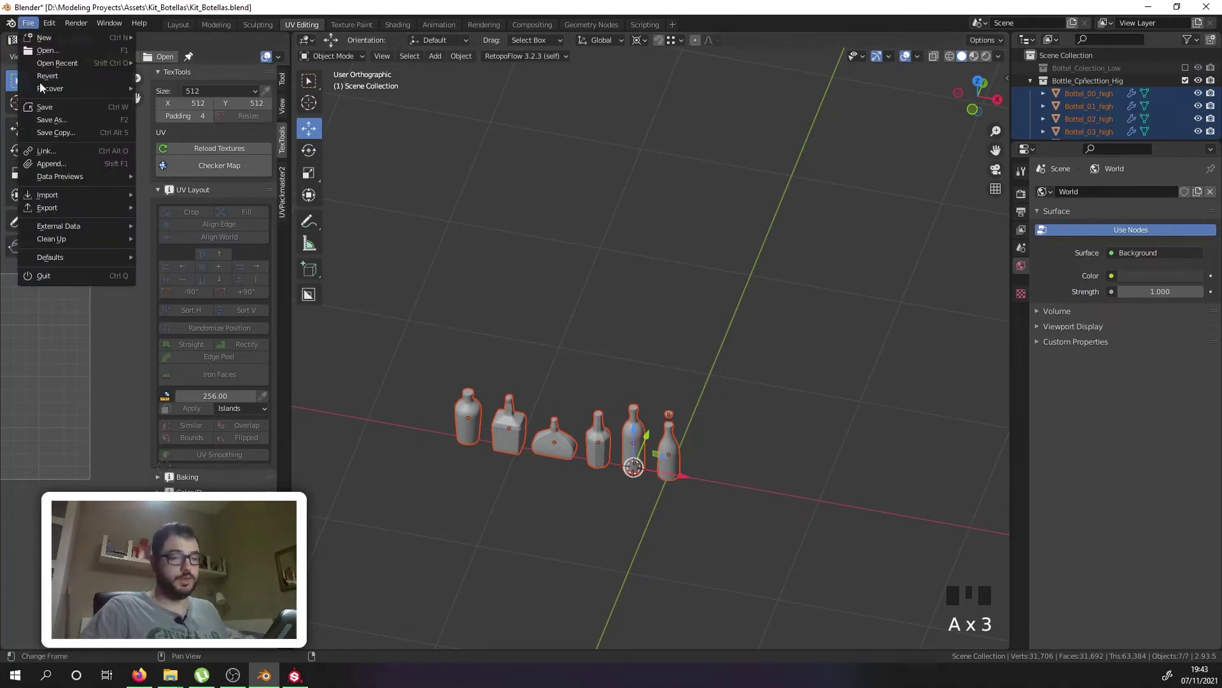
mouse_move(51, 205)
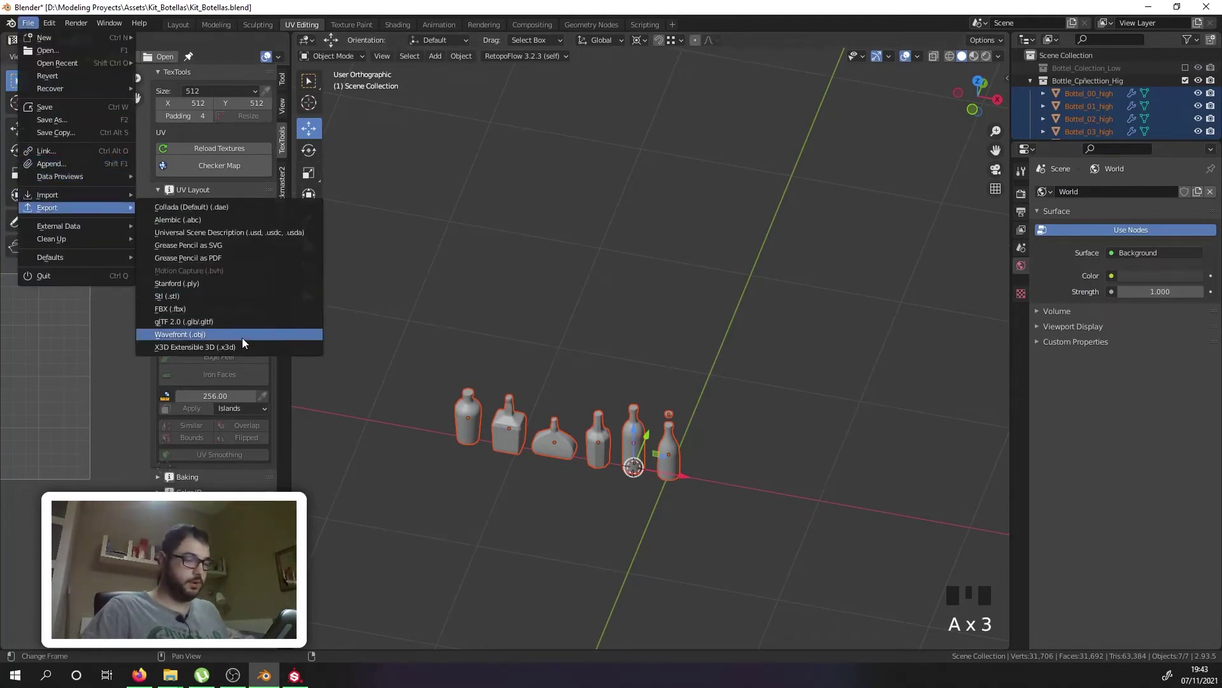
click(187, 337)
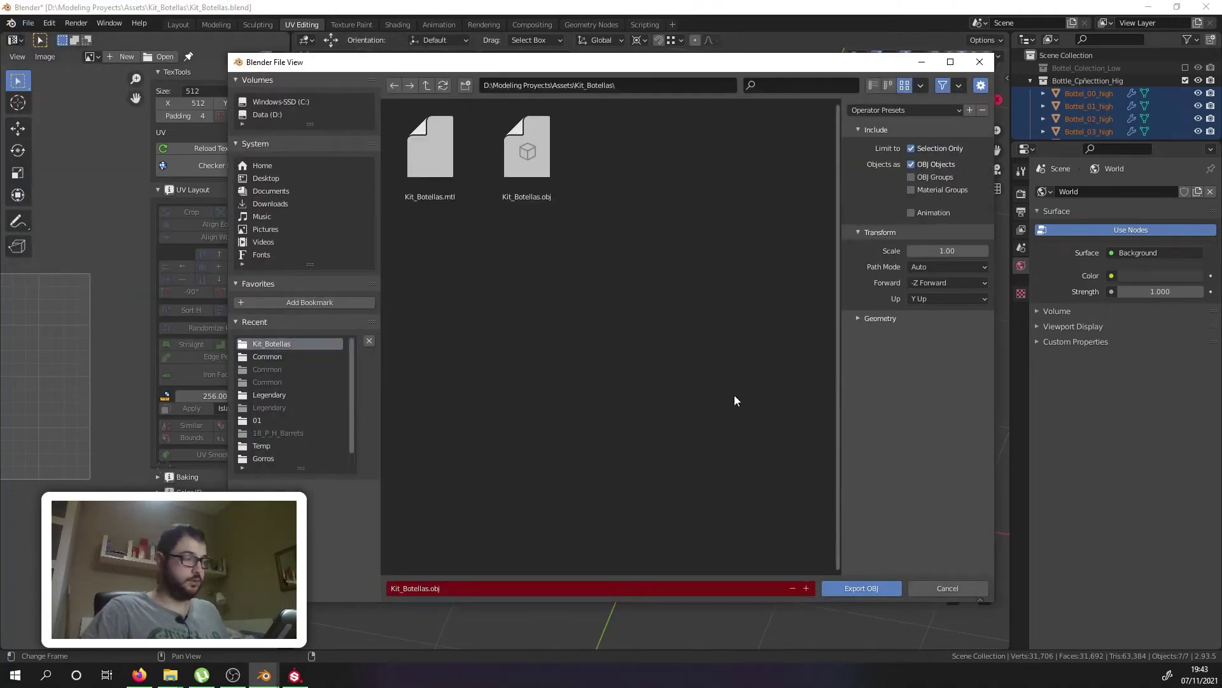
click(428, 587)
click(429, 588)
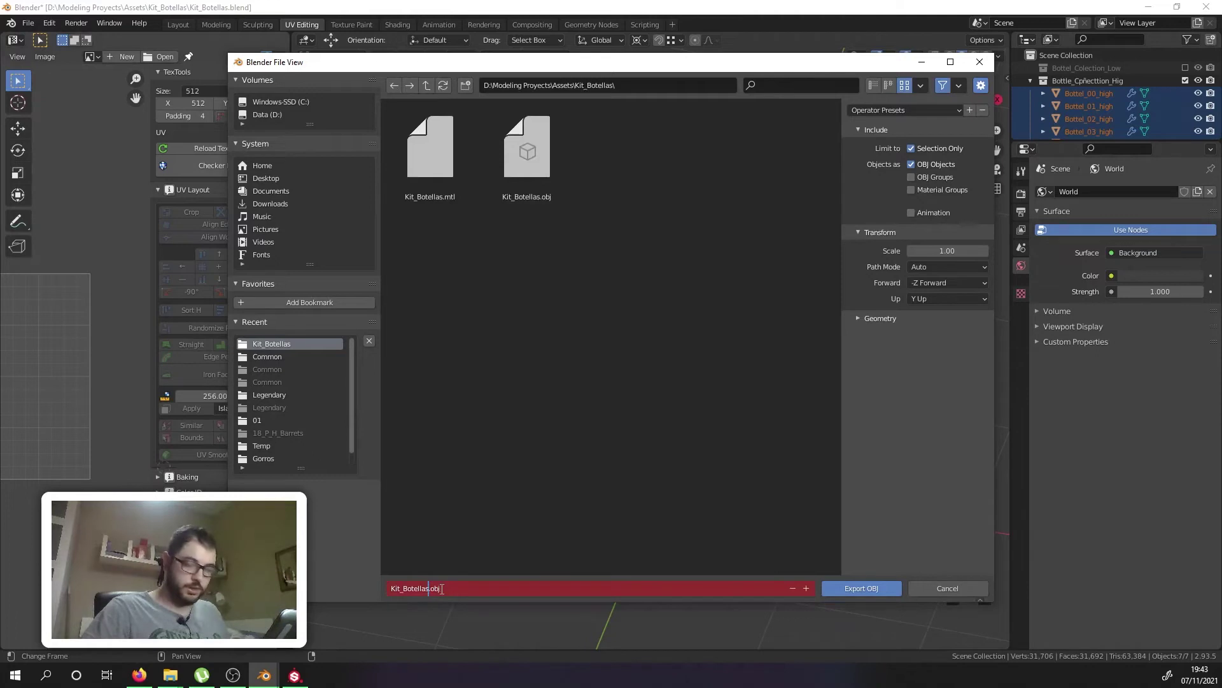
click(857, 588)
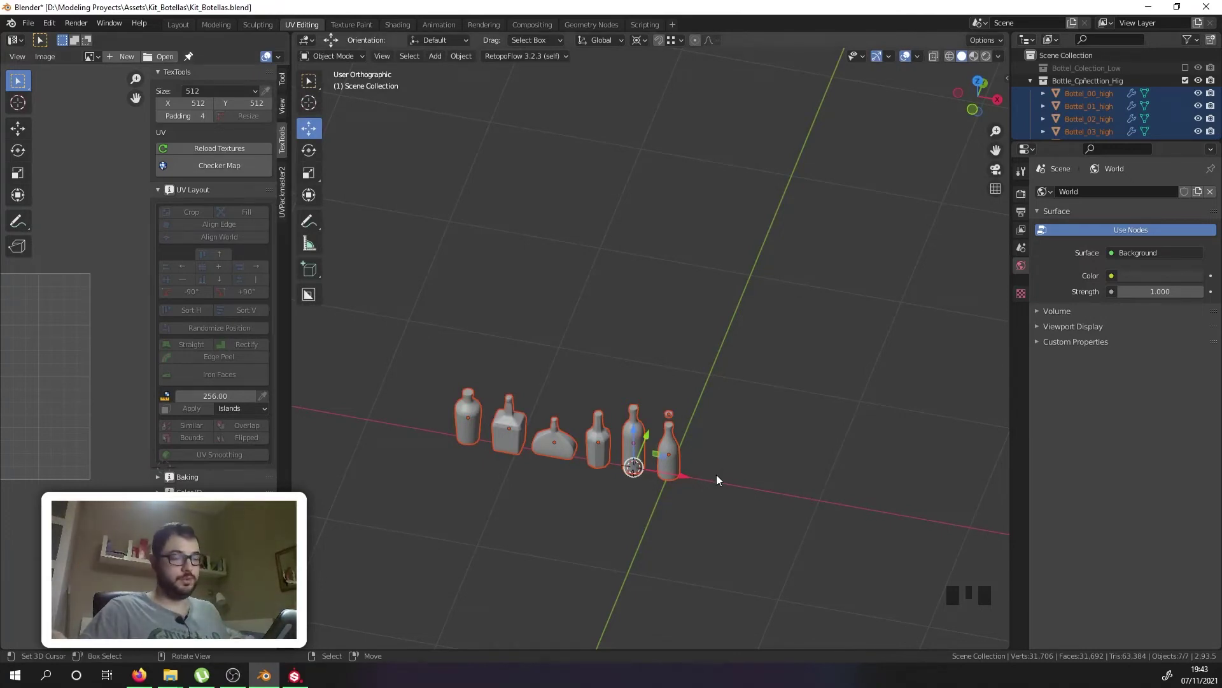
Step: Check the exported files in the Kit_Botellas folder through the OBJ export dialog, then cancel it
click(28, 23)
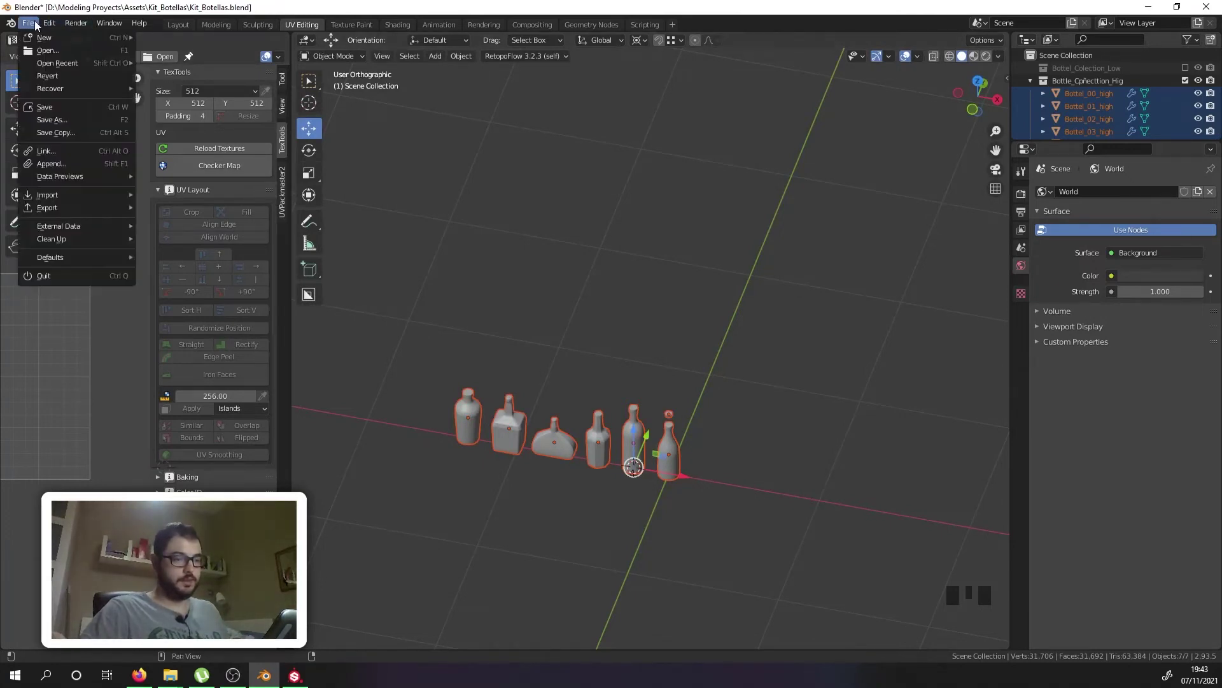
mouse_move(97, 204)
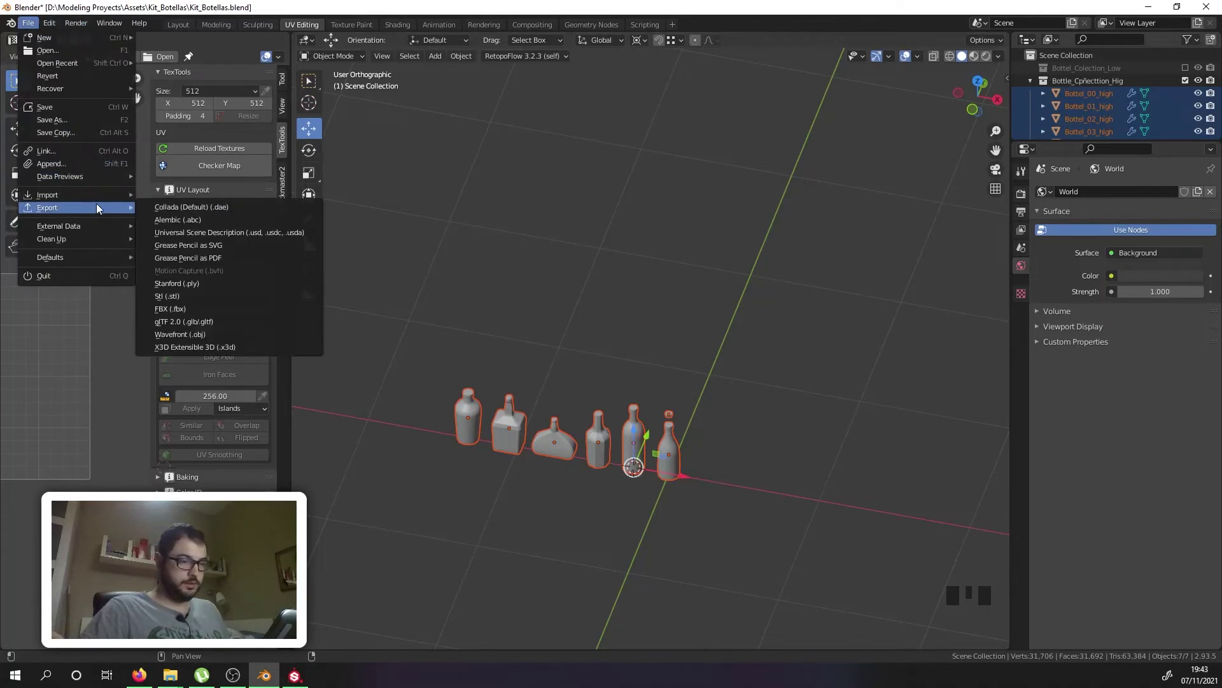
click(212, 336)
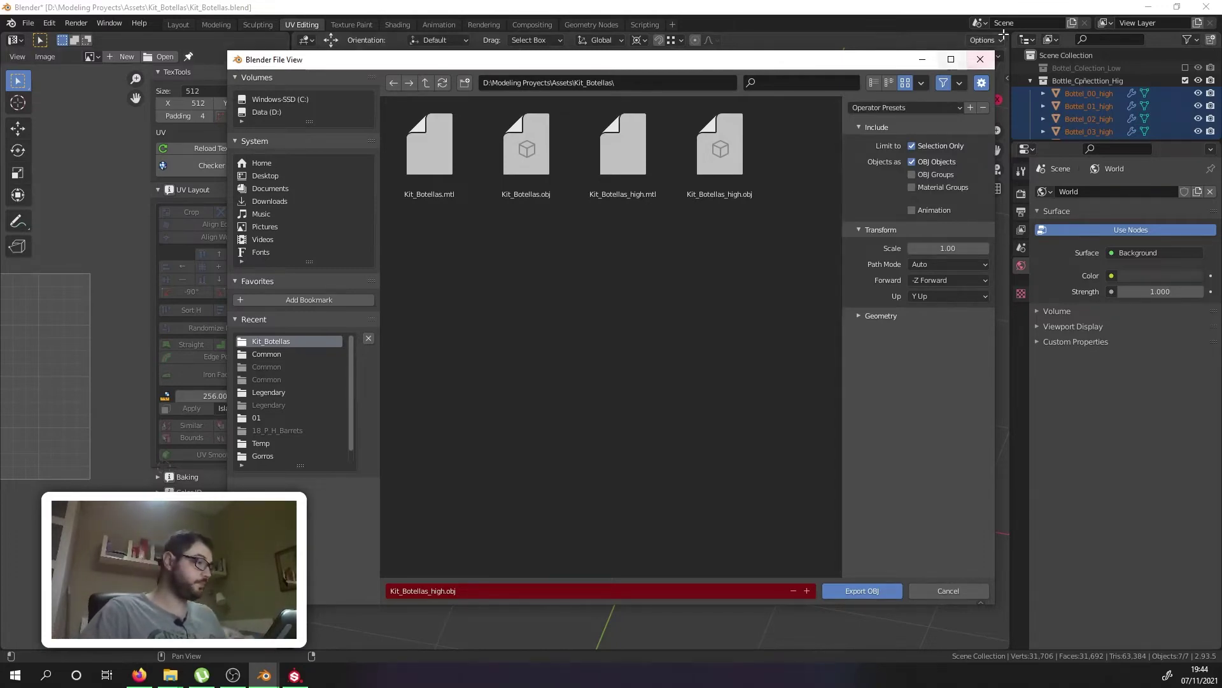
click(980, 60)
Step: Switch to Substance Painter and create a new project from the Kit_Botellas_high.obj mesh
key(alt+Tab)
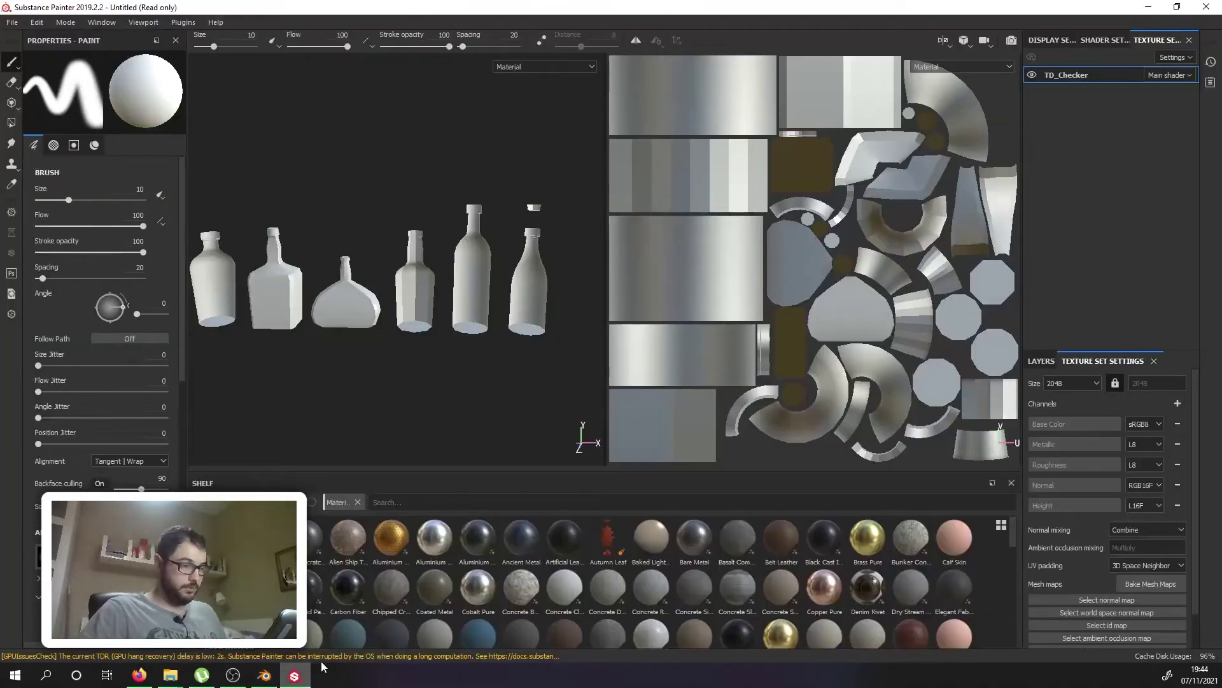
click(12, 23)
click(19, 37)
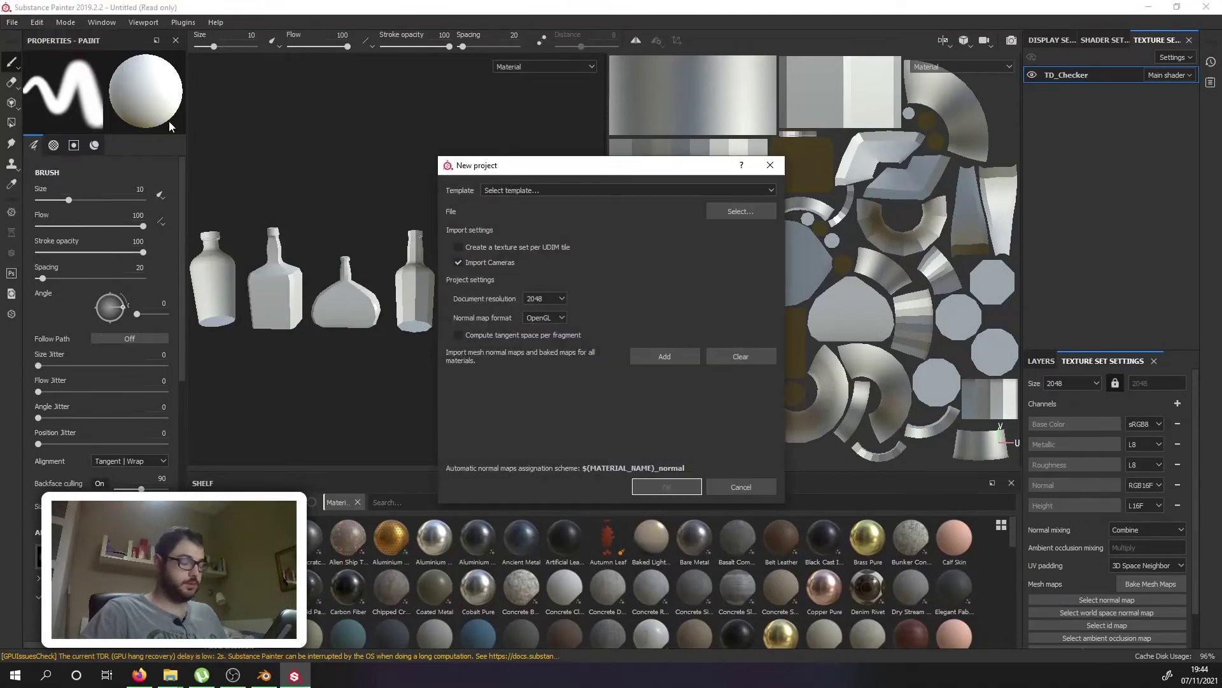
click(729, 211)
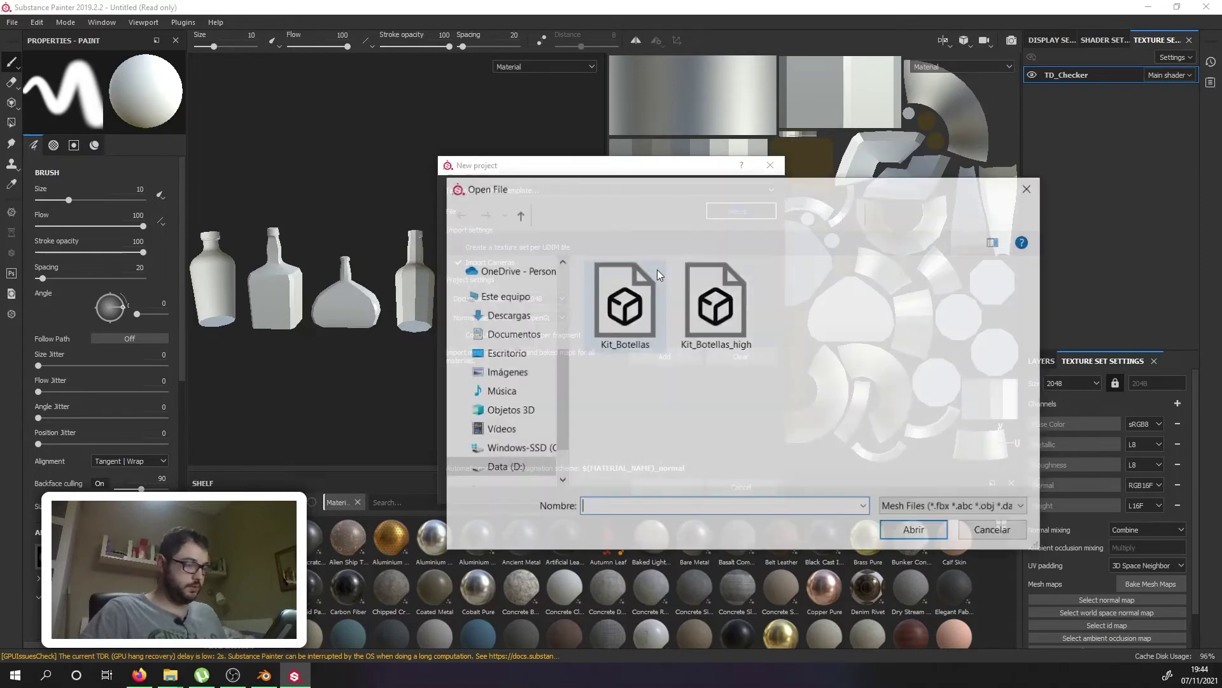
click(717, 331)
double_click(717, 331)
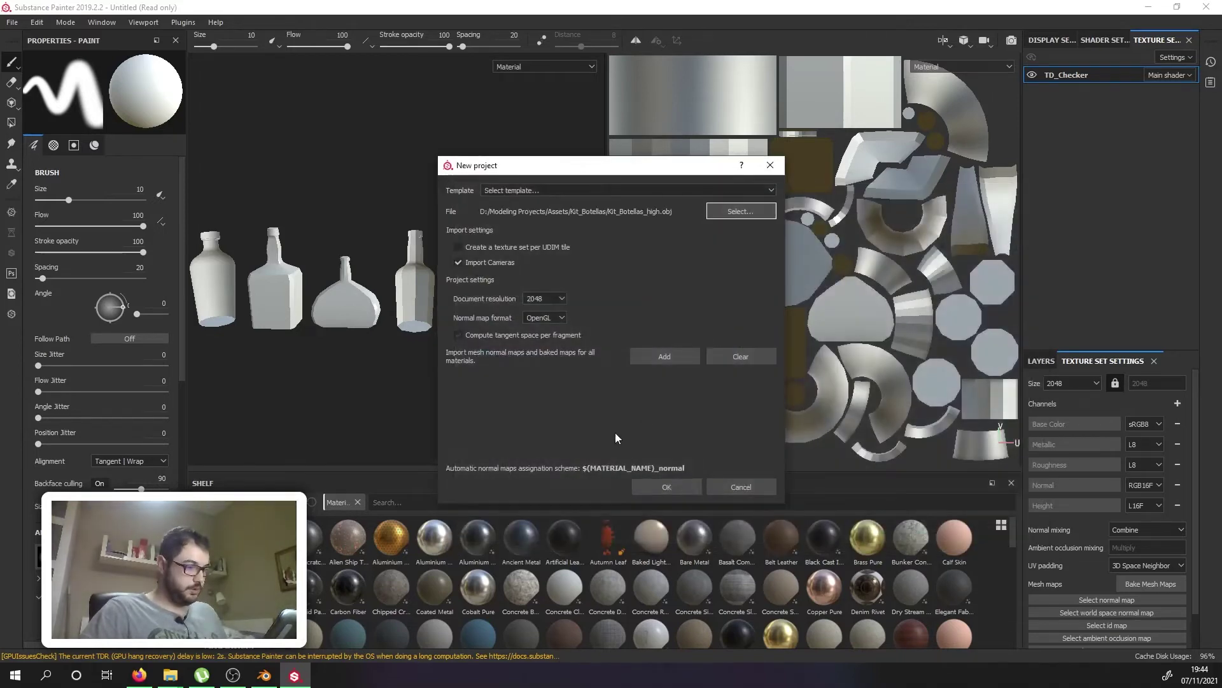
click(655, 483)
click(704, 355)
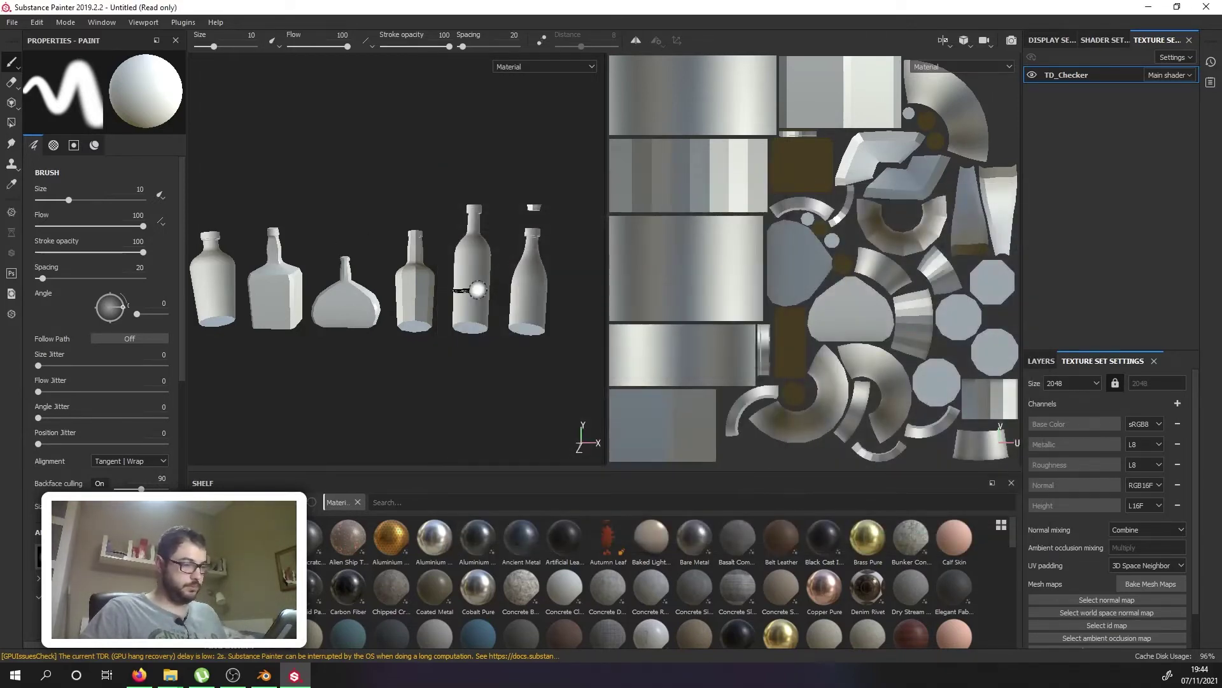
Step: Create a new 2048-resolution project with OpenGL normals from the low-poly Kit_Botellas.obj mesh and inspect the imported bottles' shading
click(17, 23)
click(32, 35)
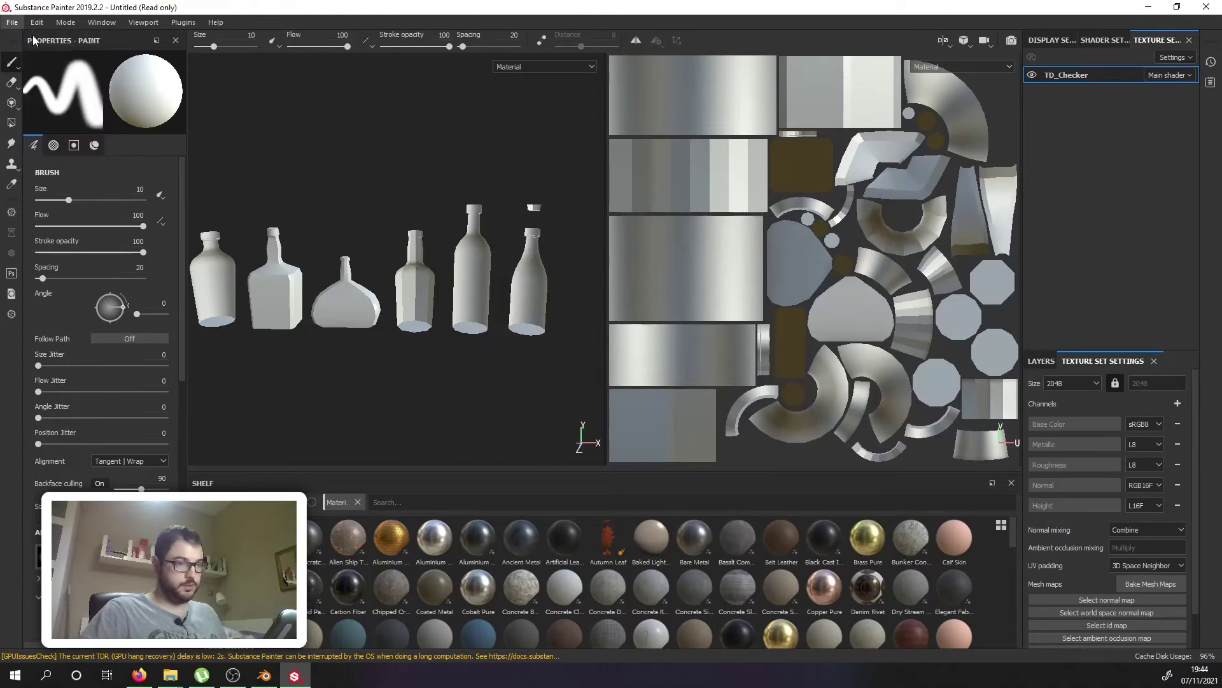
click(746, 215)
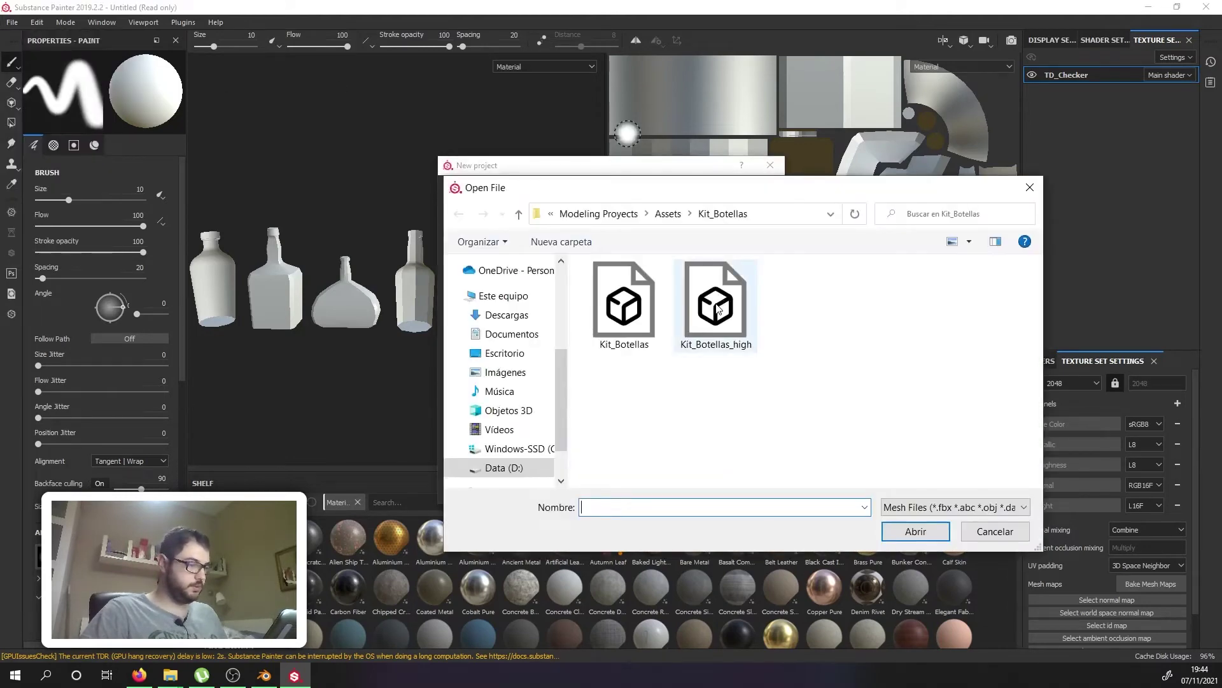
click(637, 291)
double_click(637, 292)
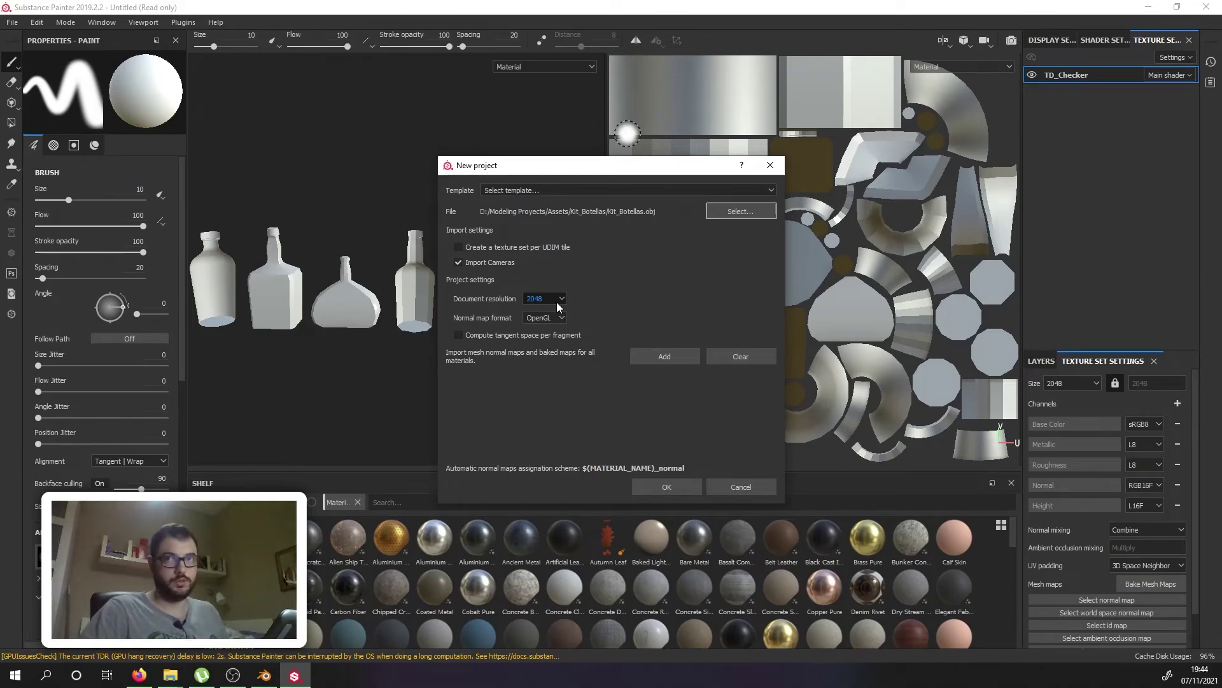
click(667, 486)
click(562, 357)
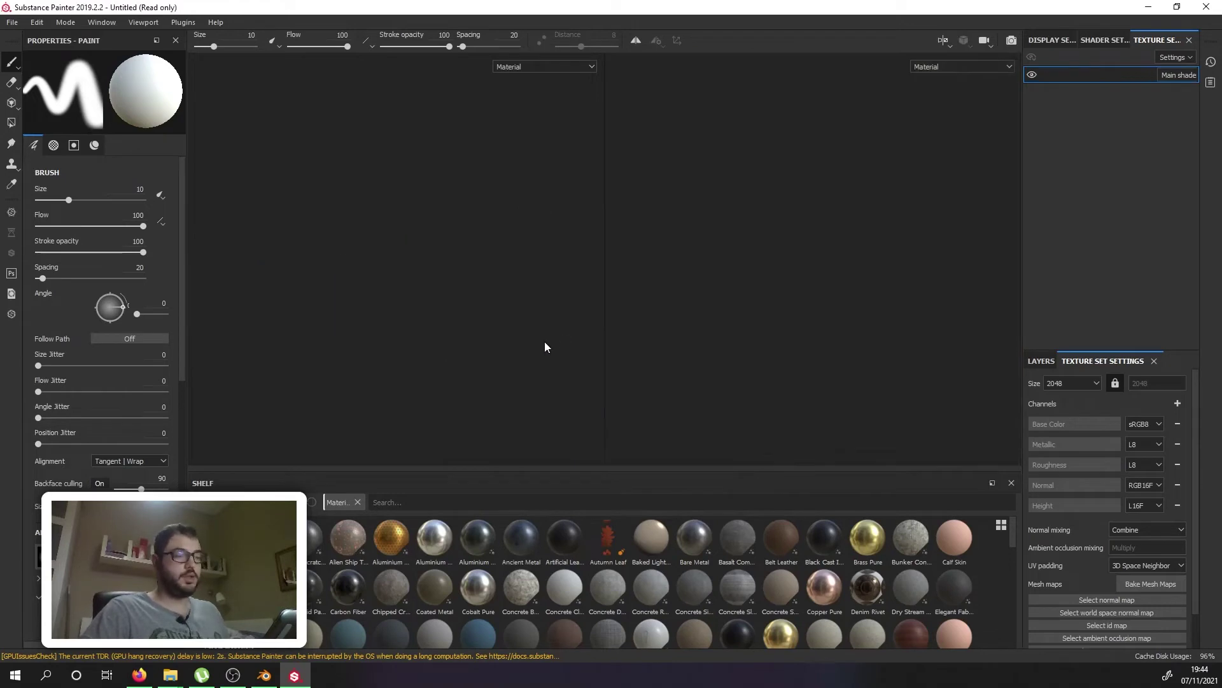
alt+drag(554, 217, 272, 248)
scroll(460, 284, up, 8)
scroll(445, 219, down, 10)
scroll(272, 249, up, 10)
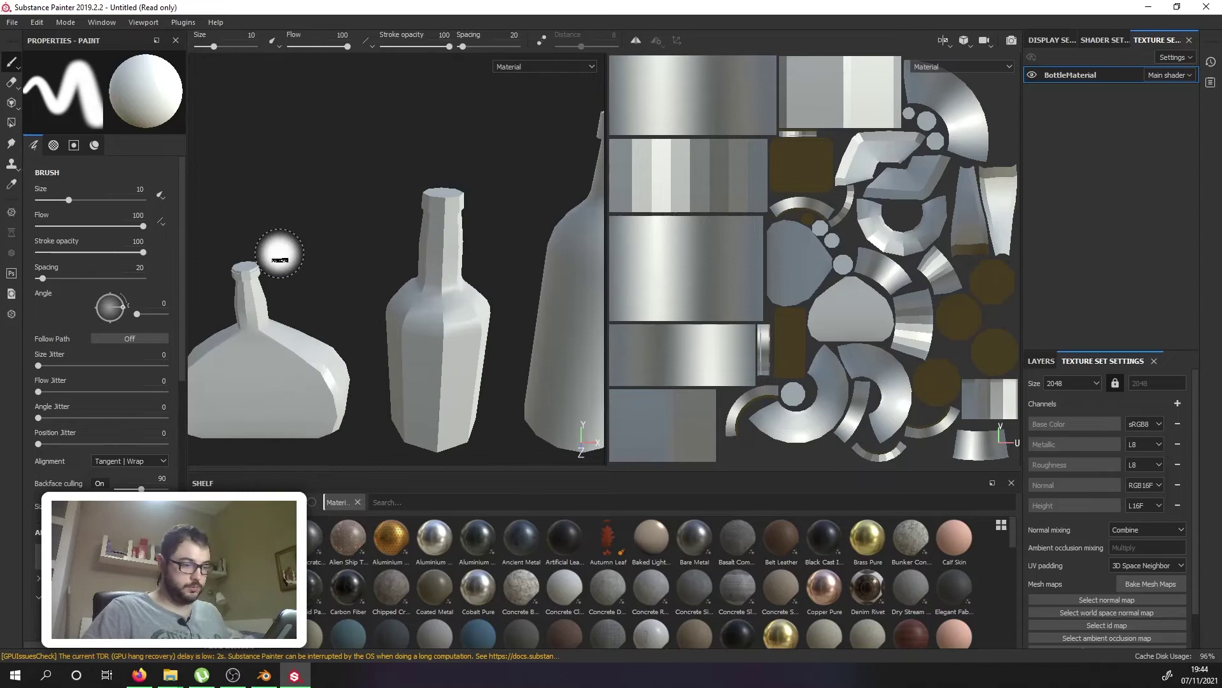
mouse_move(388, 231)
alt+mouse_down()
mouse_move(497, 185)
mouse_move(458, 232)
mouse_move(332, 267)
alt+mouse_up()
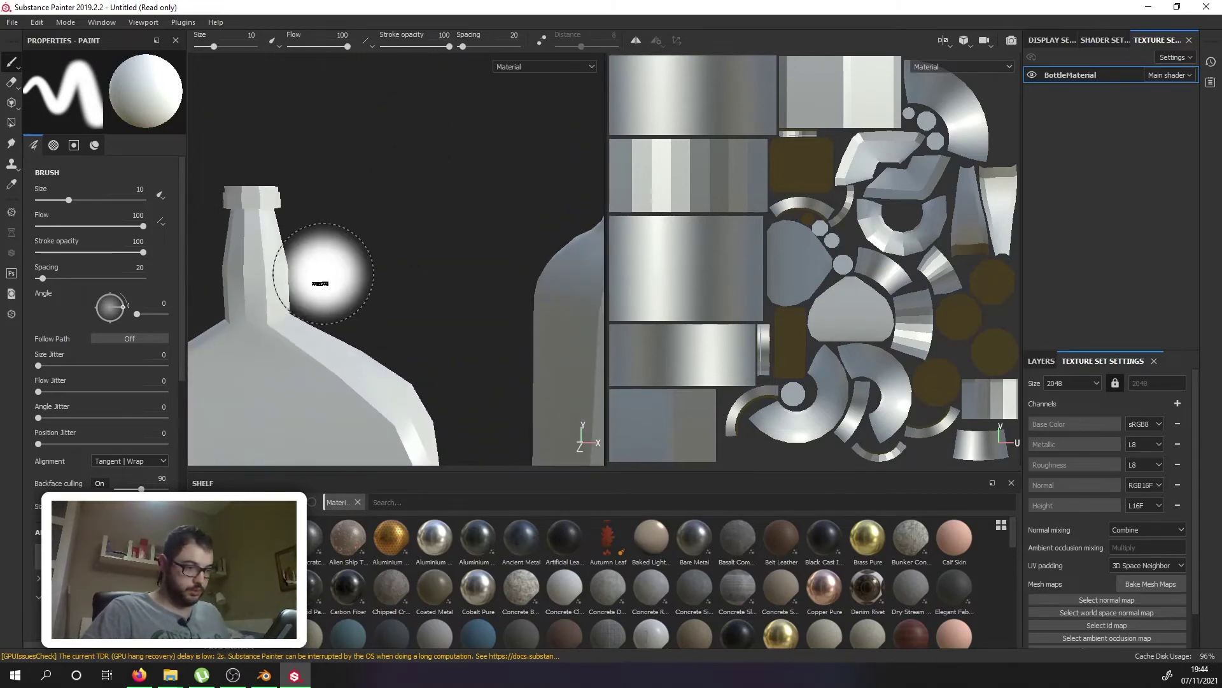
Step: Switch to Blender, exclude the high-poly bottle collection and enable the low-poly bottle collection
click(265, 673)
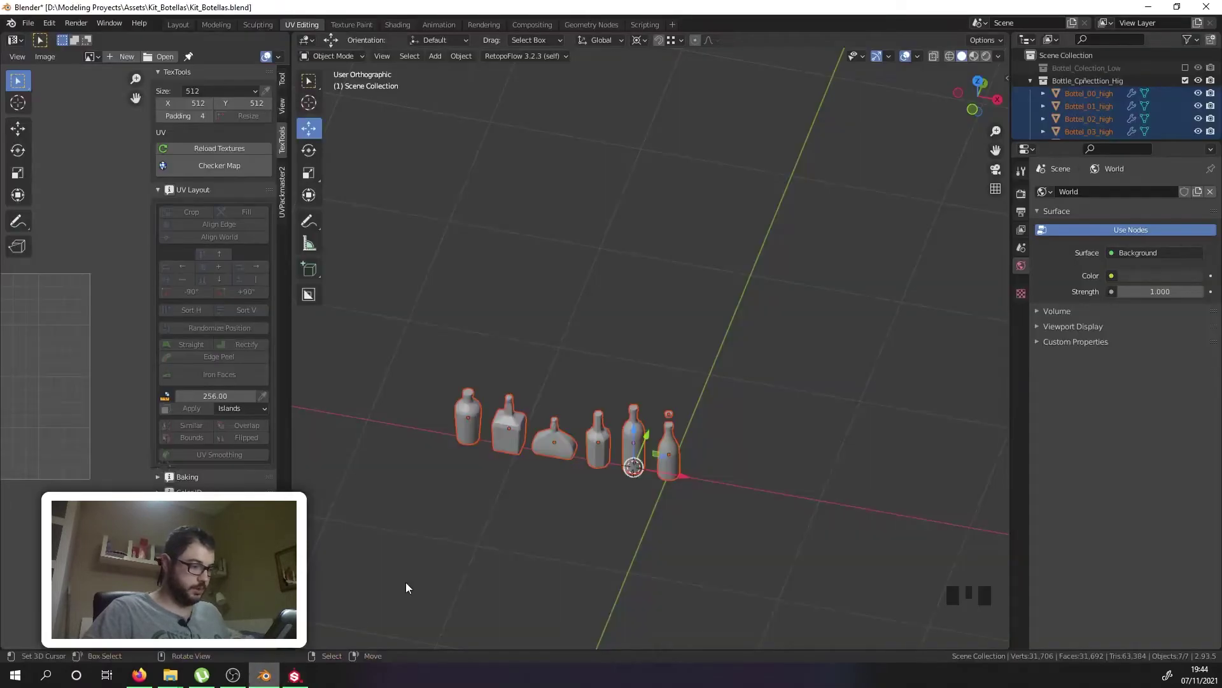
click(1186, 80)
click(1185, 67)
Step: Select the wide, flat bottle Bottel_03_Low and raise its normals' Auto Smooth angle to about 39.5°
scroll(438, 426, up, 8)
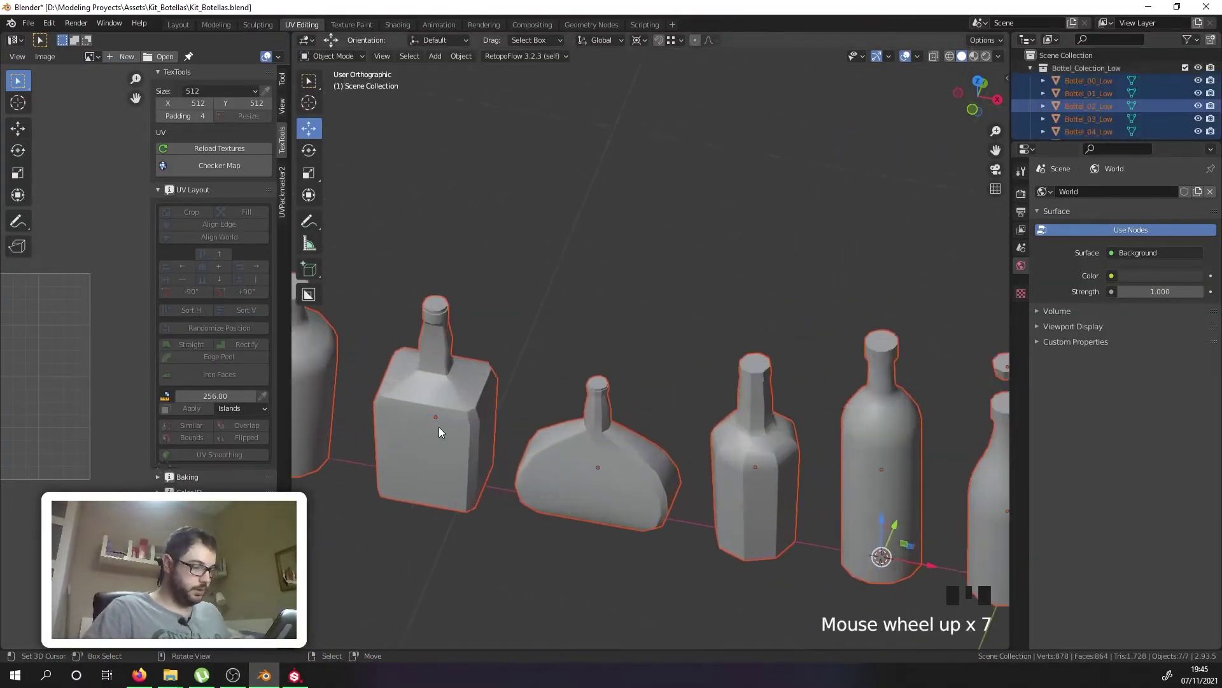
right_click(655, 456)
scroll(905, 468, up, 2)
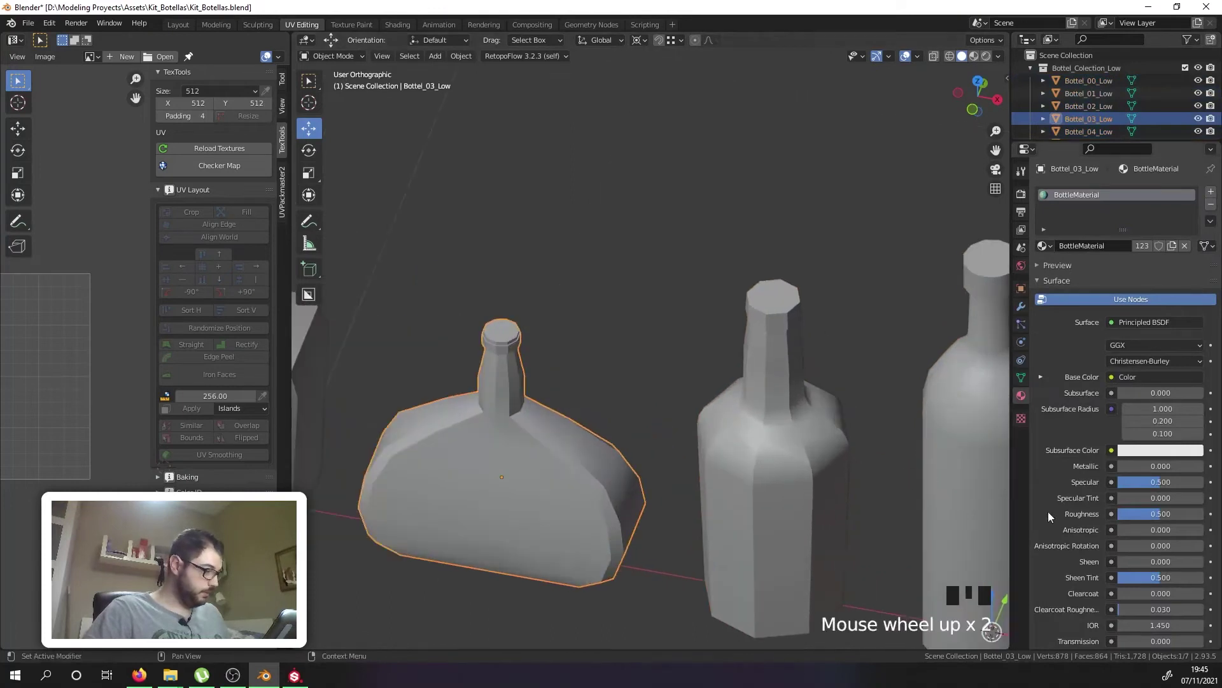
click(1021, 377)
click(1039, 411)
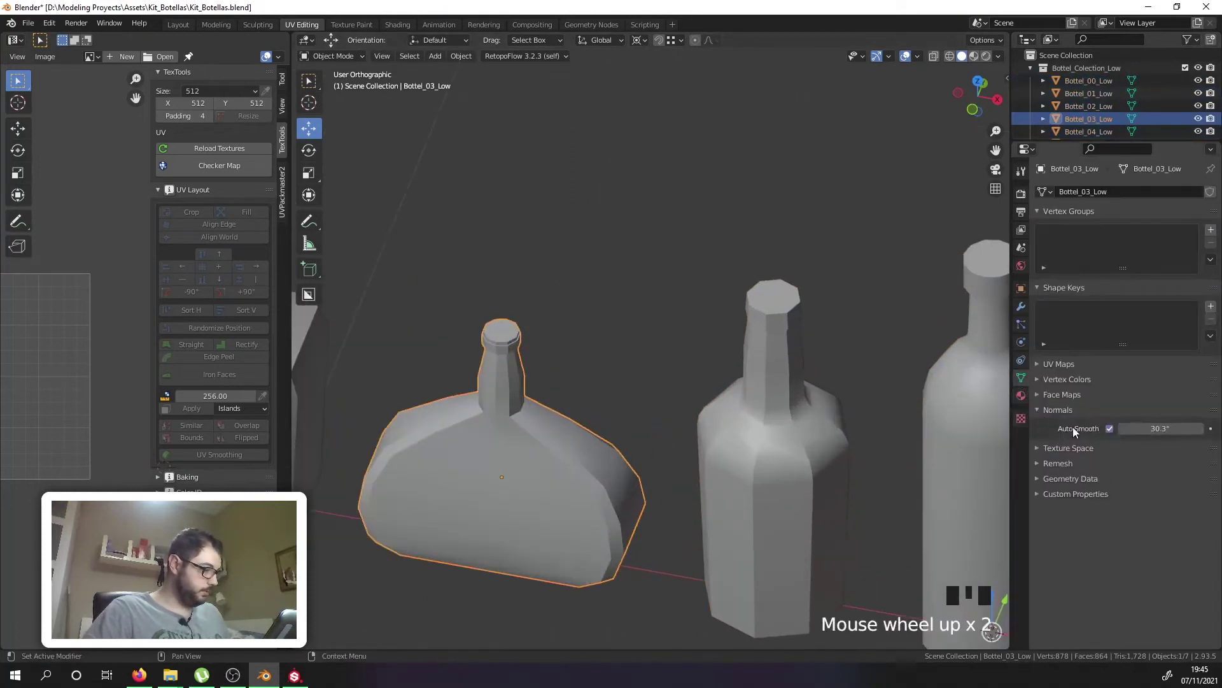
drag(1164, 431, 1174, 430)
middle_drag(945, 444, 461, 305)
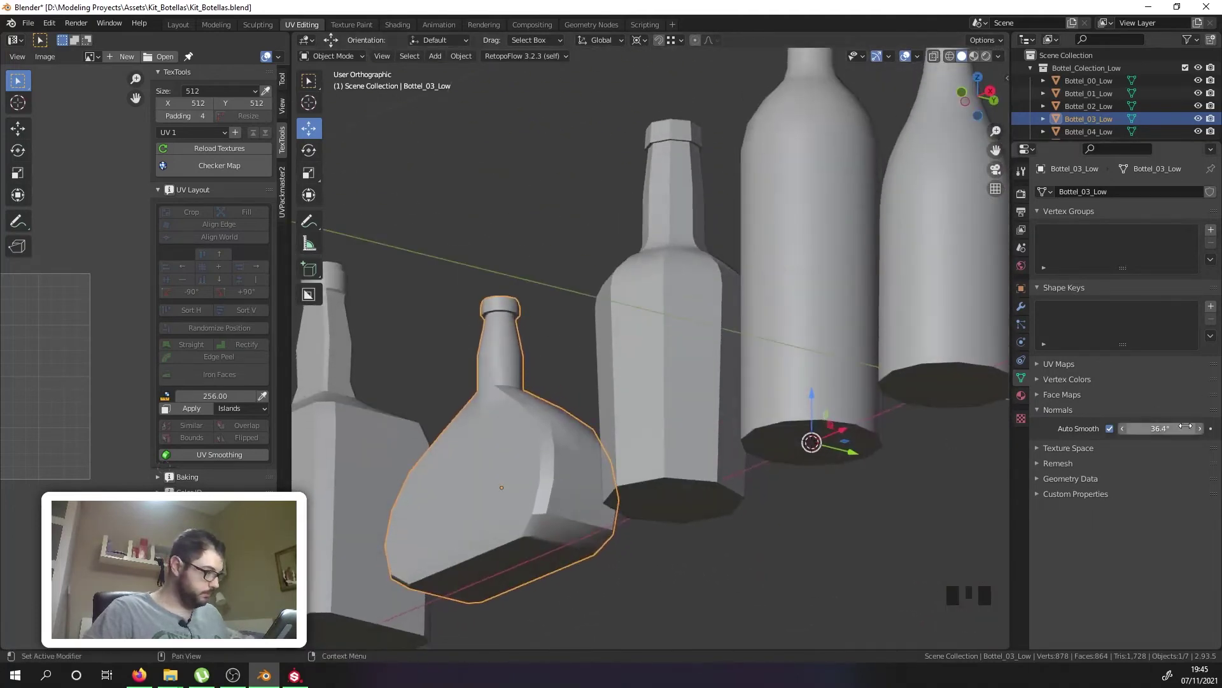
drag(1156, 428, 1166, 428)
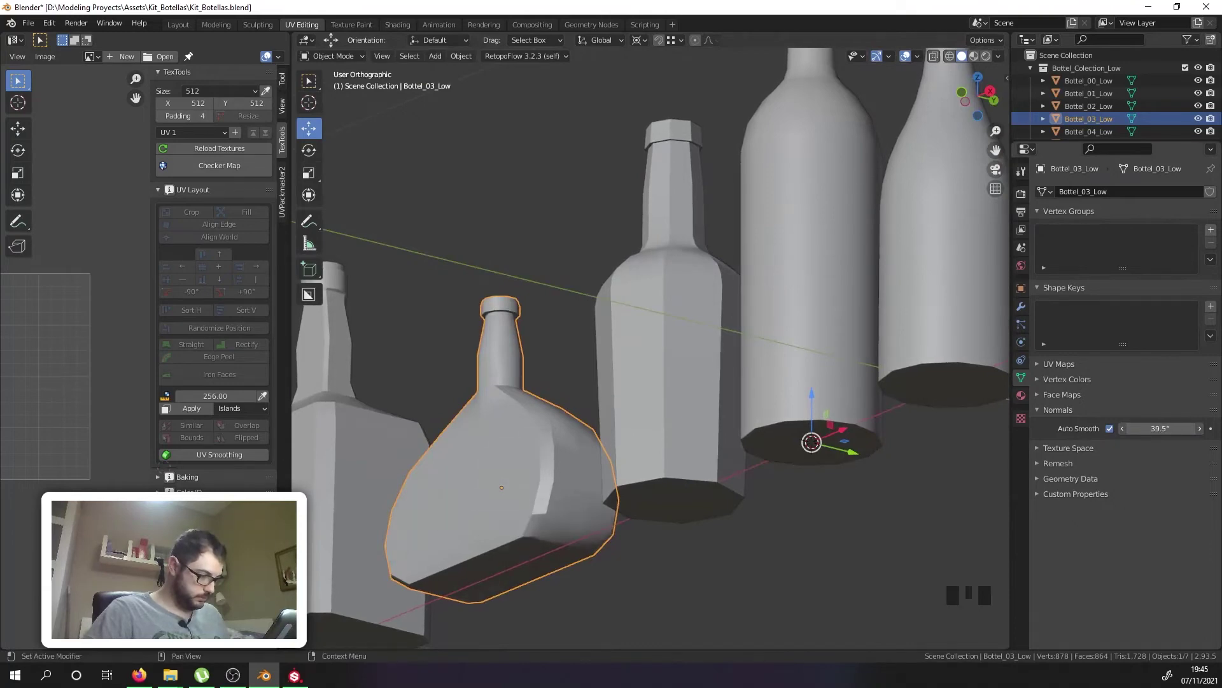
Step: Select the faceted bottle Bottel_04_Low and lower its normals' Auto Smooth angle to 21.7°
middle_drag(763, 401, 739, 426)
right_click(740, 425)
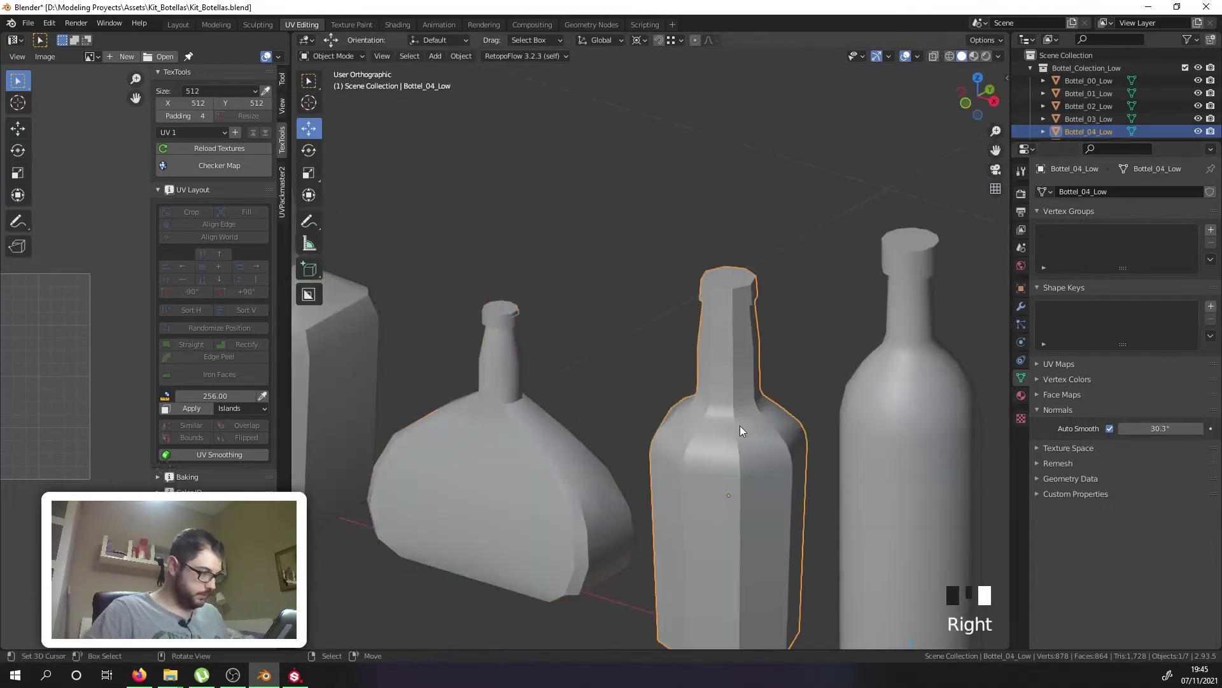
drag(1153, 429, 1119, 429)
scroll(701, 432, down, 5)
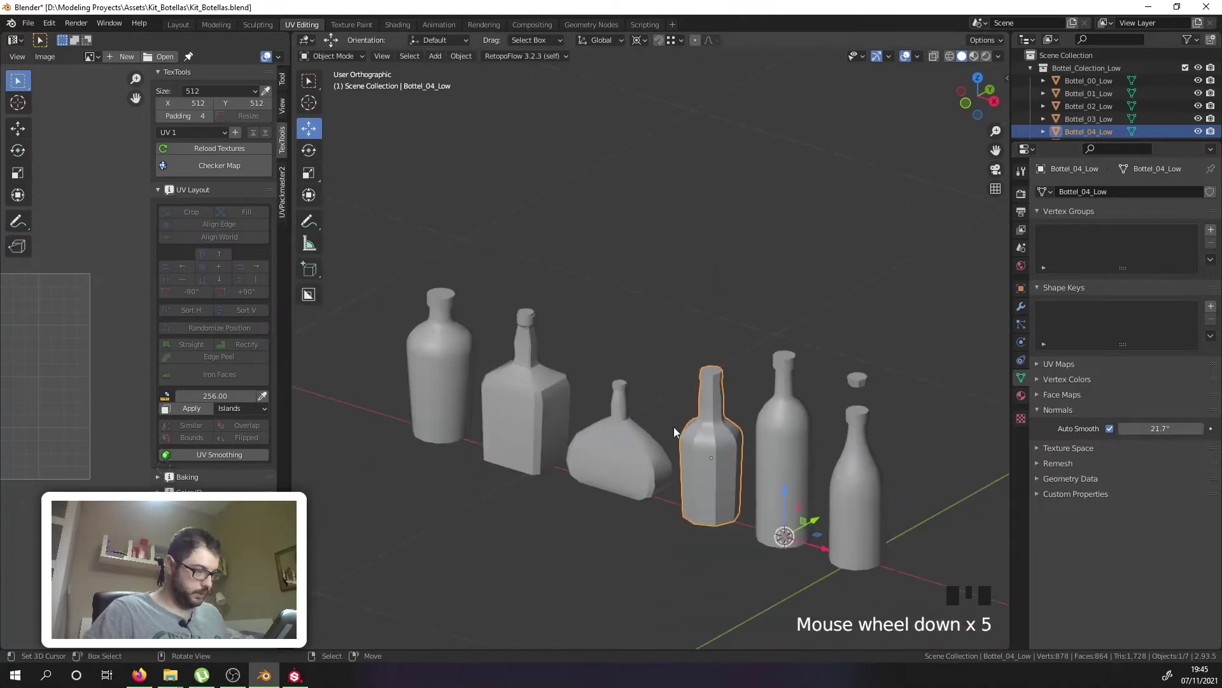
Step: Select the square bottle Bottel_02_Low and set its normals' Auto Smooth angle to 31°
middle_drag(702, 431, 712, 439)
shift+middle_drag(491, 492, 615, 367)
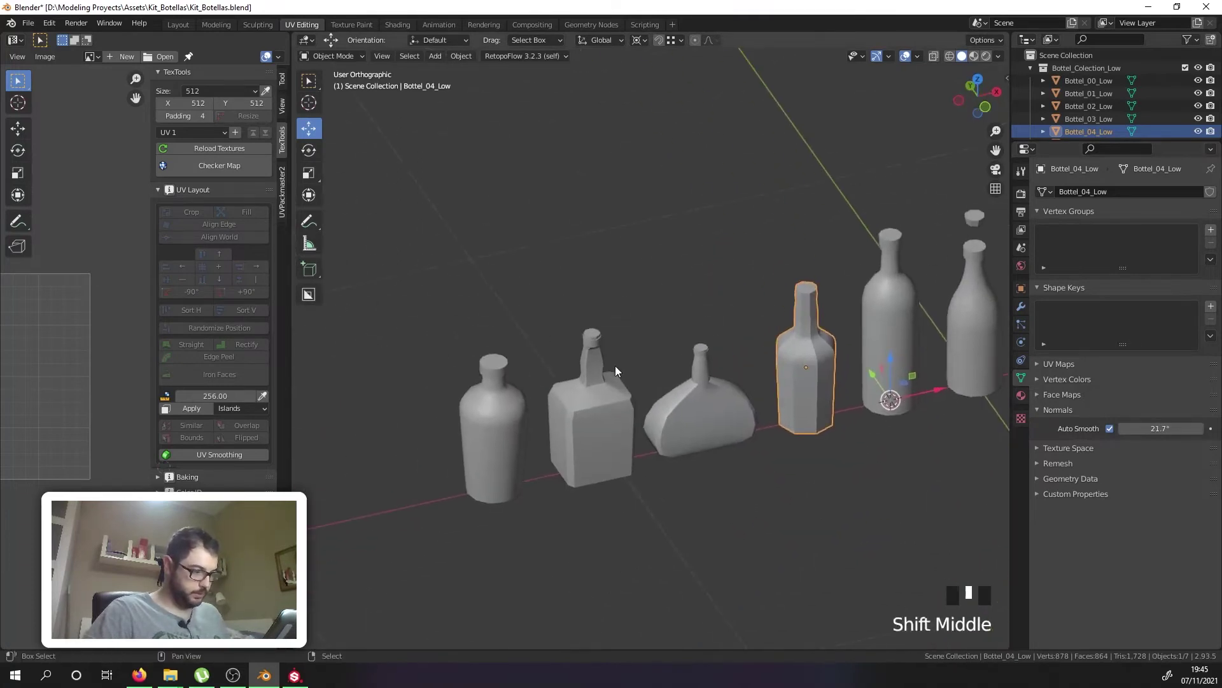
scroll(586, 412, up, 6)
right_click(579, 425)
middle_drag(714, 437, 652, 404)
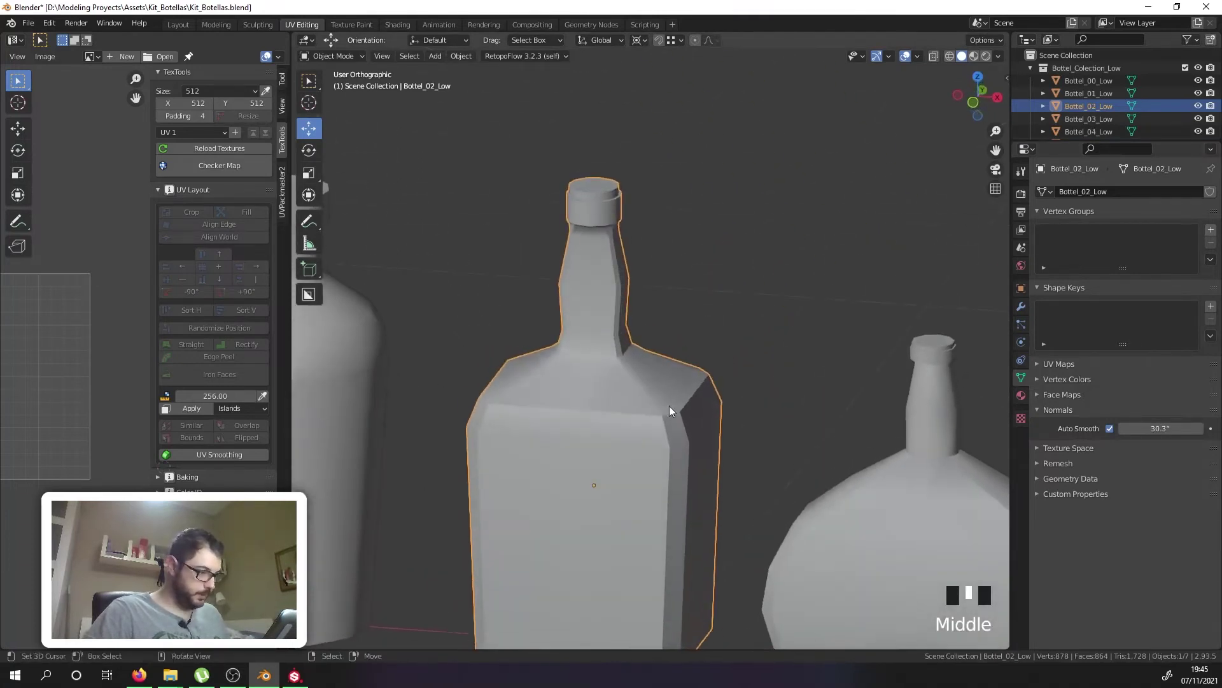
drag(1152, 428, 1161, 429)
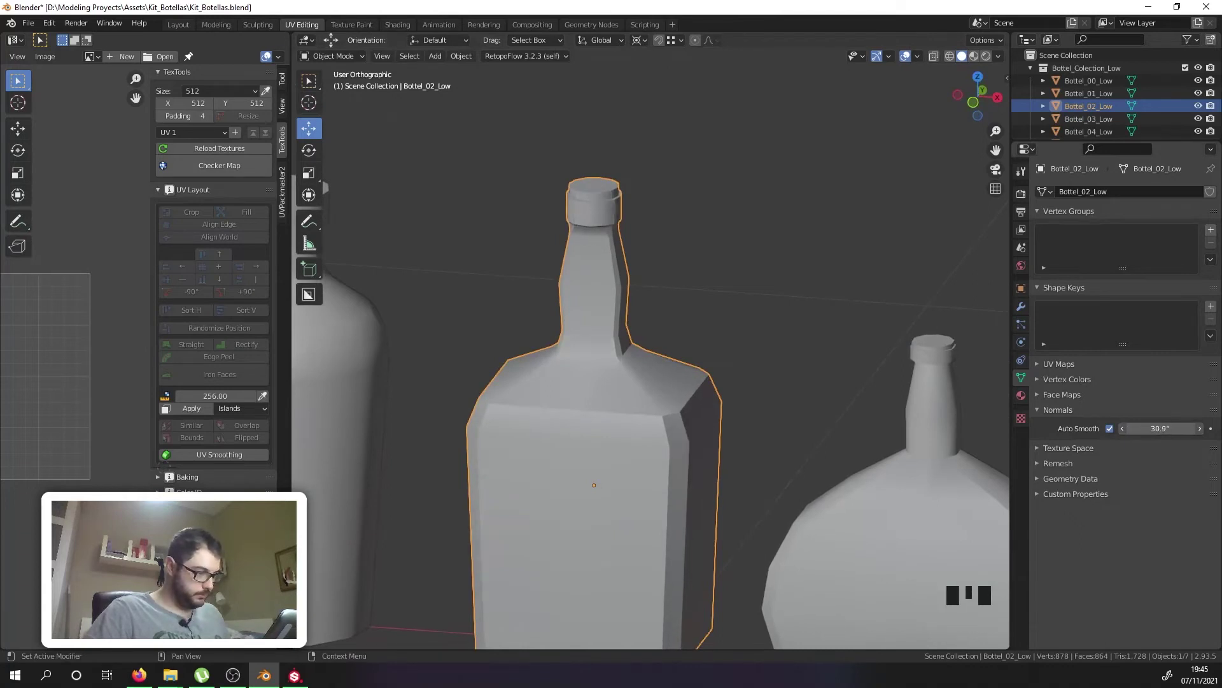
scroll(571, 352, down, 2)
middle_drag(571, 353, 638, 365)
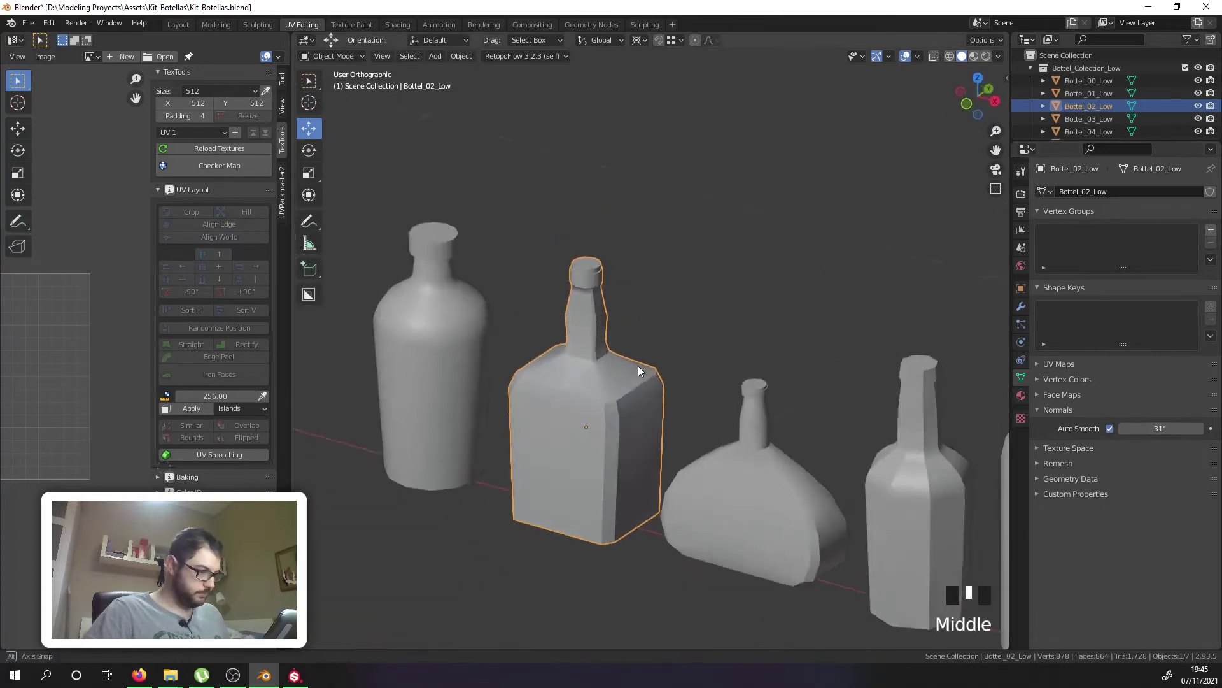
Step: Export all the low-poly bottles as a Wavefront OBJ over Kit_Botellas.obj and switch back to Substance Painter
scroll(673, 372, down, 5)
scroll(714, 390, up, 2)
key(a)
key(a)
key(a)
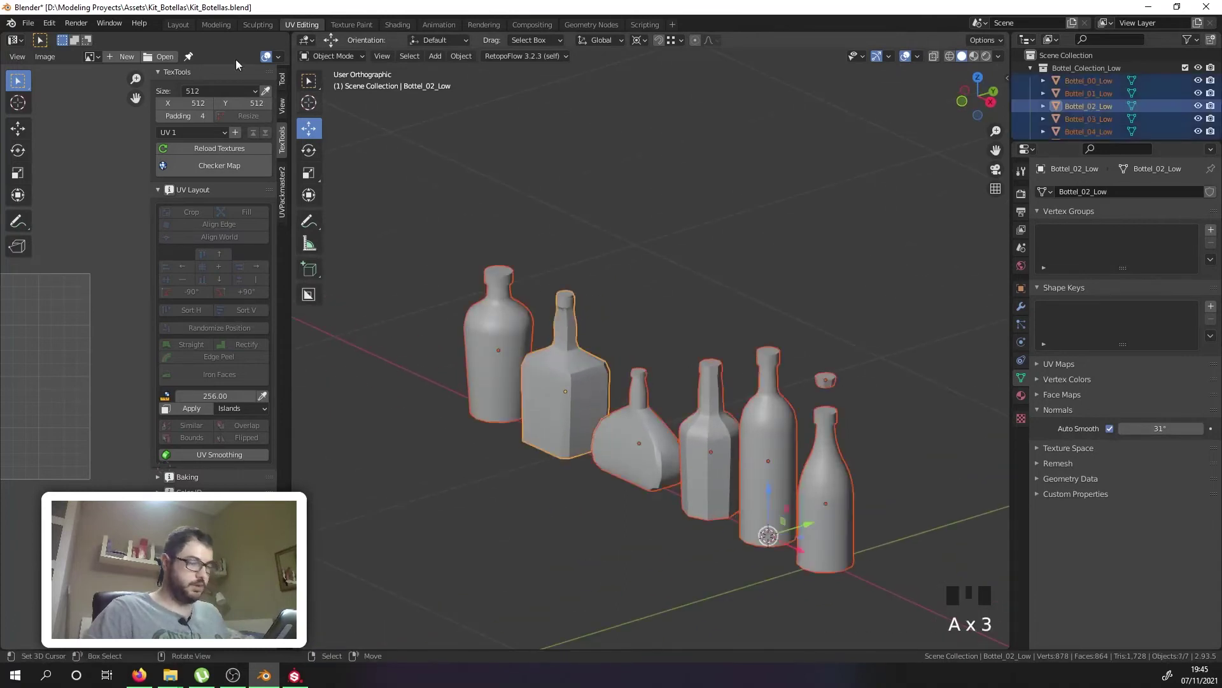
click(28, 24)
mouse_move(79, 206)
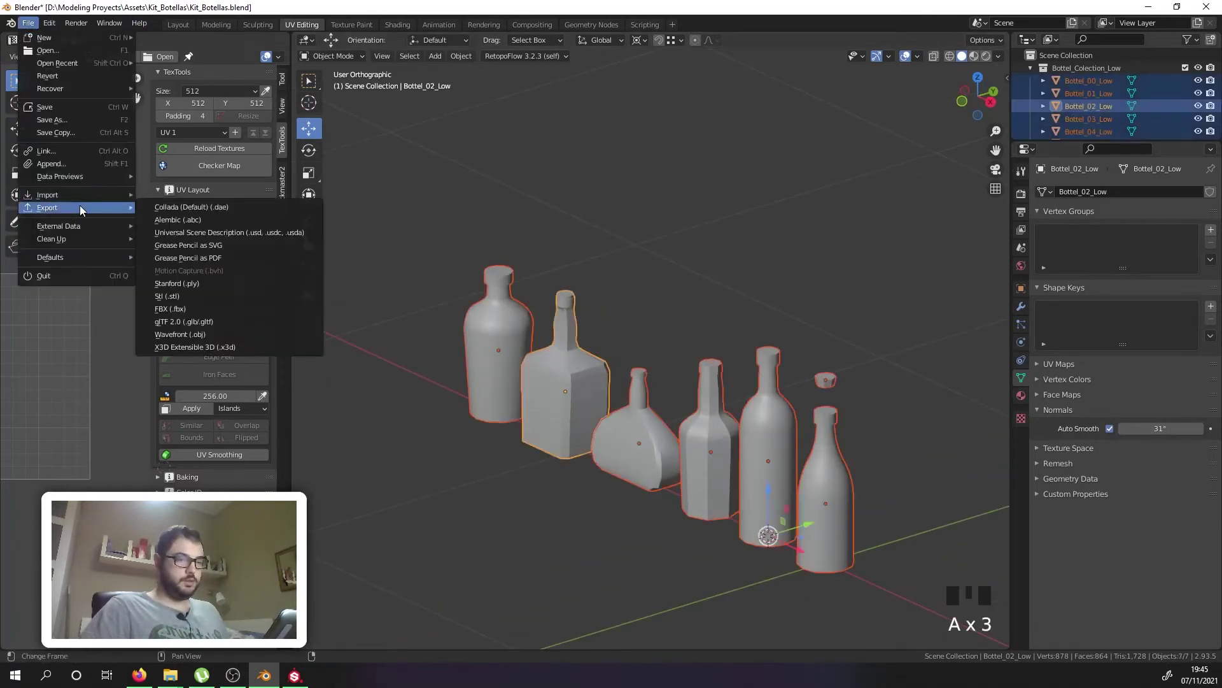
click(210, 334)
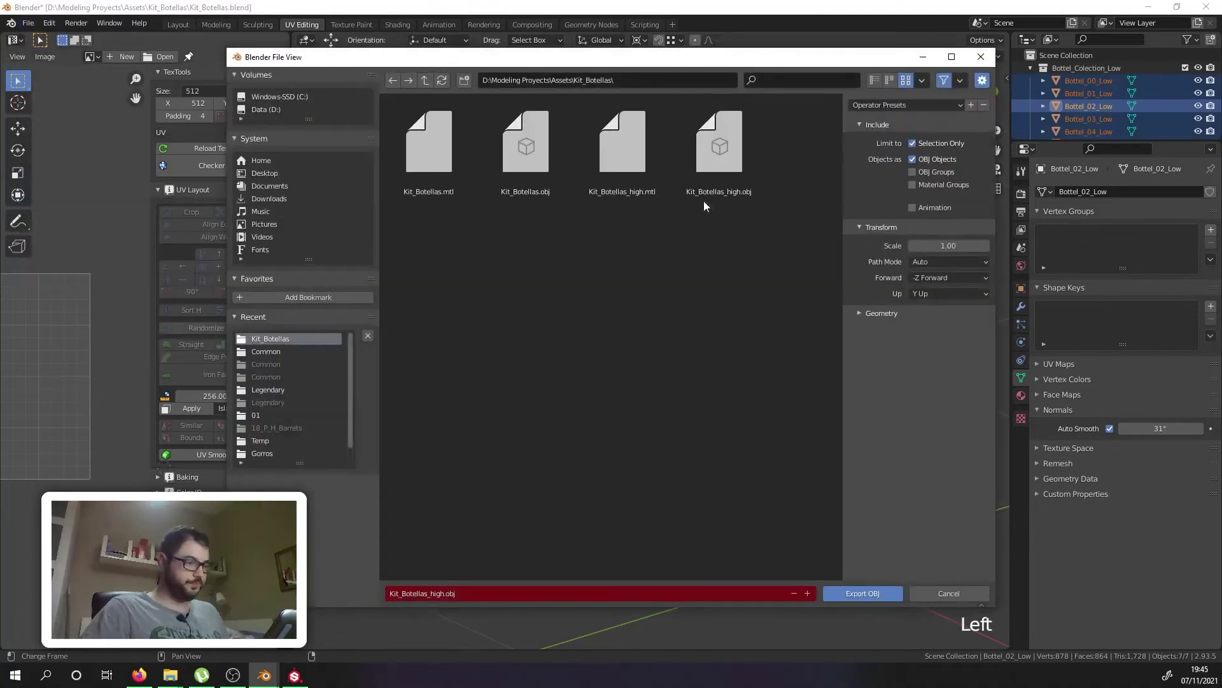
double_click(529, 167)
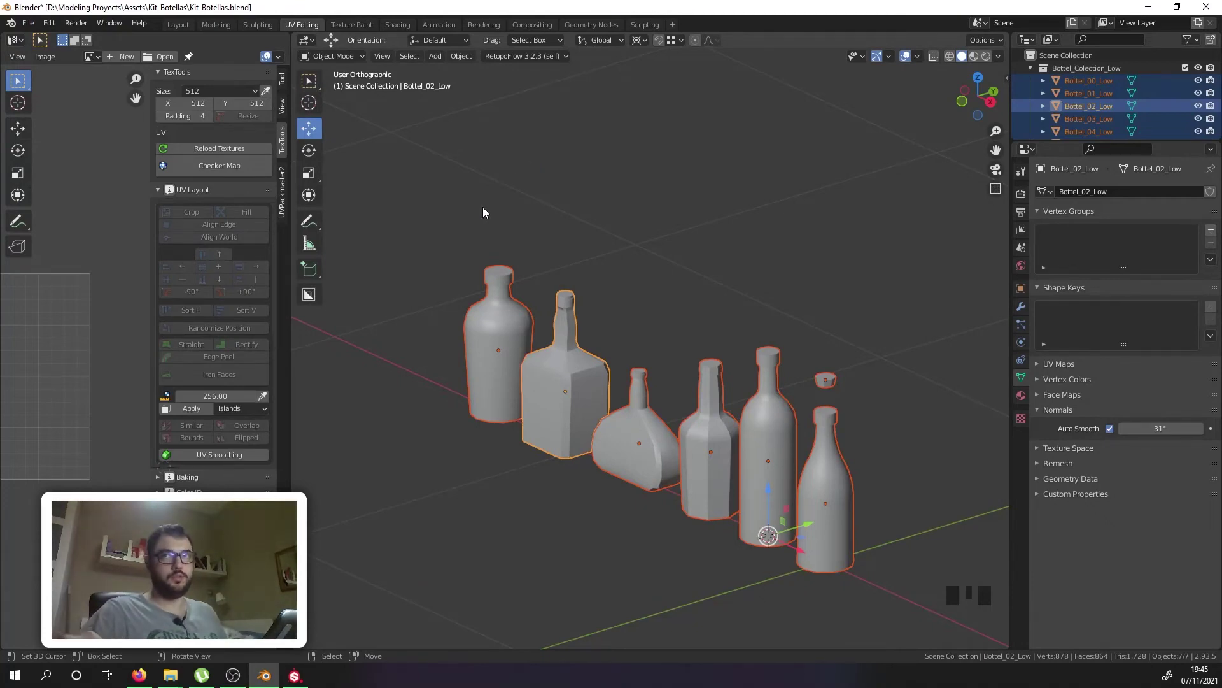
click(308, 678)
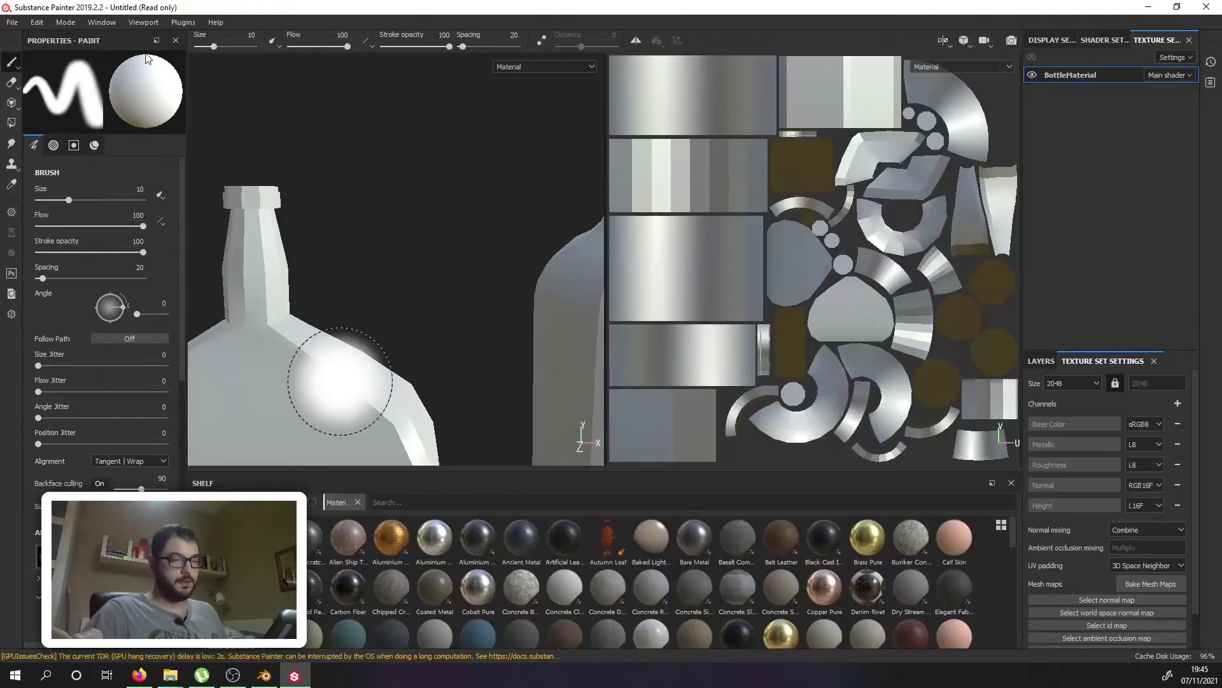
click(37, 22)
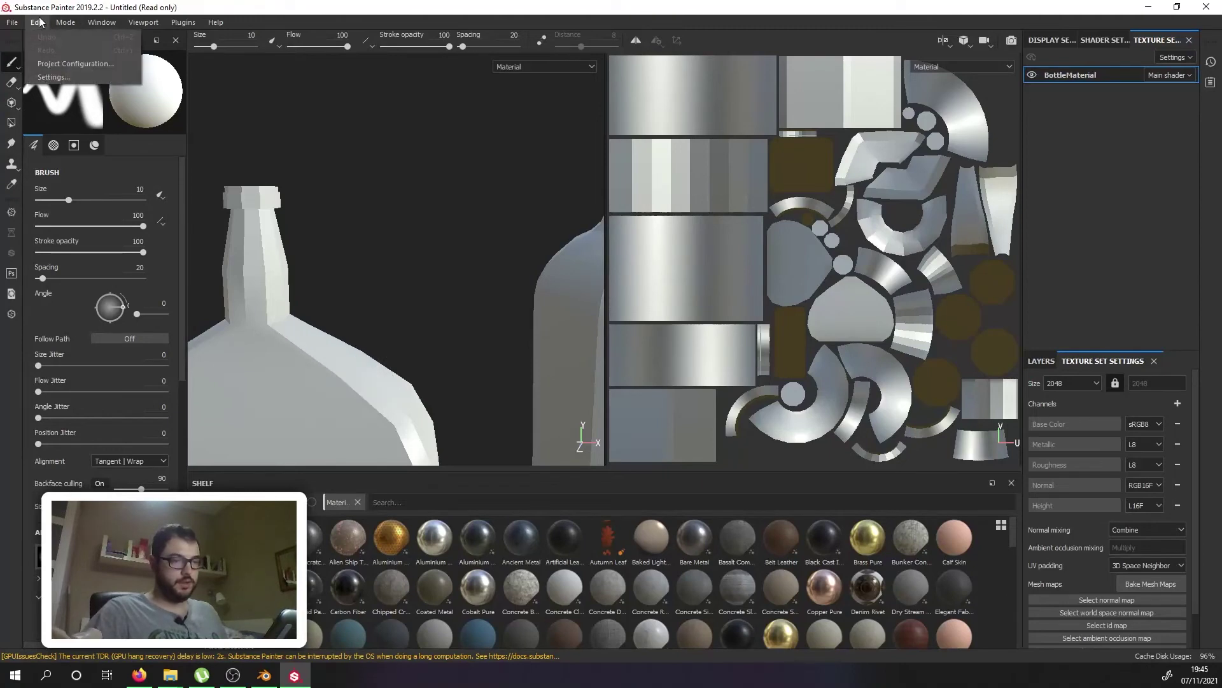
click(80, 77)
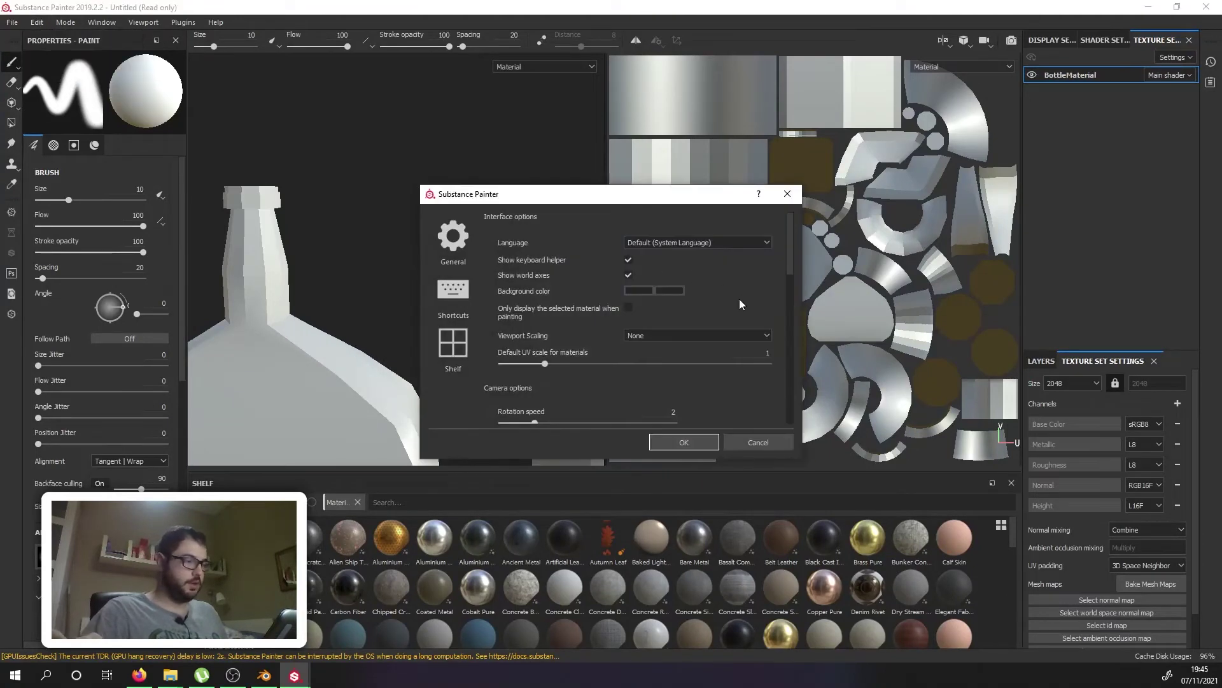
click(788, 194)
Step: Reload the updated Kit_Botellas.obj mesh through the project configuration and check the bottles' smoothing
click(37, 22)
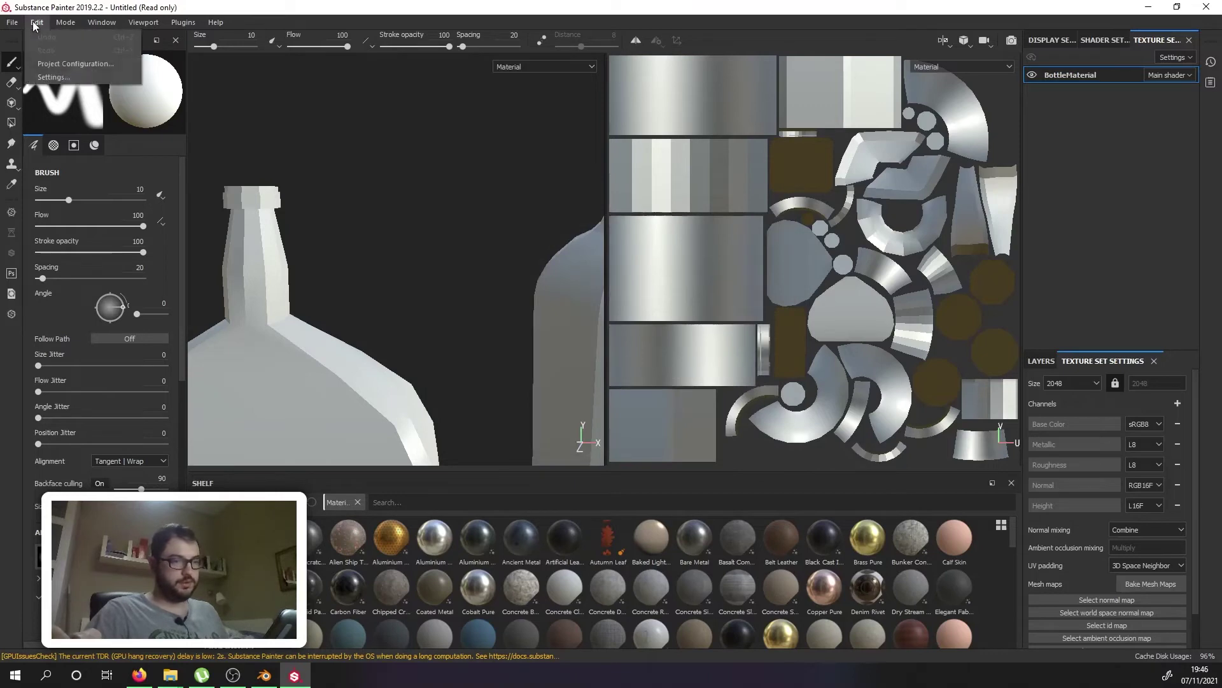
click(67, 65)
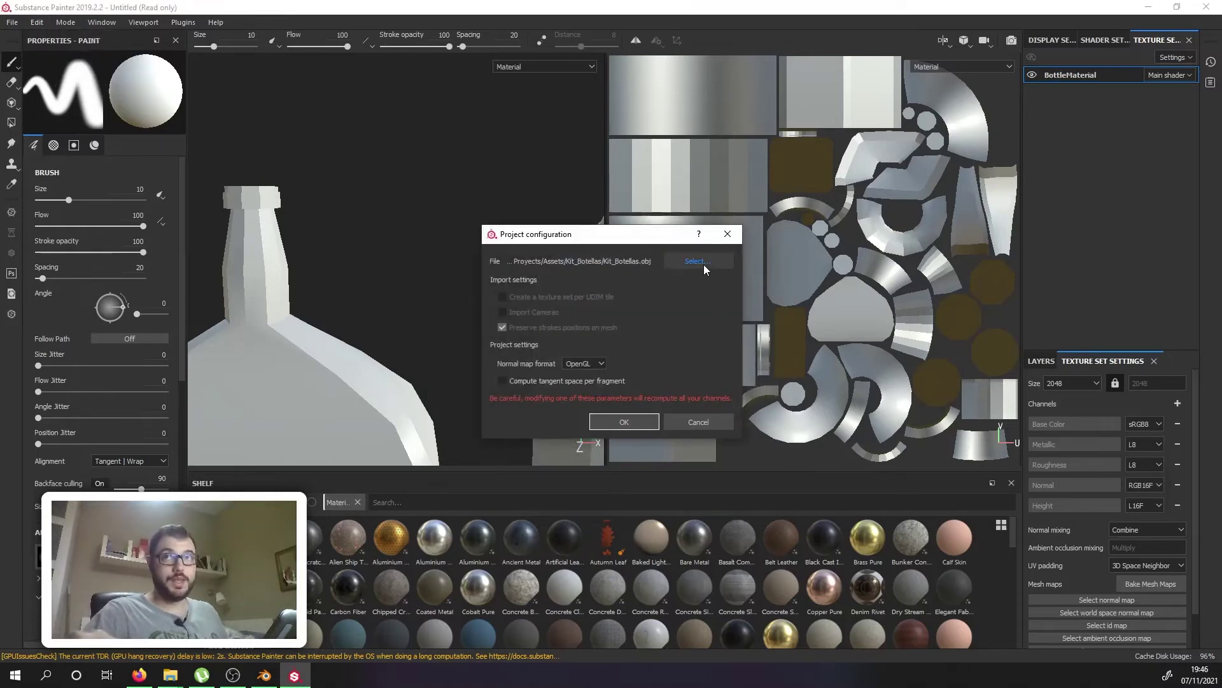
click(704, 265)
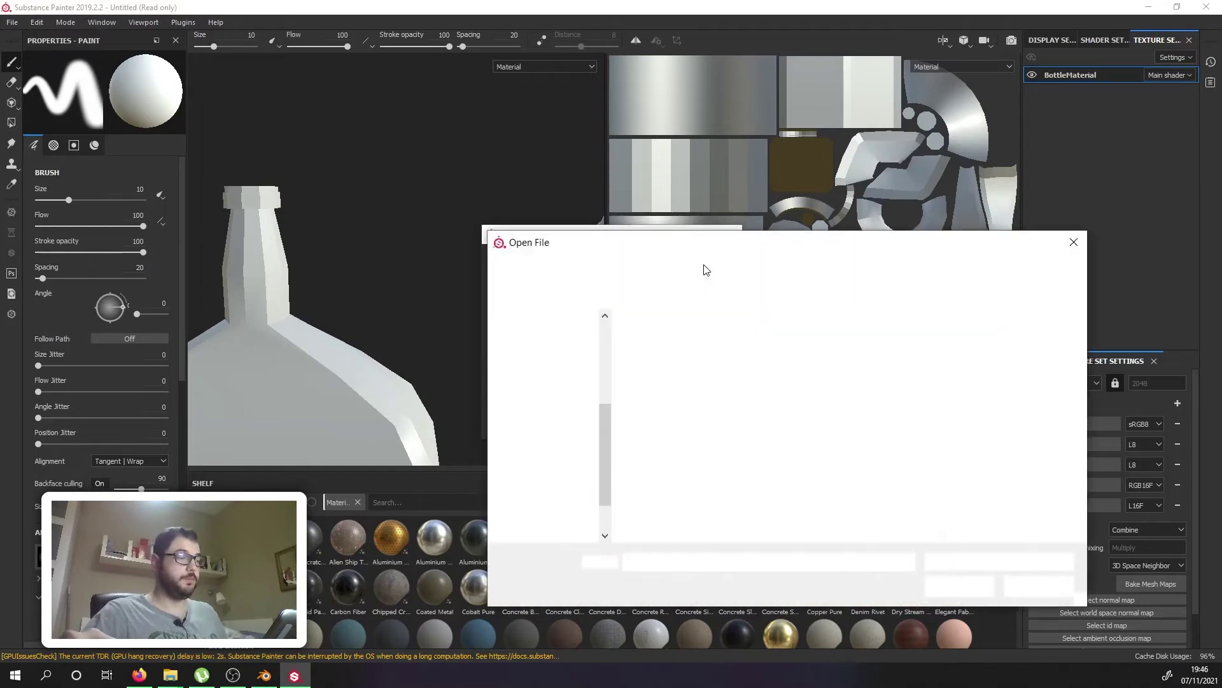
double_click(669, 366)
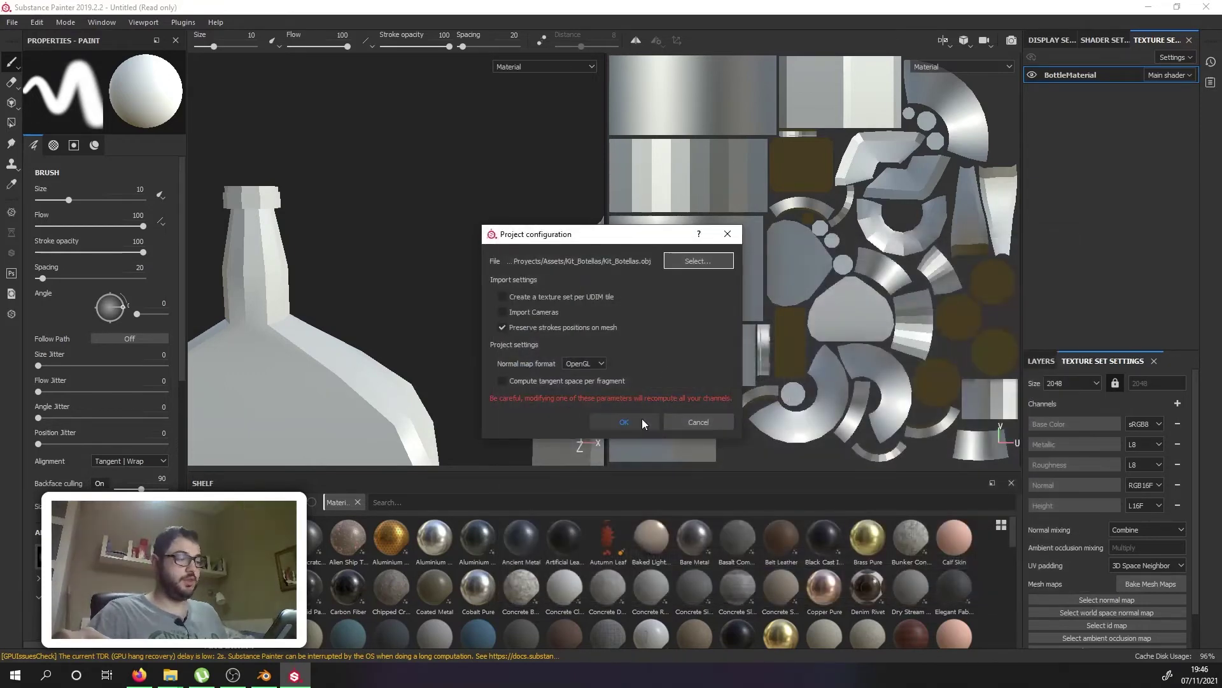
click(642, 420)
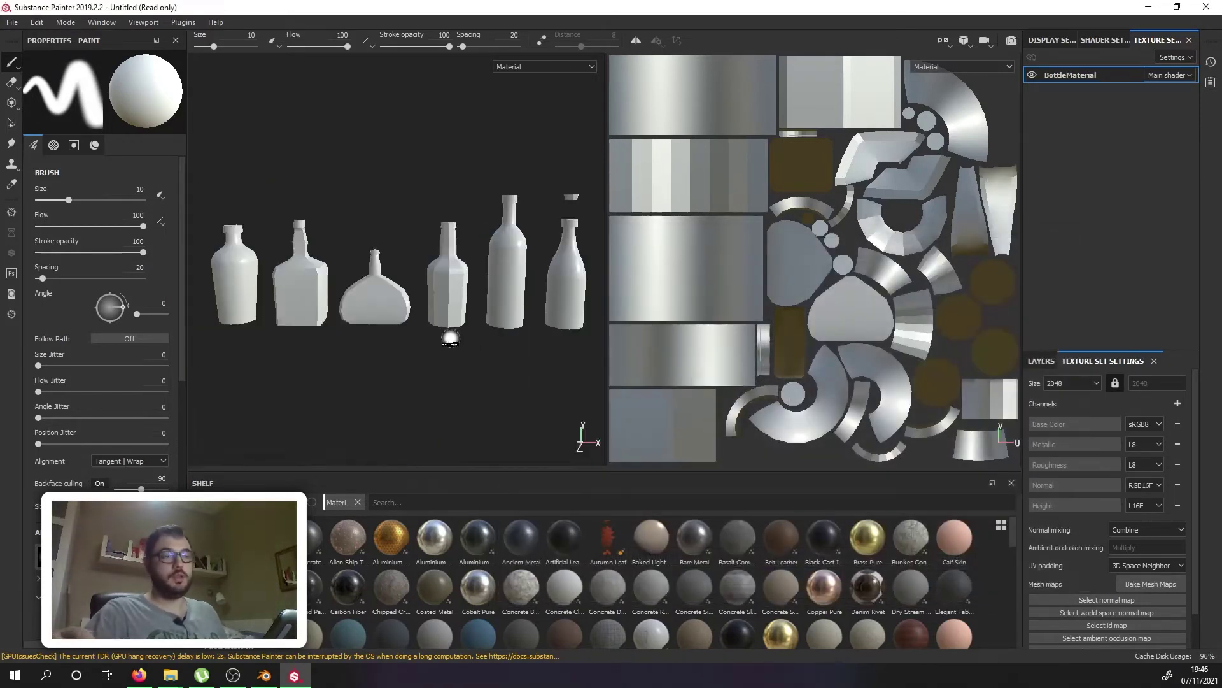
scroll(387, 269, up, 10)
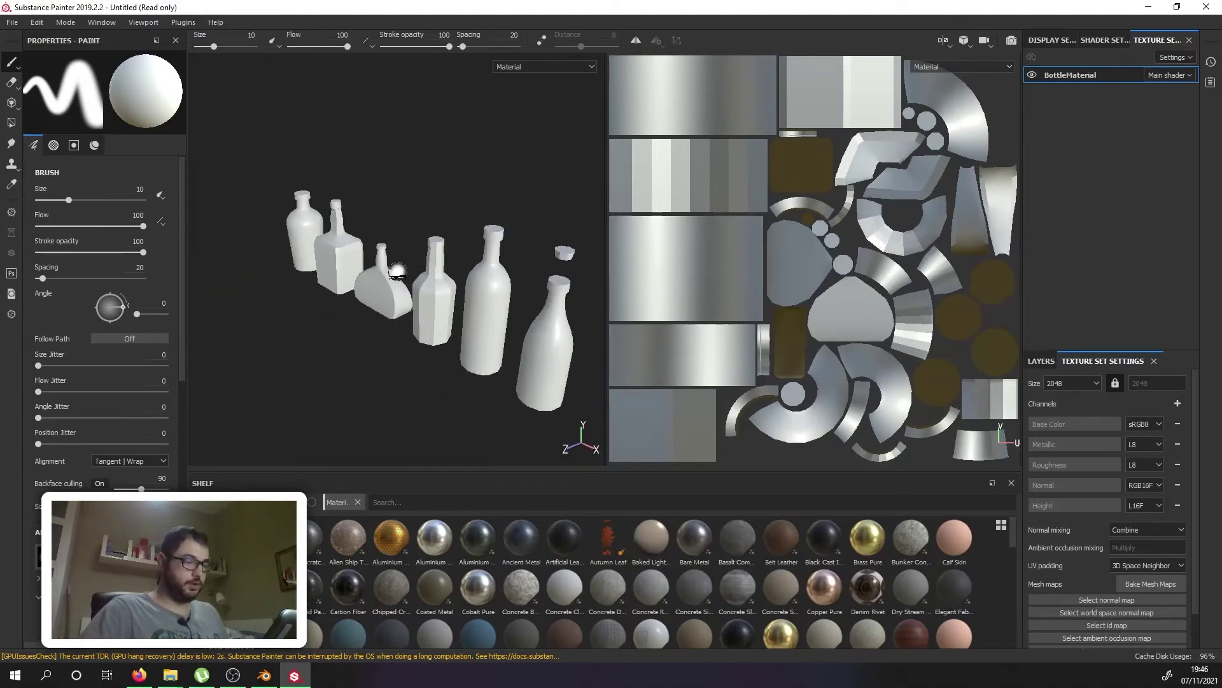
alt+drag(499, 292, 469, 246)
scroll(469, 247, down, 5)
scroll(469, 247, down, 4)
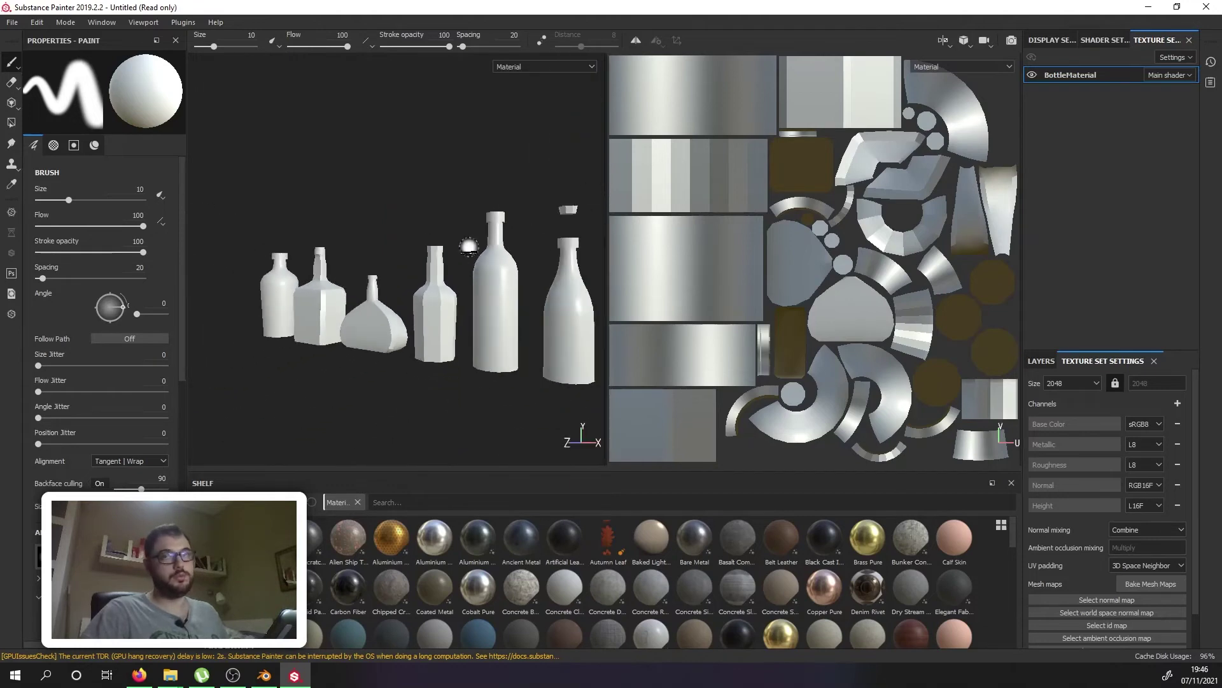
Step: Start saving the project and browse to the folder Modeling Proyects > Assets > Kit_Botellas on Data (D:)
key(ctrl+s)
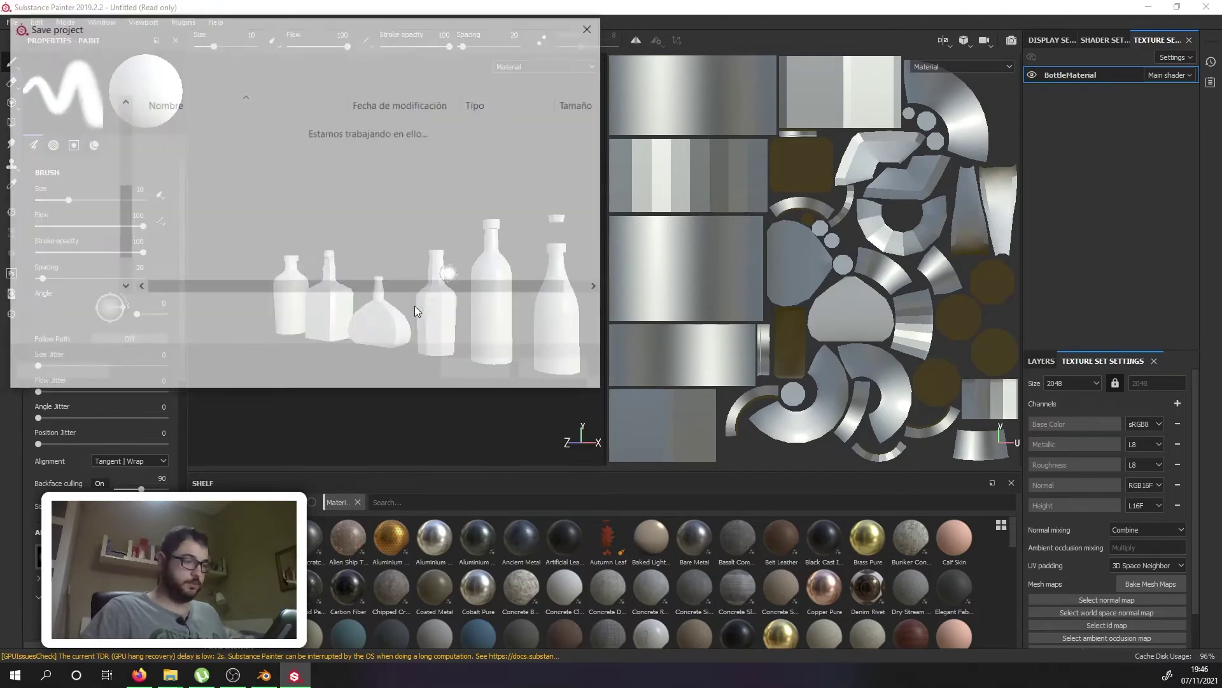
scroll(90, 167, up, 2)
scroll(83, 191, down, 2)
click(73, 284)
scroll(219, 212, down, 2)
click(210, 155)
double_click(210, 155)
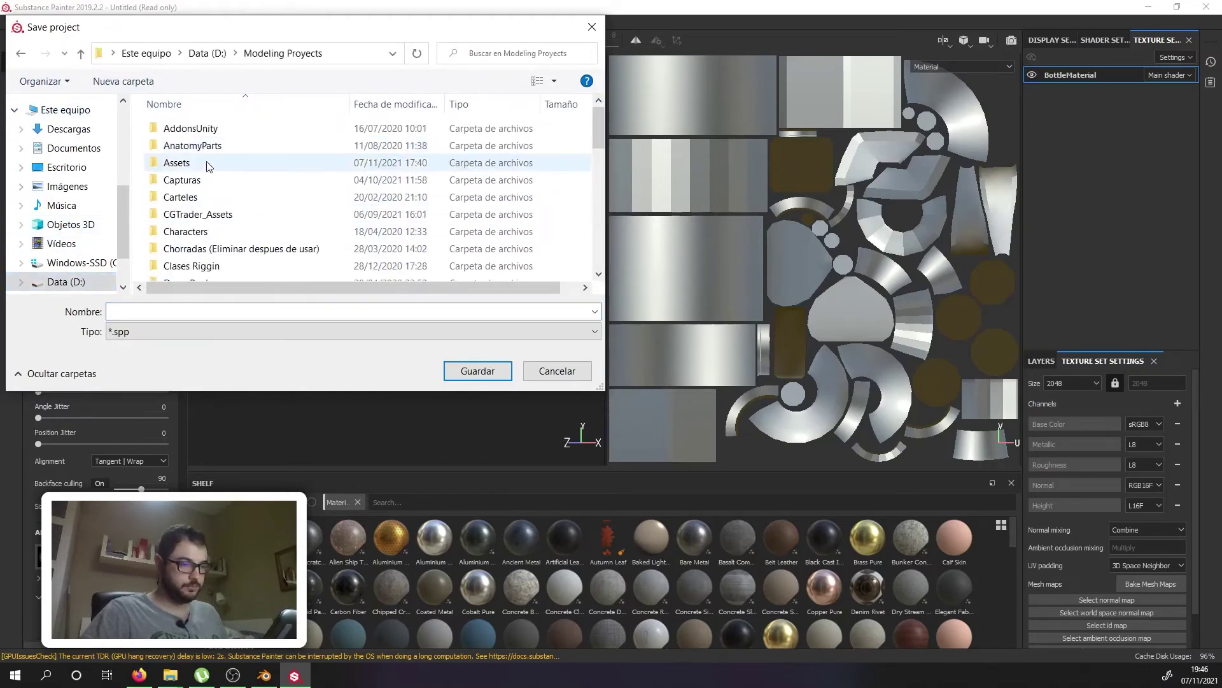
scroll(199, 176, down, 3)
scroll(201, 191, up, 3)
double_click(193, 162)
scroll(204, 160, down, 3)
click(187, 168)
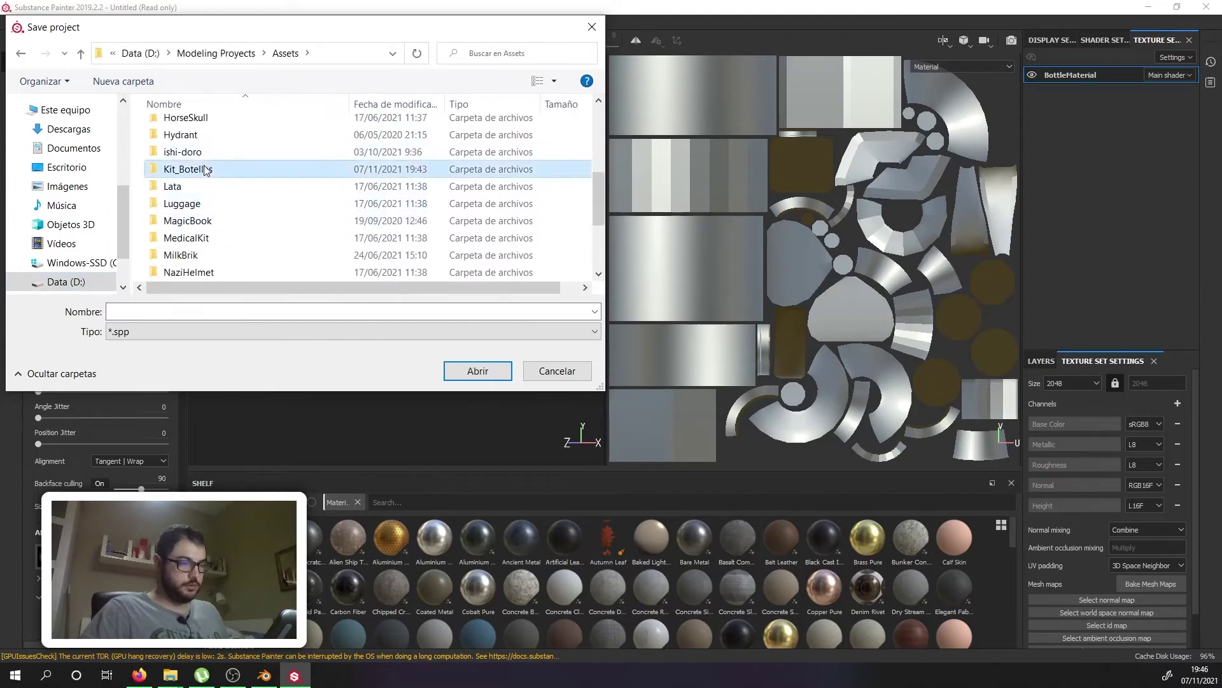
double_click(187, 168)
Step: Create a folder named Textures_S inside Kit_Botellas and open it
click(132, 91)
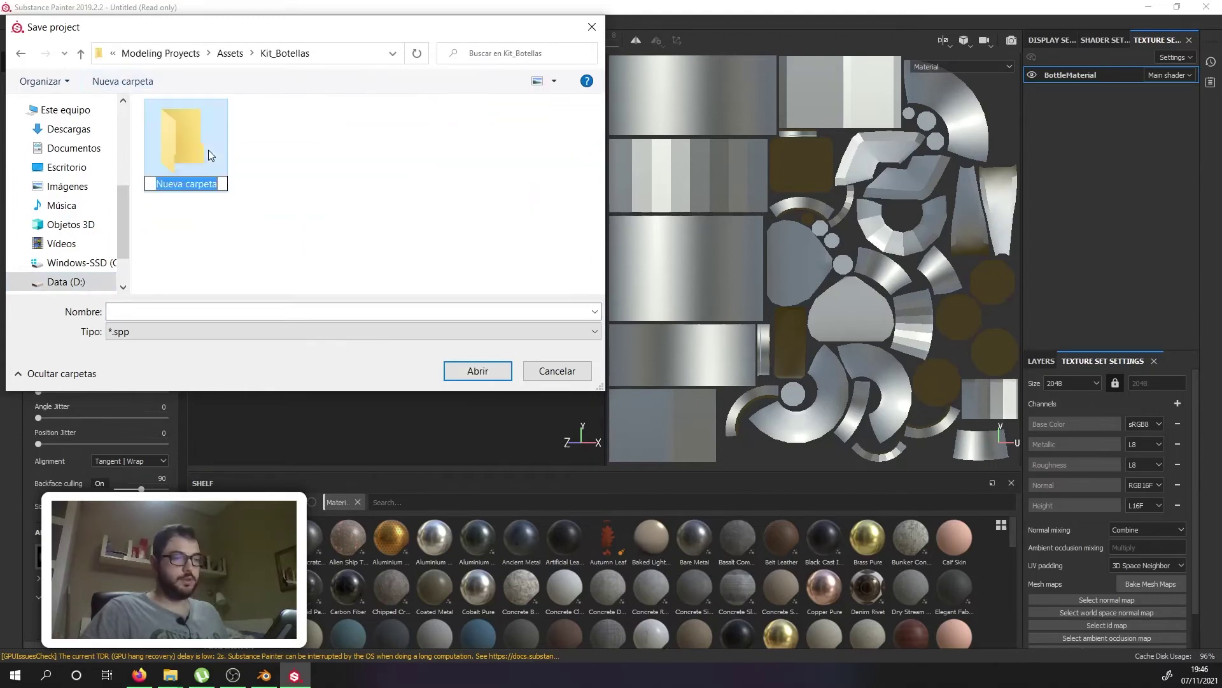
text(Textures_)
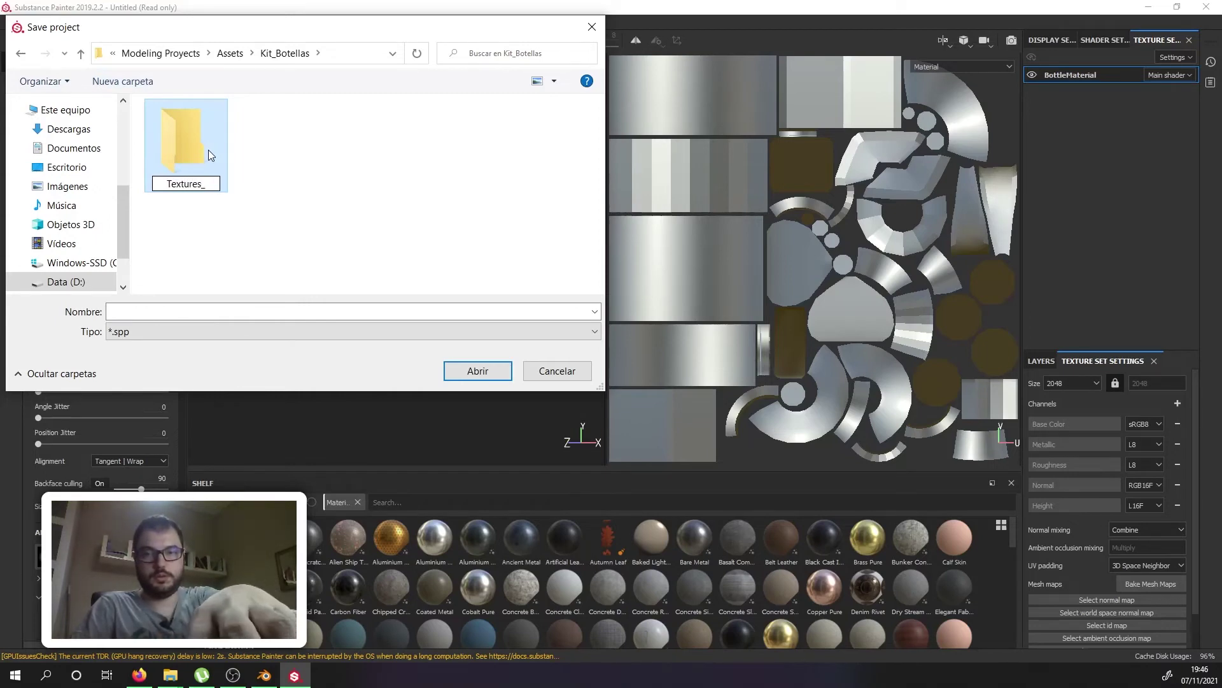
text(S)
key(Return)
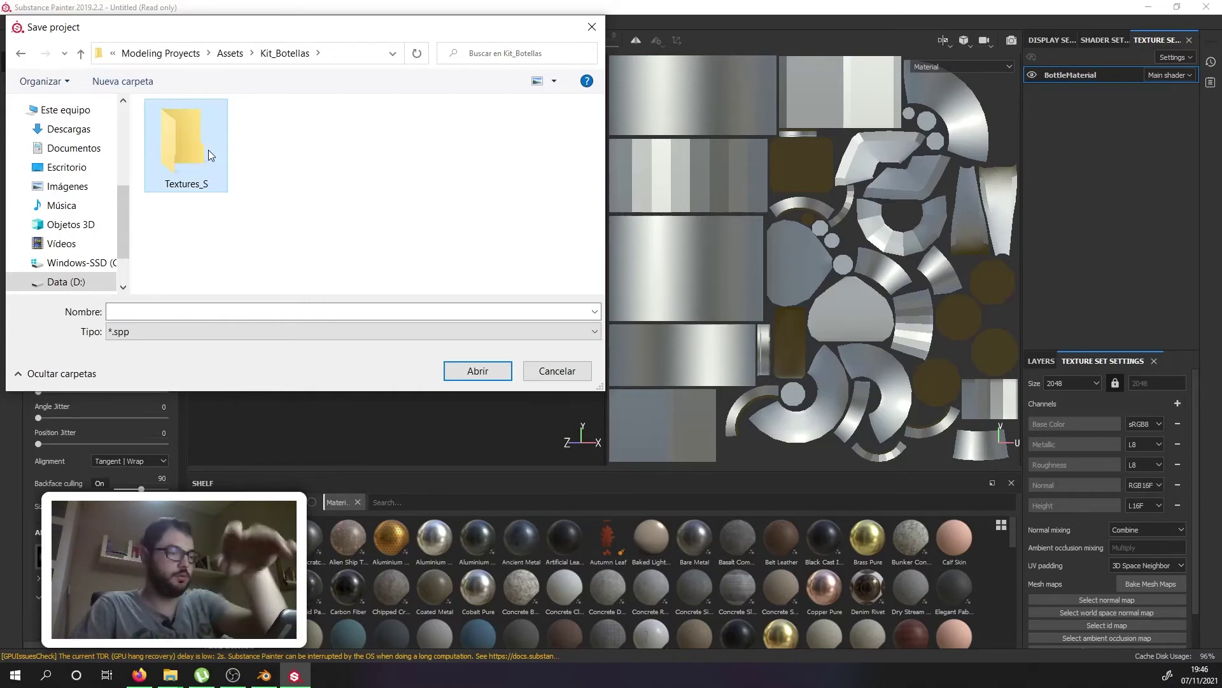
key(Return)
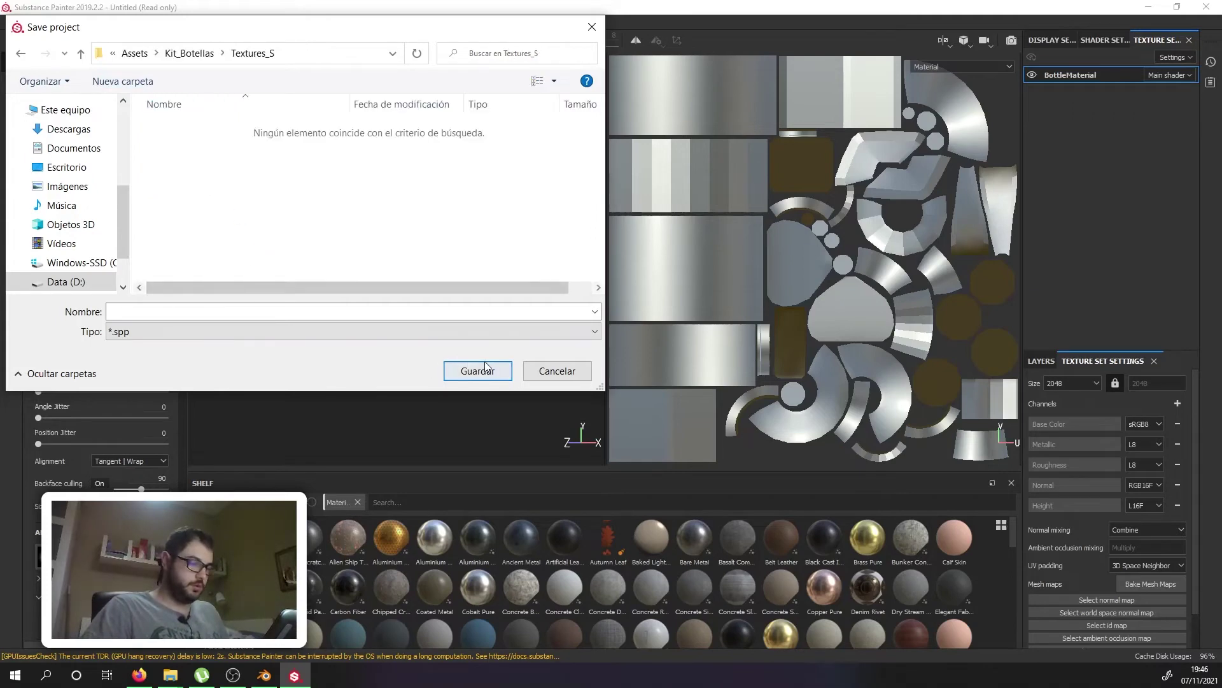
Step: Save the project in the Textures_S folder under the name Bottle
click(447, 310)
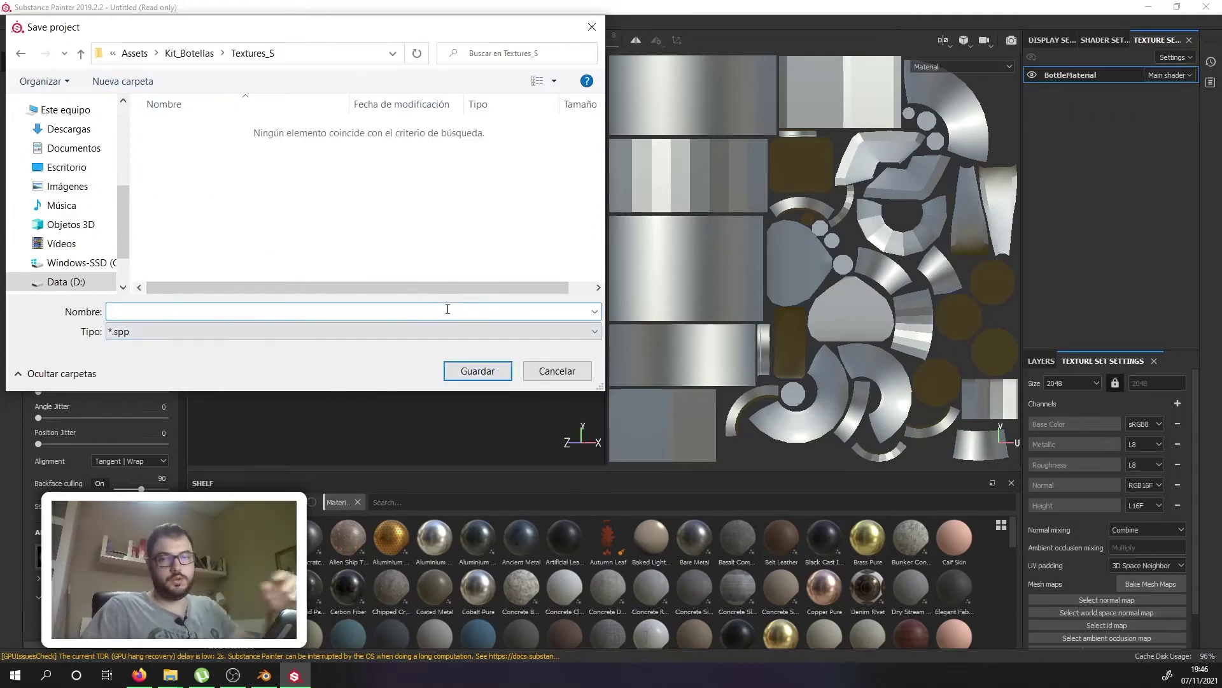
text(Bottle)
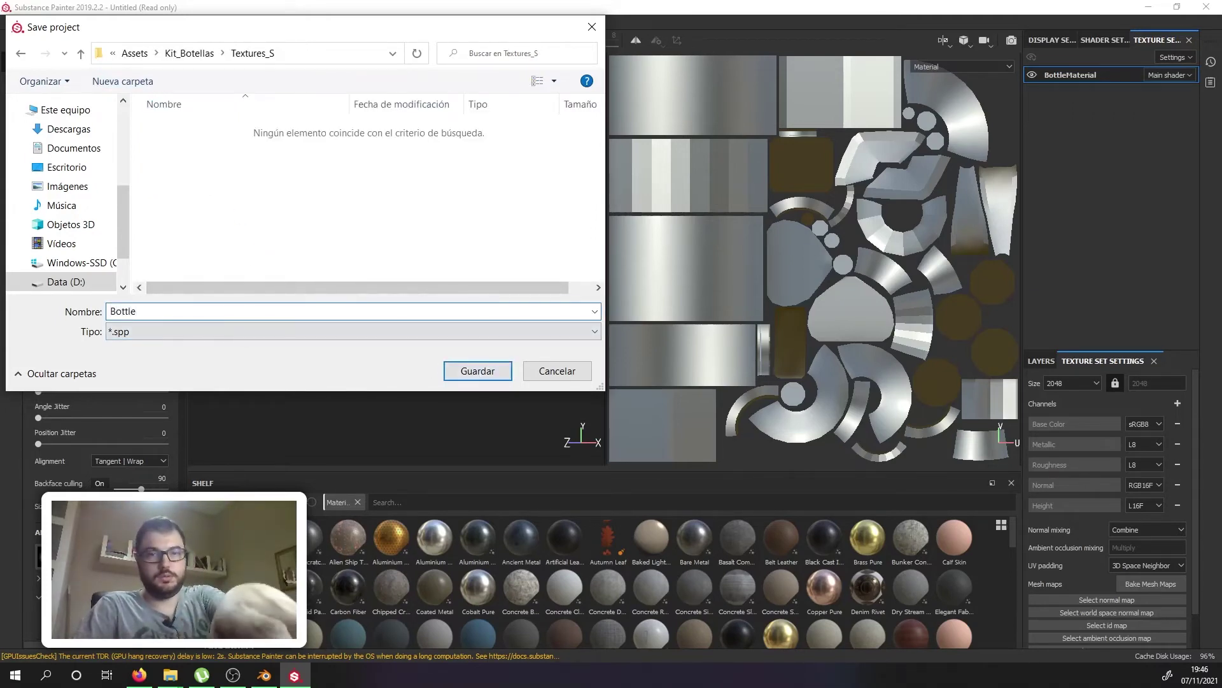
key(Return)
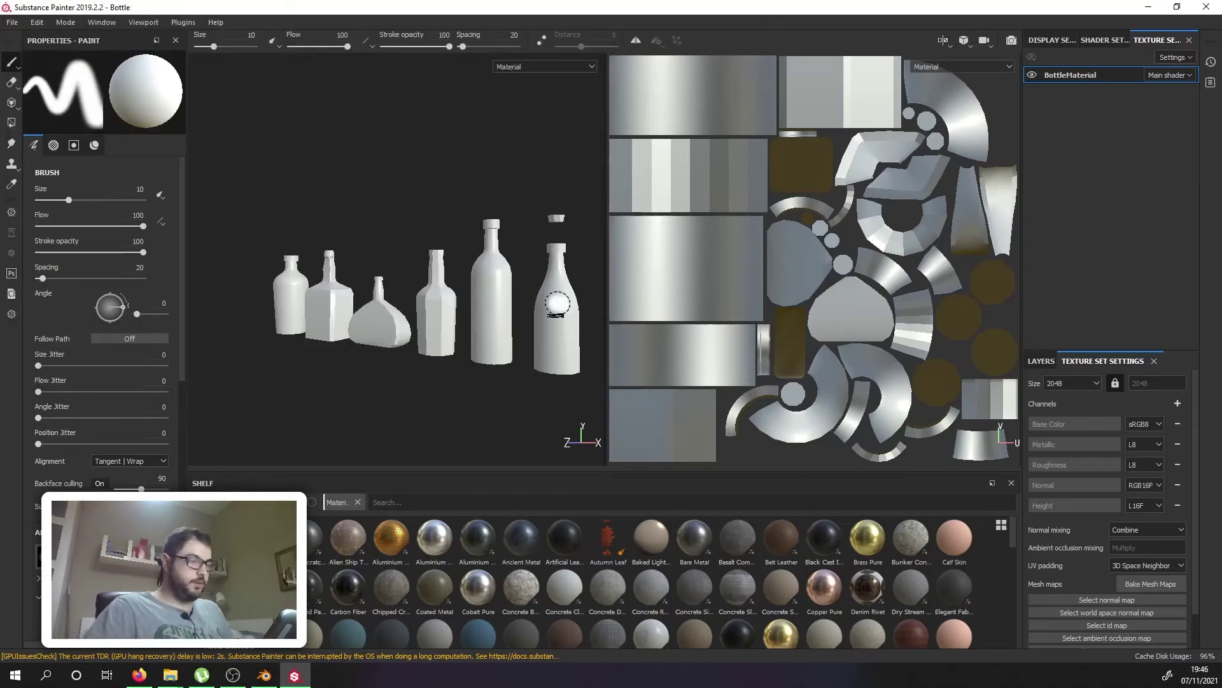
Step: Open the mesh map baking settings and load Kit_Botellas_high as the high definition mesh
alt+drag(557, 304, 573, 323)
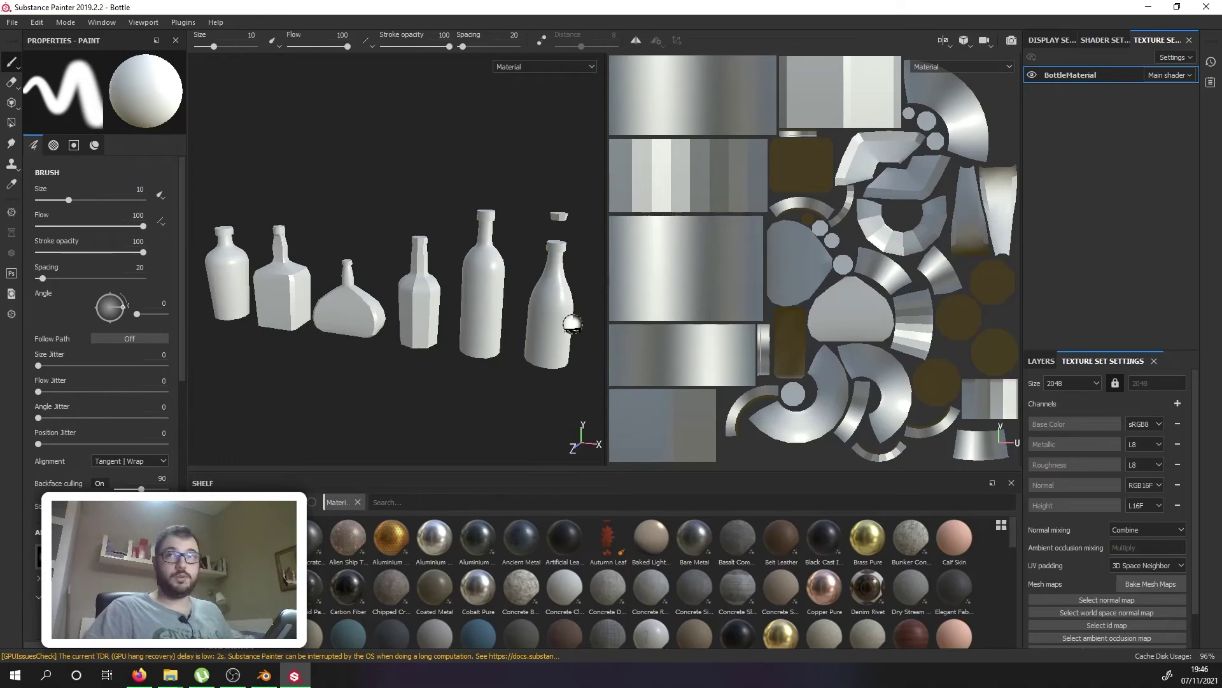
click(1132, 582)
click(632, 163)
click(632, 164)
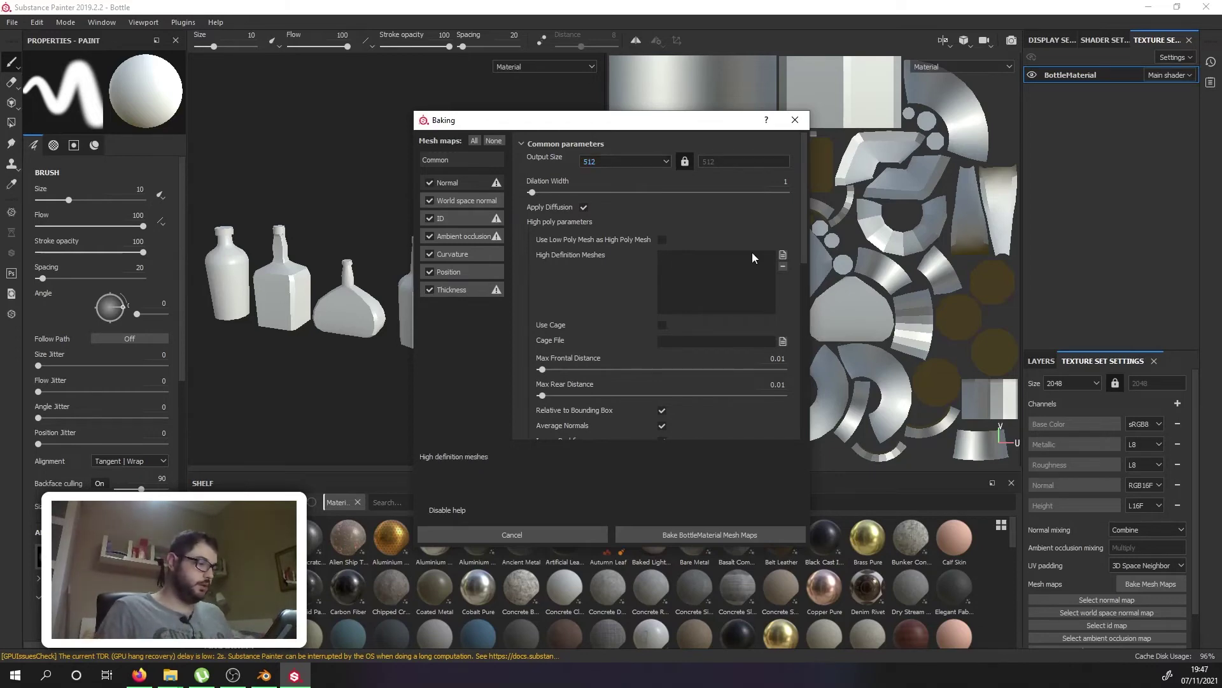
click(784, 255)
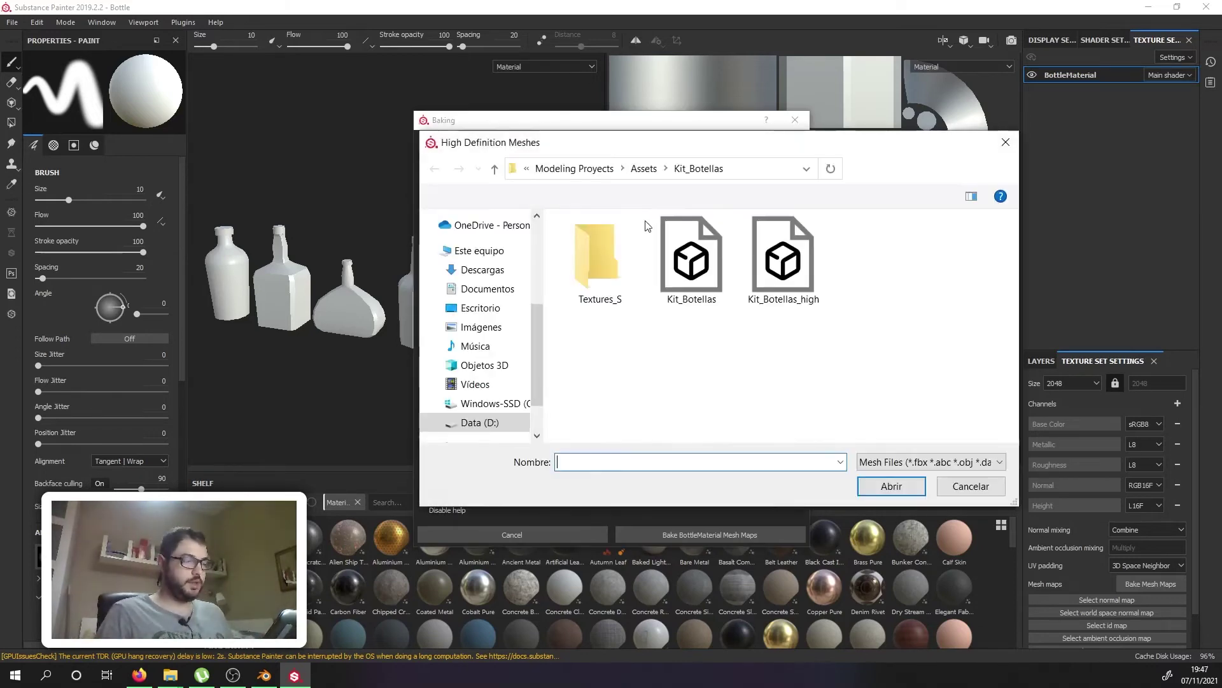
click(796, 266)
double_click(796, 266)
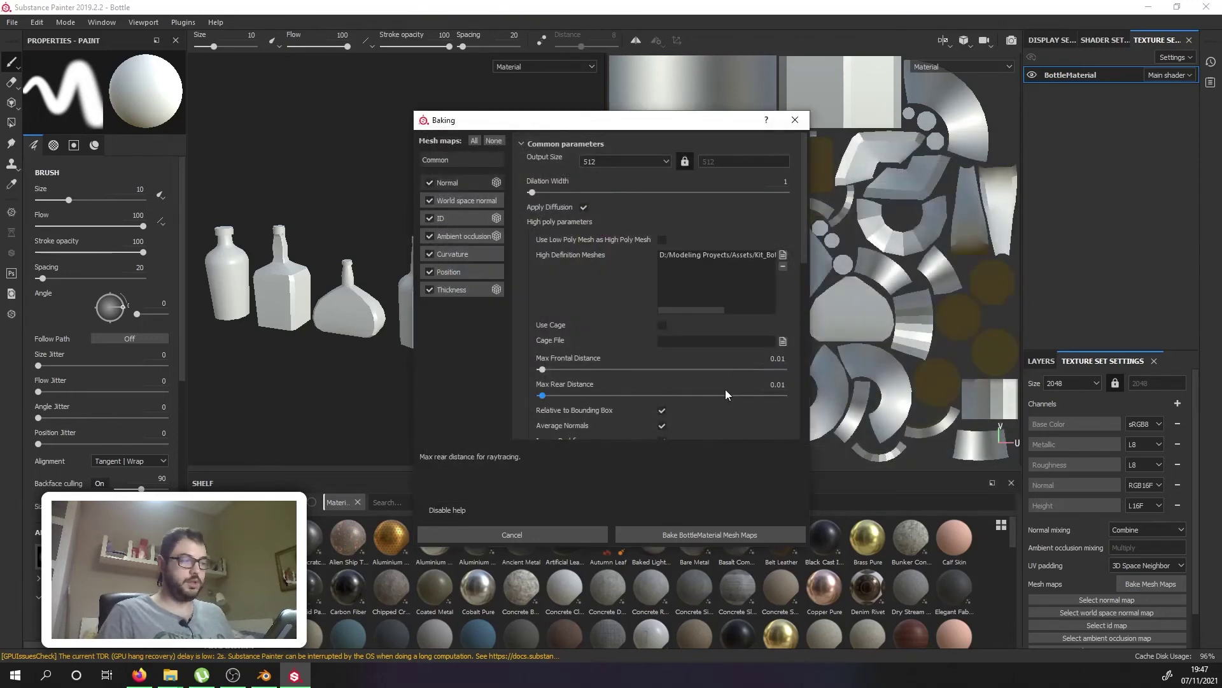
click(661, 240)
click(662, 241)
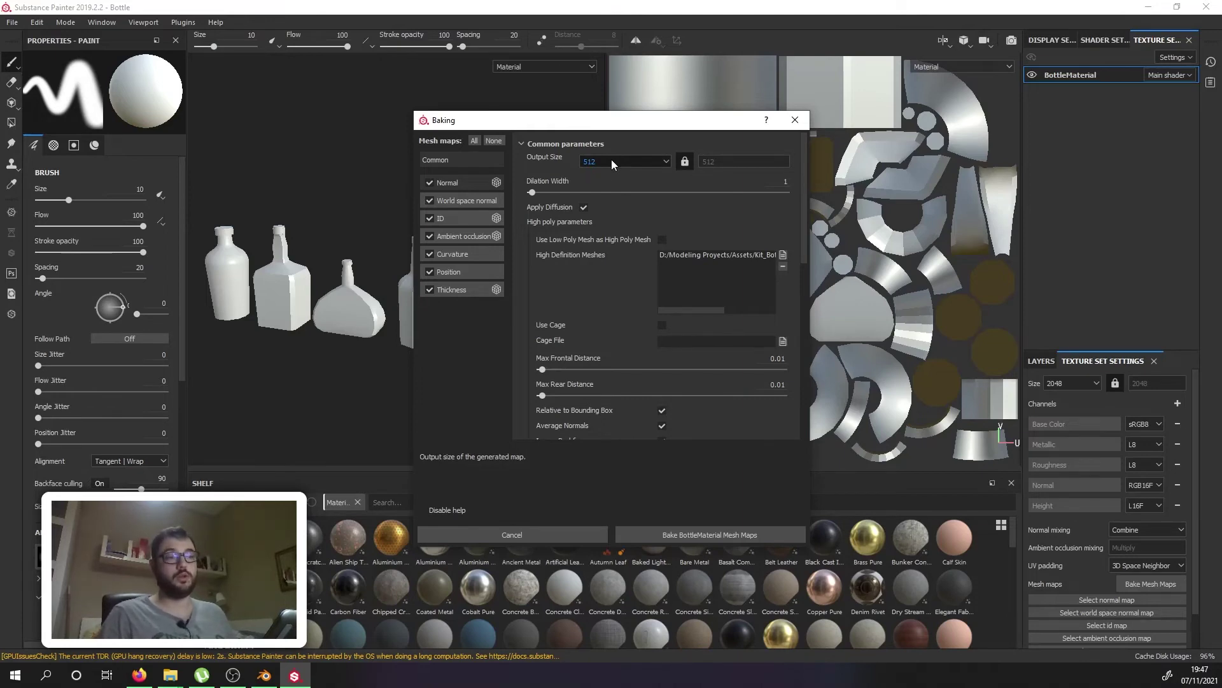
Step: Set the common baking parameters to match the high- and low-poly meshes By Mesh Name
scroll(705, 318, down, 3)
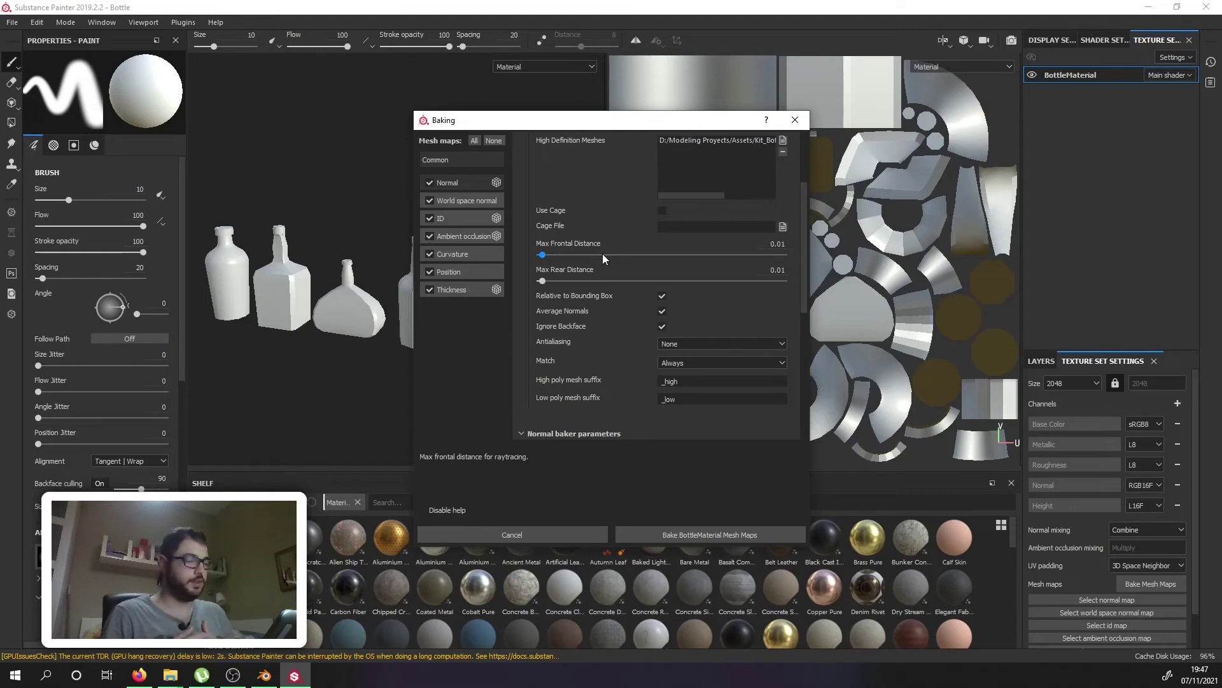
click(680, 361)
click(685, 382)
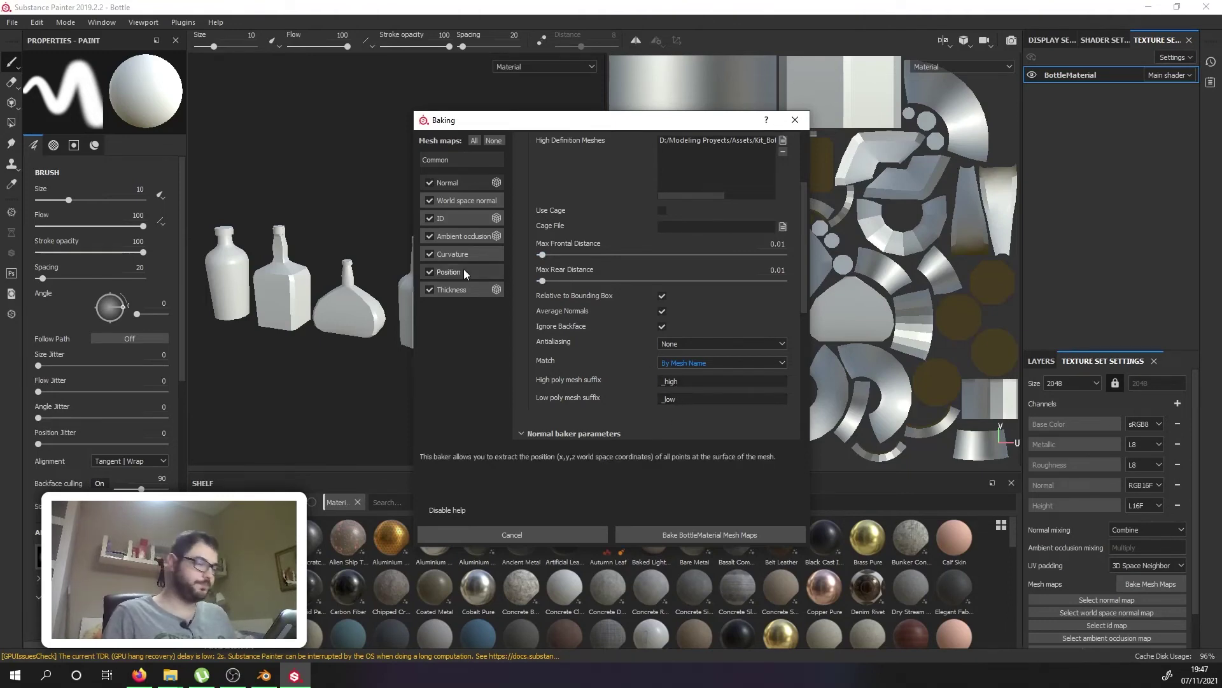
Step: Set the ambient occlusion baker's Secondary Rays to 256
click(474, 234)
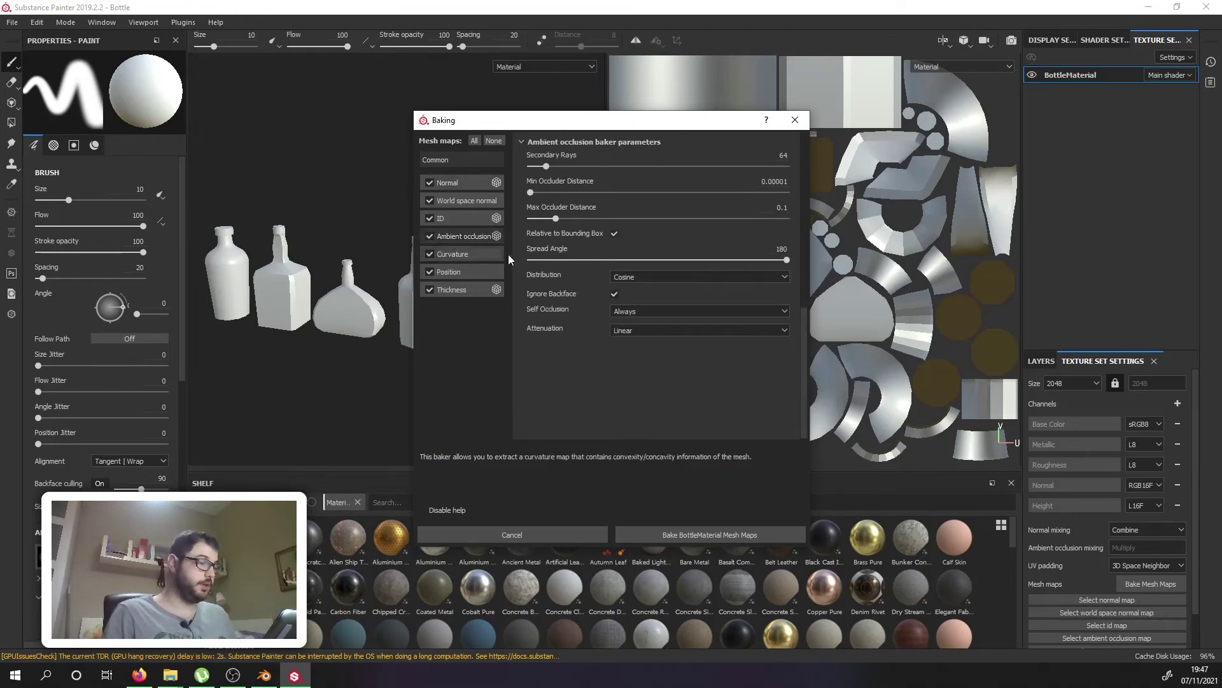
click(779, 155)
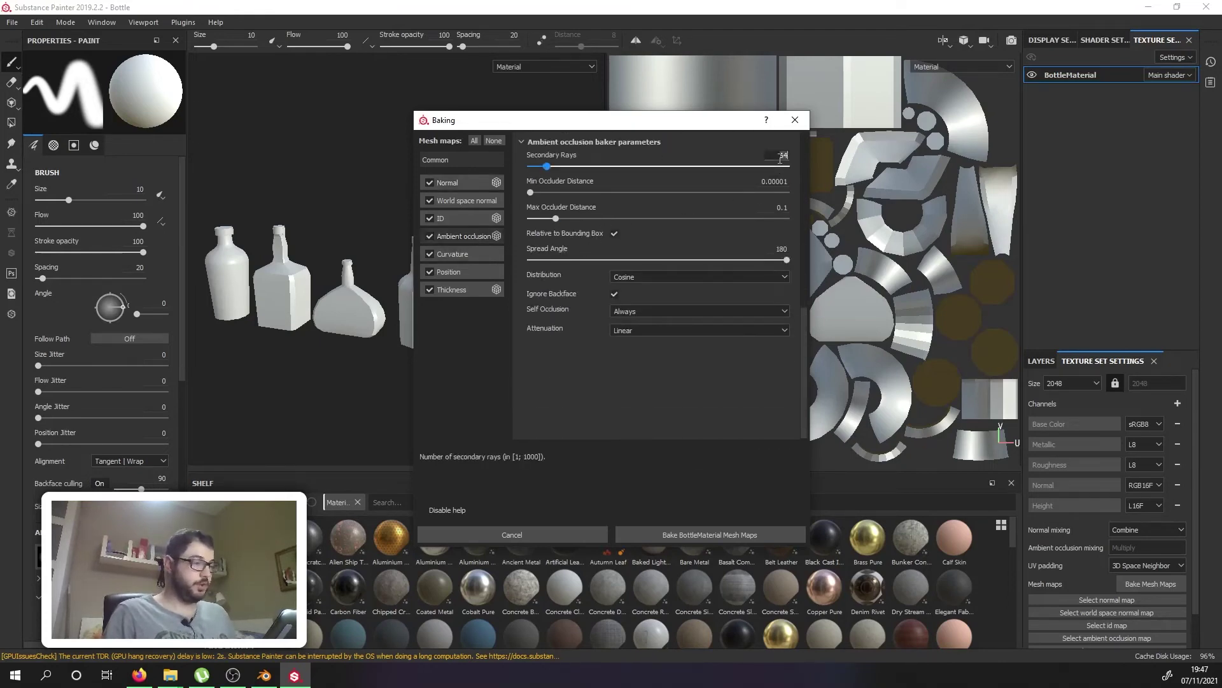
text(256)
key(Return)
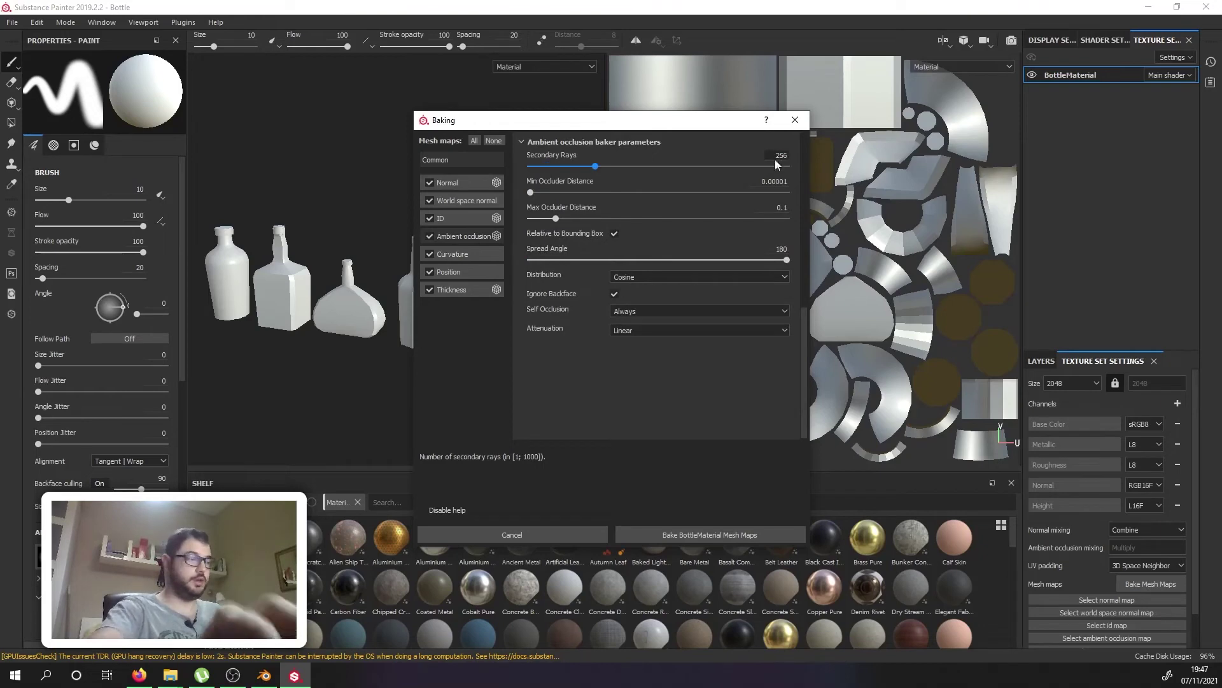
Step: Set the curvature baker's Details to 0.72 and its Seams Intensity to 0.54
click(471, 254)
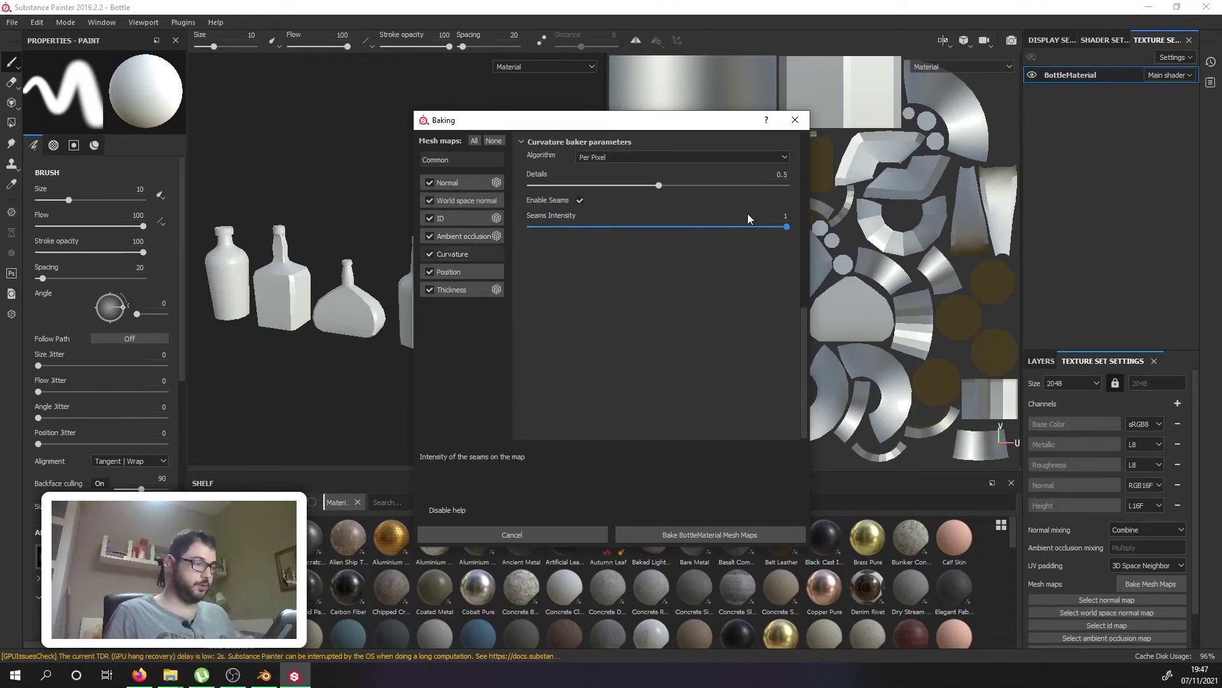
click(776, 176)
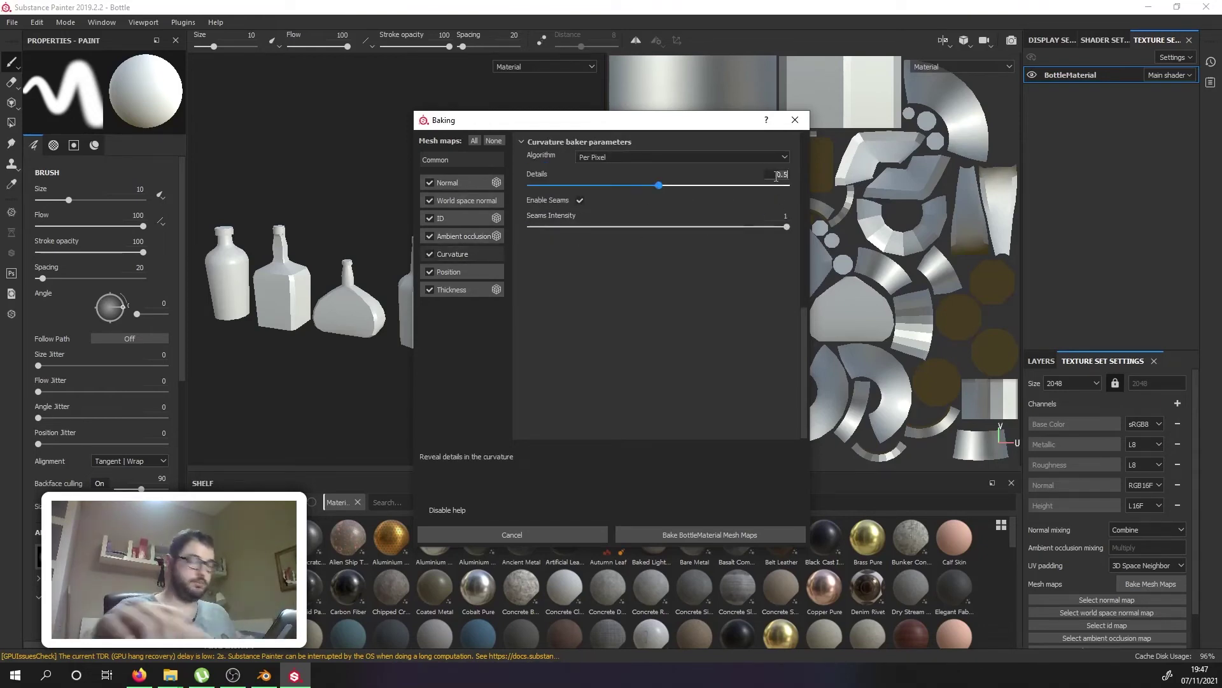
text(0.72)
key(Return)
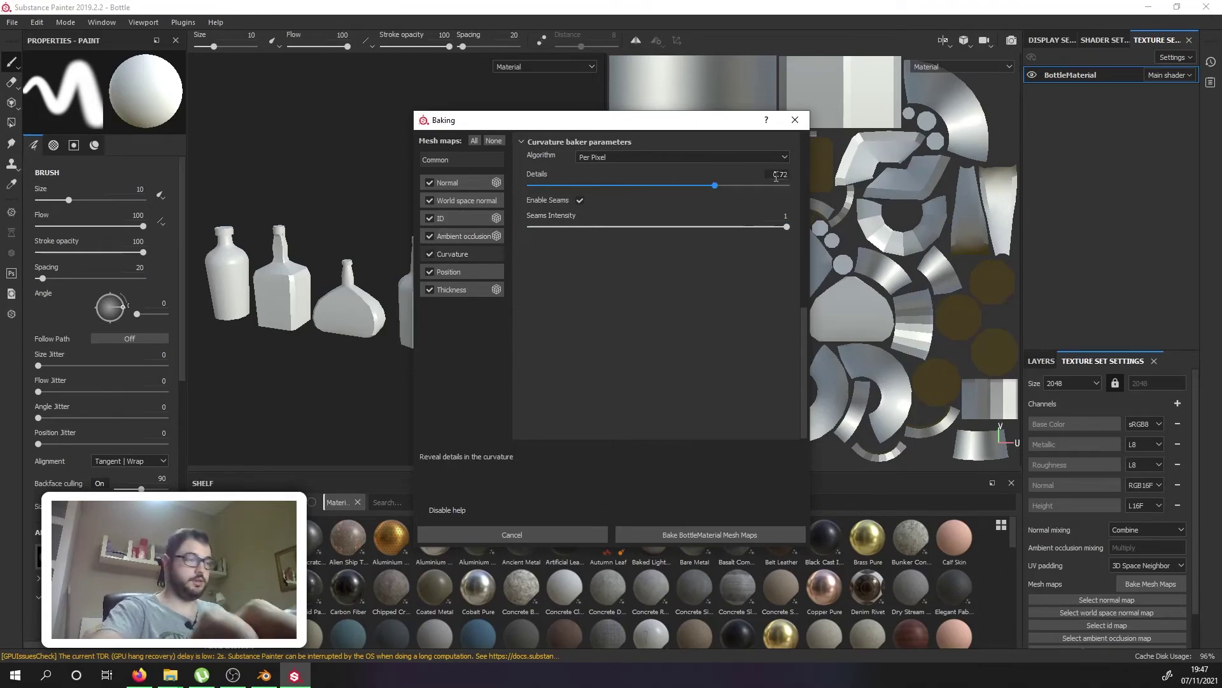
click(785, 212)
text(0.54)
key(Return)
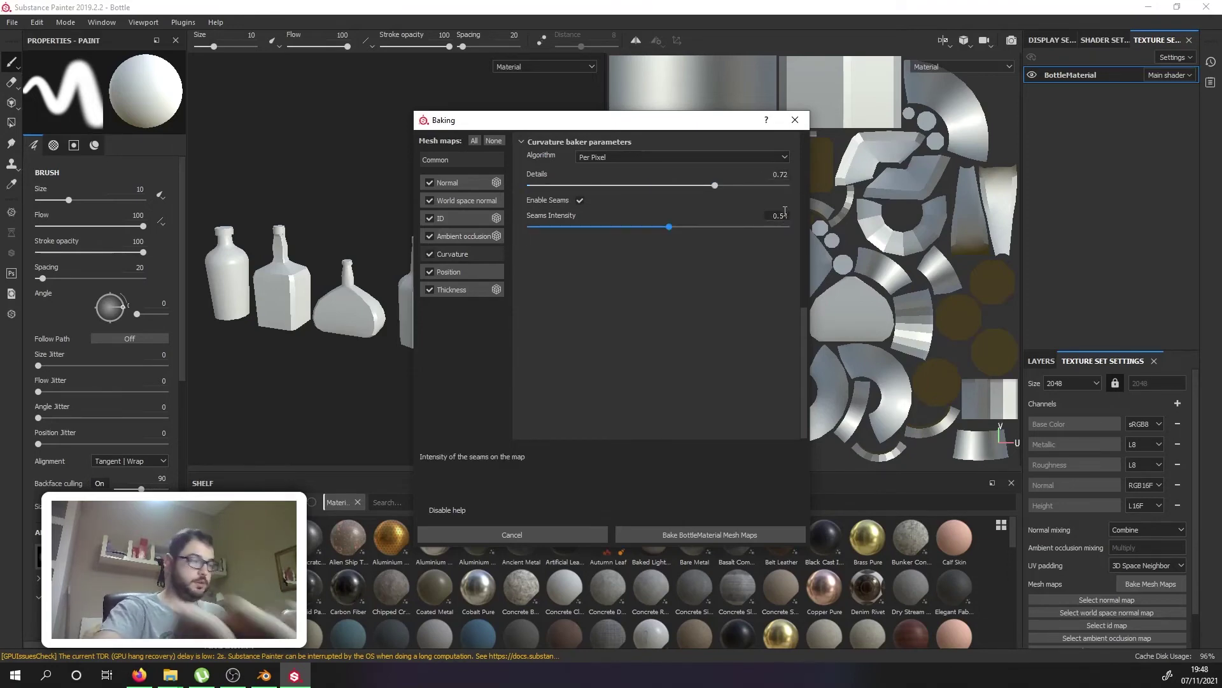
Step: Set the thickness baker's Secondary Rays to 256
click(482, 272)
click(474, 290)
click(781, 155)
text(256)
key(Return)
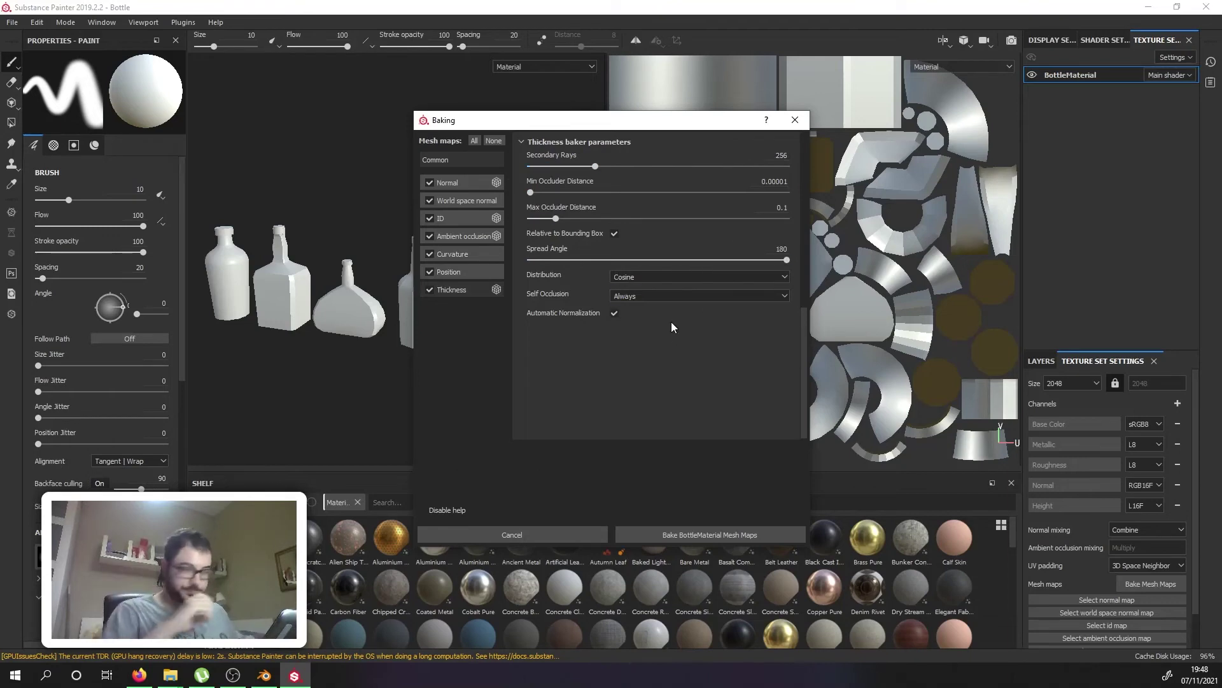
Step: Bake the BottleMaterial mesh maps at the 512 output size and dismiss the baking report
click(467, 166)
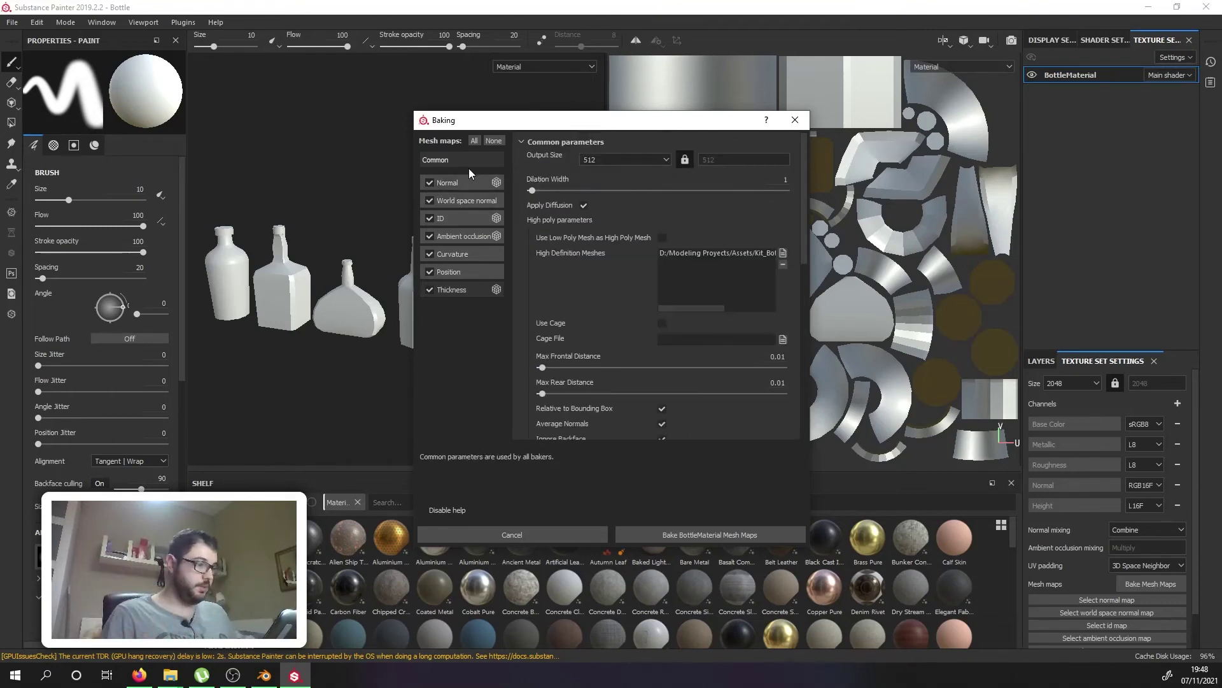
click(704, 535)
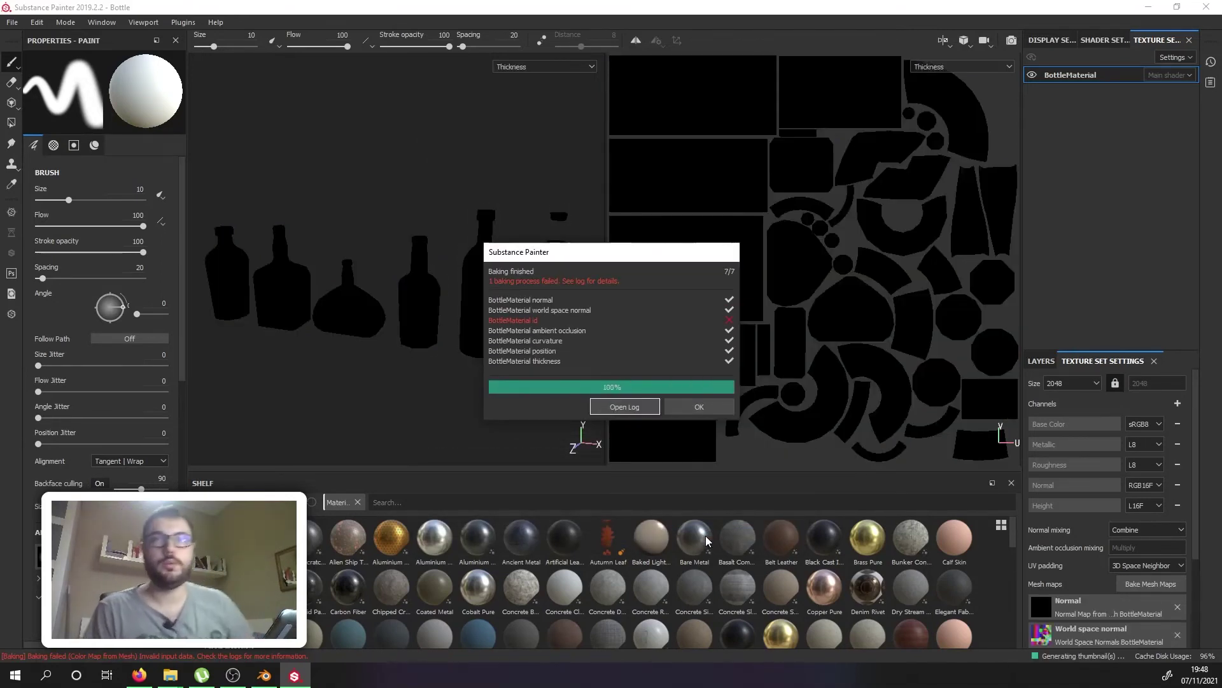
click(699, 406)
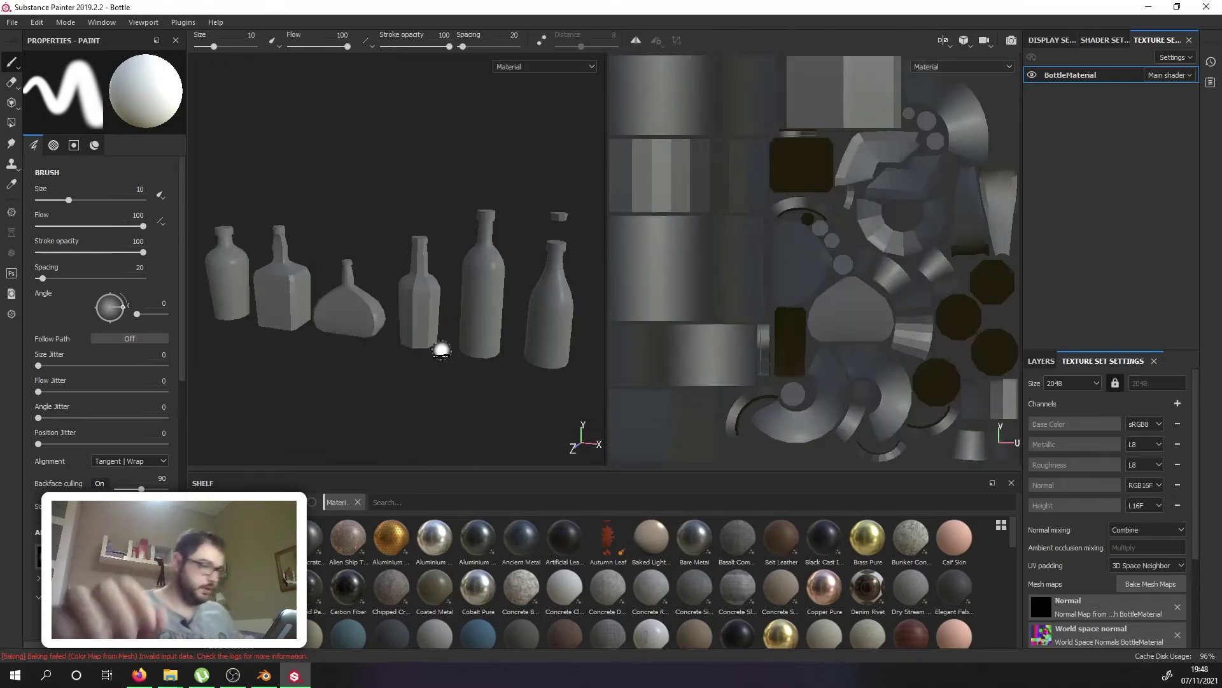
Step: Examine the baking log, then switch to Blender and check the names of the low-poly bottle objects
click(243, 655)
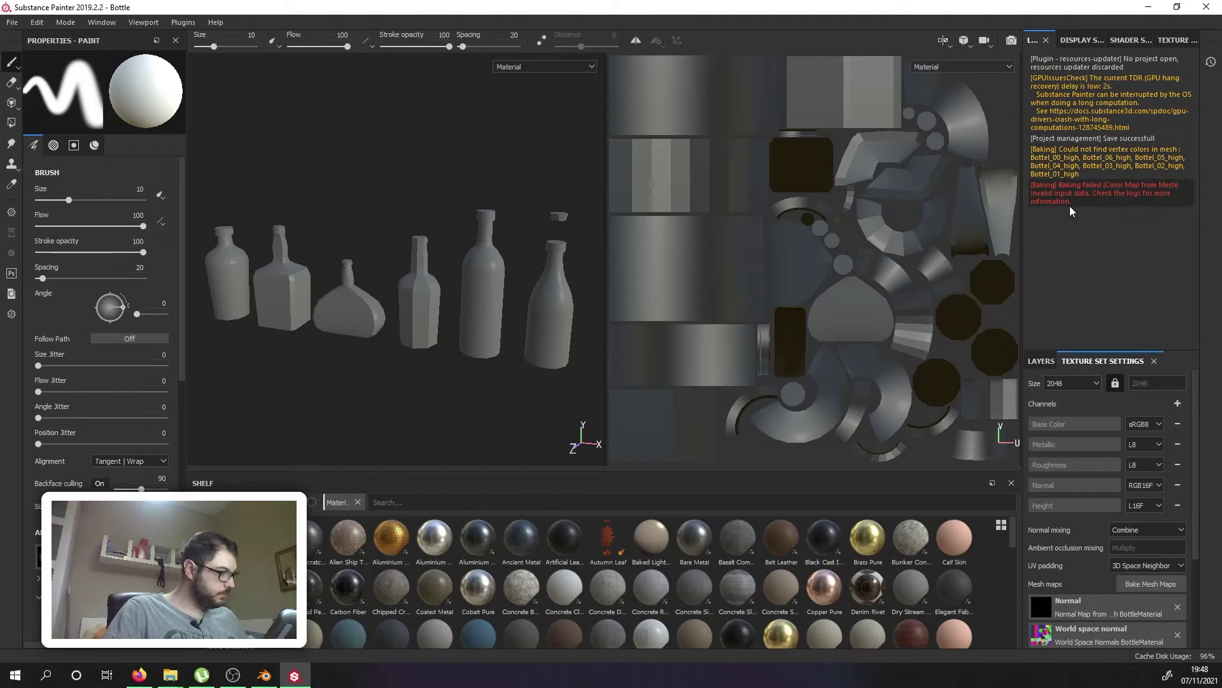
click(271, 676)
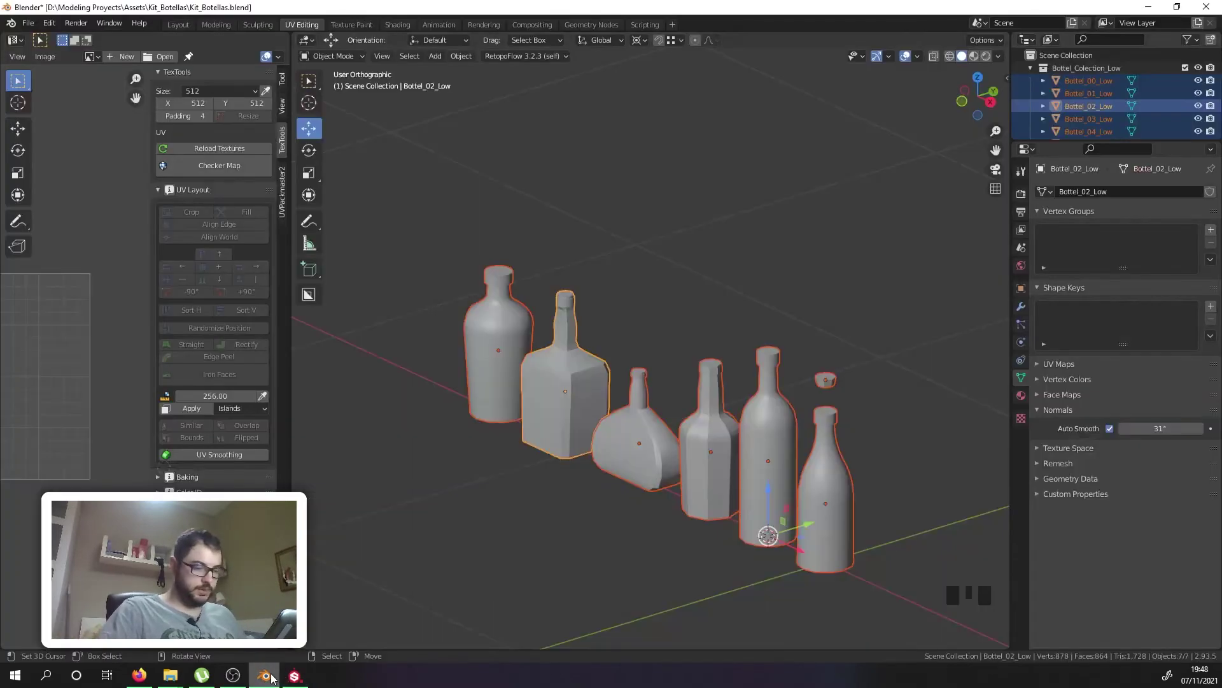
scroll(1083, 114, down, 3)
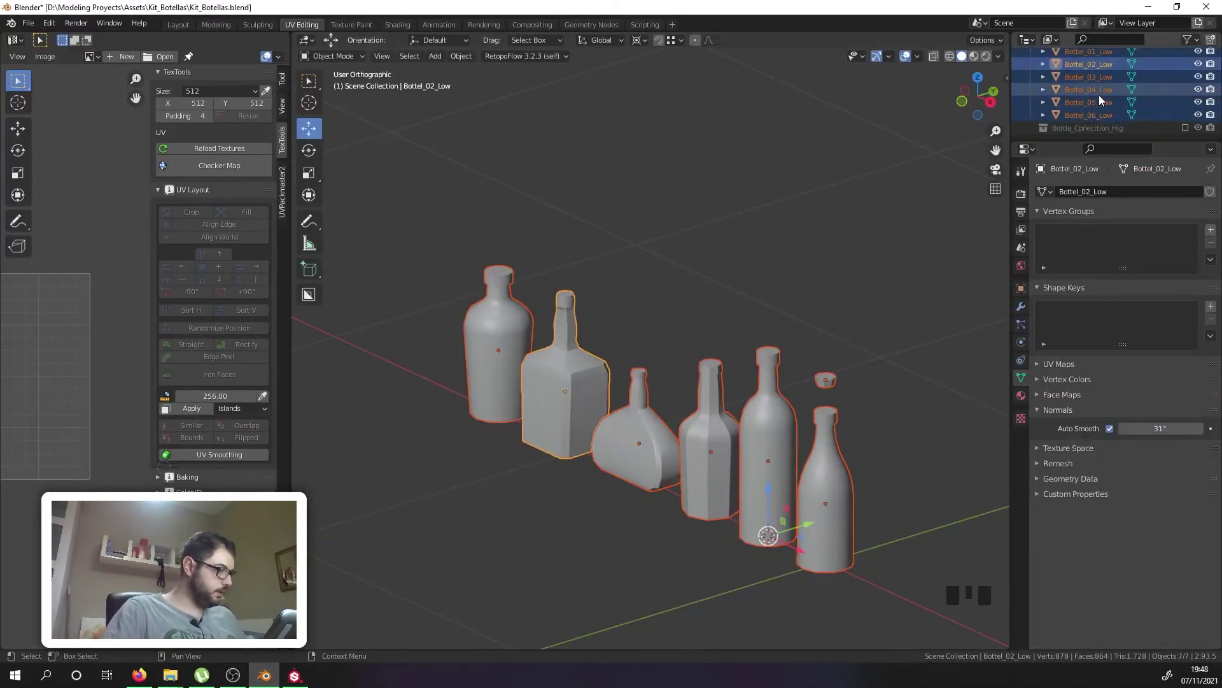
click(1098, 91)
scroll(1095, 92, up, 3)
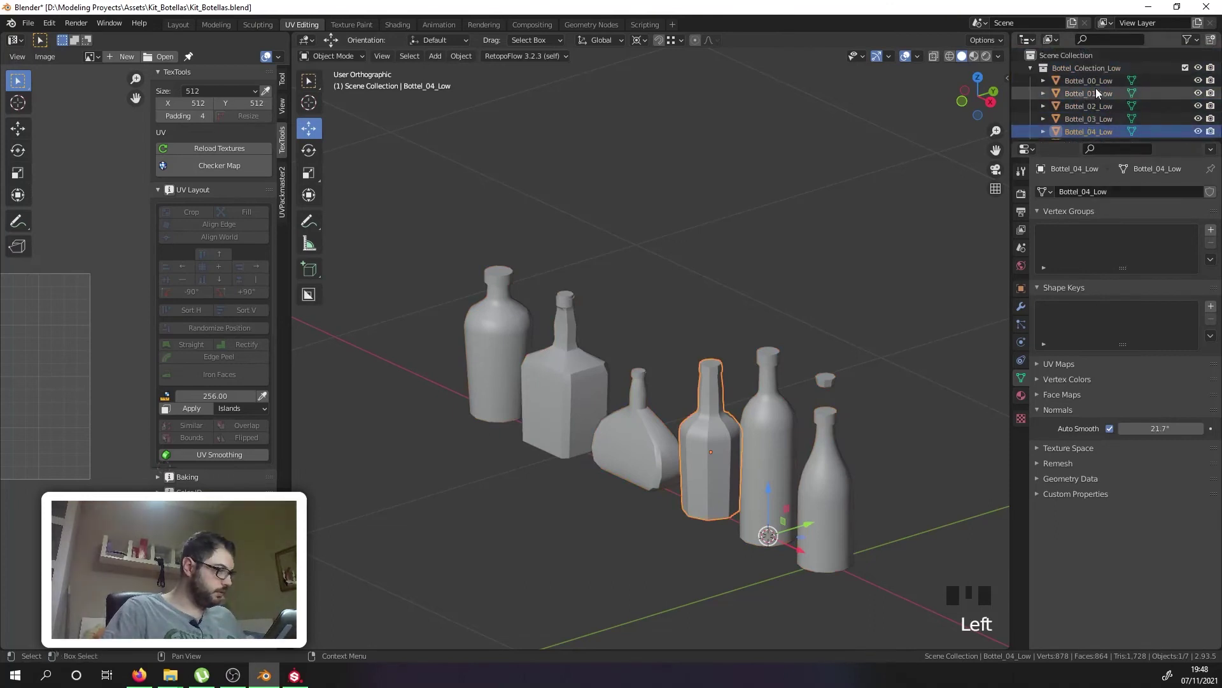
Step: Rename both the mesh data and the object of the Bottel_00 low-poly cap to Bottel_00_low
click(1100, 81)
click(1095, 192)
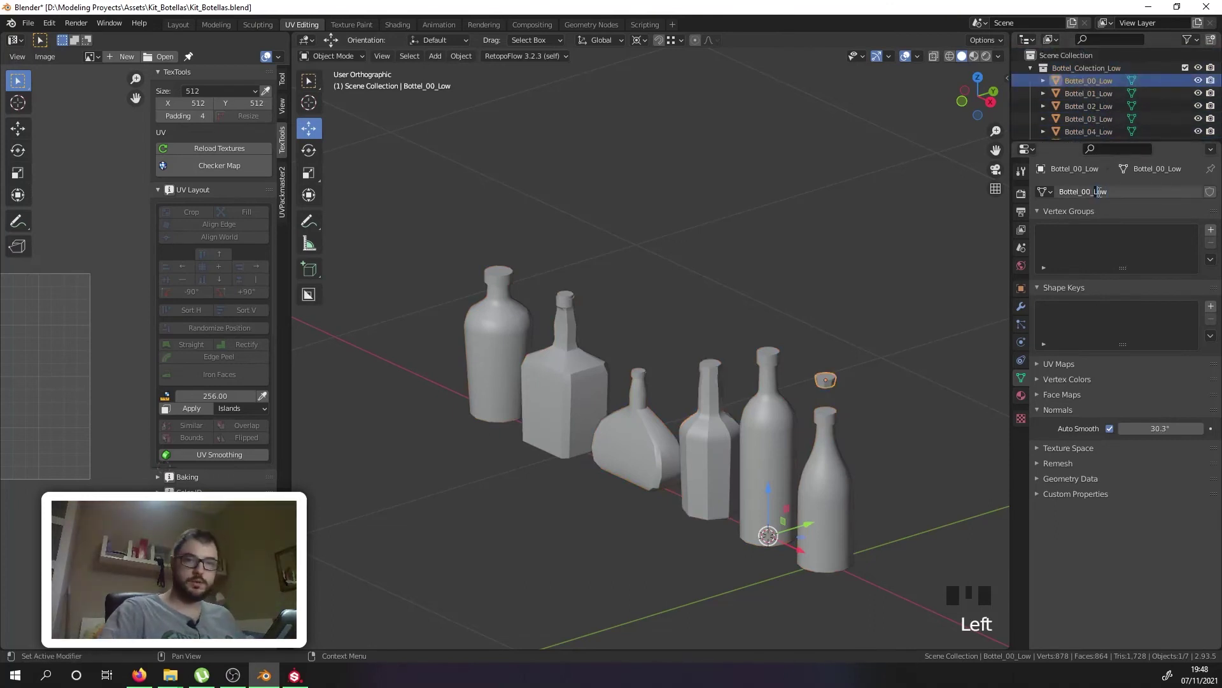
drag(1099, 192, 1127, 191)
text(low)
click(1078, 193)
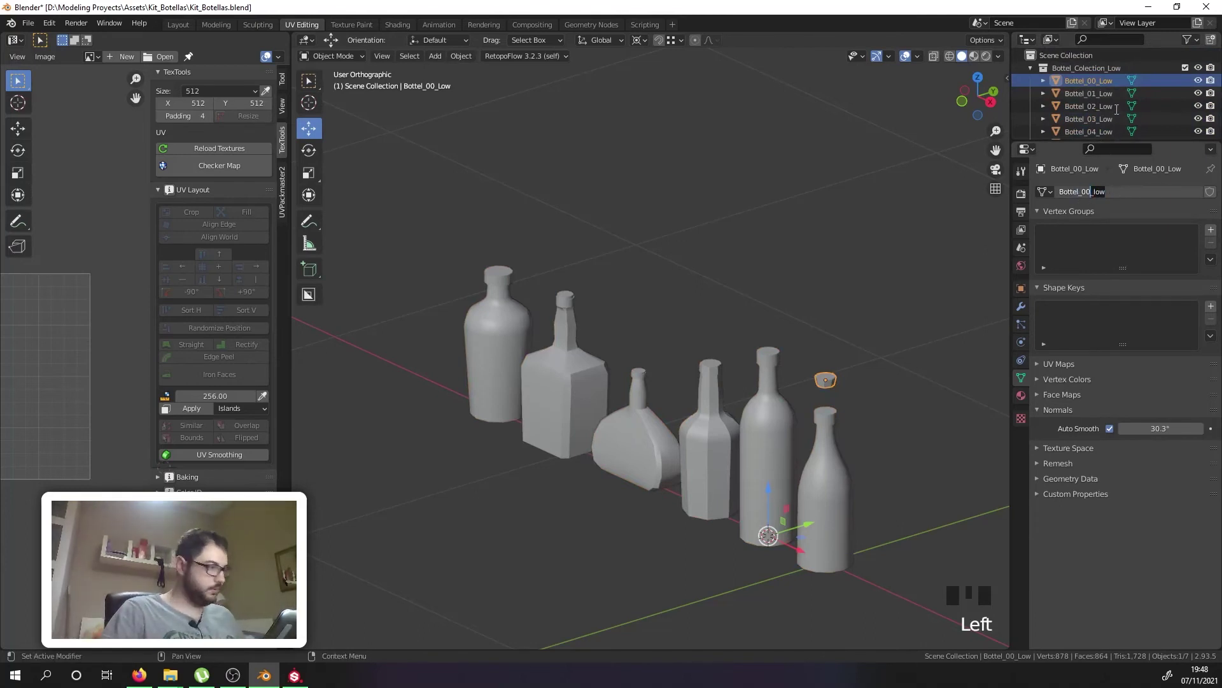
key(Return)
triple_click(1110, 80)
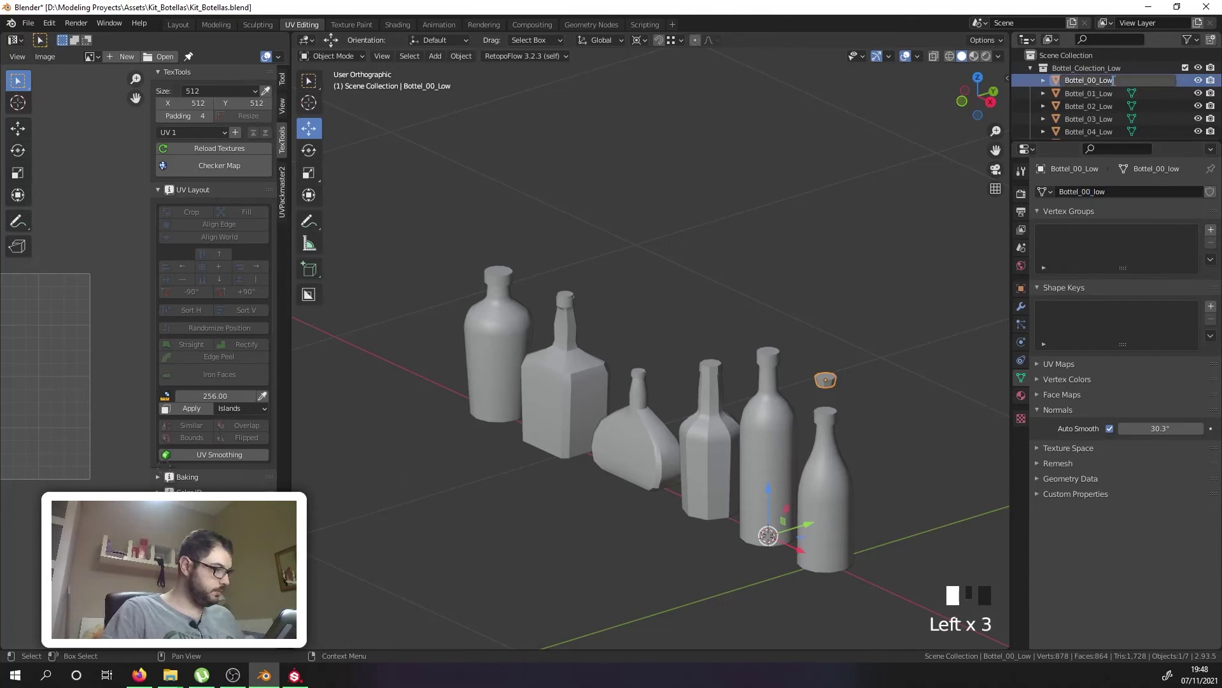
key(Return)
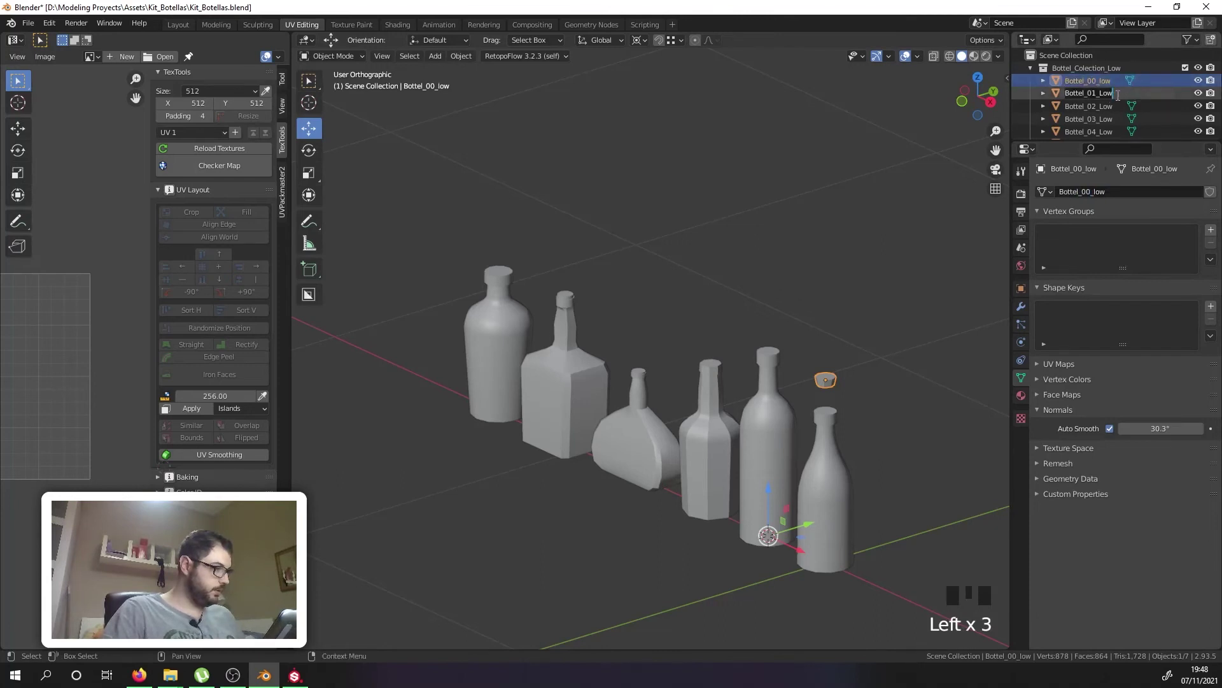
Step: Rename both the object and the mesh data of the Bottel_01 low-poly bottle to Bottel_01_low
double_click(1114, 191)
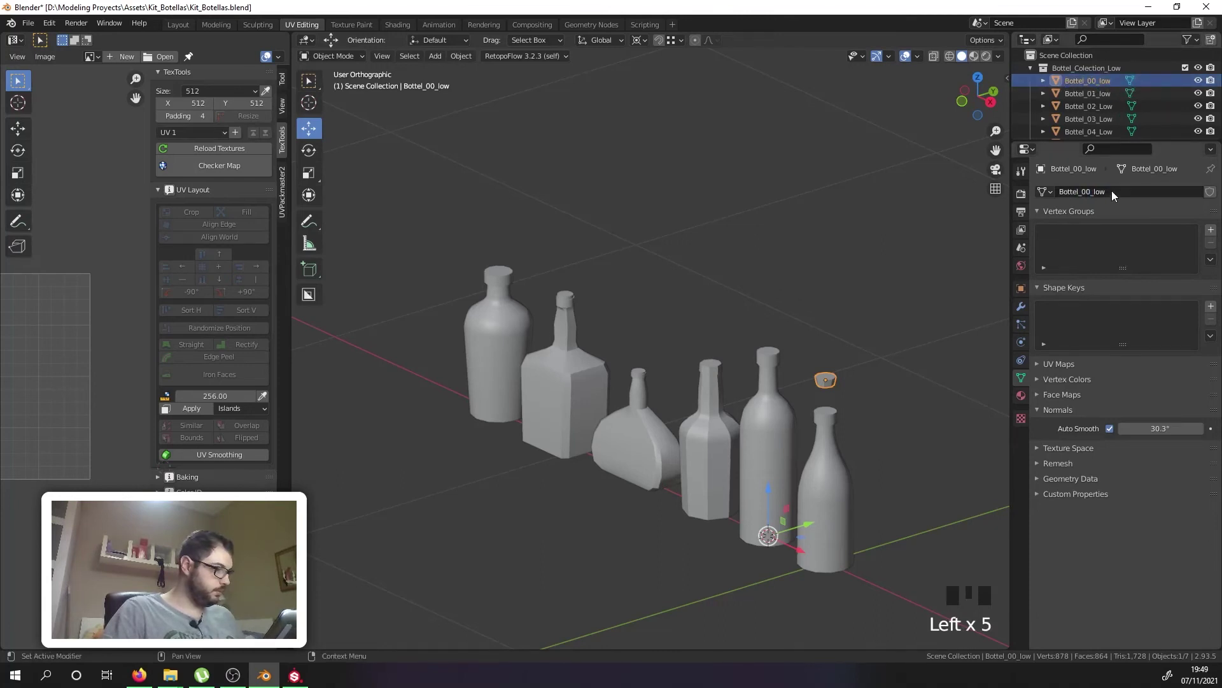
click(1113, 191)
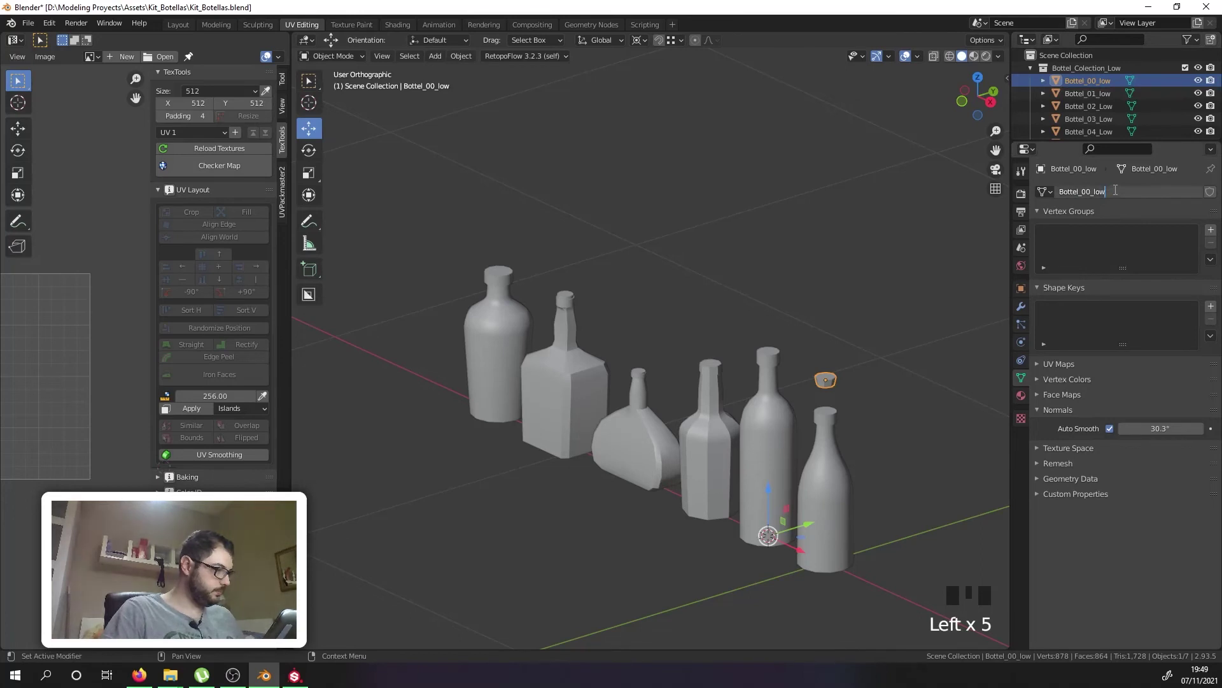
click(1107, 97)
click(1107, 96)
click(1117, 201)
click(1091, 192)
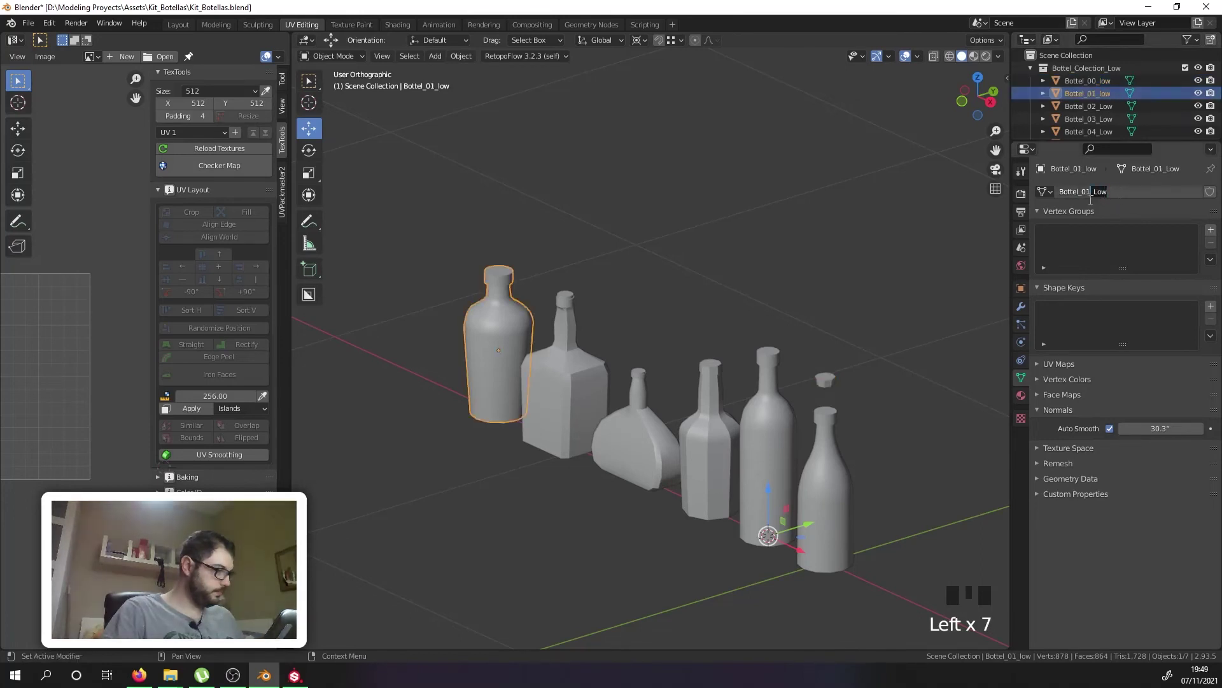
Step: Rename both the mesh data and the object of the Bottel_02 low-poly bottle to Bottel_02_low
click(1104, 107)
click(1106, 107)
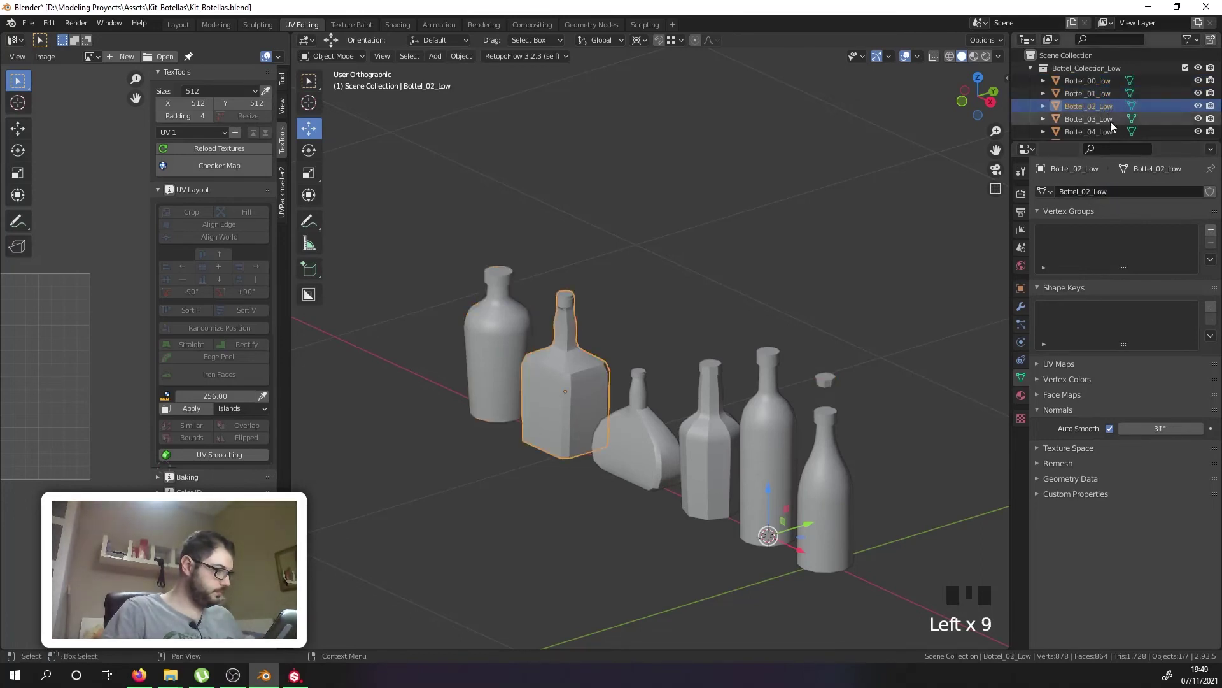
double_click(1114, 191)
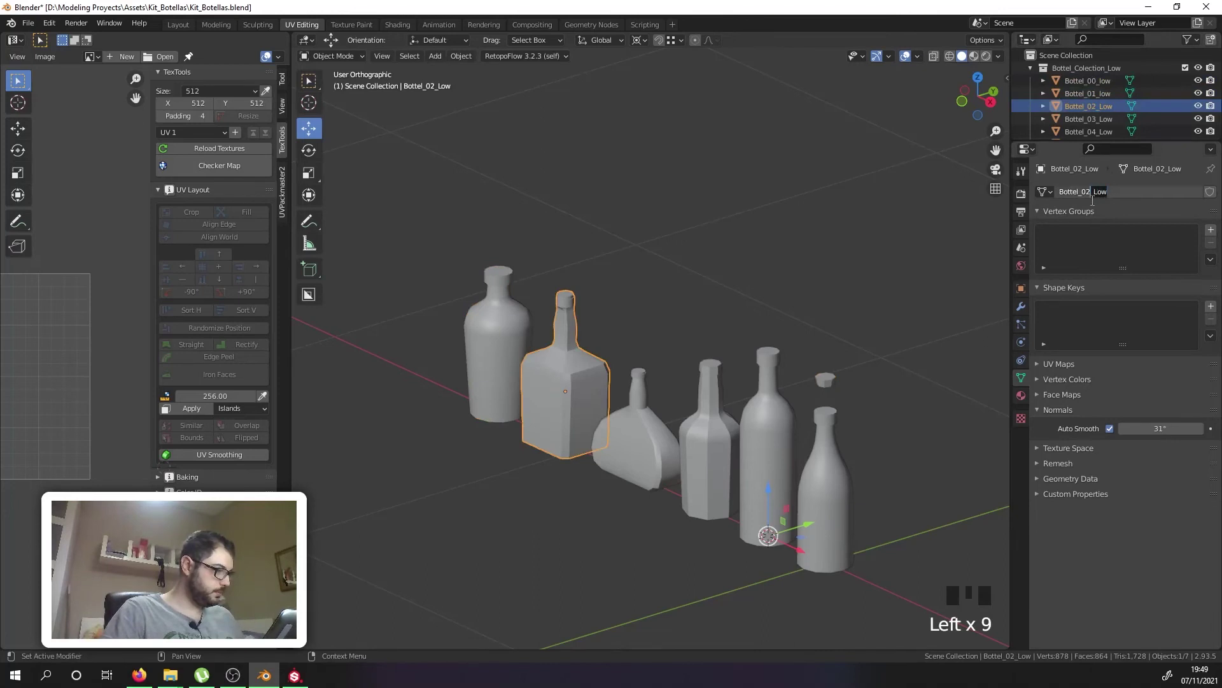
click(1105, 115)
click(1106, 106)
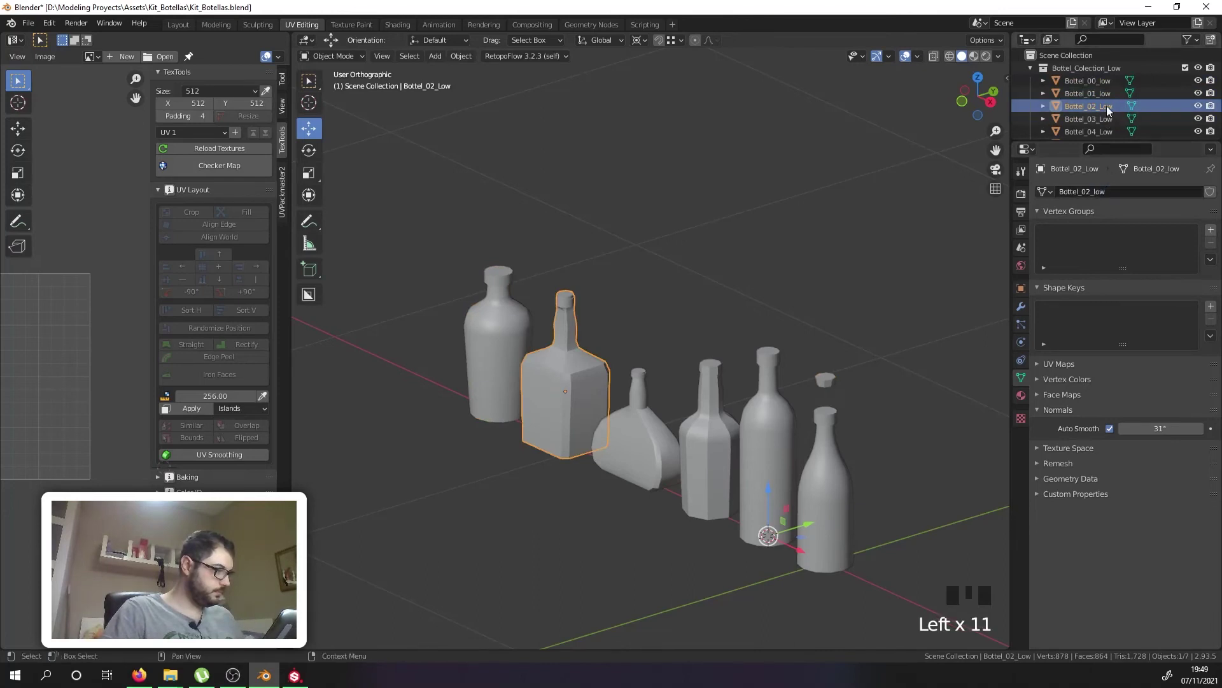
double_click(1106, 106)
Step: Rename the mesh data of the third and fourth low-poly bottles to Bottel_03_low and Bottel_04_low
click(1106, 99)
click(1107, 100)
double_click(1114, 191)
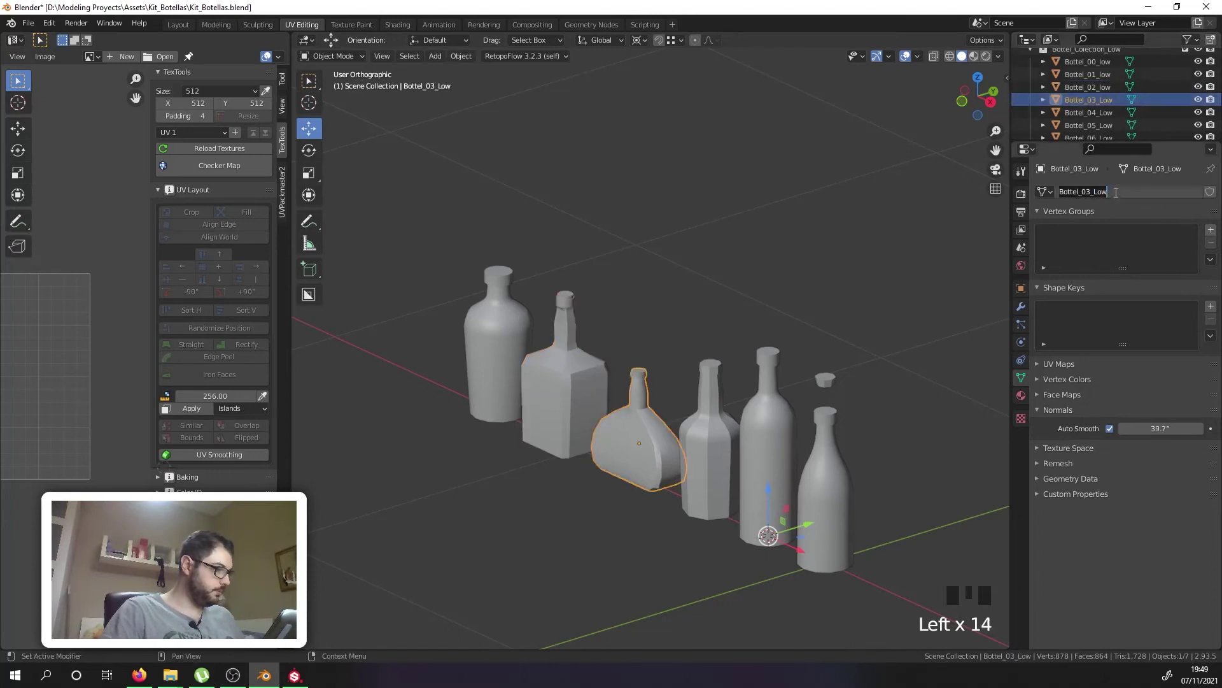
text(_low)
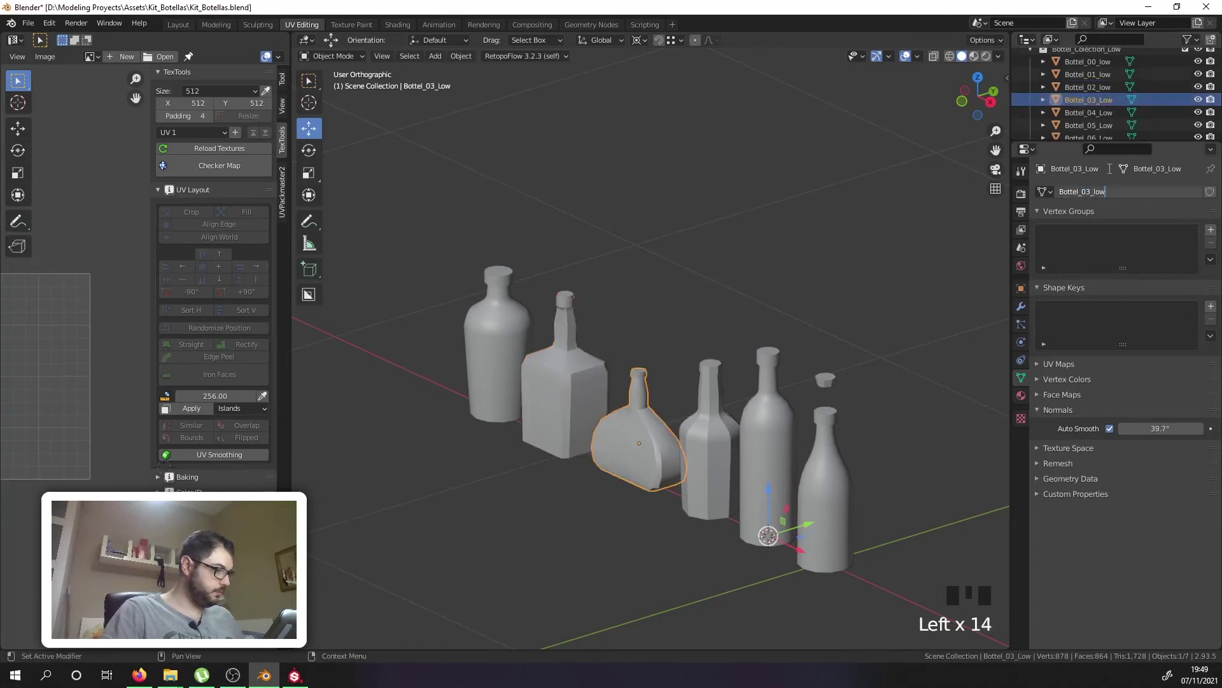
click(1099, 113)
click(1098, 113)
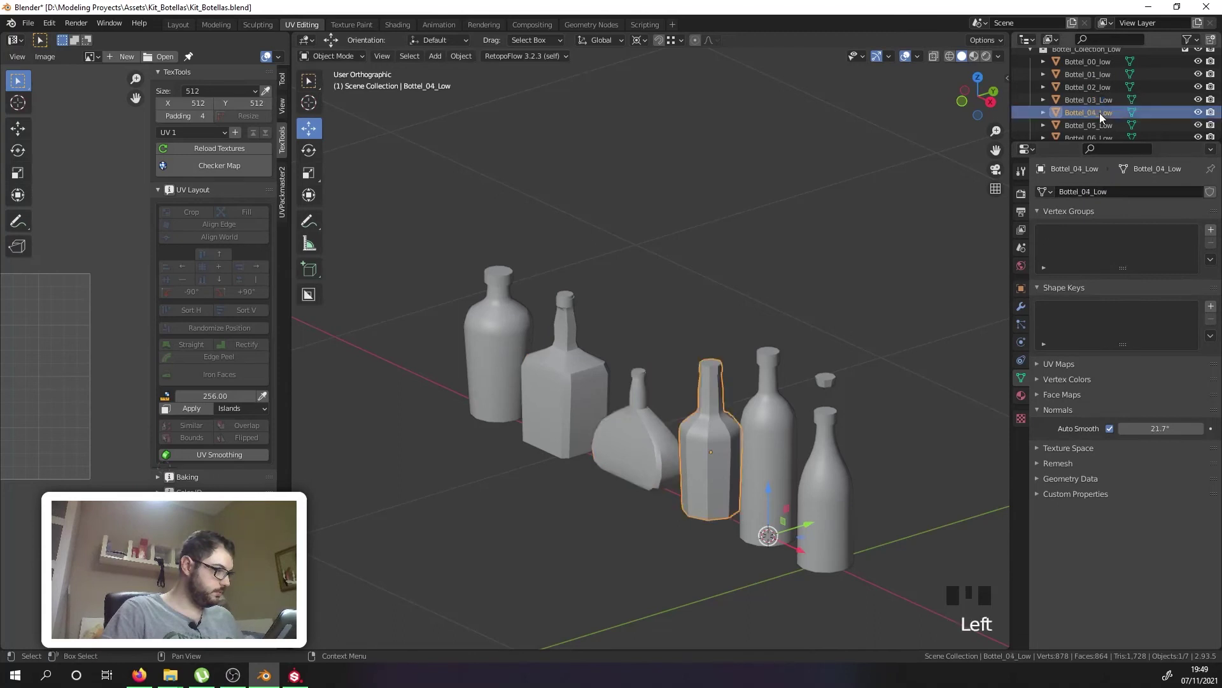
double_click(1116, 192)
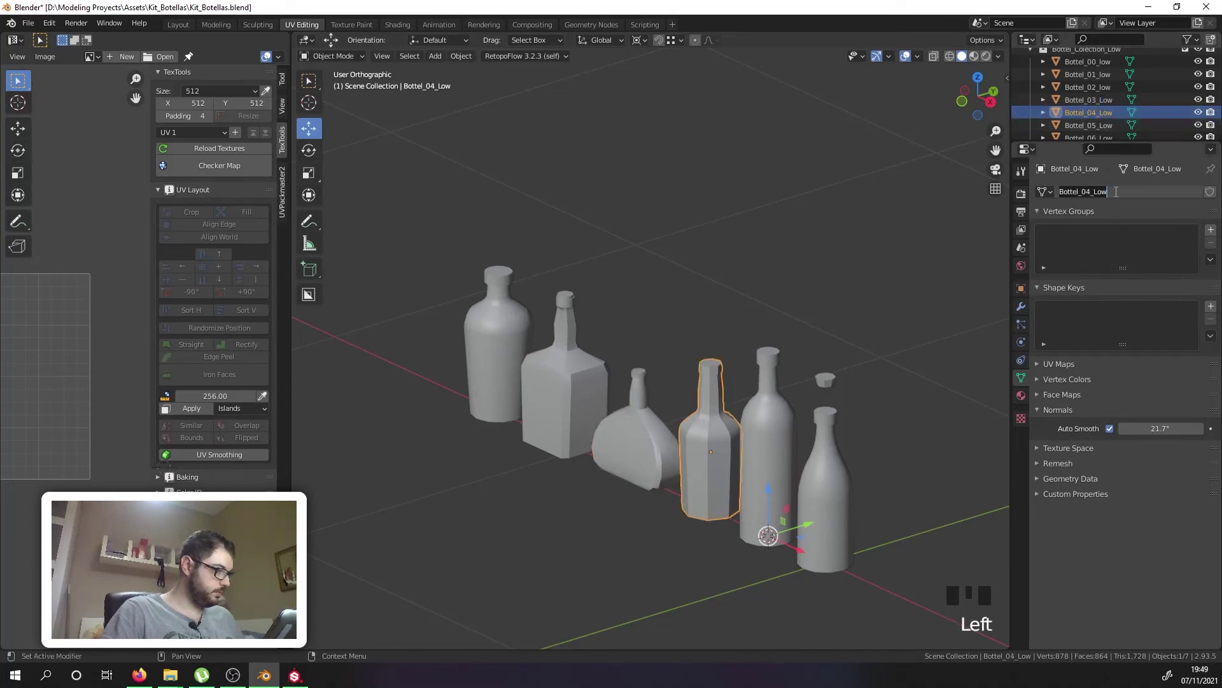
Step: Rename the mesh data of the fifth and sixth low-poly bottles to Bottel_05_low and Bottel_06_low
click(1107, 124)
click(1106, 125)
double_click(1114, 192)
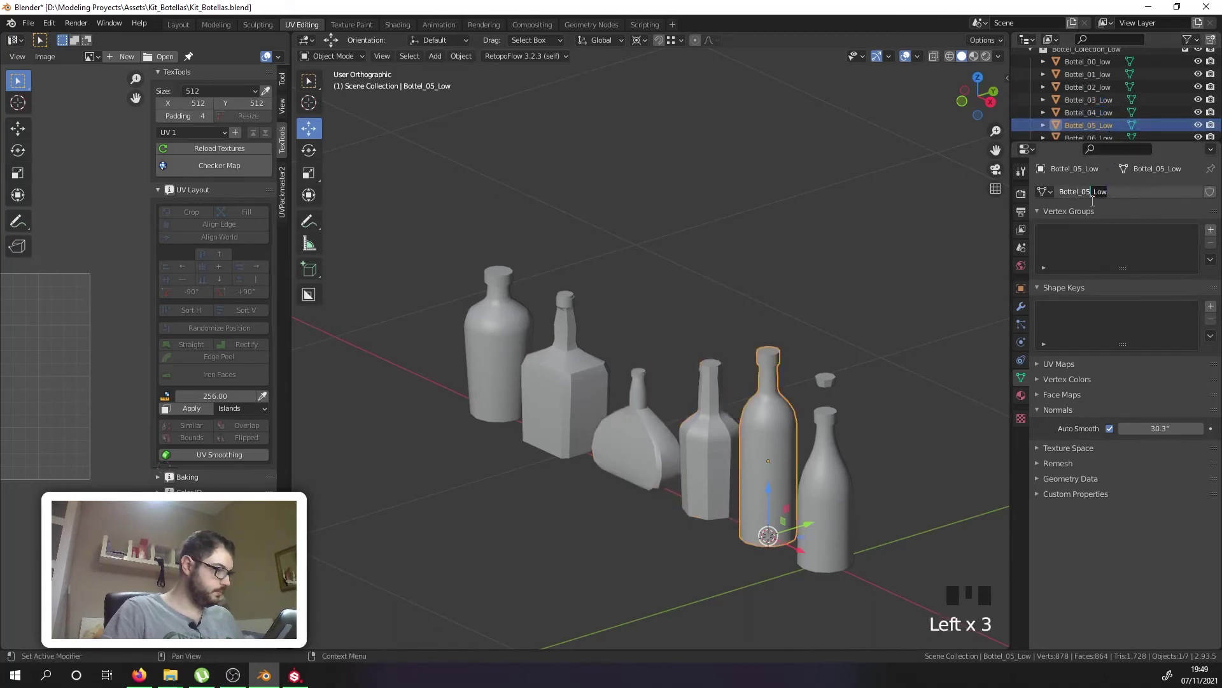
click(1095, 136)
click(1095, 136)
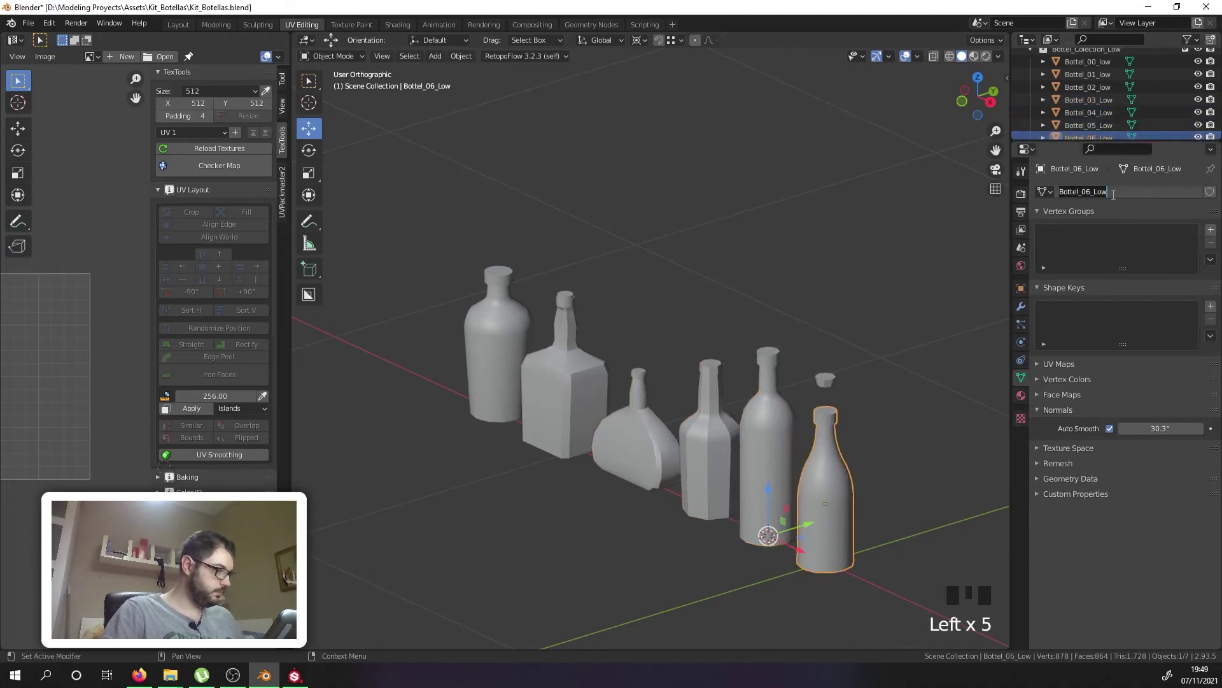
drag(1111, 194, 1092, 201)
key(Left)
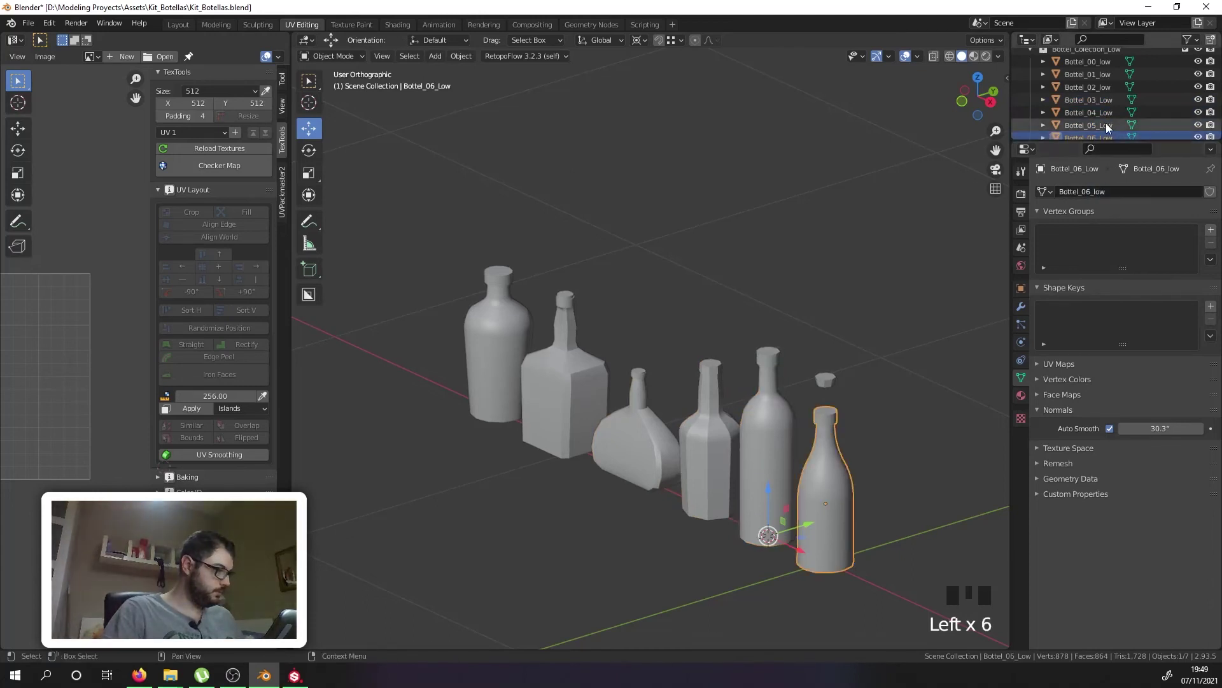
Step: Rename the outliner objects of the last two low-poly bottles to Bottel_06_low and Bottel_05_low
double_click(1111, 135)
key(Return)
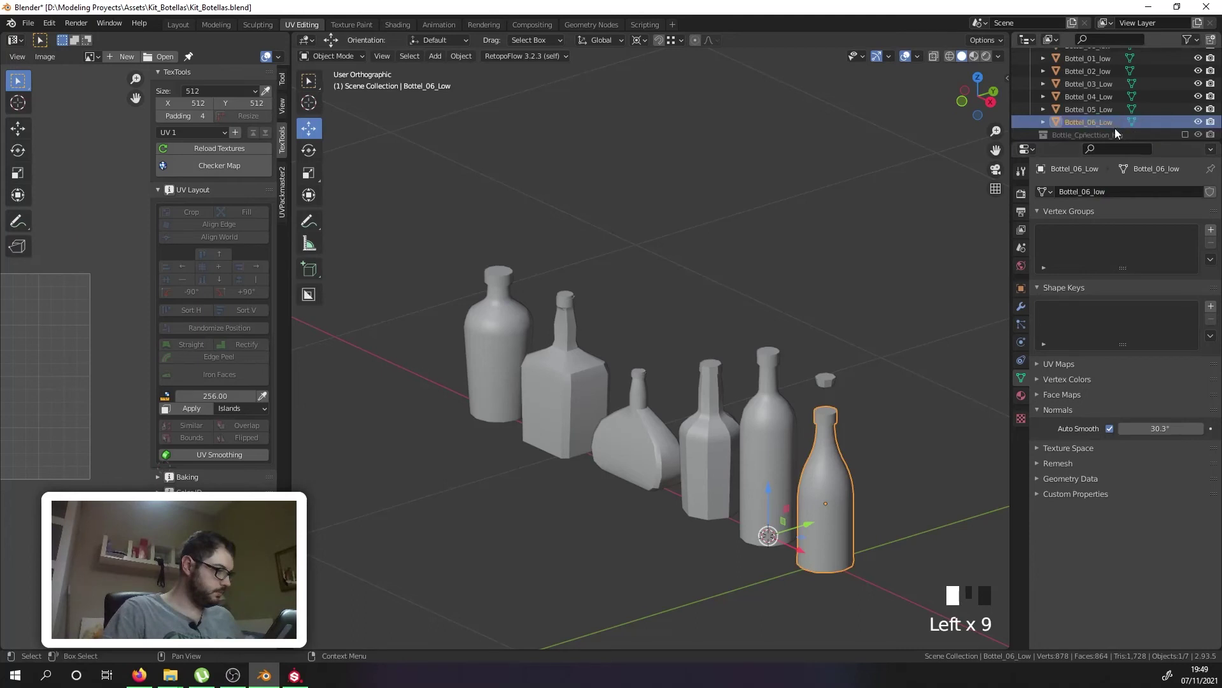
click(1107, 126)
double_click(1112, 123)
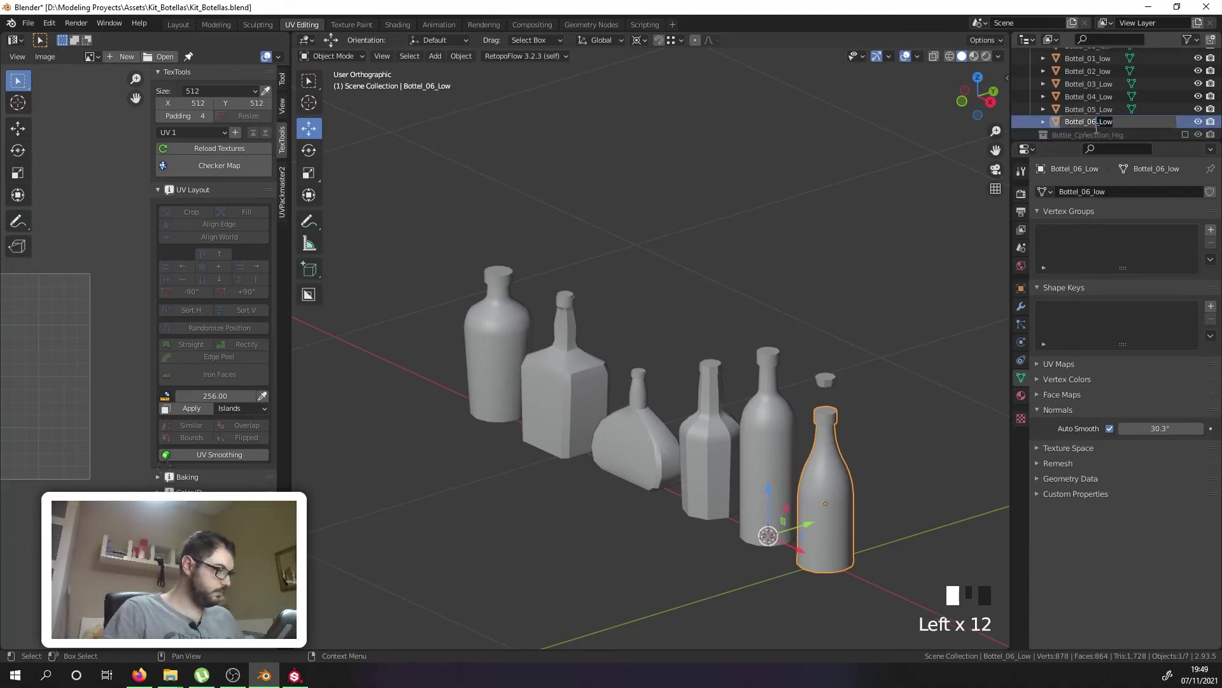
key(Left)
key(Left)
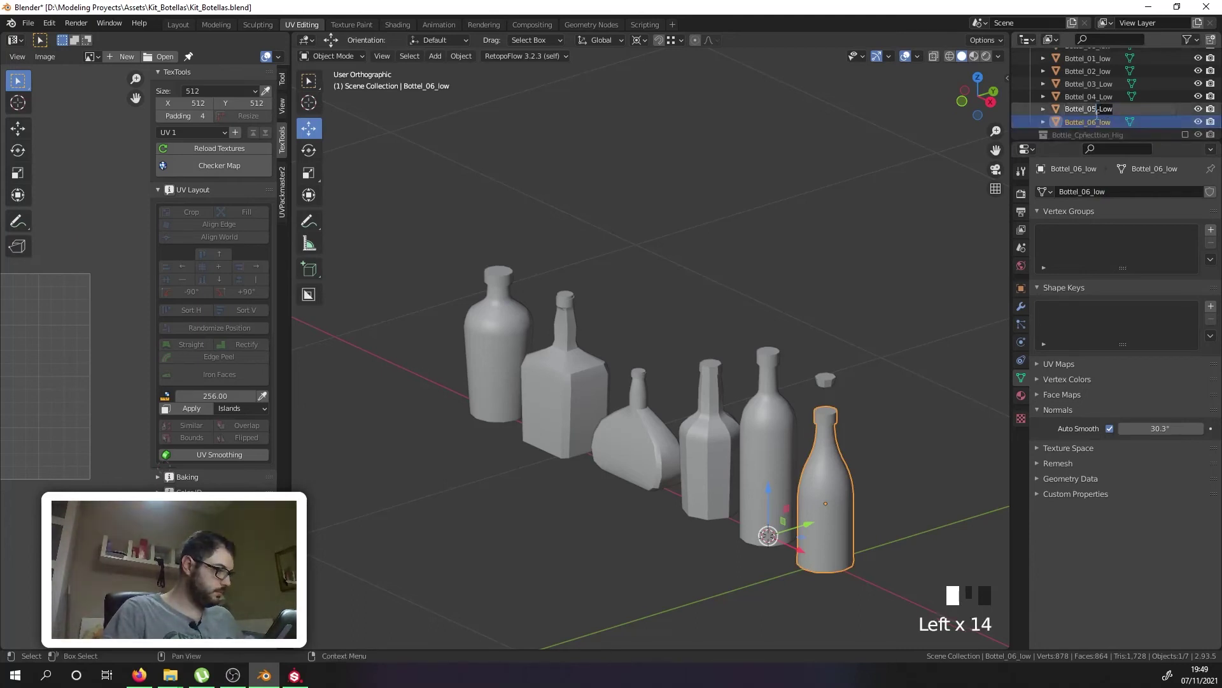
Step: Rename the outliner objects Bottel_04_Low and Bottel_03_Low to Bottel_04_low and Bottel_03_low, and check the name of Bottel_02_low
double_click(1107, 97)
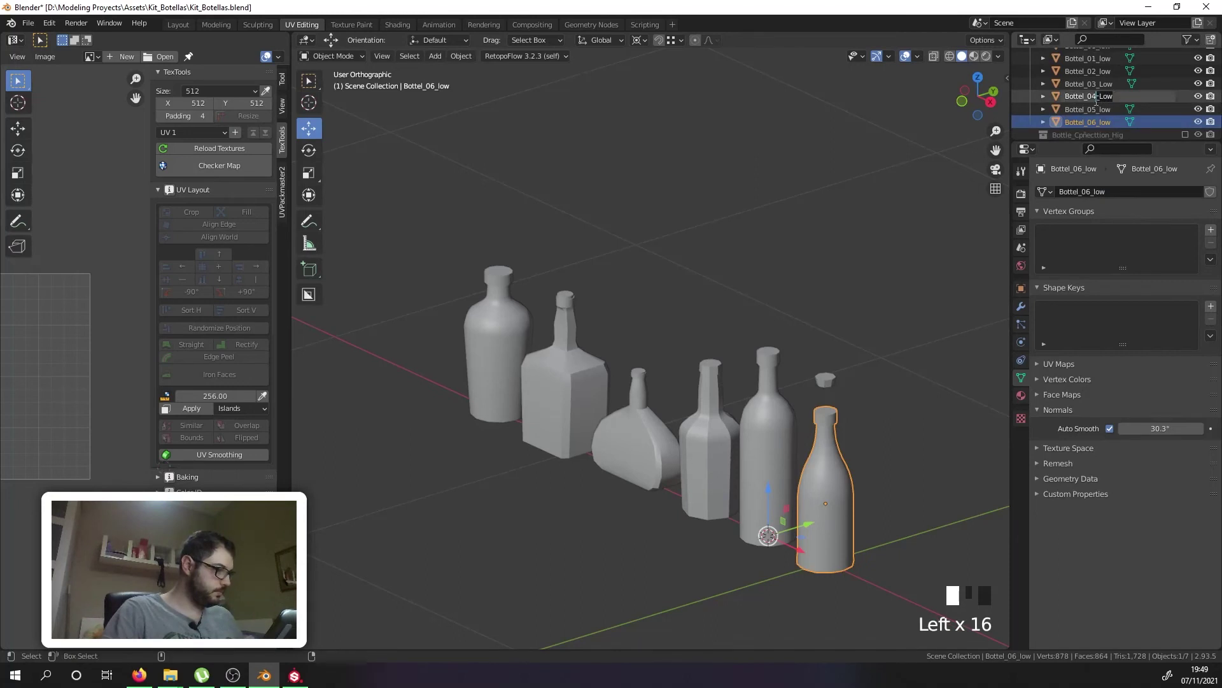
double_click(1104, 85)
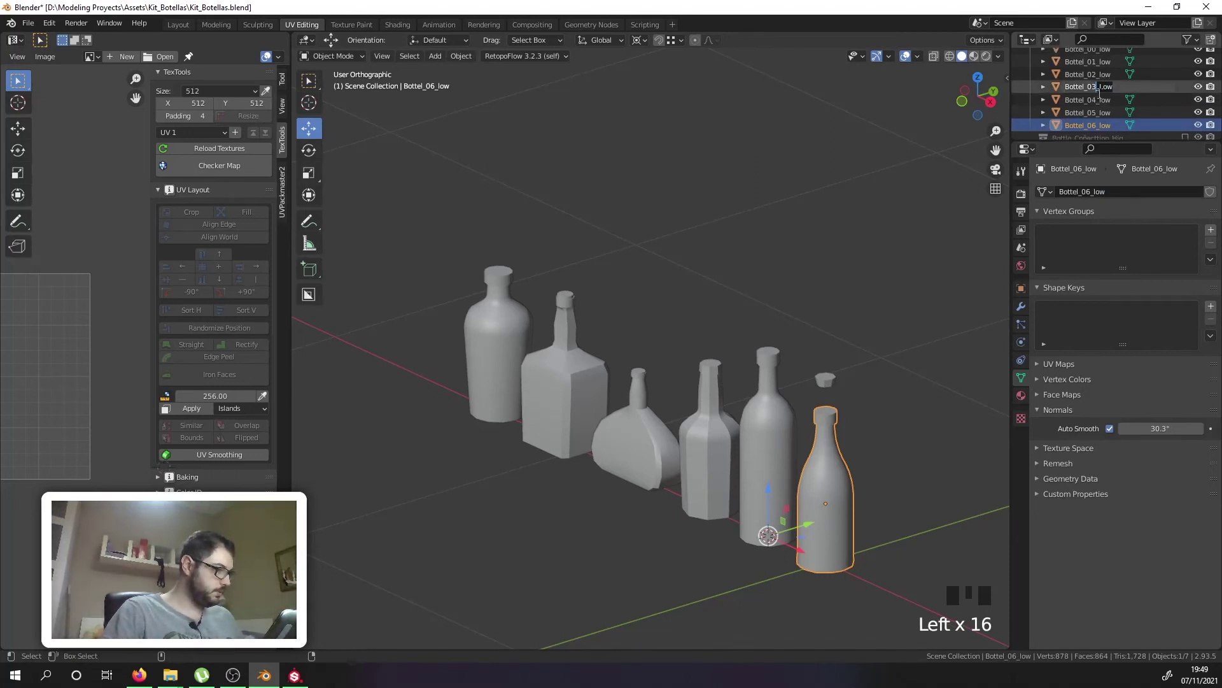
key(Left)
key(Left)
double_click(1110, 74)
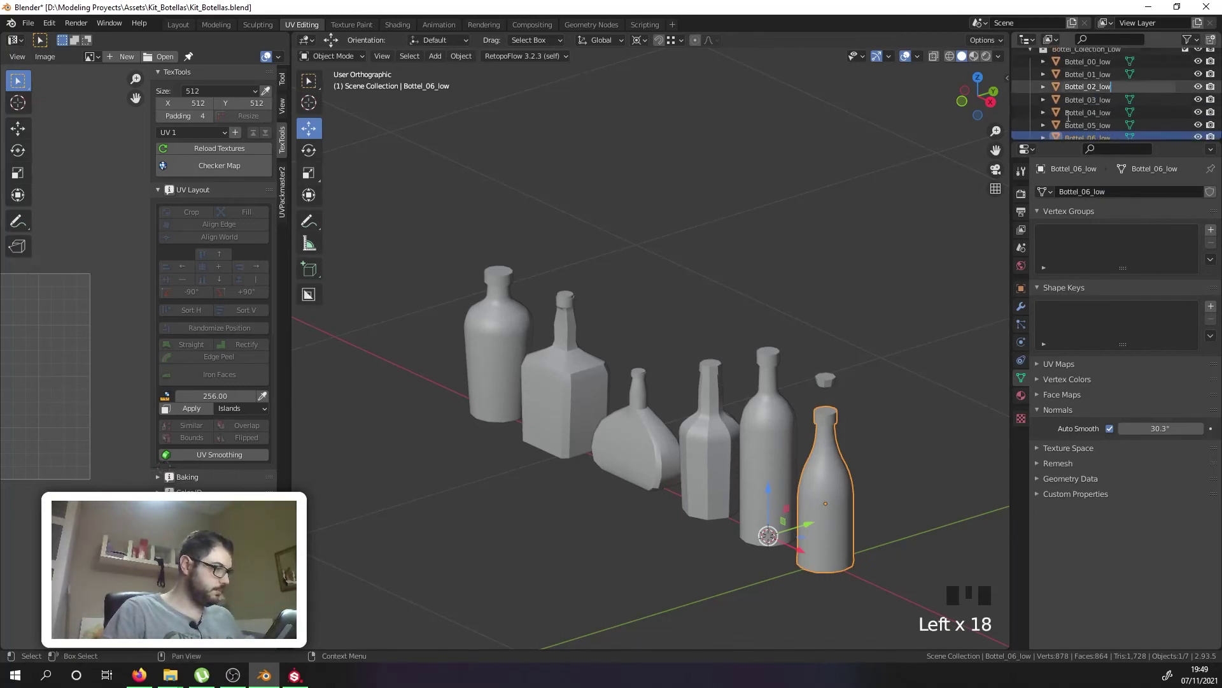
key(Left)
key(Left)
Step: Select all the low-poly bottle objects and save the Blender file
key(a)
key(a)
key(a)
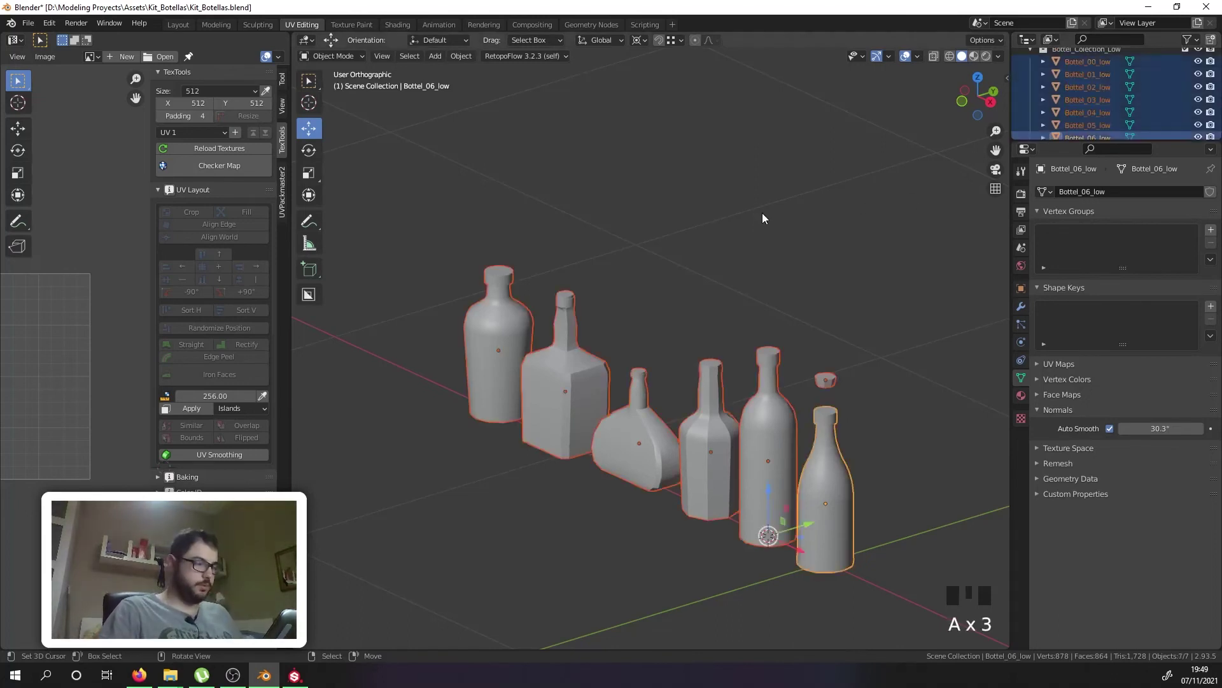
key(ctrl+s)
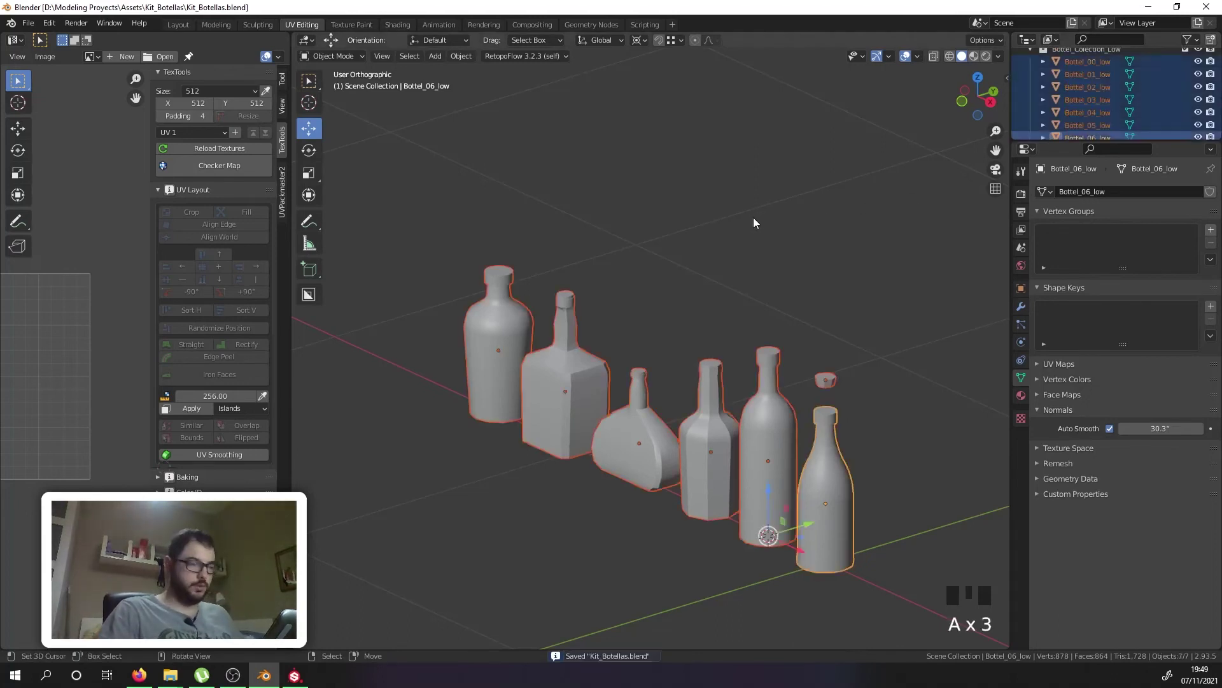
Step: Export the selected low-poly bottles as Wavefront OBJ, overwriting Kit_Botellas.obj in the Kit_Botellas folder
click(28, 23)
mouse_move(88, 209)
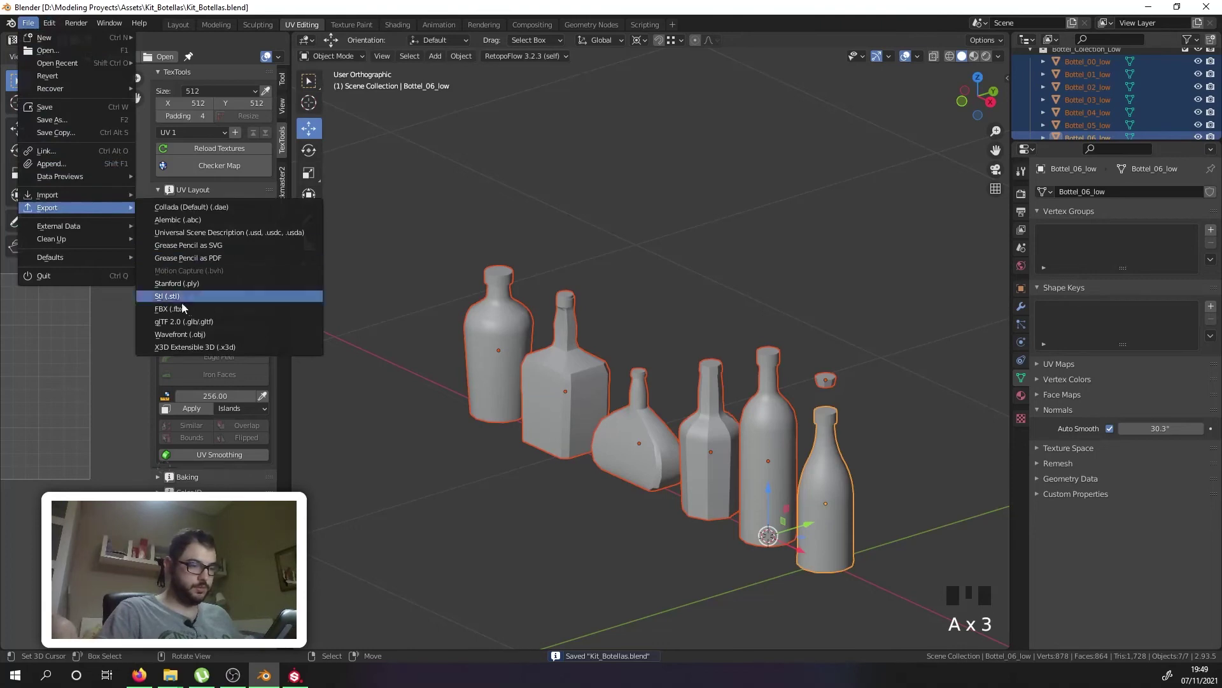
click(196, 329)
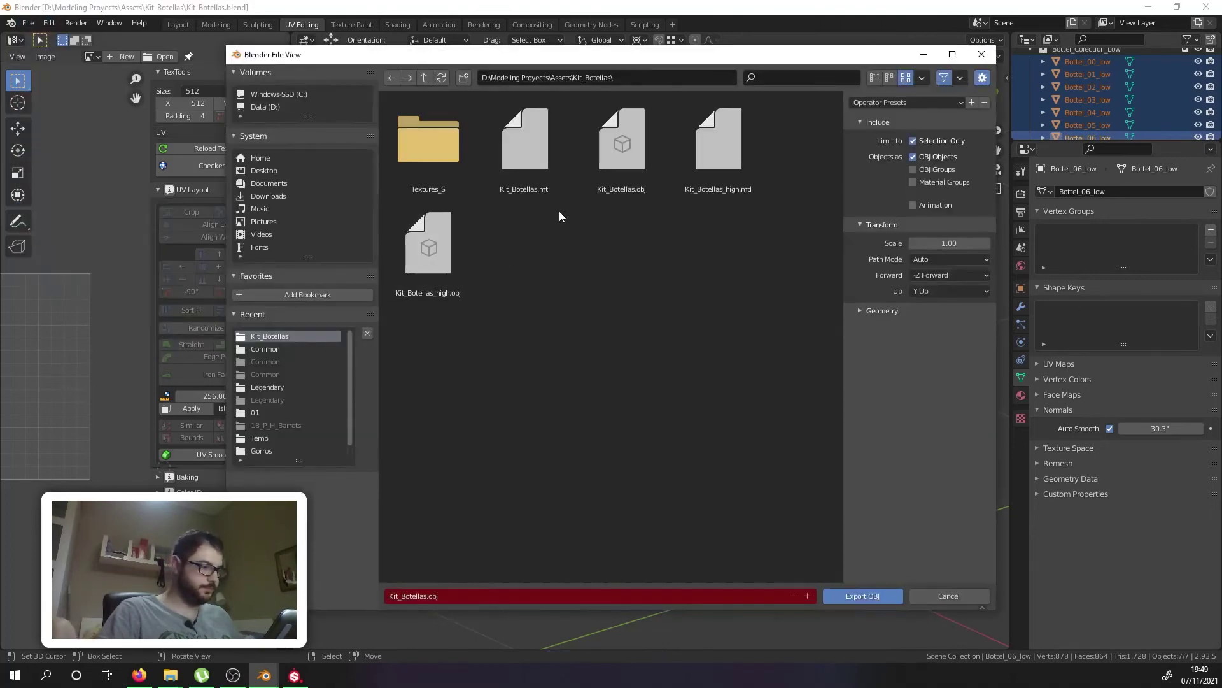
double_click(632, 157)
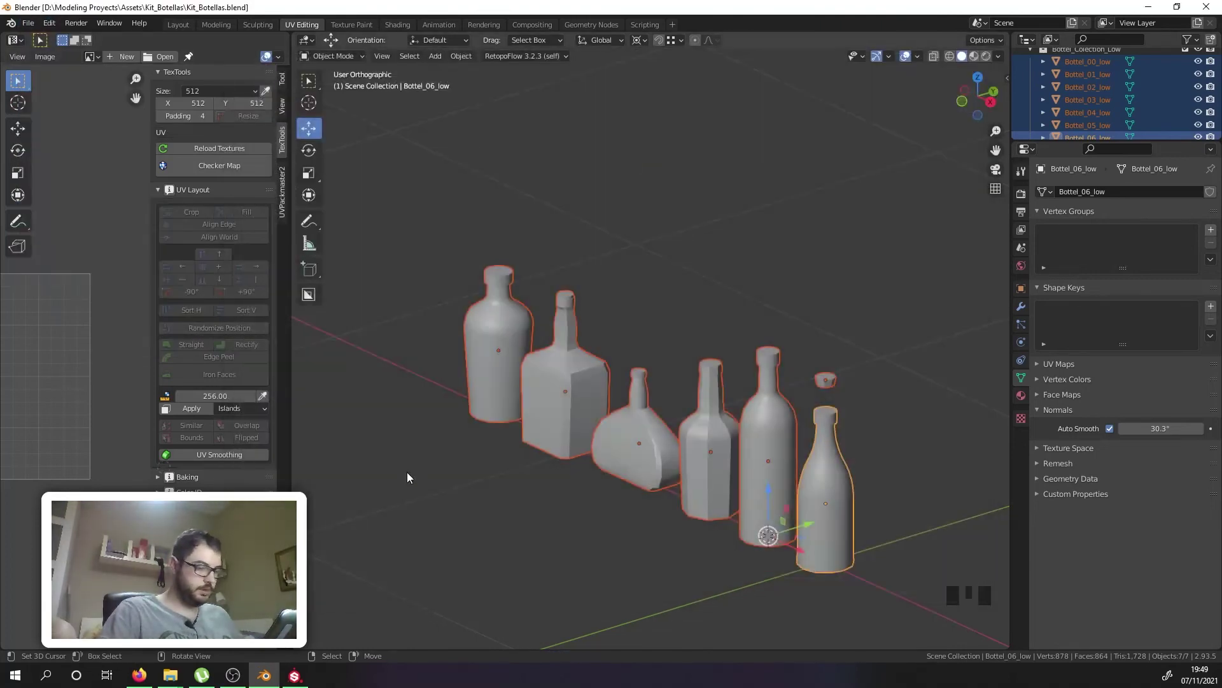
Step: Switch to Substance Painter and reload the re-exported Kit_Botellas.obj as the project mesh through the project configuration
key(alt+Tab)
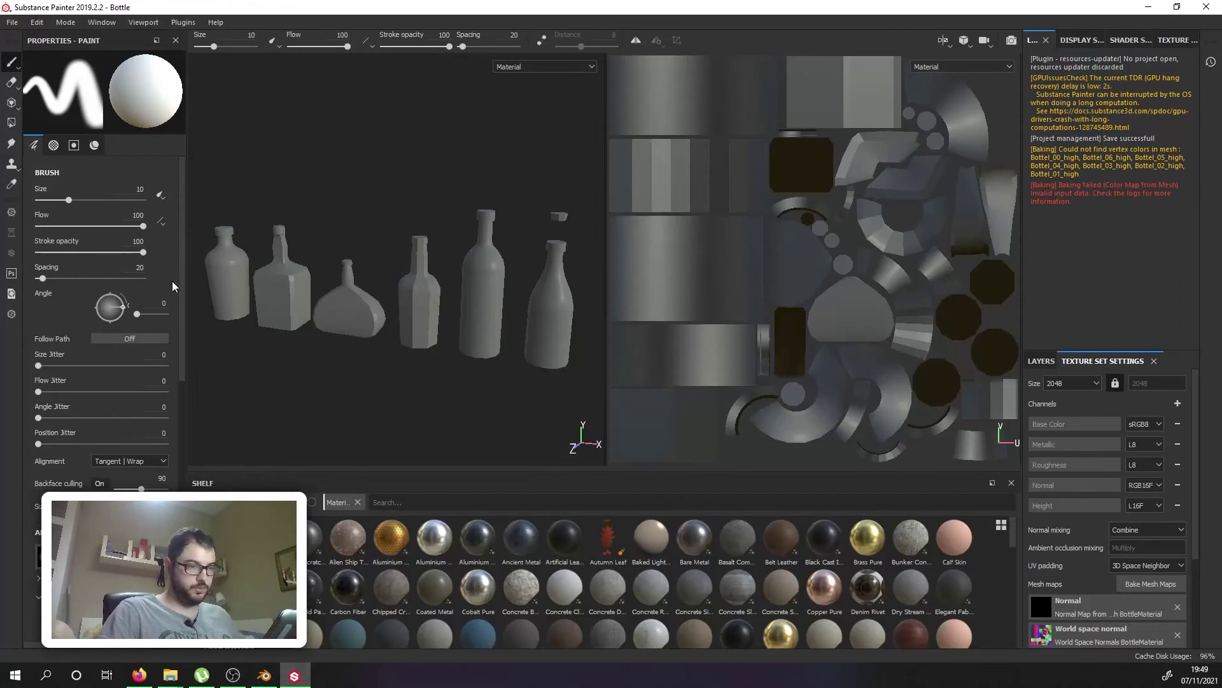
click(40, 27)
click(69, 63)
click(689, 262)
click(753, 364)
double_click(753, 364)
click(630, 419)
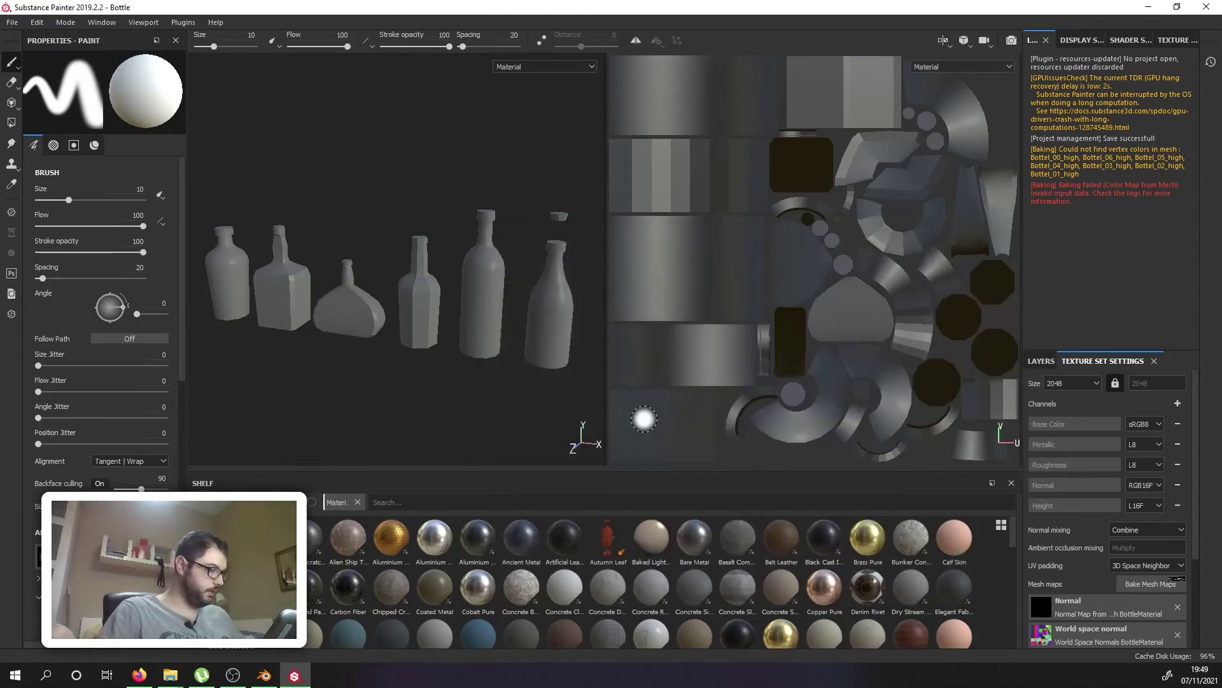
Step: Rebake the BottleMaterial mesh maps on the updated mesh with the existing 512 settings and close the baking report
click(1157, 586)
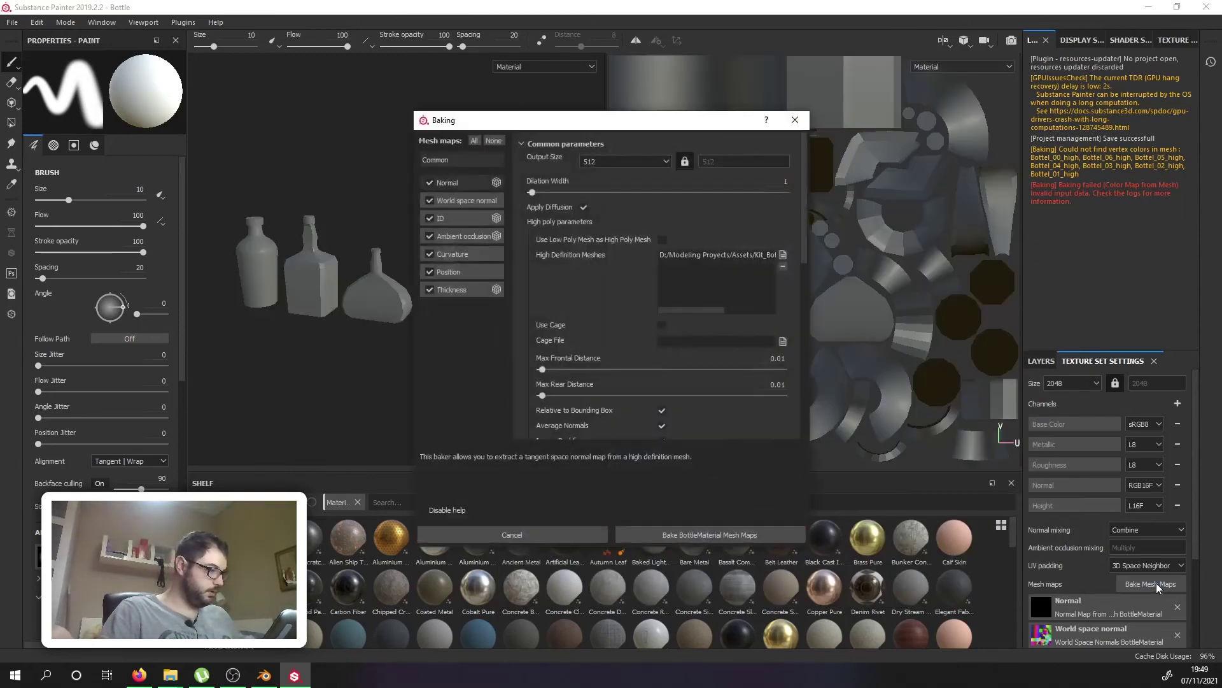
click(694, 535)
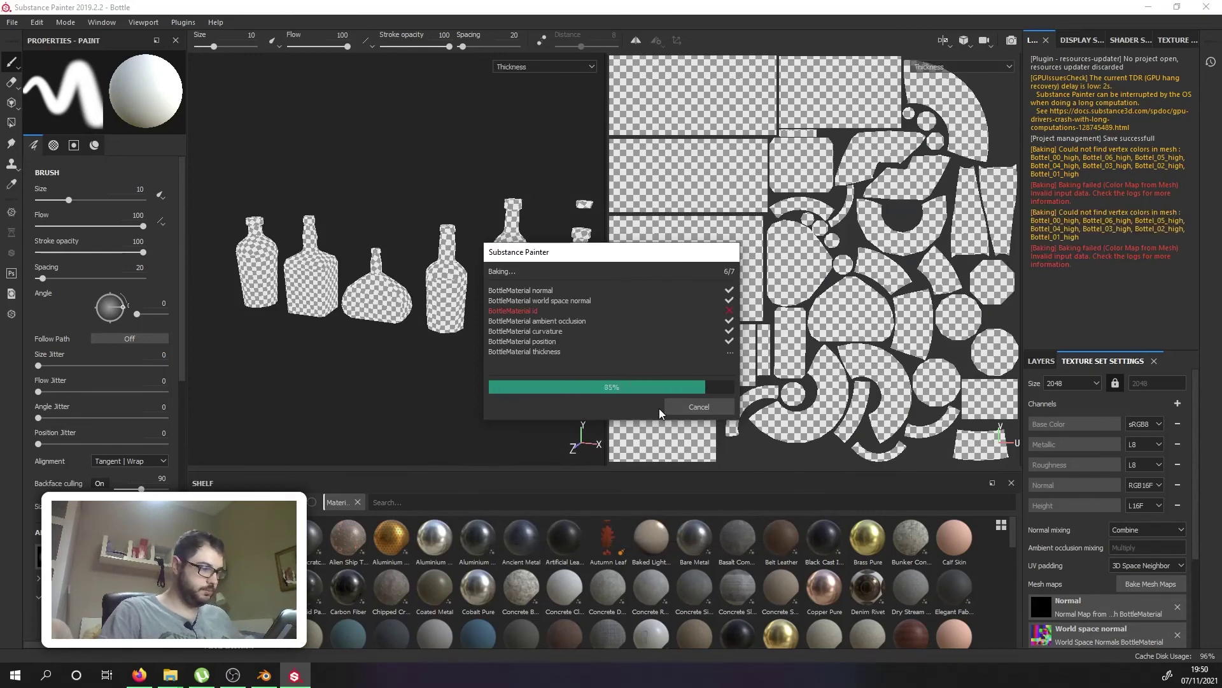
click(687, 410)
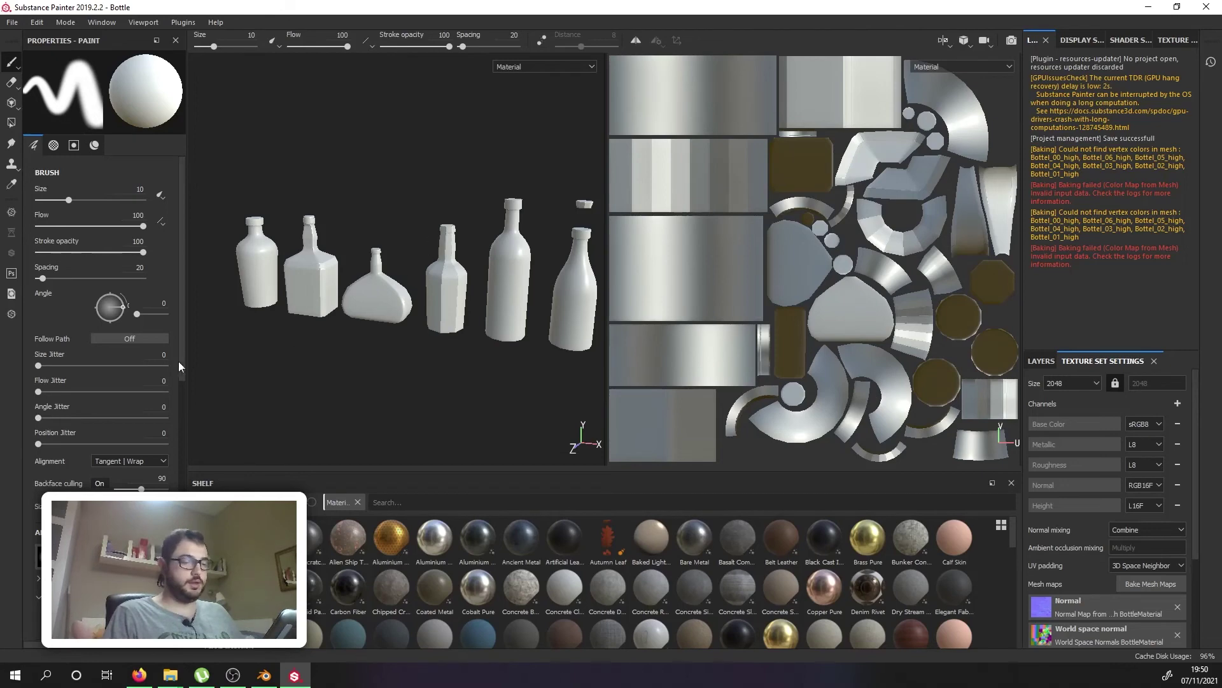
Step: Add a fill layer above Layer 1 in the layer stack and show the texture set list
click(1042, 361)
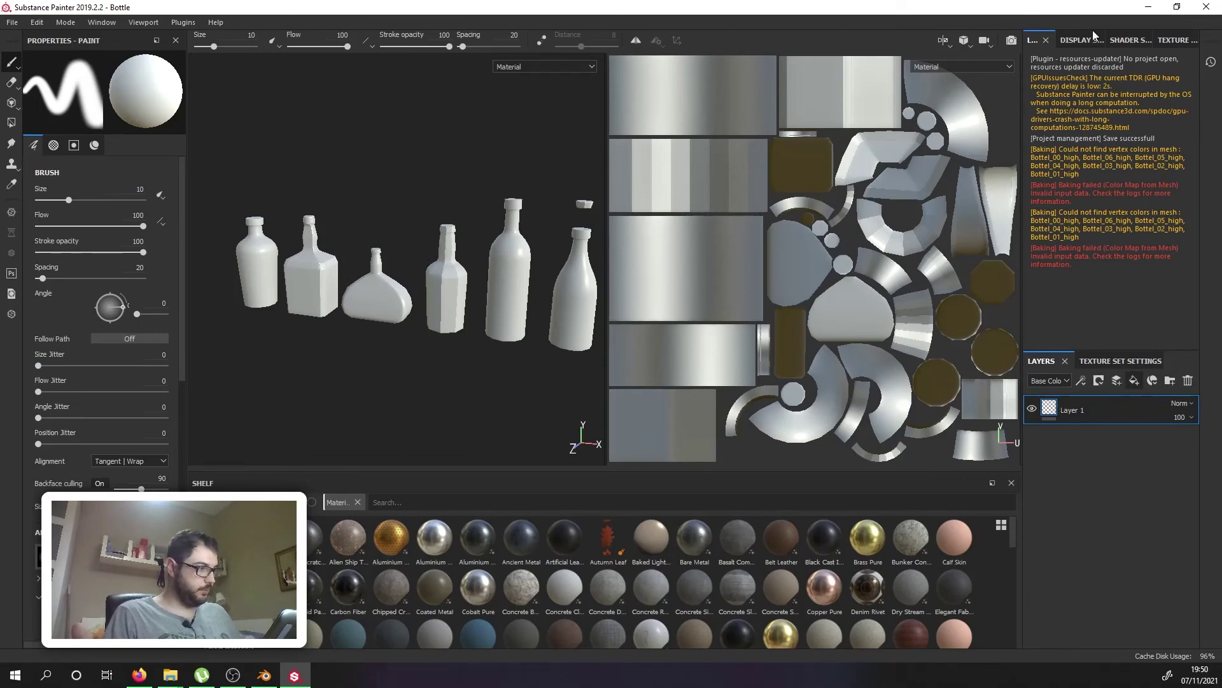
click(1126, 40)
click(1175, 40)
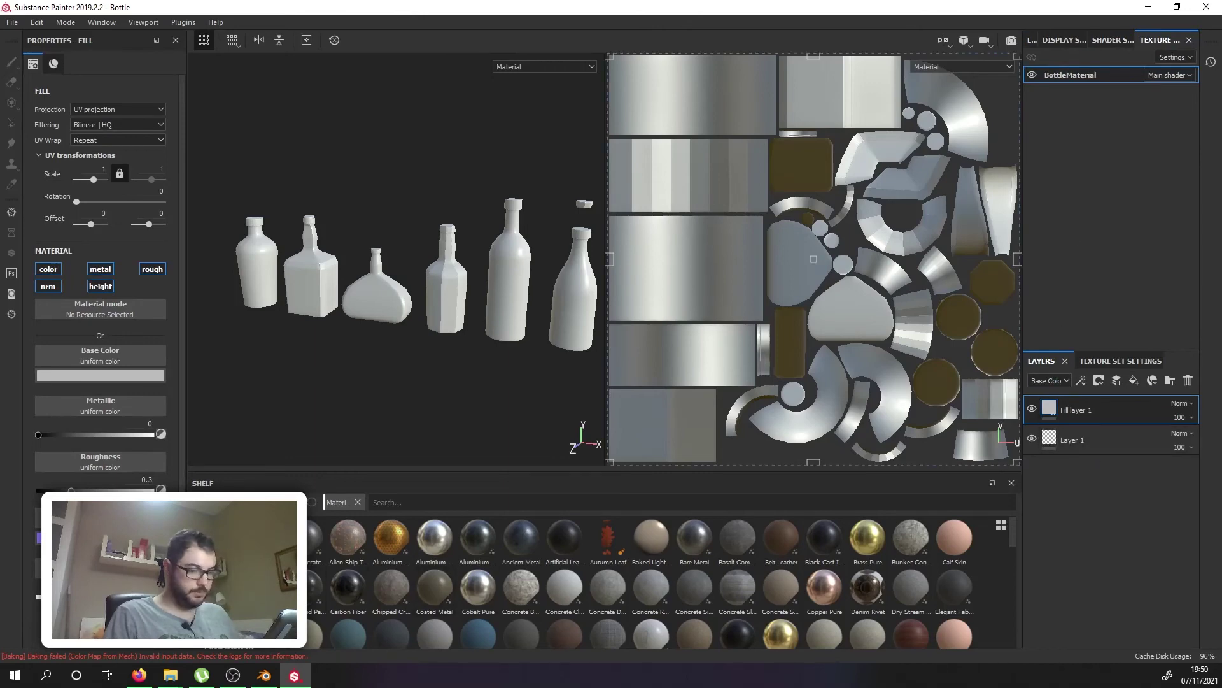
Step: Assign the baked Ambient Occlusion texture to Fill layer 1's base color and replace it with the baked Thickness map
click(255, 559)
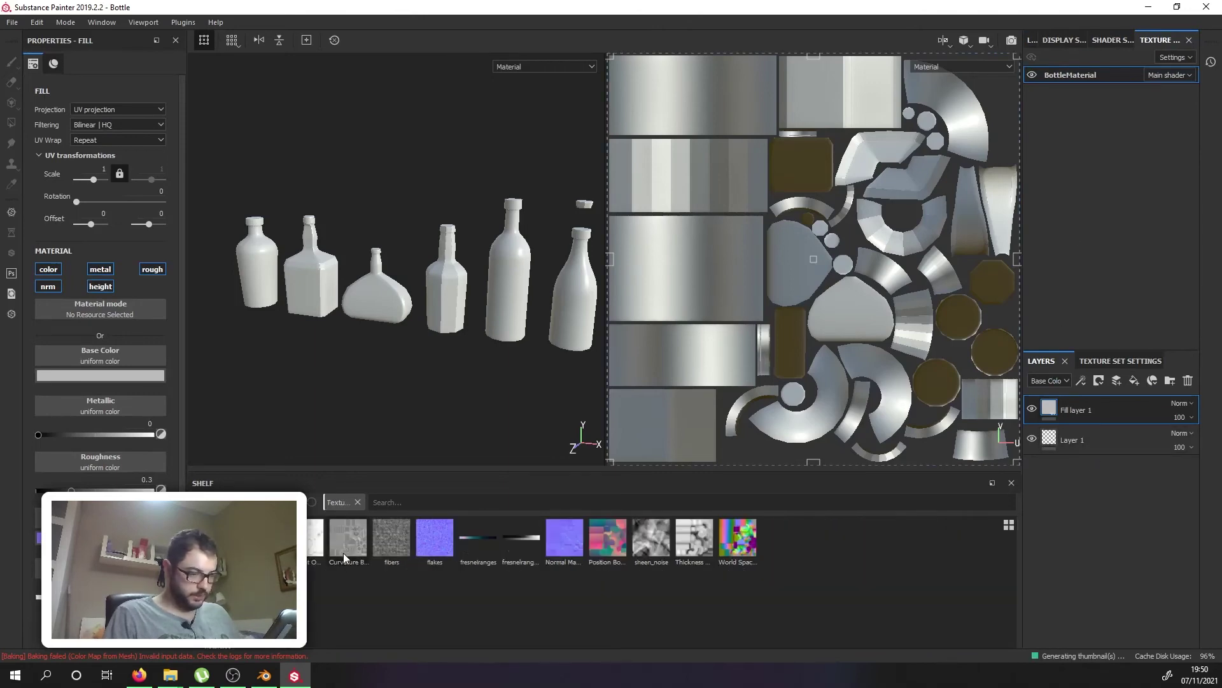
drag(310, 540, 85, 352)
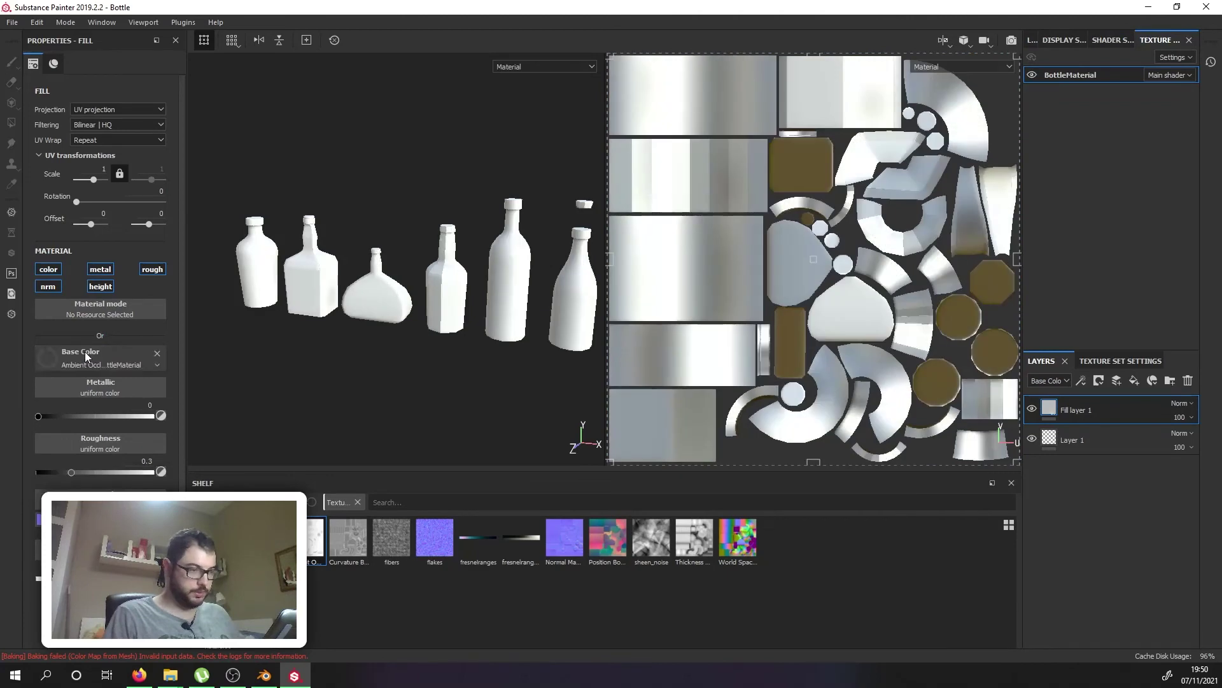
click(346, 544)
drag(694, 540, 102, 364)
alt+drag(236, 348, 613, 323)
scroll(349, 280, up, 5)
scroll(463, 365, up, 7)
scroll(335, 308, down, 6)
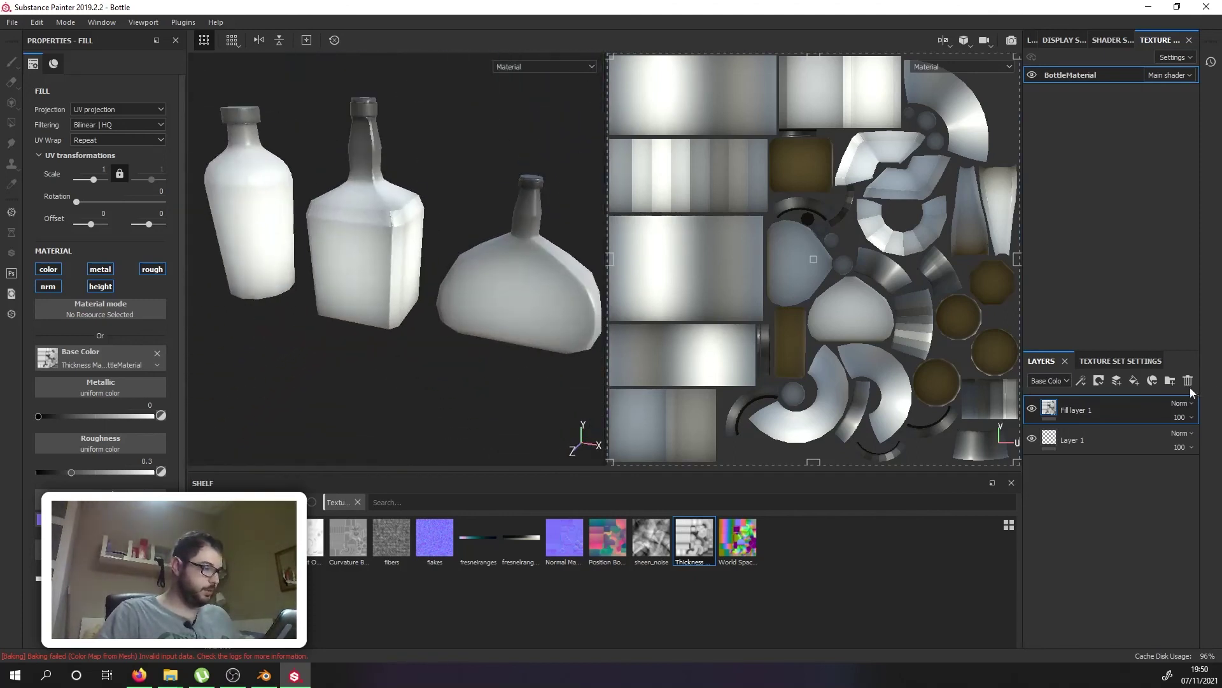
Step: Rebake the BottleMaterial mesh maps with the output size set to 1024 and close the baking report
click(1144, 360)
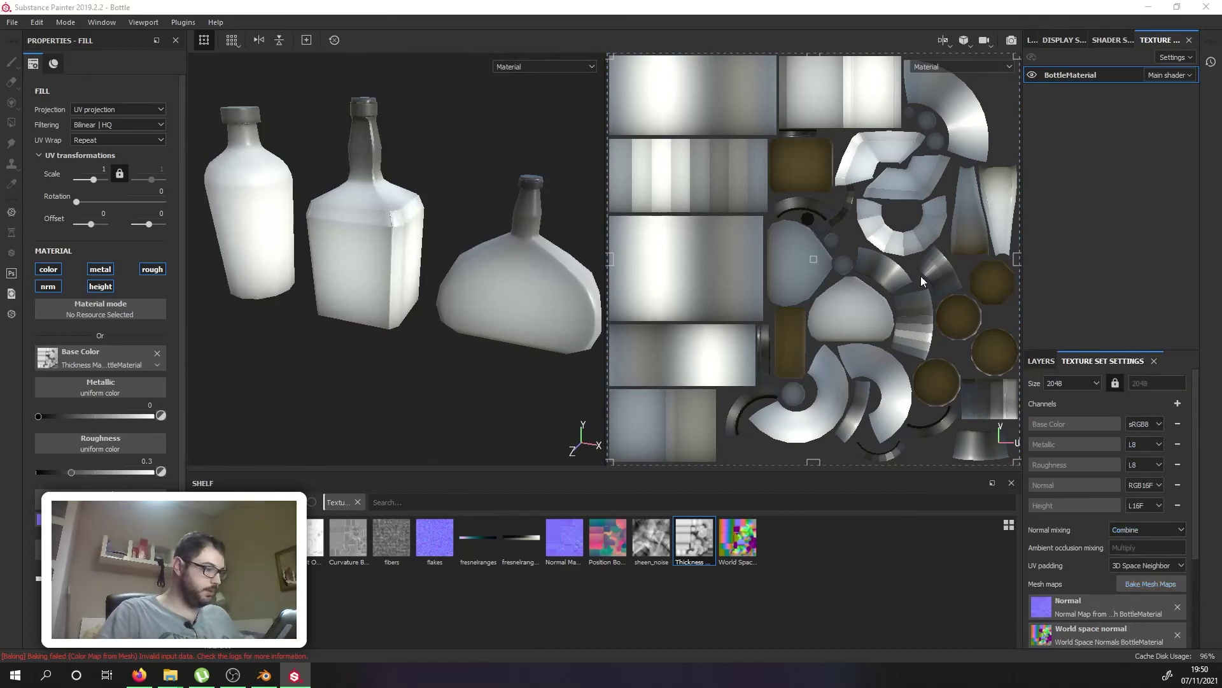
click(639, 160)
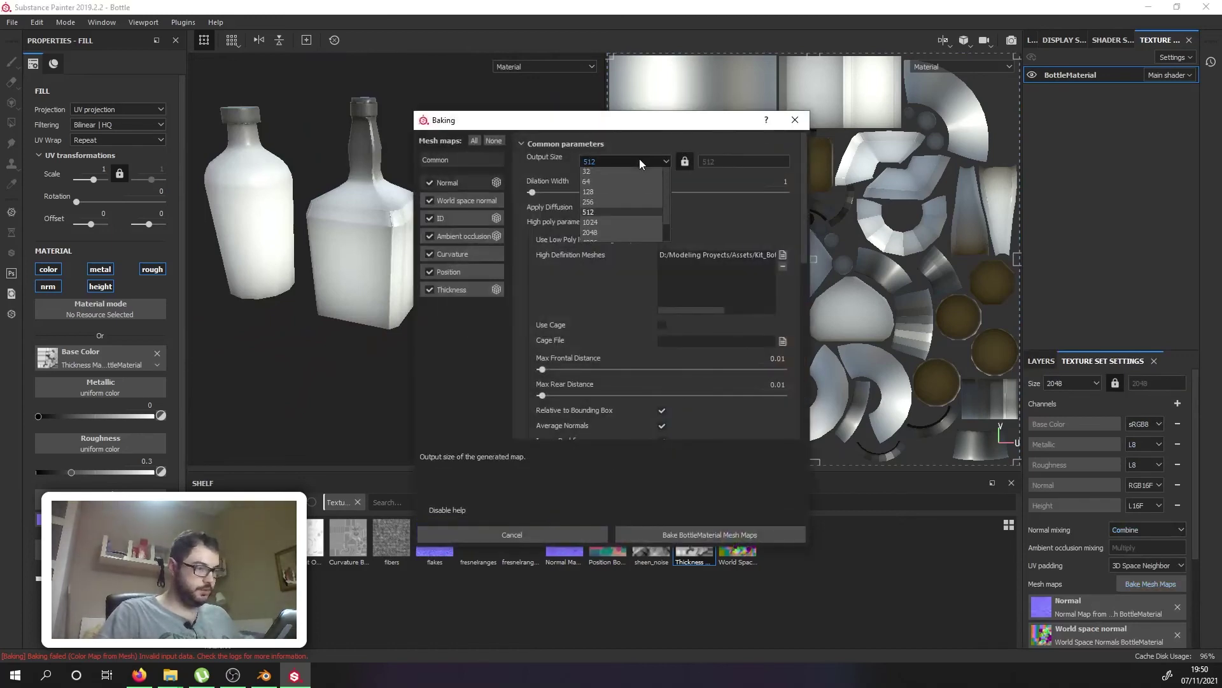
click(627, 214)
click(742, 535)
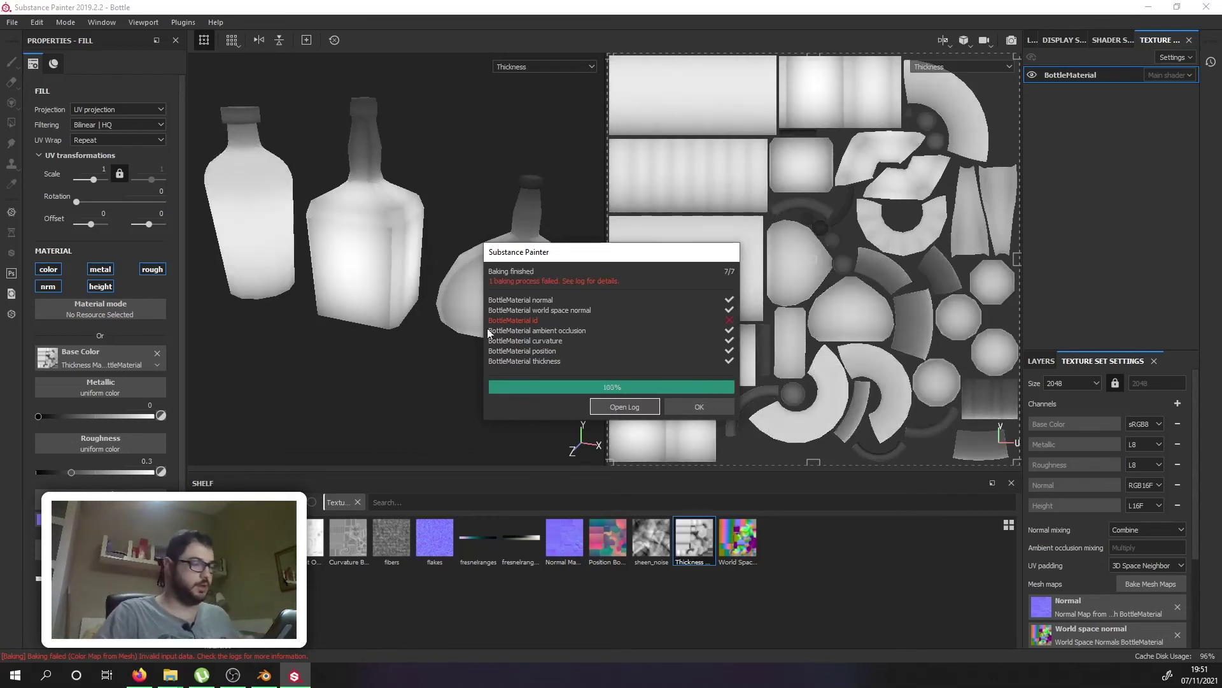
click(689, 405)
Step: Reapply the rebaked Thickness map to the base color of Fill layer 1
mouse_move(555, 328)
alt+mouse_down()
mouse_move(459, 316)
mouse_move(470, 306)
mouse_move(480, 387)
mouse_move(483, 333)
mouse_move(384, 278)
alt+mouse_up()
scroll(462, 312, up, 6)
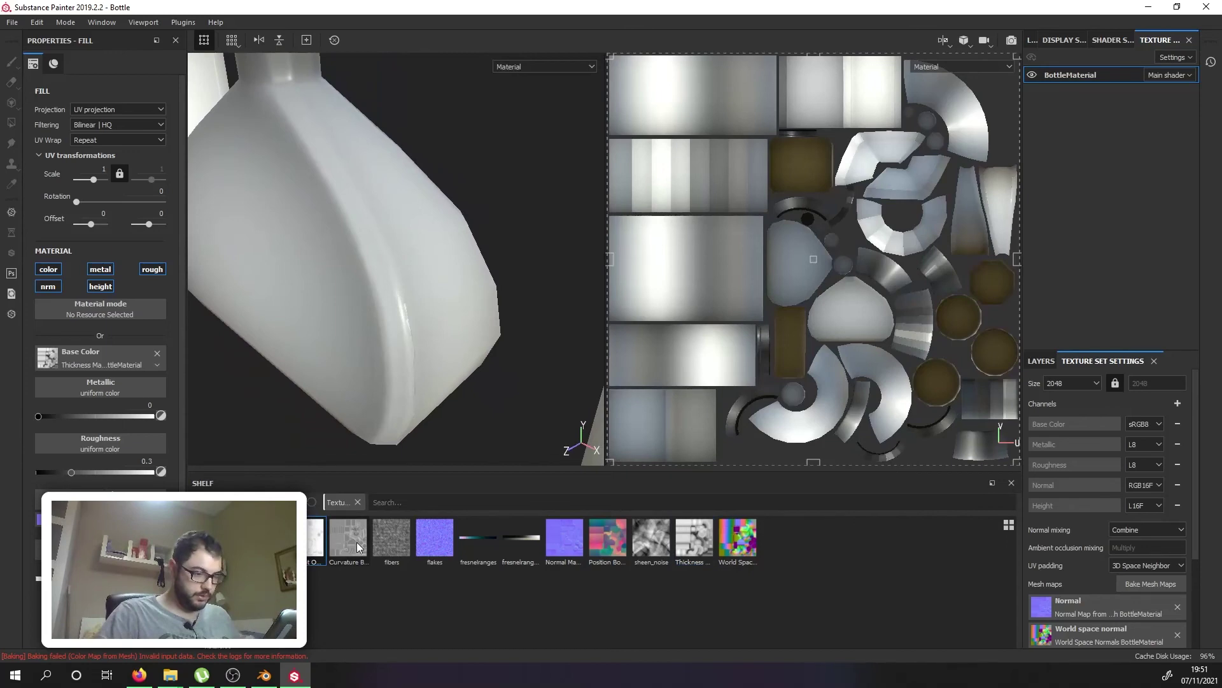
drag(686, 543, 73, 362)
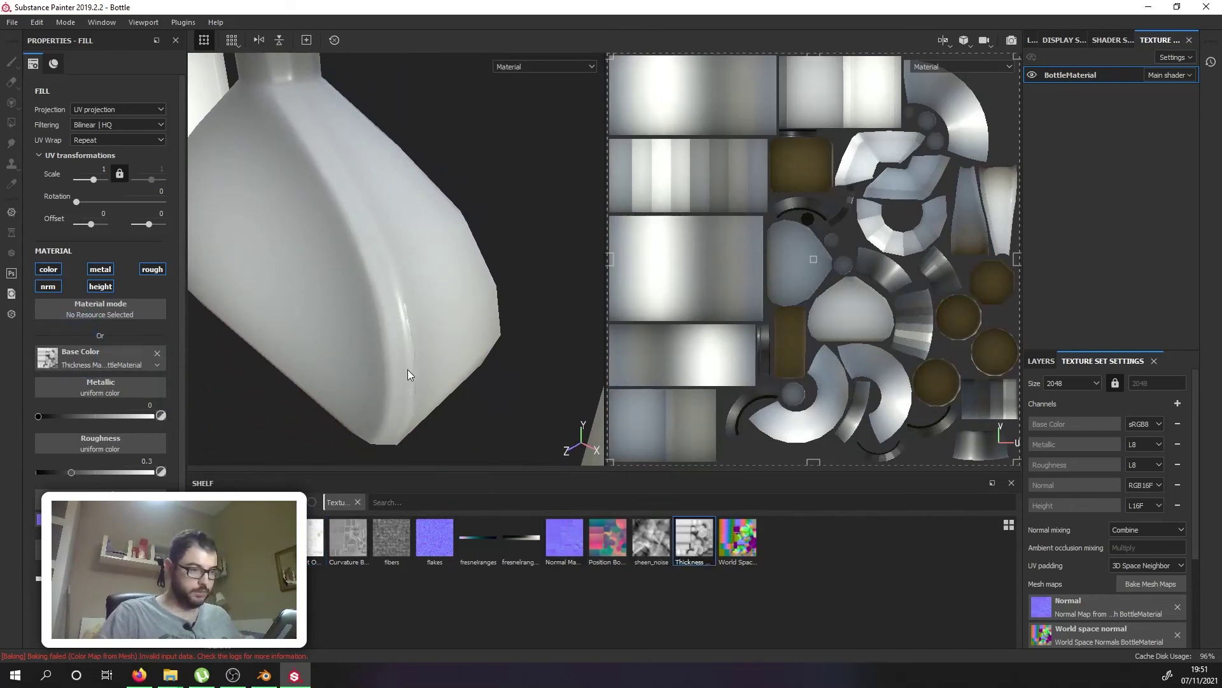
Step: Examine the thickness shading on the bottles' edges, necks and shoulders and on the UV islands
scroll(408, 370, down, 5)
alt+drag(407, 369, 395, 428)
scroll(782, 386, down, 2)
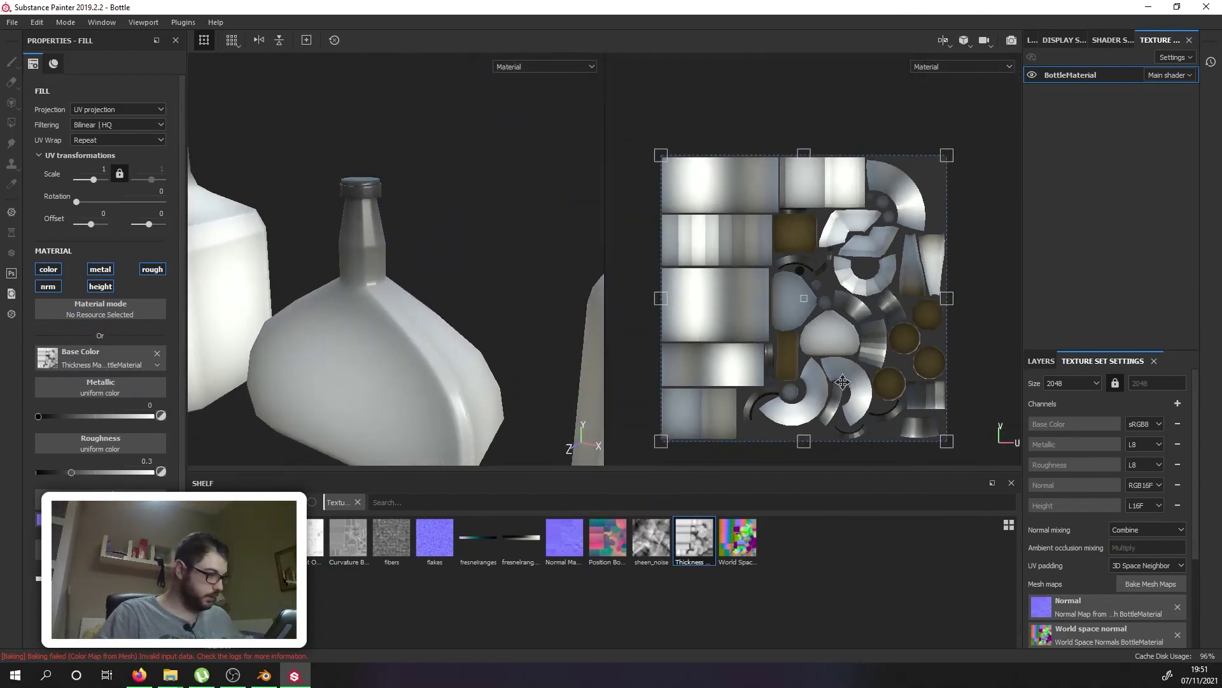
scroll(860, 372, up, 5)
alt+drag(860, 372, 818, 372)
alt+middle_drag(807, 370, 824, 355)
scroll(407, 383, down, 4)
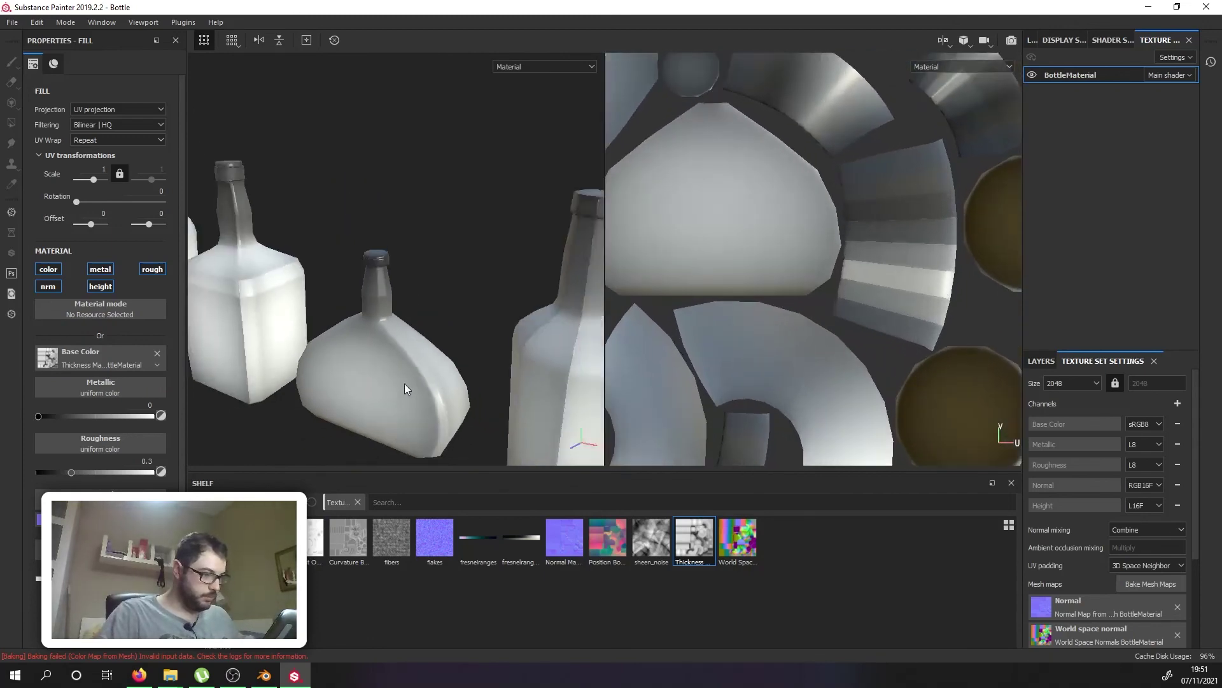
alt+drag(397, 380, 245, 322)
scroll(418, 344, up, 6)
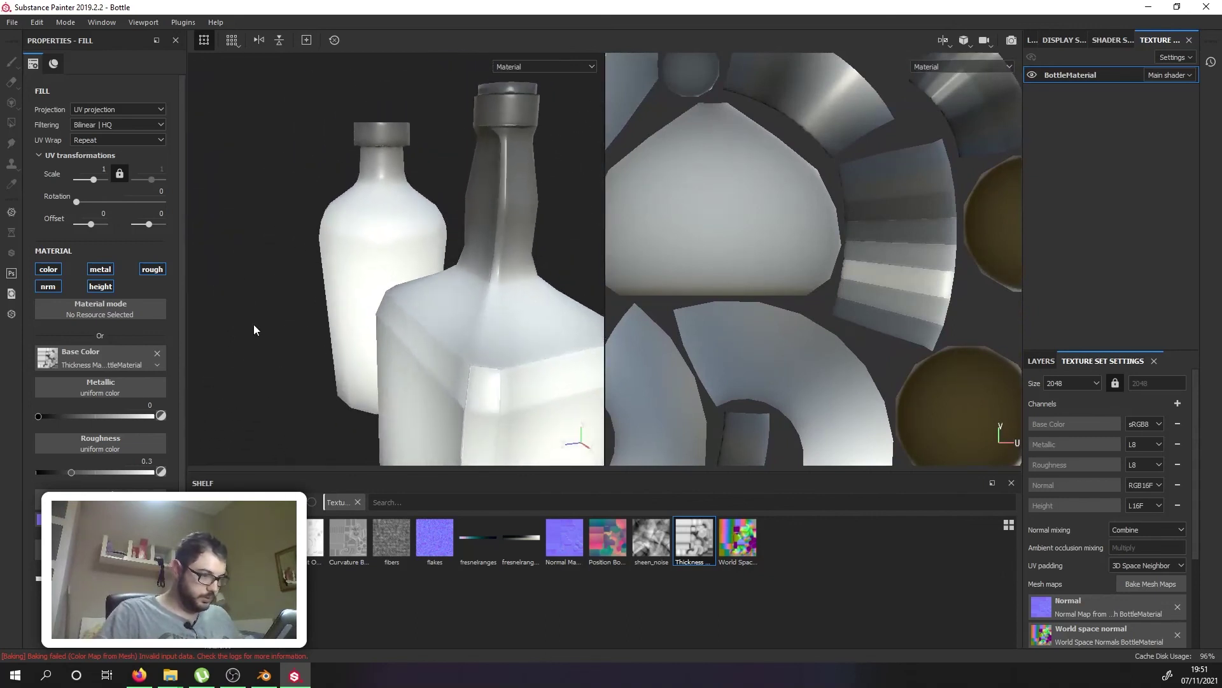
scroll(330, 351, down, 6)
alt+middle_drag(395, 377, 299, 249)
alt+drag(299, 250, 396, 270)
Step: Switch to Blender and turn off Auto Smooth for the low-poly meshes Bottel_06_low, Bottel_05_low and Bottel_00_low
click(265, 675)
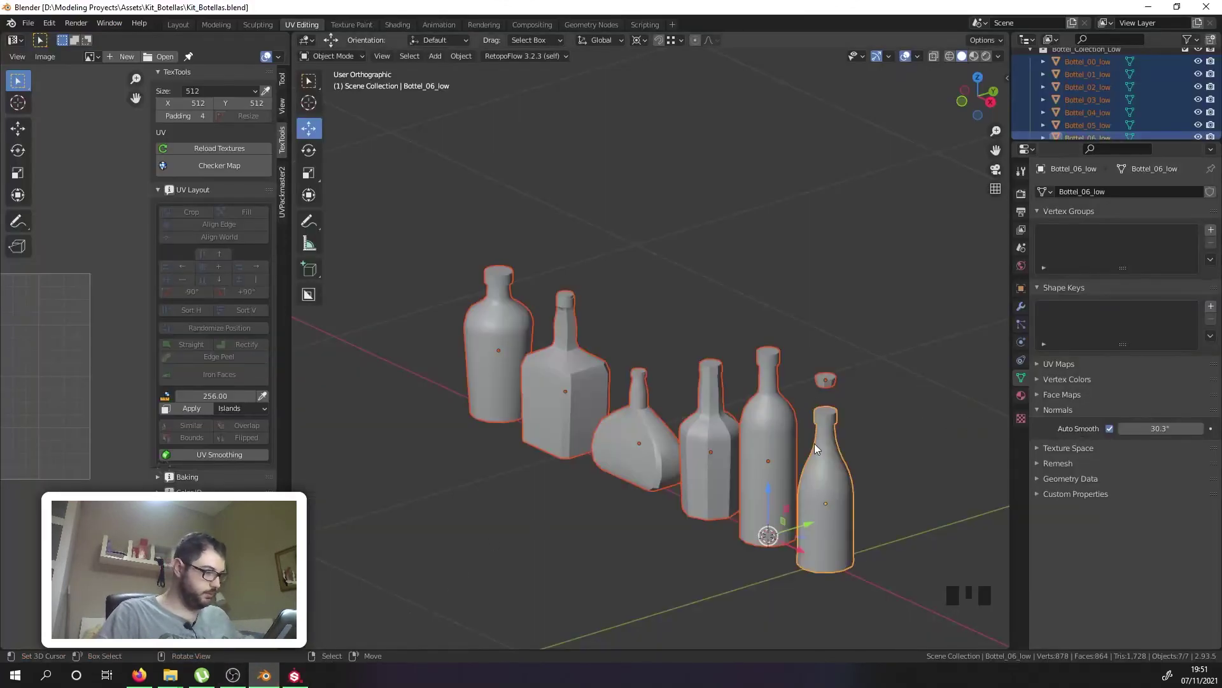
click(1110, 429)
right_click(742, 466)
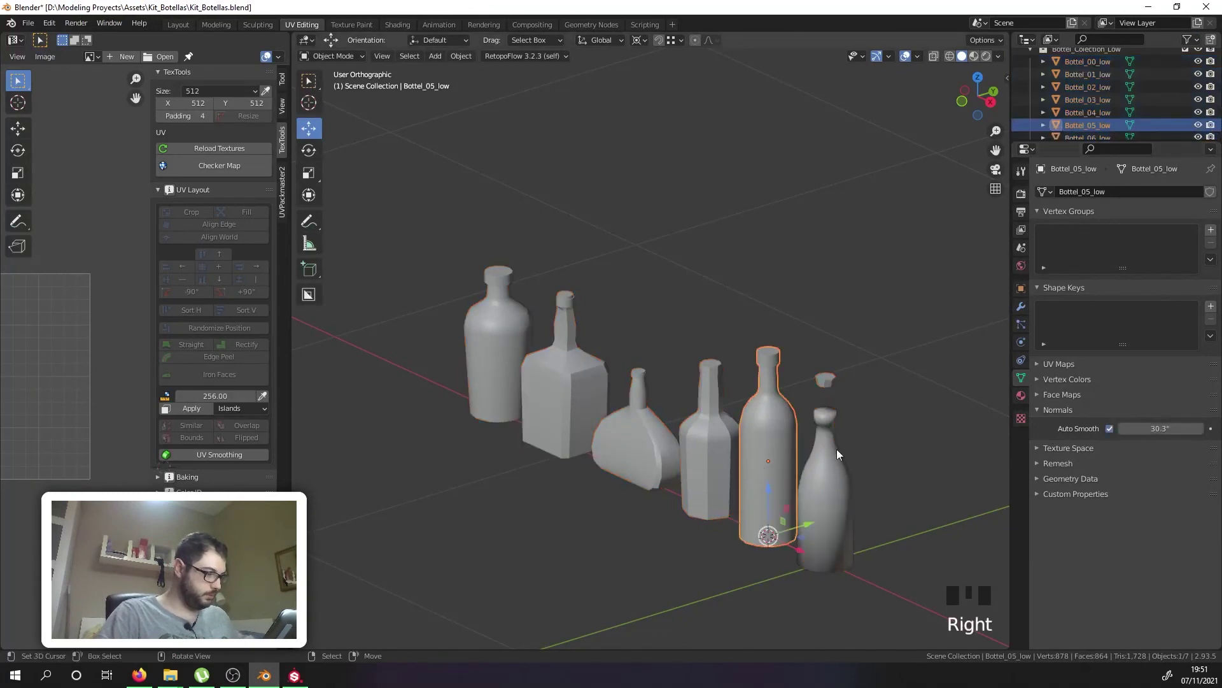
double_click(1111, 427)
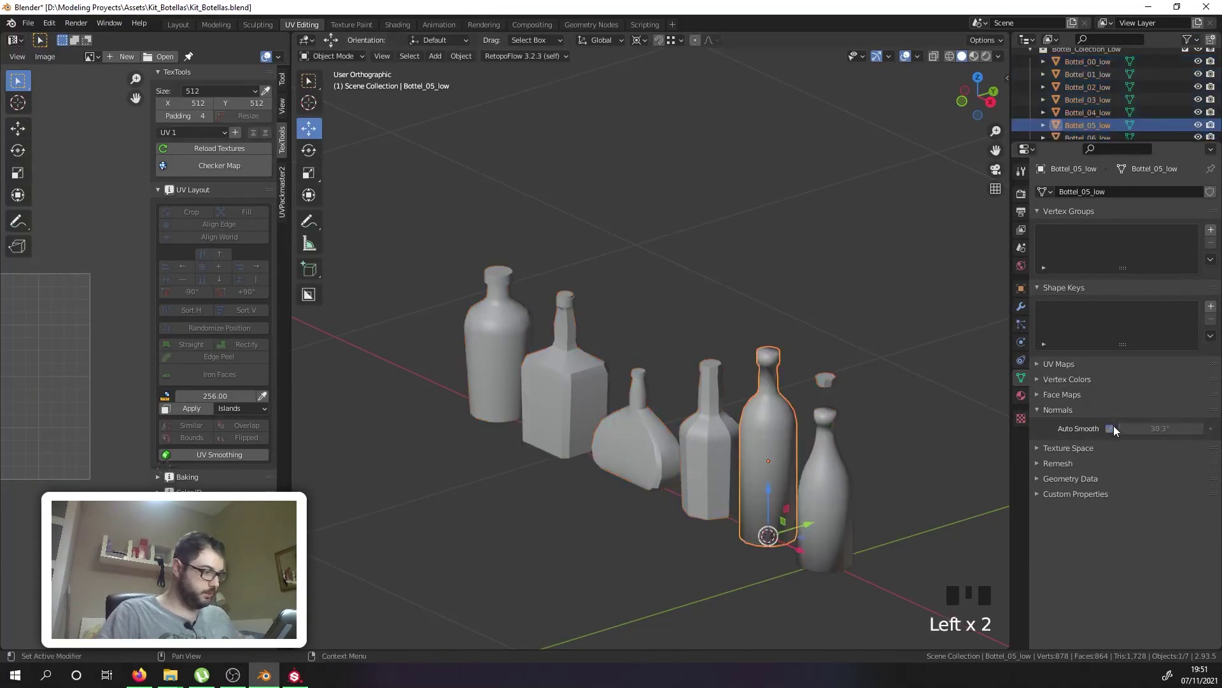
right_click(828, 382)
click(1113, 427)
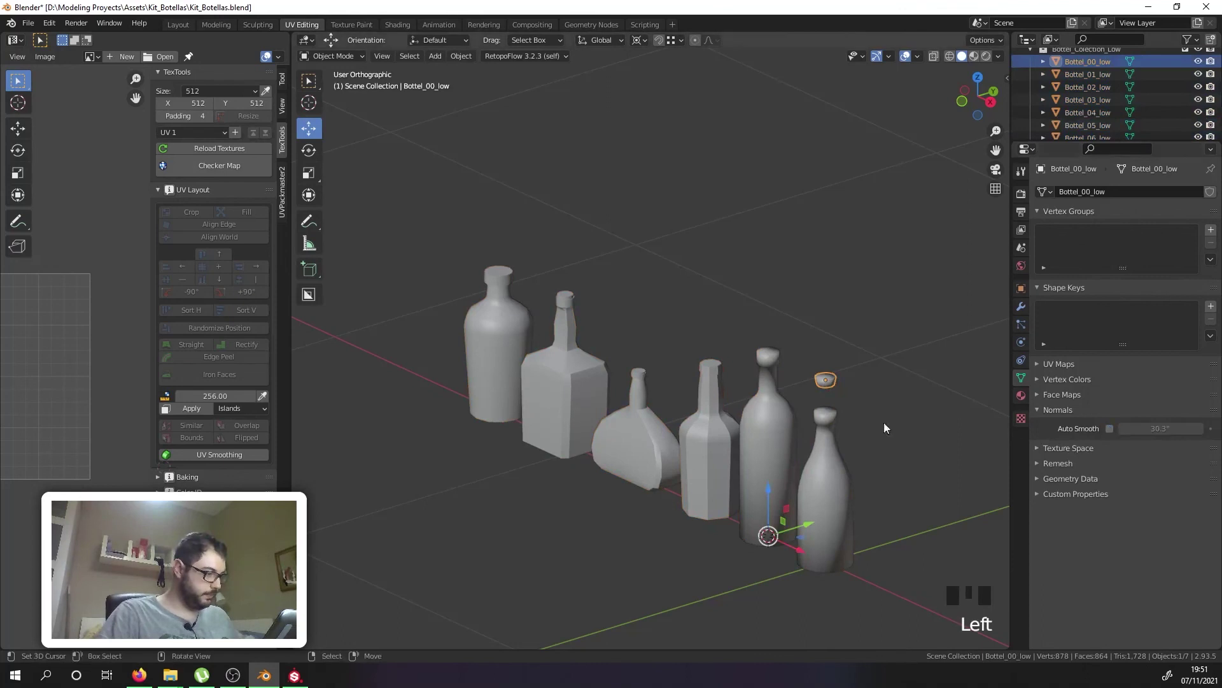
Step: Turn off Auto Smooth for the low-poly meshes Bottel_04_low, Bottel_03_low, Bottel_02_low and Bottel_01_low
right_click(685, 426)
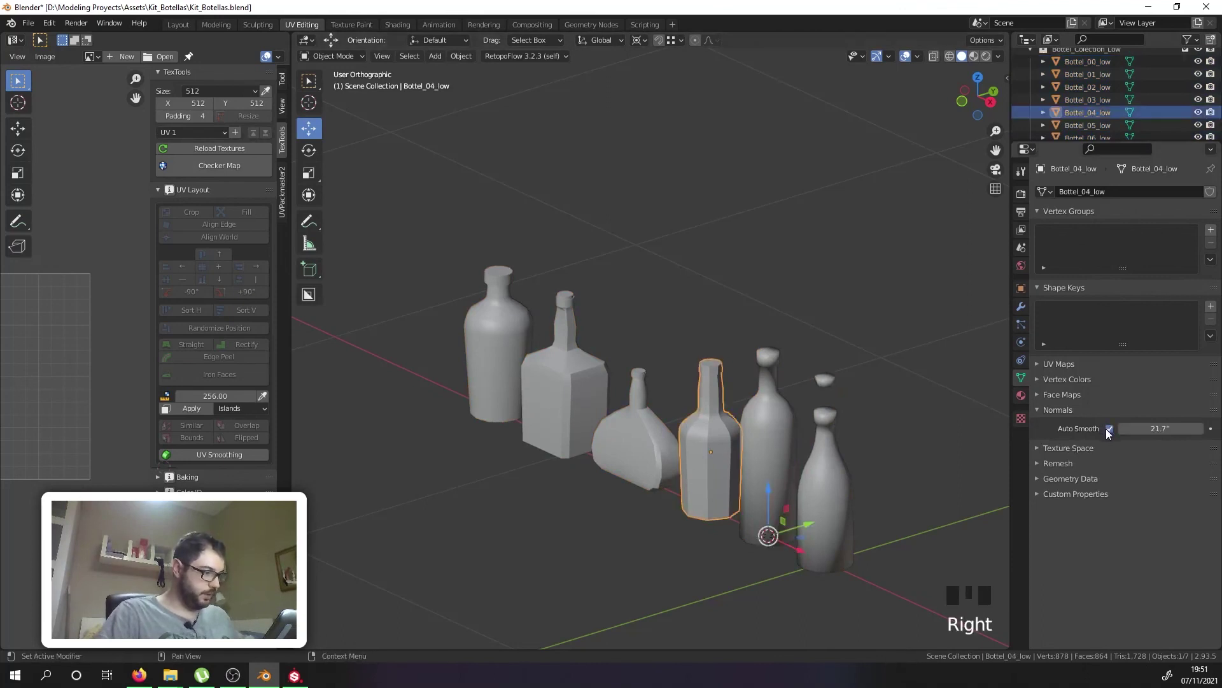
triple_click(1114, 427)
right_click(668, 438)
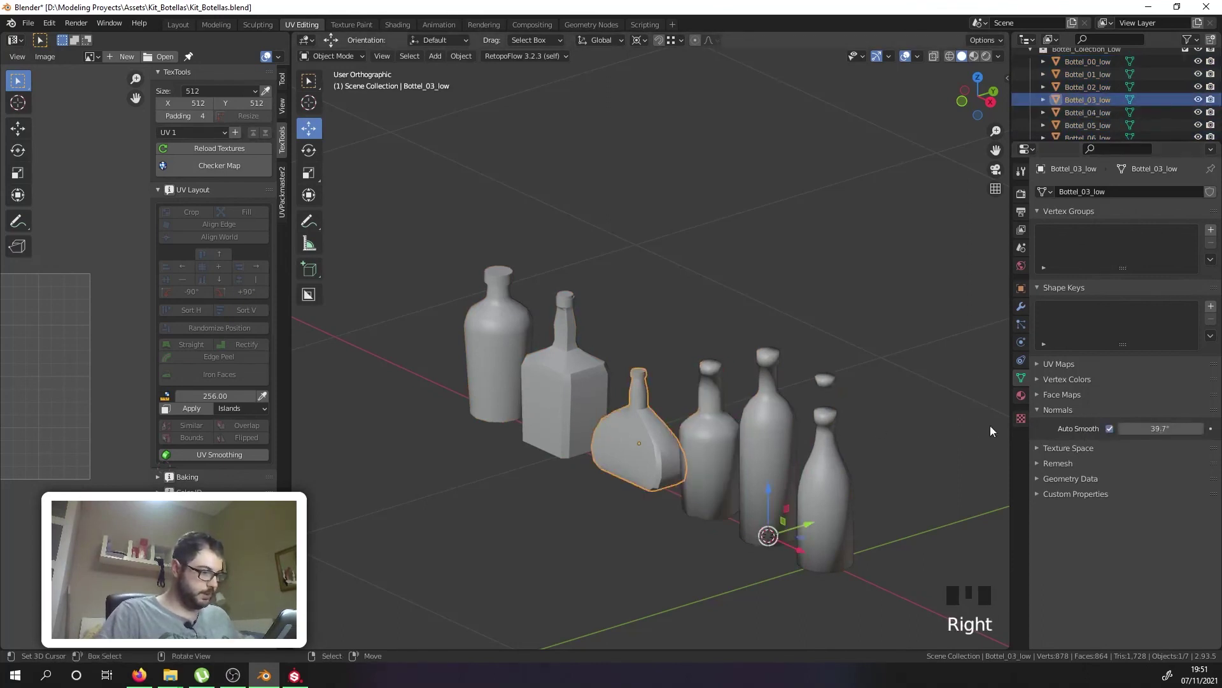
click(1109, 429)
click(1109, 428)
click(1109, 428)
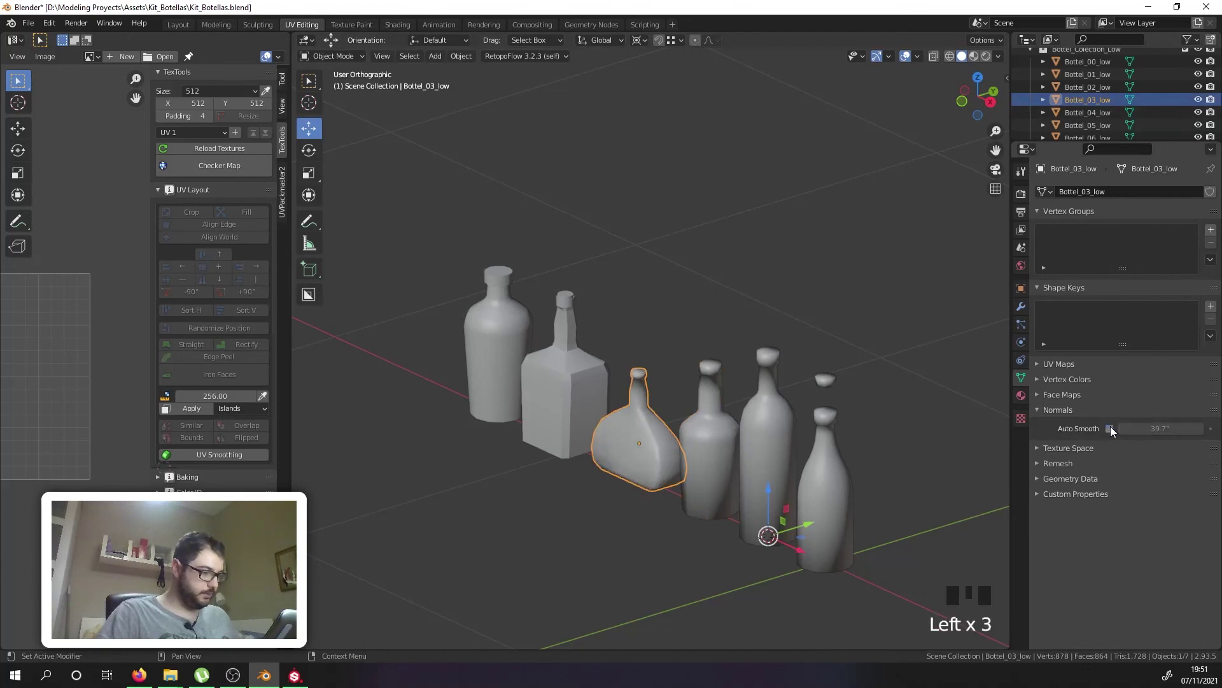
right_click(558, 407)
click(1111, 428)
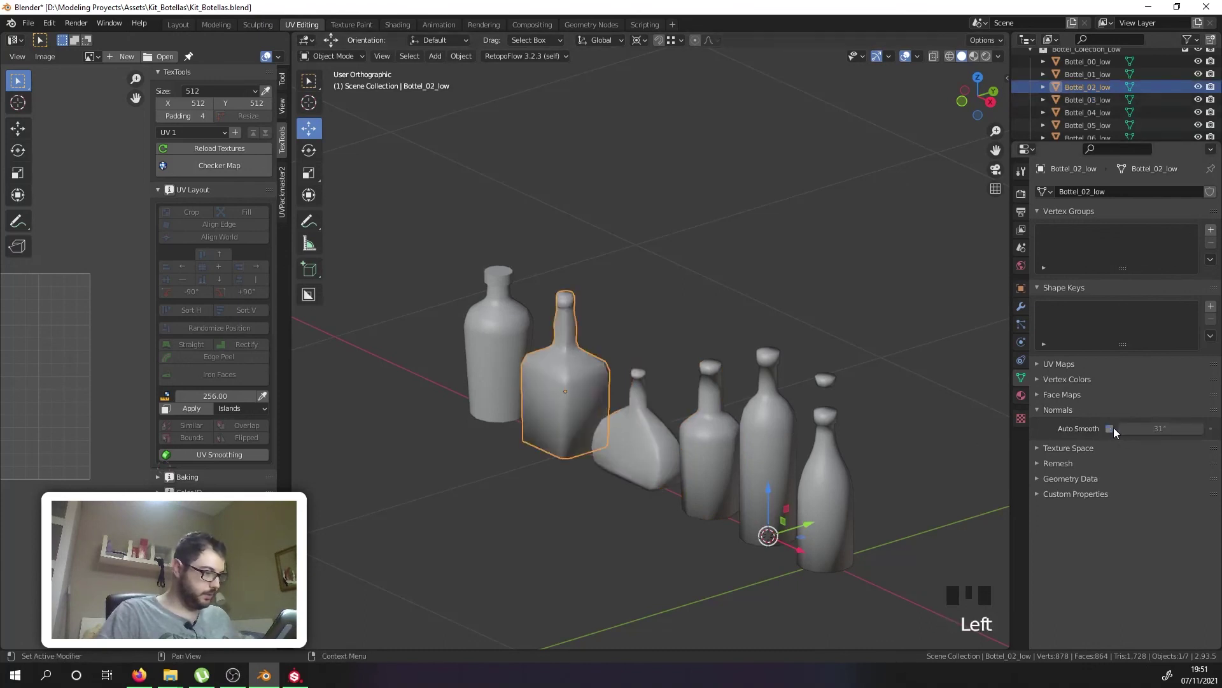
right_click(523, 346)
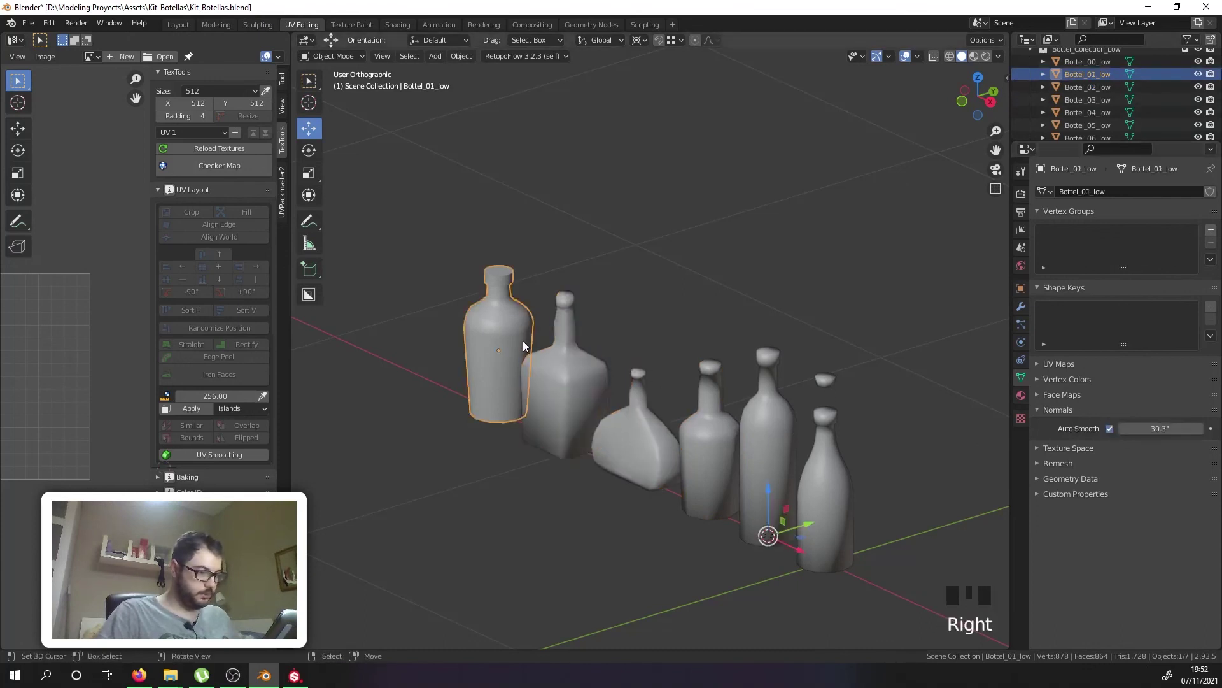
click(1109, 429)
Step: Select all low-poly bottles and export them as Wavefront OBJ, overwriting Kit_Botellas.obj with Selection Only enabled
key(a)
key(a)
key(a)
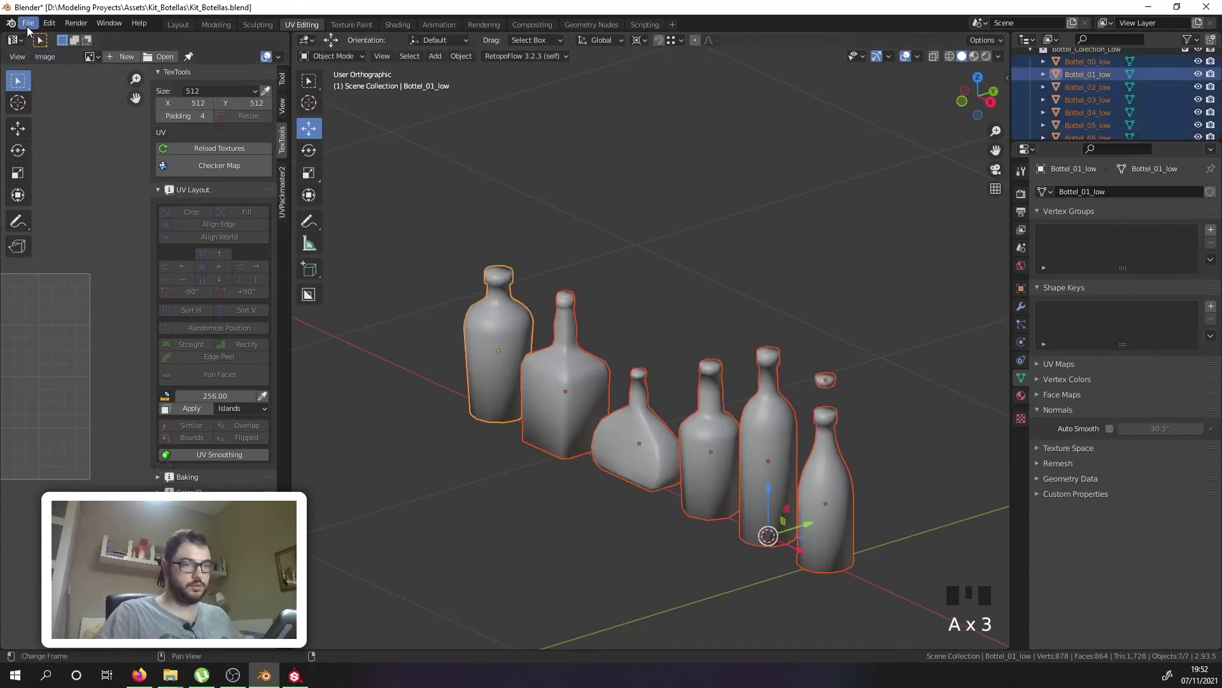
click(27, 30)
mouse_move(97, 206)
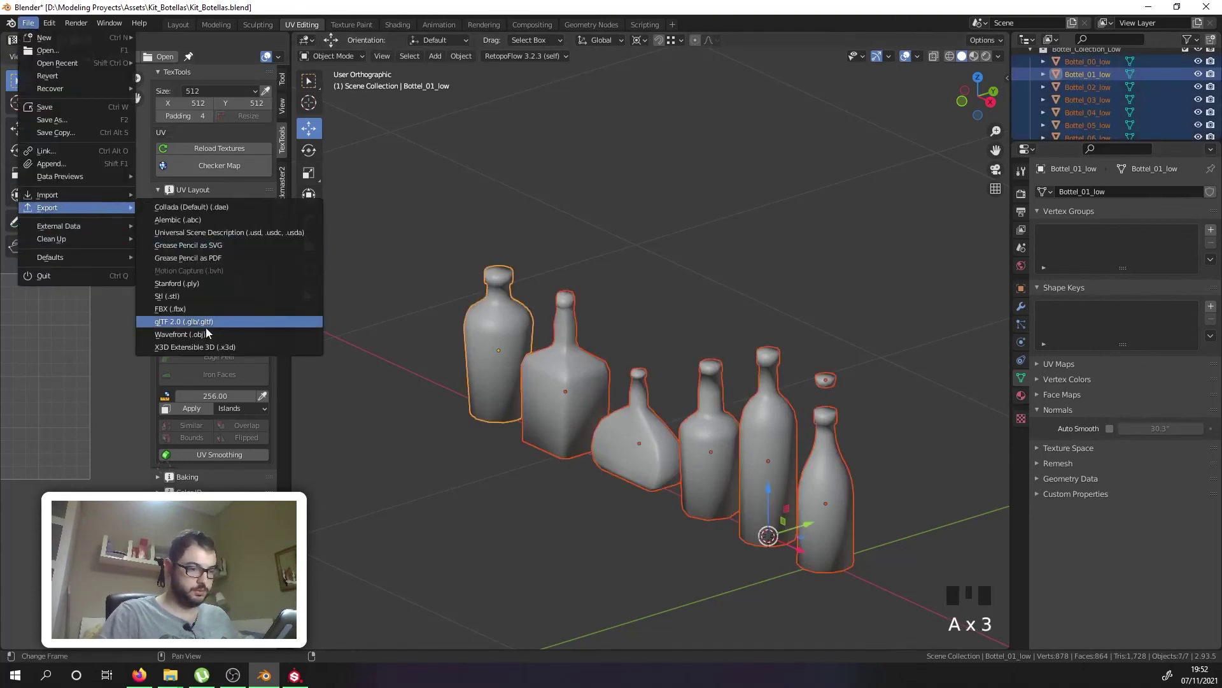
click(191, 333)
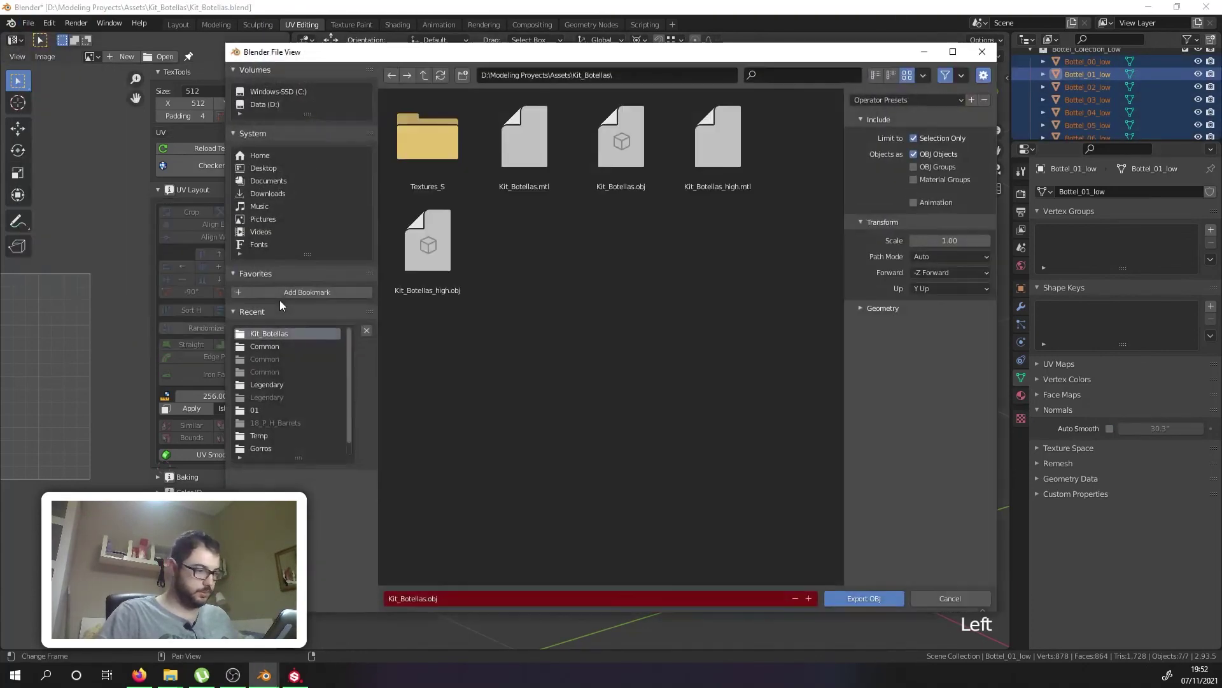
double_click(599, 156)
Step: Switch to Substance Painter and reload the smoothed Kit_Botellas.obj as the project mesh through the project configuration
key(alt+Tab)
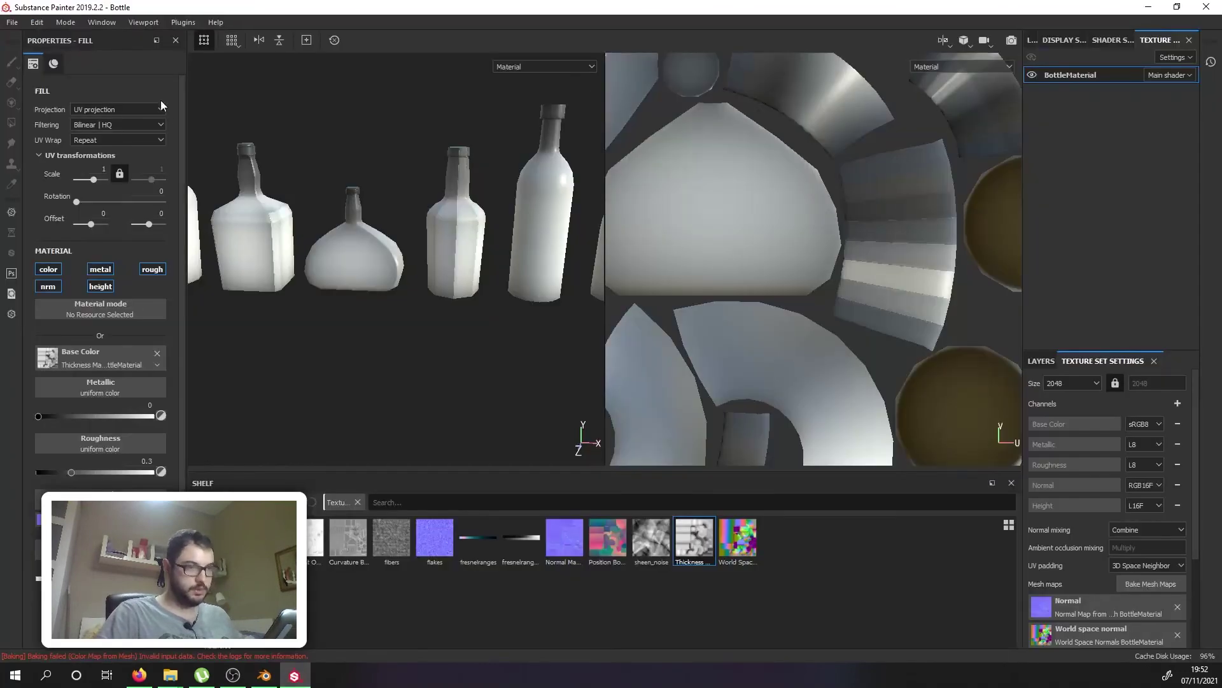
click(50, 23)
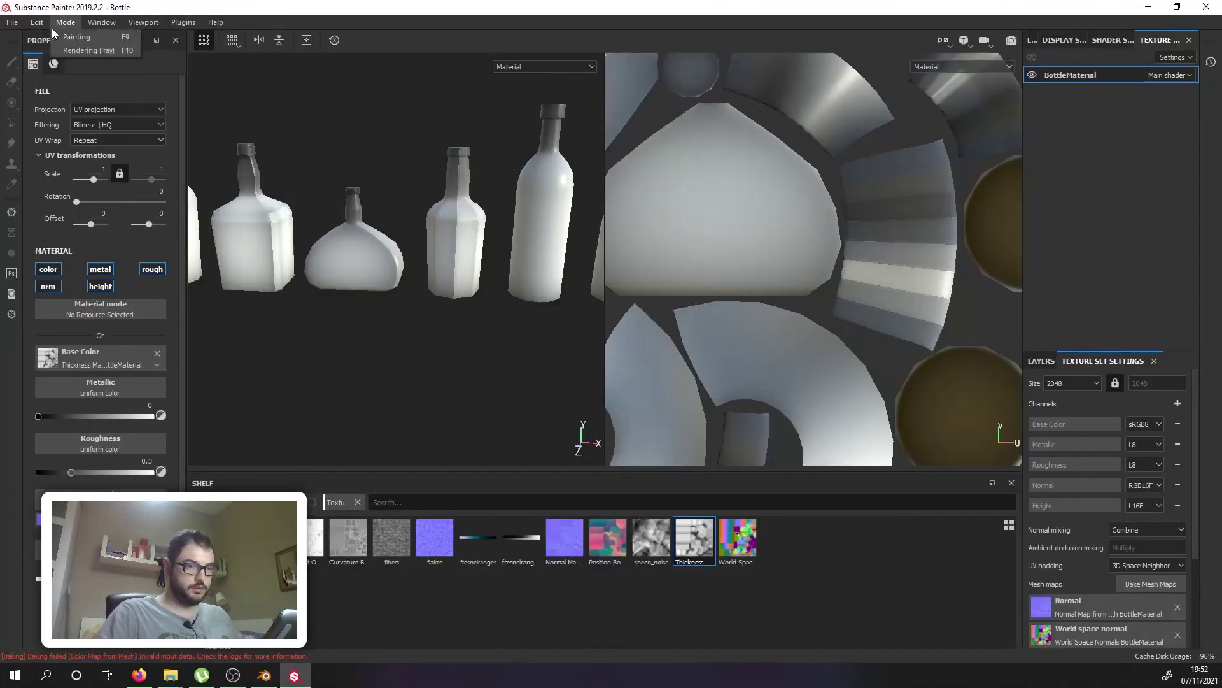
click(40, 63)
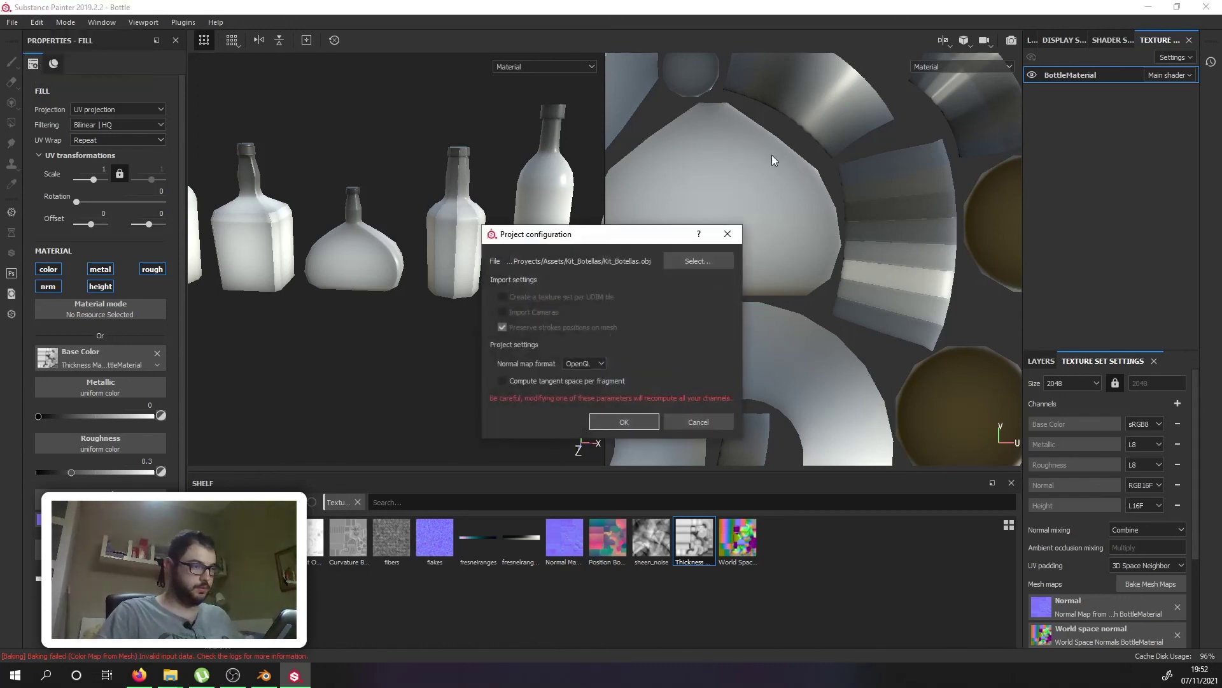
click(698, 261)
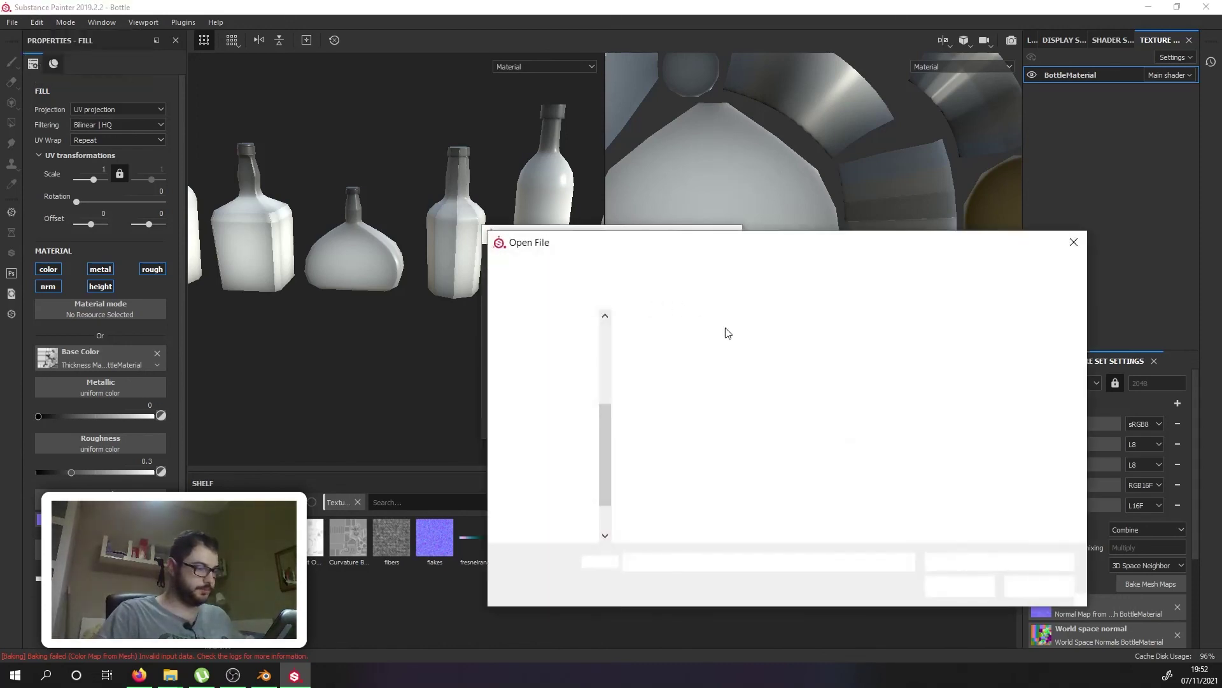
double_click(739, 361)
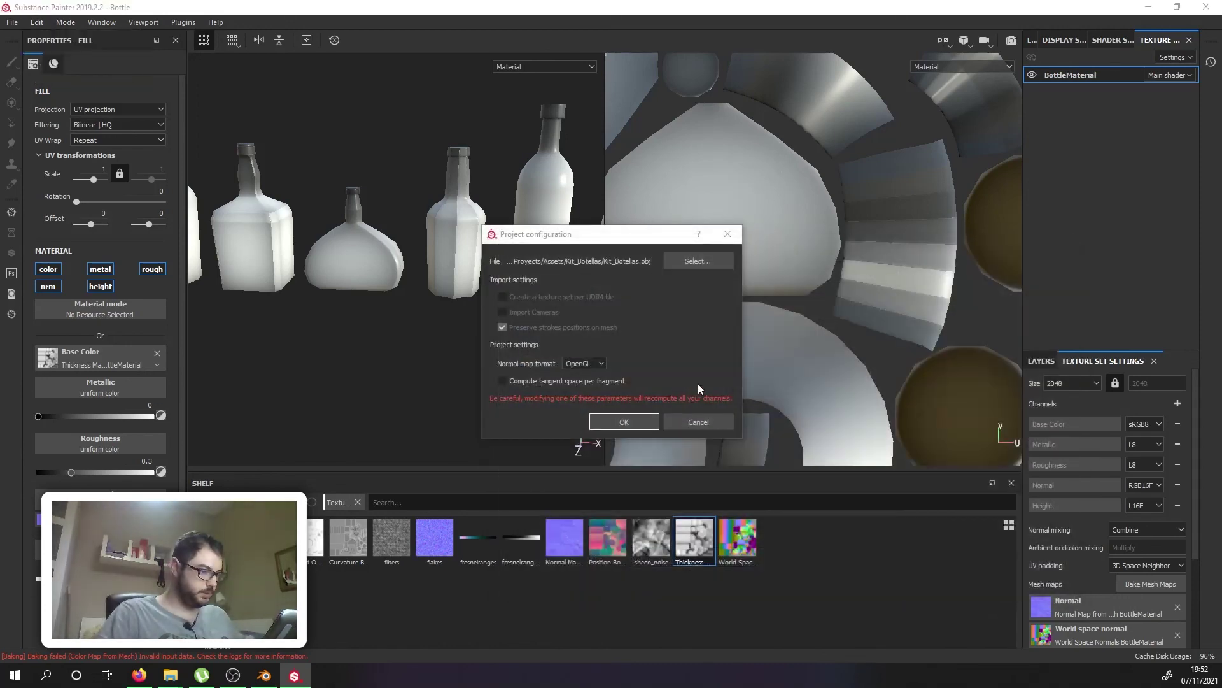
click(622, 415)
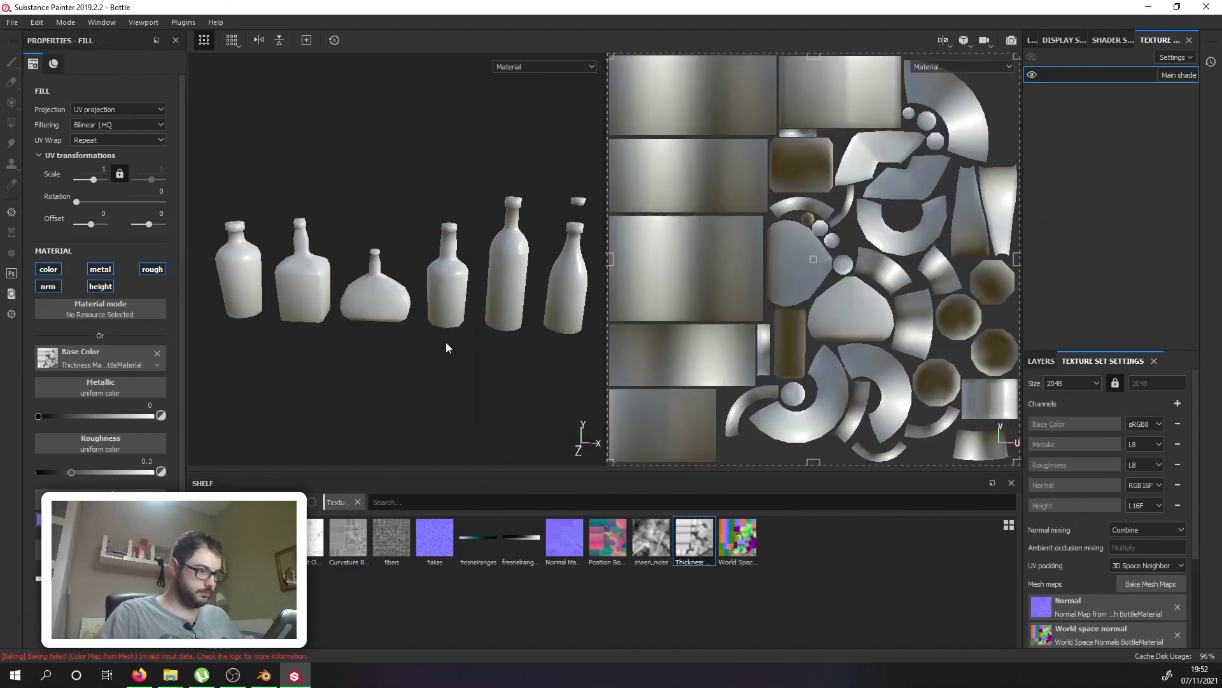
Step: Check the reloaded bottles for shading seams and rebake the BottleMaterial mesh maps at 1024, closing the baking report
alt+drag(445, 316, 470, 331)
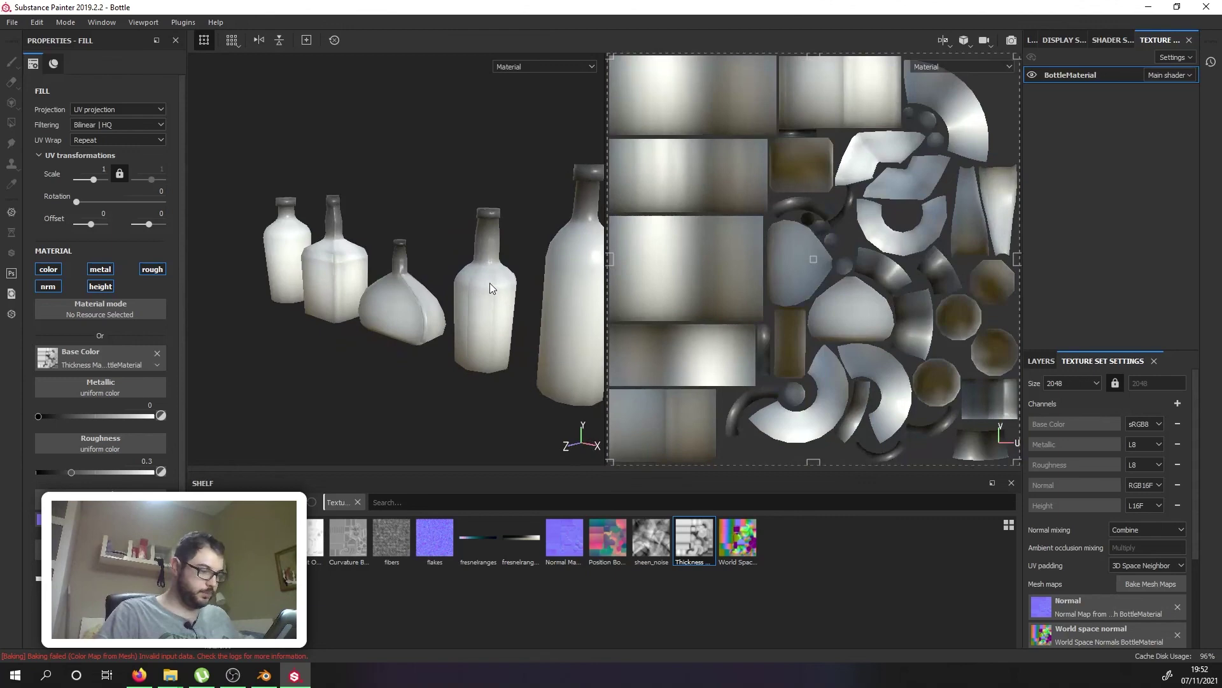
scroll(489, 285, up, 5)
alt+drag(489, 285, 529, 264)
scroll(457, 262, down, 2)
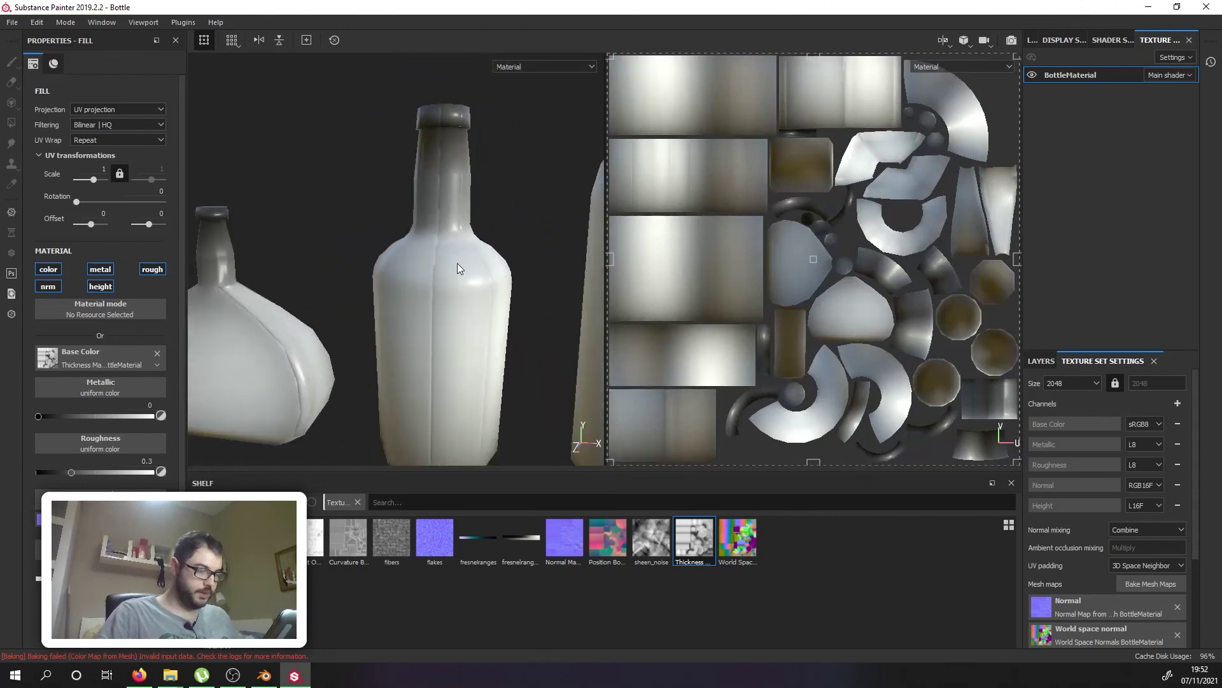
scroll(457, 262, down, 2)
alt+drag(456, 272, 720, 377)
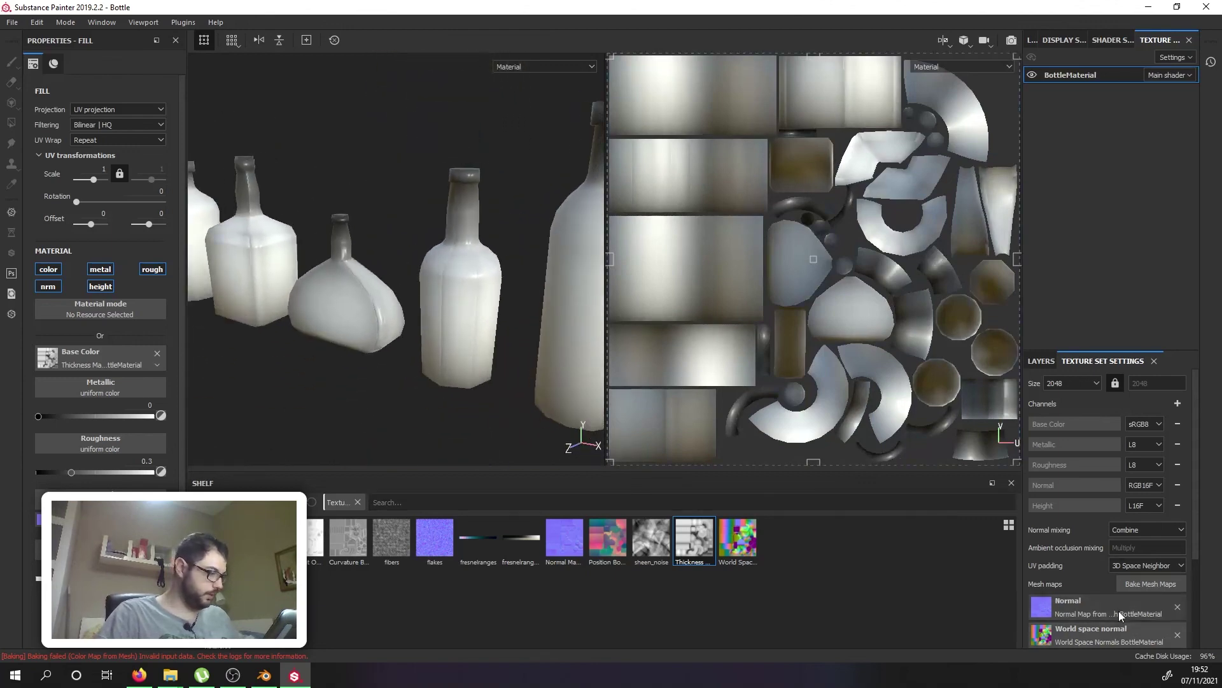
click(1146, 579)
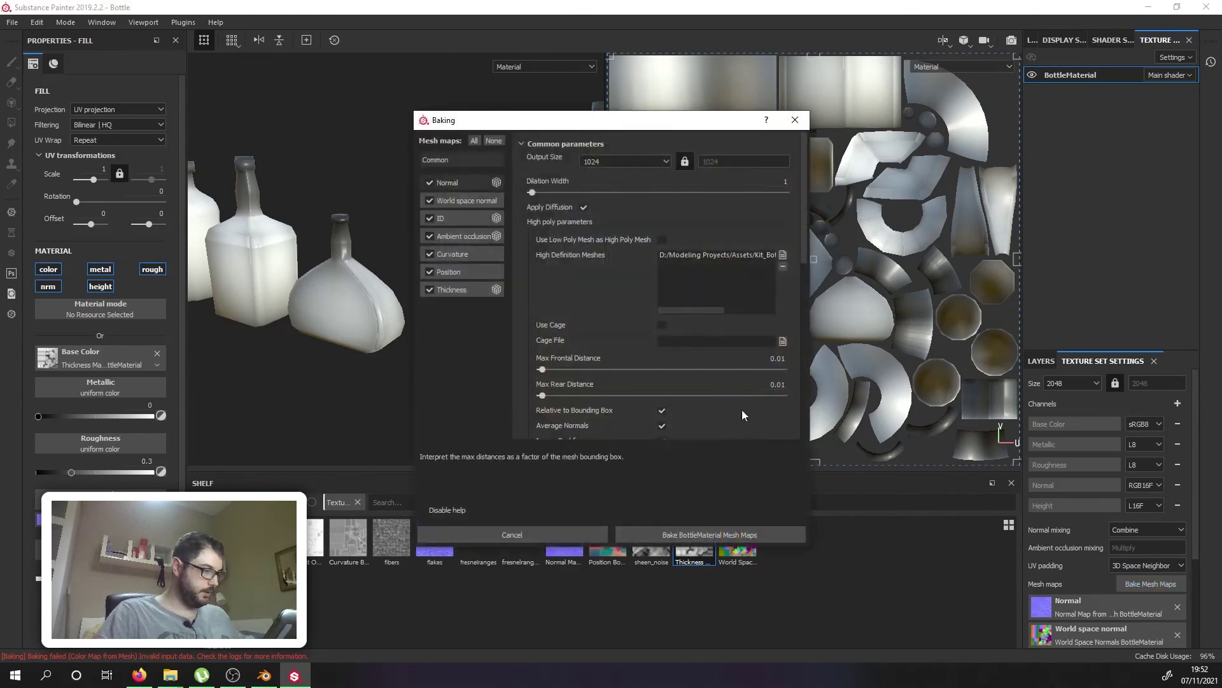
click(674, 536)
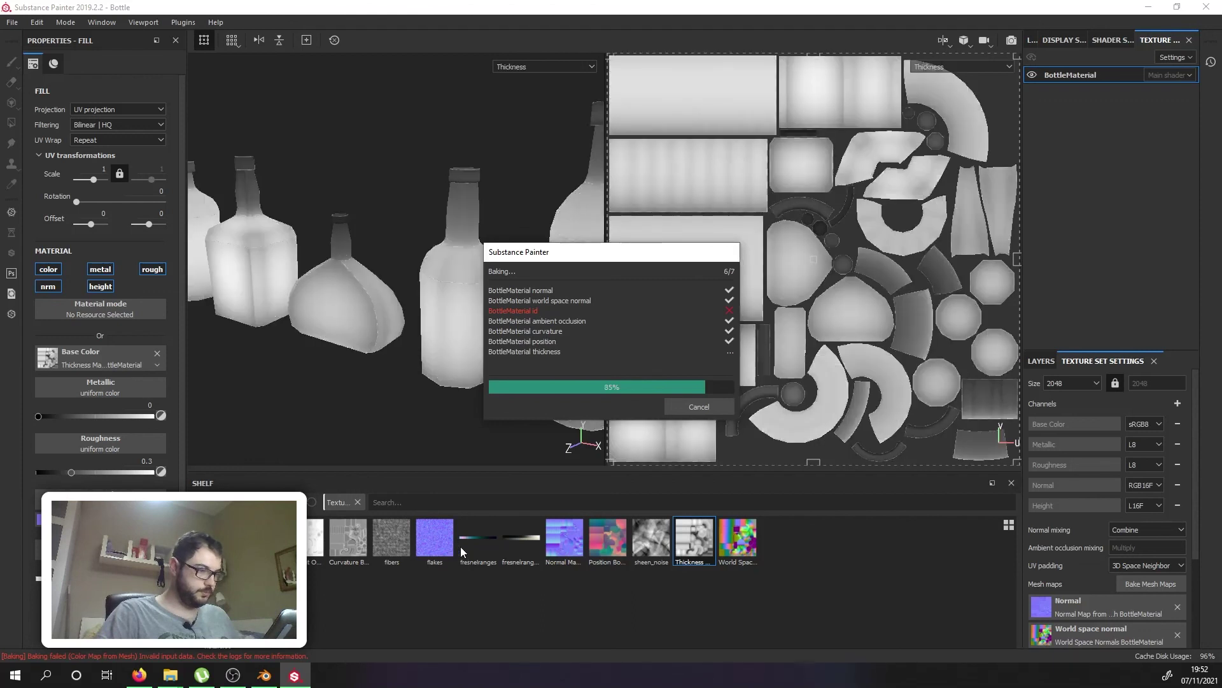
click(698, 405)
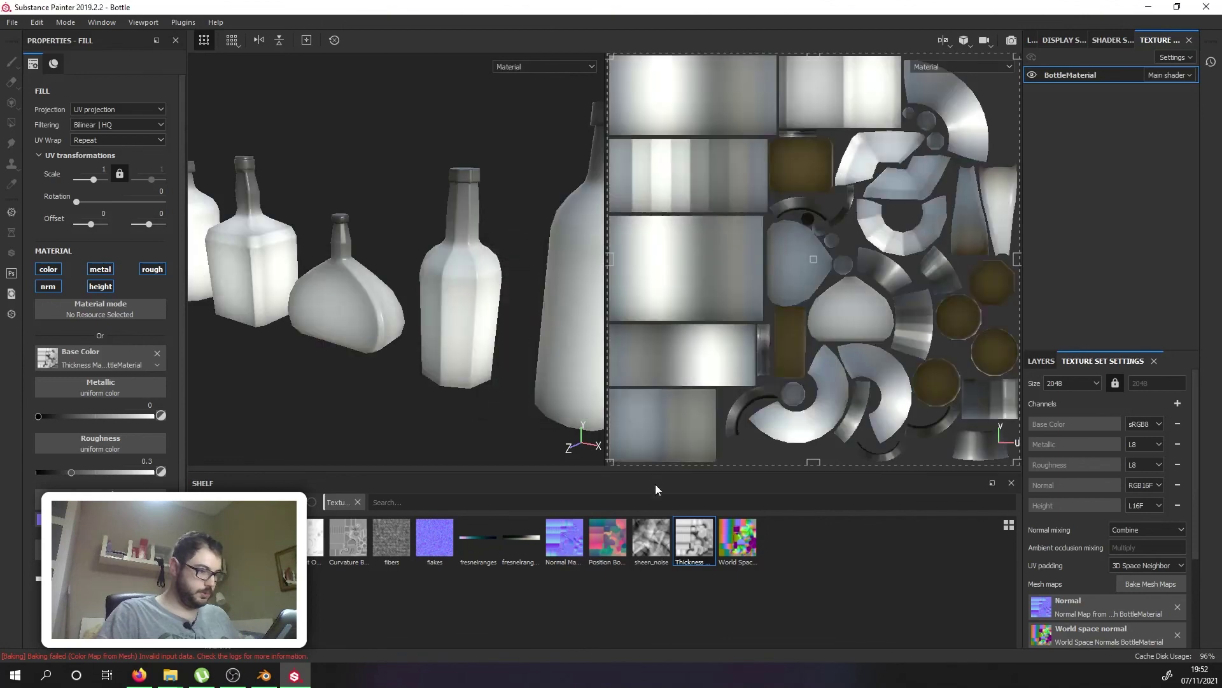
Step: Reassign the new Thickness map to the fill layer's base color and inspect the shading across the whole bottle kit
alt+drag(412, 348, 394, 433)
scroll(350, 342, down, 5)
scroll(351, 341, up, 8)
drag(688, 546, 102, 360)
scroll(356, 332, down, 3)
scroll(354, 328, down, 3)
alt+drag(354, 327, 486, 269)
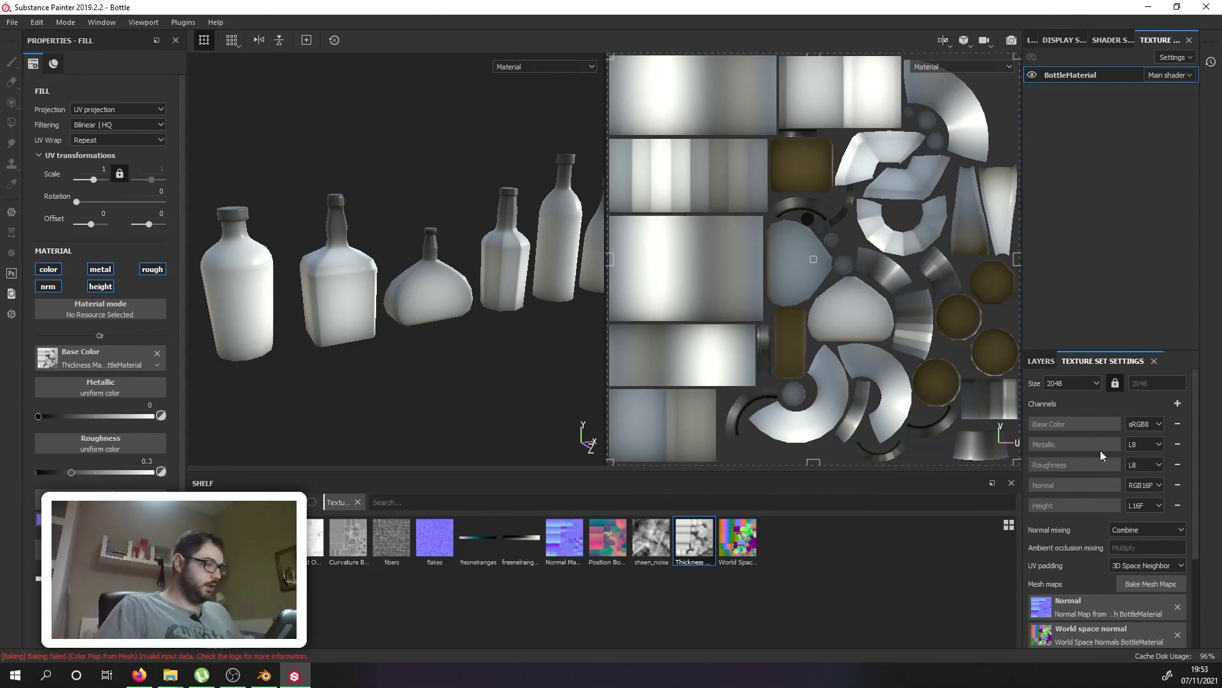
scroll(478, 364, down, 2)
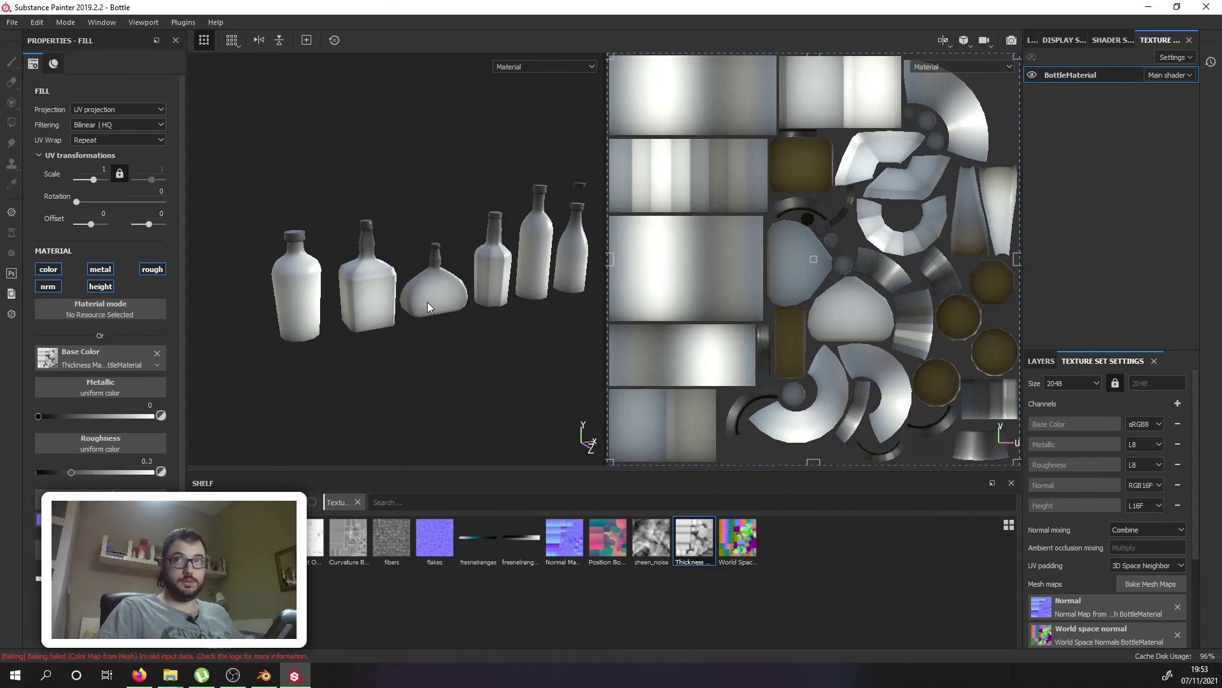
alt+drag(448, 294, 405, 287)
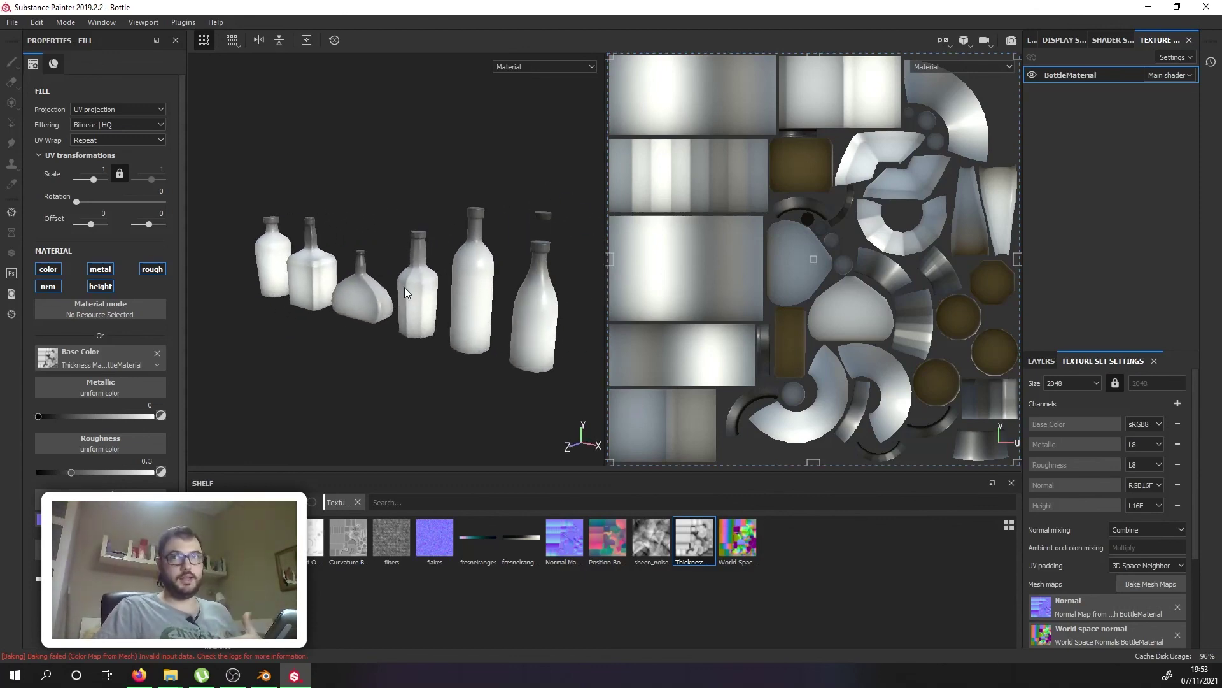